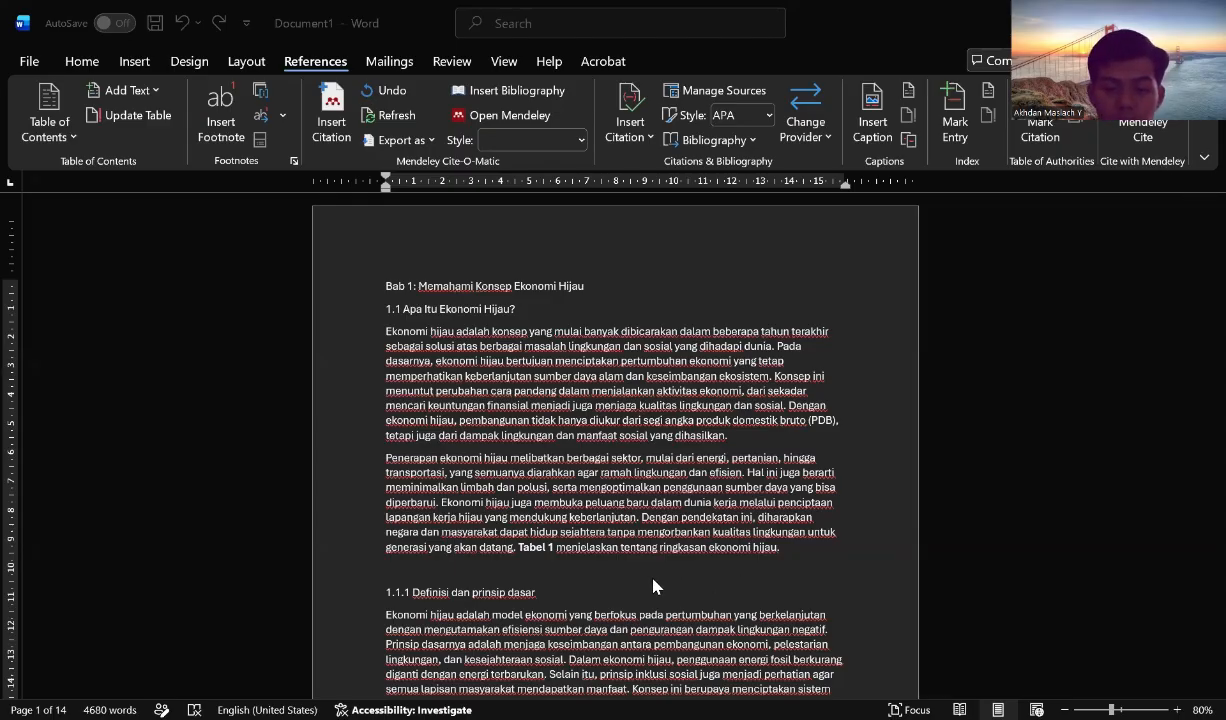
# Copy the whole table under the caption "Tabel 1 Ringkasan Tentang Ekonomi Hijau" near the end of the document.
pyautogui.click(622, 569)
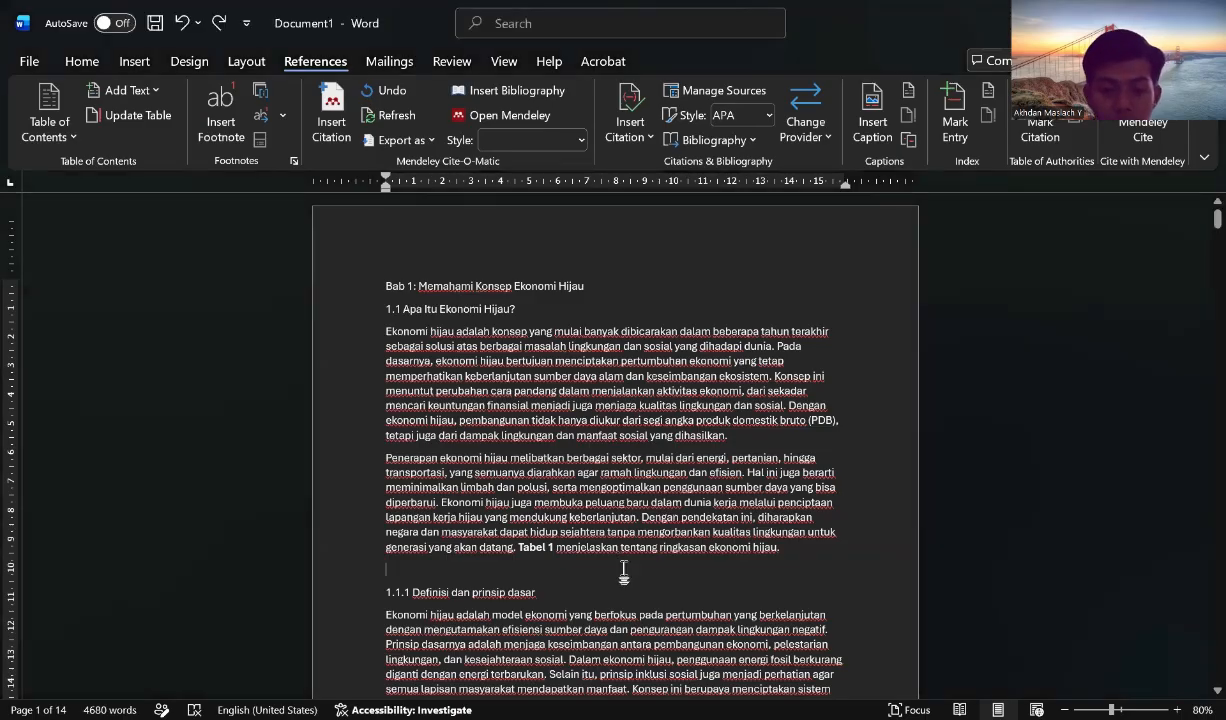
pyautogui.scroll(-1, 622, 560)
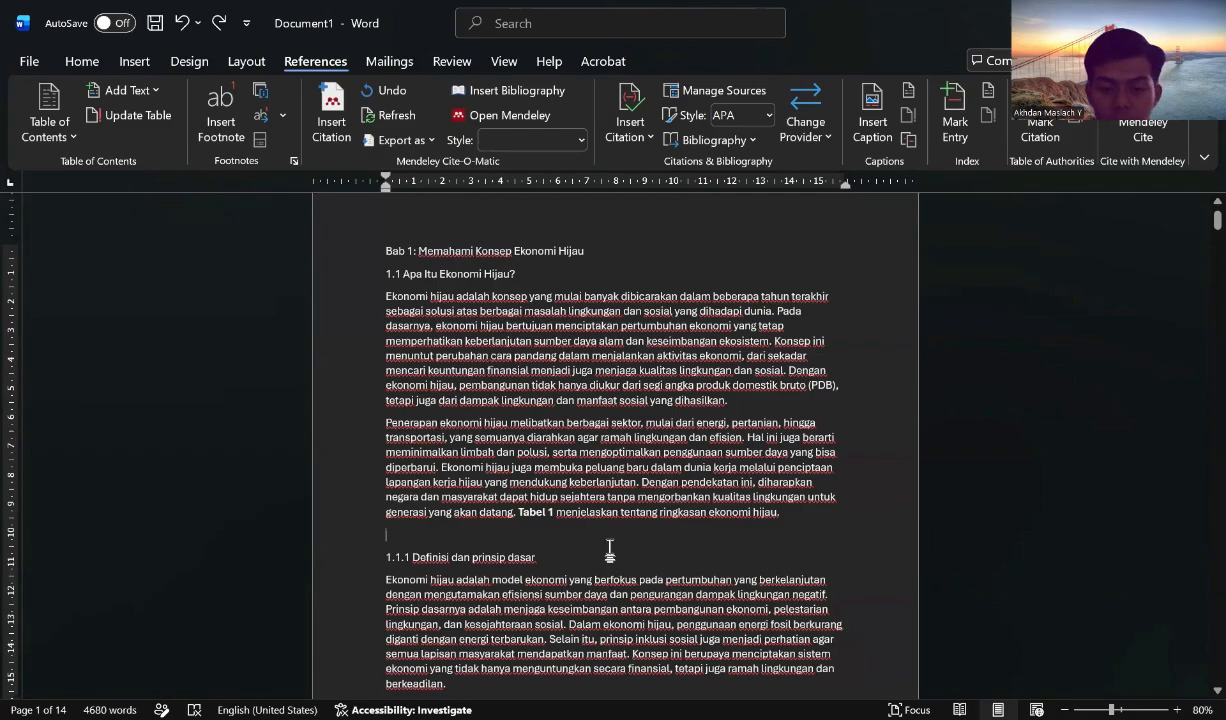
pyautogui.scroll(-5, 609, 549)
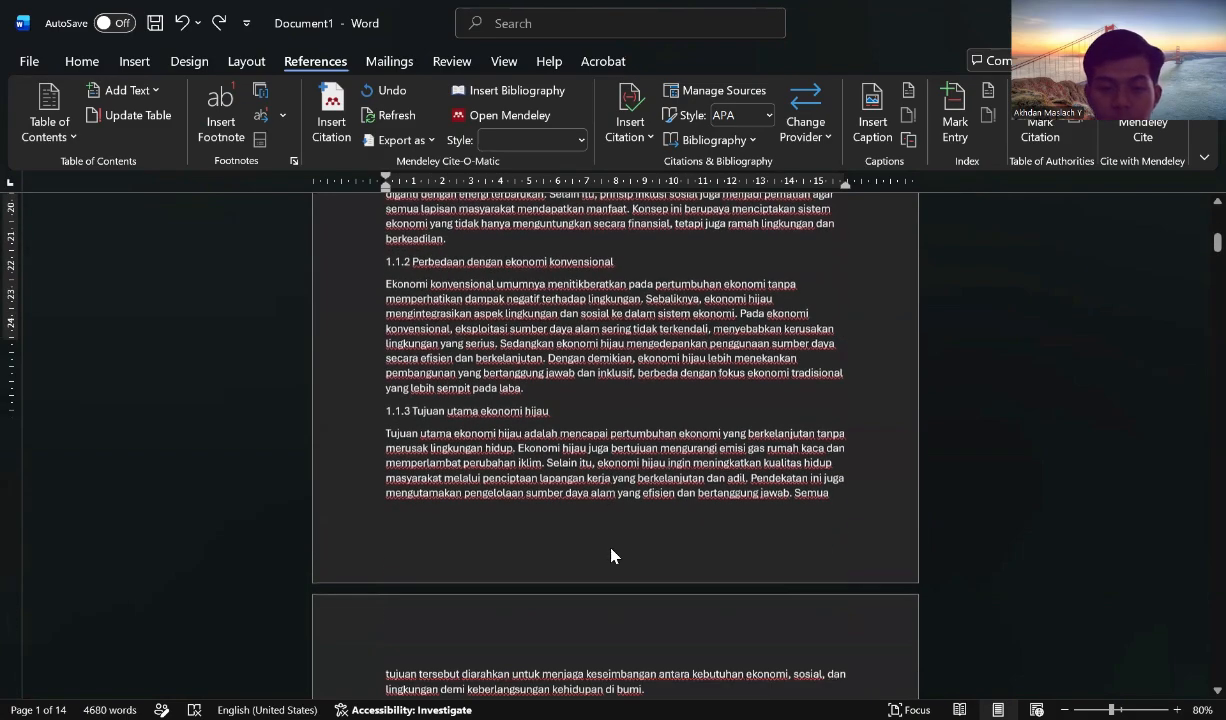
pyautogui.scroll(-14, 613, 500)
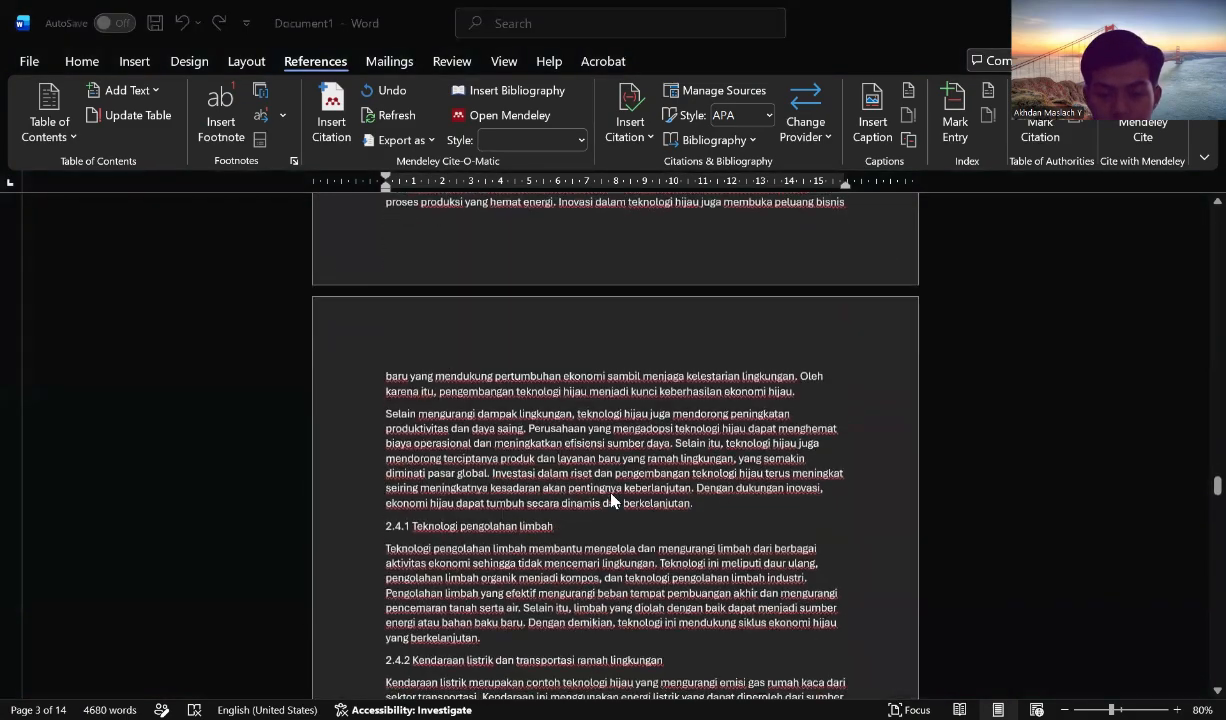
pyautogui.scroll(-15, 612, 499)
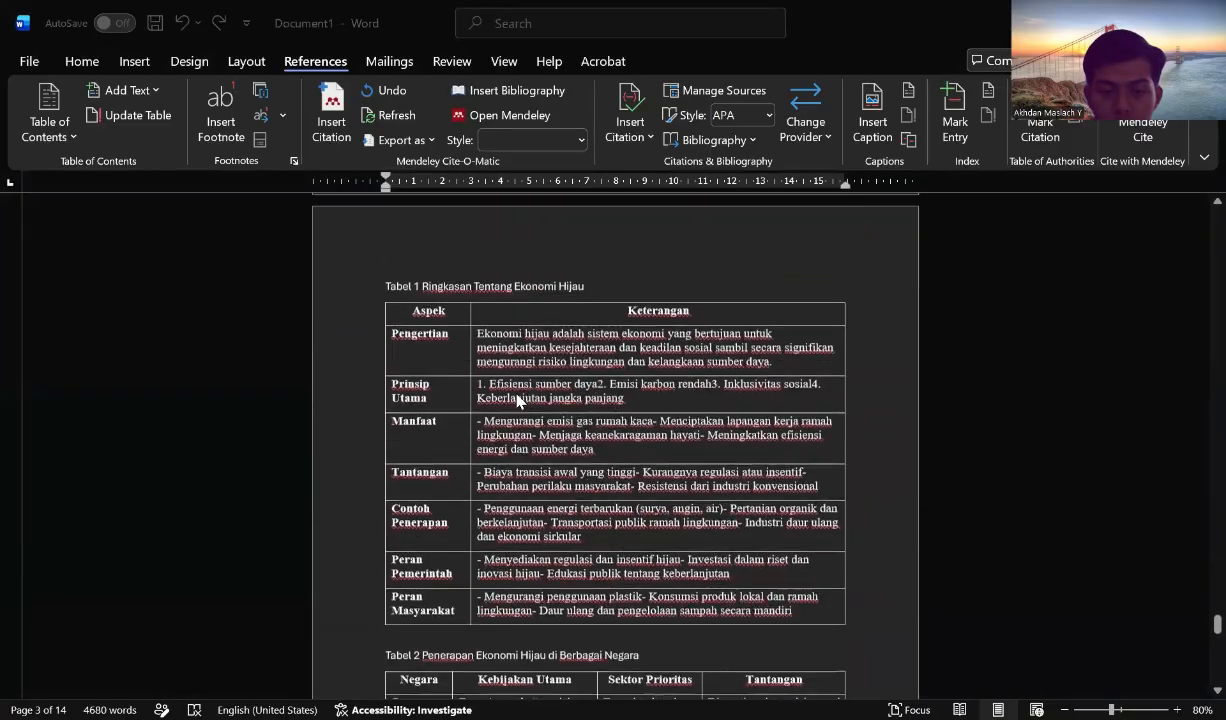
pyautogui.scroll(1, 517, 400)
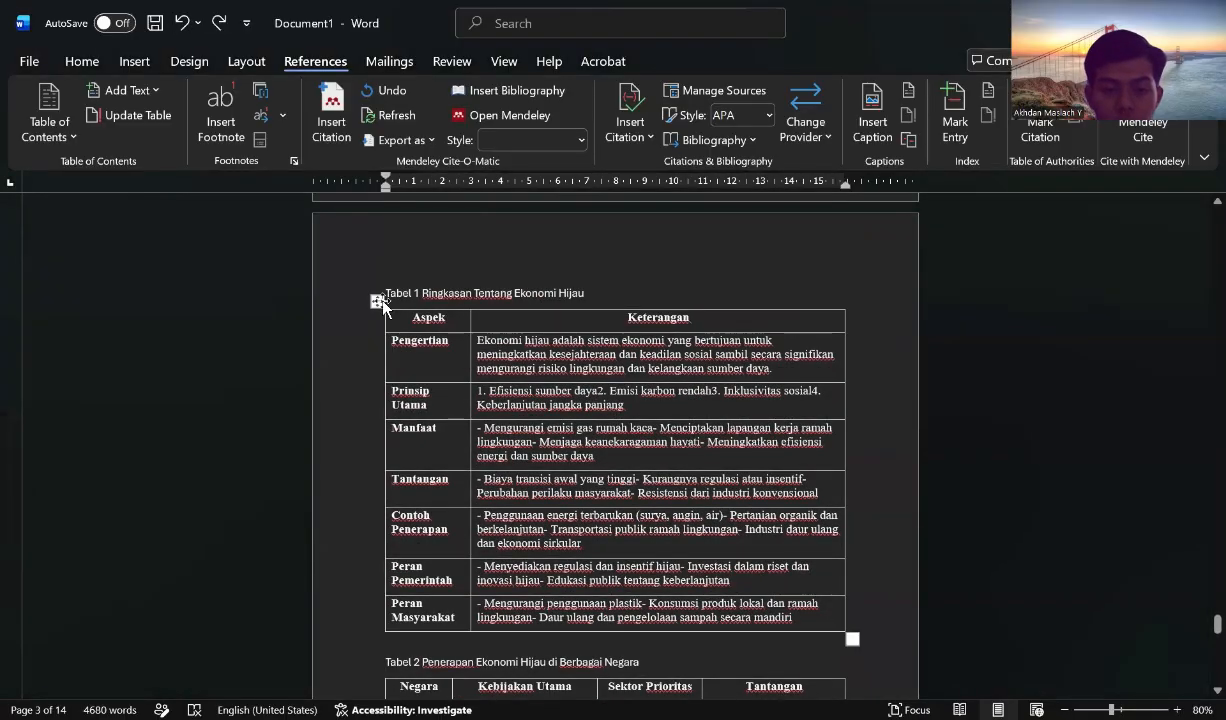
pyautogui.click(377, 300)
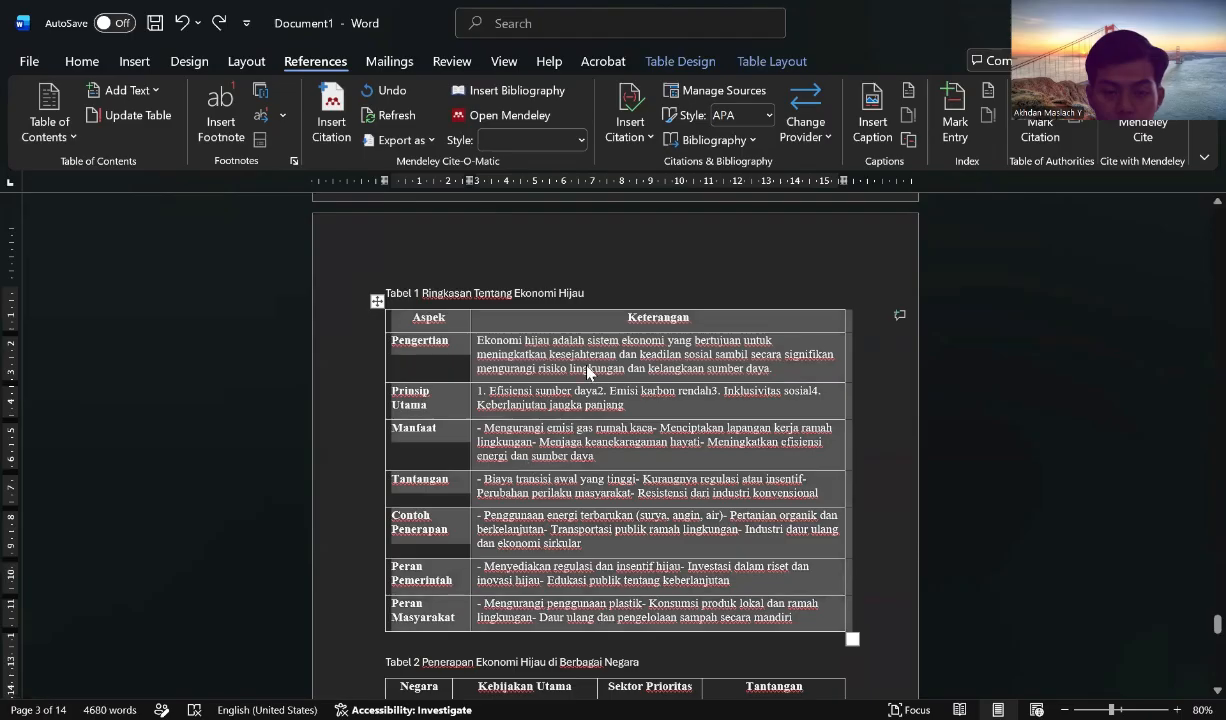
pyautogui.rightClick(588, 372)
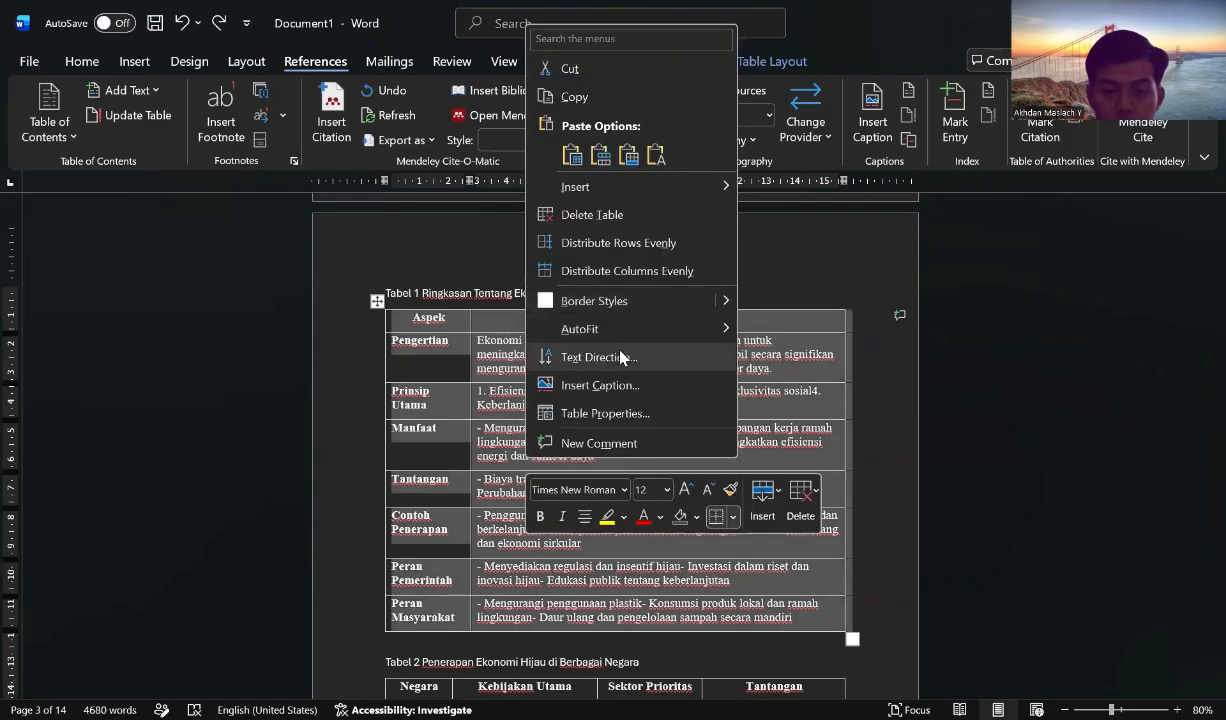
pyautogui.click(611, 96)
# Paste the copied table into the blank line above the heading "1.1.1 Definisi dan prinsip dasar".
pyautogui.scroll(15, 695, 300)
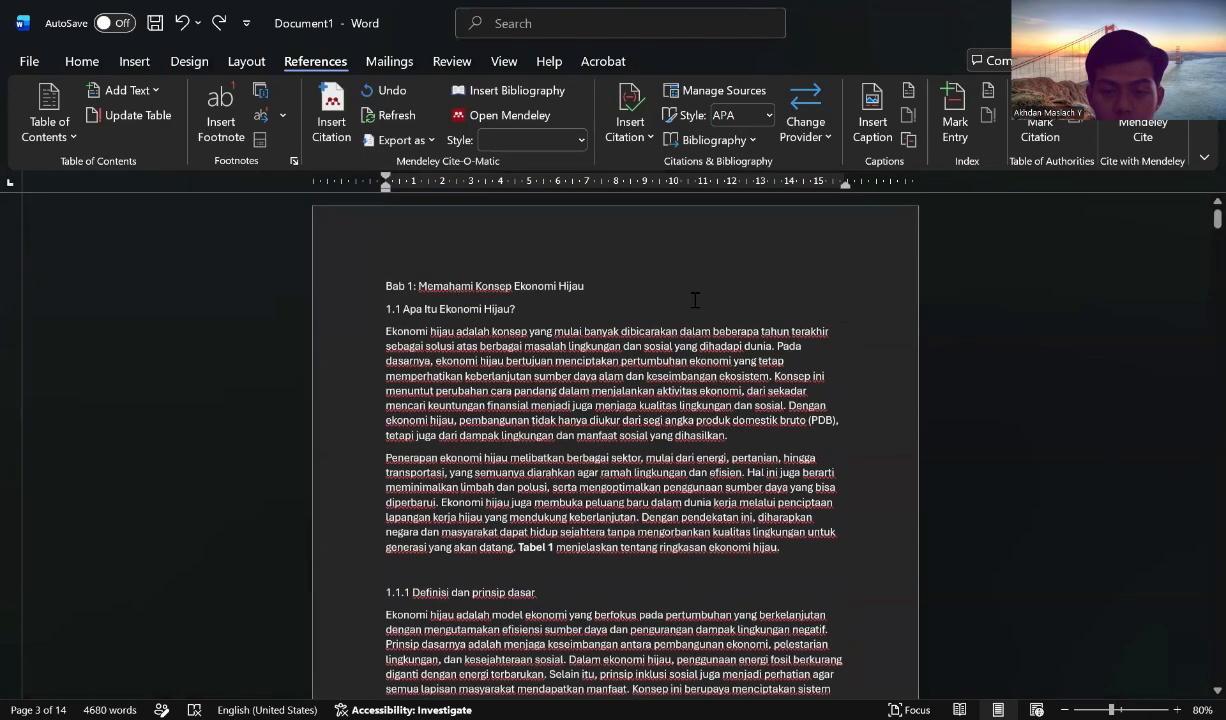
pyautogui.scroll(-3, 695, 300)
pyautogui.click(517, 409)
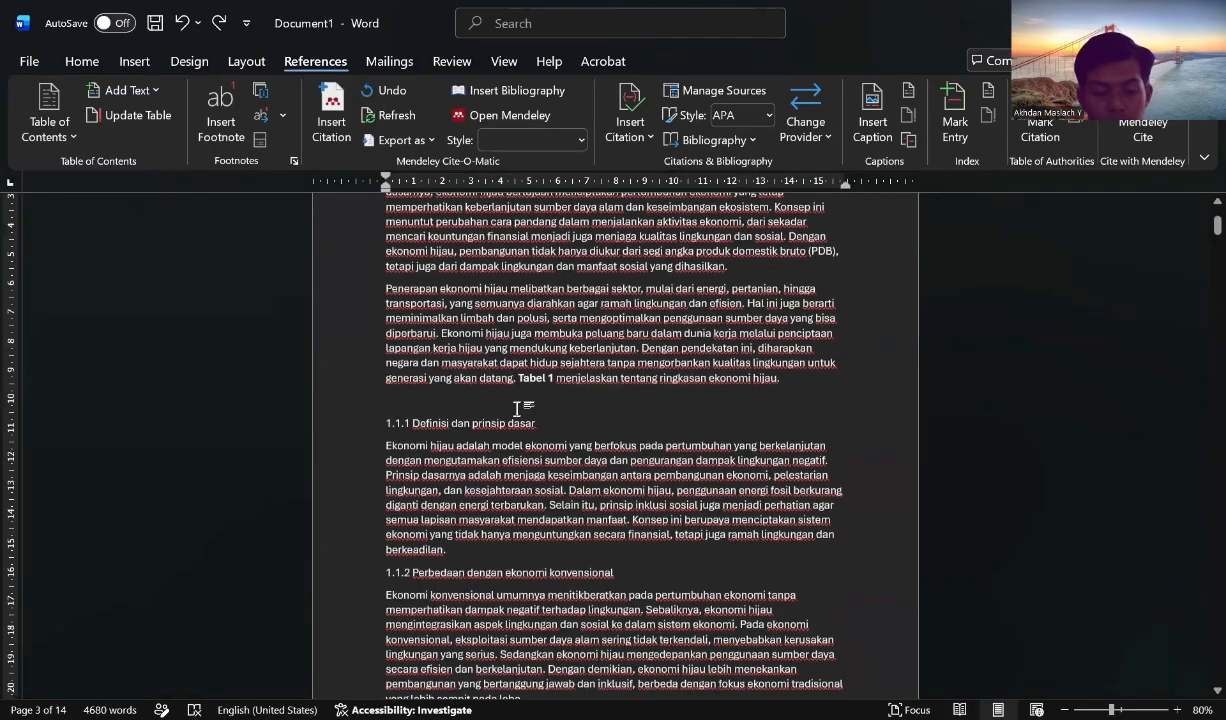
pyautogui.hotkey('ctrl', 'v')
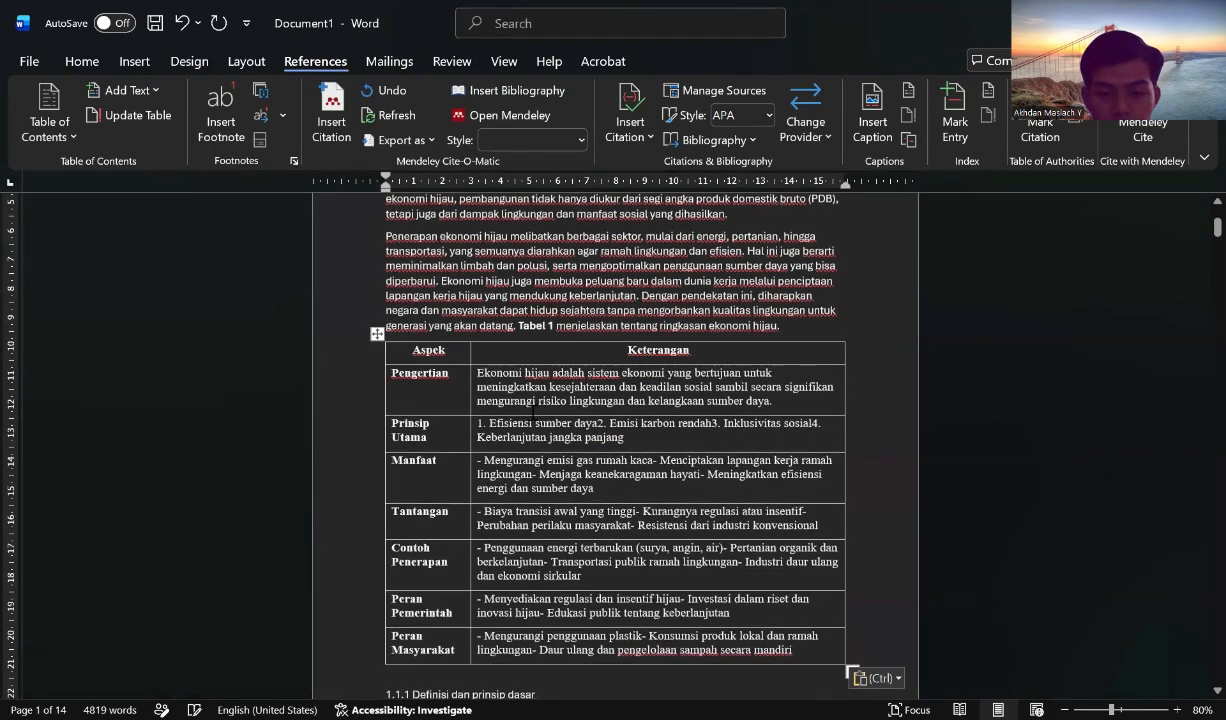
# Insert a caption above the pasted table with the label "Tabel 1." and the title "Ringkasan Ekonomi Hijau".
pyautogui.click(377, 333)
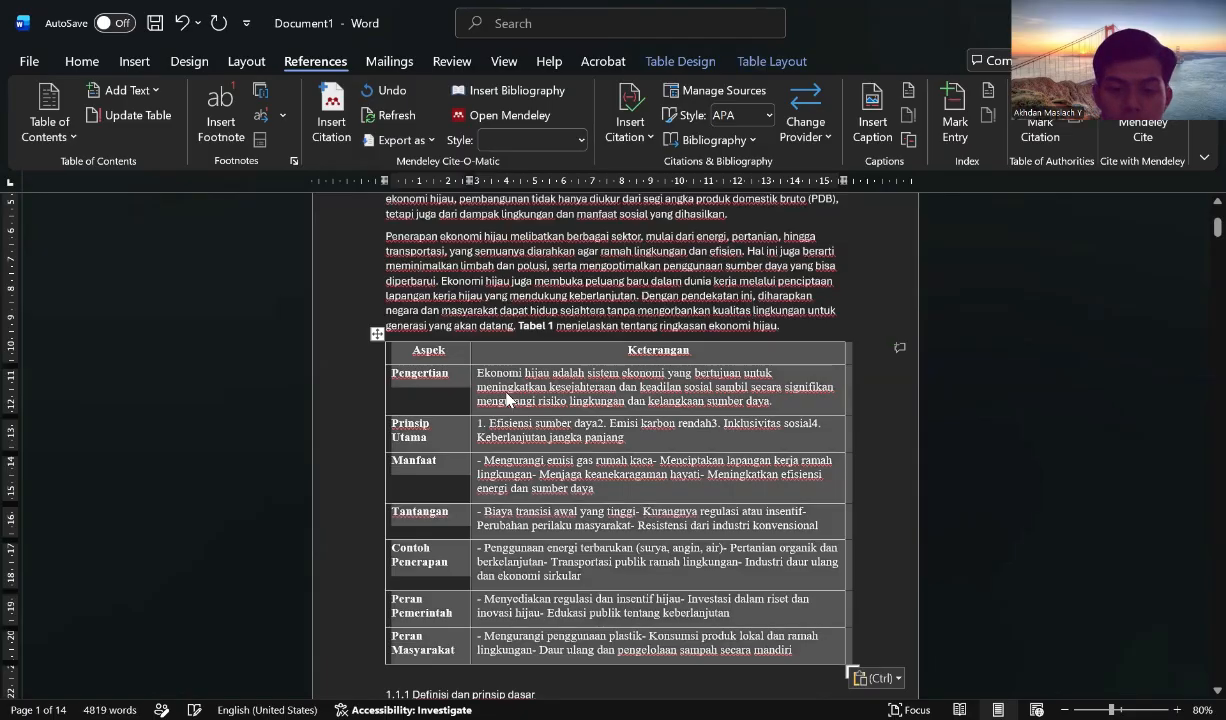
pyautogui.rightClick(510, 400)
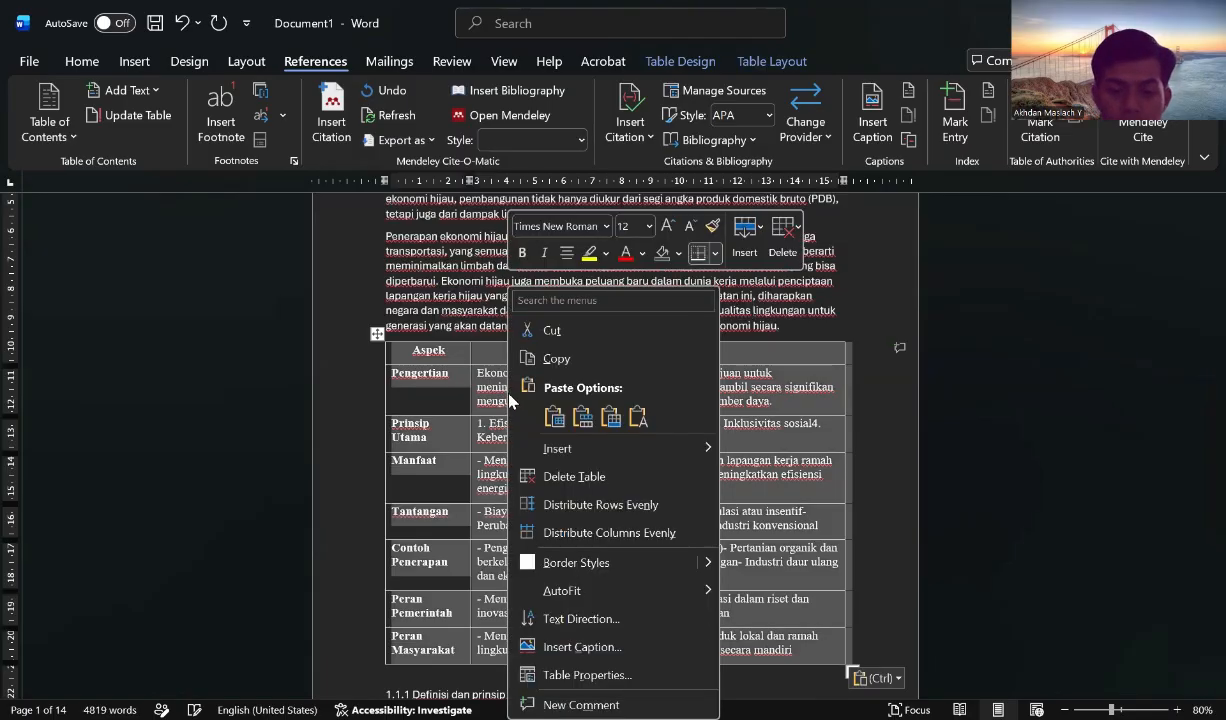
pyautogui.click(580, 646)
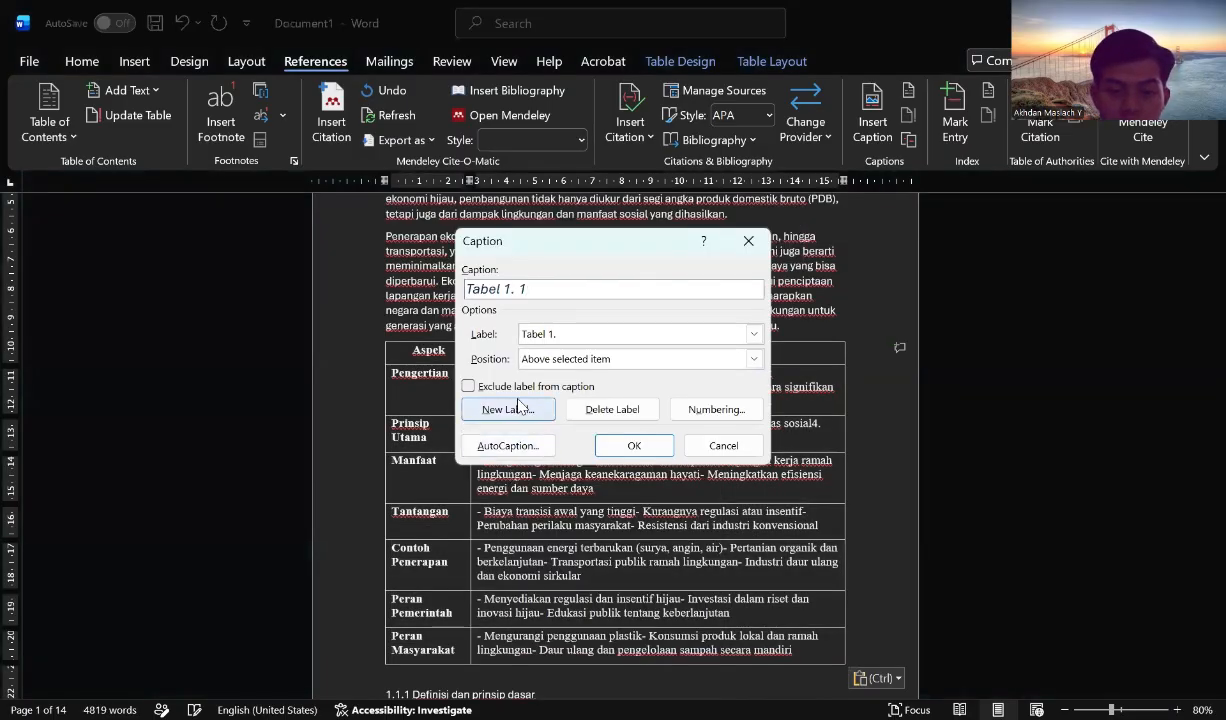
pyautogui.click(505, 405)
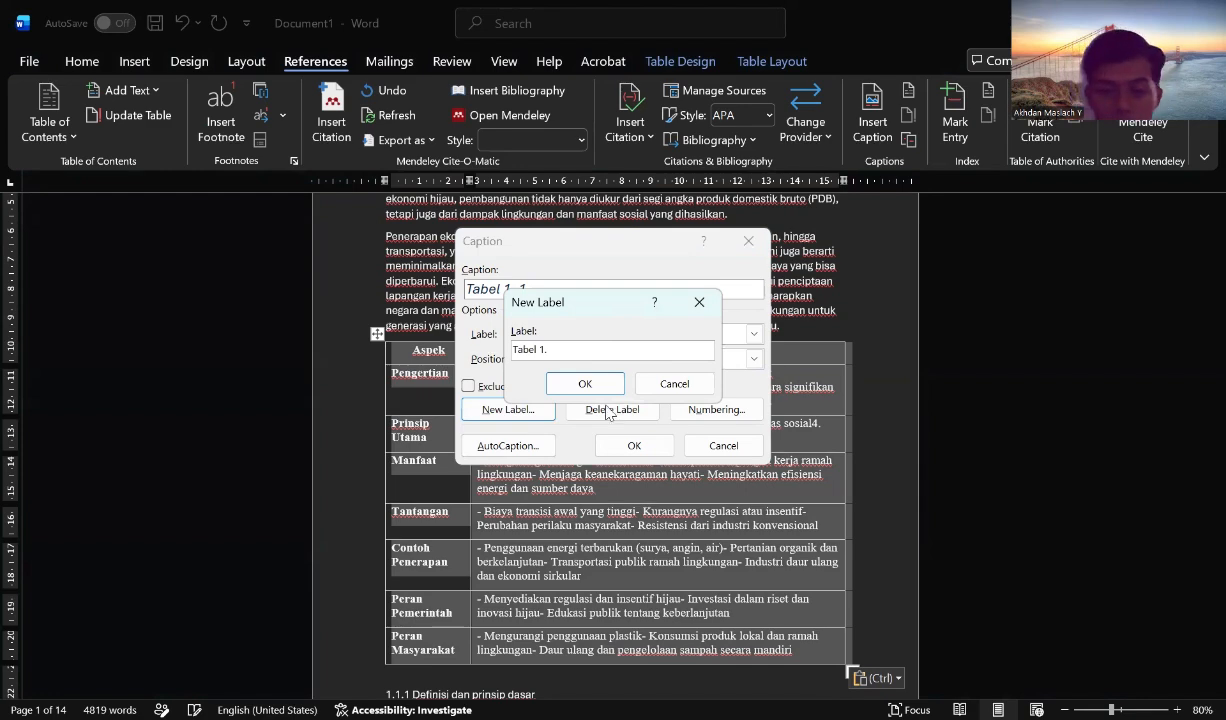
pyautogui.click(585, 383)
pyautogui.click(590, 359)
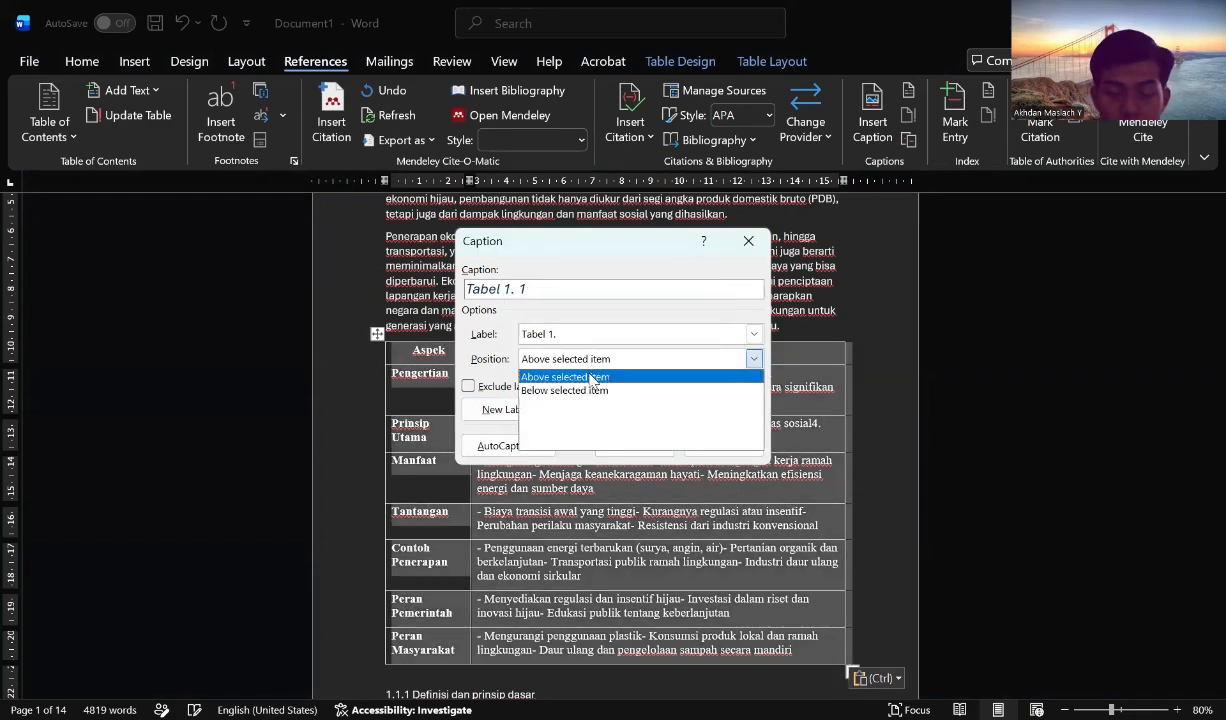
pyautogui.click(592, 377)
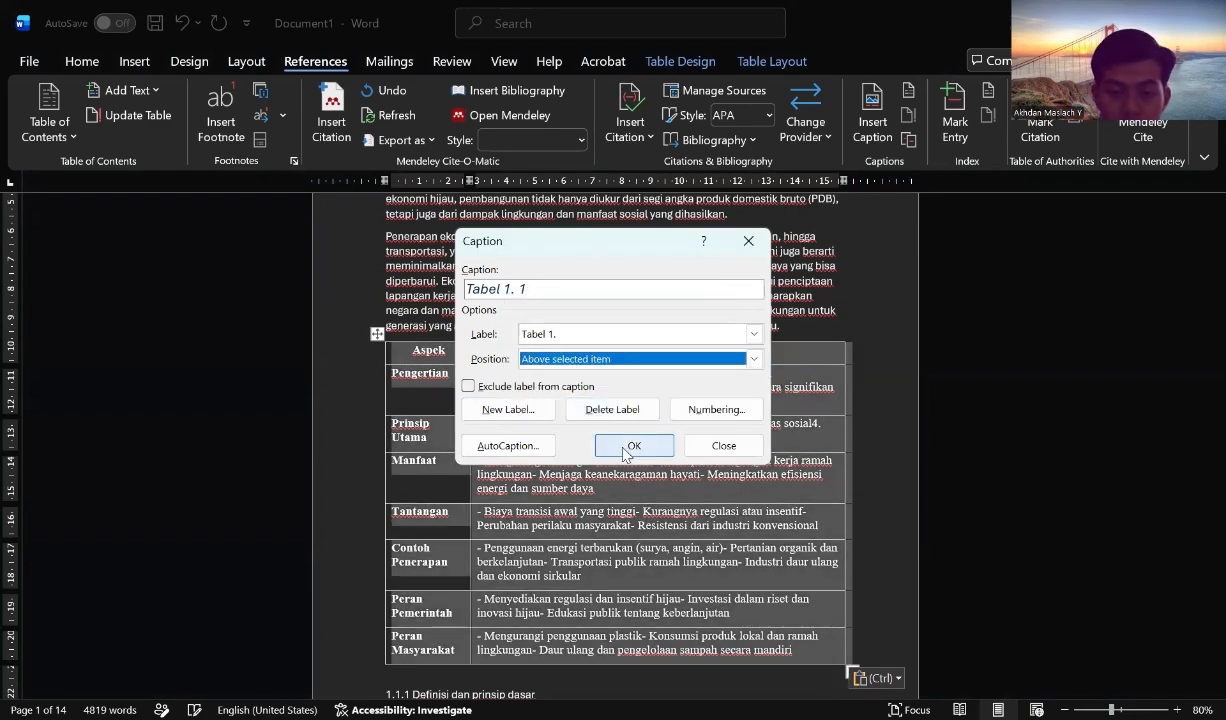
pyautogui.click(631, 446)
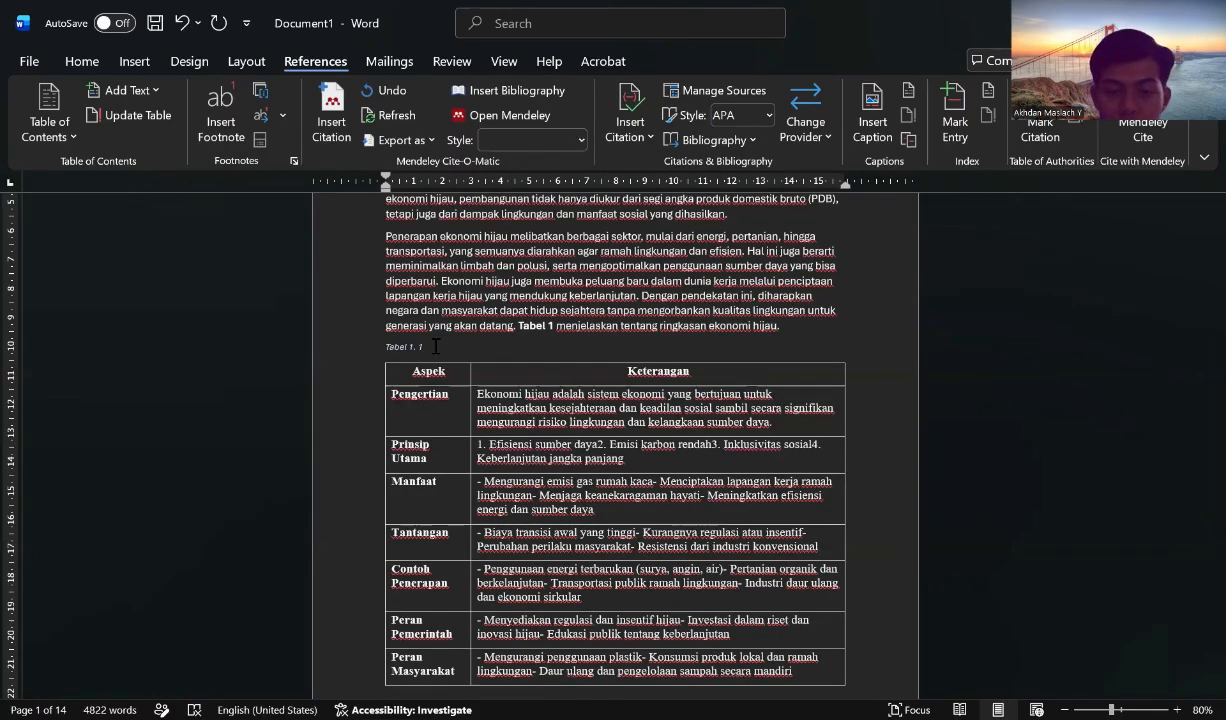
pyautogui.write('Ringkasan ')
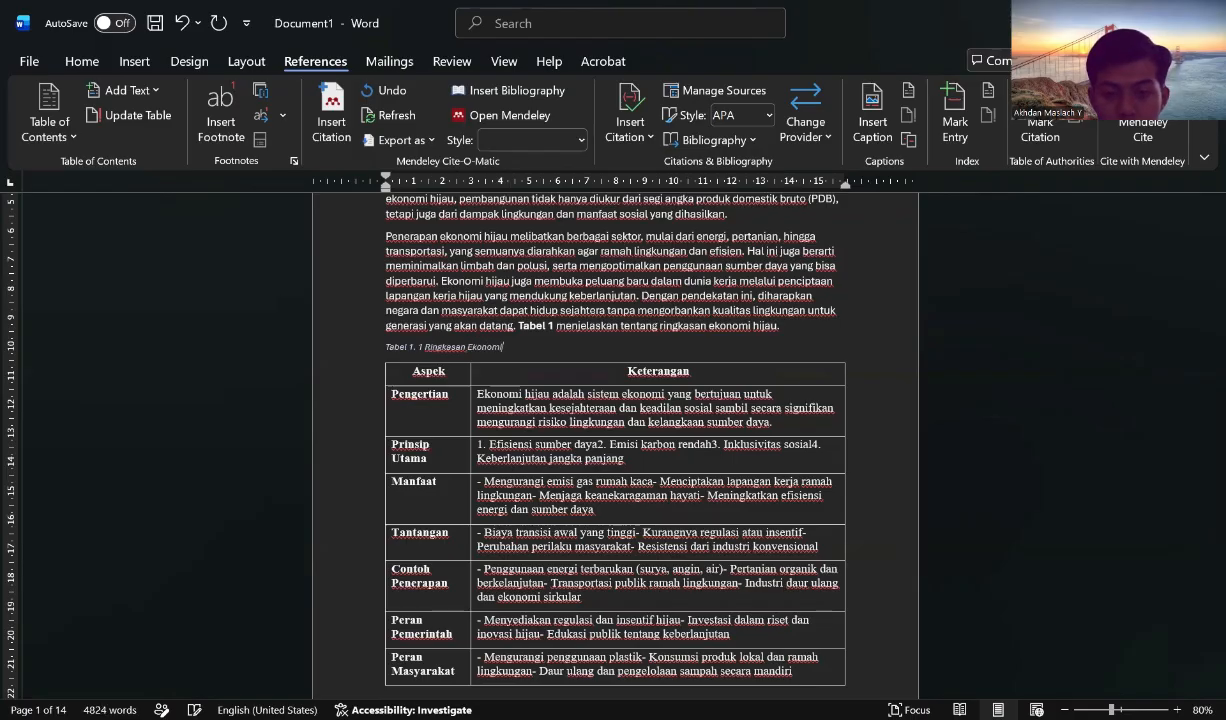
pyautogui.write('Ekonomi Hijau')
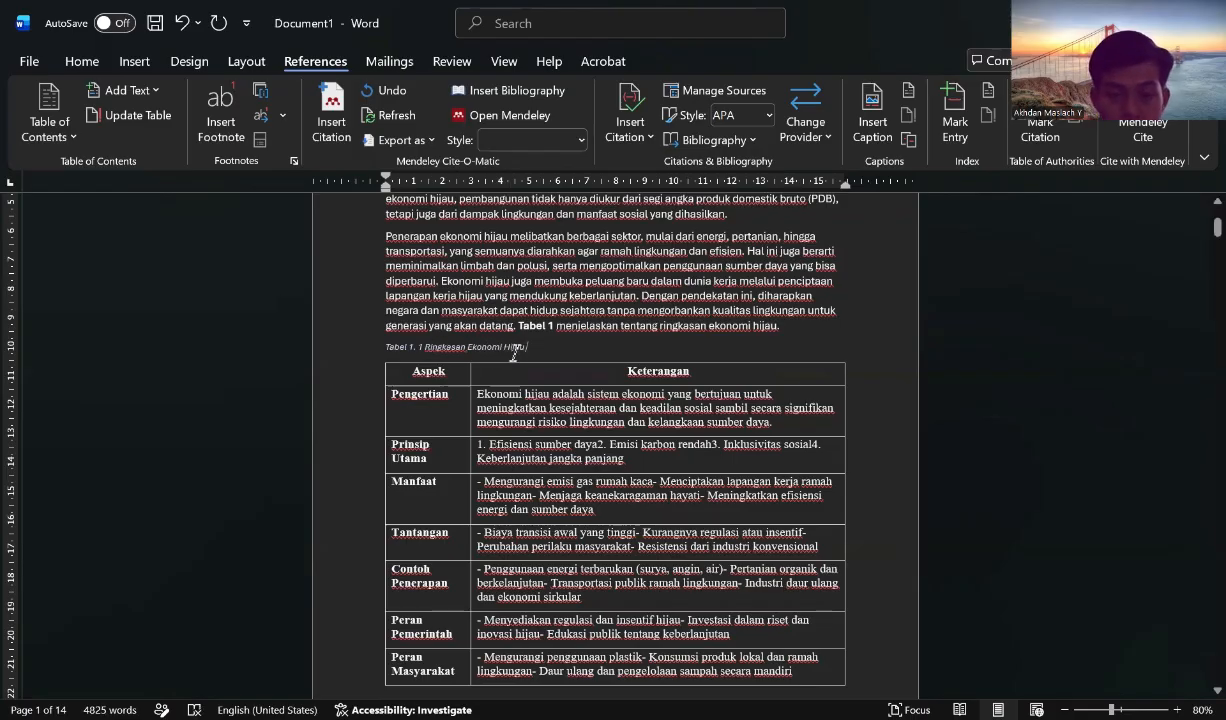
# Format the new table caption in Times New Roman at size 12.
pyautogui.moveTo(527, 347); pyautogui.dragTo(380, 347)
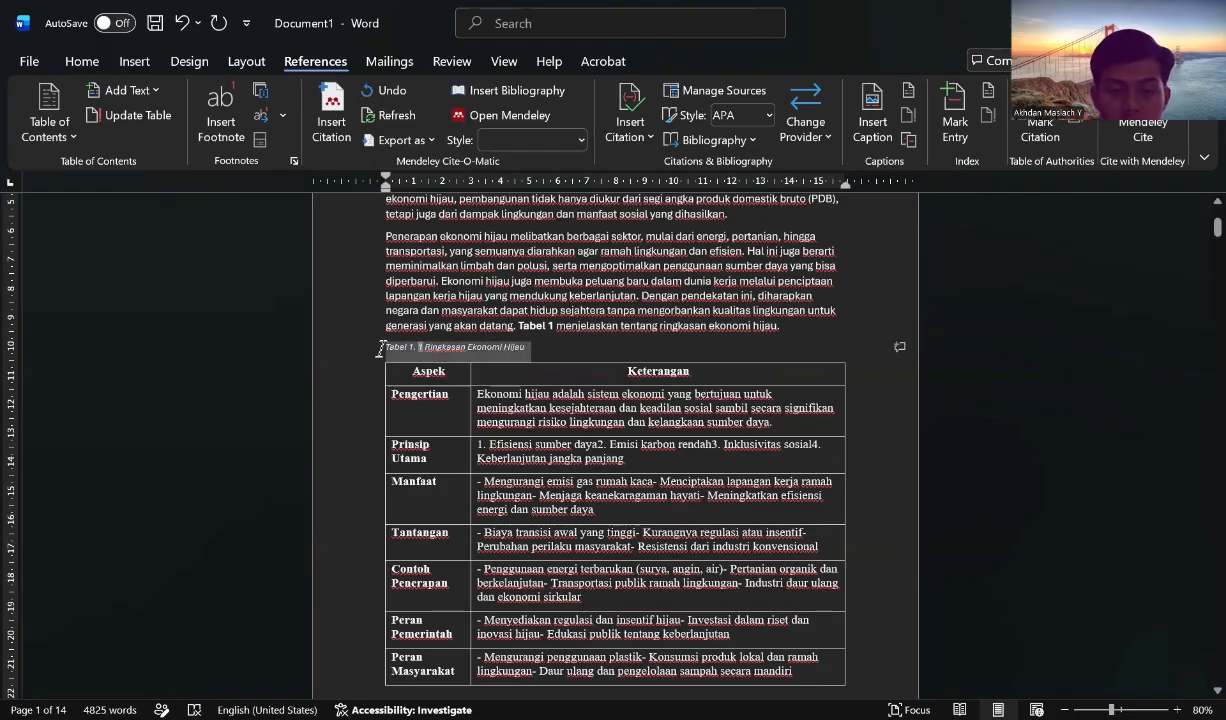
pyautogui.click(81, 61)
pyautogui.click(141, 97)
pyautogui.write('Times New Roman')
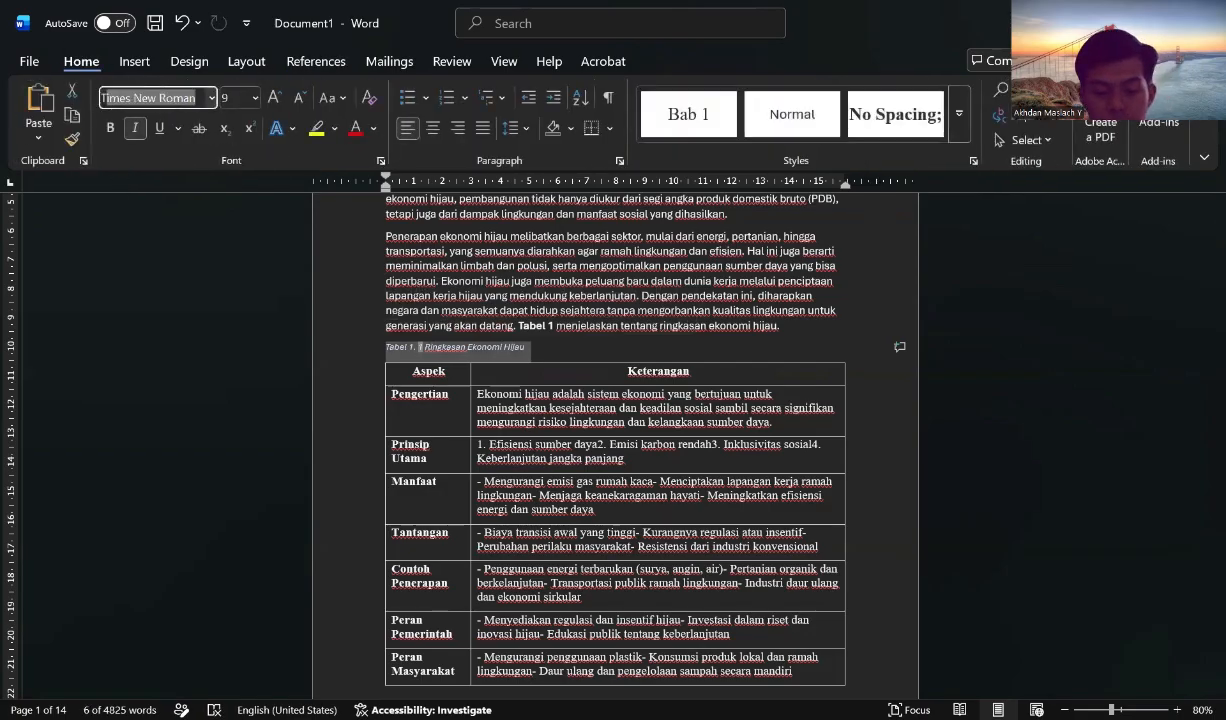
pyautogui.press('Tab')
pyautogui.write('12')
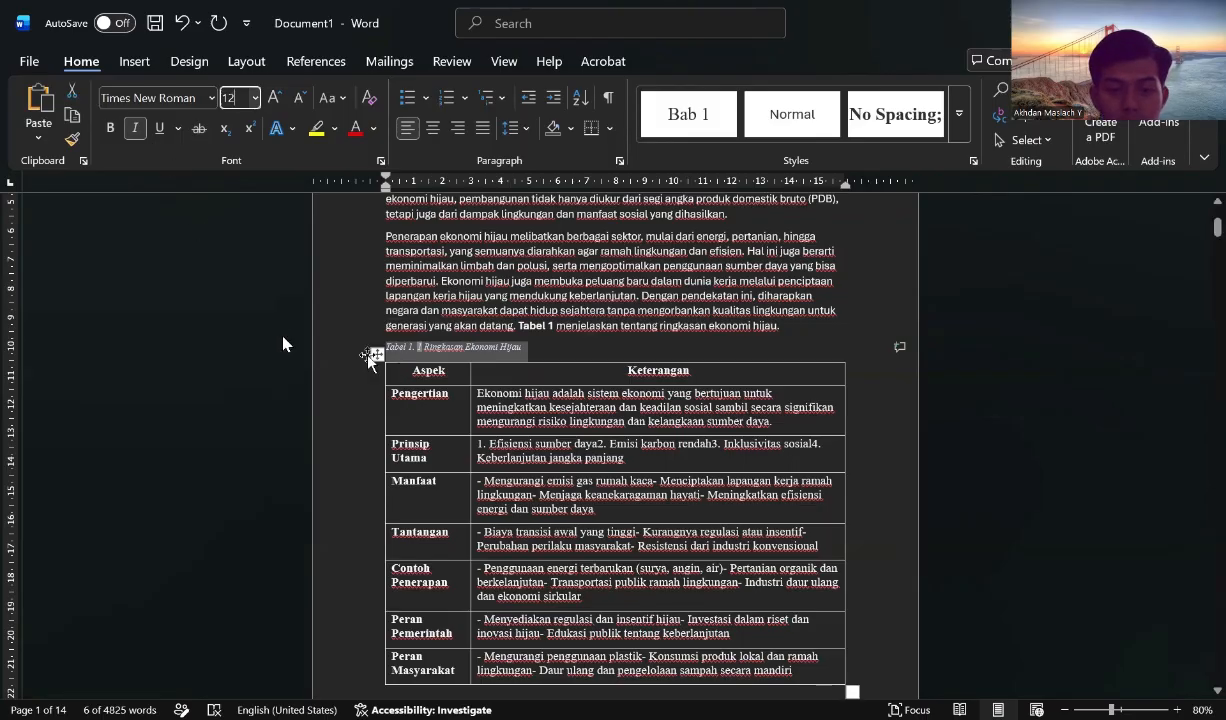
pyautogui.press('Return')
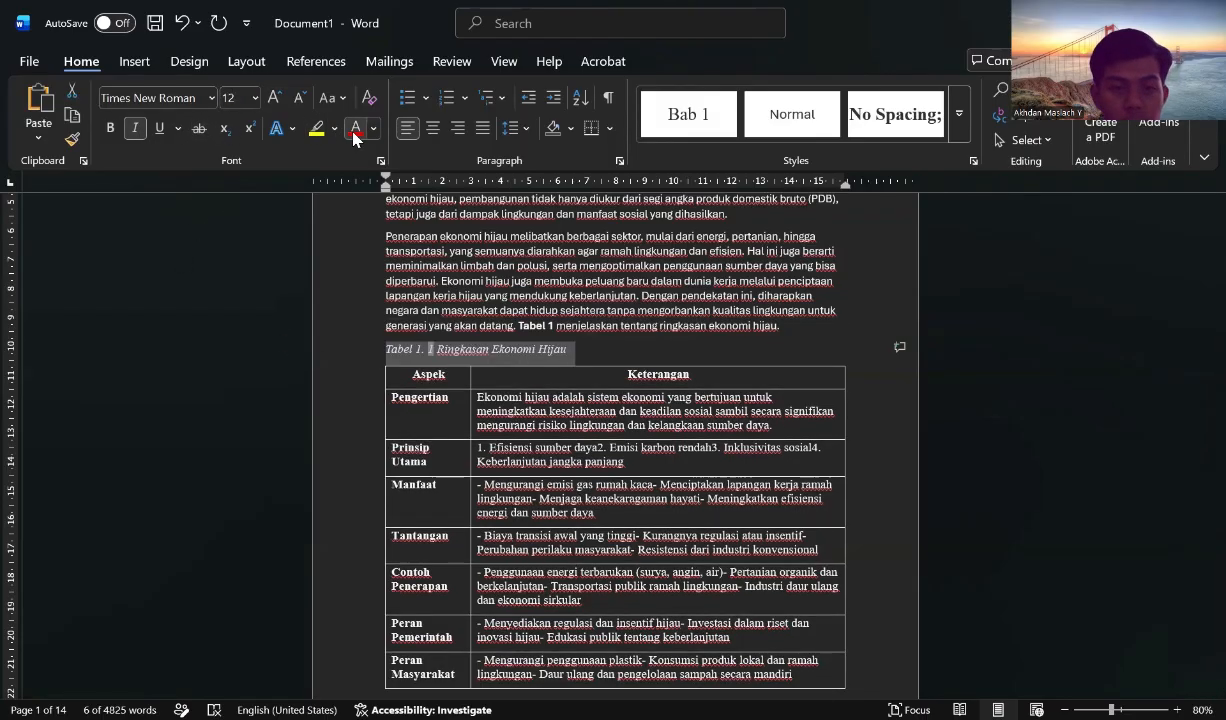
# Change the caption's font colour to match the body text and remove its italics.
pyautogui.click(372, 130)
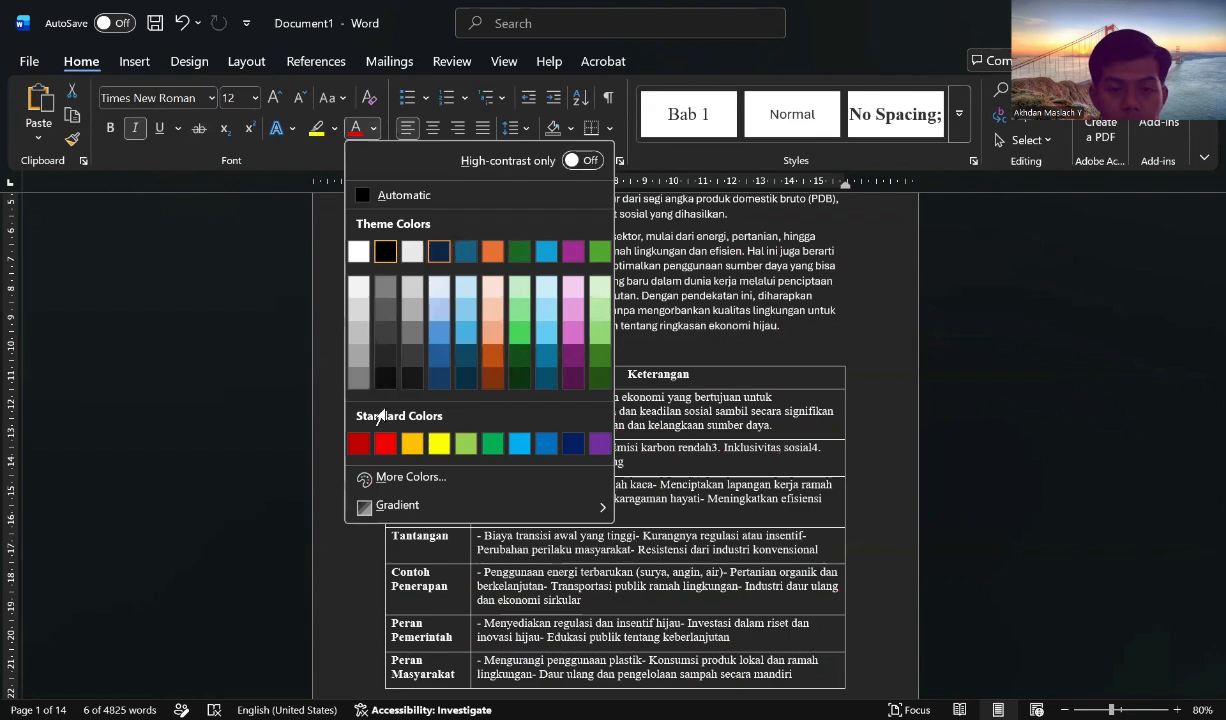
pyautogui.click(370, 246)
pyautogui.click(135, 128)
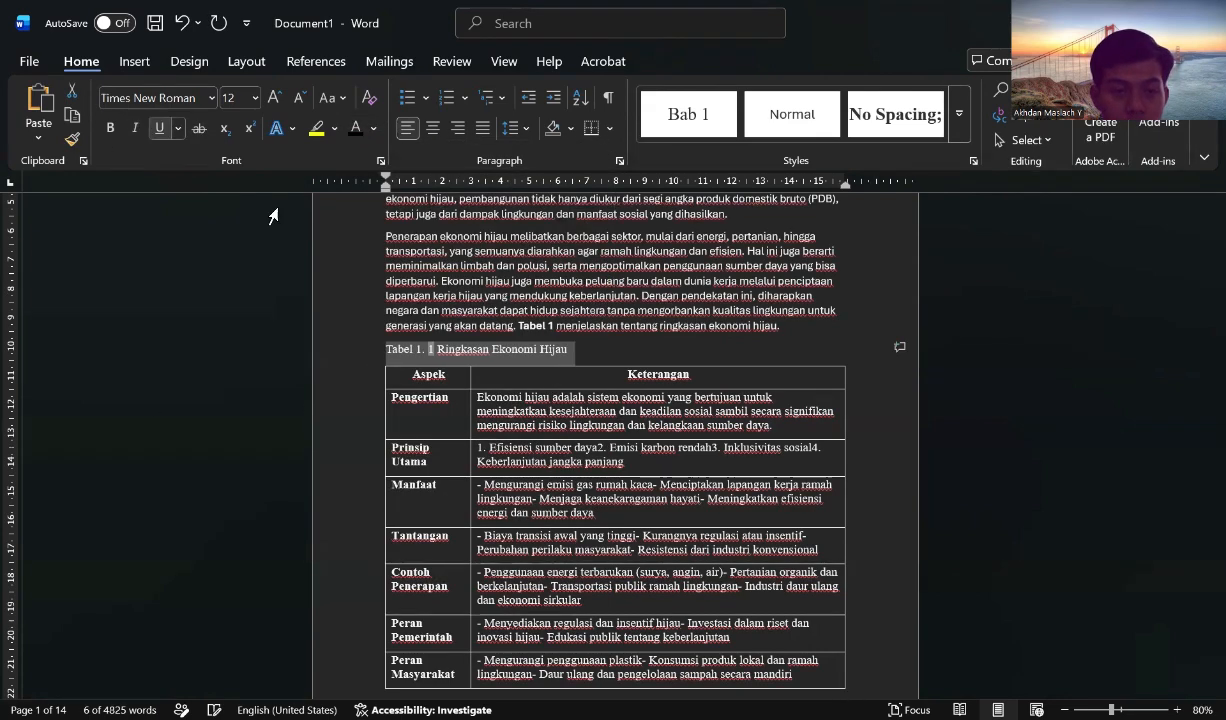
pyautogui.click(536, 383)
# Copy the whole table under the caption "Tabel 2 Penerapan Ekonomi Hijau di Berbagai Negara".
pyautogui.scroll(-10, 536, 400)
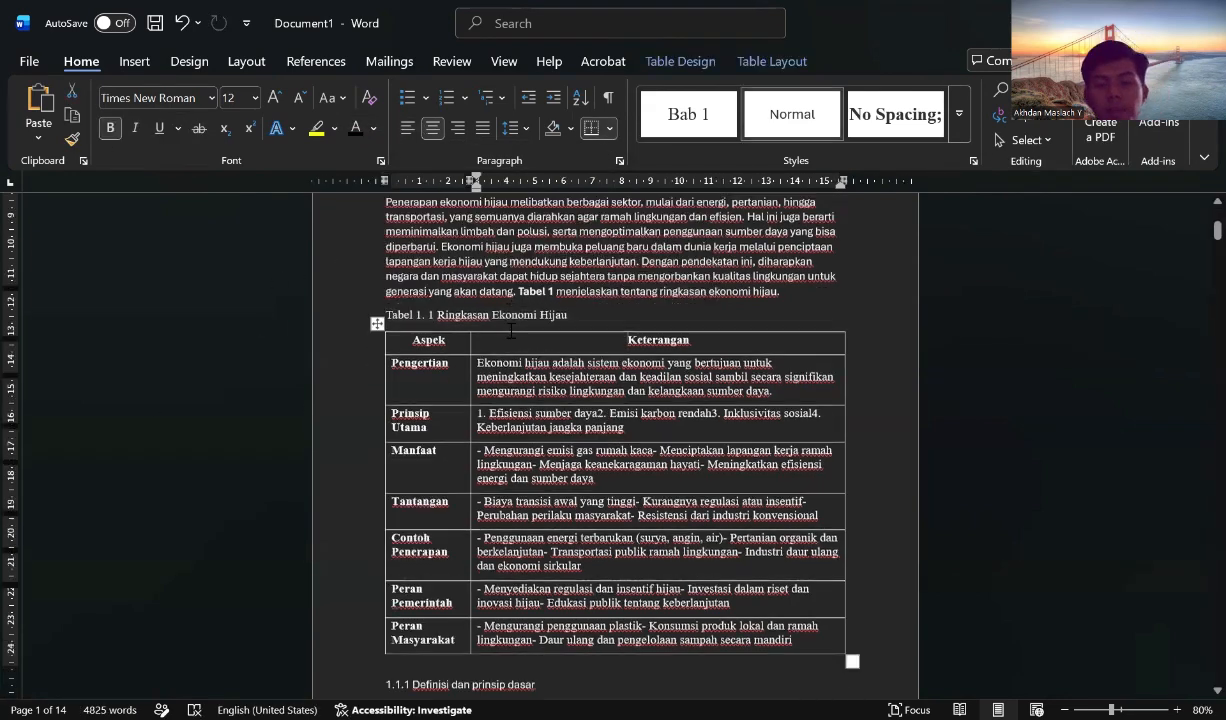
pyautogui.scroll(-8, 537, 452)
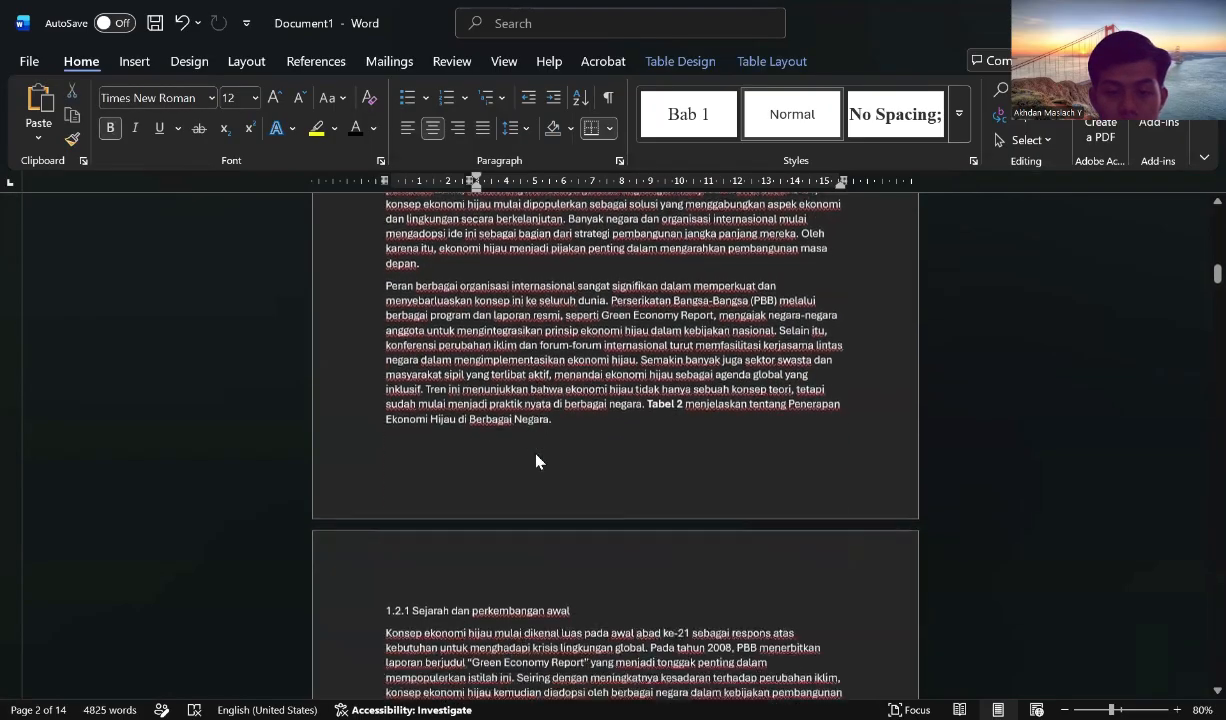
pyautogui.tripleClick(577, 437)
pyautogui.click(577, 437)
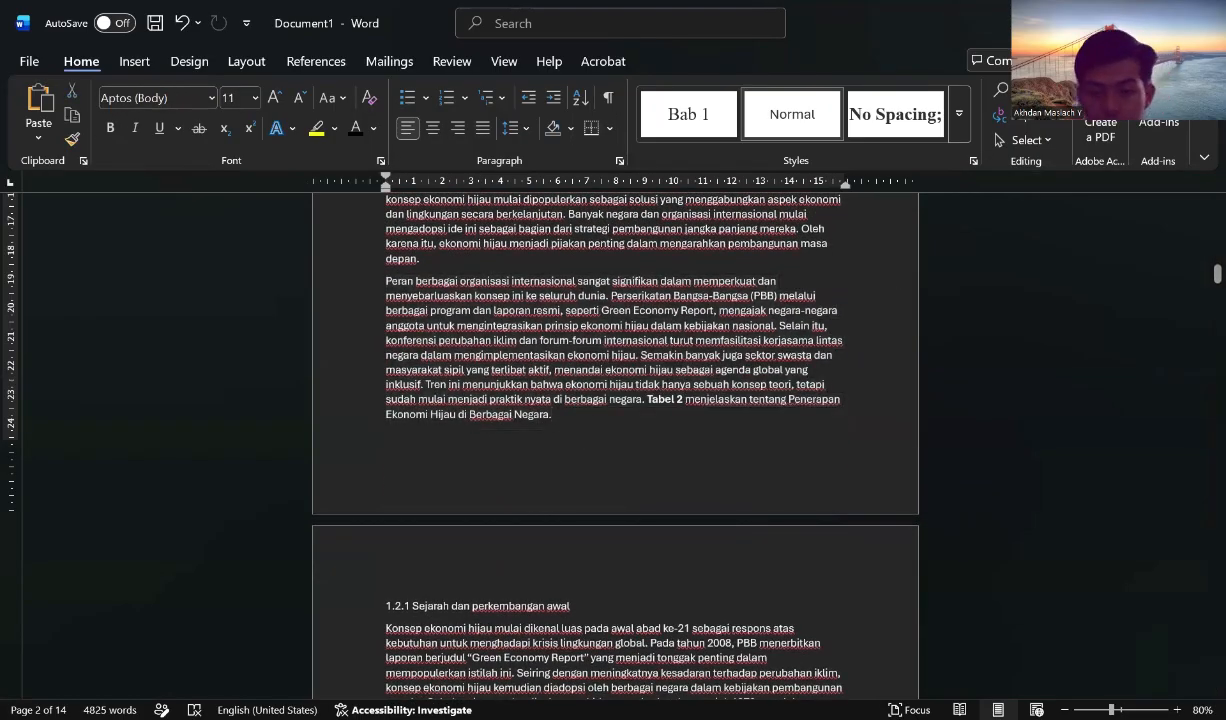
pyautogui.scroll(-10, 577, 437)
pyautogui.scroll(-20, 615, 445)
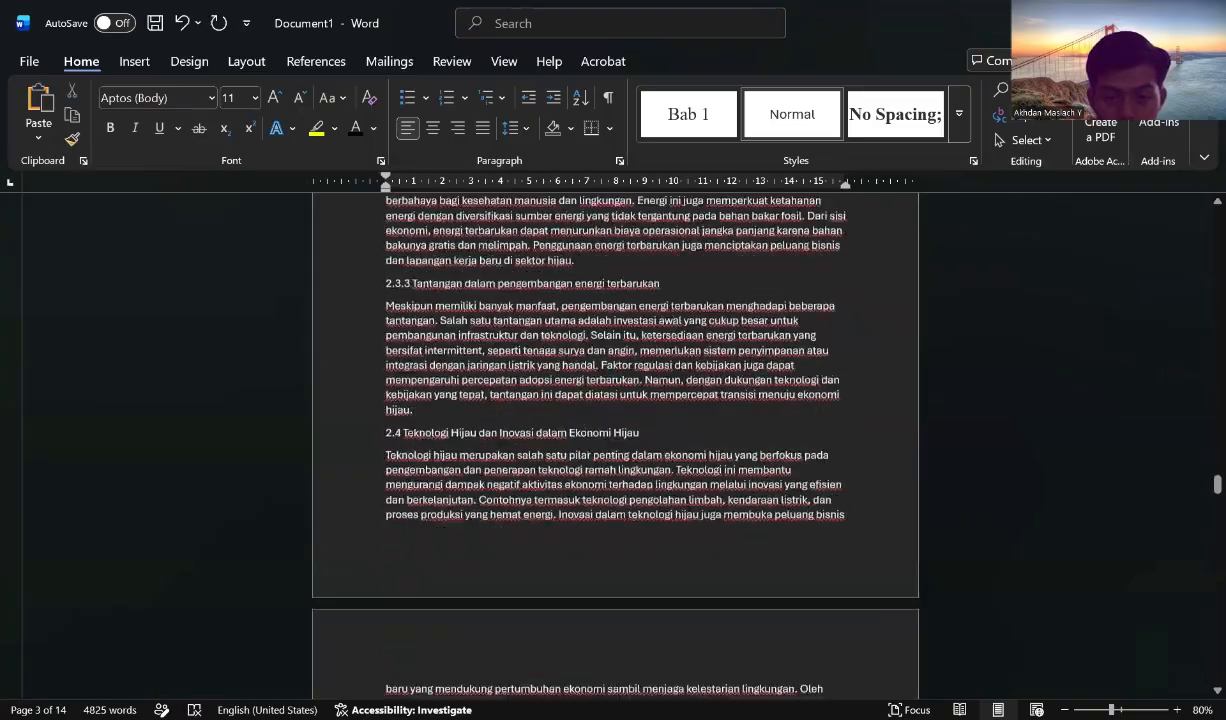
pyautogui.scroll(-12, 380, 381)
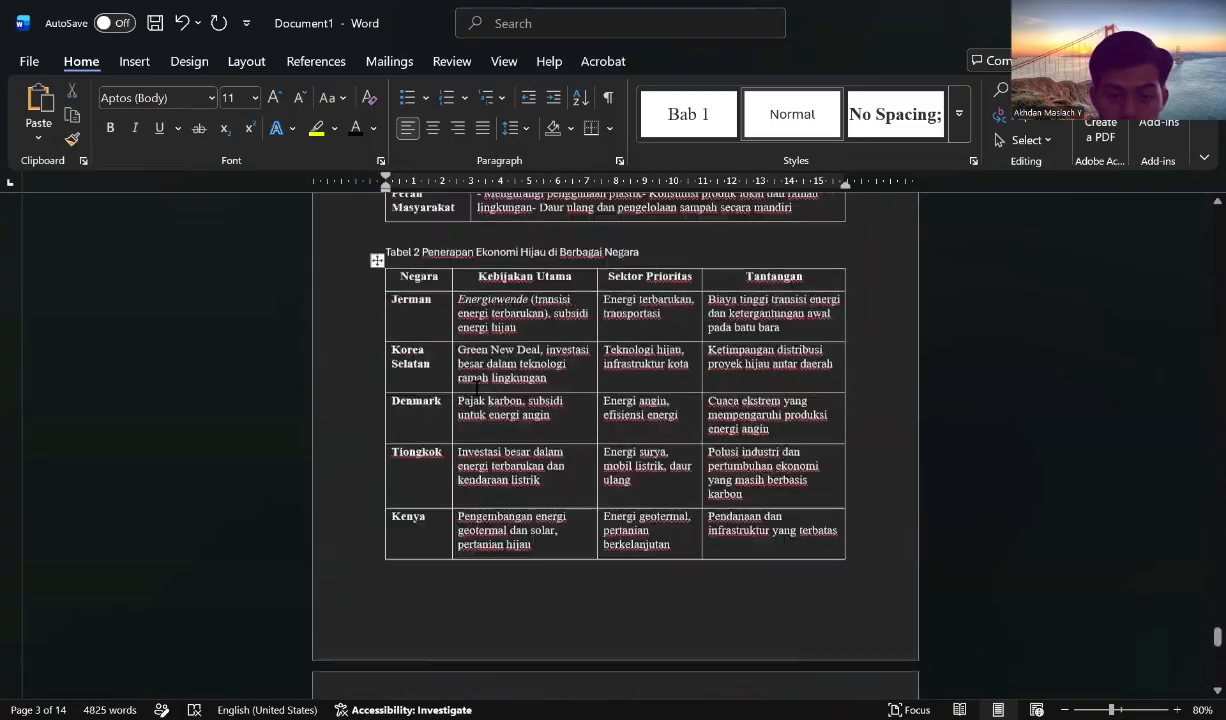
pyautogui.scroll(2, 380, 381)
pyautogui.click(379, 379)
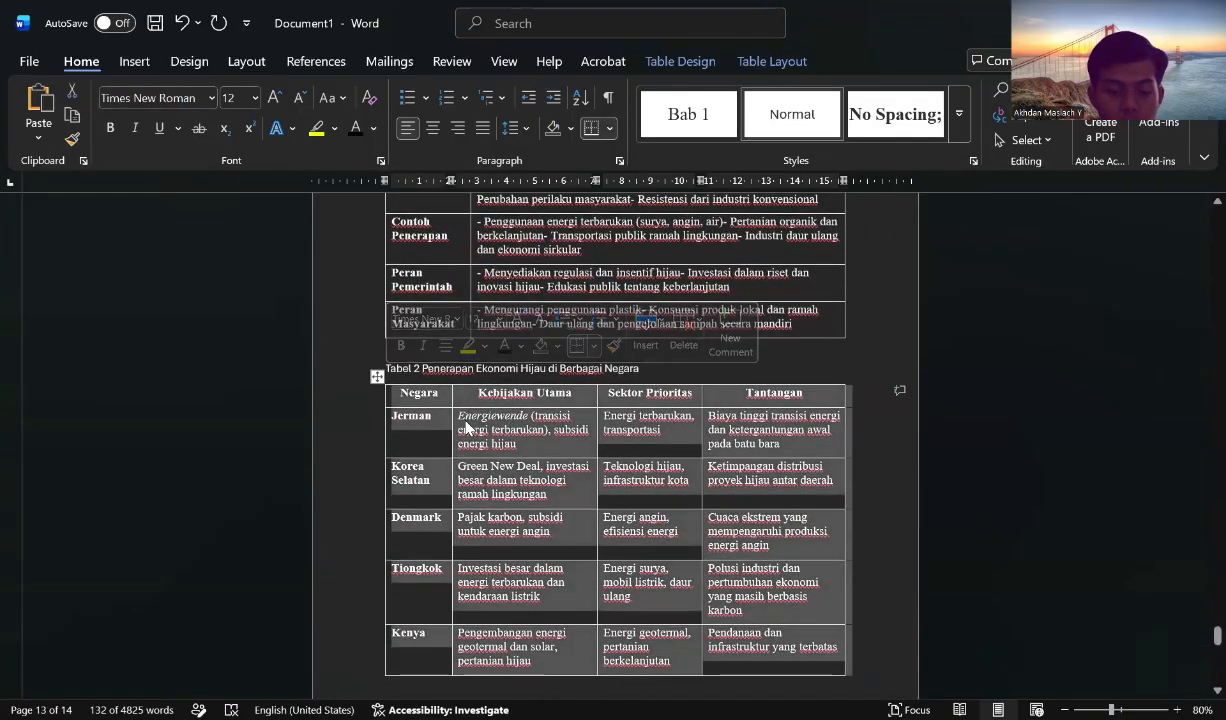
pyautogui.hotkey('ctrl', 'c')
# Paste the copied country table into the blank line above the heading "1.2.1 Sejarah dan perkembangan awal".
pyautogui.scroll(20, 535, 420)
pyautogui.scroll(20, 534, 413)
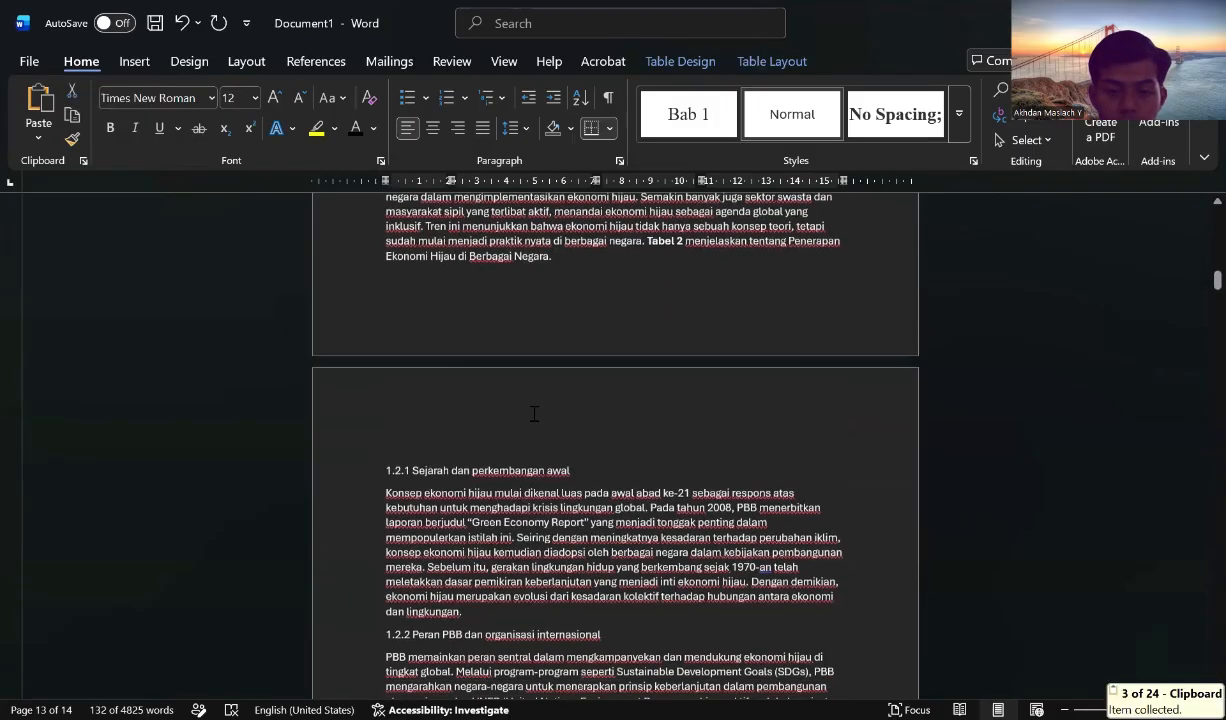
pyautogui.click(488, 448)
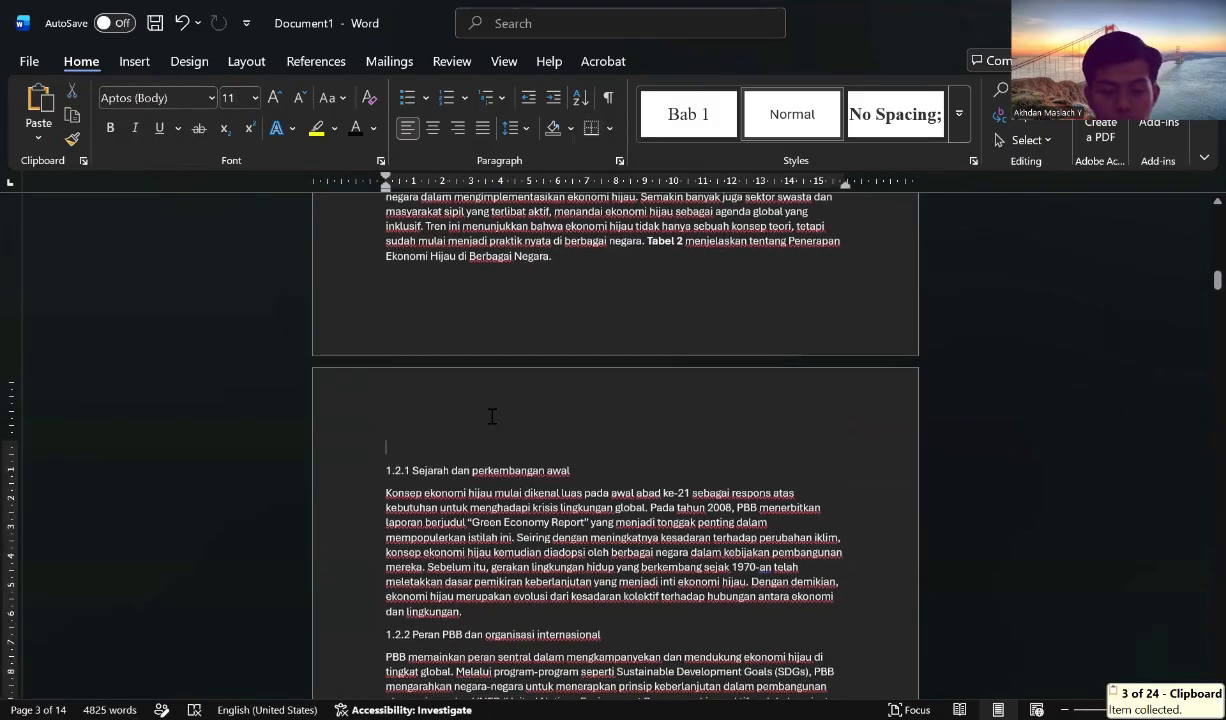
pyautogui.hotkey('ctrl', 'v')
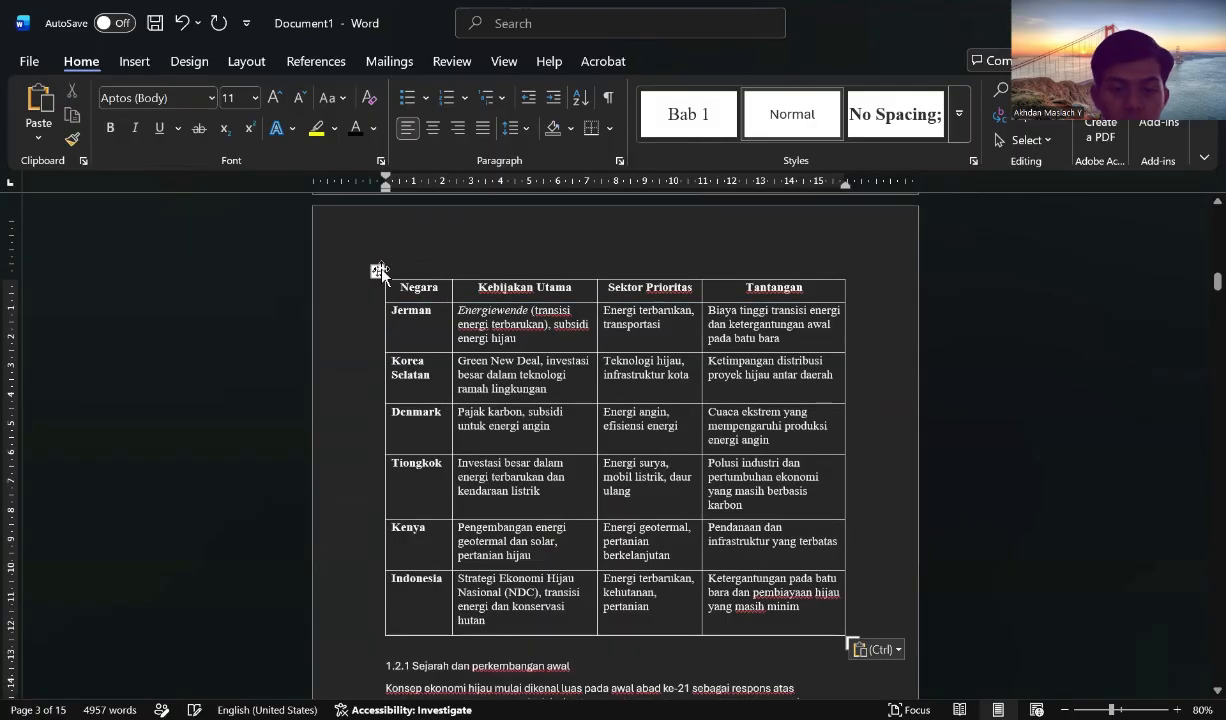
# Insert an automatically numbered caption with the label "Tabel 1." above the pasted country table.
pyautogui.click(377, 271)
pyautogui.rightClick(488, 335)
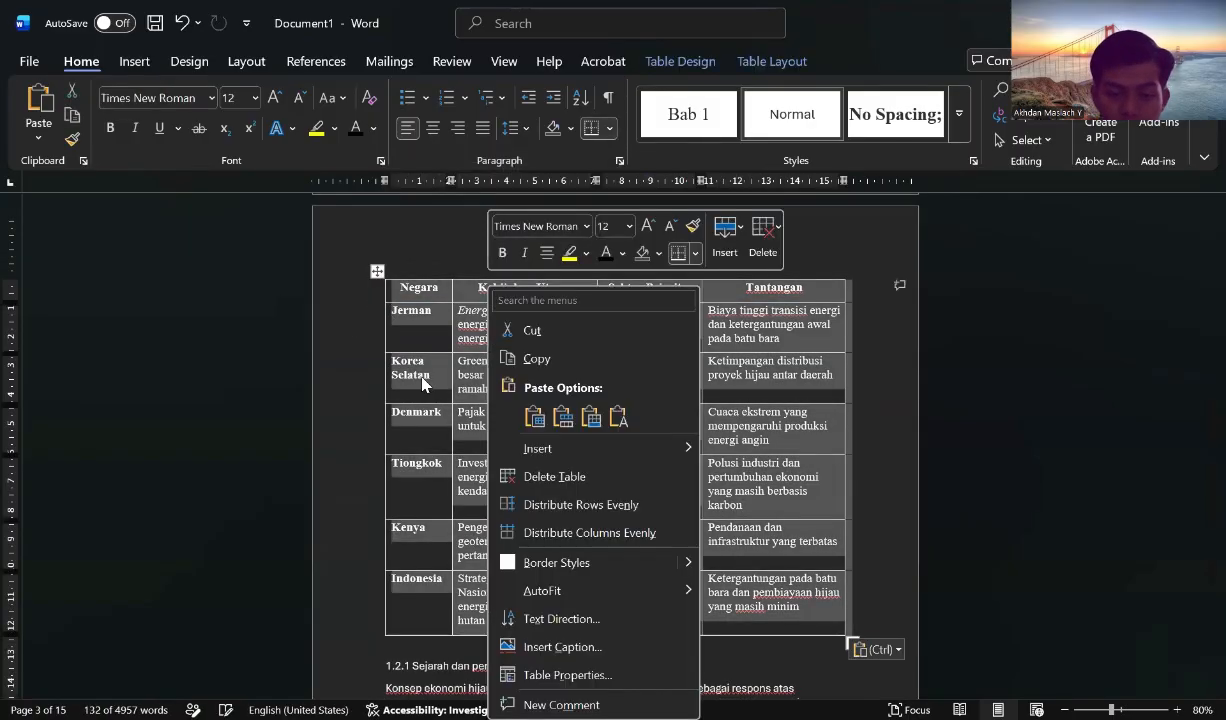
pyautogui.click(557, 648)
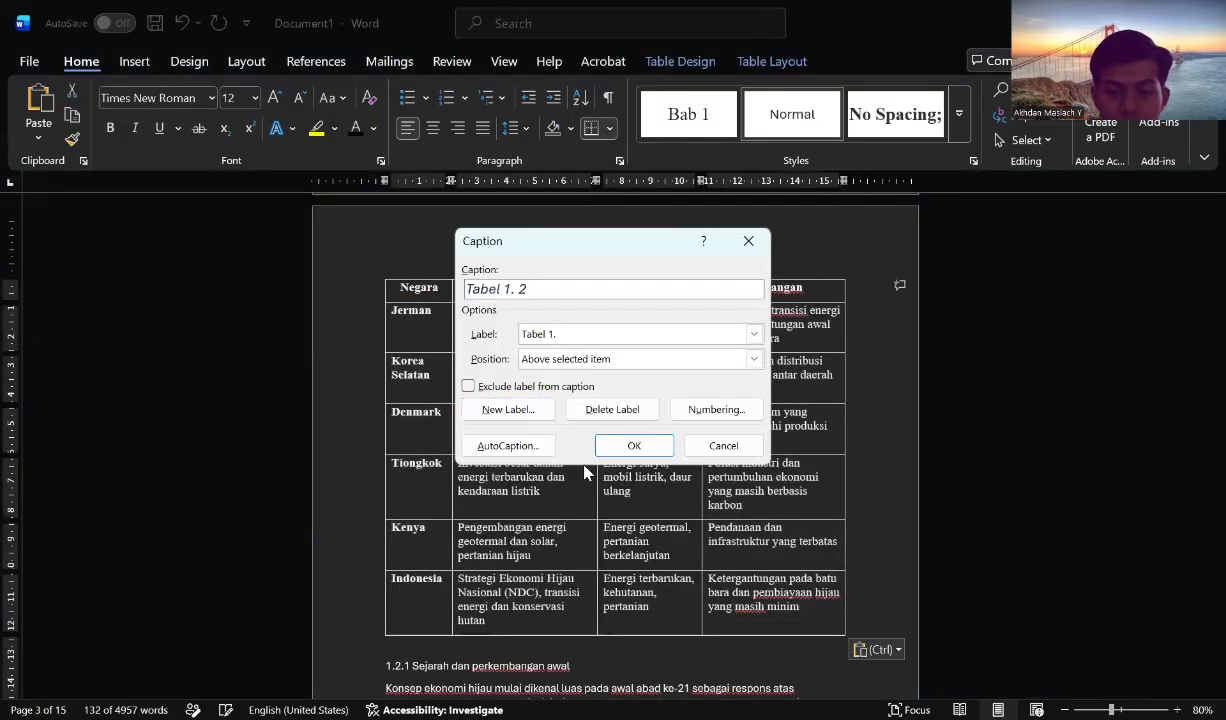
pyautogui.click(638, 448)
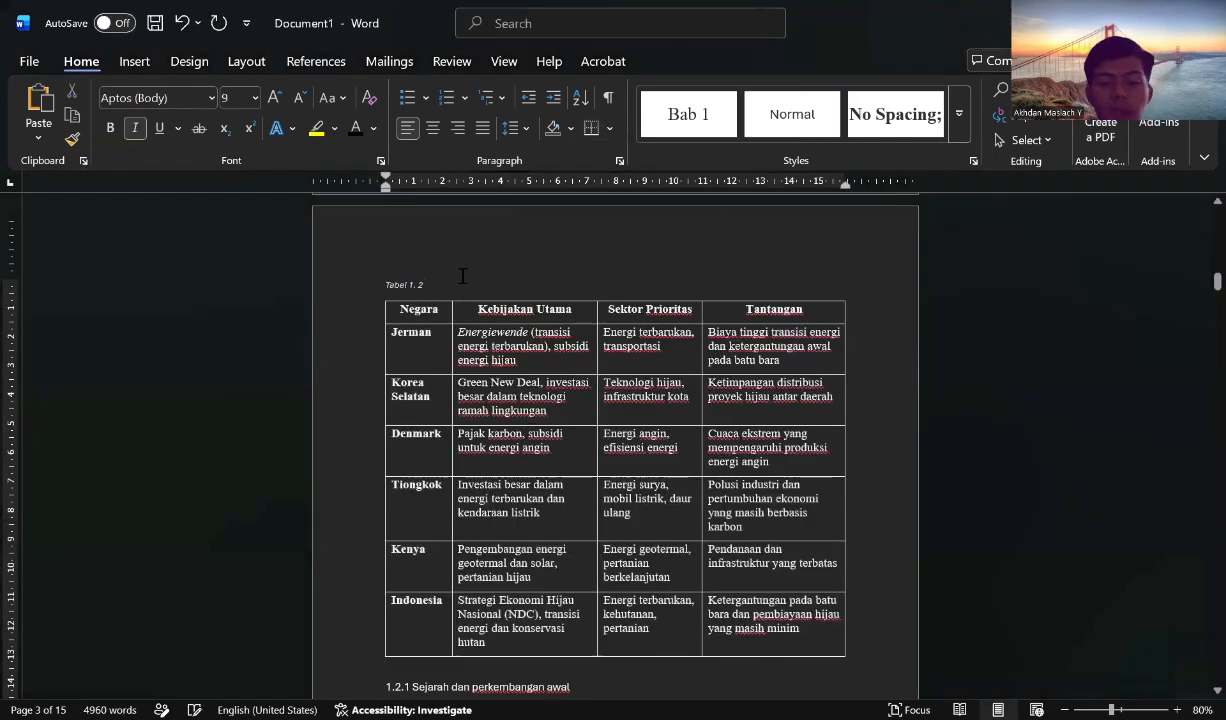
# Add the title "Penerapan Ekonomi Hijau di Berbagai Nergara" to the country table's caption after its number.
pyautogui.scroll(3, 463, 282)
pyautogui.scroll(1, 462, 276)
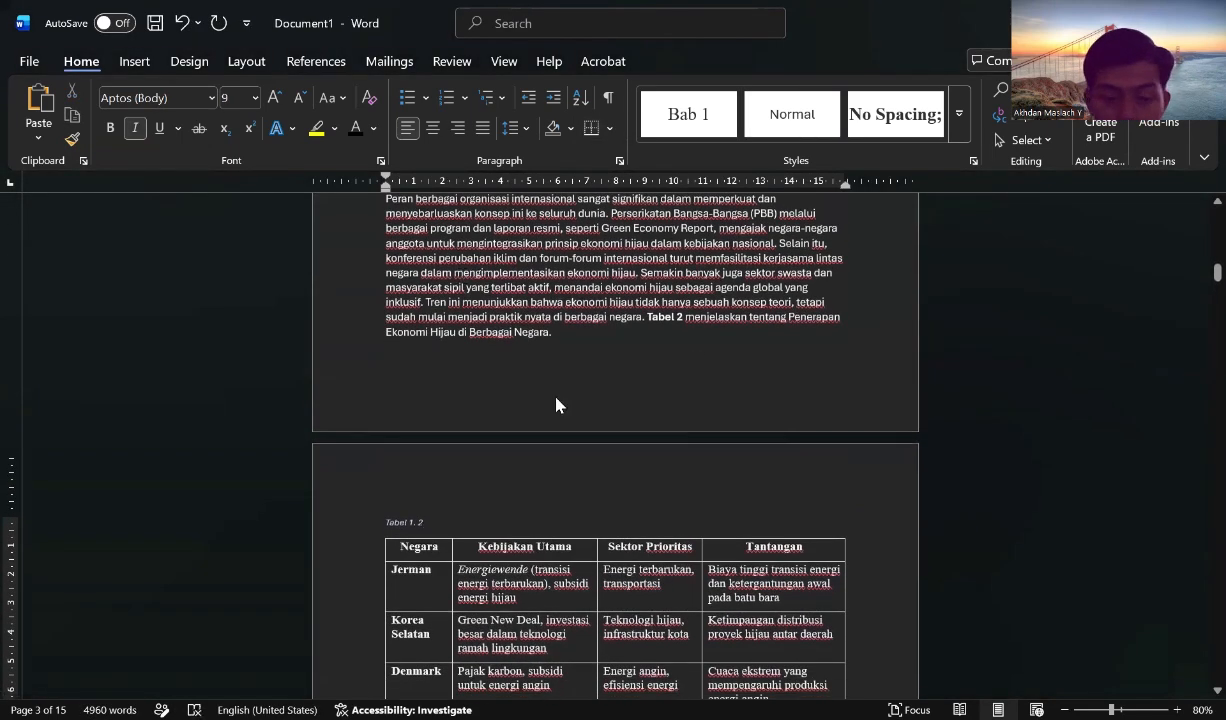
pyautogui.write('Penerapa')
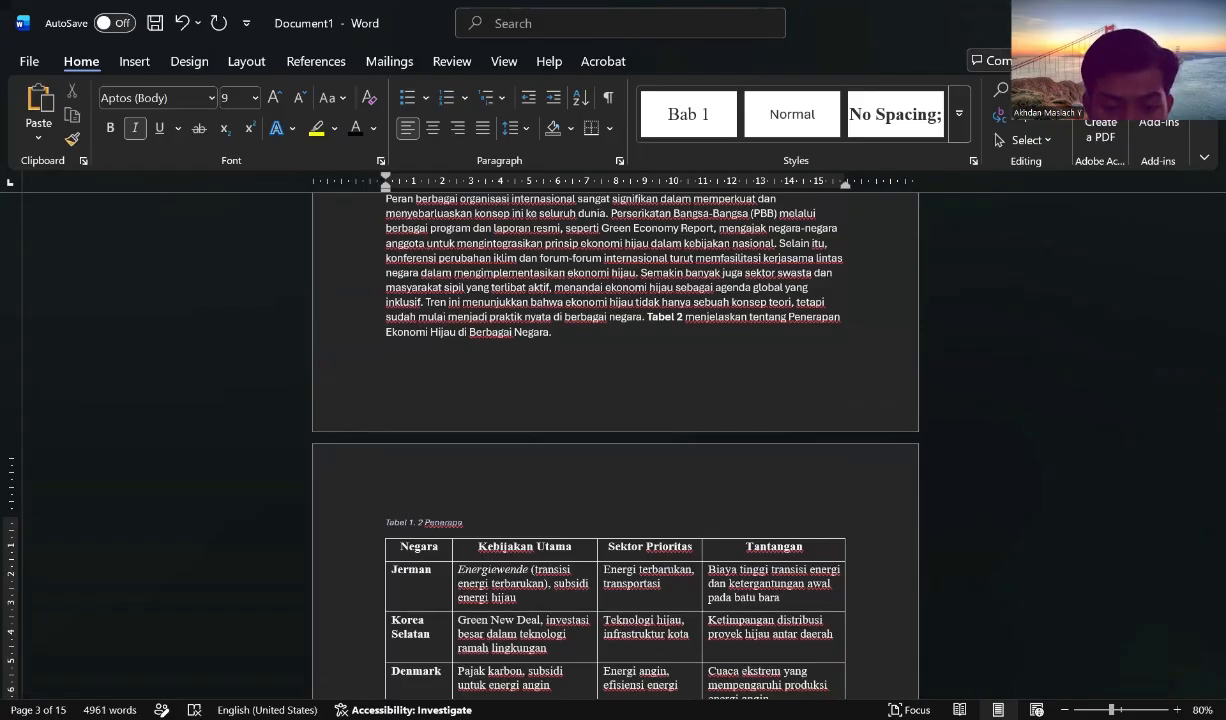
pyautogui.write('n Ekonomi Hijau di B')
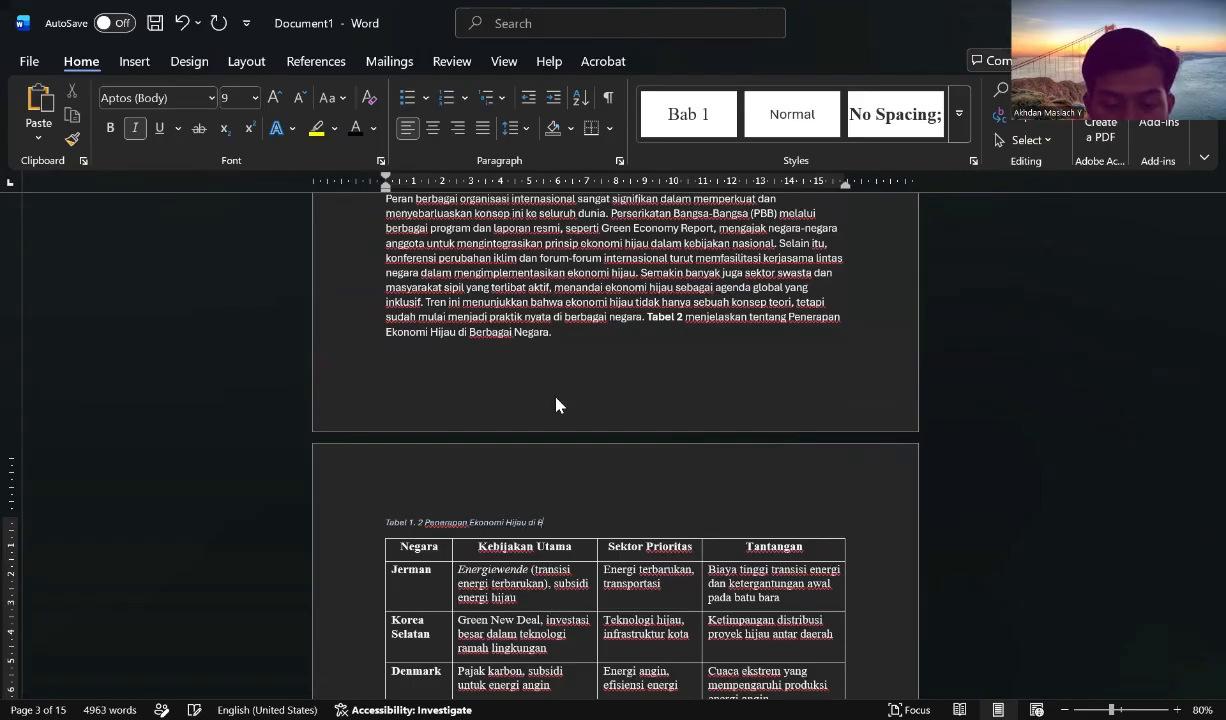
pyautogui.write('erbagai Negara')
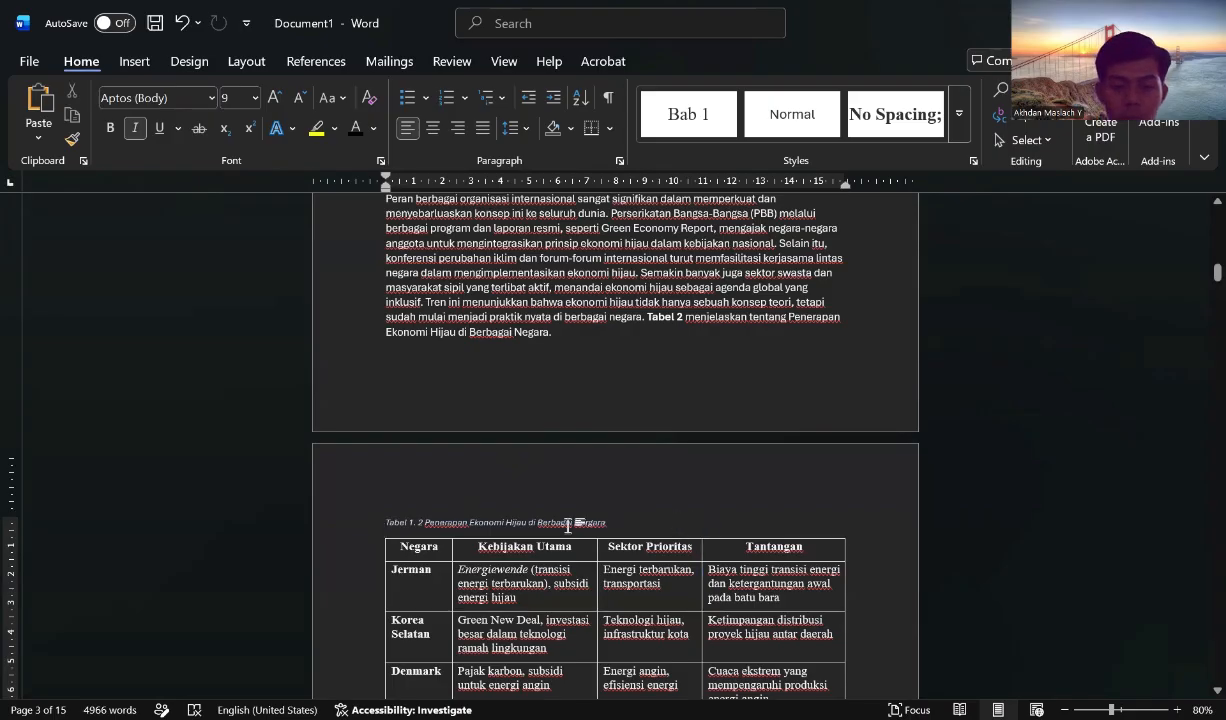
# Format the whole country table caption in Times New Roman at size 12.
pyautogui.click(363, 520)
pyautogui.click(173, 103)
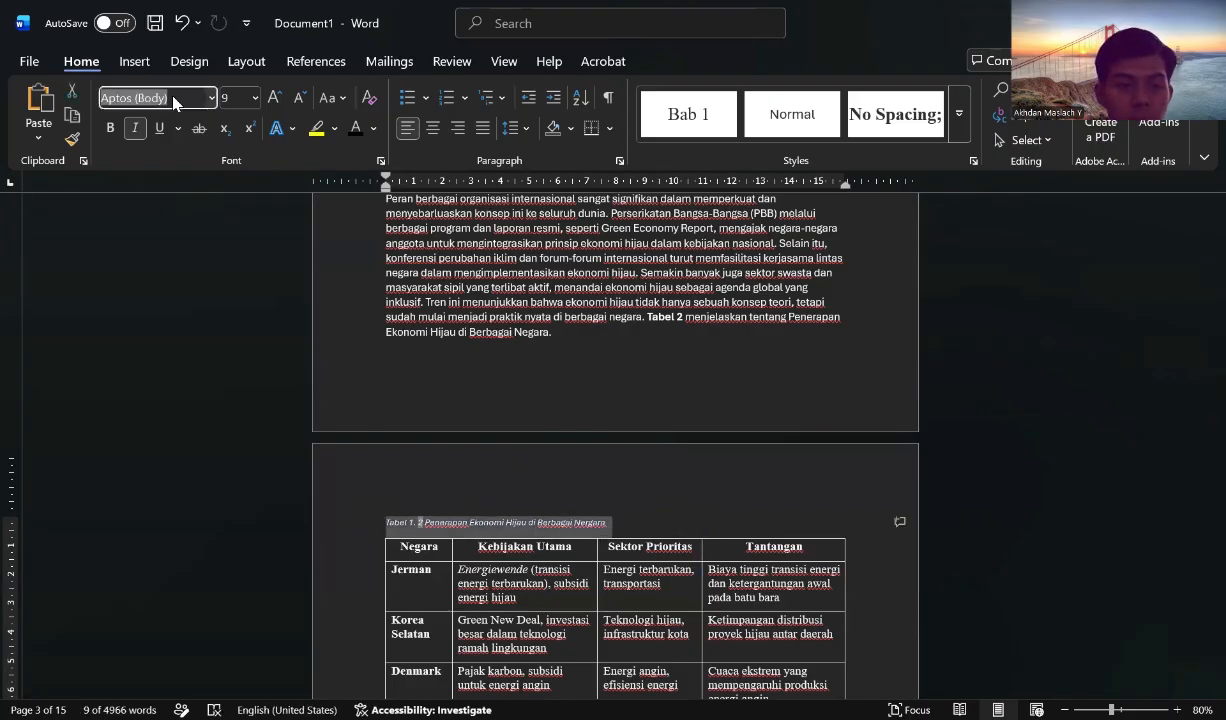
pyautogui.write('Times New Roman')
pyautogui.click(238, 97)
pyautogui.write('12')
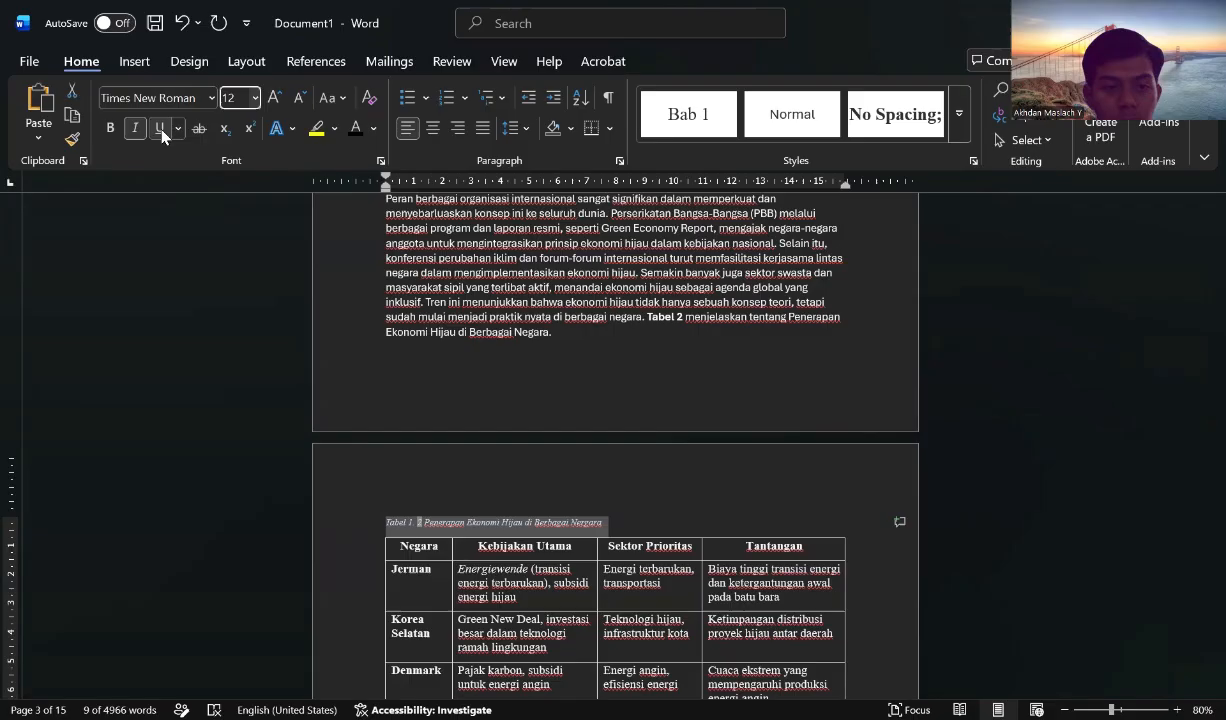
pyautogui.press('Return')
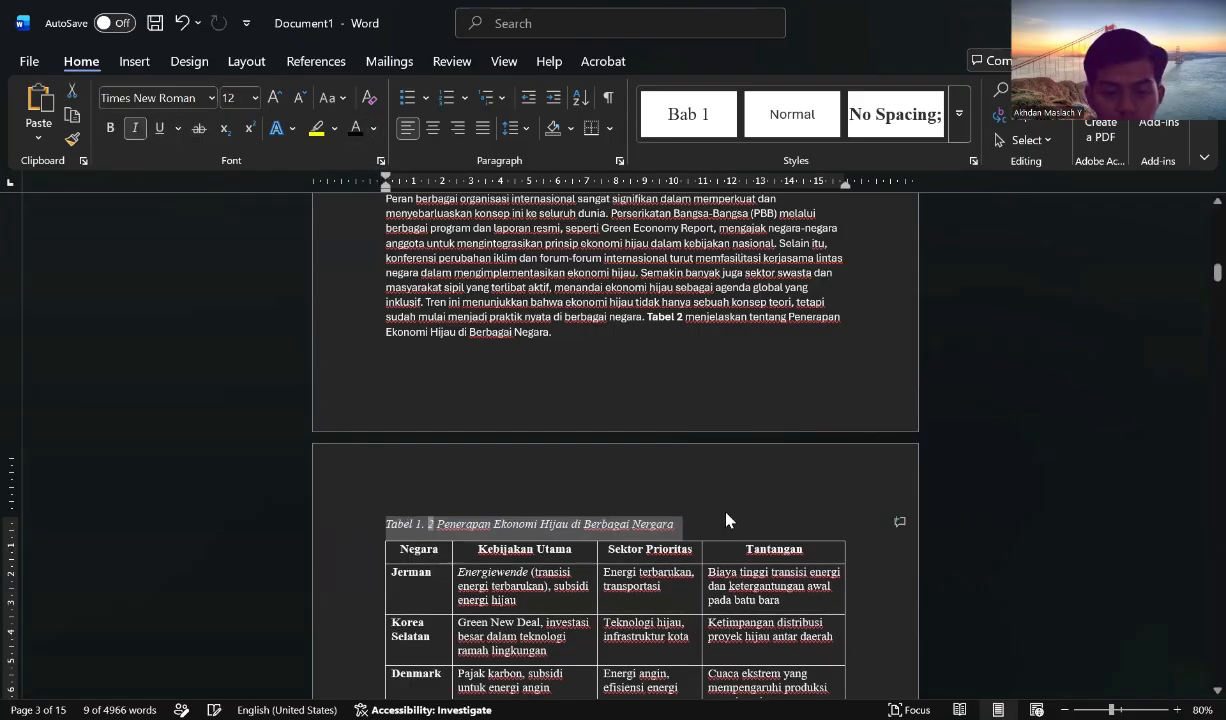
# Remove the italics from the country table's caption.
pyautogui.click(693, 487)
pyautogui.click(342, 505)
pyautogui.click(134, 127)
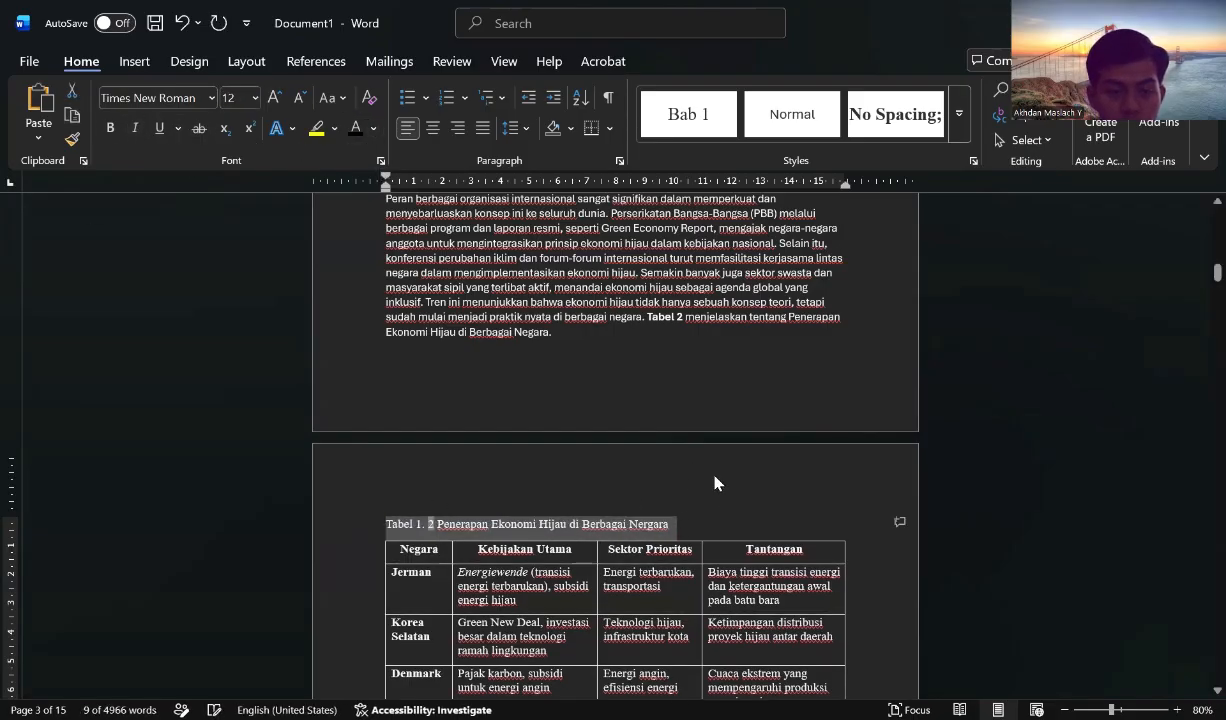
pyautogui.scroll(-3, 717, 484)
pyautogui.click(722, 346)
# Copy the picture under the caption "Gambar 1 ilustrasi ekonomi hijau" at the end of the document.
pyautogui.scroll(15, 700, 420)
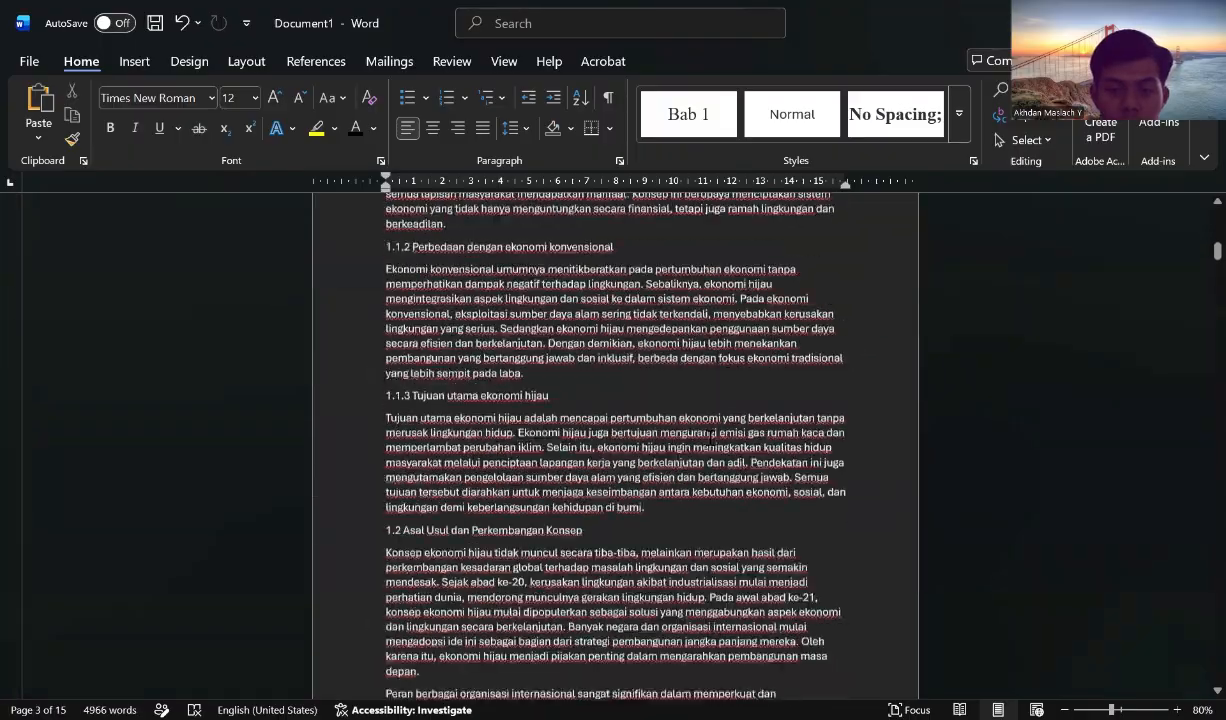
pyautogui.scroll(-15, 710, 436)
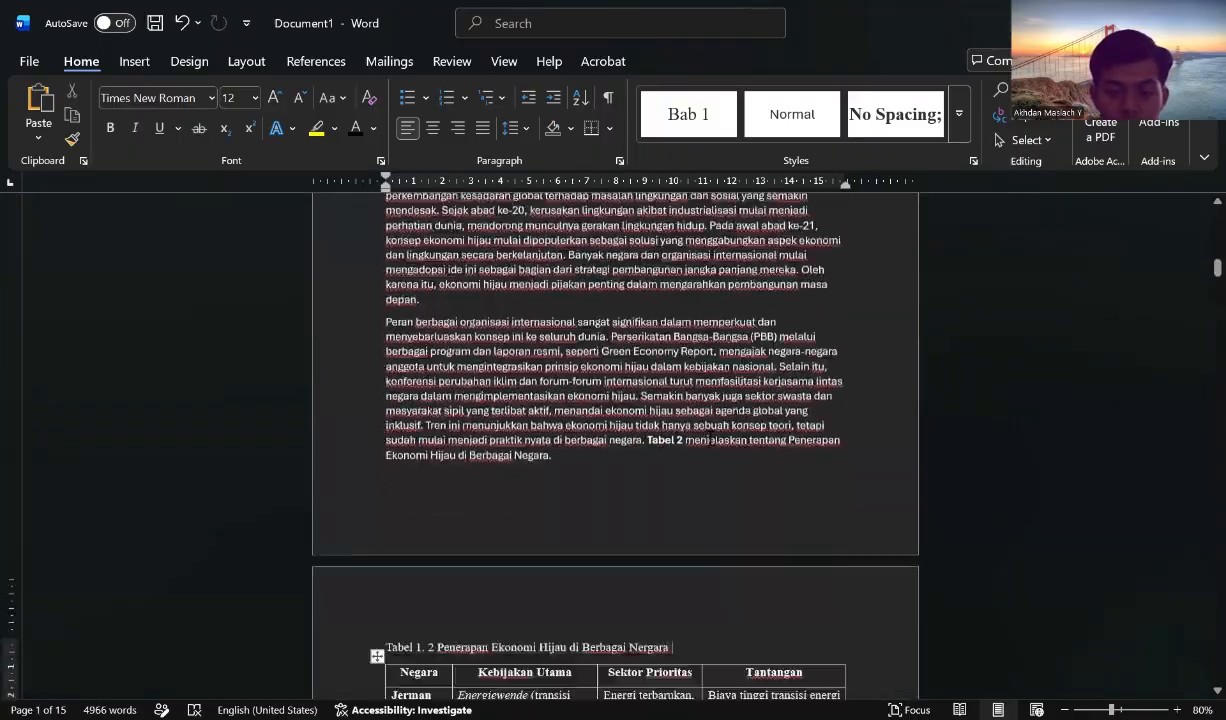
pyautogui.scroll(-15, 710, 437)
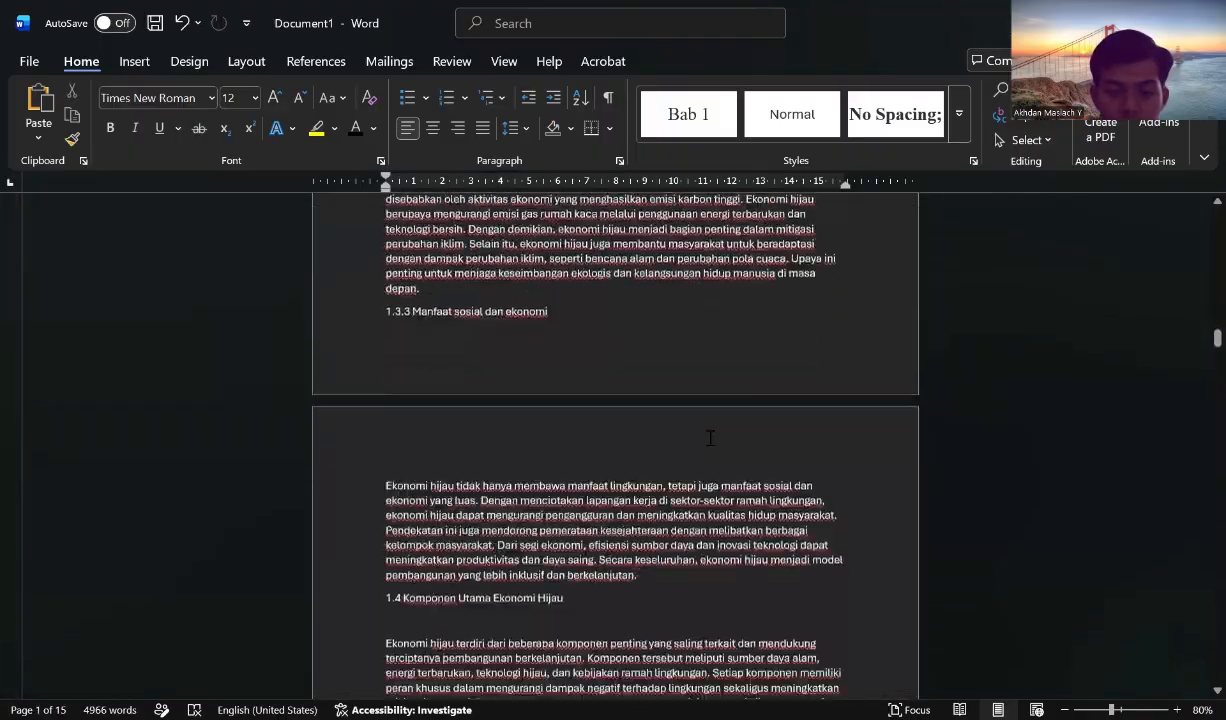
pyautogui.scroll(-20, 709, 433)
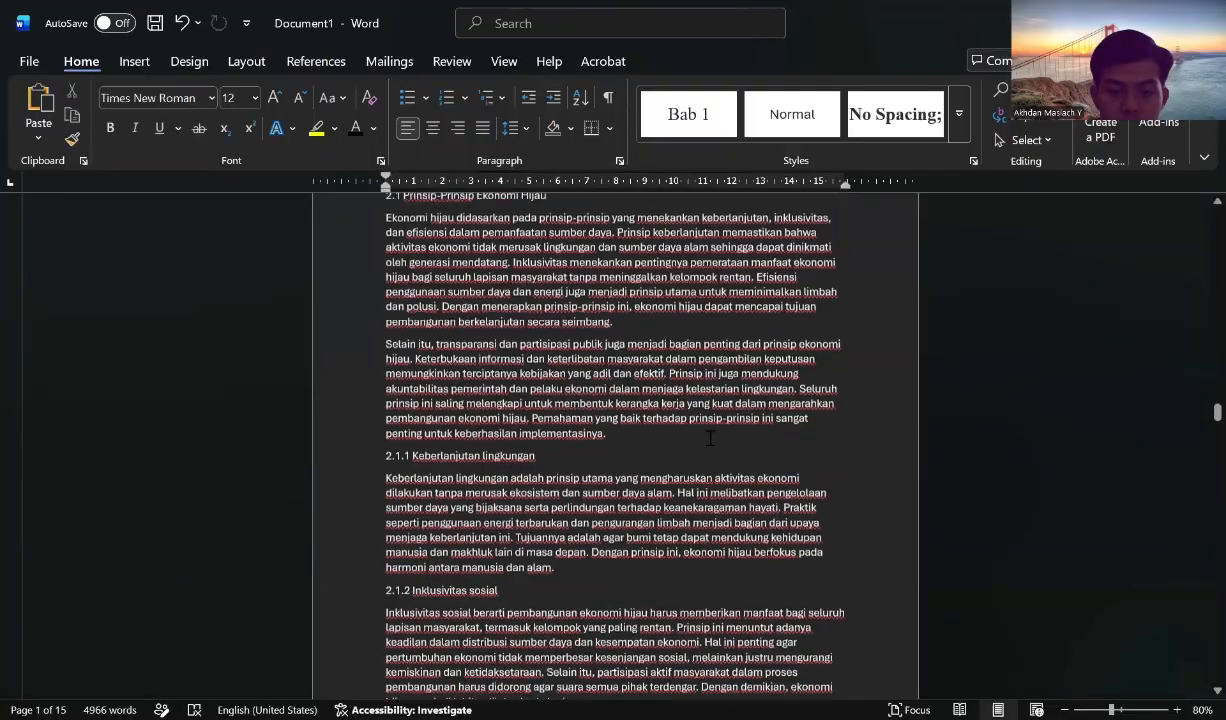
pyautogui.scroll(-15, 712, 444)
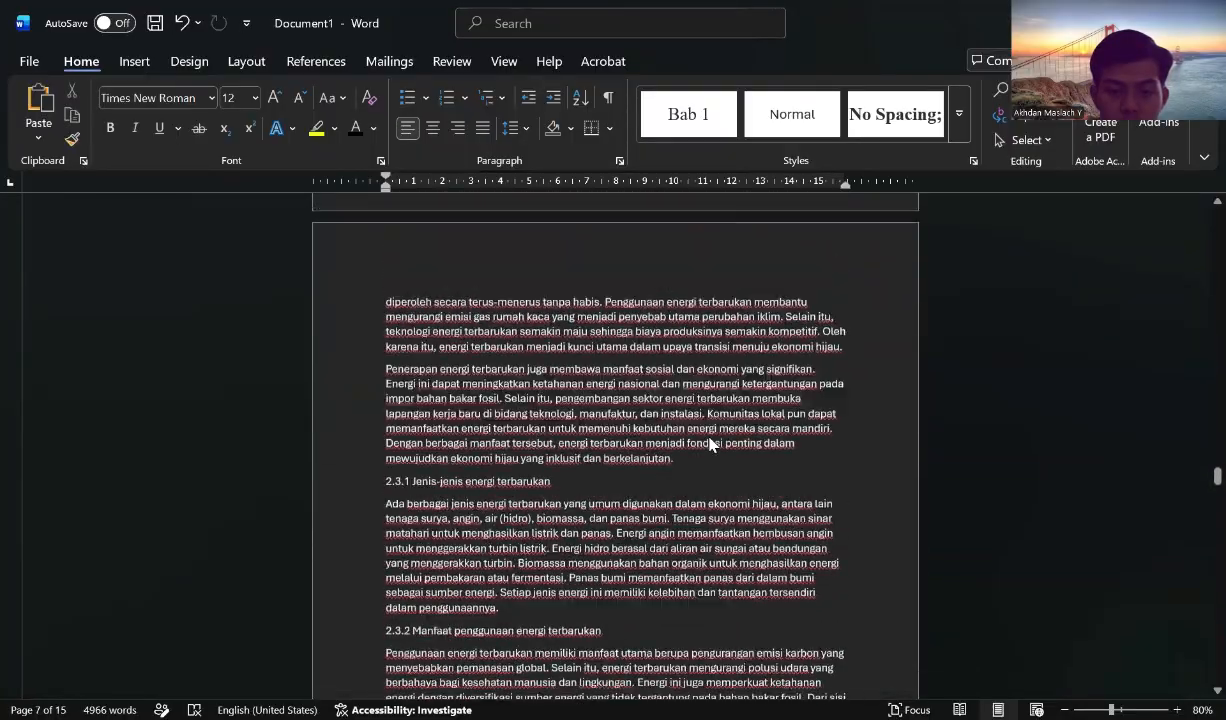
pyautogui.scroll(-10, 710, 444)
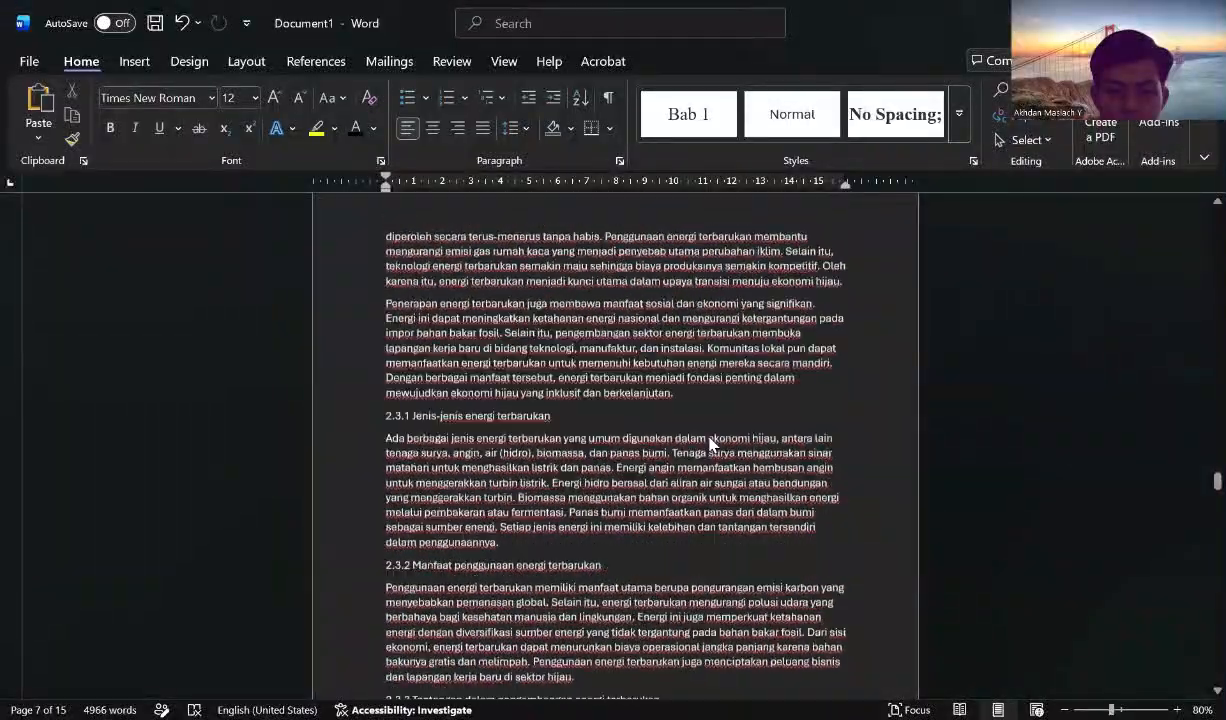
pyautogui.scroll(-20, 709, 444)
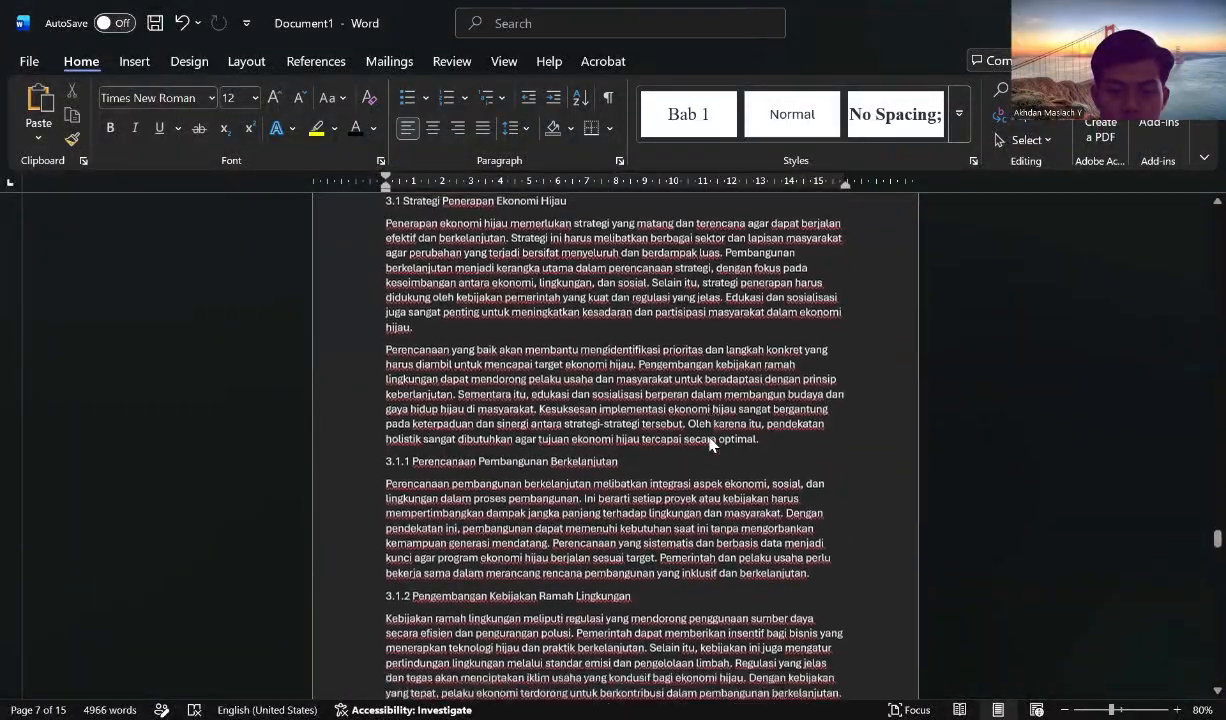
pyautogui.scroll(-20, 712, 443)
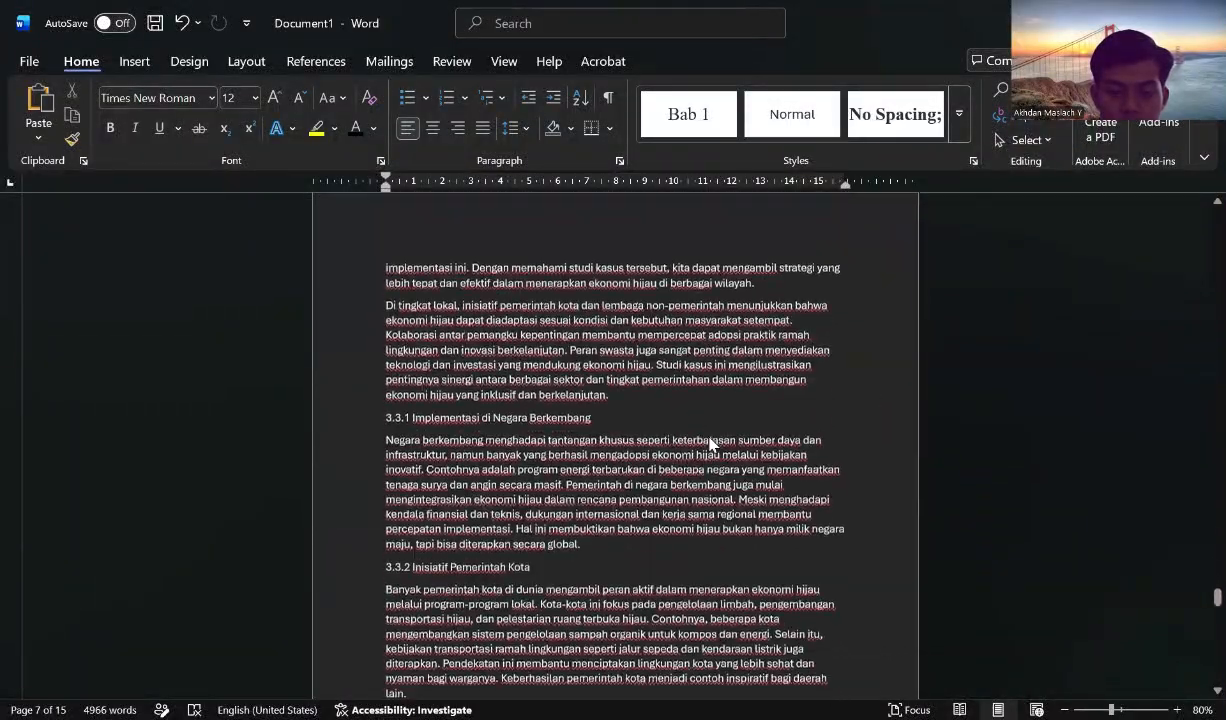
pyautogui.scroll(5, 710, 444)
pyautogui.scroll(-20, 620, 430)
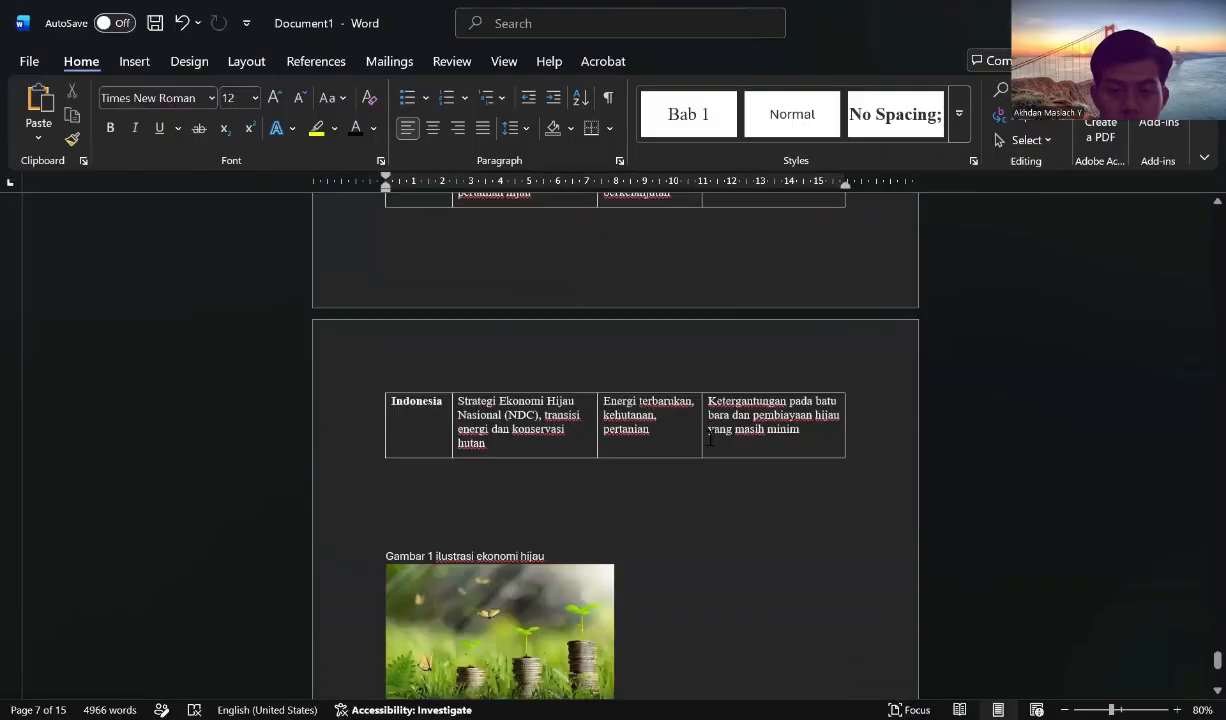
pyautogui.scroll(3, 540, 421)
pyautogui.click(541, 403)
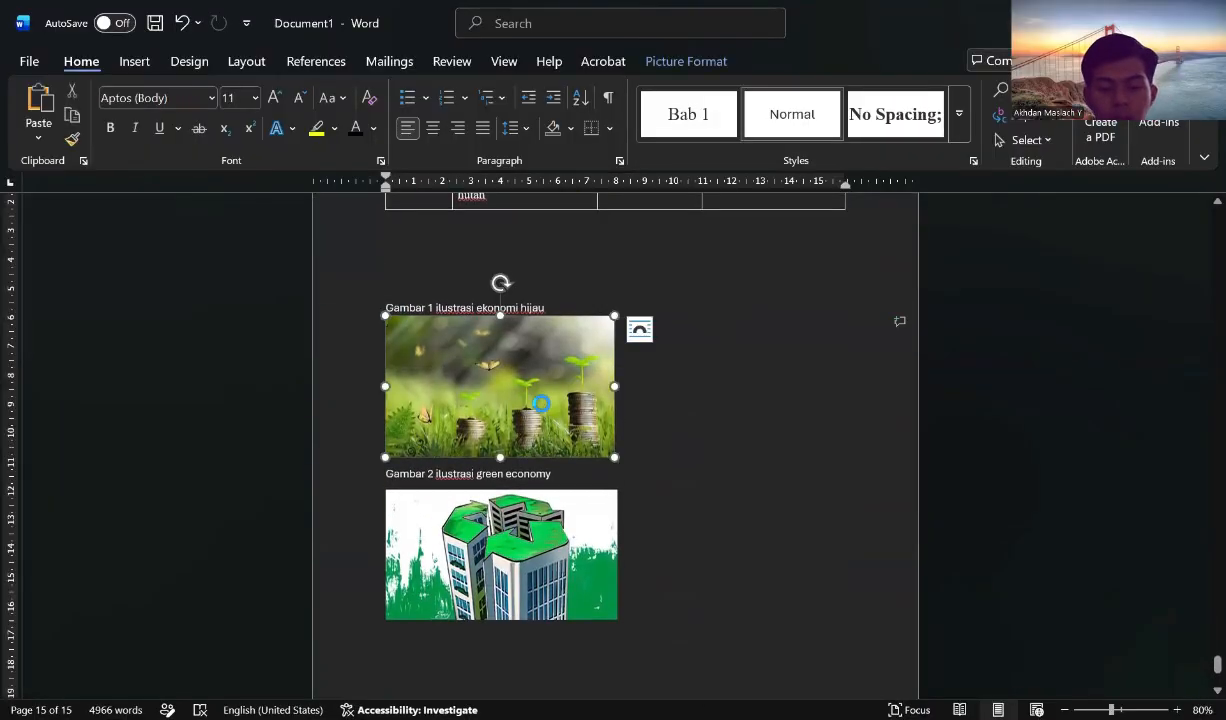
pyautogui.hotkey('ctrl', 'c')
# Paste the copied picture on a new line after the paragraph mentioning Gambar 1, above the heading "1.3.1 Dampak lingkungan dari ekonomi saat ini".
pyautogui.scroll(20, 800, 418)
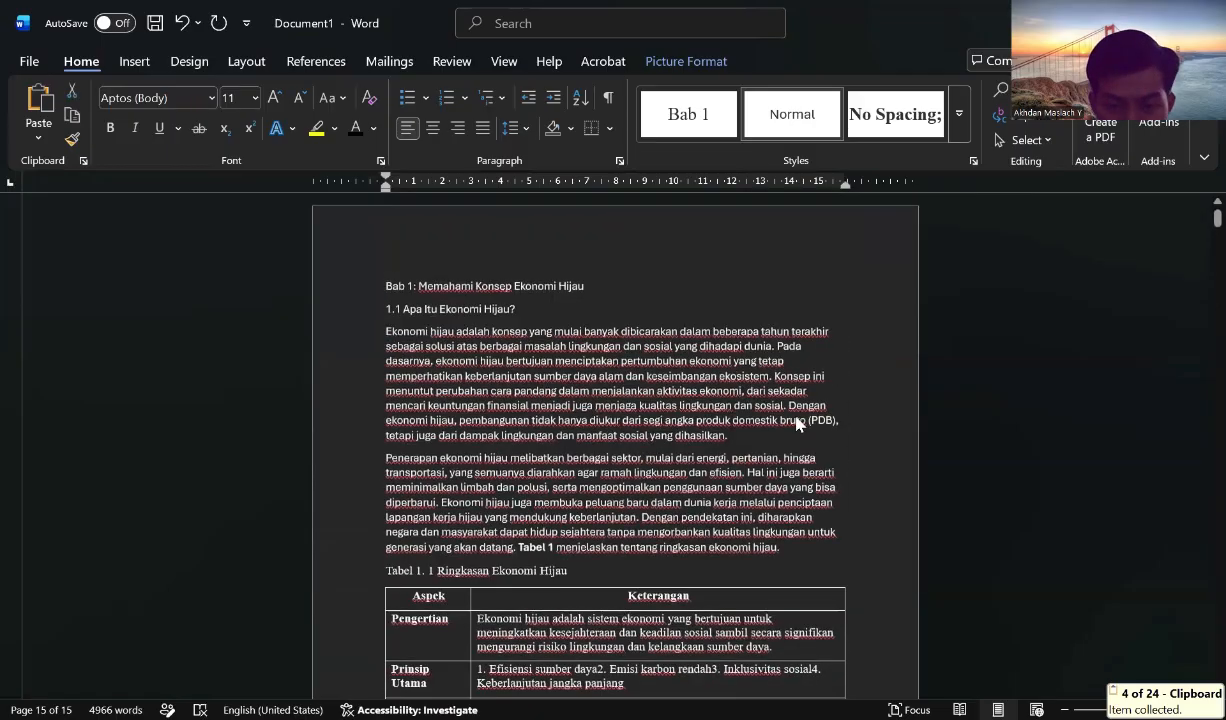
pyautogui.scroll(-4, 799, 424)
pyautogui.scroll(-12, 797, 418)
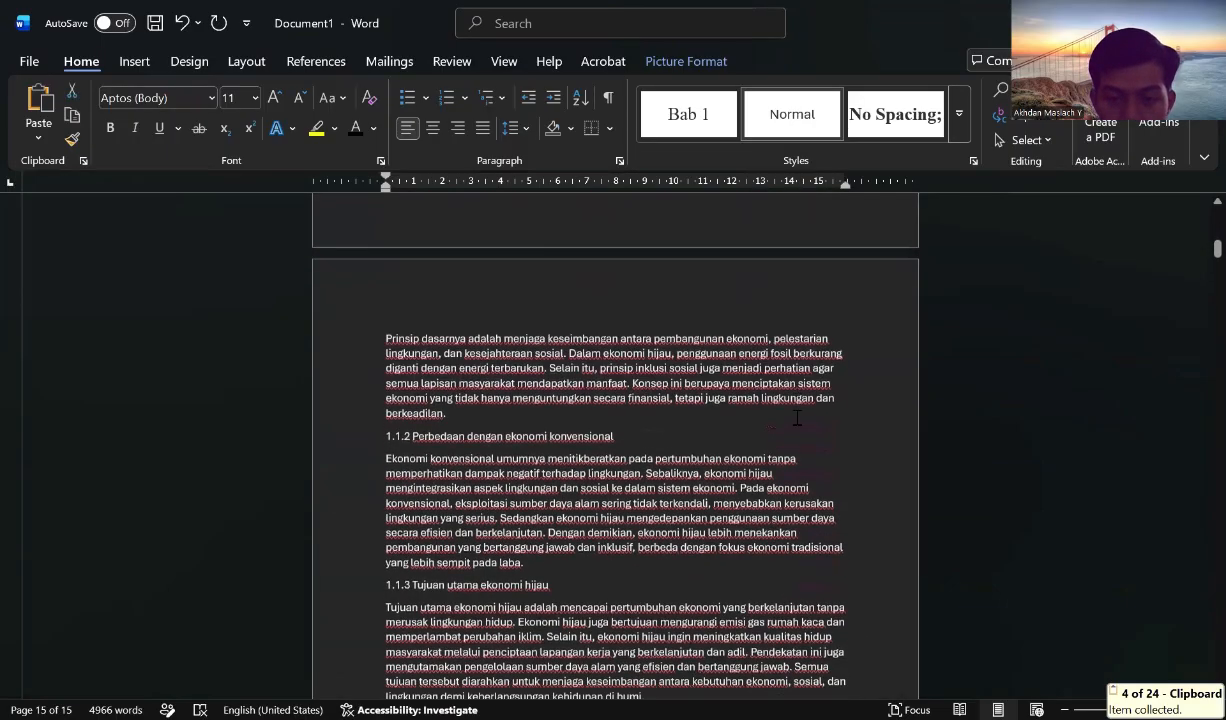
pyautogui.scroll(-12, 797, 418)
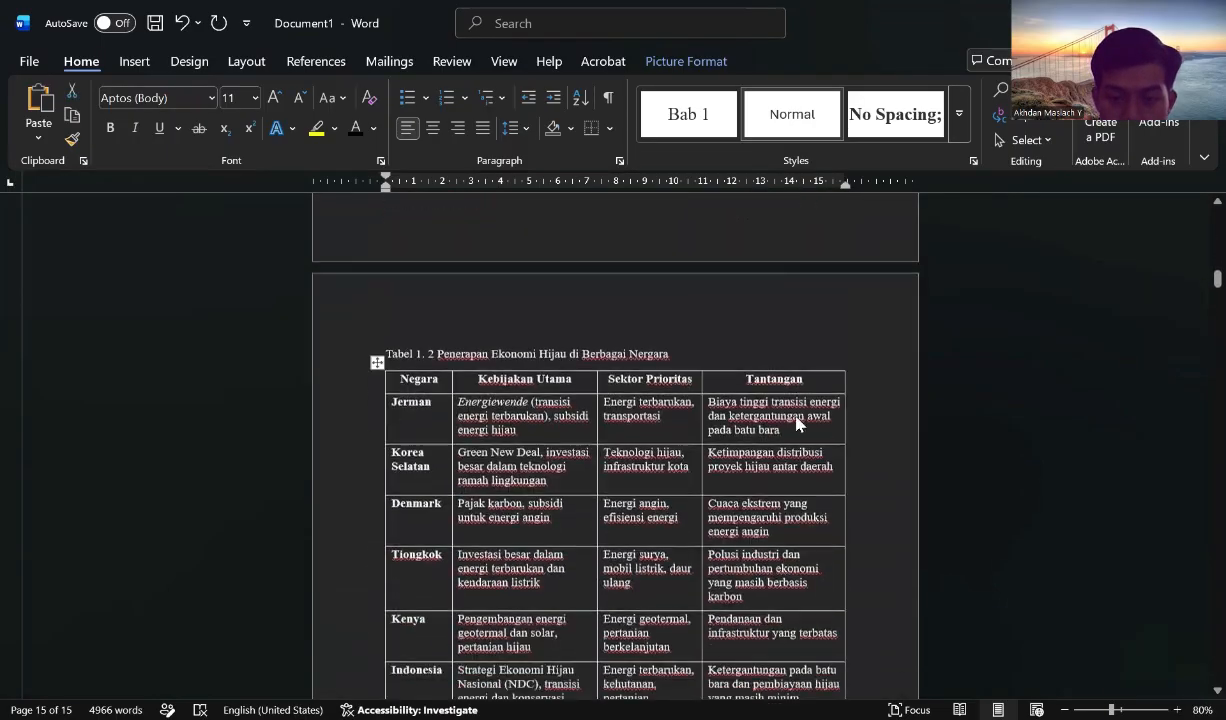
pyautogui.scroll(-12, 797, 416)
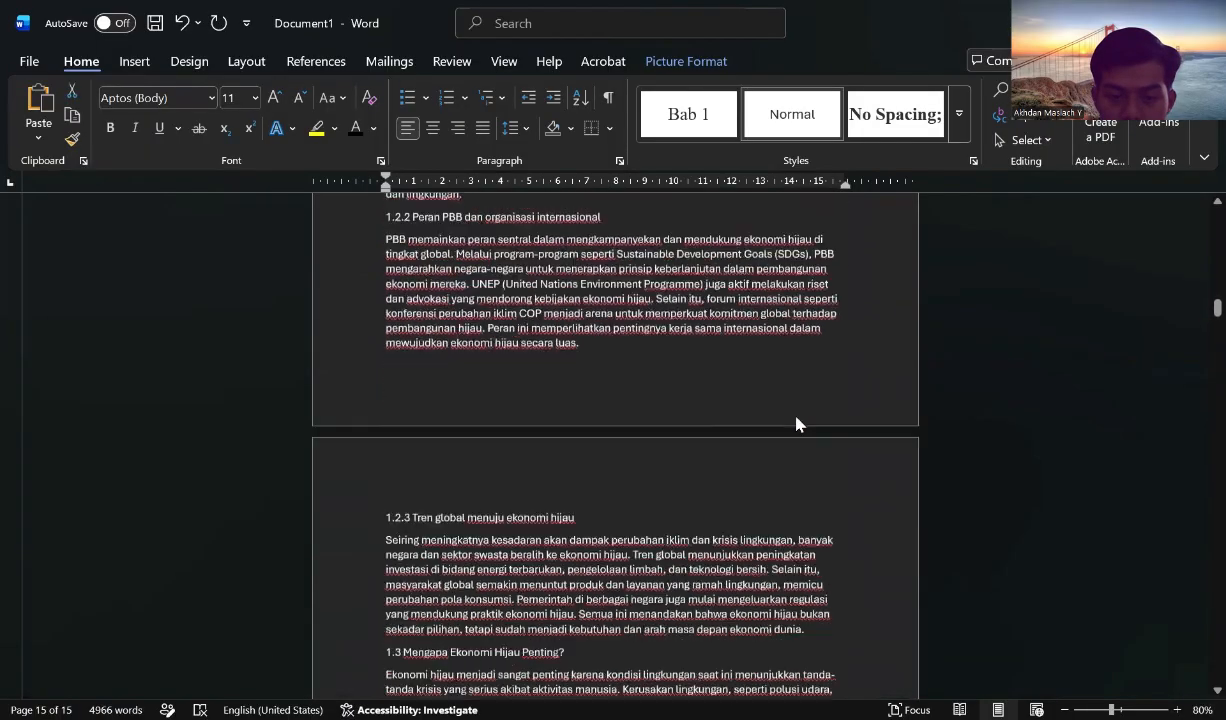
pyautogui.scroll(-5, 797, 418)
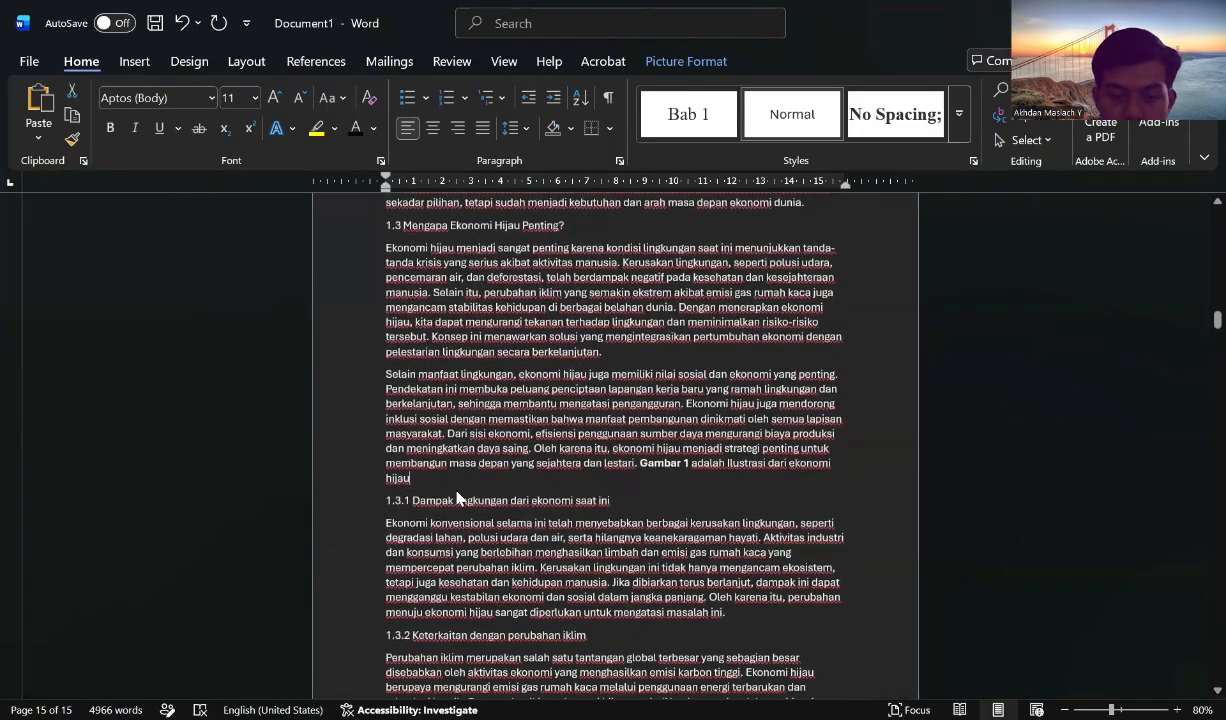
pyautogui.click(458, 491)
pyautogui.press('Return')
pyautogui.hotkey('ctrl', 'v')
# Centre the pasted picture horizontally on the page.
pyautogui.scroll(-4, 436, 524)
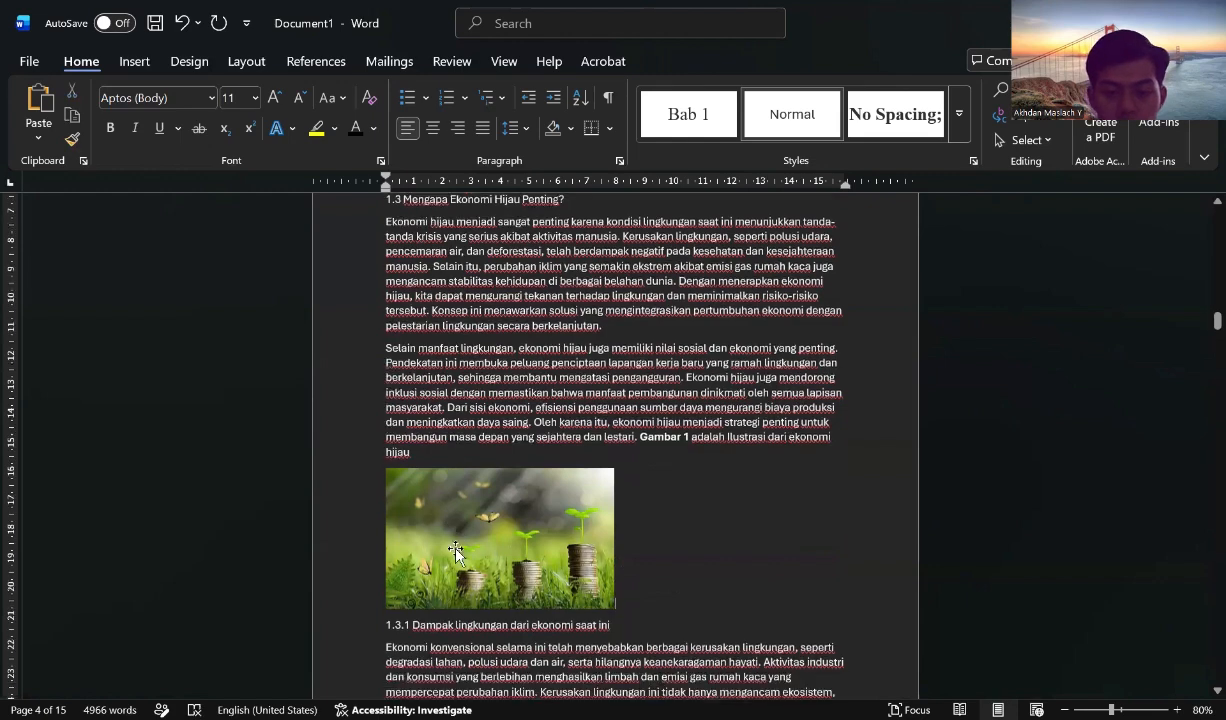
pyautogui.click(465, 342)
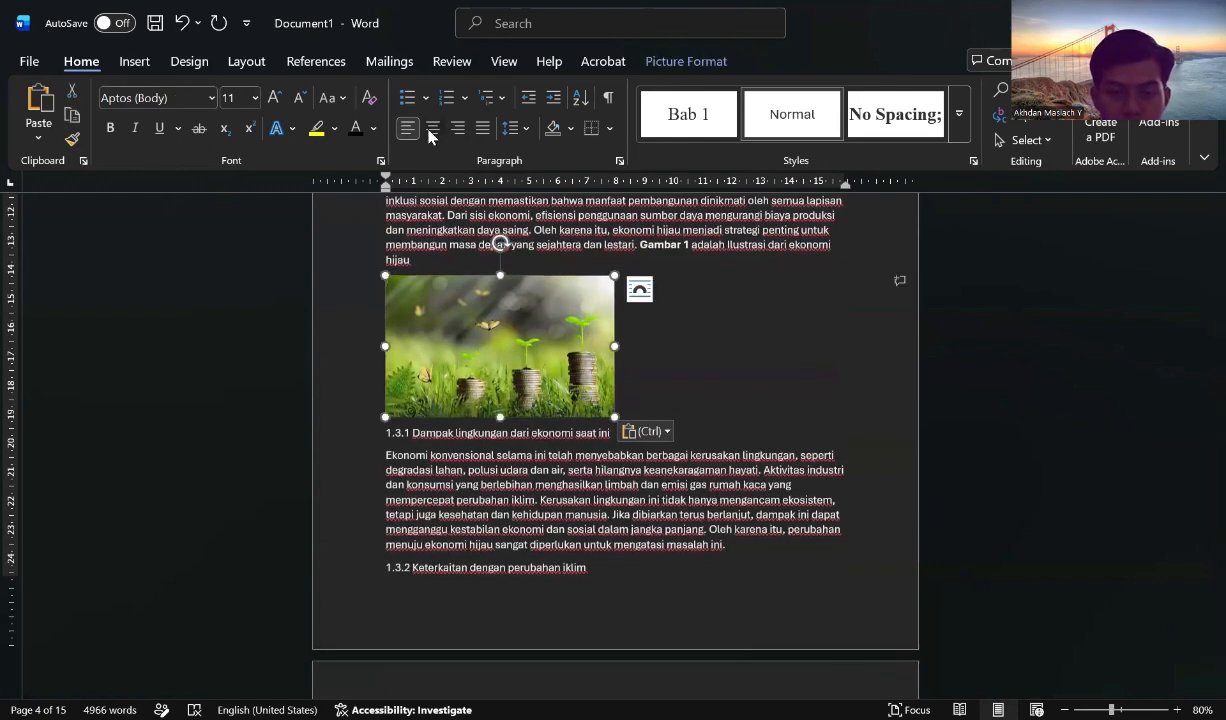
pyautogui.click(432, 128)
# Insert a numbered caption below the picture using a new label "Gambar 1.".
pyautogui.rightClick(653, 325)
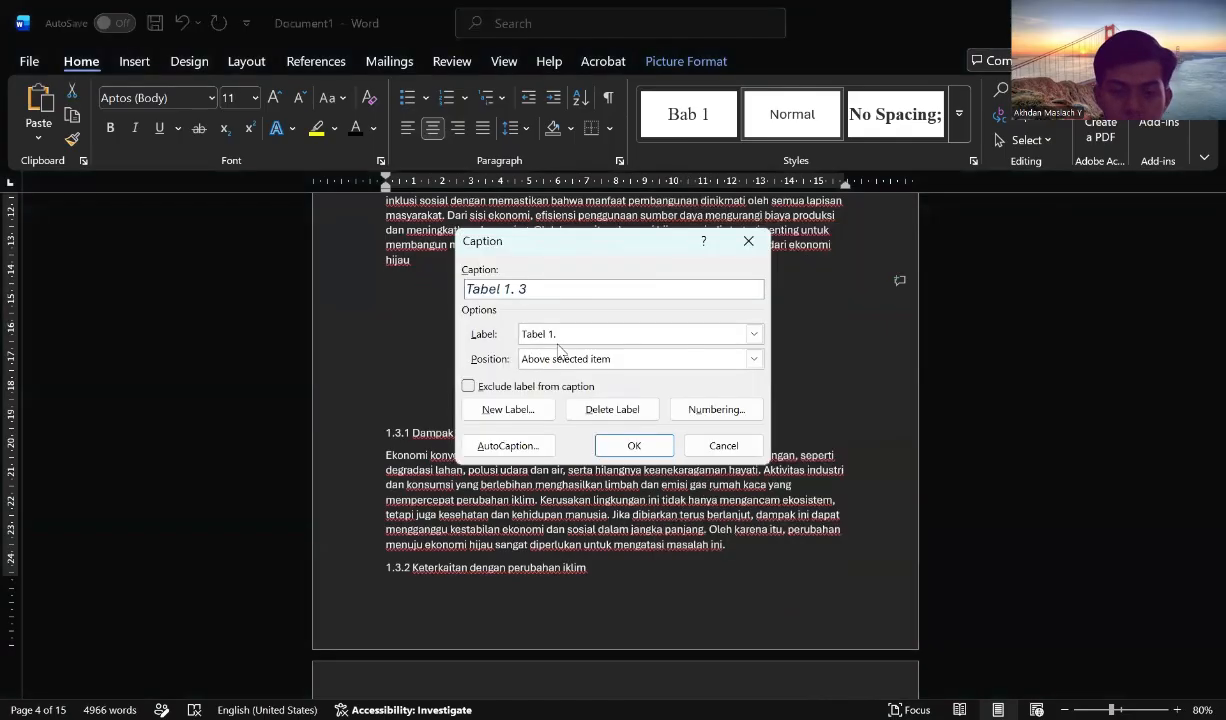
pyautogui.click(478, 407)
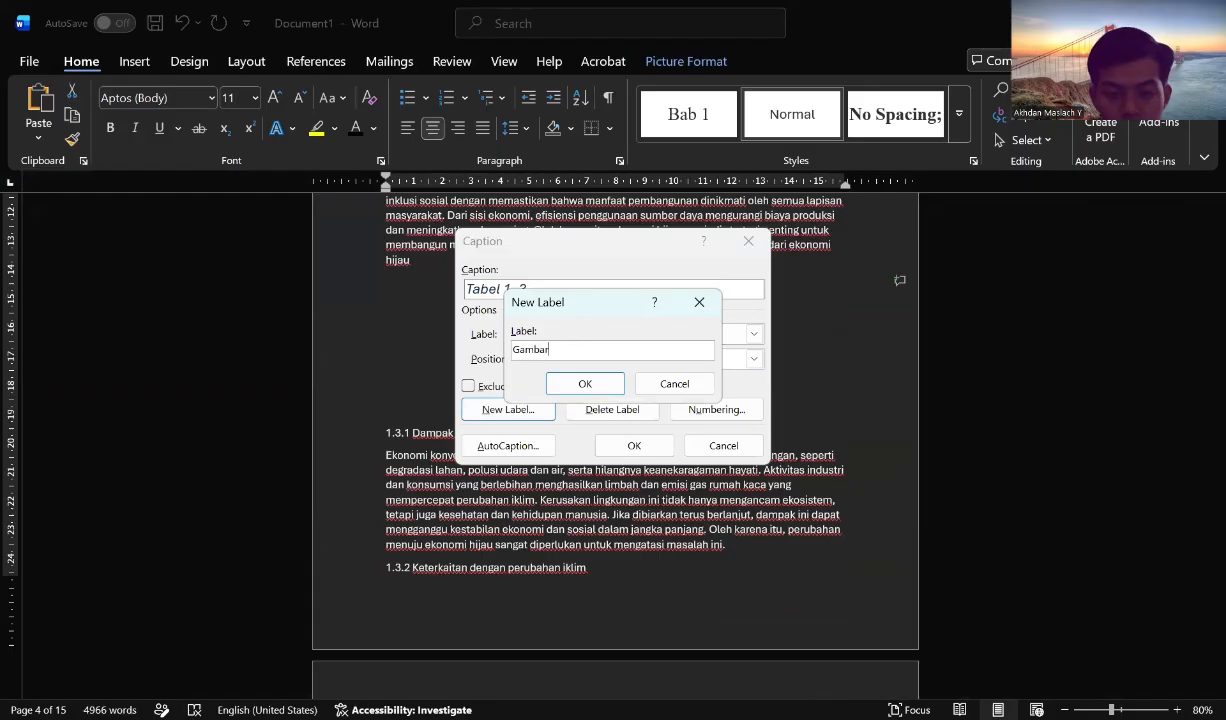
pyautogui.press('Return')
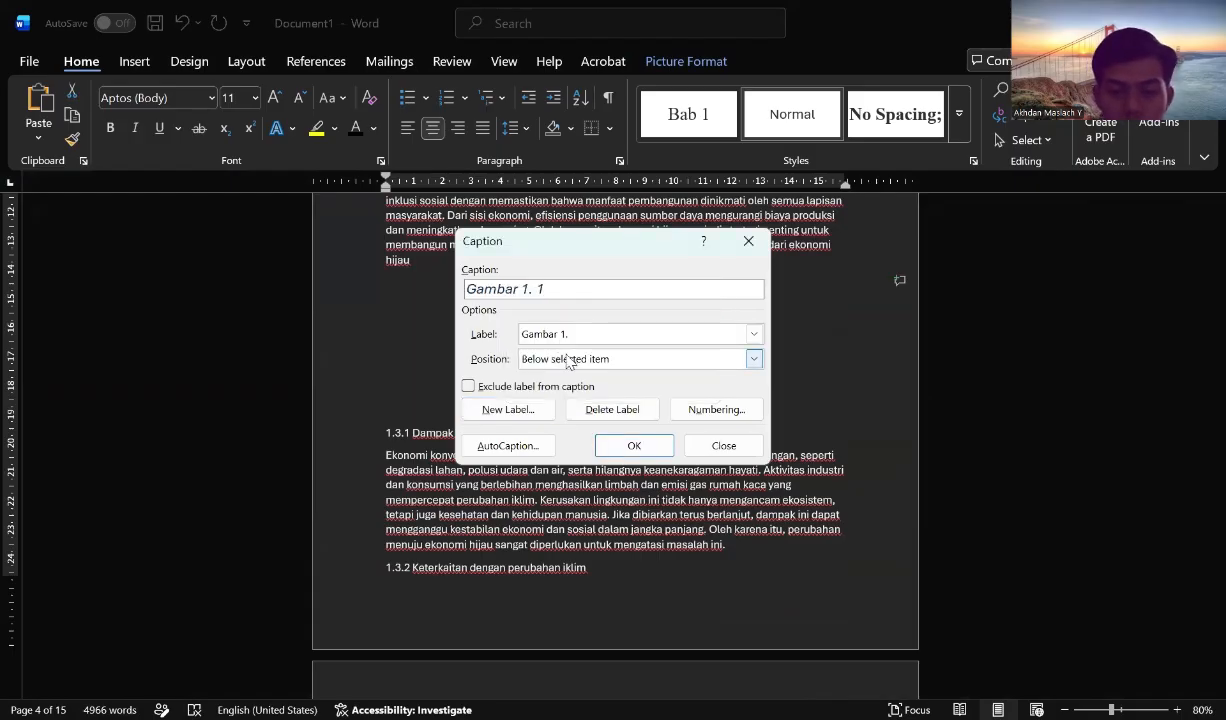
pyautogui.click(570, 360)
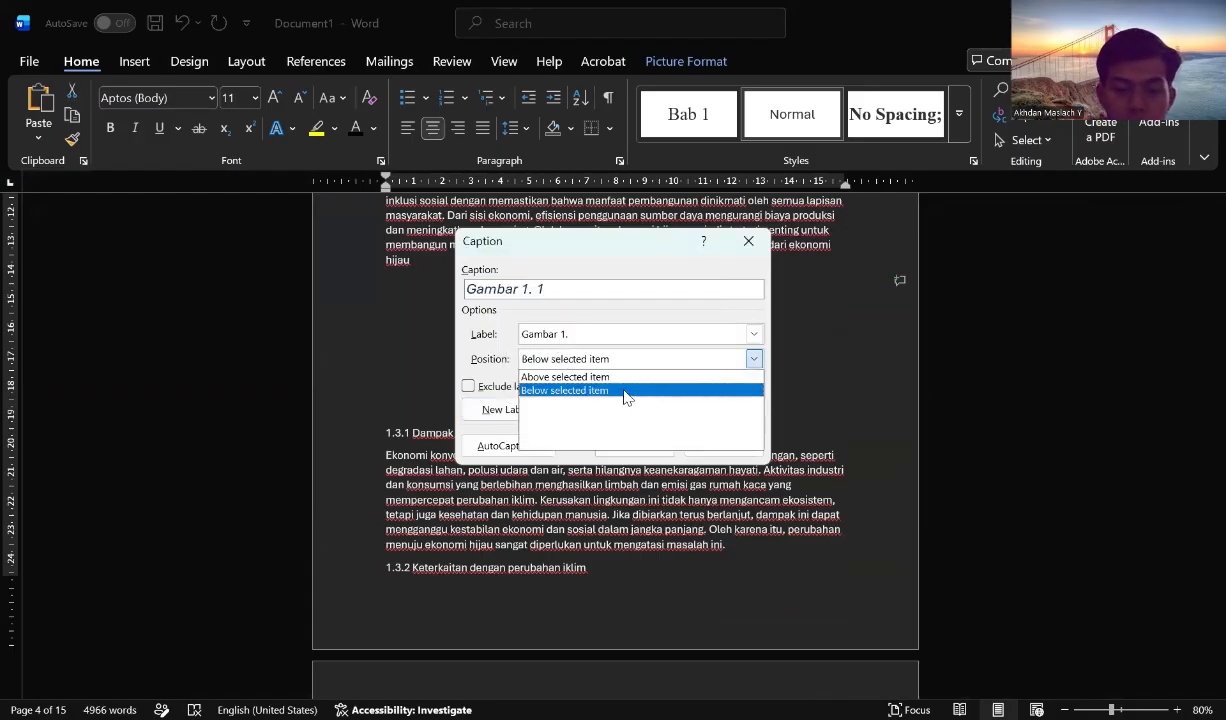
pyautogui.click(625, 390)
pyautogui.click(640, 445)
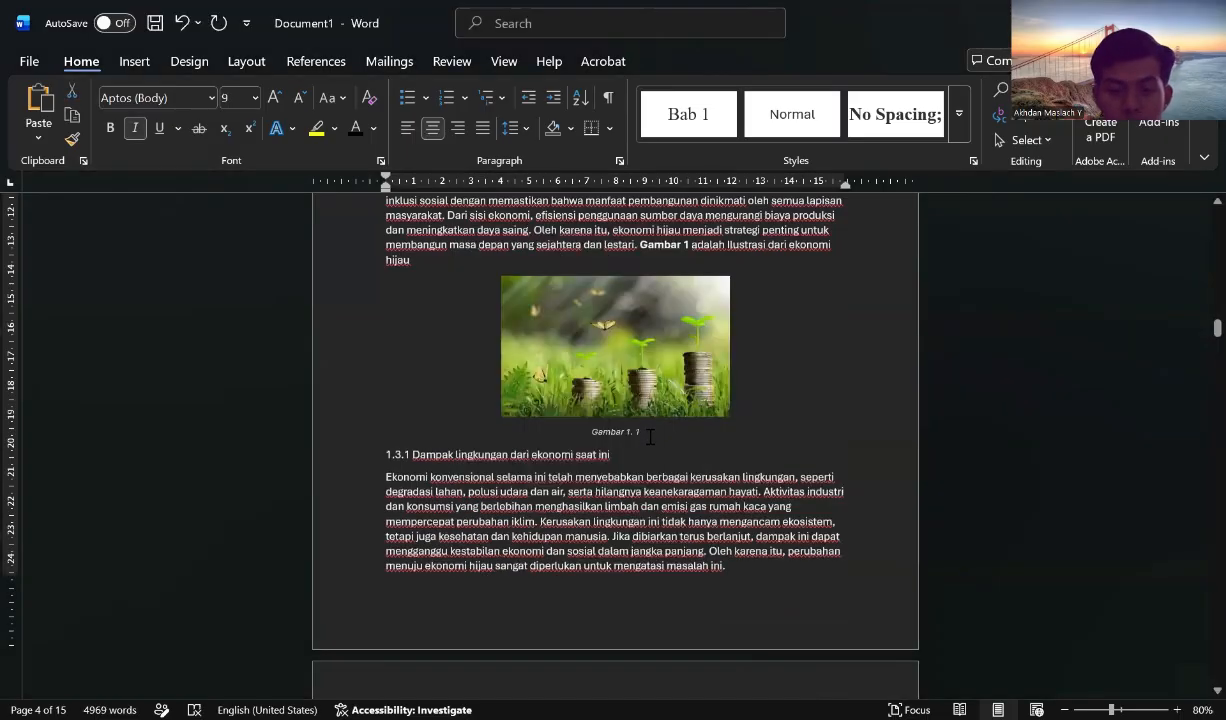
# Complete the caption below the Gambar 1 picture with the text "Ilustrasi dari Ekonomi Hijau".
pyautogui.scroll(1, 650, 437)
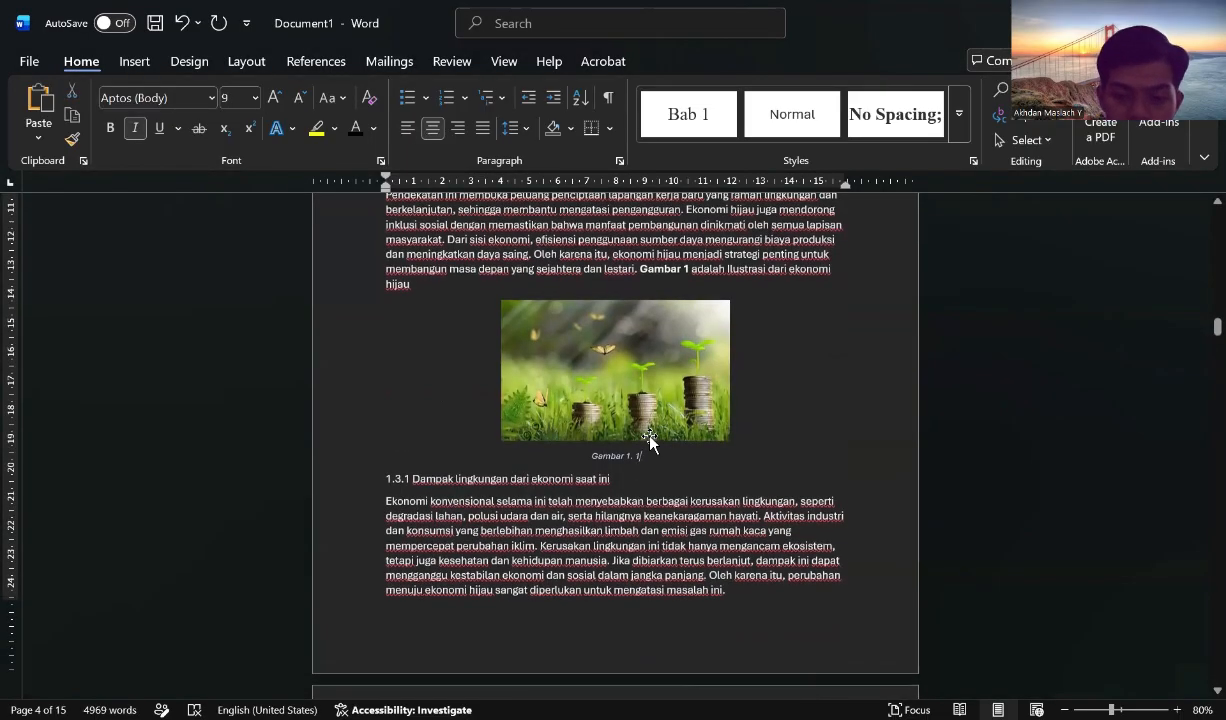
pyautogui.write('Ilustrasi d')
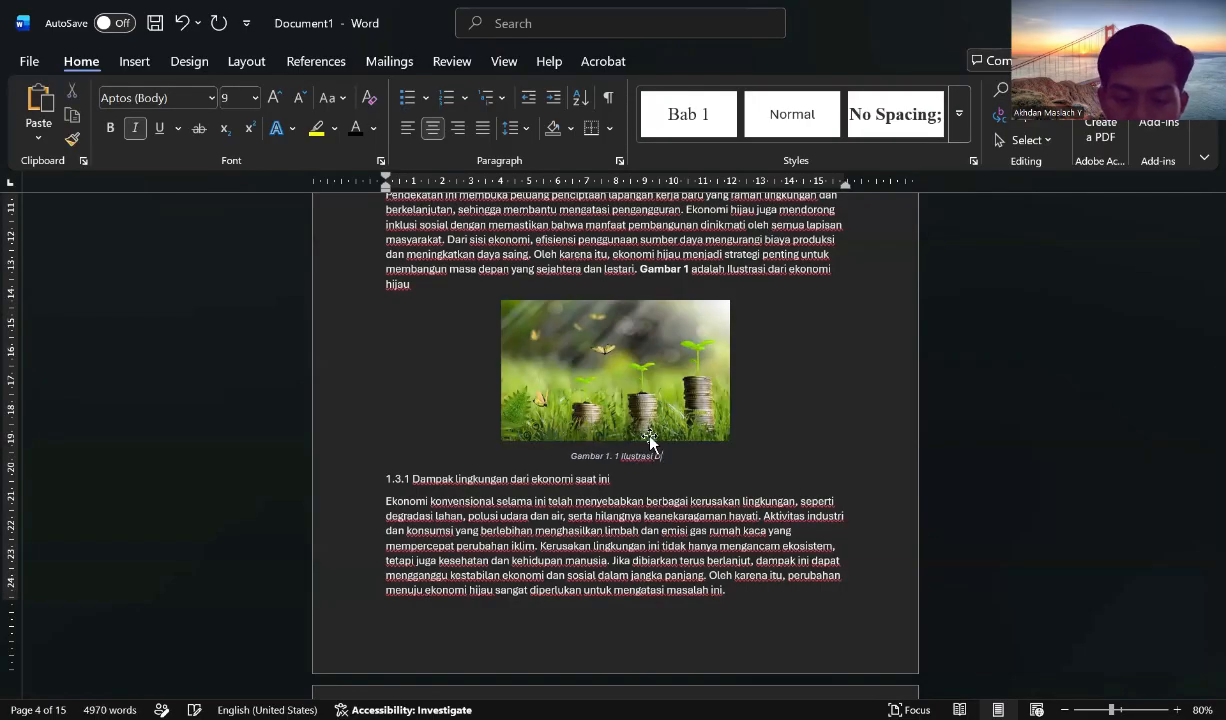
pyautogui.write('ari')
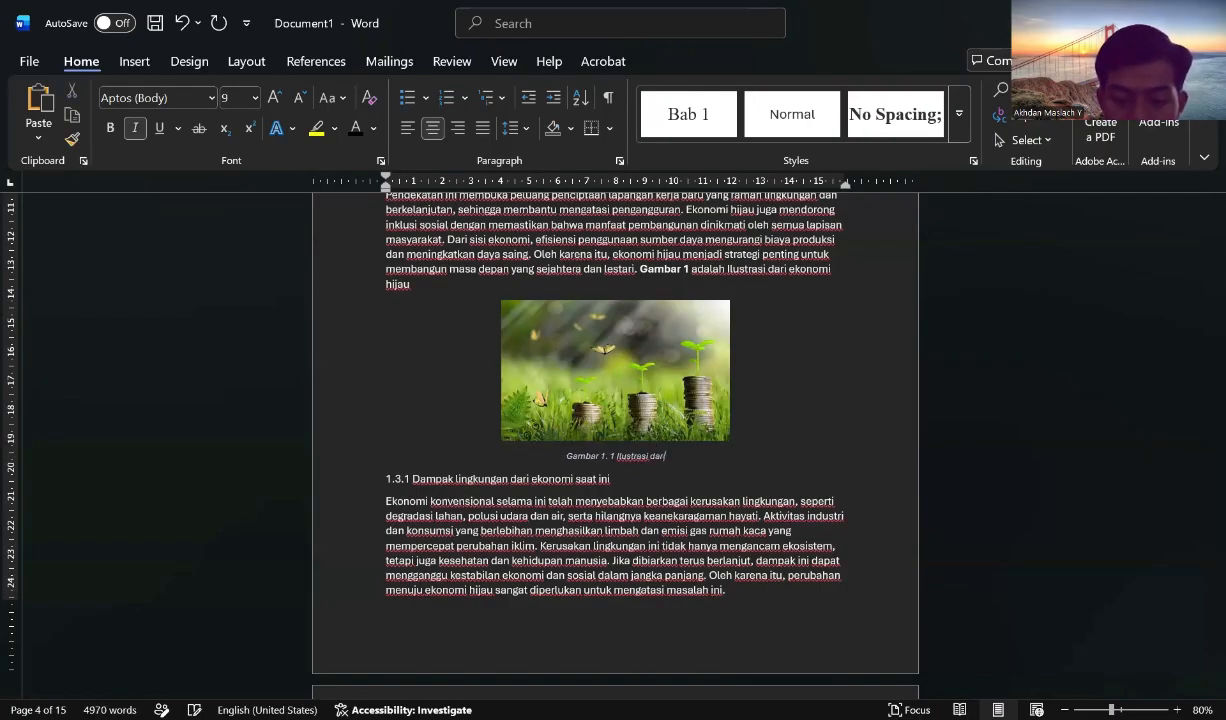
pyautogui.write(' Ekonomi Hijau')
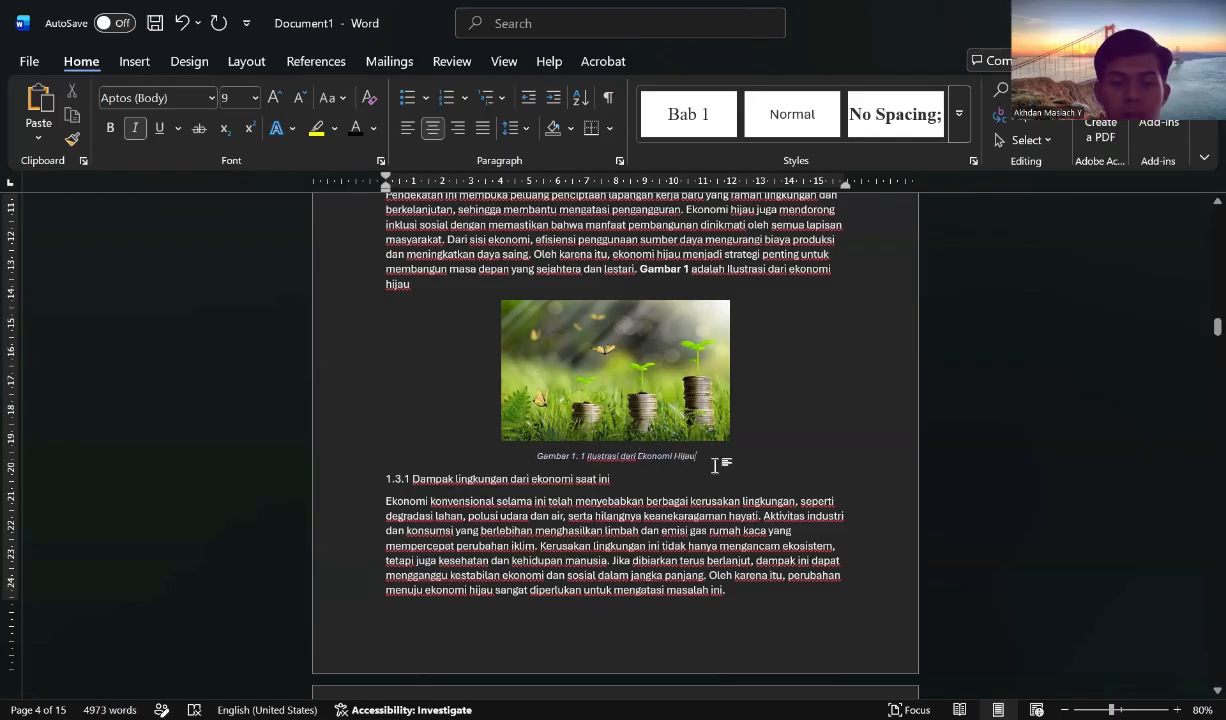
# Format the caption "Gambar 1. 1 Ilustrasi dari Ekonomi Hijau" in Times New Roman, size 12, without italics.
pyautogui.moveTo(697, 456); pyautogui.dragTo(545, 462)
pyautogui.click(150, 97)
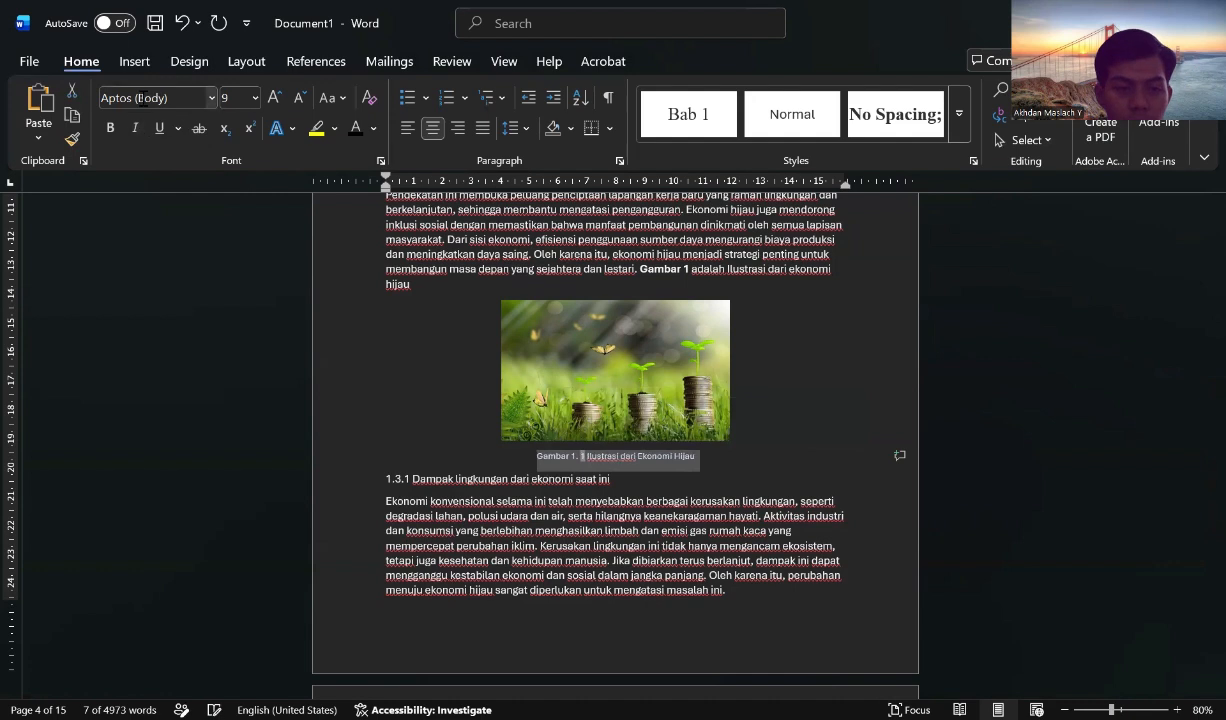
pyautogui.write('Times New Roman')
pyautogui.press('Tab')
pyautogui.write('1')
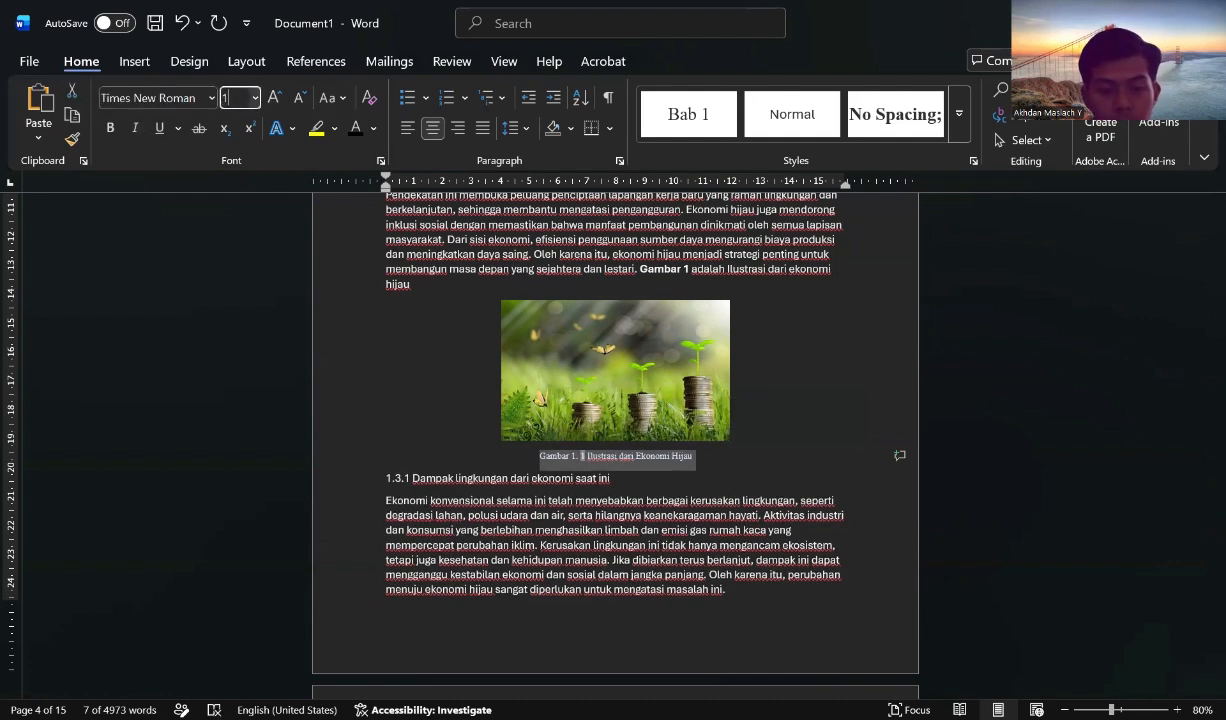
pyautogui.write('2')
pyautogui.press('Return')
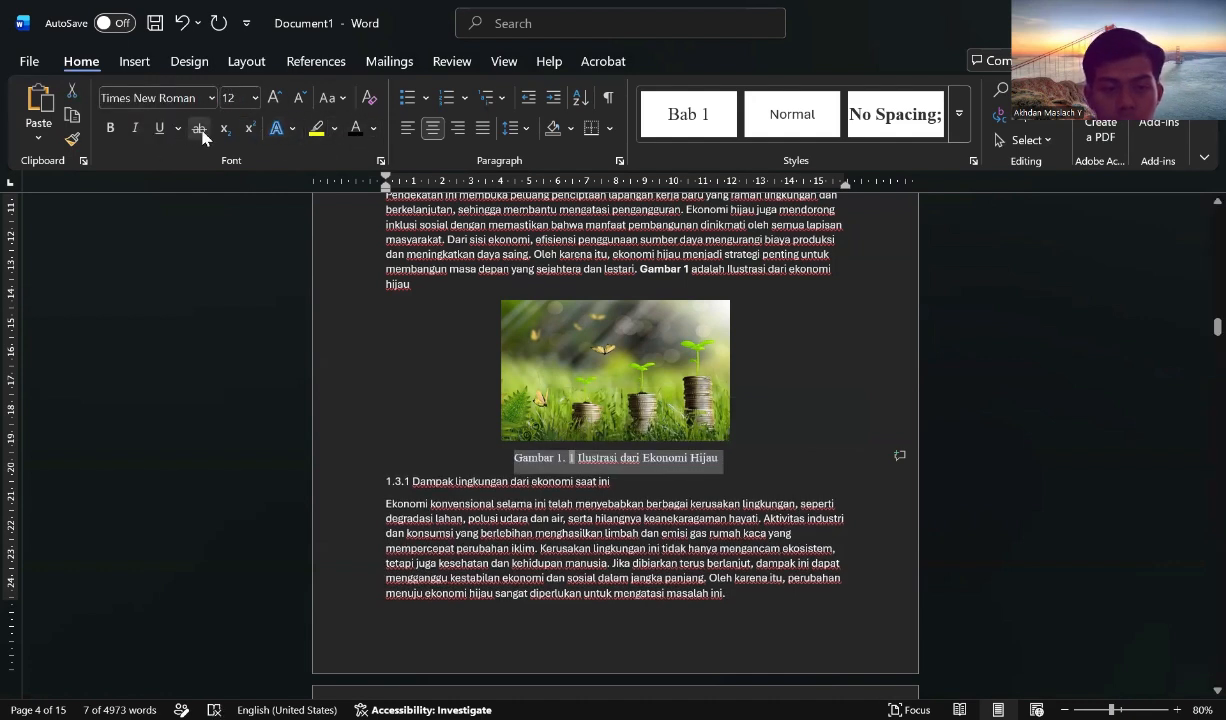
pyautogui.click(778, 456)
# Copy the picture under the caption "Gambar 2 ilustrasi green economy" at the end of the document.
pyautogui.scroll(-15, 682, 494)
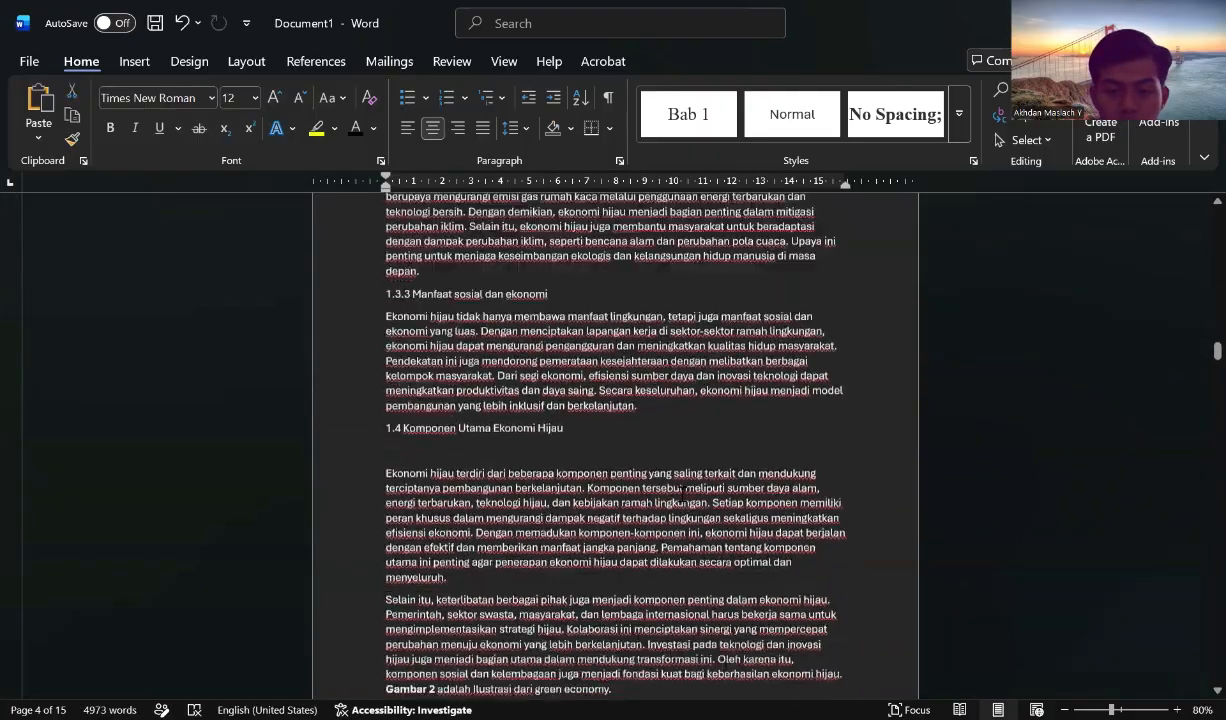
pyautogui.scroll(-20, 682, 494)
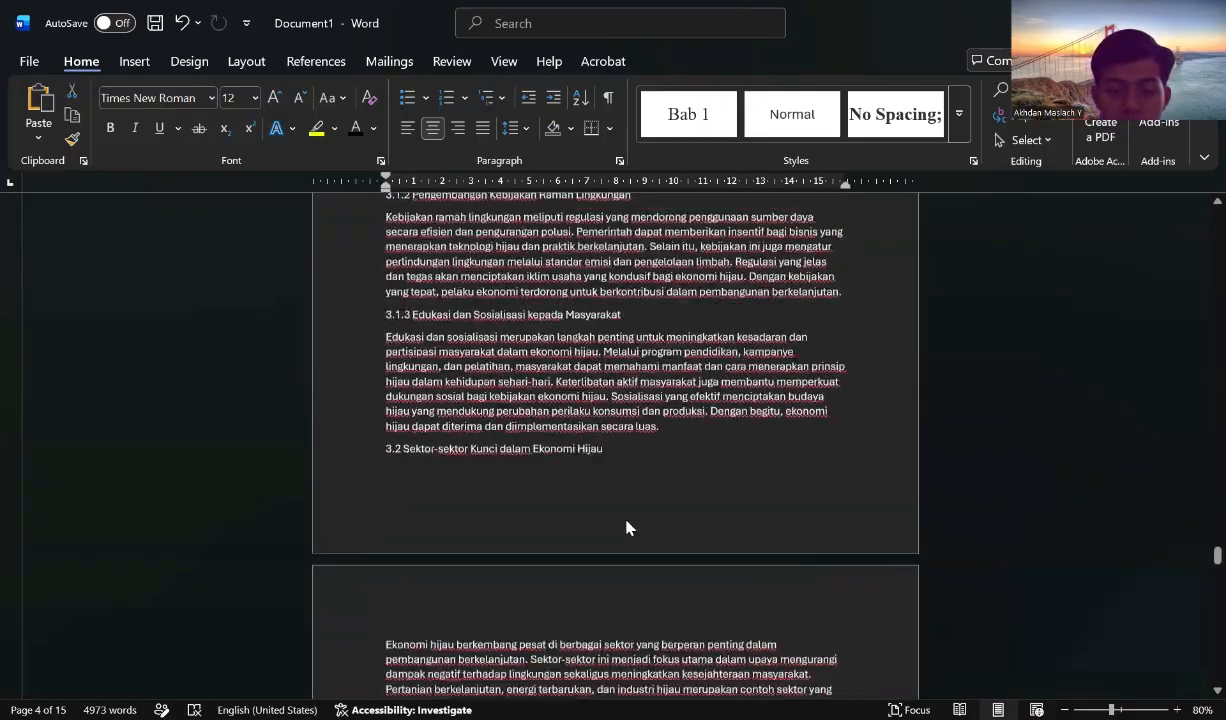
pyautogui.scroll(-20, 600, 527)
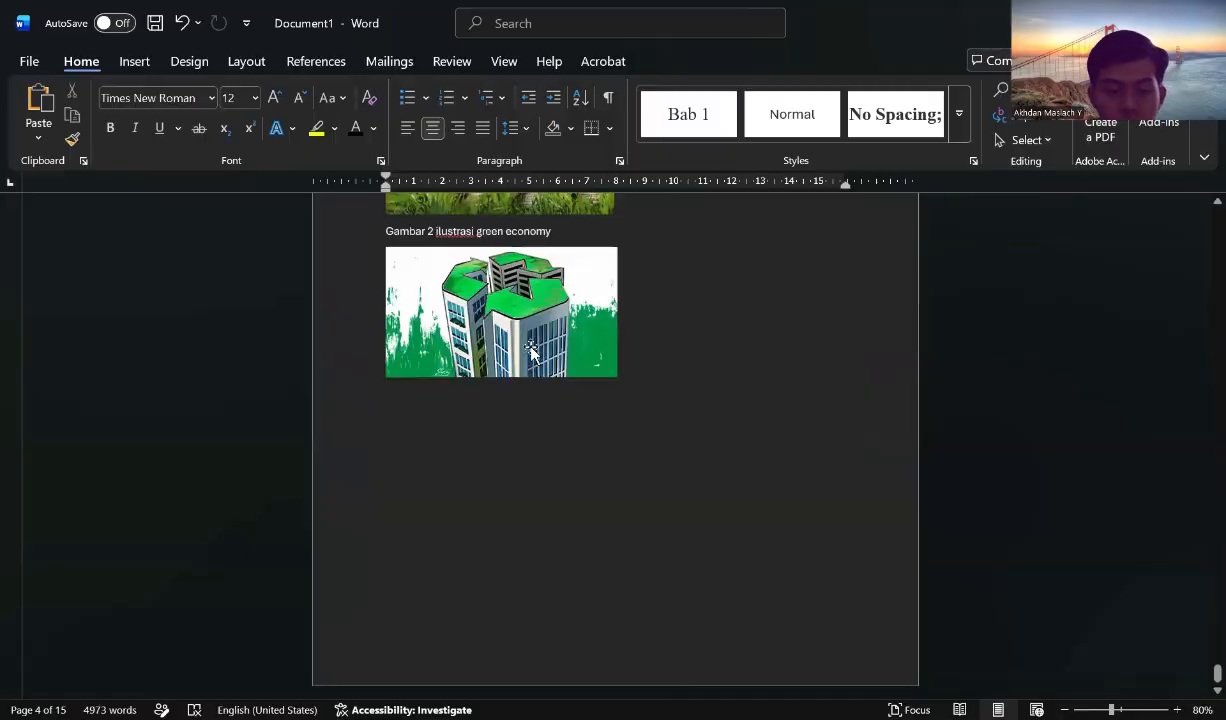
pyautogui.click(540, 360)
pyautogui.hotkey('ctrl', 'c')
# Paste the copied picture on a new line after the paragraph mentioning Gambar 2, above heading 1.4.1, and centre it horizontally.
pyautogui.scroll(20, 679, 411)
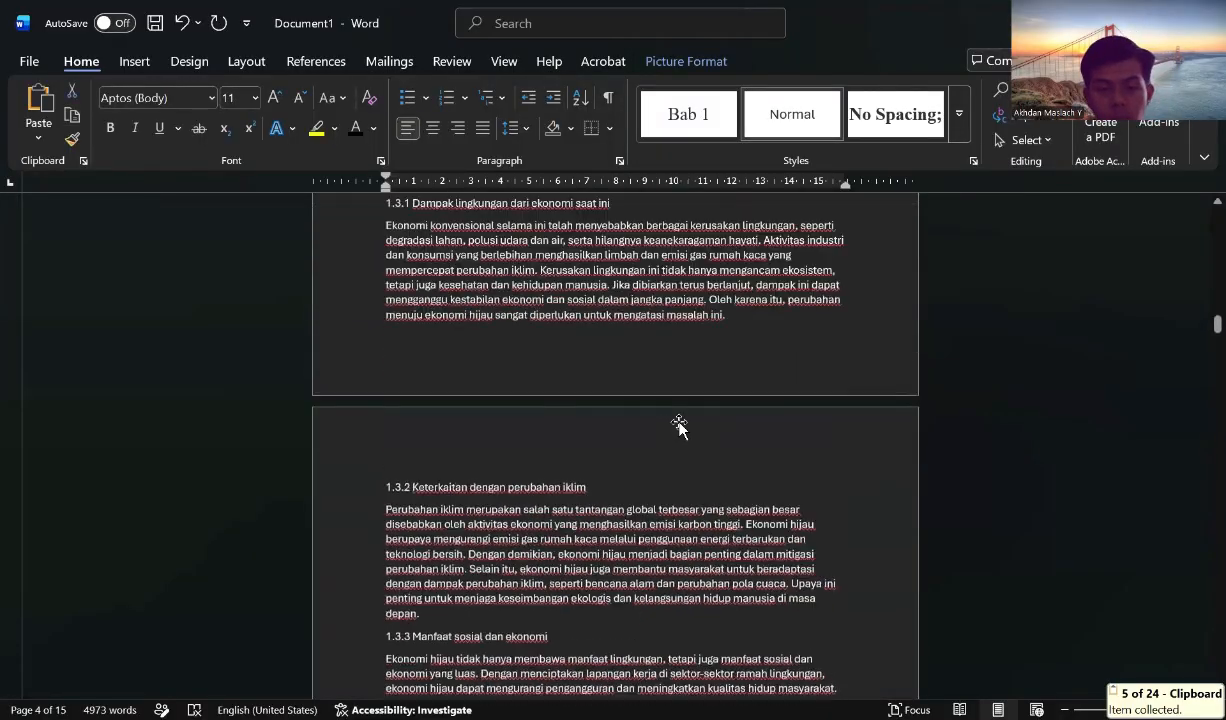
pyautogui.scroll(-15, 679, 409)
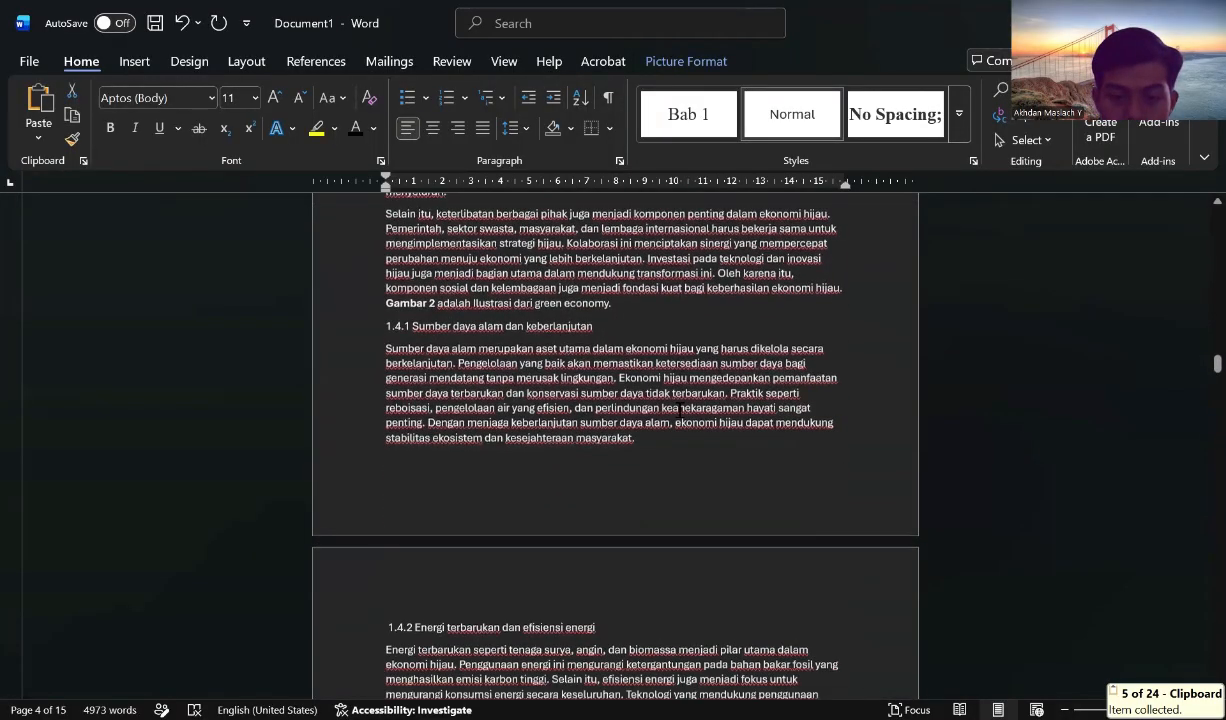
pyautogui.scroll(10, 679, 409)
pyautogui.click(639, 565)
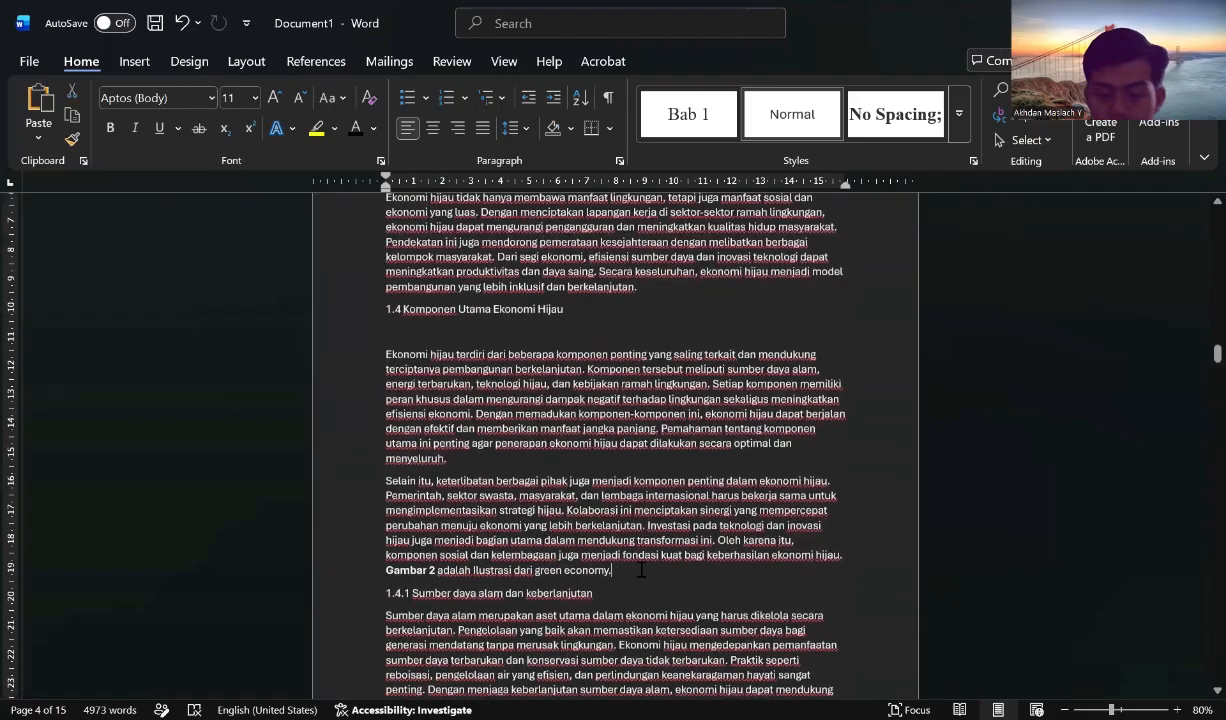
pyautogui.press('Return')
pyautogui.hotkey('ctrl', 'v')
pyautogui.click(575, 572)
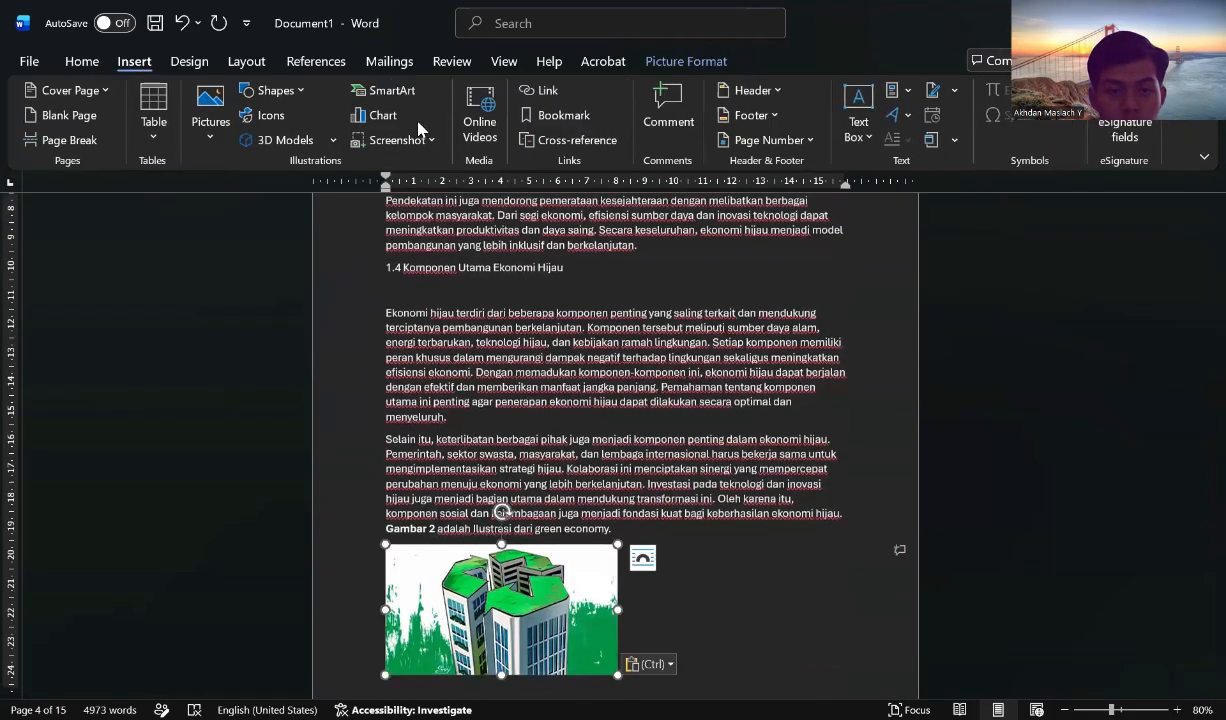
pyautogui.click(70, 66)
pyautogui.click(432, 127)
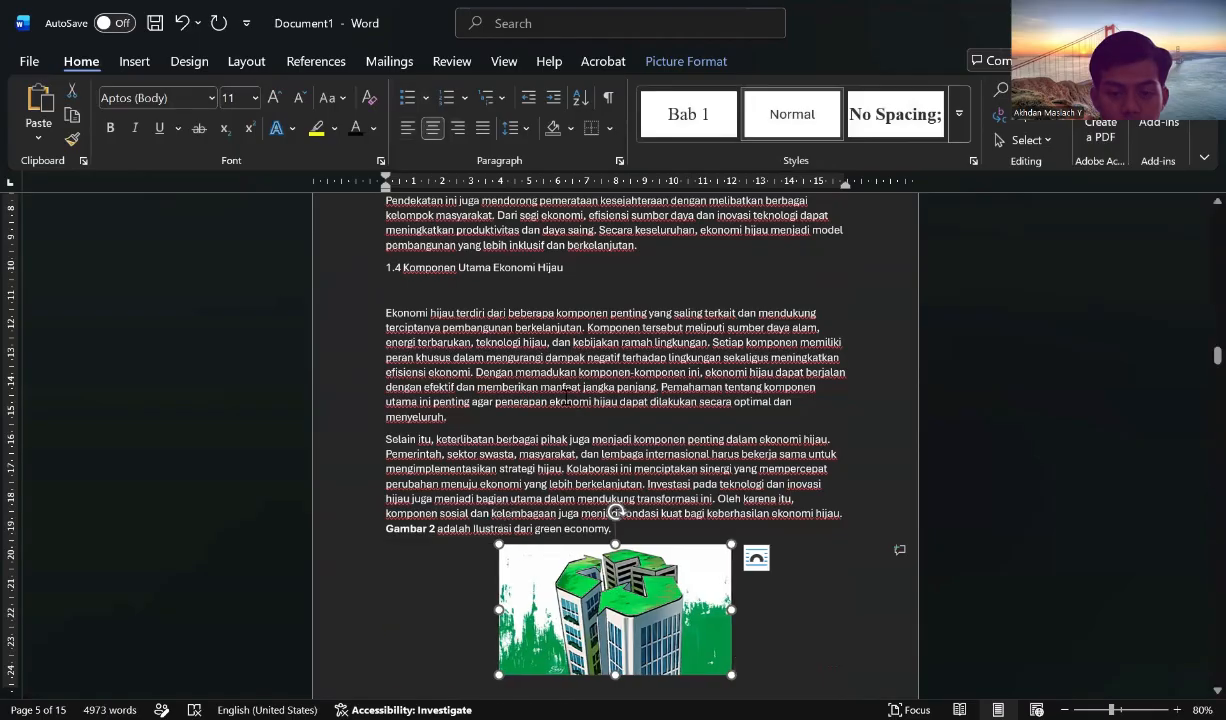
# Insert a numbered caption below the green buildings picture using the label "Gambar 1.".
pyautogui.click(757, 558)
pyautogui.click(752, 657)
pyautogui.rightClick(606, 610)
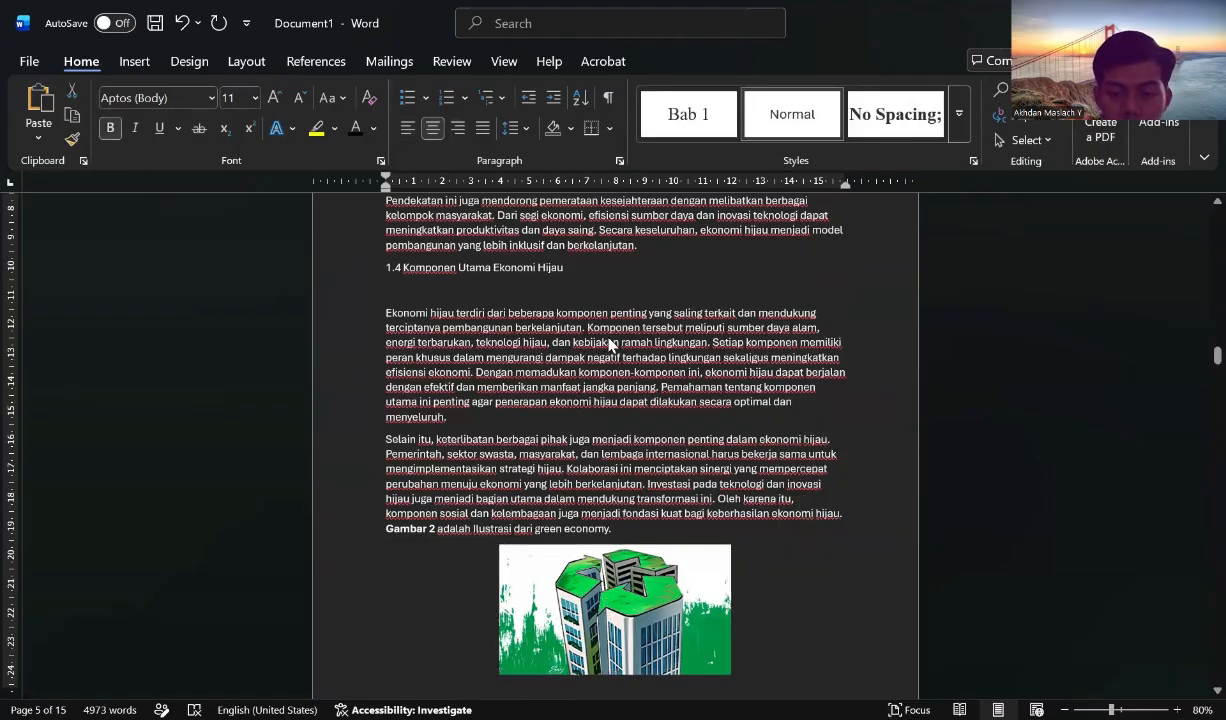
pyautogui.click(681, 476)
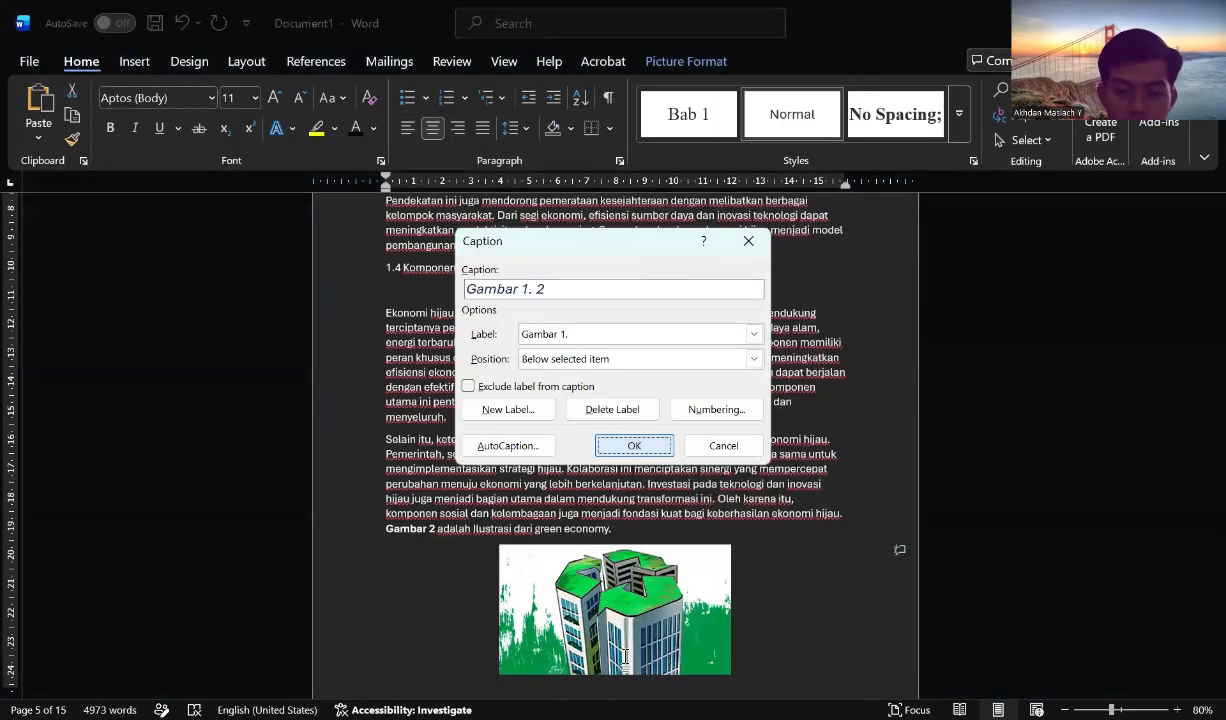
pyautogui.click(618, 440)
# Complete the caption below the green buildings picture with the text "Ilustrasi Green Economy".
pyautogui.scroll(-7, 572, 339)
pyautogui.click(654, 434)
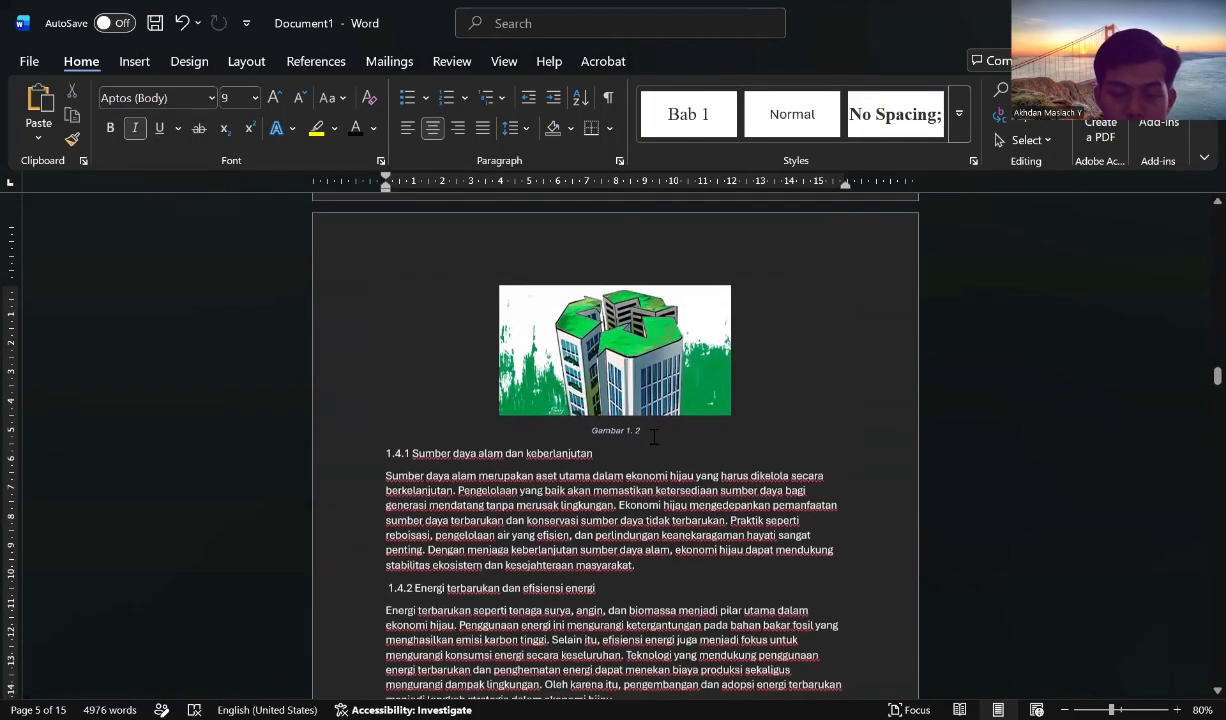
pyautogui.scroll(5, 704, 414)
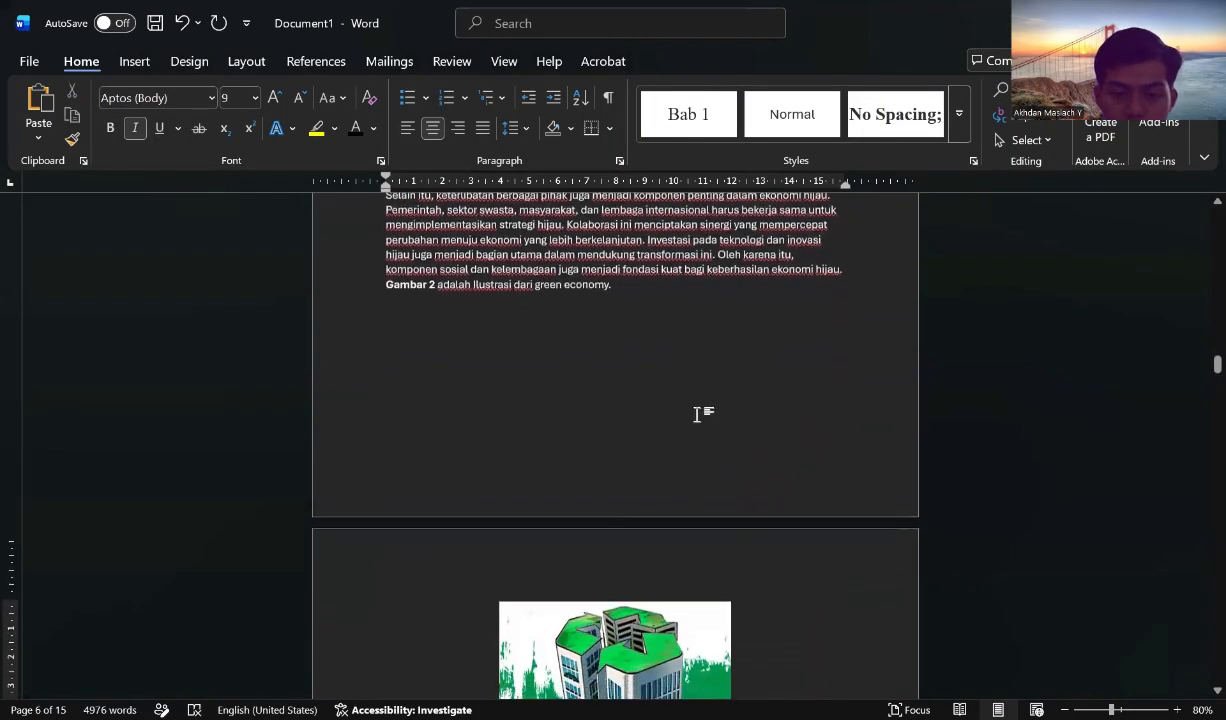
pyautogui.write('Ilustrasi')
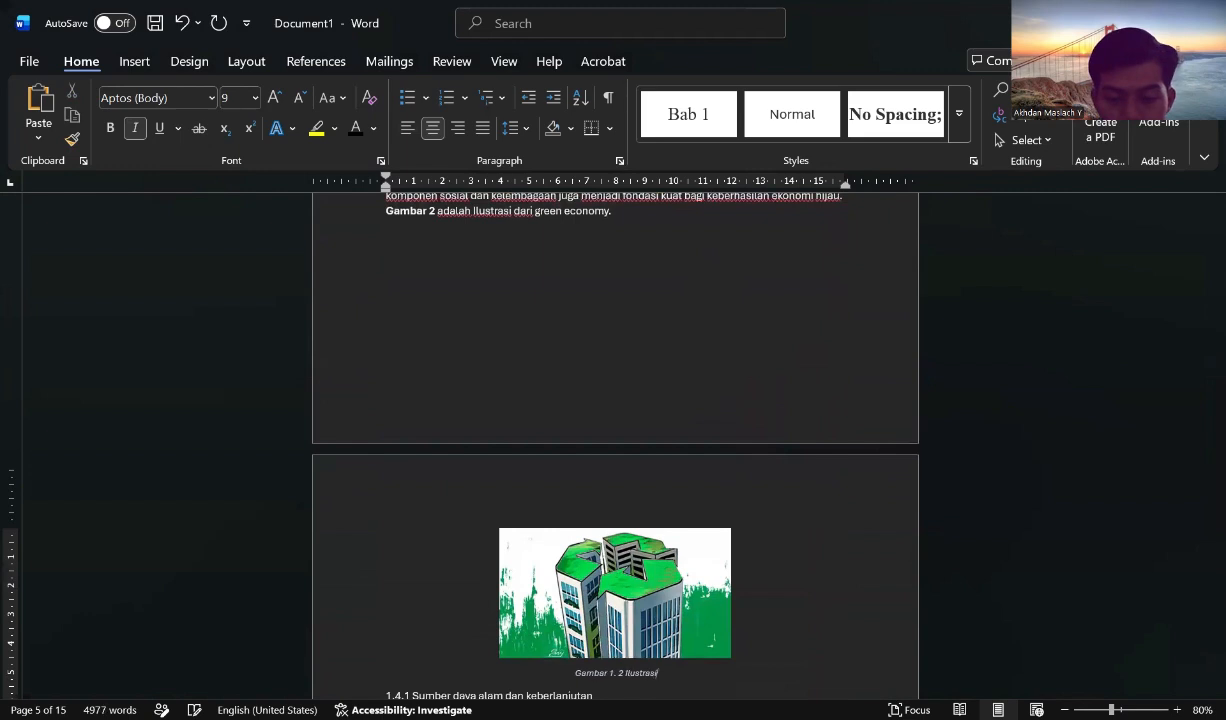
pyautogui.write(' Green Ec')
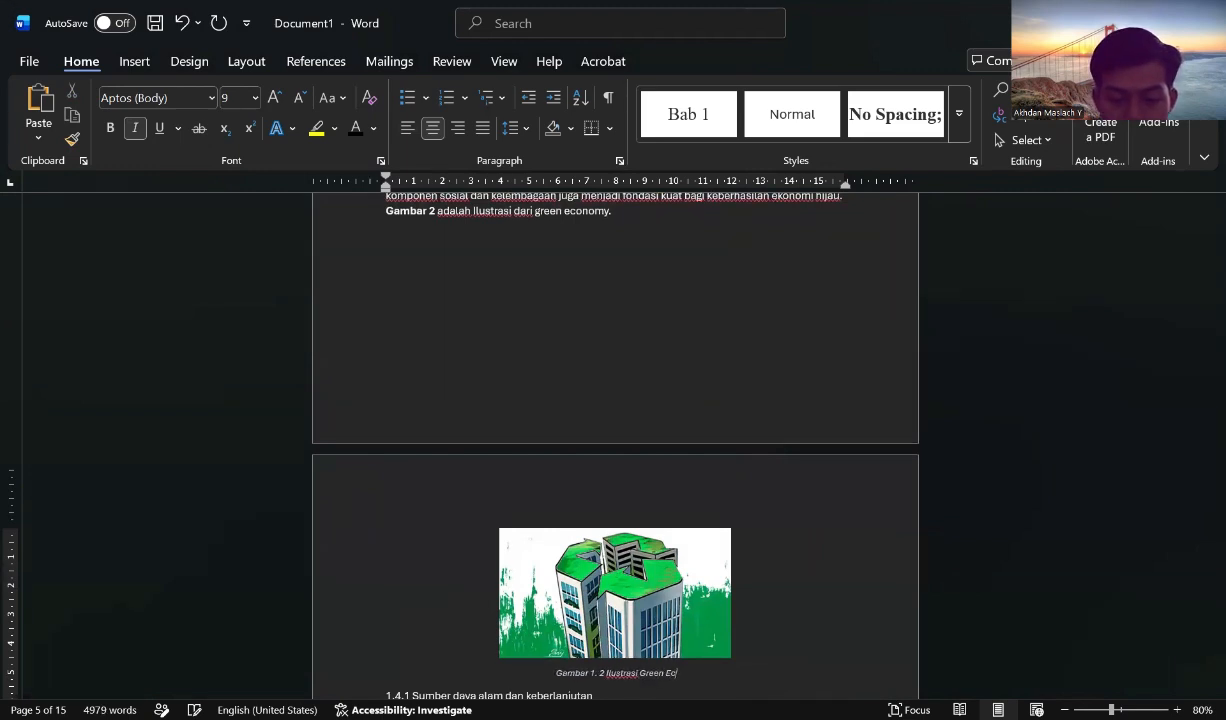
pyautogui.write('onomy')
# Format the caption "Gambar 1. 2 Ilustrasi Green Economy" in Times New Roman, size 12, and remove its italics.
pyautogui.scroll(-3, 698, 416)
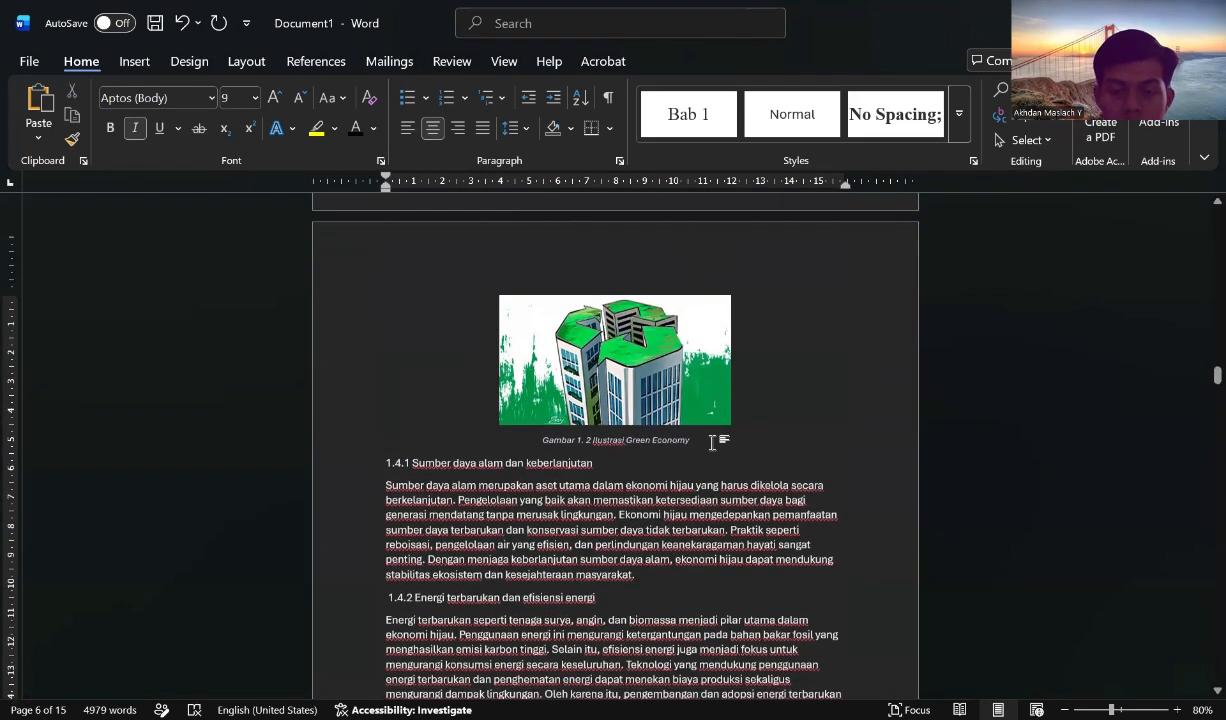
pyautogui.moveTo(516, 442); pyautogui.dragTo(523, 446)
pyautogui.click(145, 98)
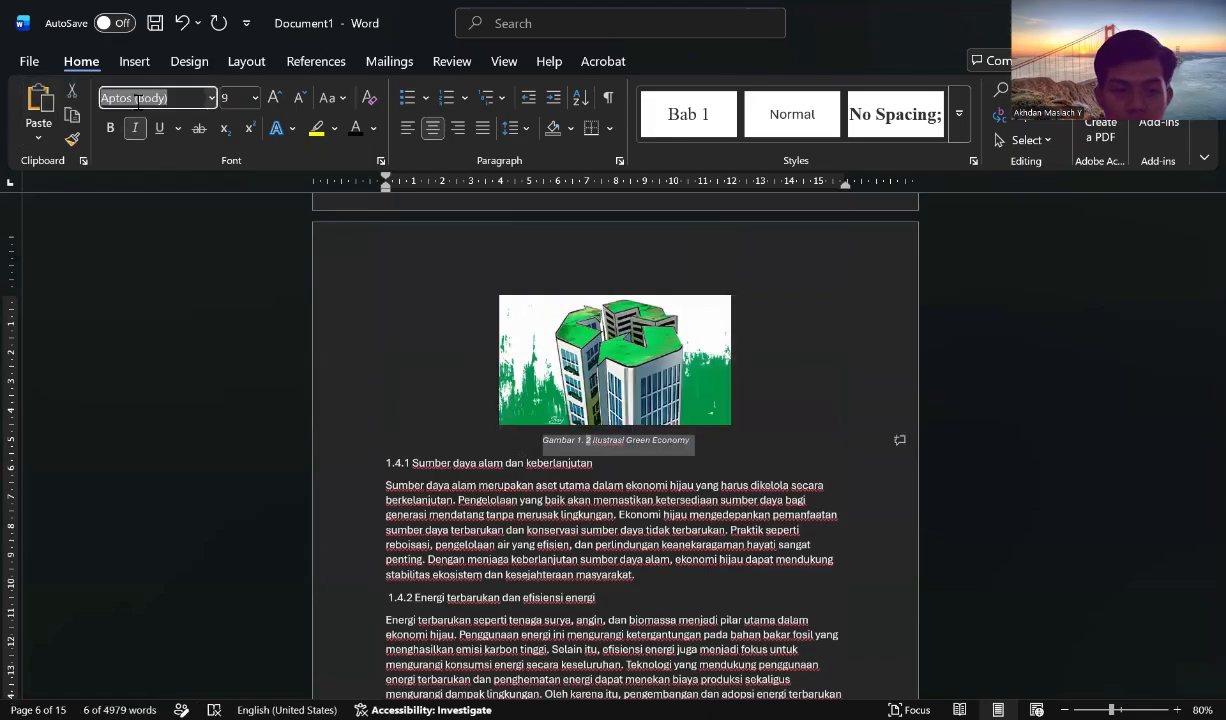
pyautogui.write('Times New Roman')
pyautogui.click(236, 97)
pyautogui.write('12')
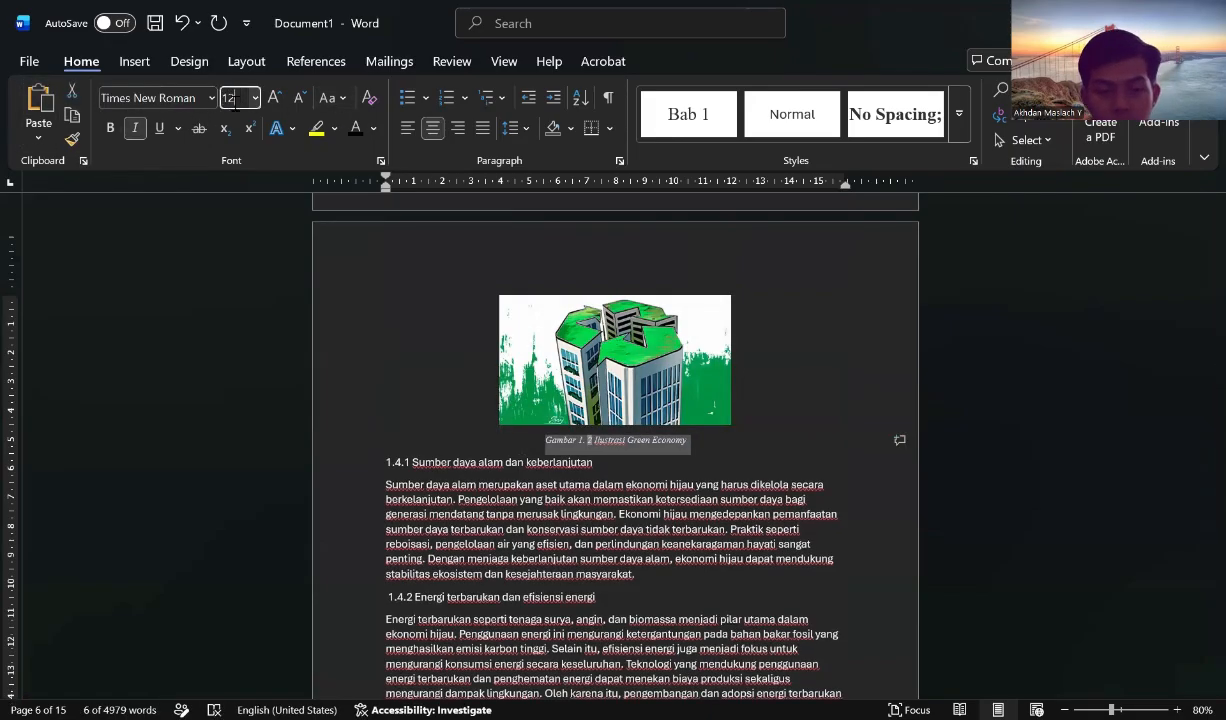
pyautogui.press('Return')
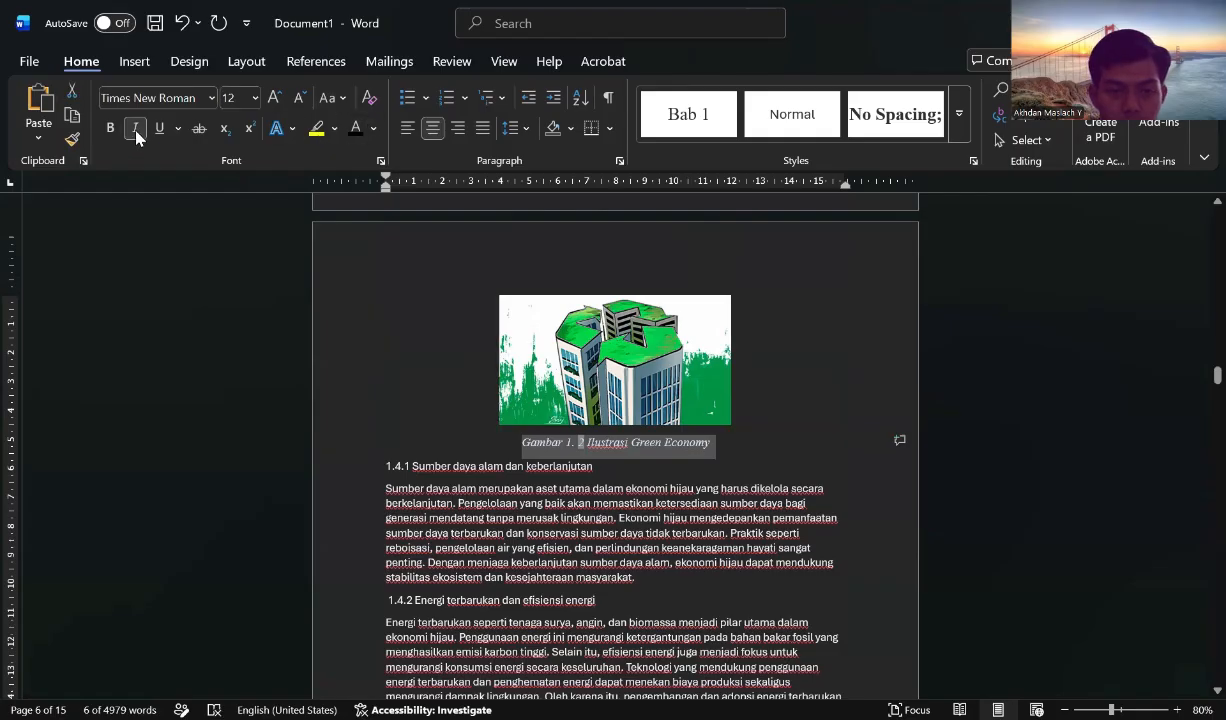
pyautogui.click(135, 127)
pyautogui.click(711, 442)
# Insert a next-page section break before "Bab 1: Memahami Konsep Ekonomi Hijau" and enter the title "Daftar Gambar" on the new first page.
pyautogui.scroll(-4, 750, 440)
pyautogui.scroll(1, 750, 440)
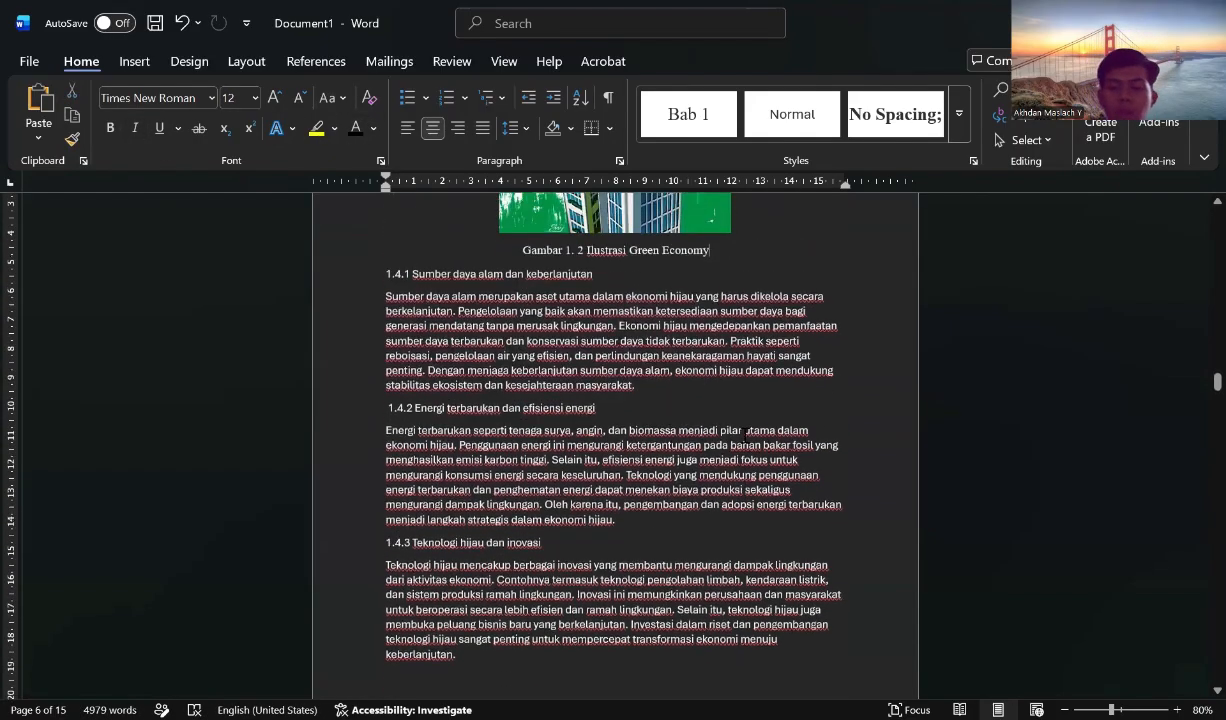
pyautogui.scroll(15, 760, 425)
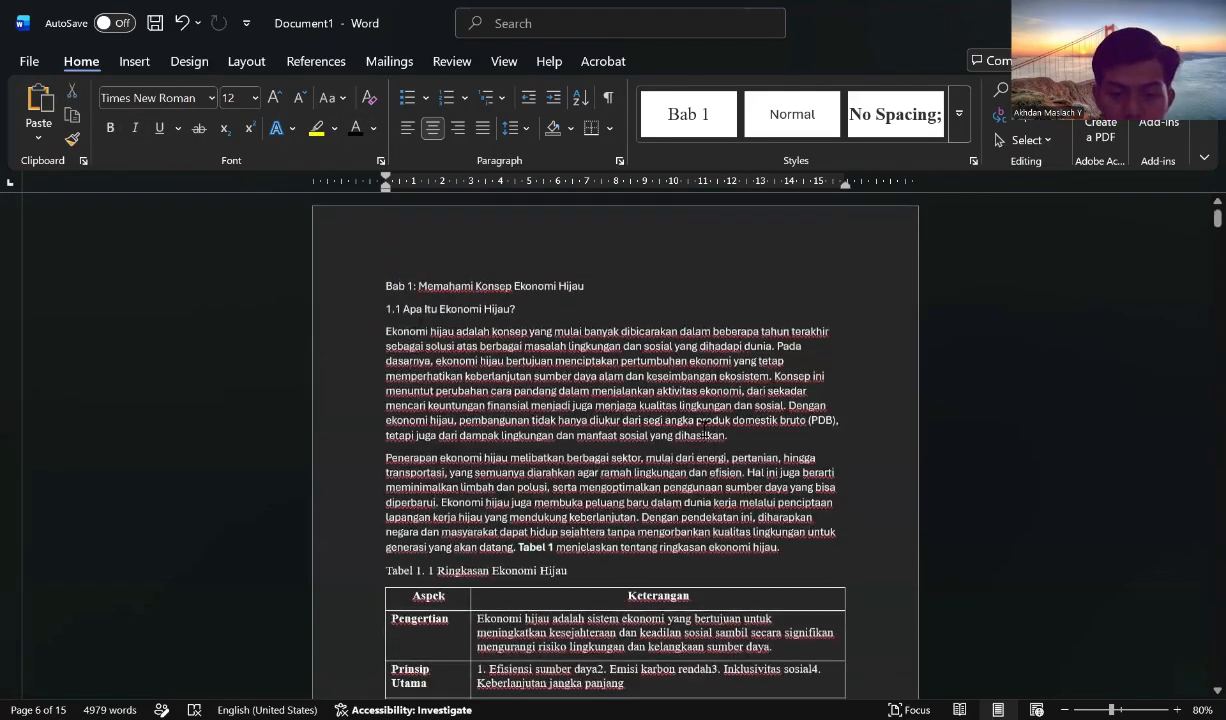
pyautogui.scroll(-3, 775, 419)
pyautogui.scroll(3, 683, 420)
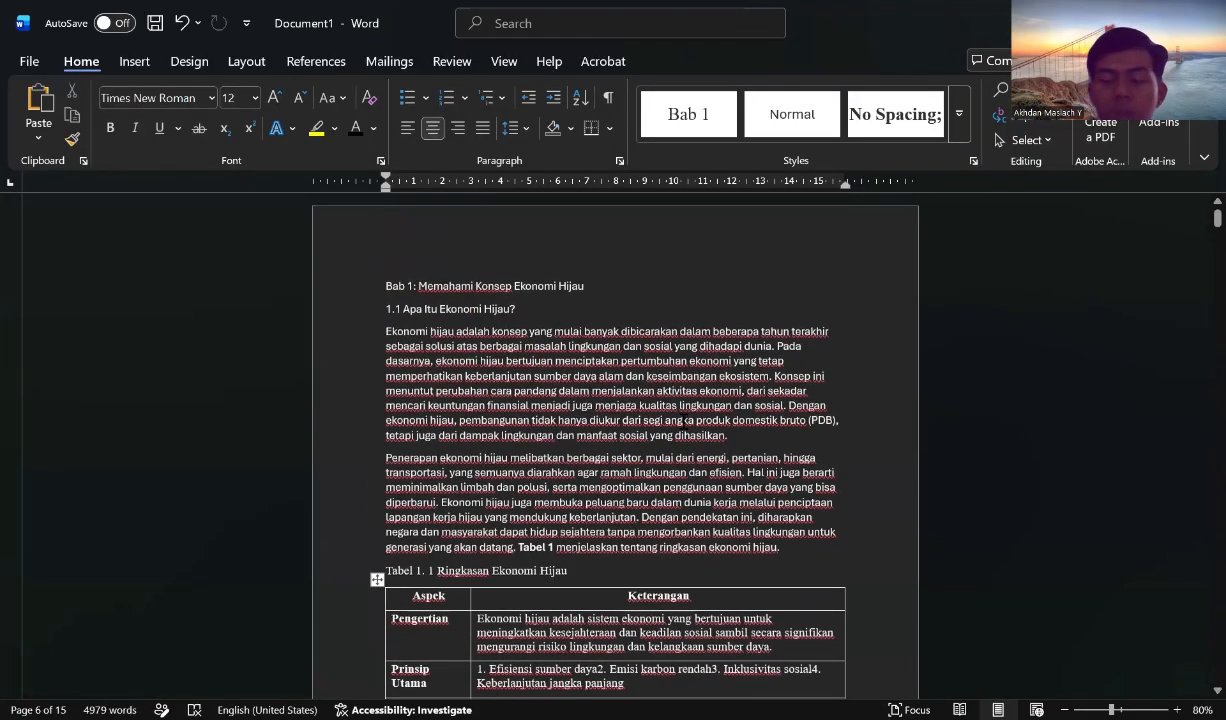
pyautogui.click(381, 288)
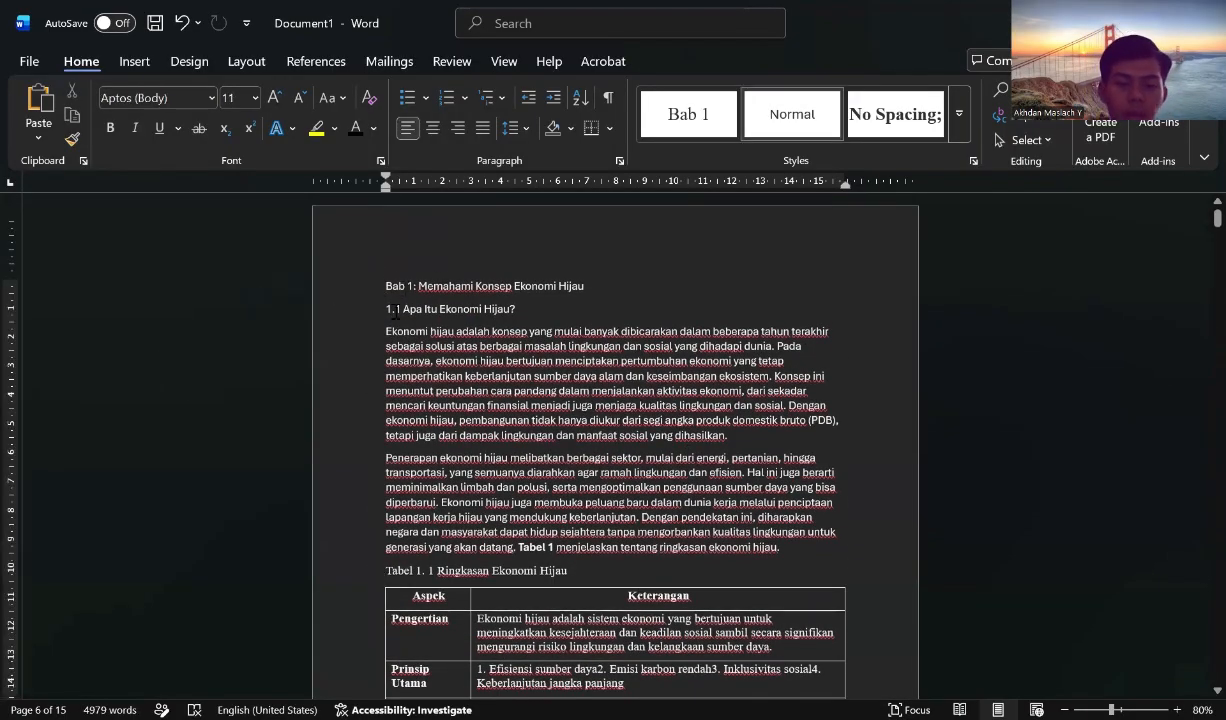
pyautogui.click(242, 63)
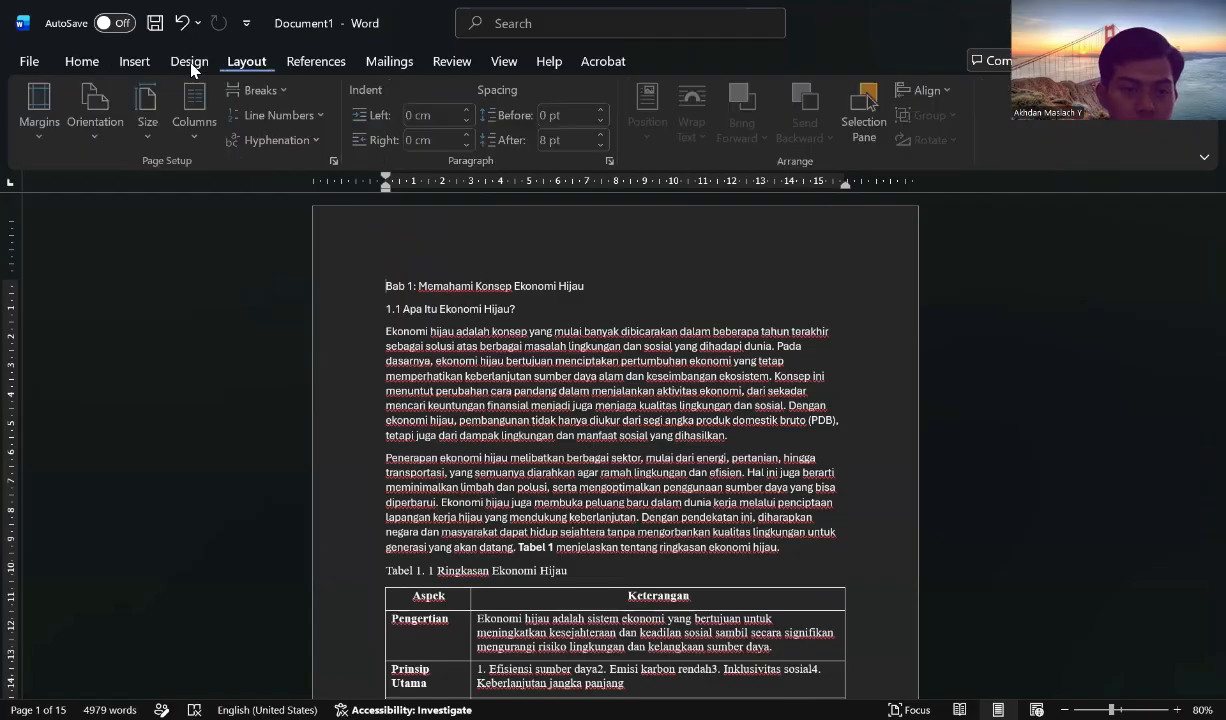
pyautogui.click(250, 92)
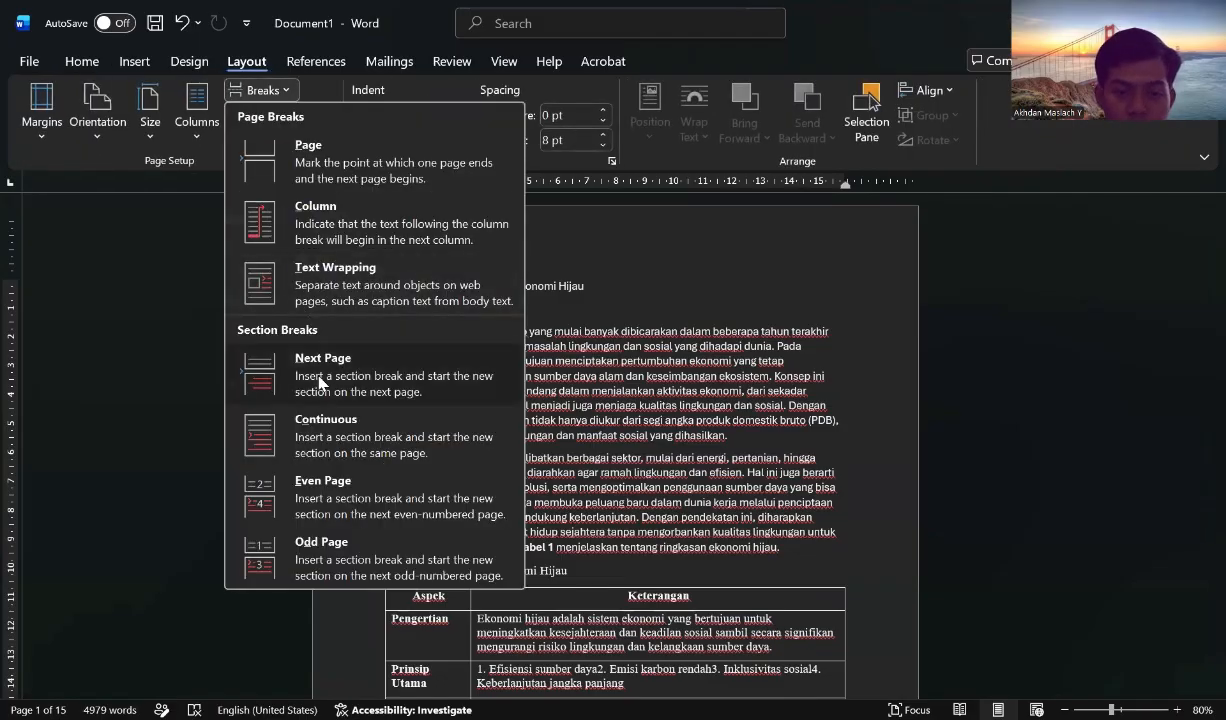
pyautogui.click(320, 382)
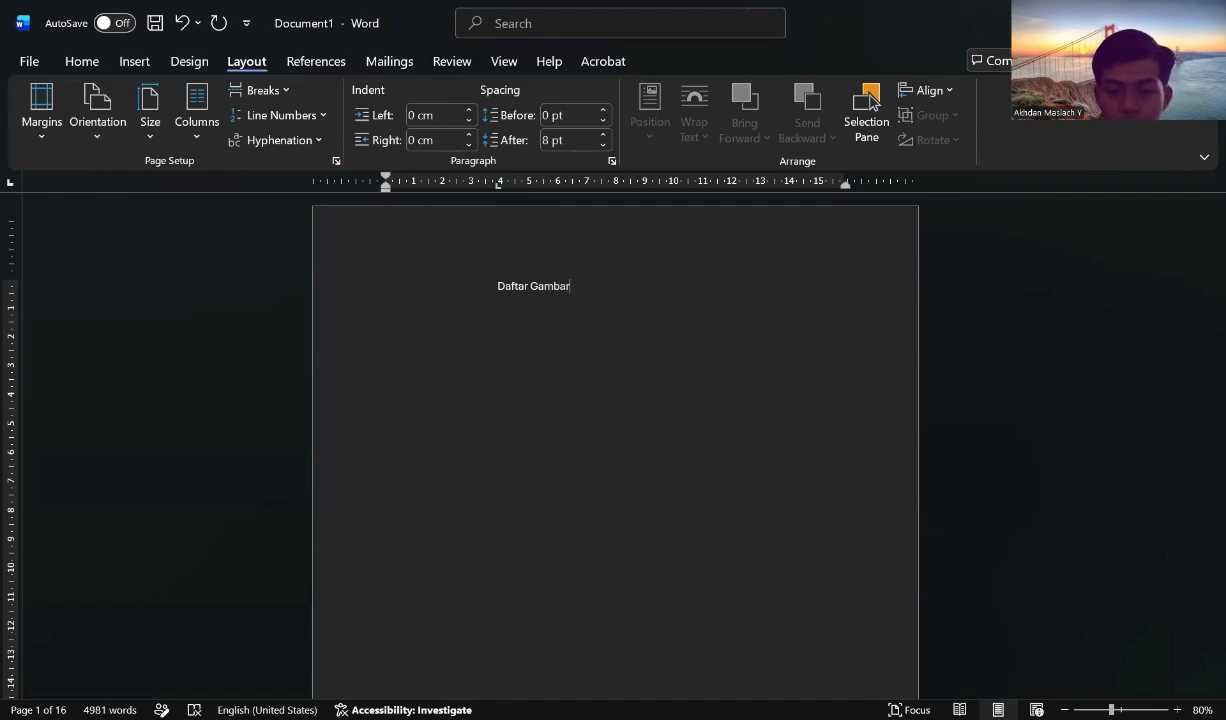
# Apply the "Bab 1" style to the title "Daftar Gambar".
pyautogui.moveTo(580, 288); pyautogui.dragTo(449, 287)
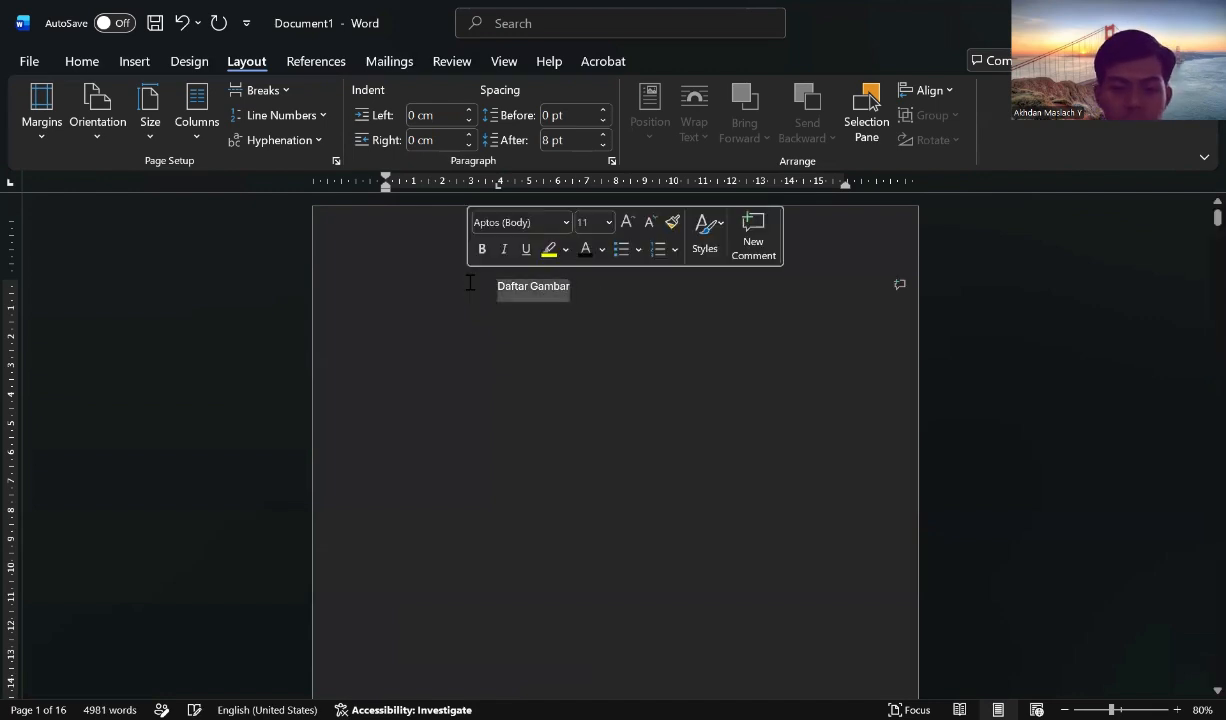
pyautogui.click(78, 61)
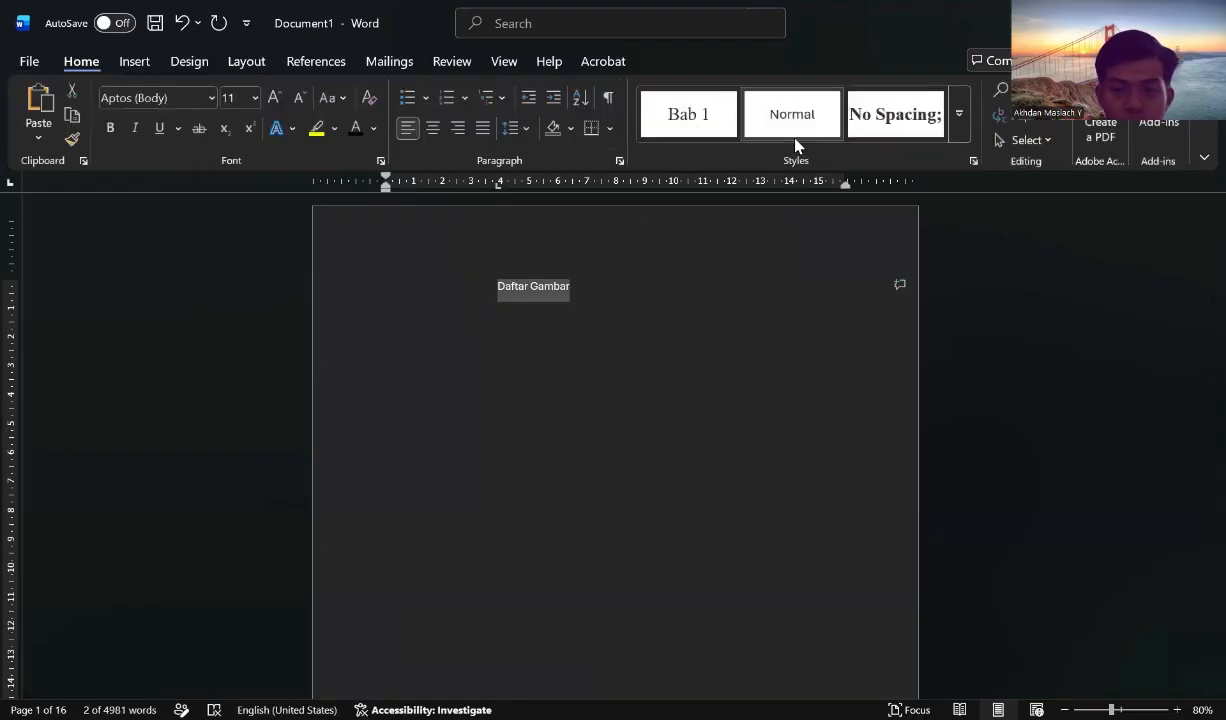
pyautogui.click(700, 117)
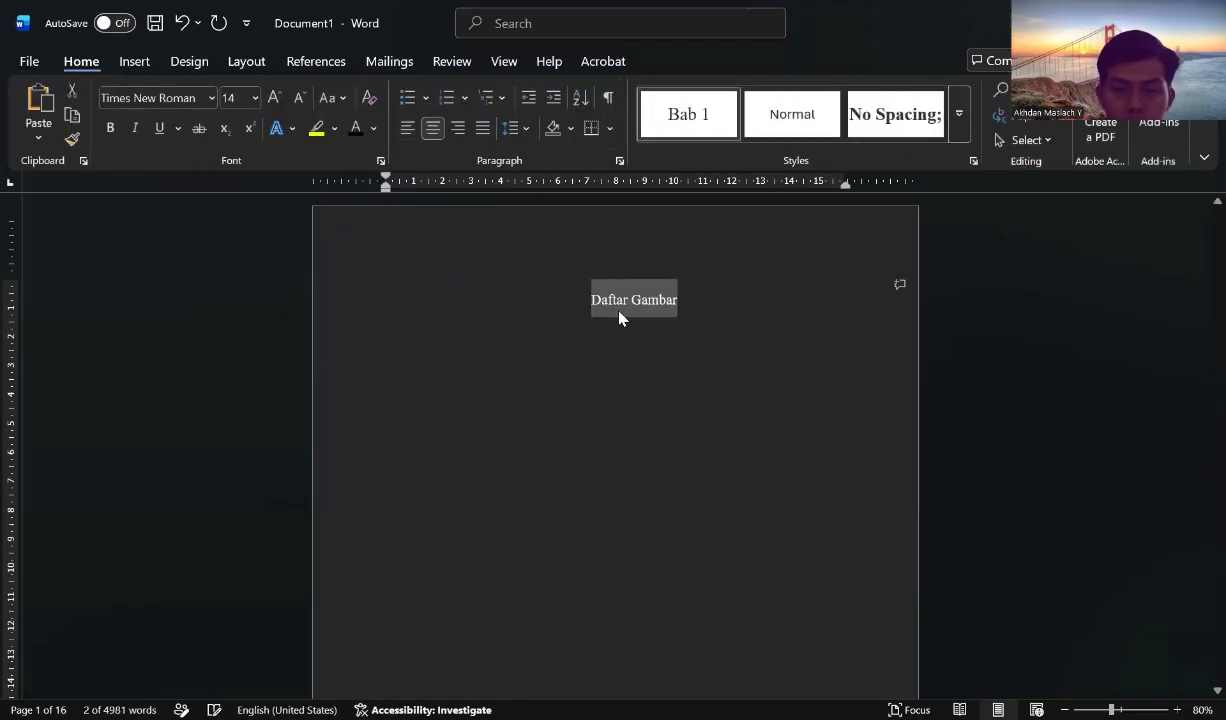
# Review the settings of the "Bab 1" style and keep them as they are.
pyautogui.rightClick(688, 132)
pyautogui.click(748, 167)
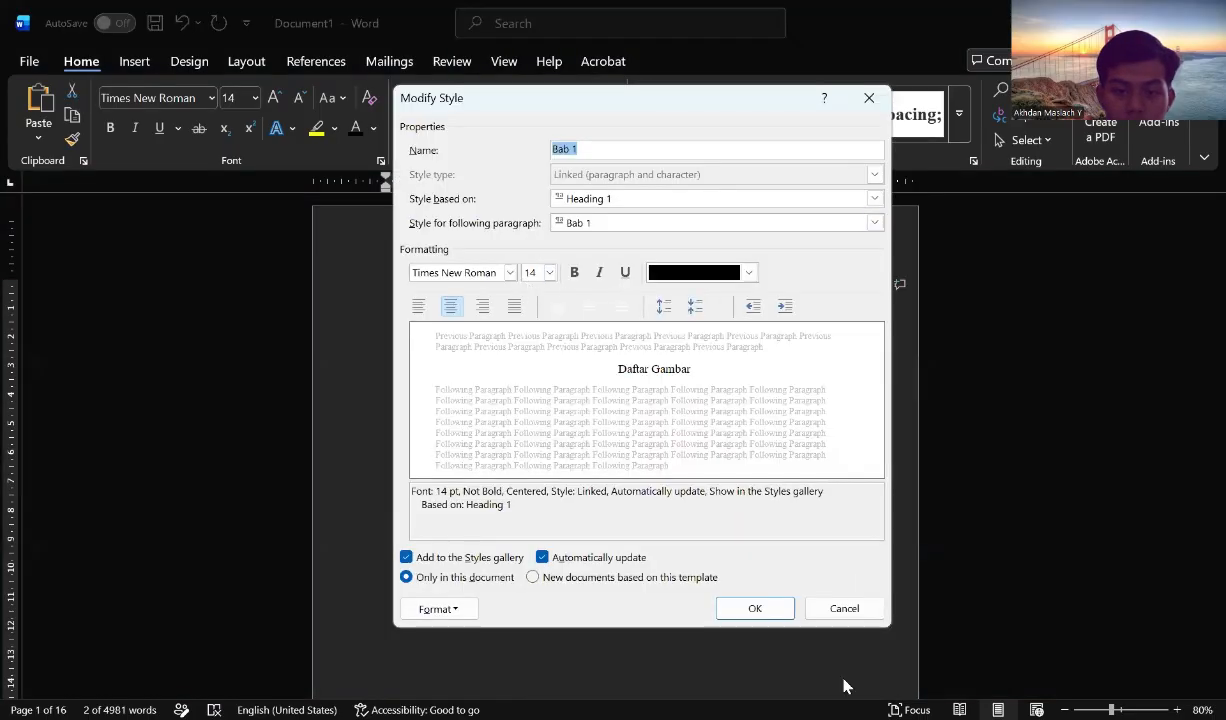
pyautogui.click(745, 612)
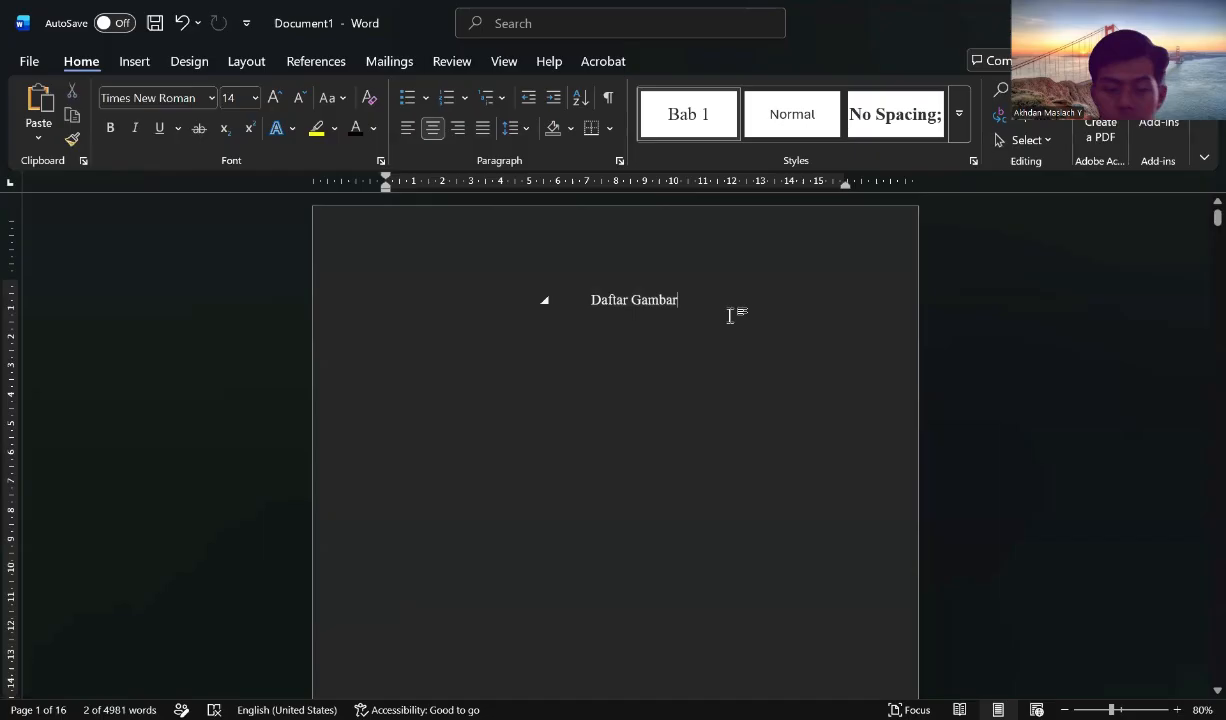
# Insert a table of figures with the caption label "Gambar 1." on a new line below the title "Daftar Gambar".
pyautogui.click(730, 315)
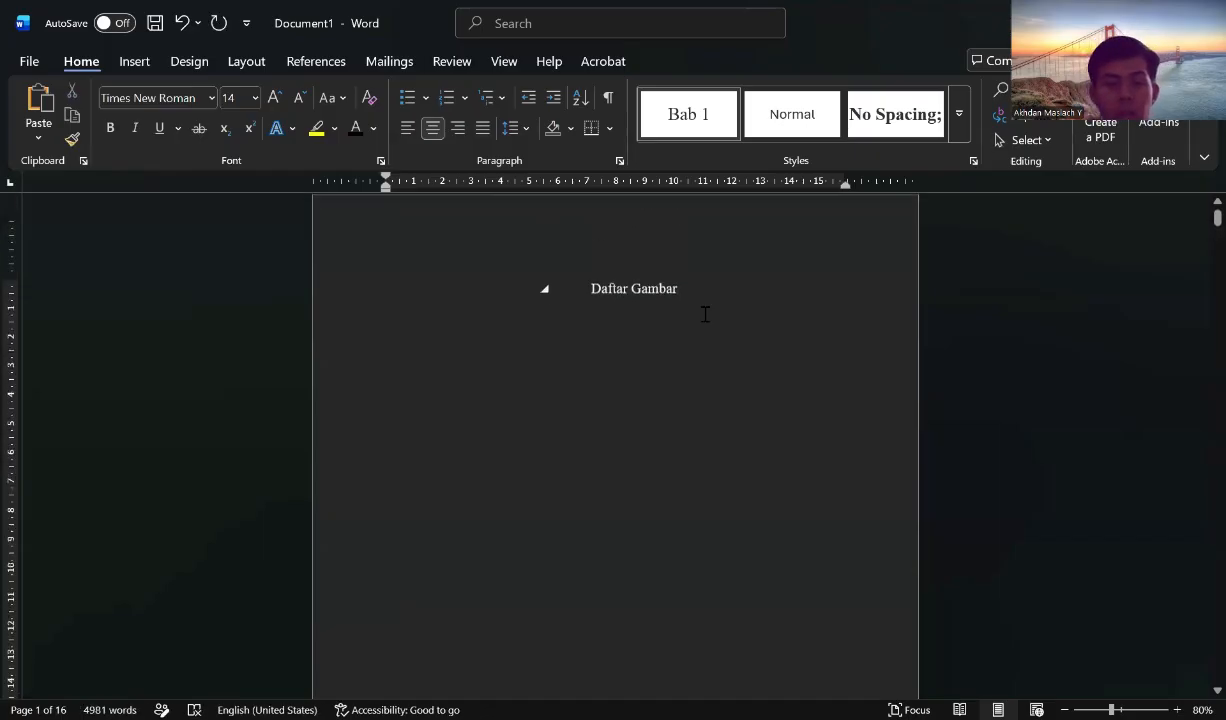
pyautogui.press('Return')
pyautogui.click(316, 62)
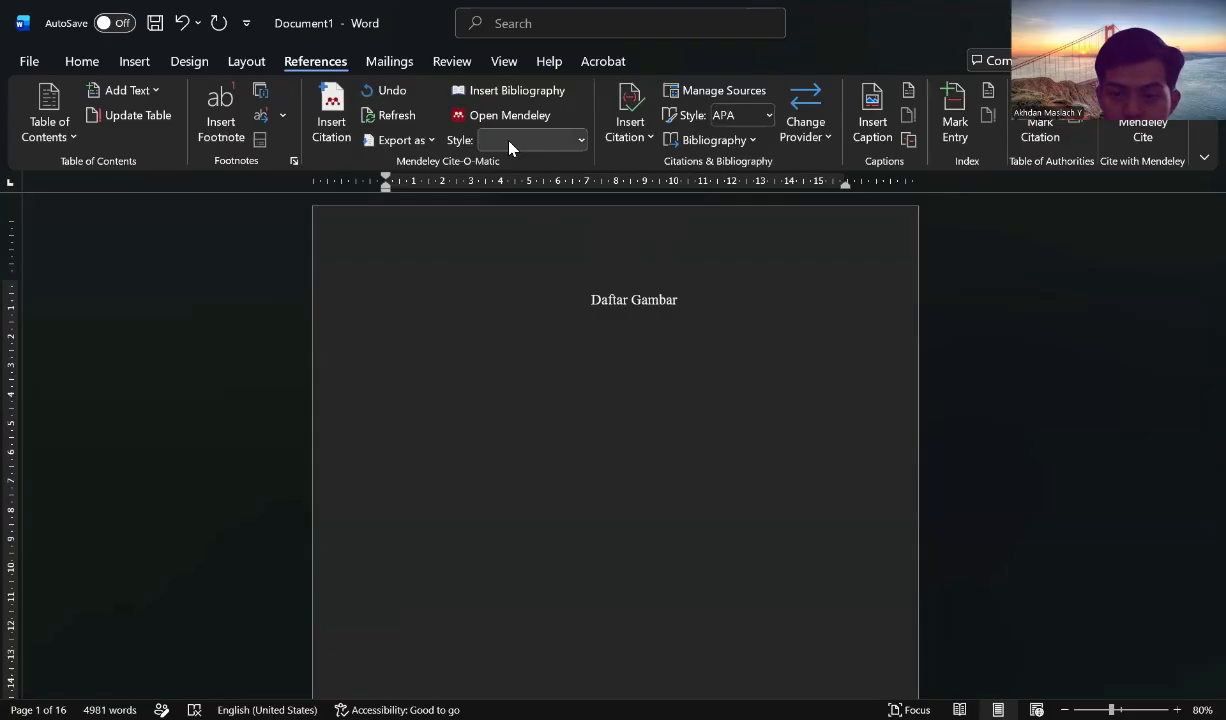
pyautogui.click(907, 92)
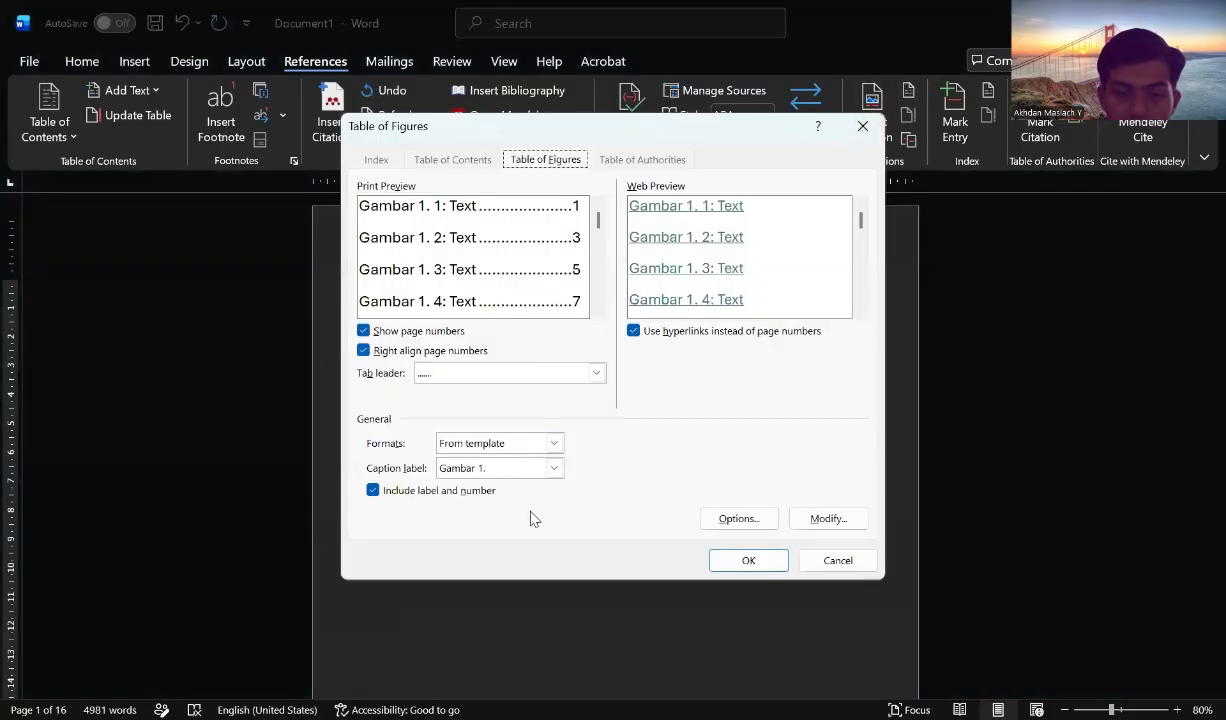
pyautogui.click(559, 472)
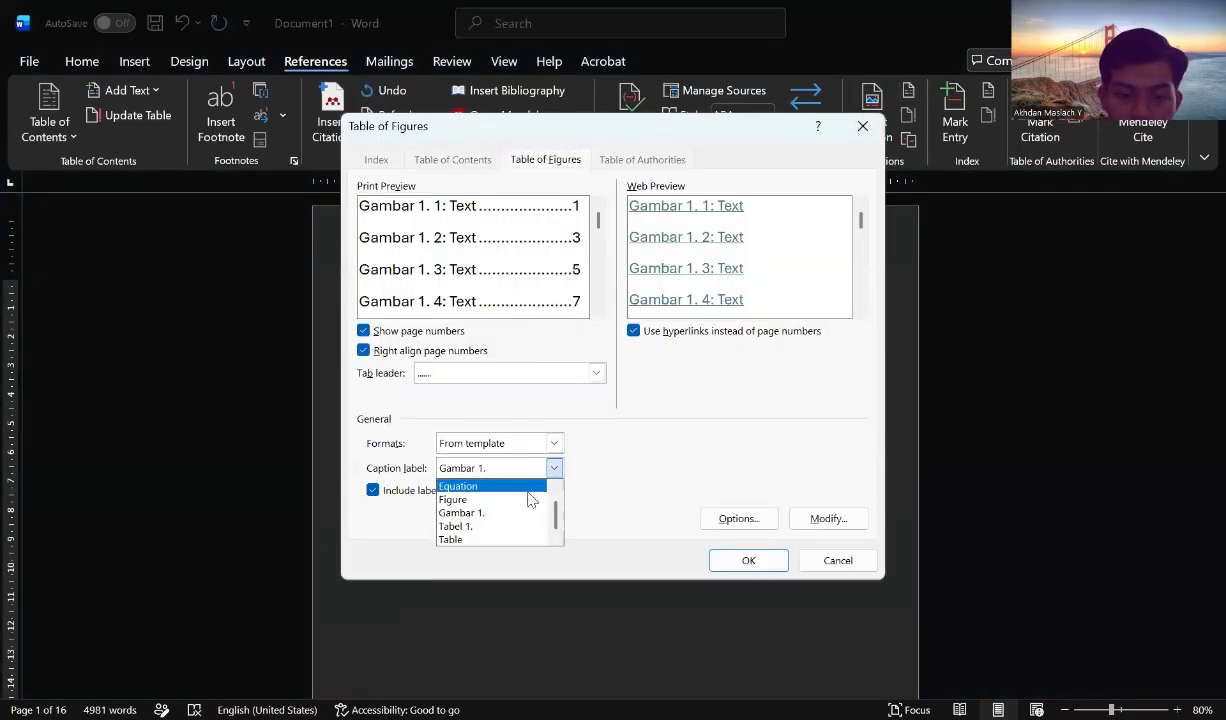
pyautogui.click(519, 521)
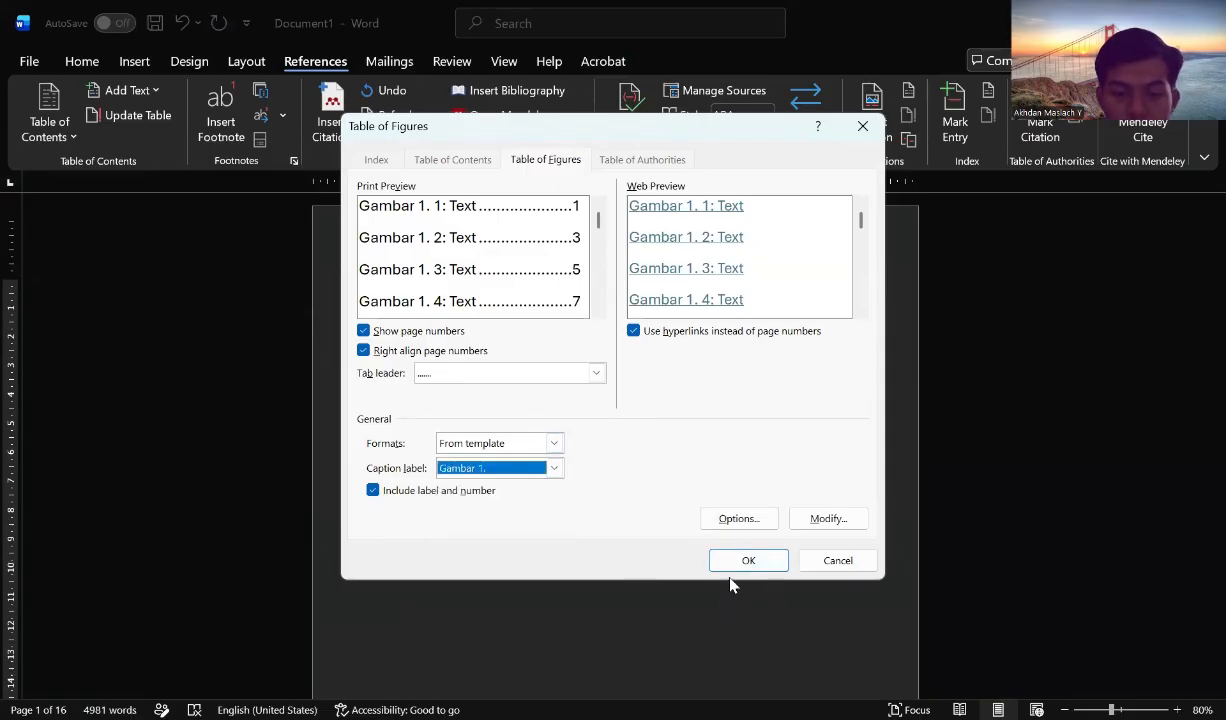
pyautogui.click(749, 561)
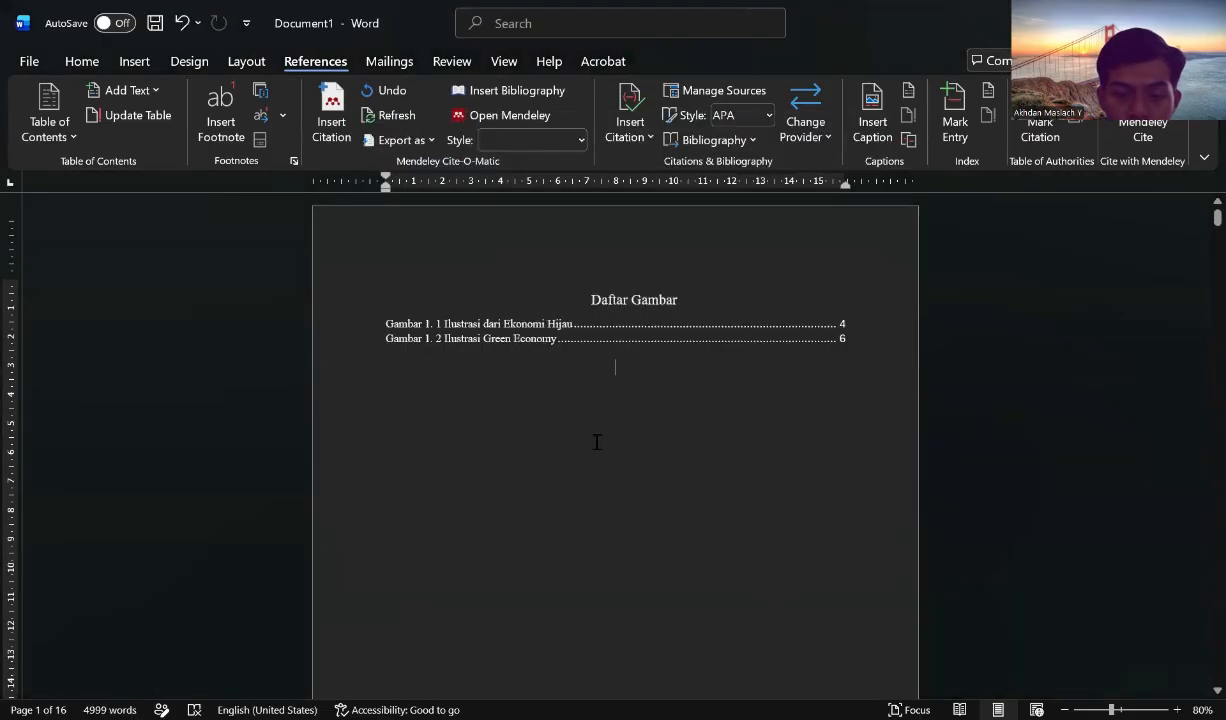
pyautogui.scroll(-1, 597, 389)
pyautogui.scroll(1, 600, 383)
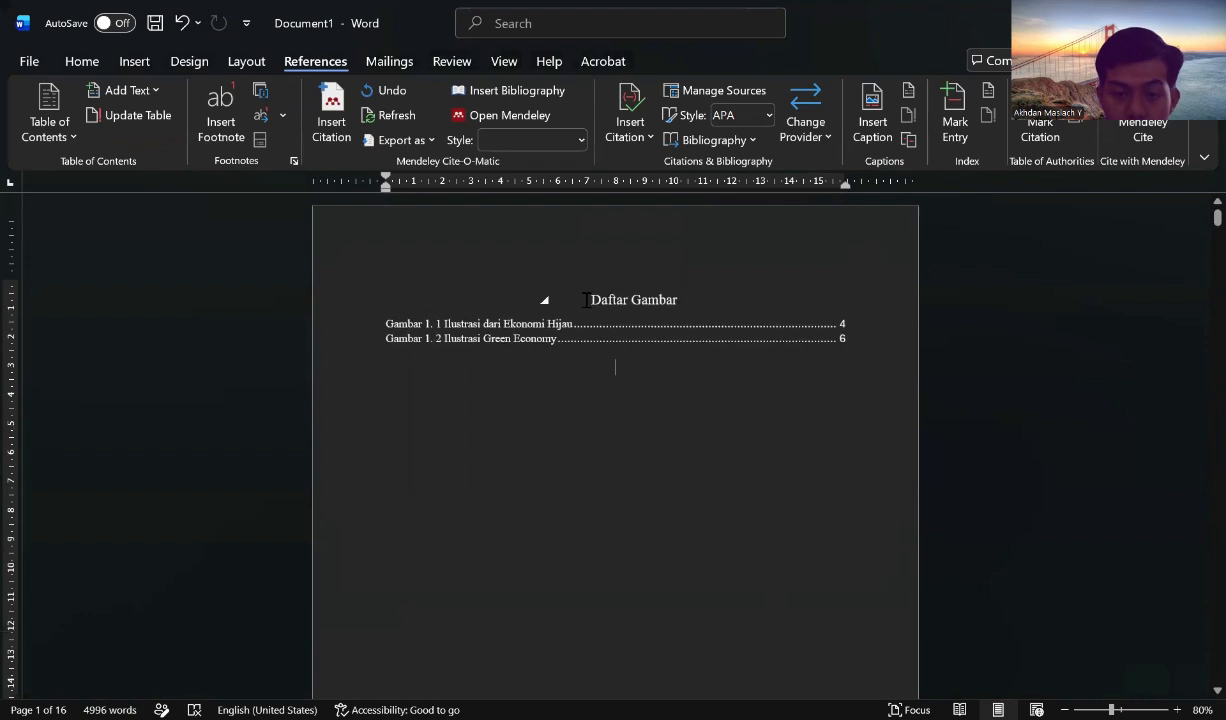
# Insert a next-page section break before "Daftar Gambar" and enter the title "Daftar Tabel" on the new first page, followed by an empty line.
pyautogui.click(587, 300)
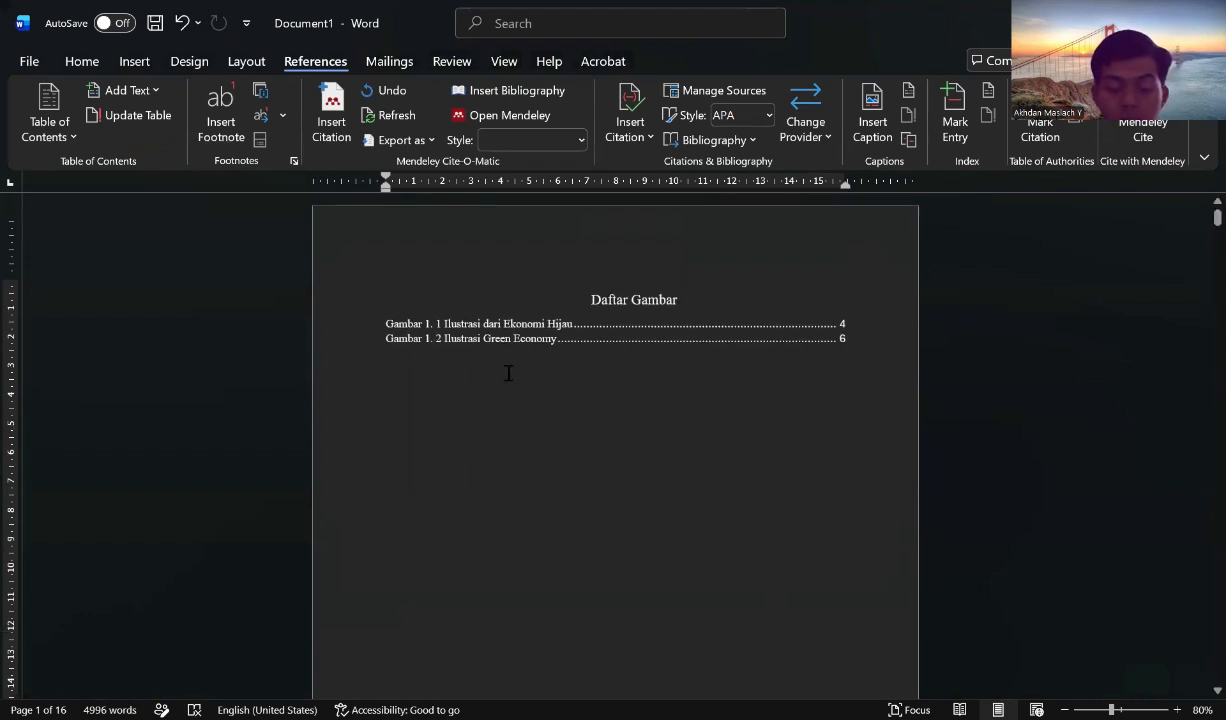
pyautogui.click(80, 61)
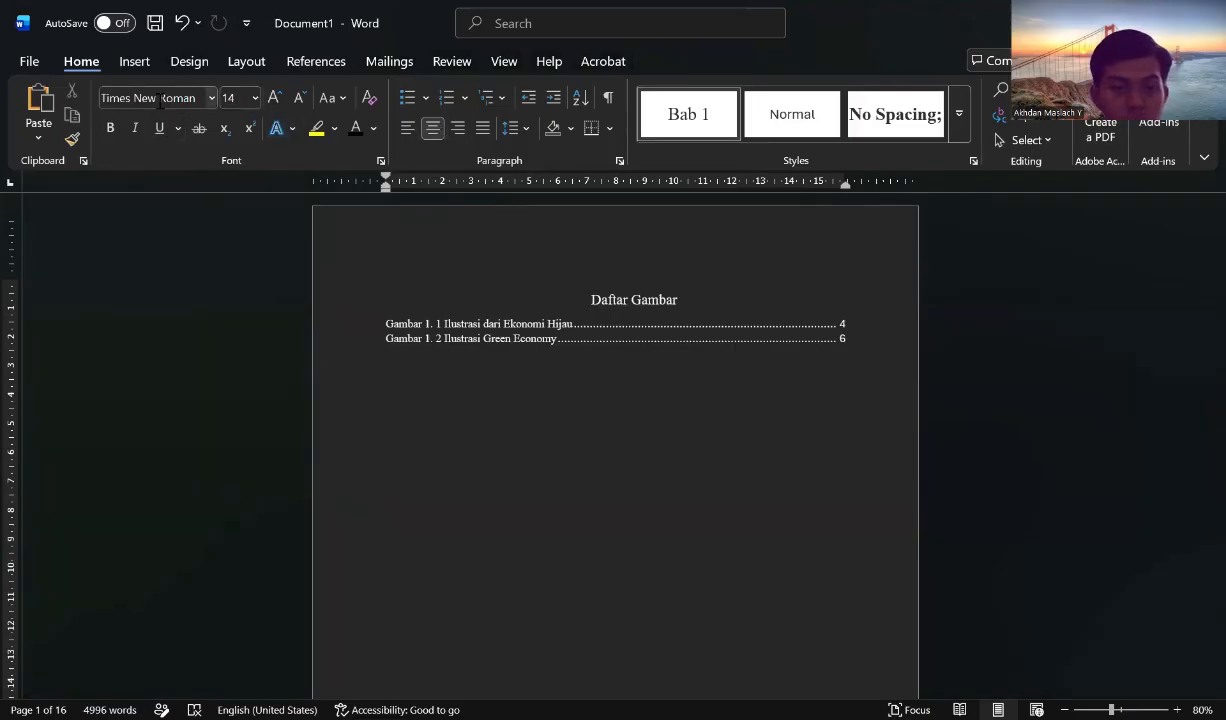
pyautogui.click(246, 61)
pyautogui.click(245, 89)
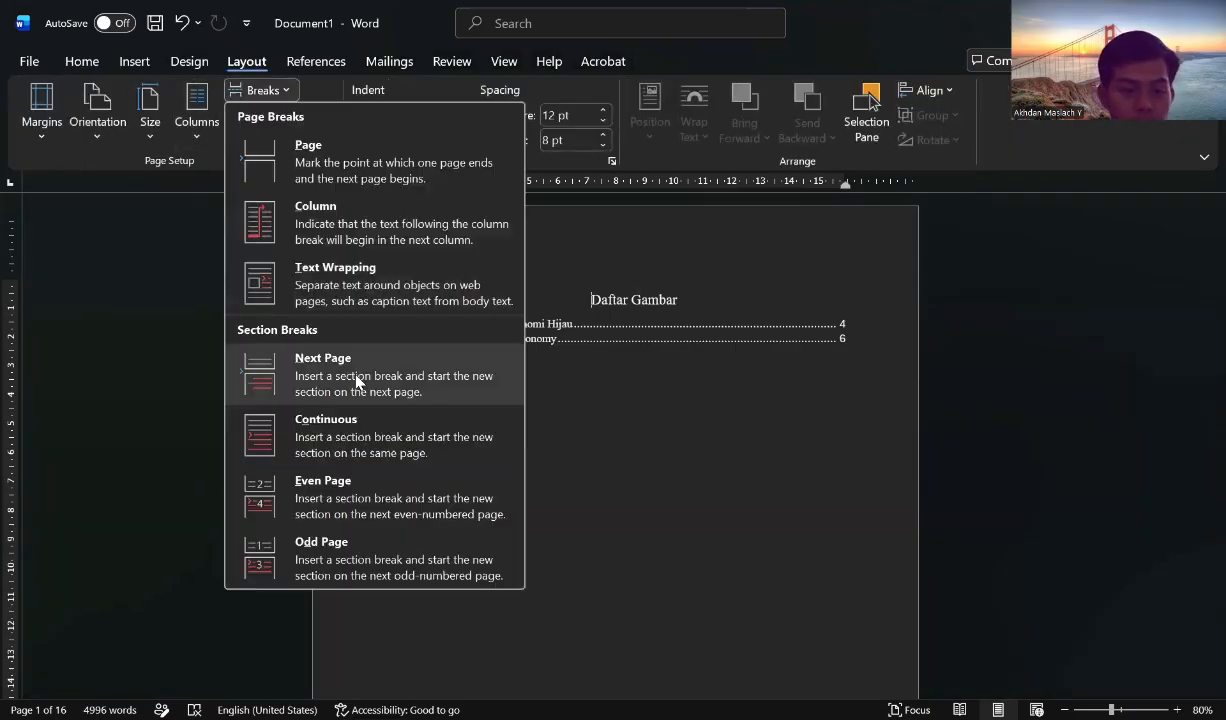
pyautogui.click(342, 368)
pyautogui.scroll(5, 709, 393)
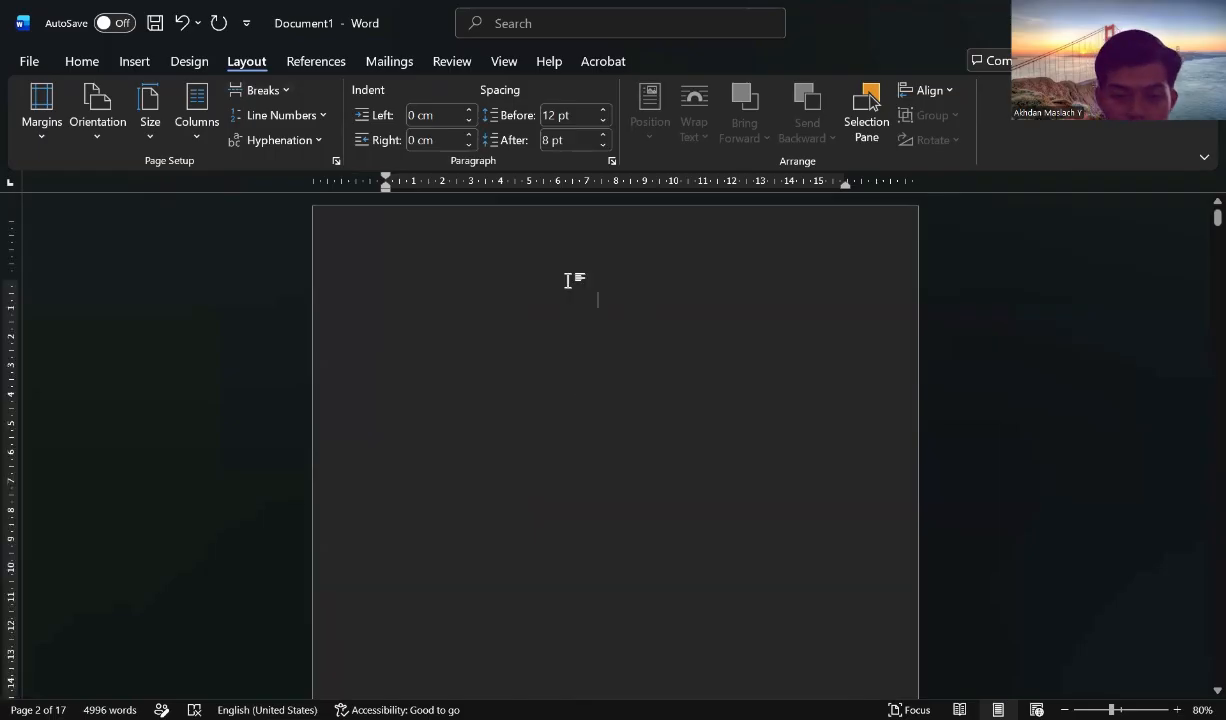
pyautogui.write('Dafta')
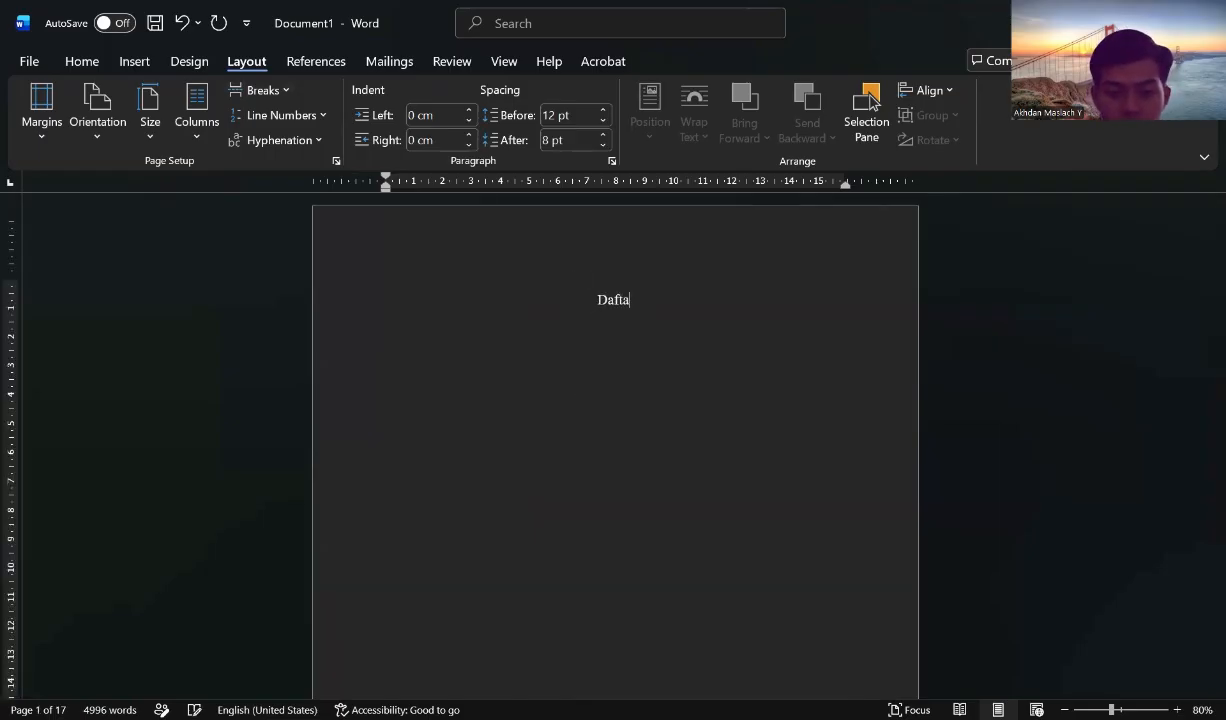
pyautogui.write('r')
pyautogui.press('Tab')
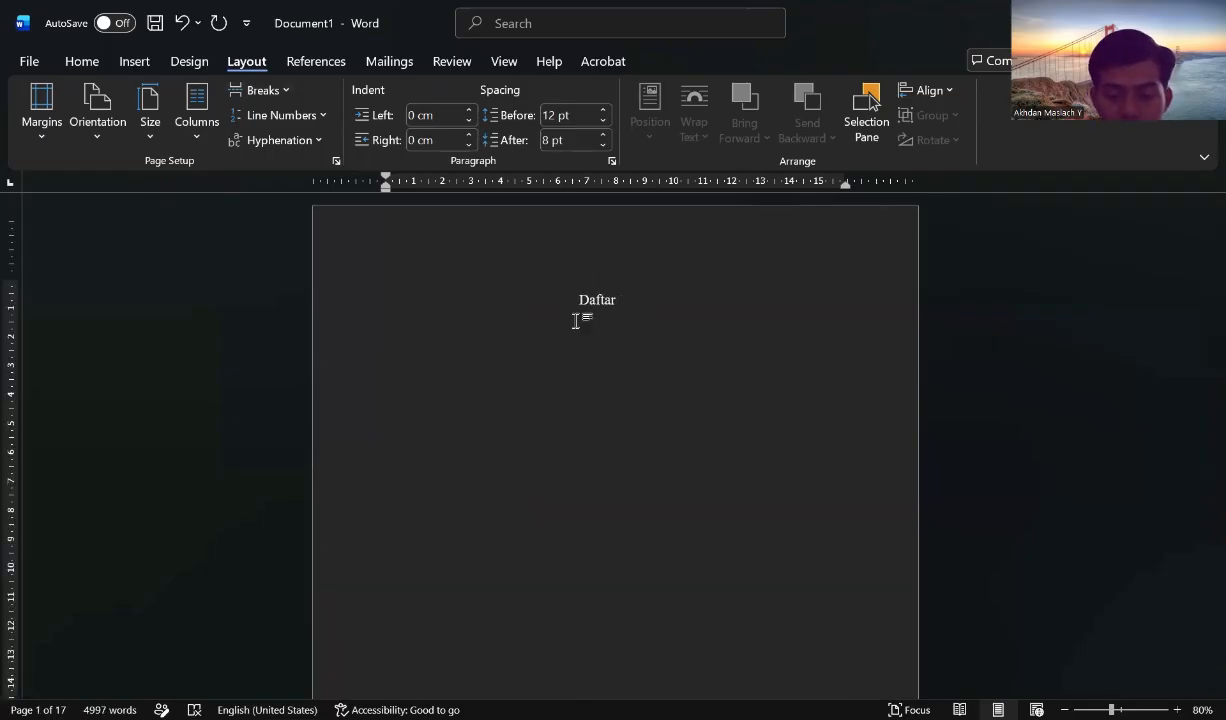
pyautogui.write('Tabel')
pyautogui.press('Return')
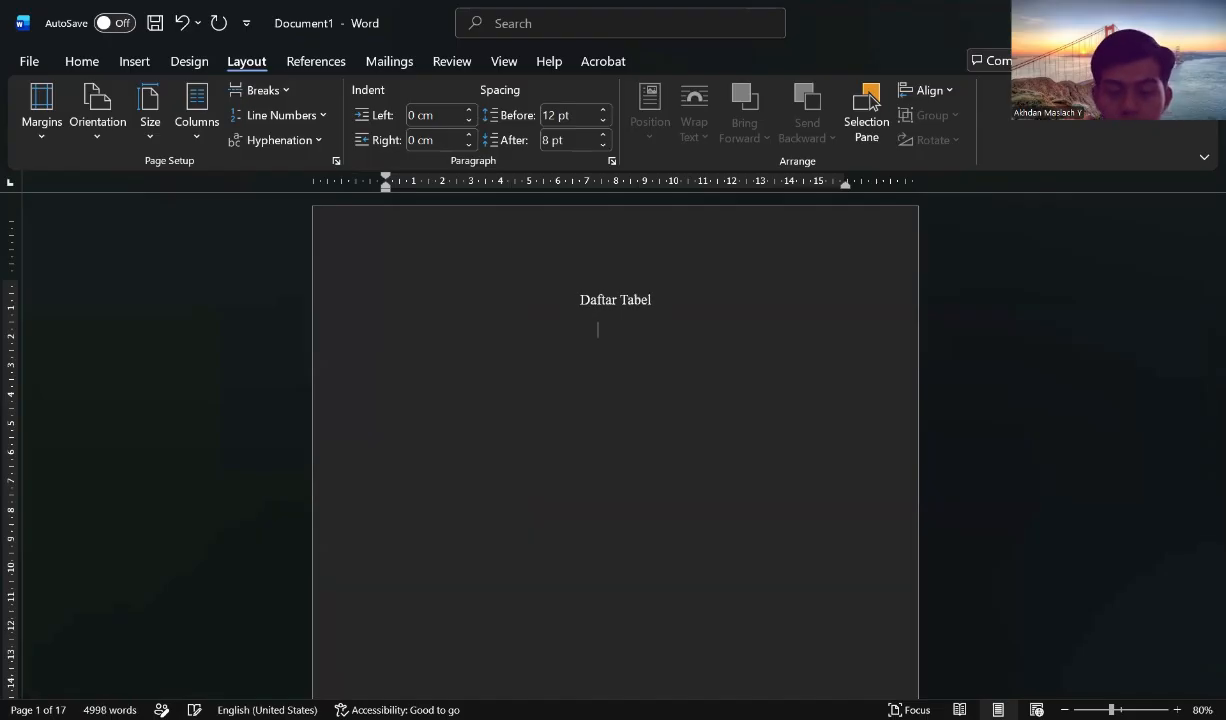
# Apply the "Bab 1" style to the title "Daftar Tabel" and the empty line below it.
pyautogui.click(84, 60)
pyautogui.moveTo(733, 359); pyautogui.dragTo(506, 296)
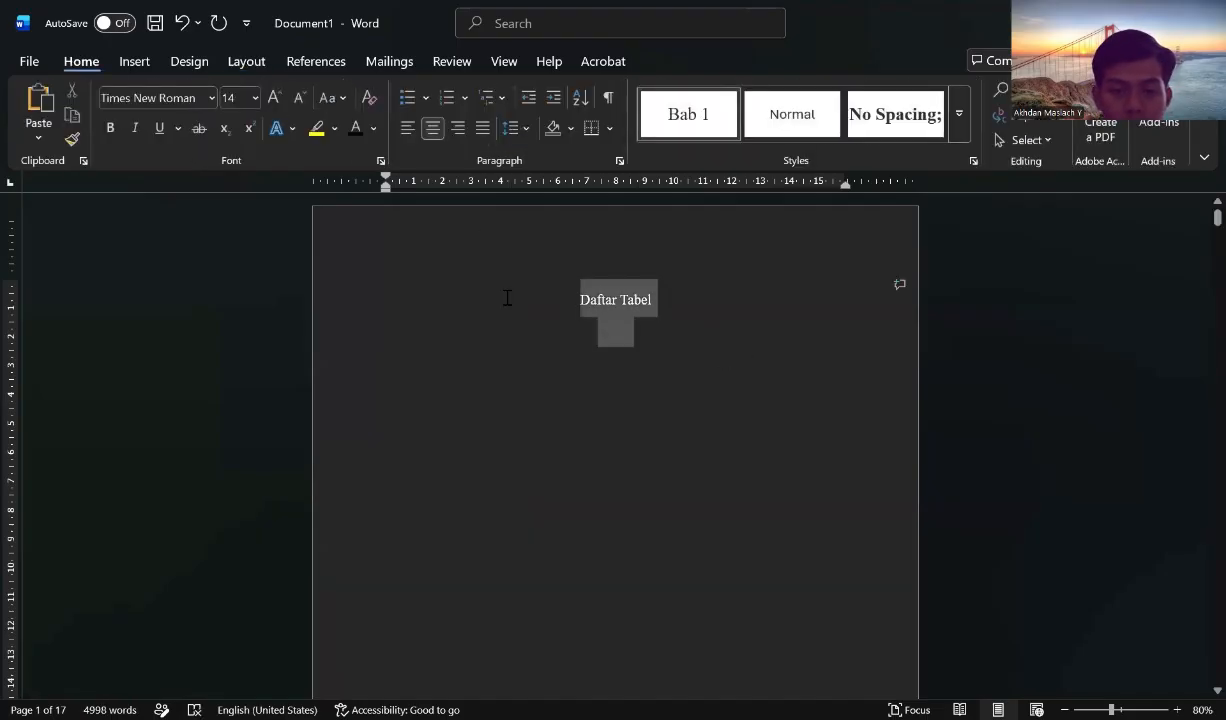
pyautogui.click(673, 122)
# Insert a table of figures with the caption label "Tabel 1." for the "Daftar Tabel" page.
pyautogui.click(692, 301)
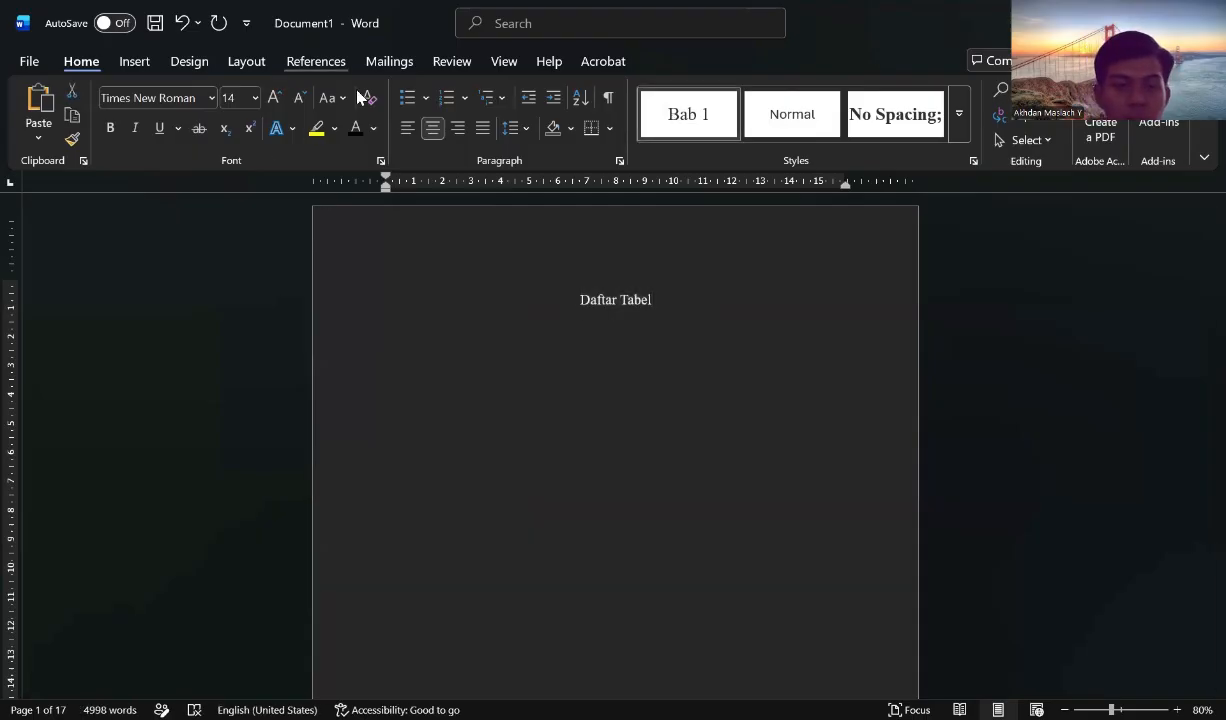
pyautogui.click(322, 63)
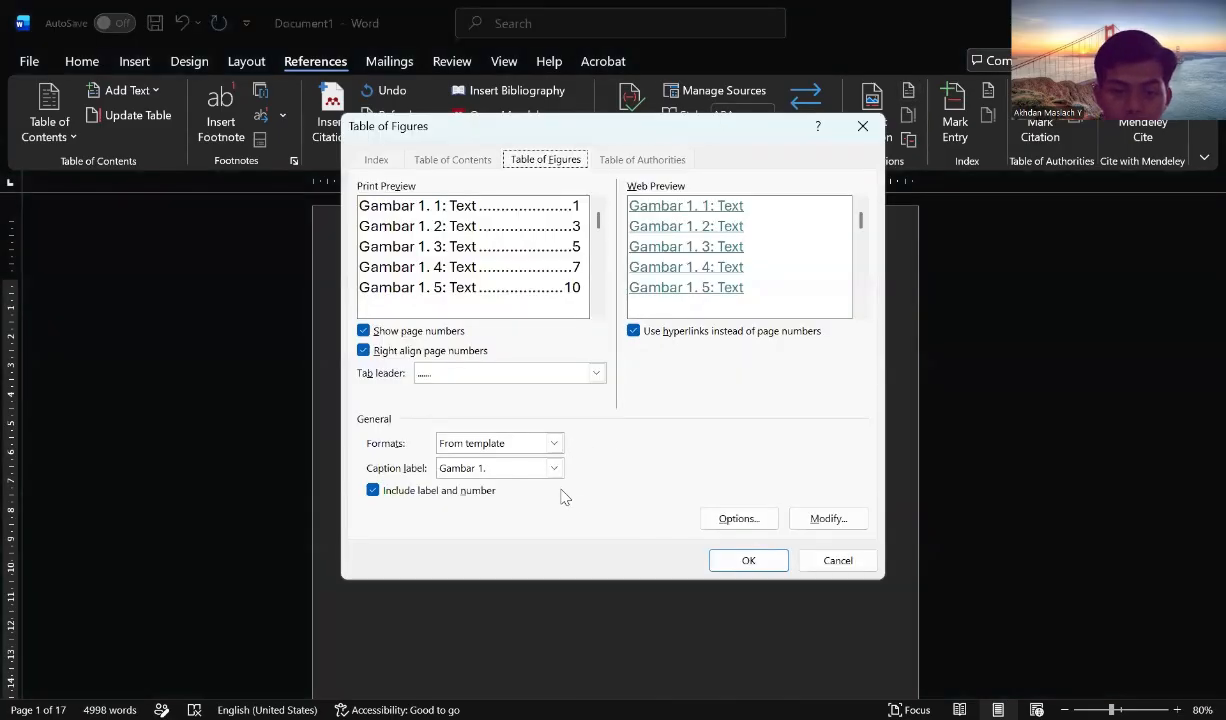
pyautogui.click(553, 468)
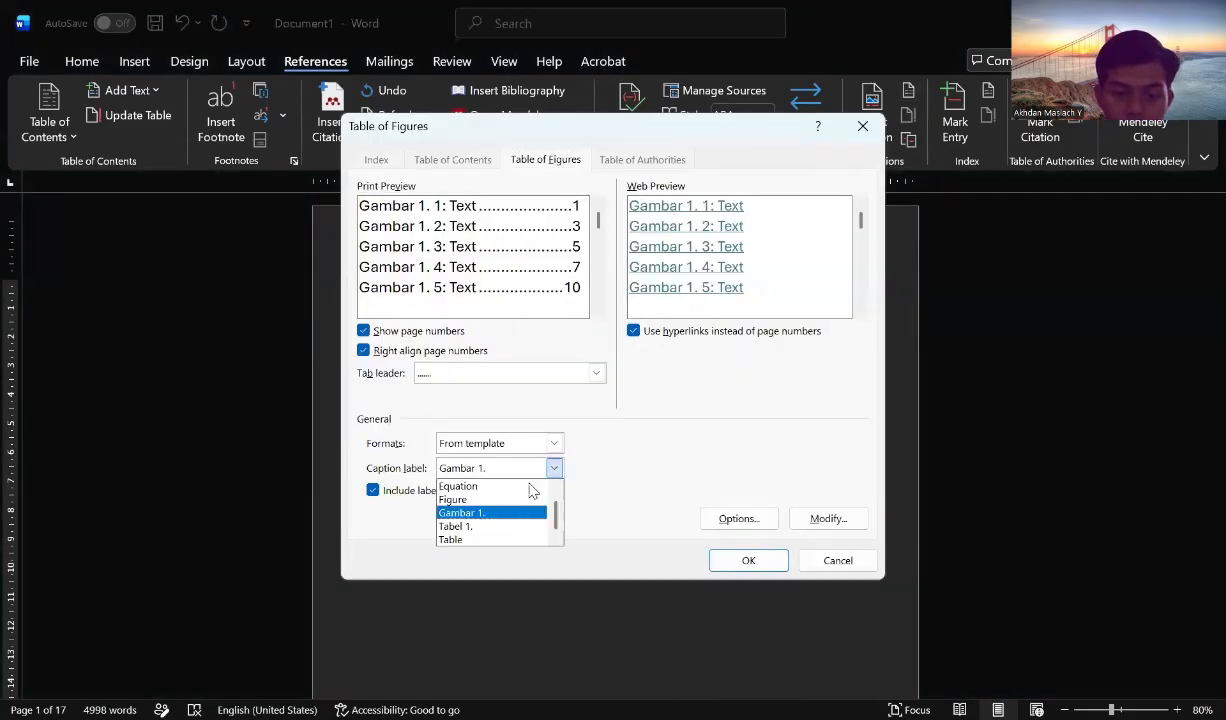
pyautogui.click(502, 528)
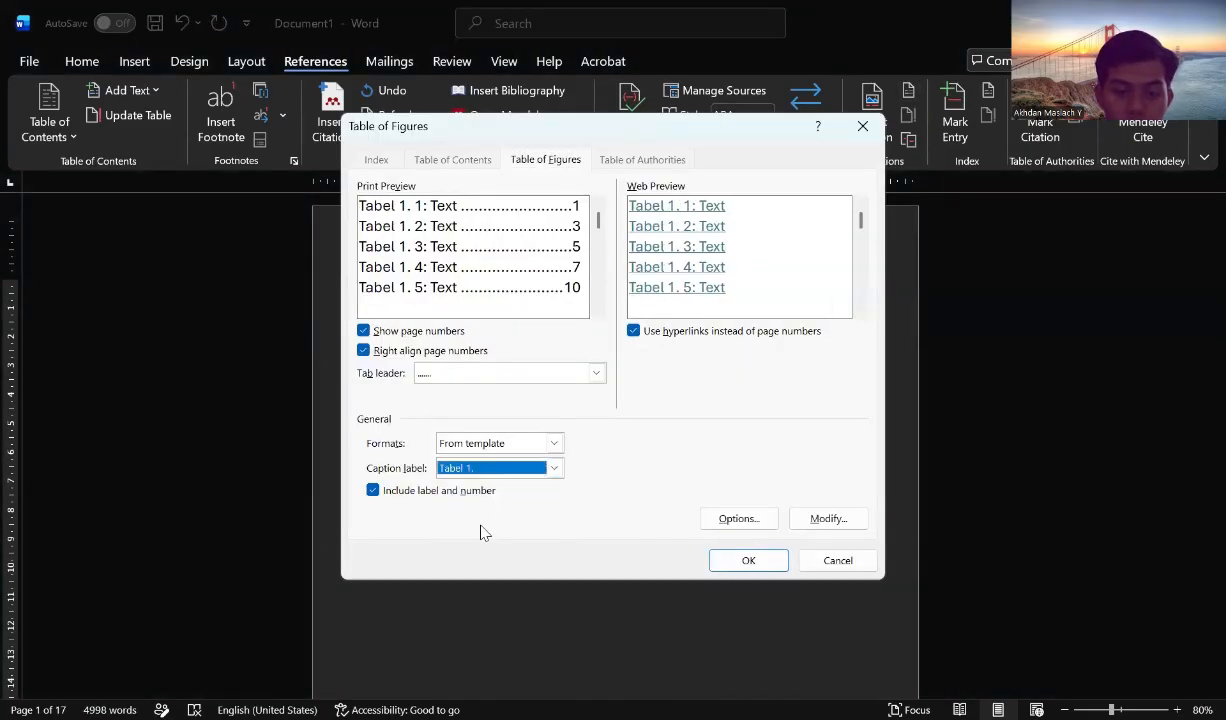
pyautogui.click(749, 562)
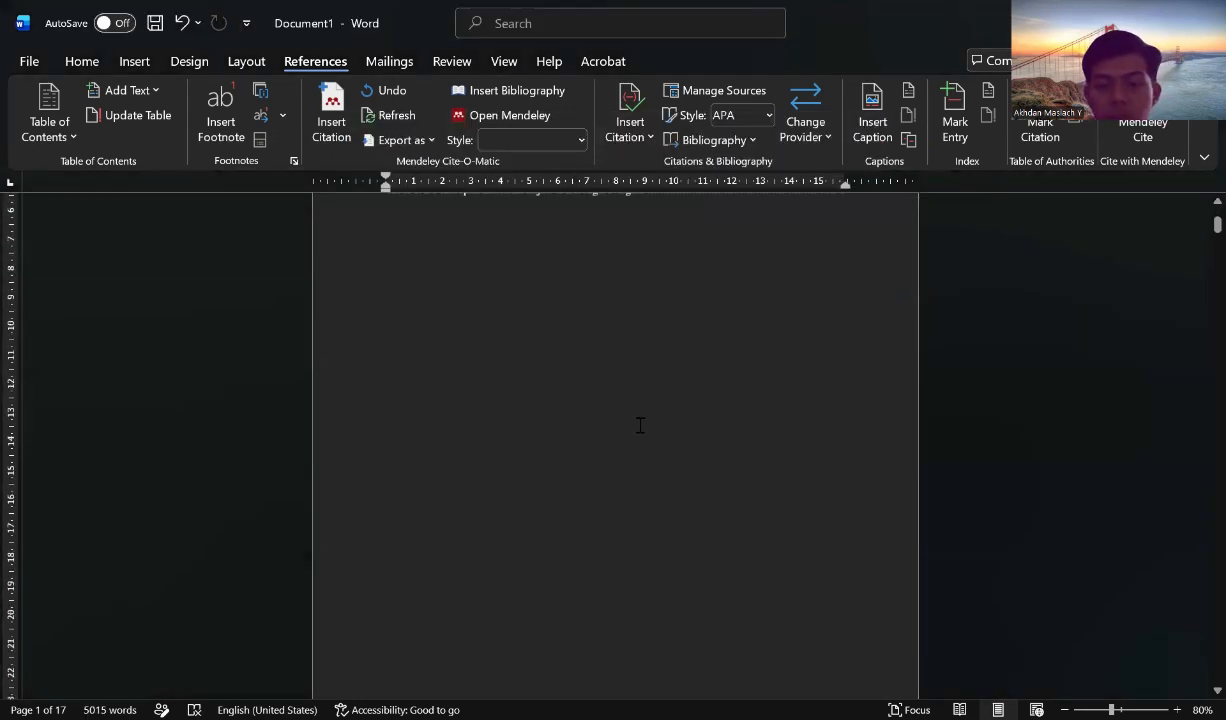
# Check the "Daftar Gambar" list and the opening of "Bab 1: Memahami Konsep Ekonomi Hijau".
pyautogui.scroll(-5, 621, 427)
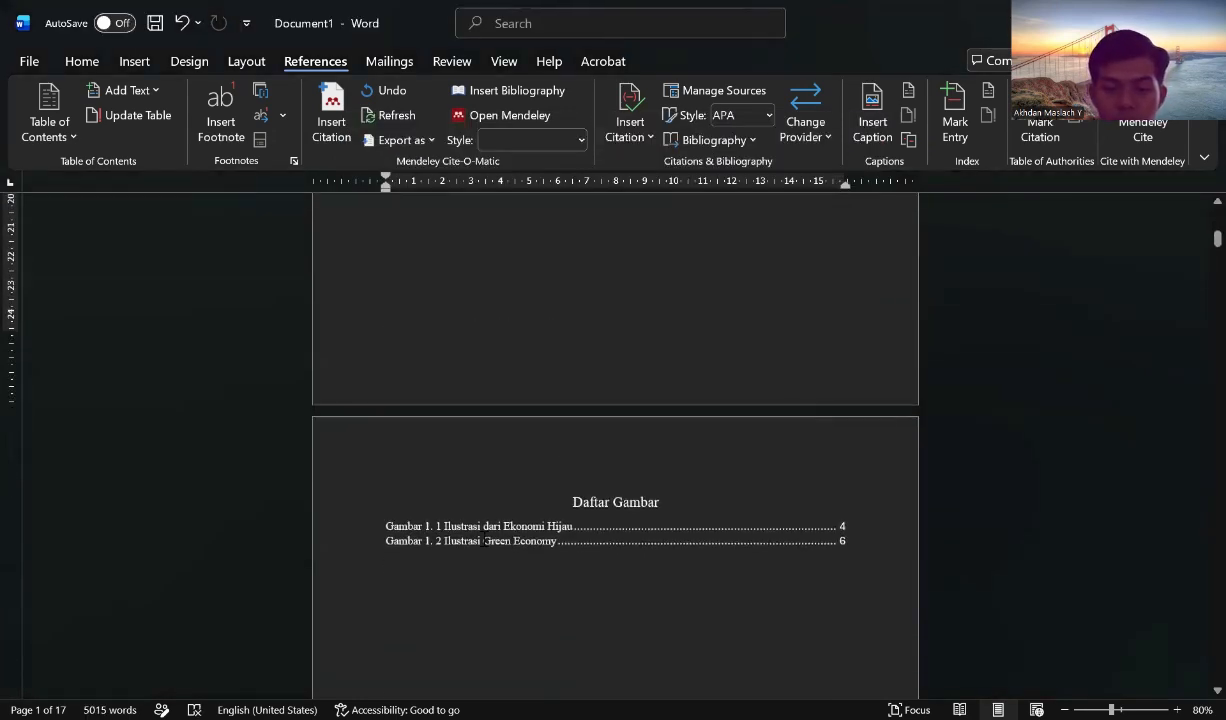
pyautogui.click(416, 533)
pyautogui.doubleClick(497, 592)
pyautogui.scroll(6, 690, 460)
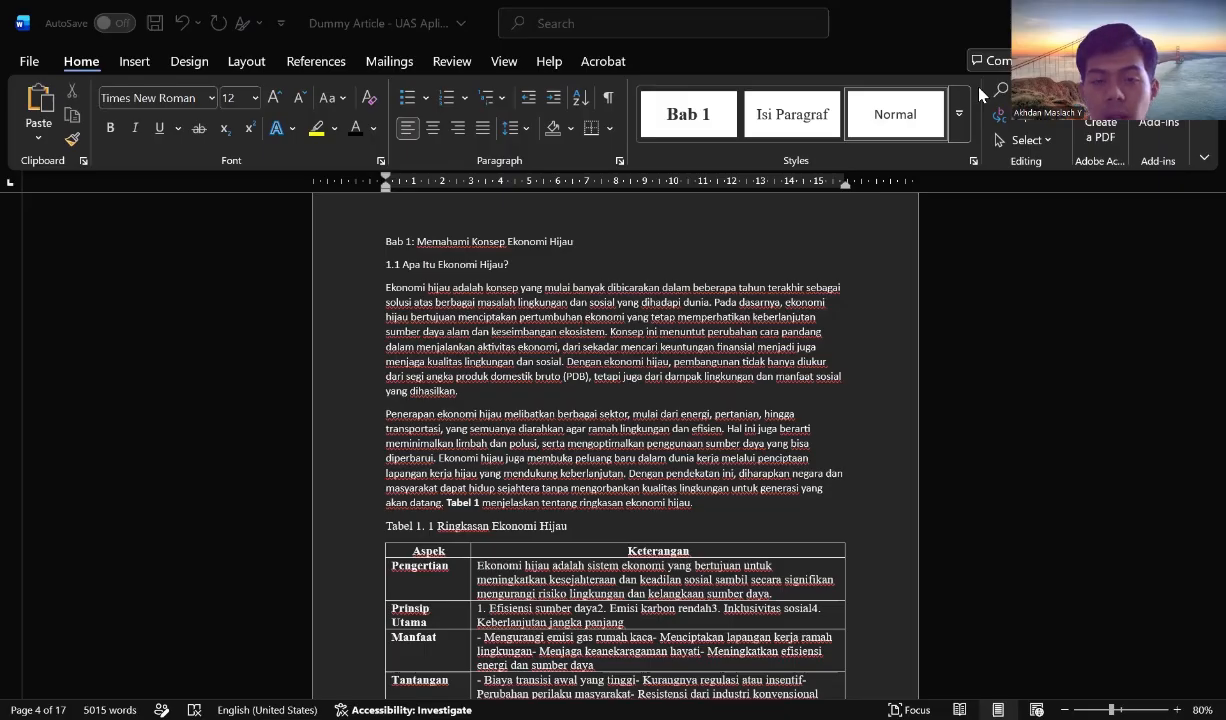
pyautogui.scroll(1, 789, 287)
pyautogui.scroll(-2, 789, 287)
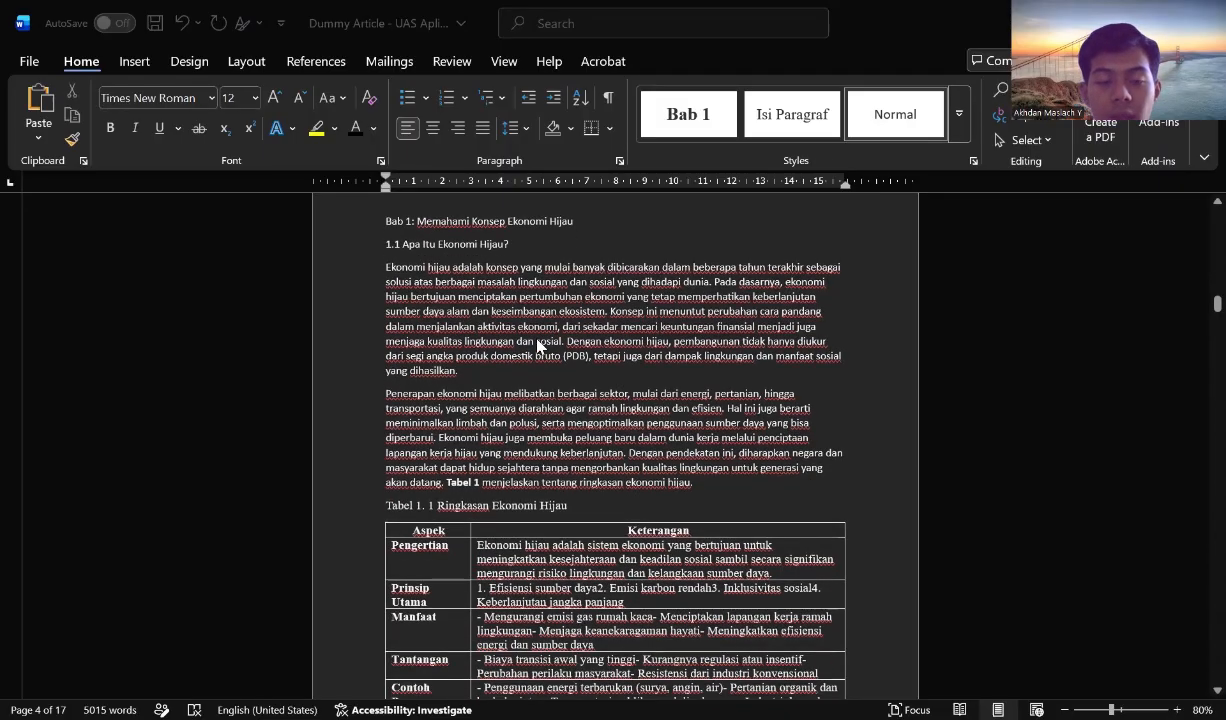
# Start defining a new multilevel list, linking level 1 to the Heading 1 style and showing Level 1 in the gallery.
pyautogui.click(503, 102)
pyautogui.click(503, 99)
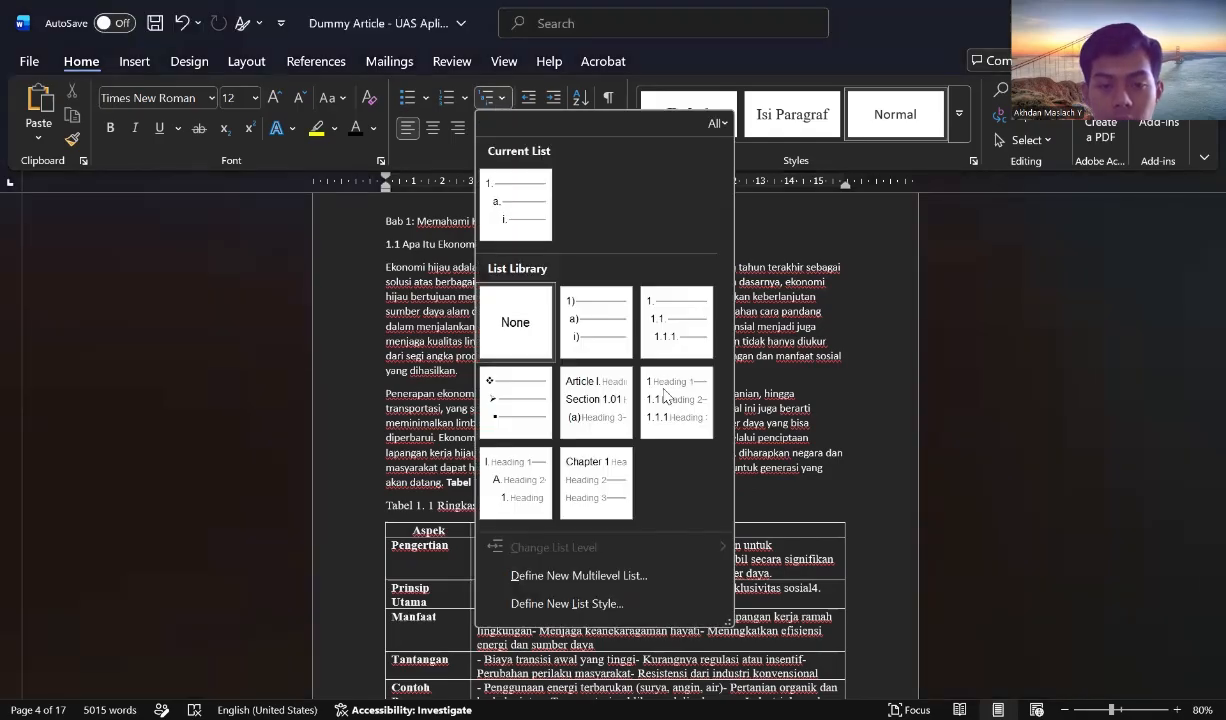
pyautogui.click(578, 576)
pyautogui.click(445, 528)
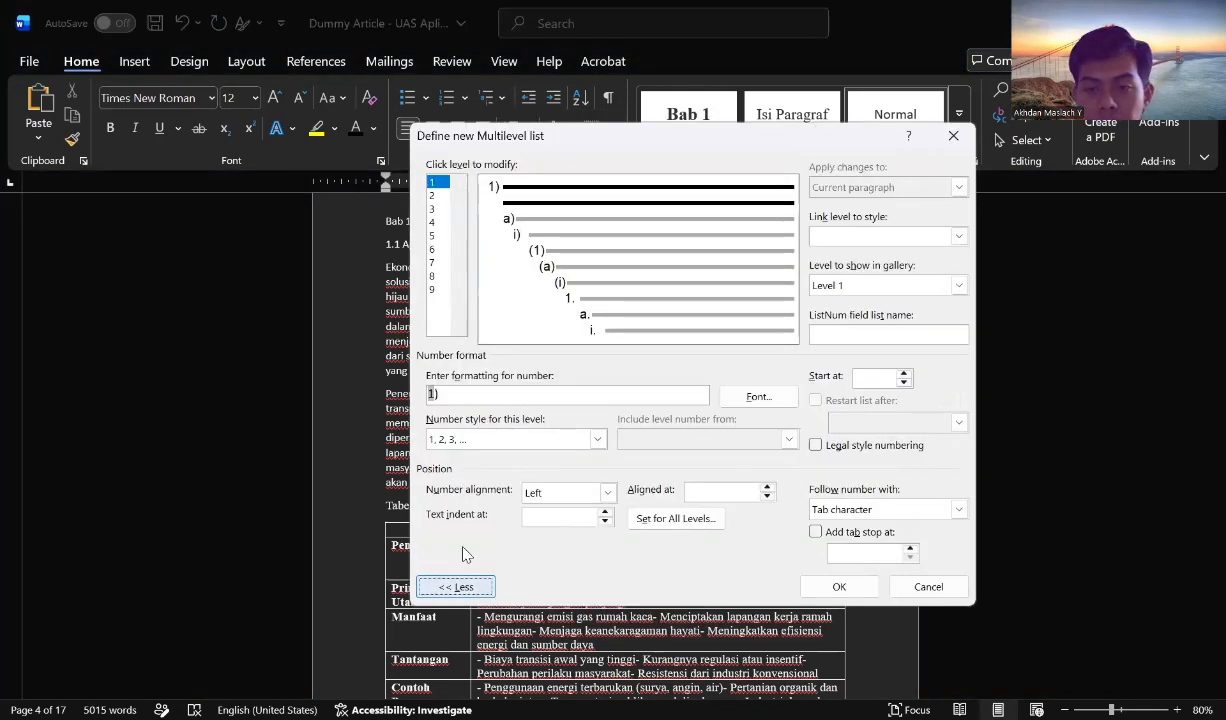
pyautogui.click(440, 186)
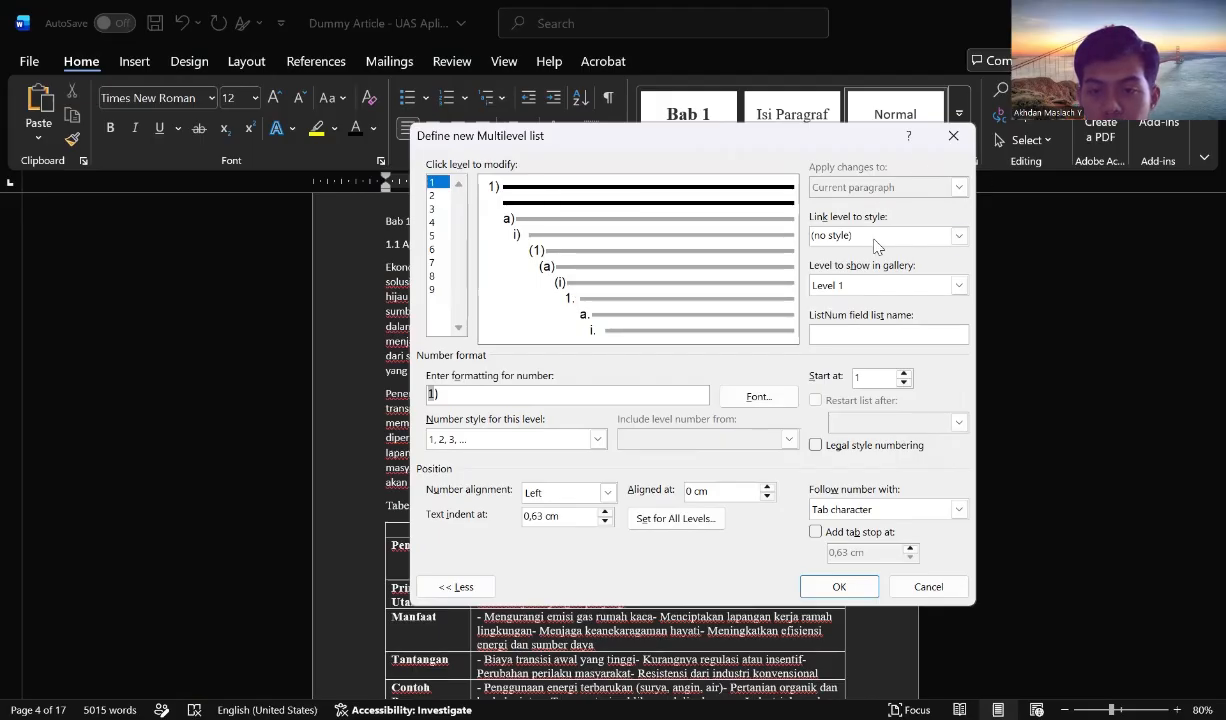
pyautogui.click(957, 237)
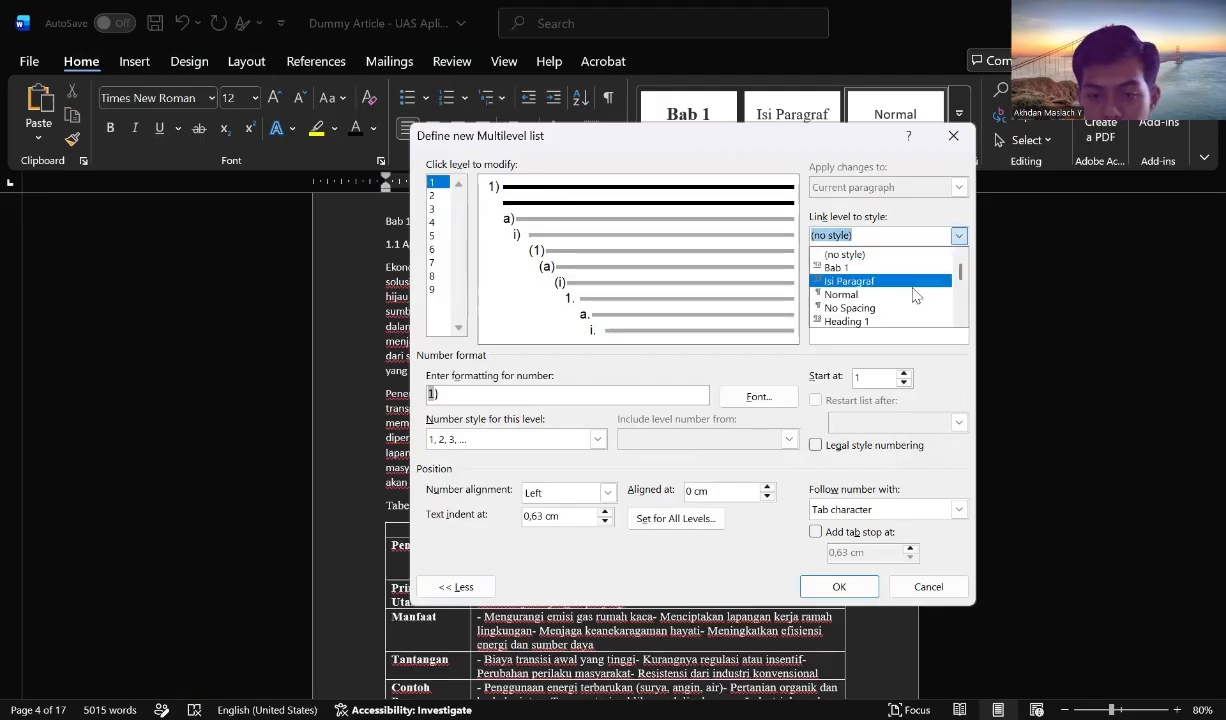
pyautogui.press('Return')
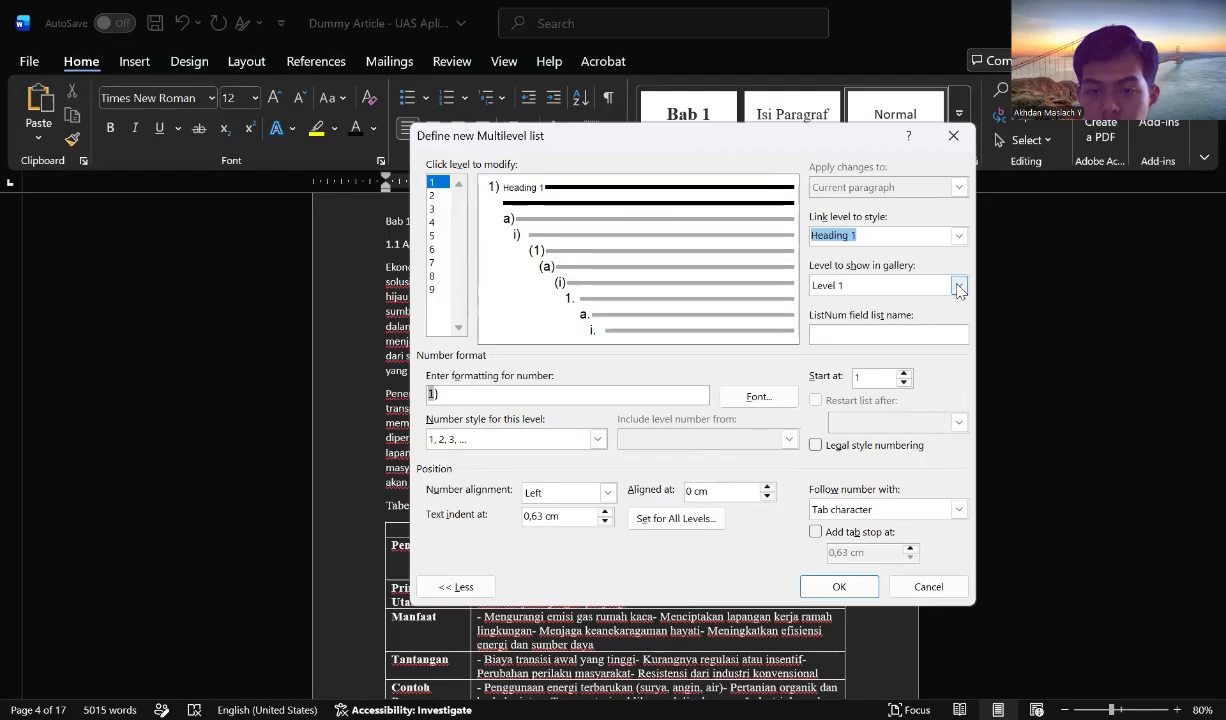
pyautogui.click(958, 287)
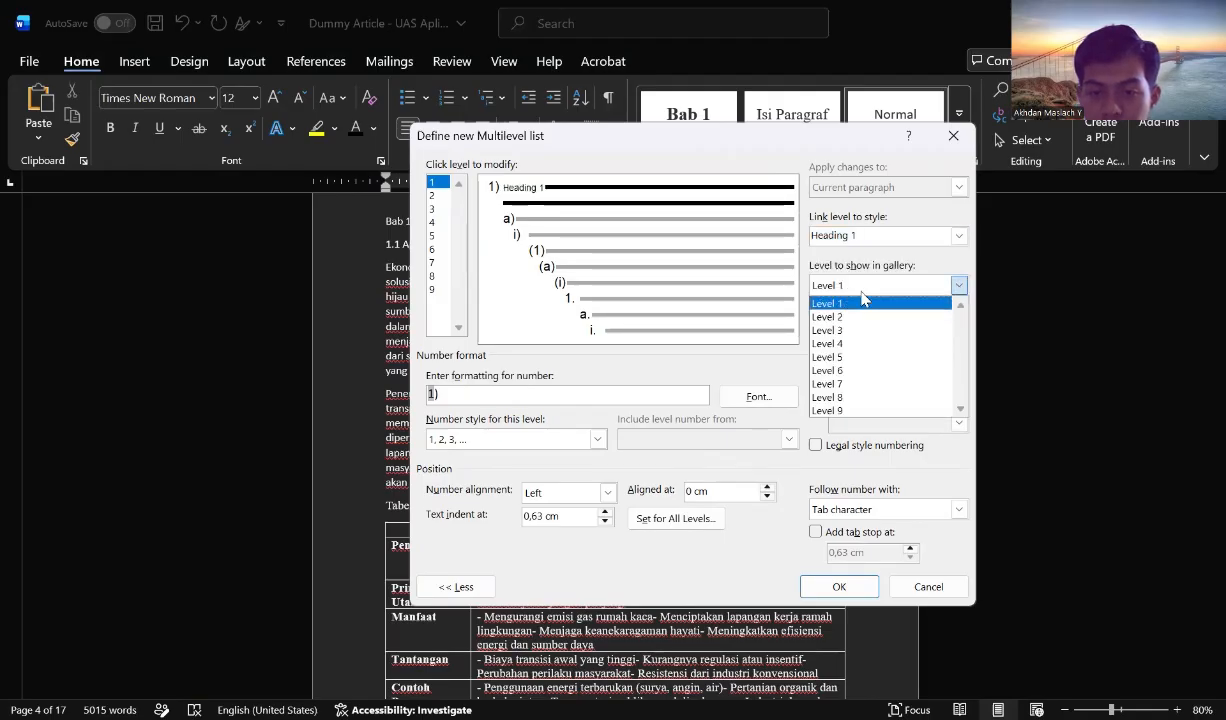
pyautogui.click(861, 295)
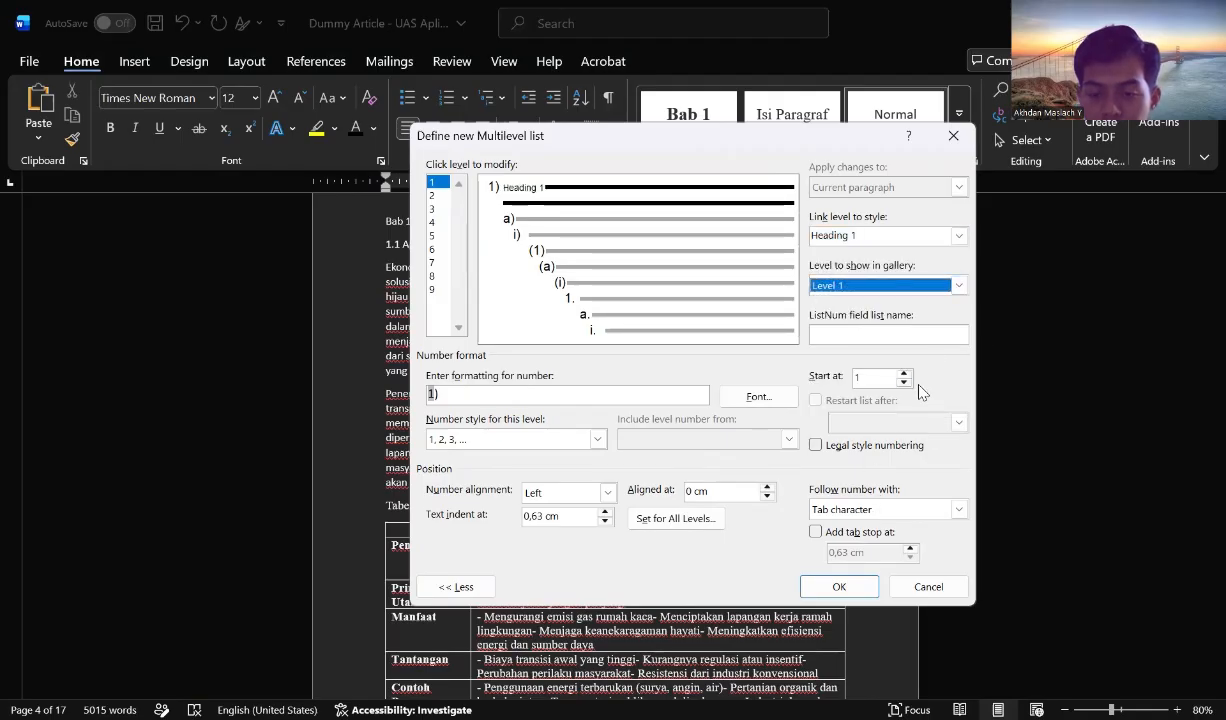
# Format the level 1 number as "BAB" plus a Roman numeral in the I, II, III style, with nothing following the number.
pyautogui.click(886, 510)
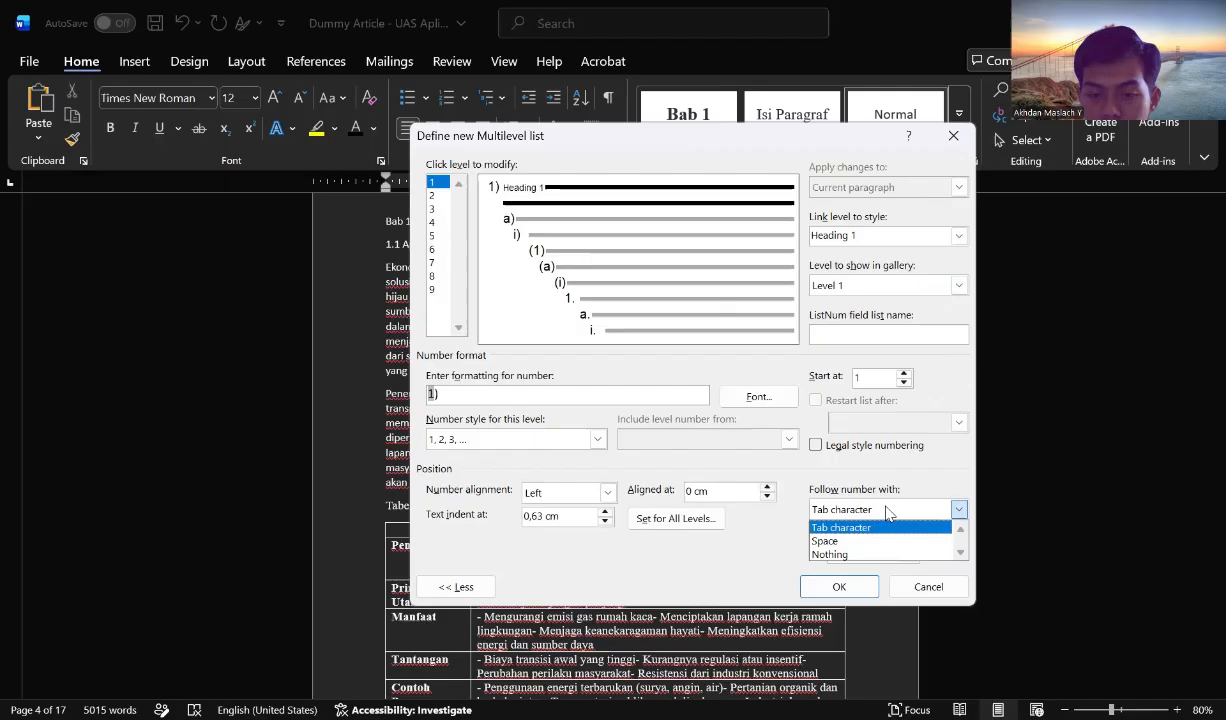
pyautogui.click(834, 555)
pyautogui.click(561, 398)
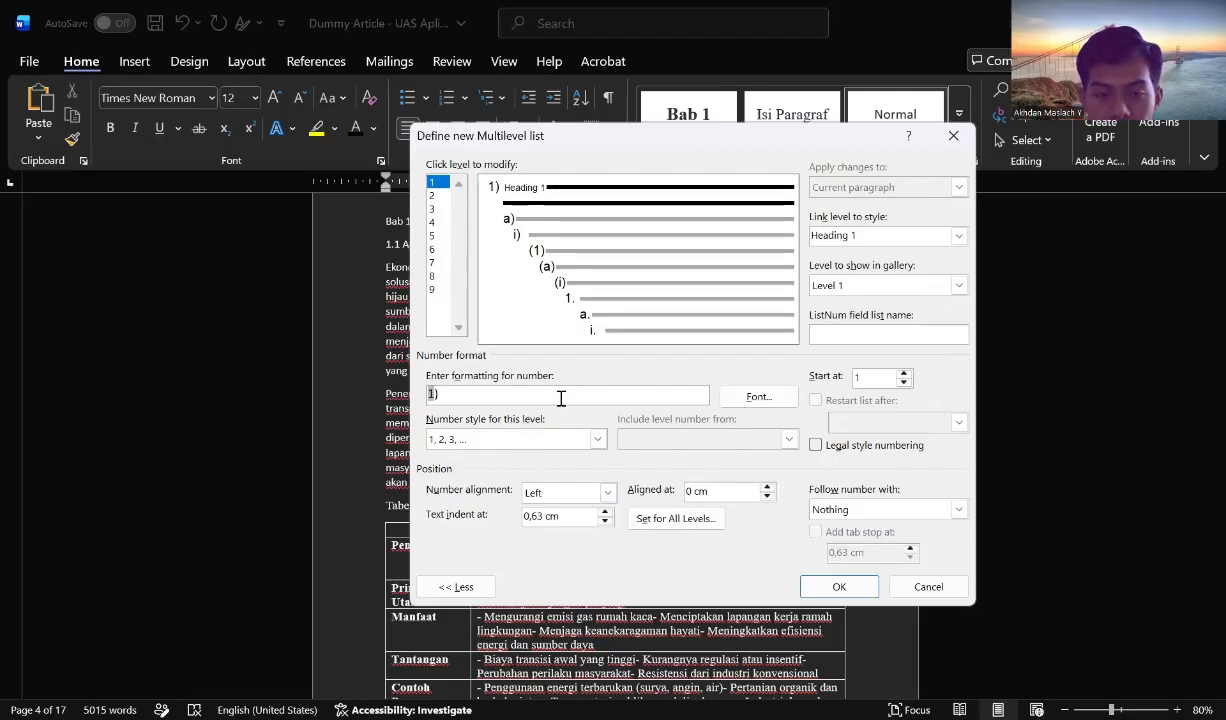
pyautogui.press('BackSpace')
pyautogui.press('BackSpace')
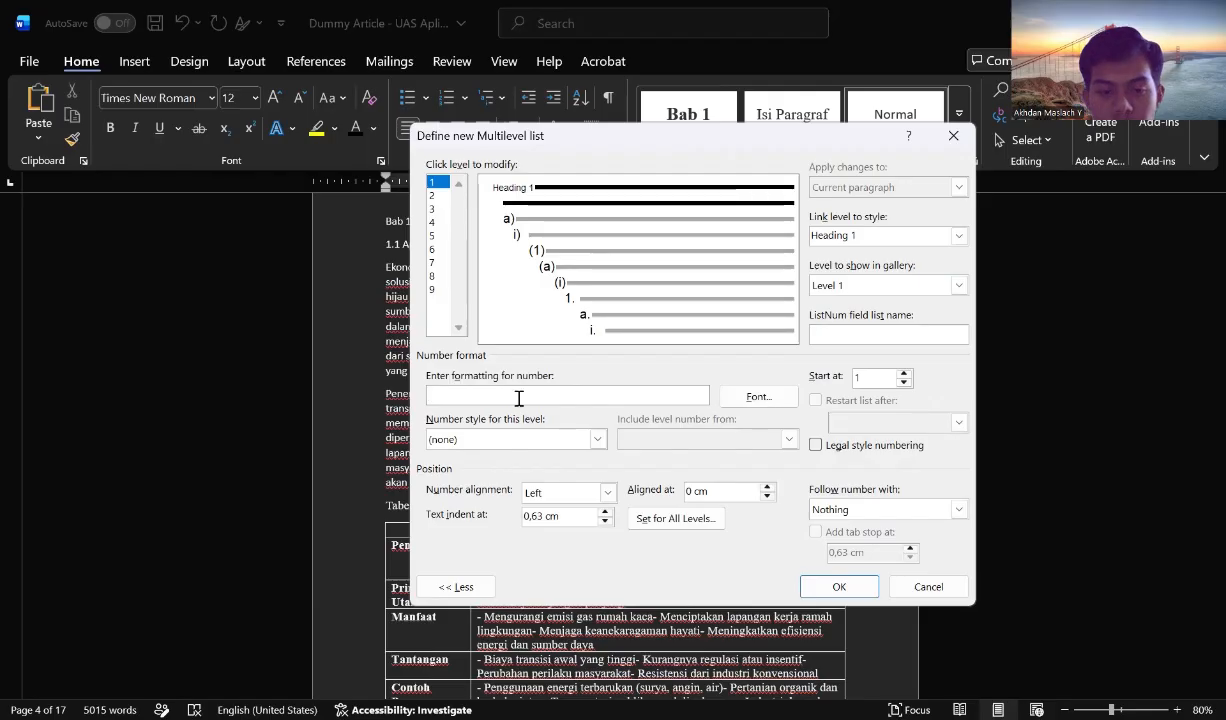
pyautogui.write('BAB')
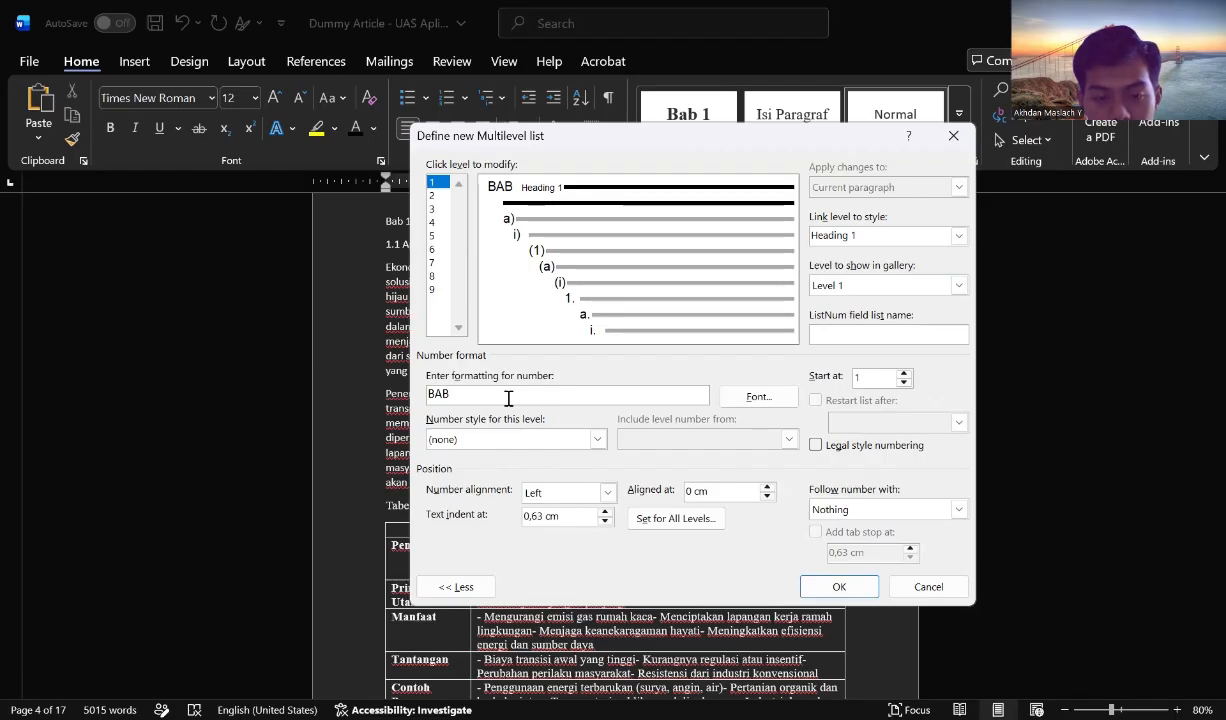
pyautogui.click(599, 441)
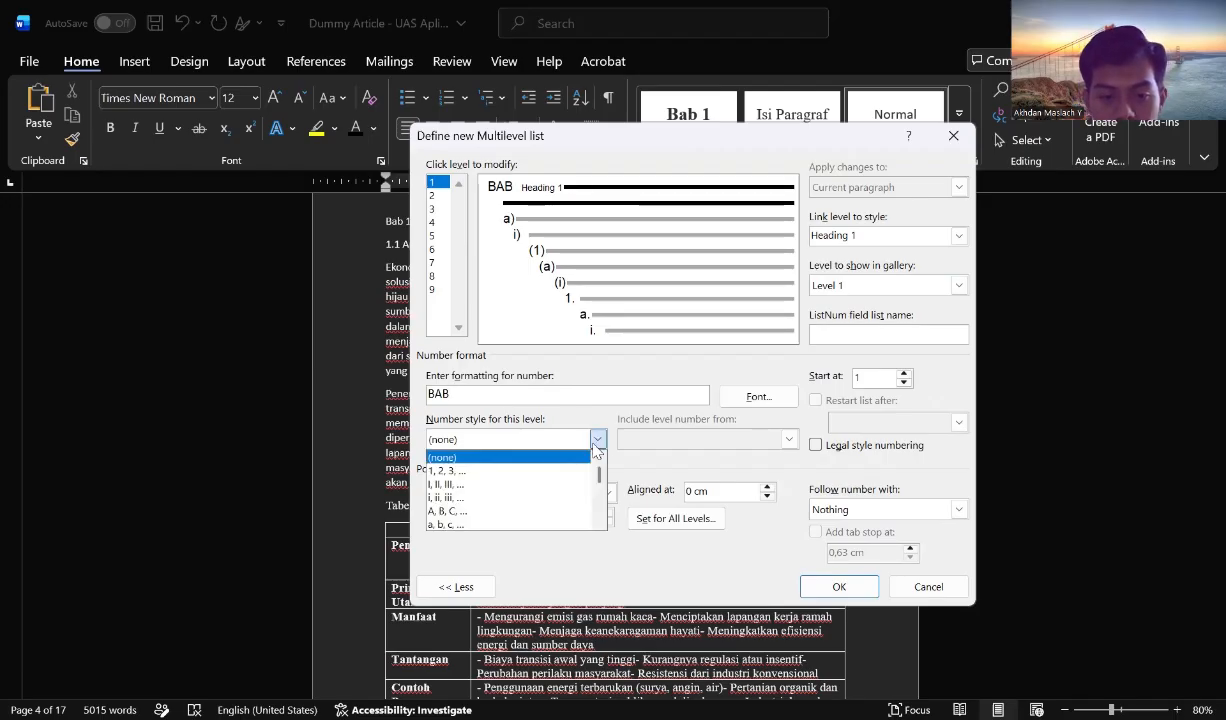
pyautogui.click(551, 492)
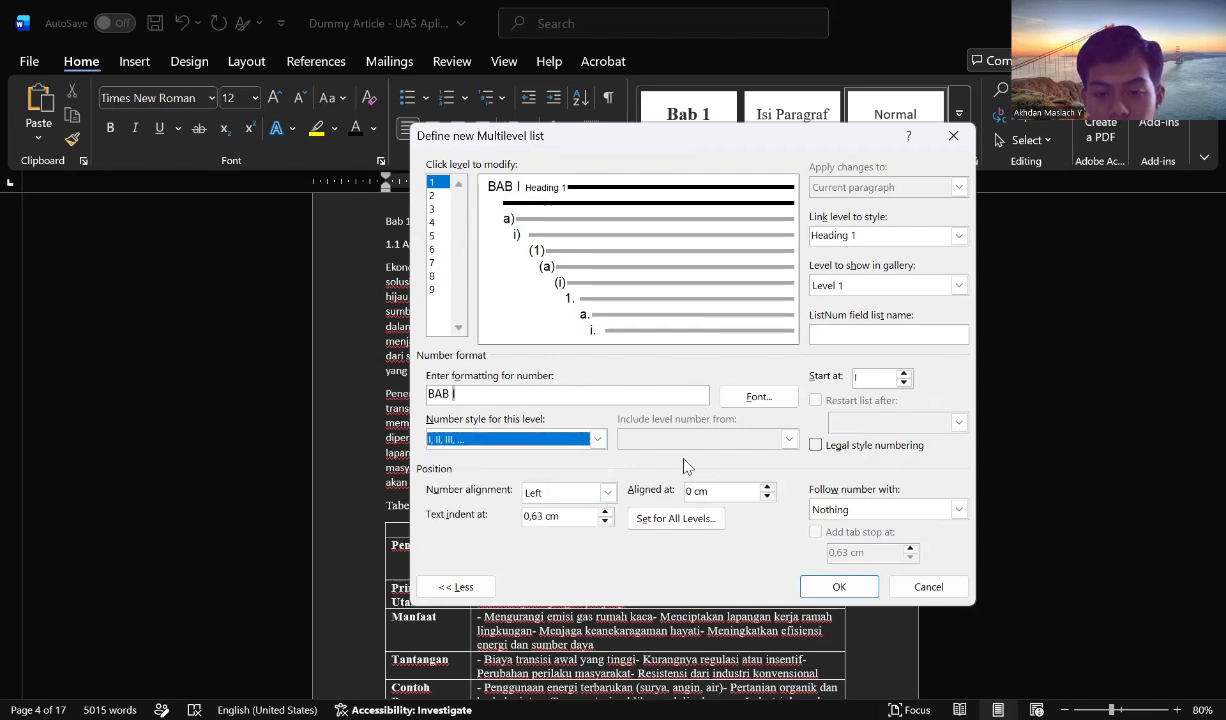
# Link level 2 to the Heading 2 style, show Level 2 in the gallery and follow its number with a space.
pyautogui.click(433, 195)
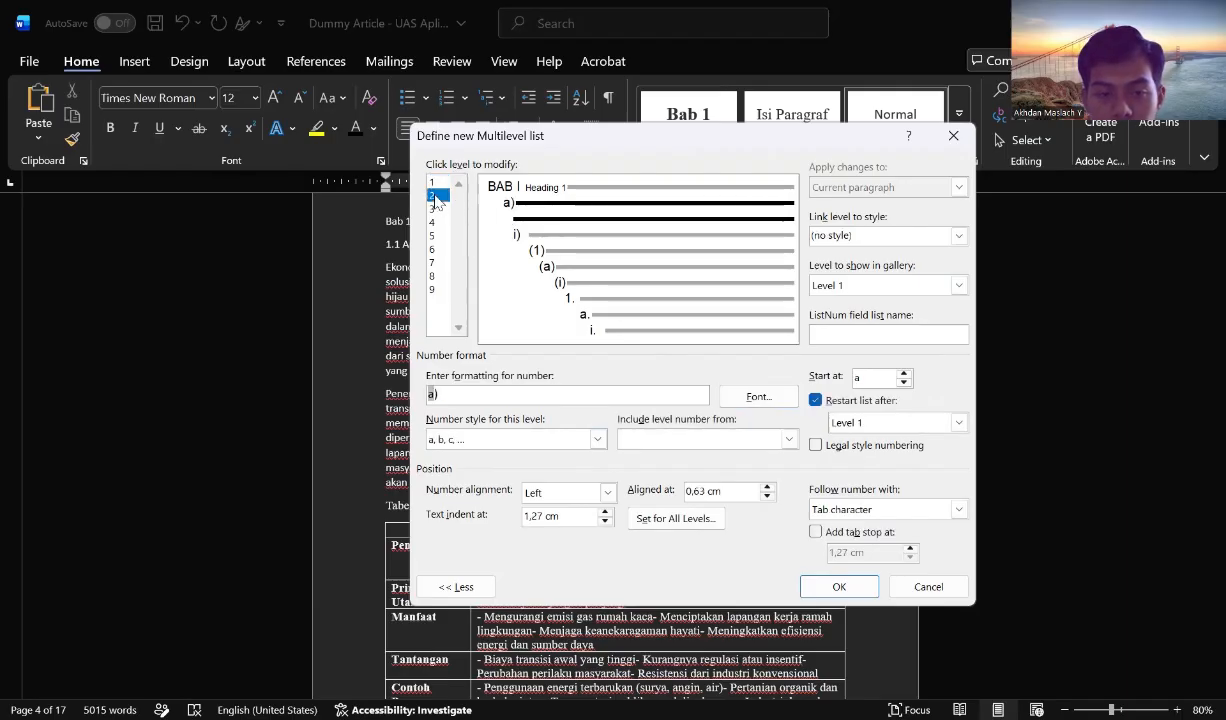
pyautogui.click(925, 233)
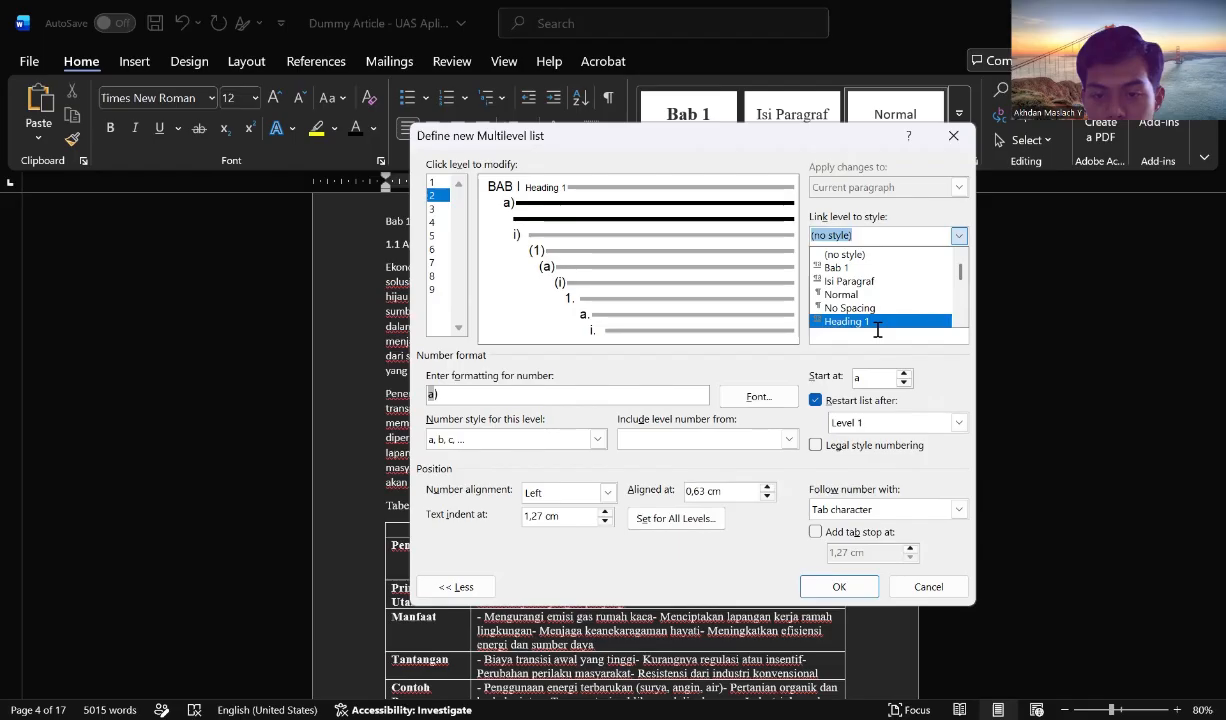
pyautogui.click(877, 330)
pyautogui.moveTo(958, 237); pyautogui.dragTo(880, 258)
pyautogui.click(878, 255)
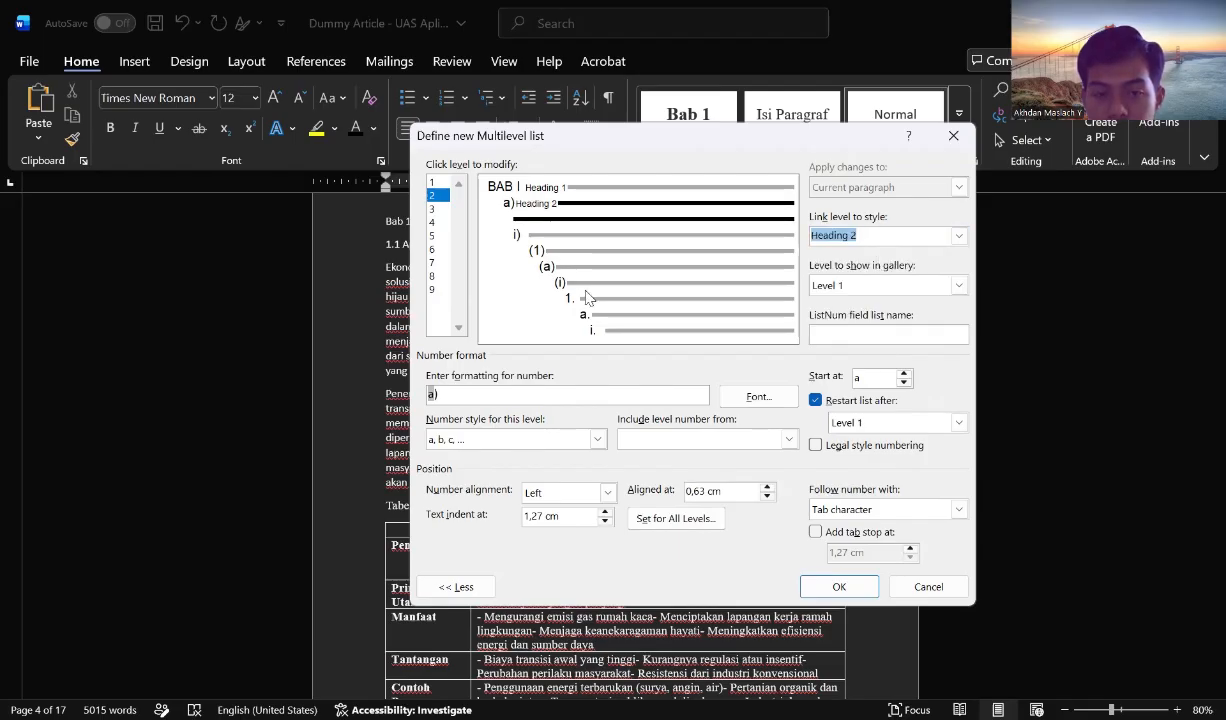
pyautogui.click(958, 286)
pyautogui.click(902, 318)
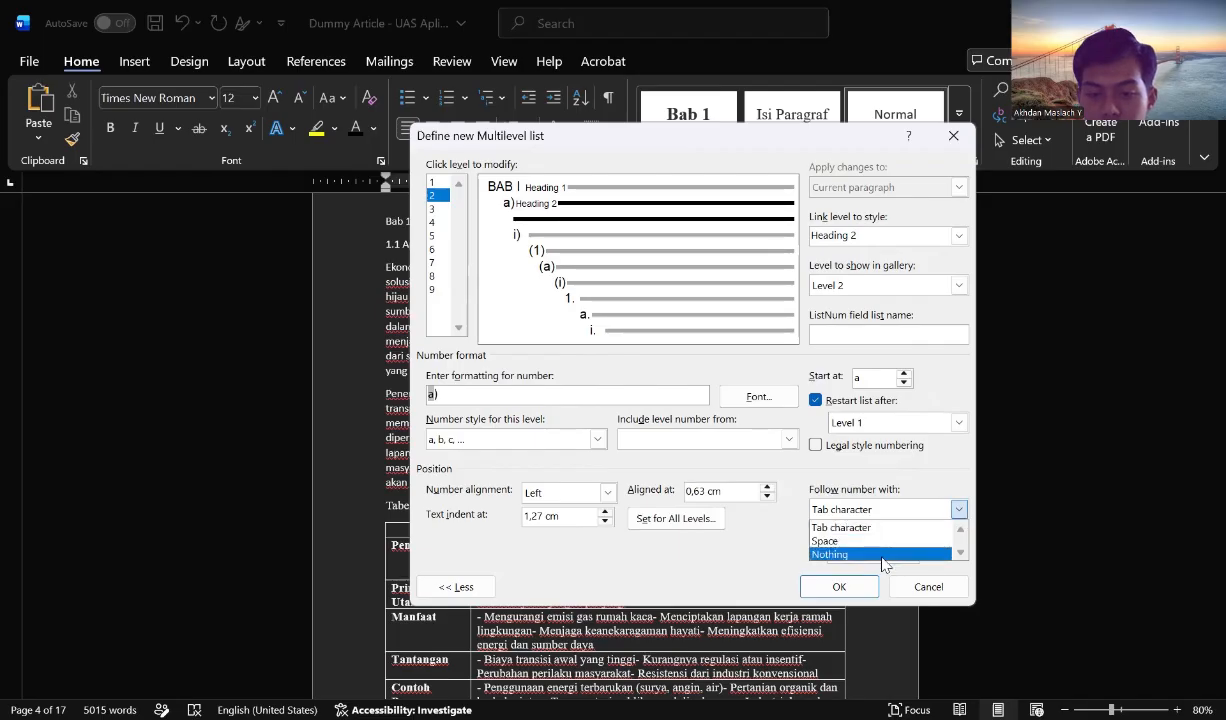
pyautogui.click(847, 541)
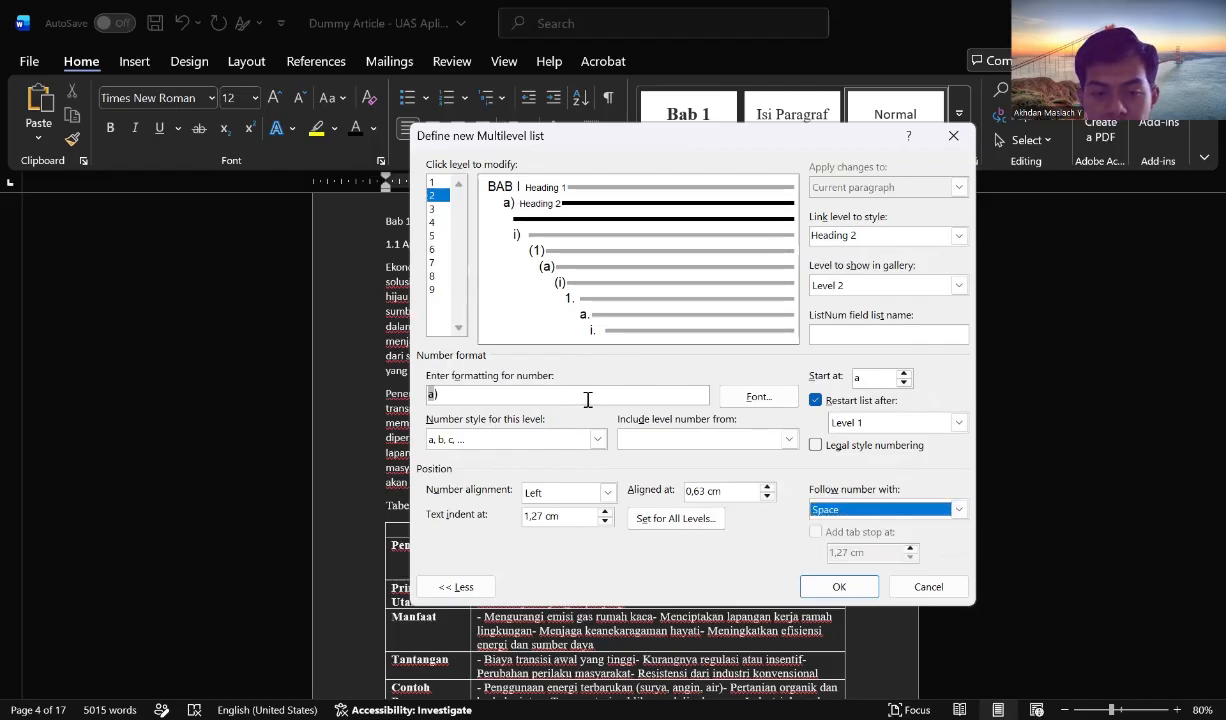
# Build the level 2 number from the Level 1 number, a period and a 1, 2, 3 number, using legal style numbering.
pyautogui.press('BackSpace')
pyautogui.press('BackSpace')
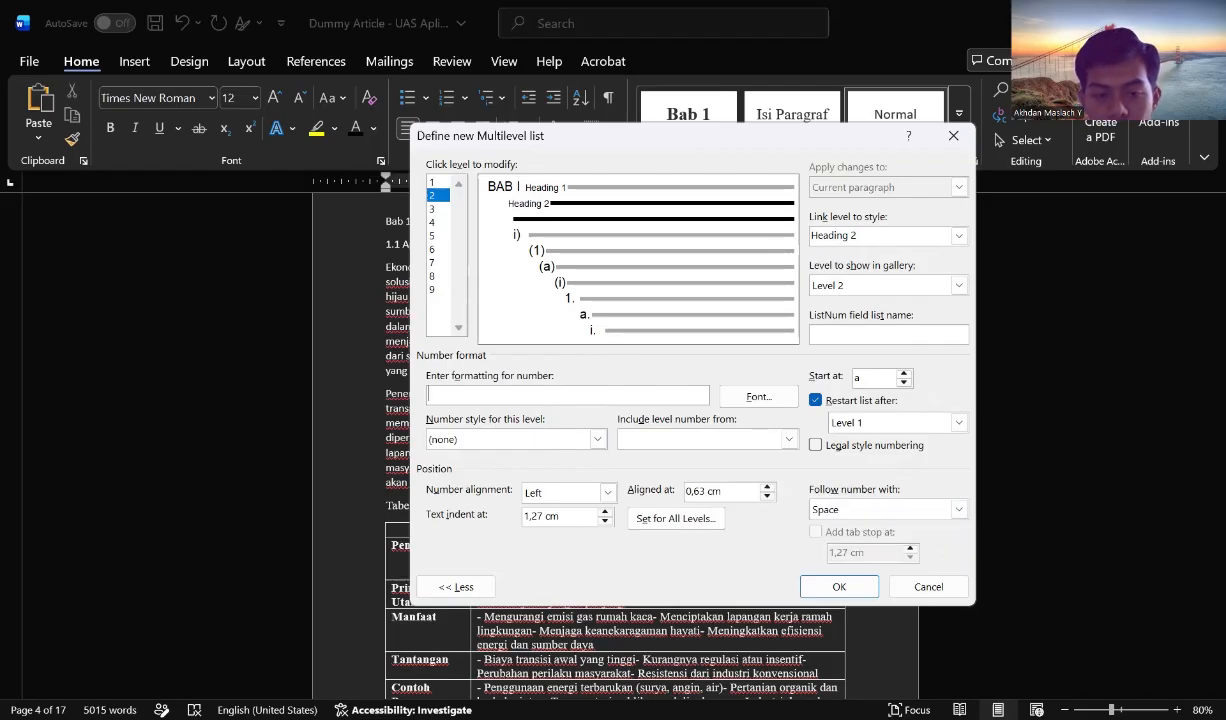
pyautogui.click(789, 448)
pyautogui.click(752, 465)
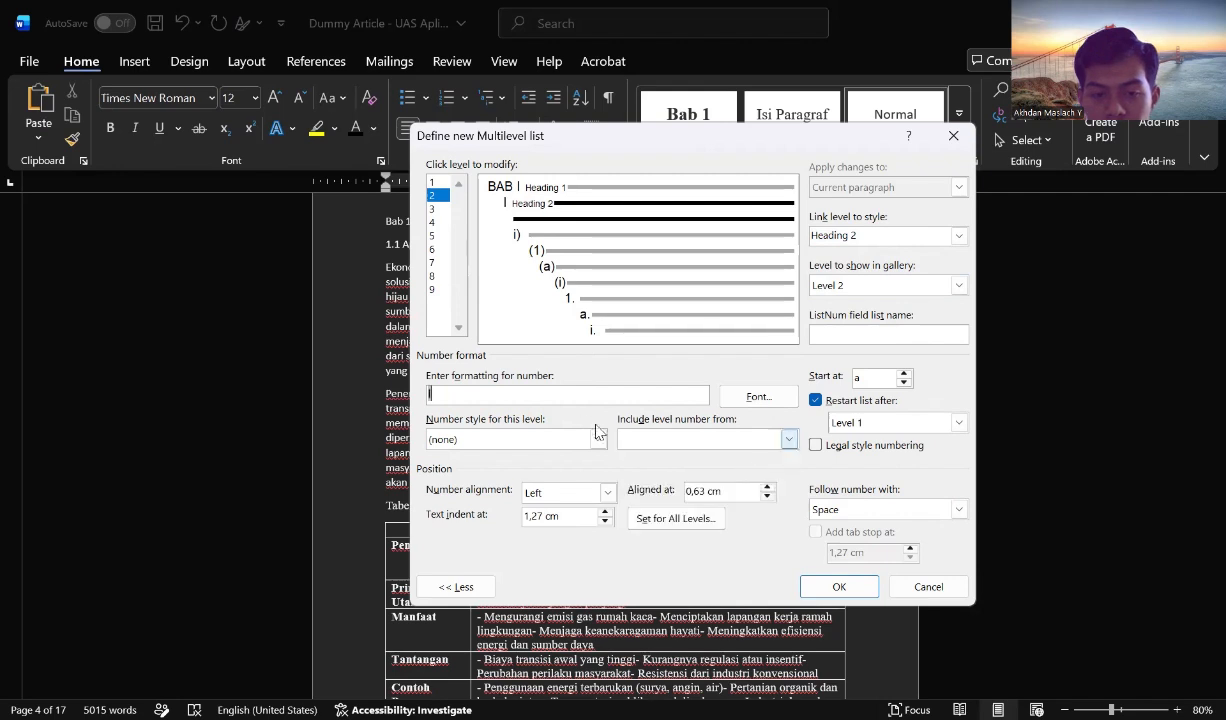
pyautogui.click(560, 397)
pyautogui.write('.')
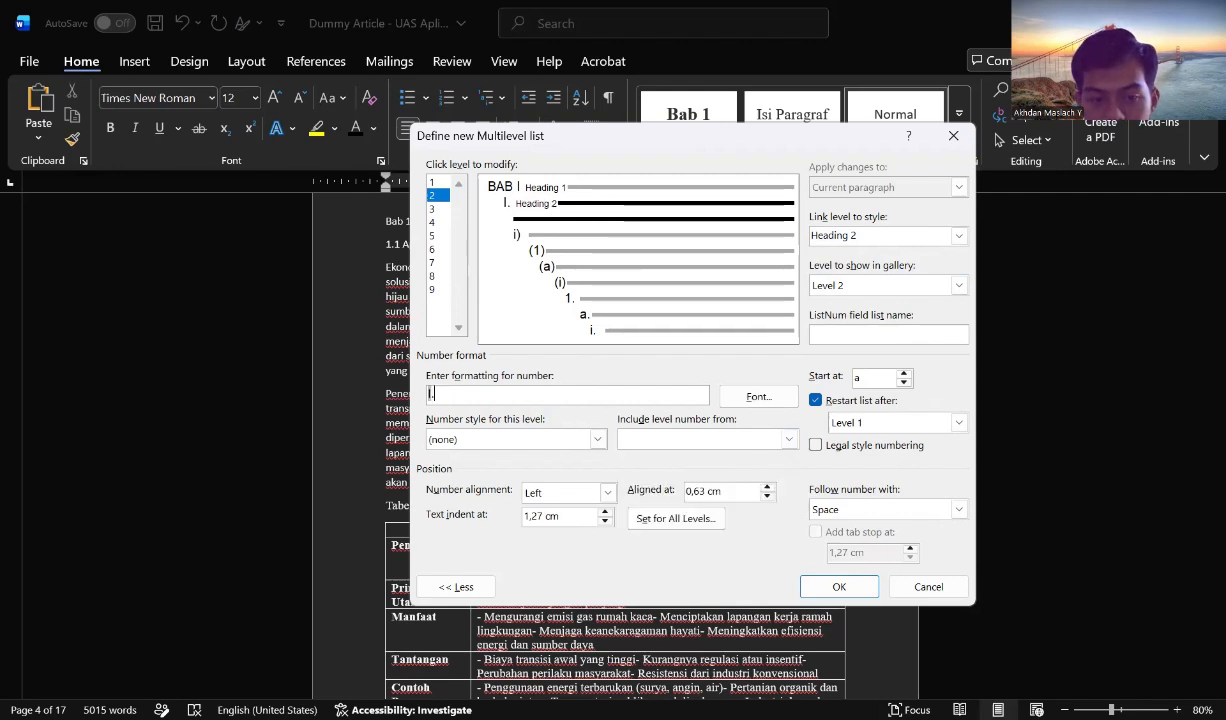
pyautogui.click(540, 438)
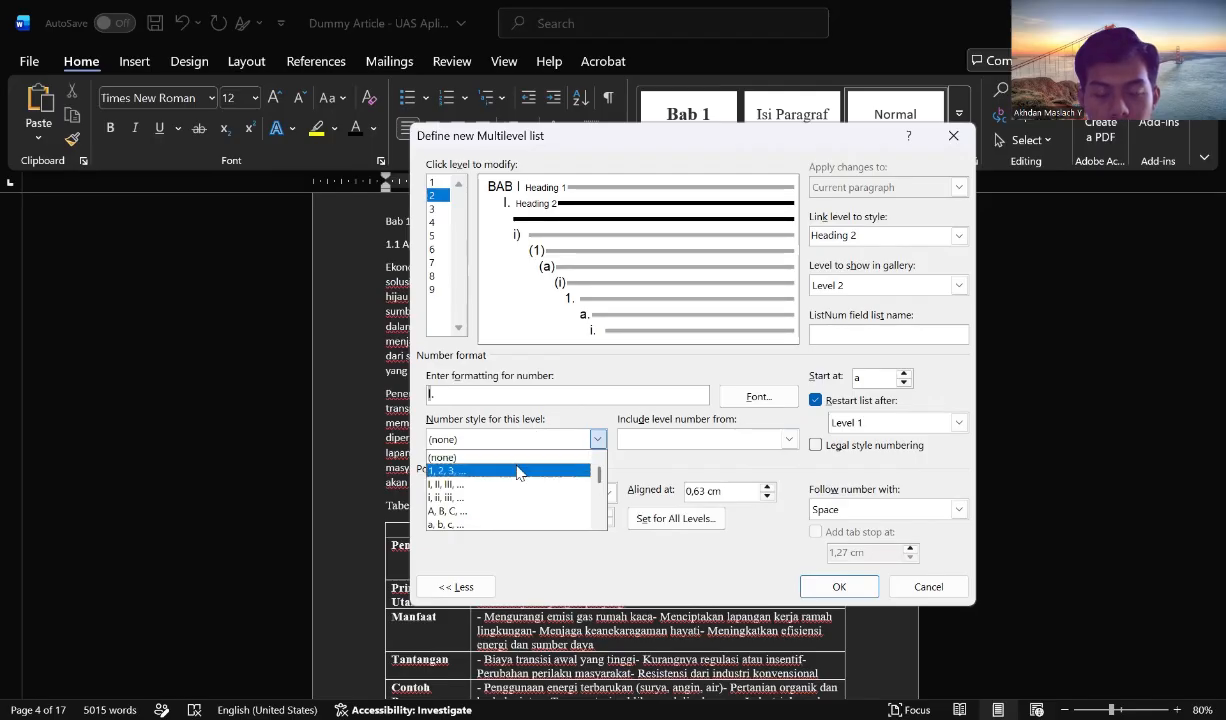
pyautogui.click(517, 470)
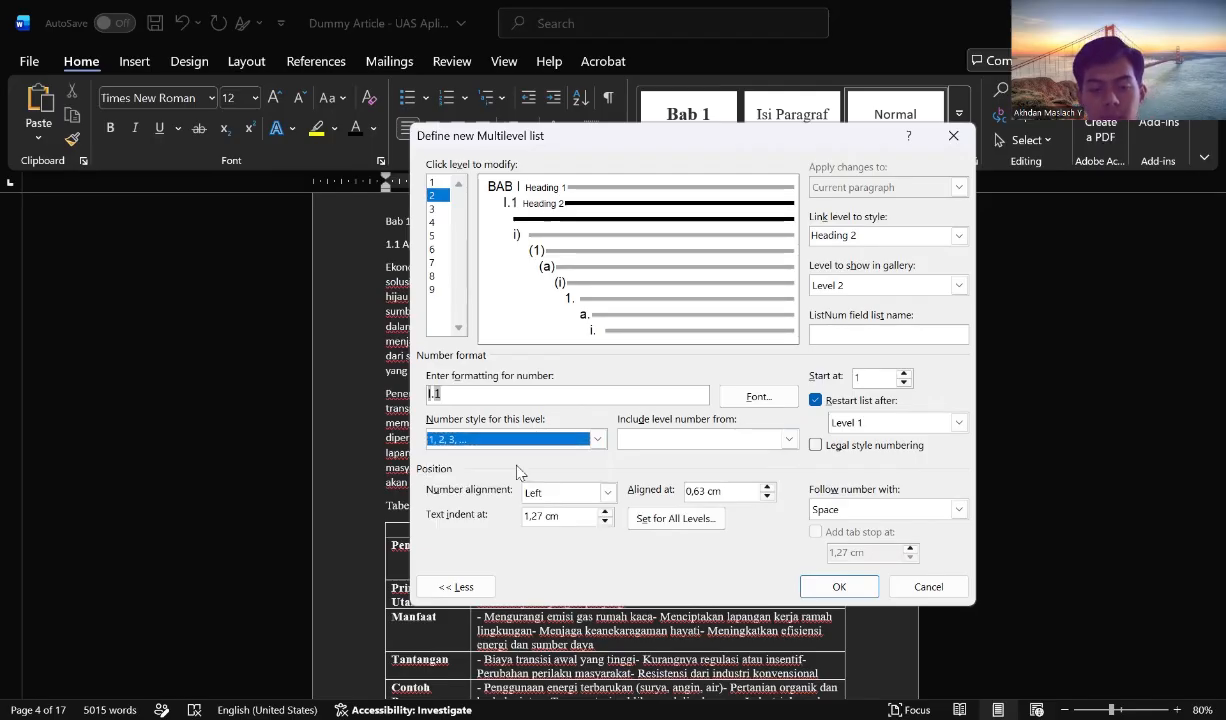
pyautogui.click(459, 393)
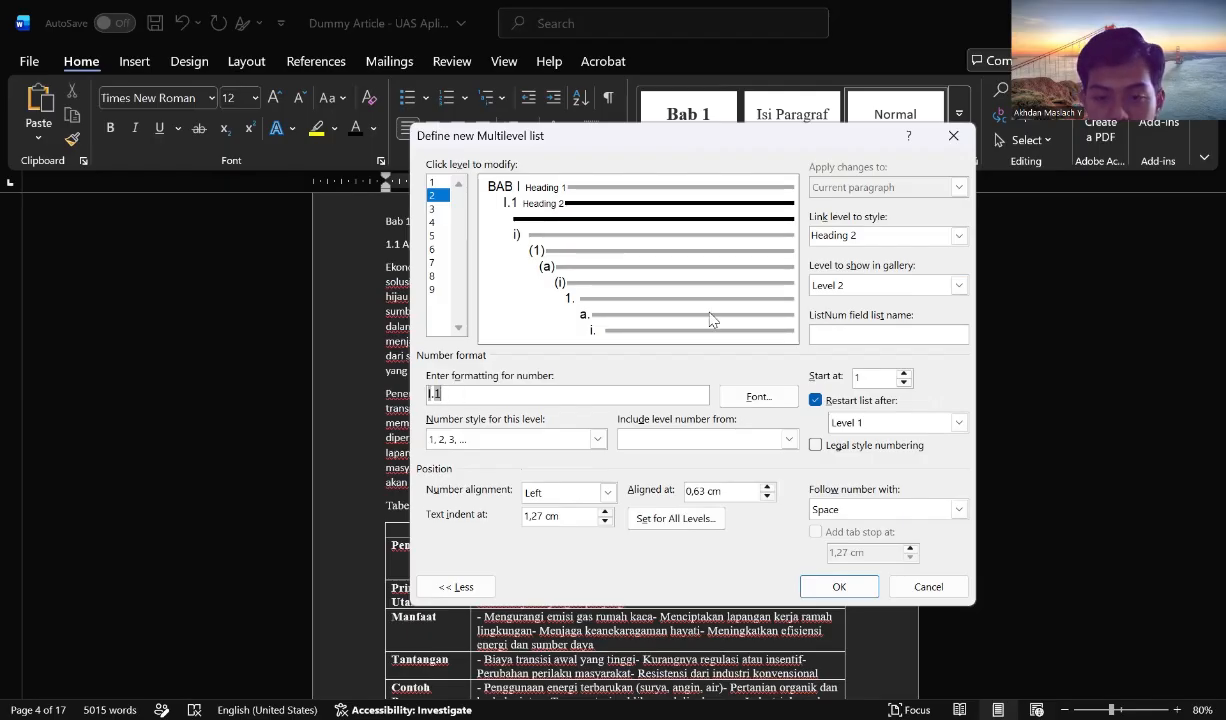
pyautogui.click(817, 446)
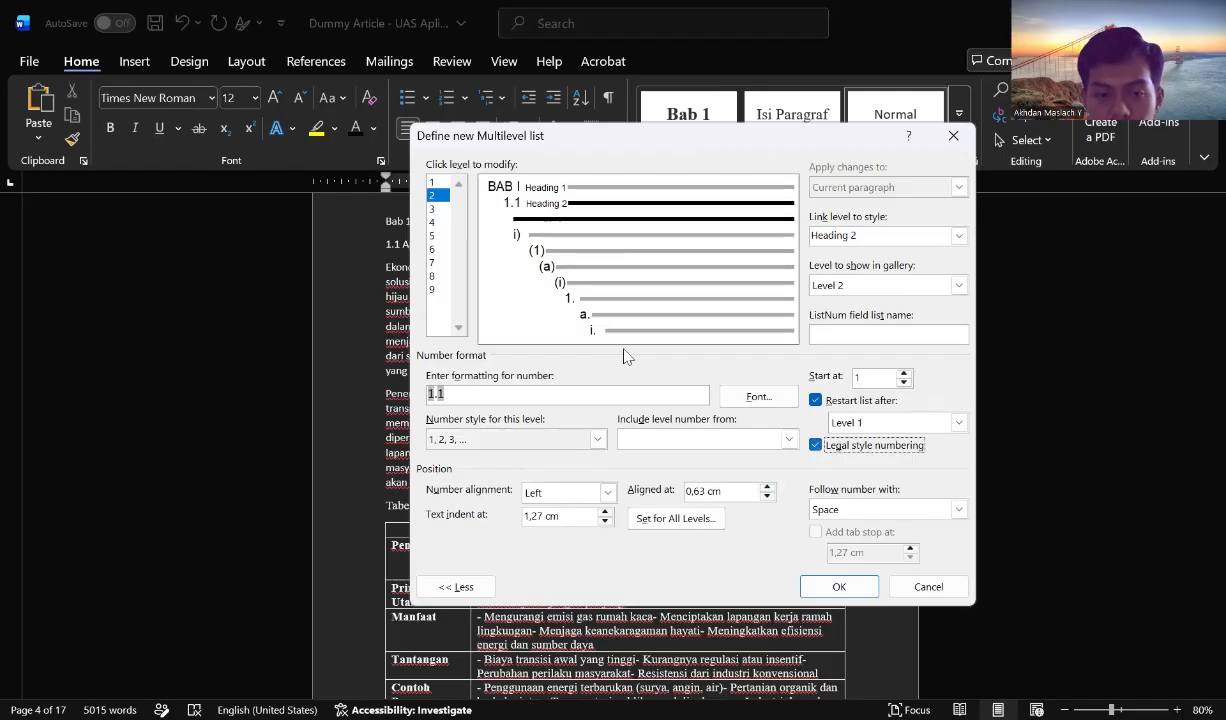
# Link level 3 of the multilevel list to the Heading 3 style.
pyautogui.click(437, 210)
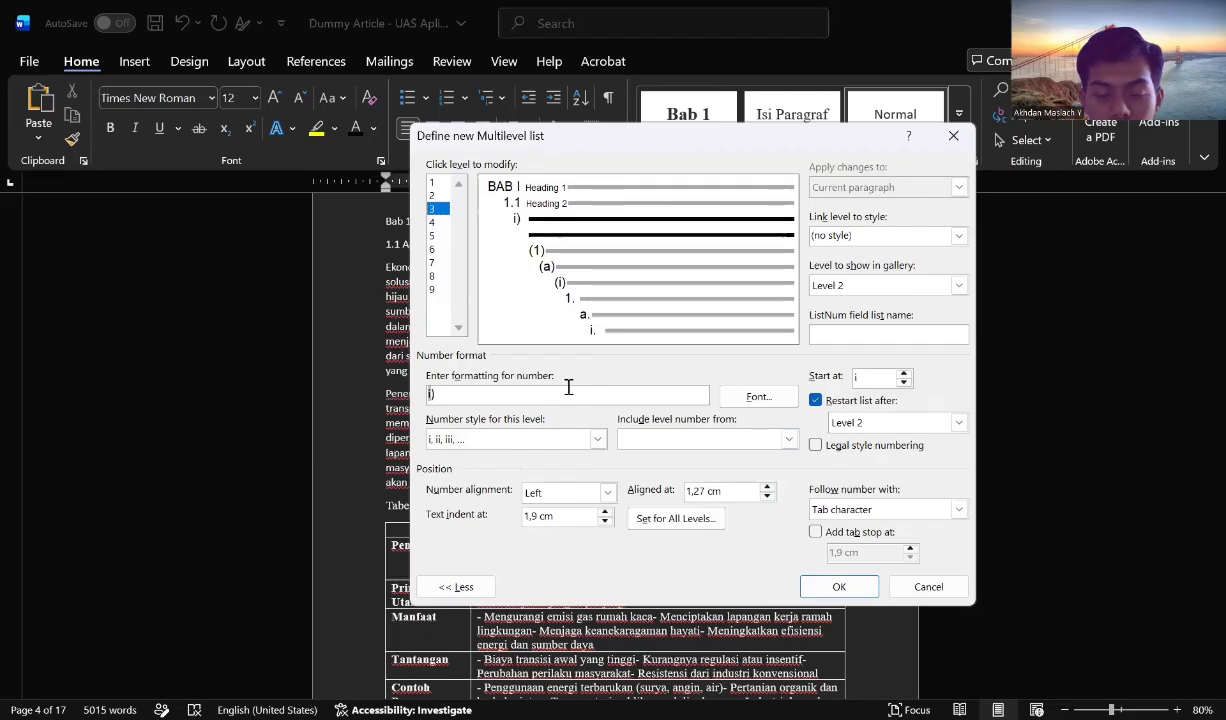
pyautogui.click(958, 238)
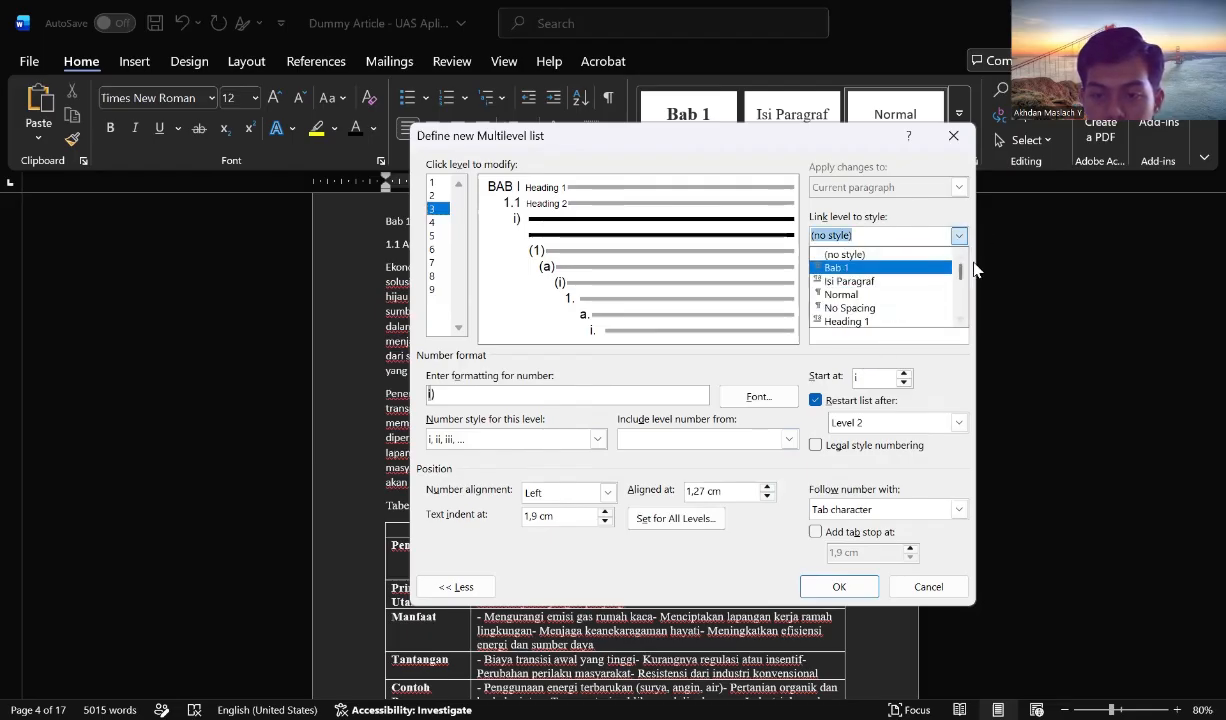
pyautogui.moveTo(961, 270); pyautogui.dragTo(960, 281)
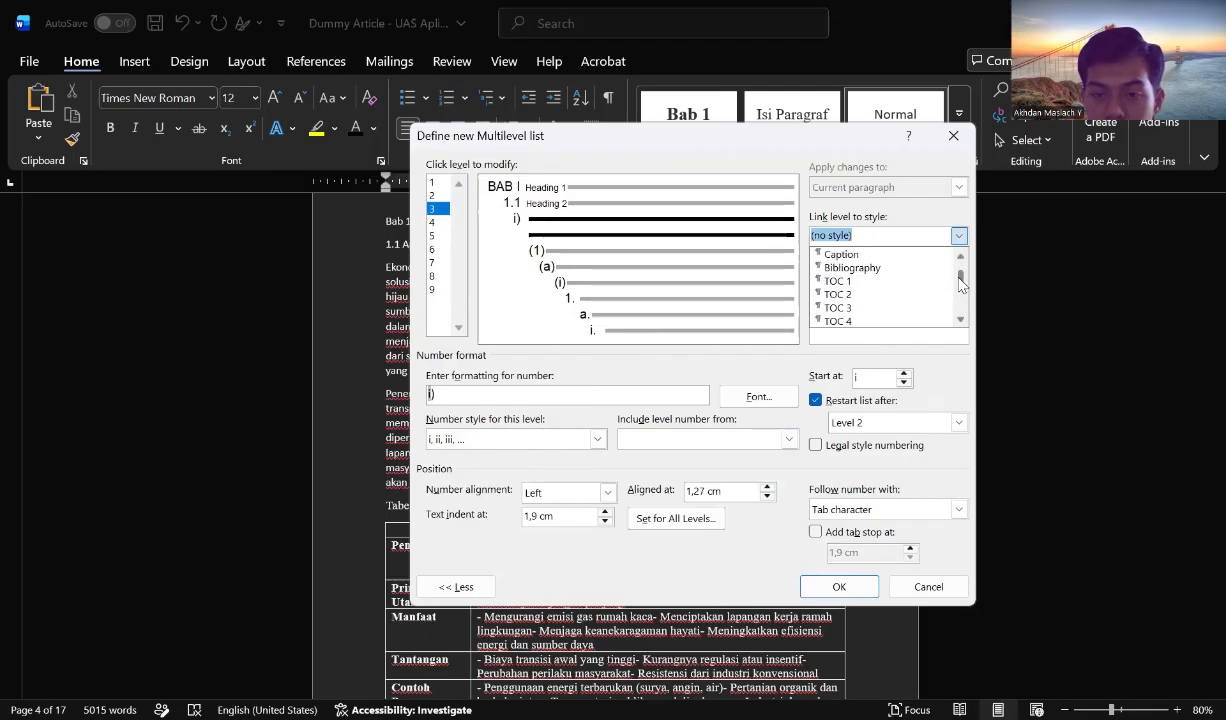
pyautogui.click(875, 308)
pyautogui.click(825, 288)
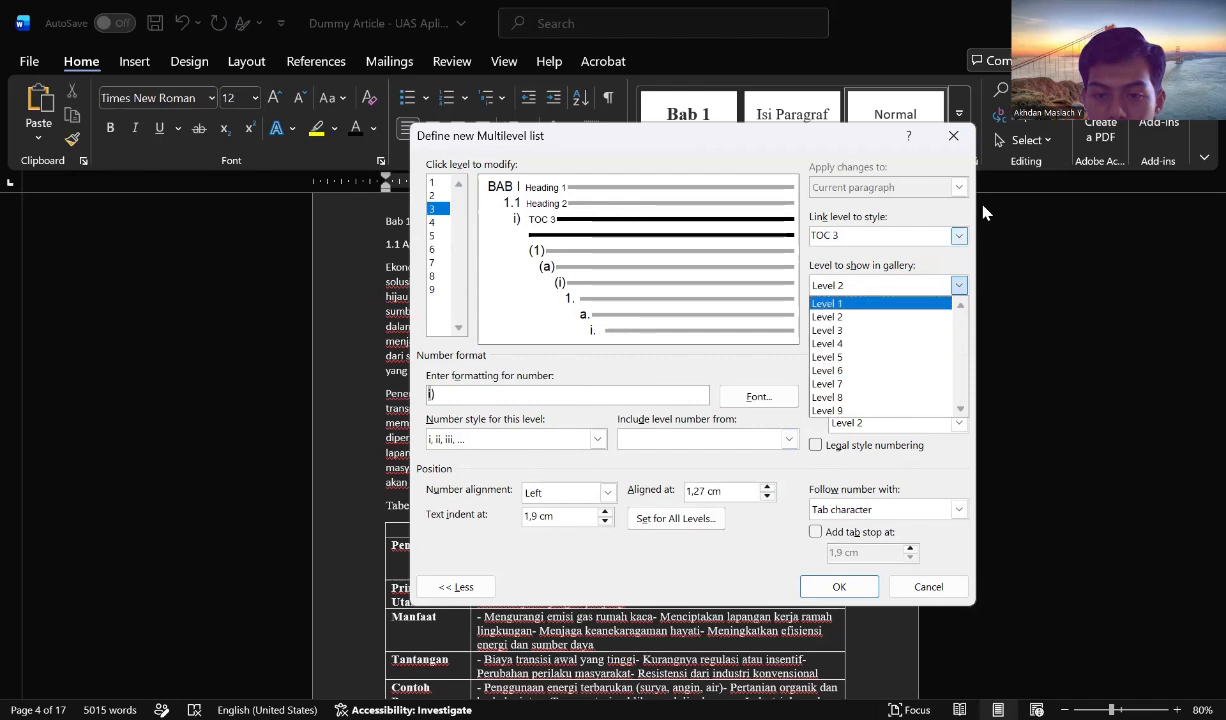
pyautogui.click(959, 238)
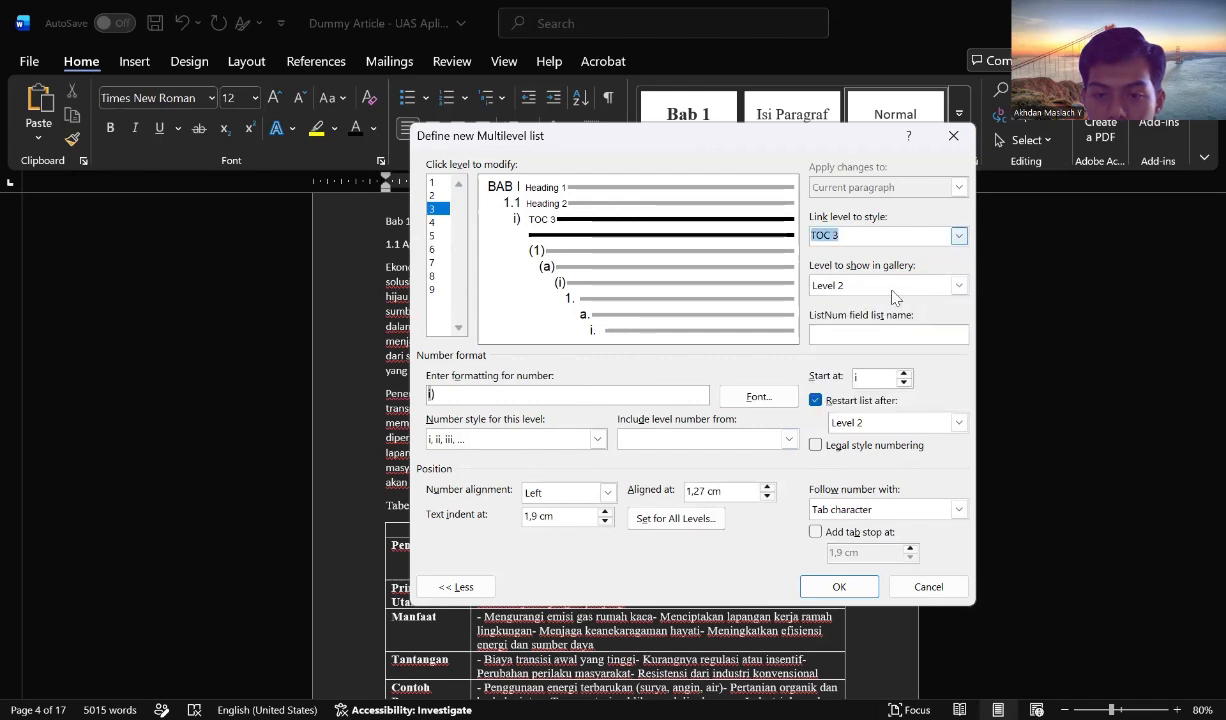
pyautogui.moveTo(960, 269); pyautogui.dragTo(961, 256)
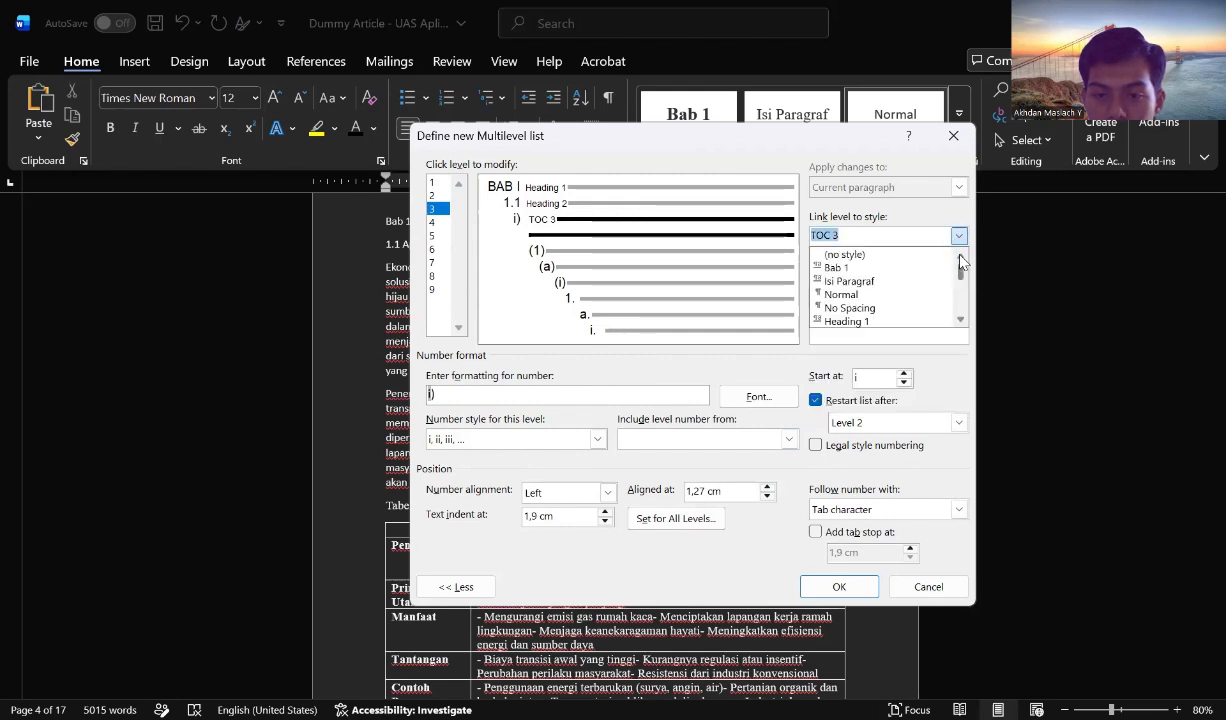
pyautogui.scroll(-2, 921, 268)
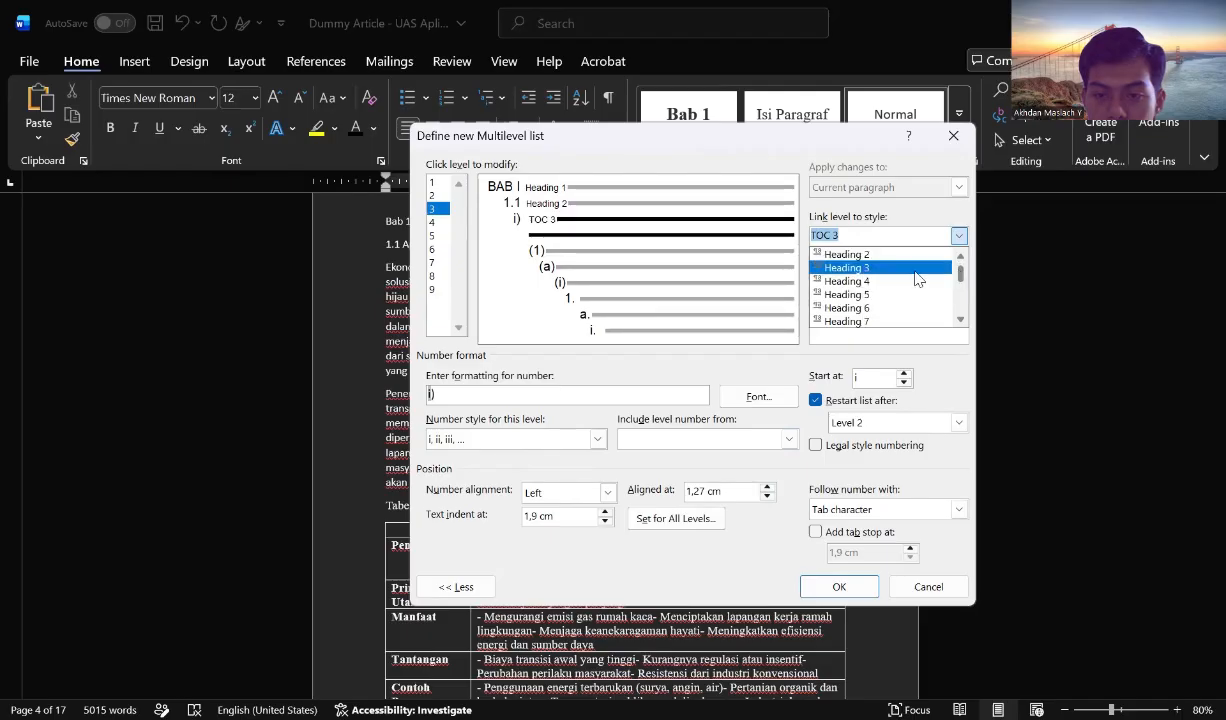
pyautogui.click(917, 269)
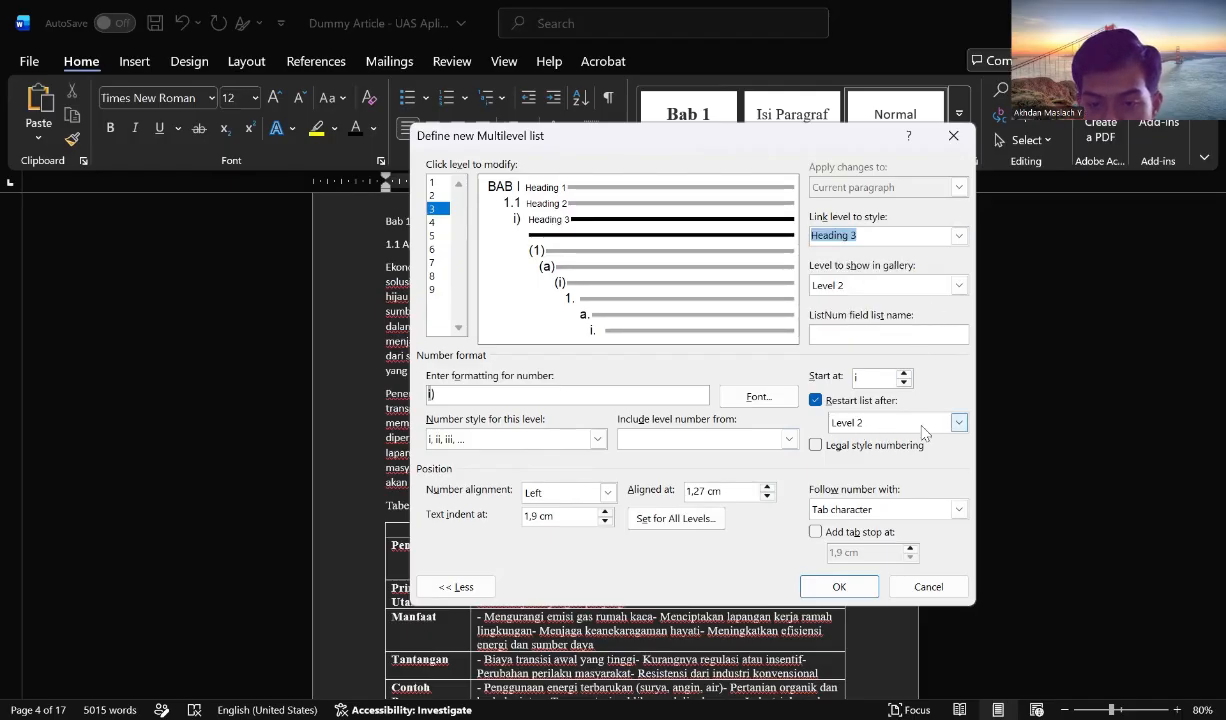
# Restart the level 3 numbering after Level 2 and follow its number with a space.
pyautogui.click(958, 422)
pyautogui.click(855, 451)
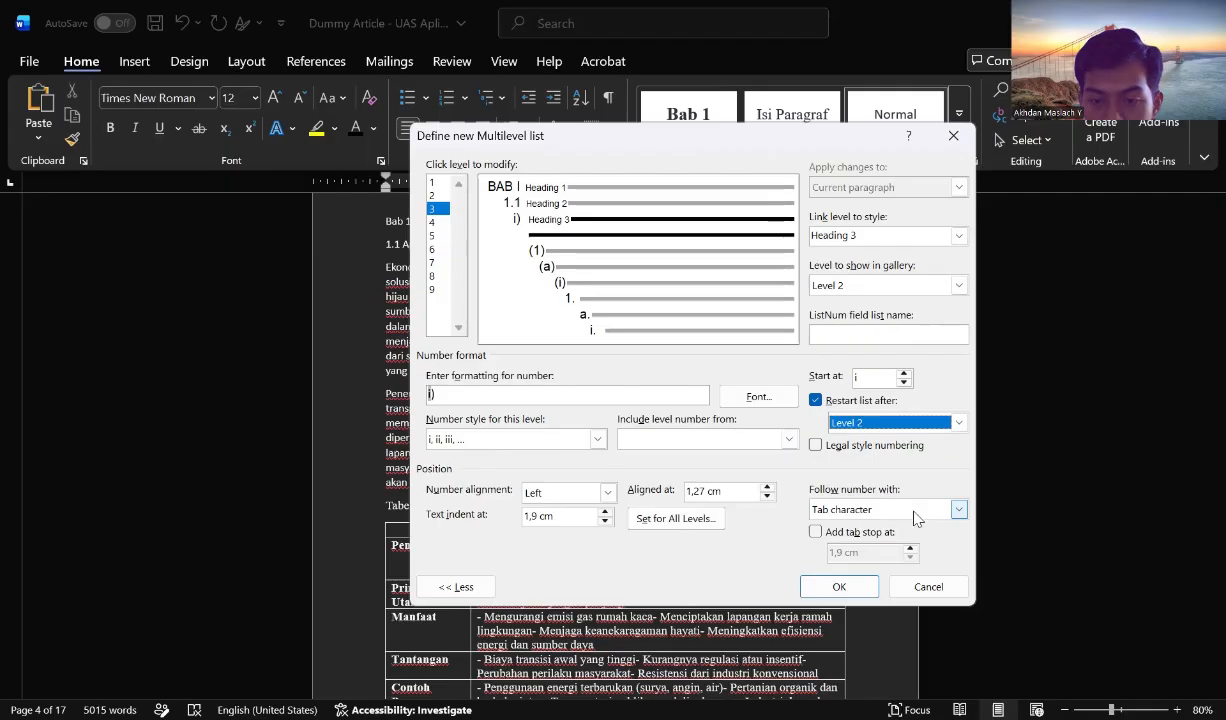
pyautogui.click(913, 512)
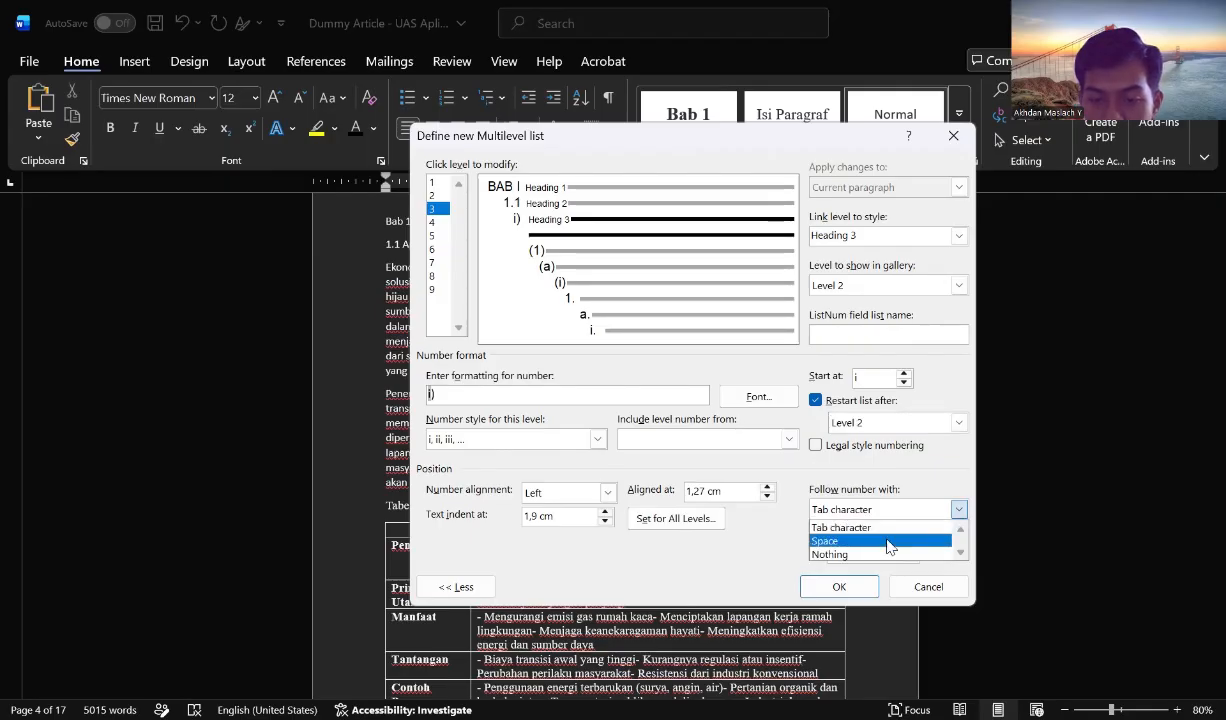
pyautogui.click(888, 541)
# Rebuild the level 3 number from the Level 1 and Level 2 numbers and a 1, 2, 3 number, separated by periods.
pyautogui.click(583, 392)
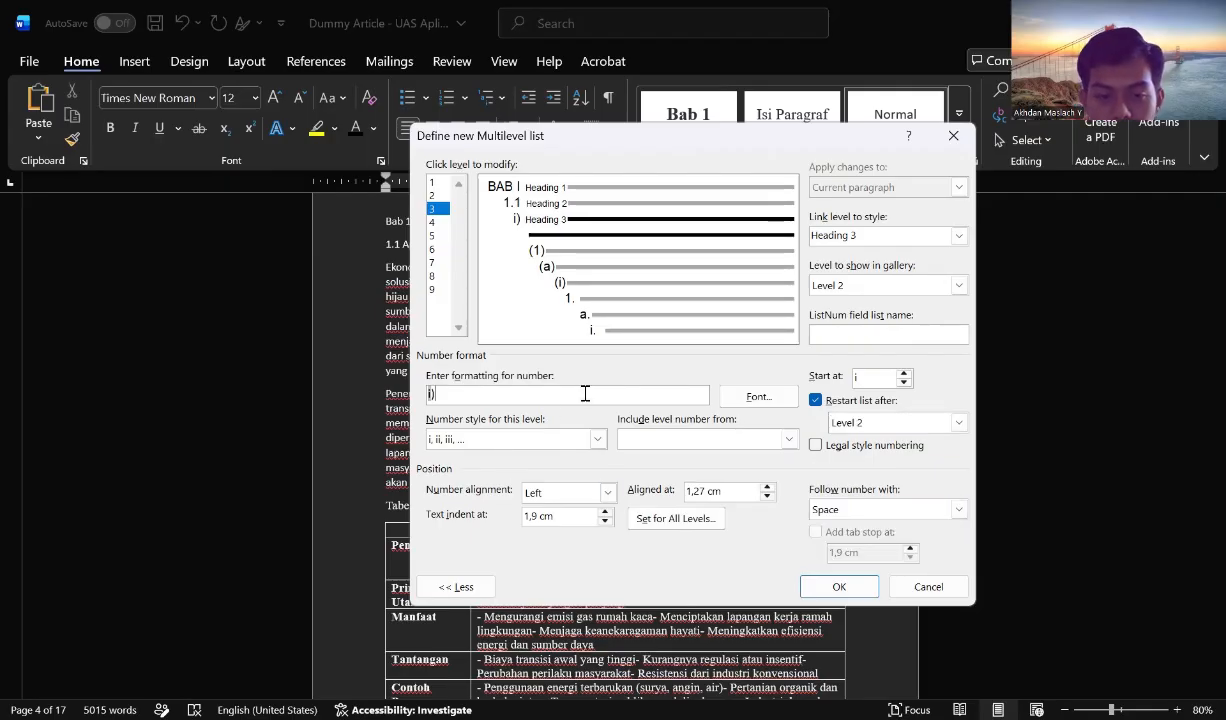
pyautogui.press('BackSpace')
pyautogui.press('BackSpace')
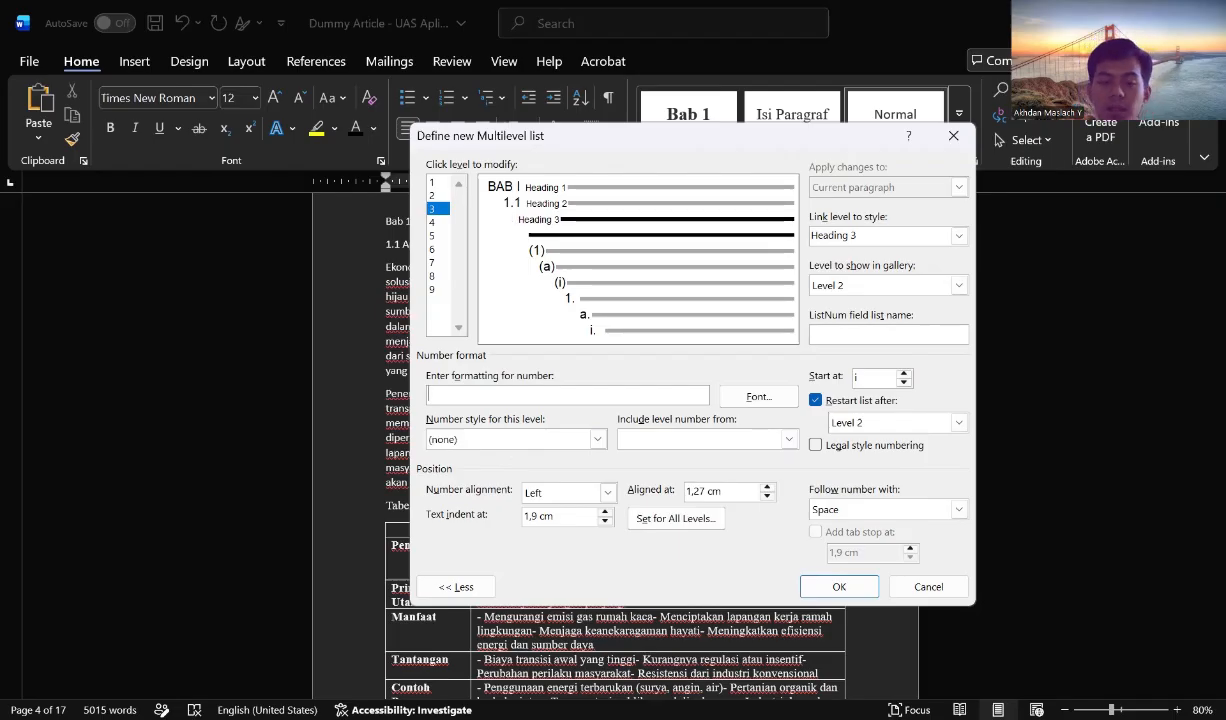
pyautogui.click(771, 447)
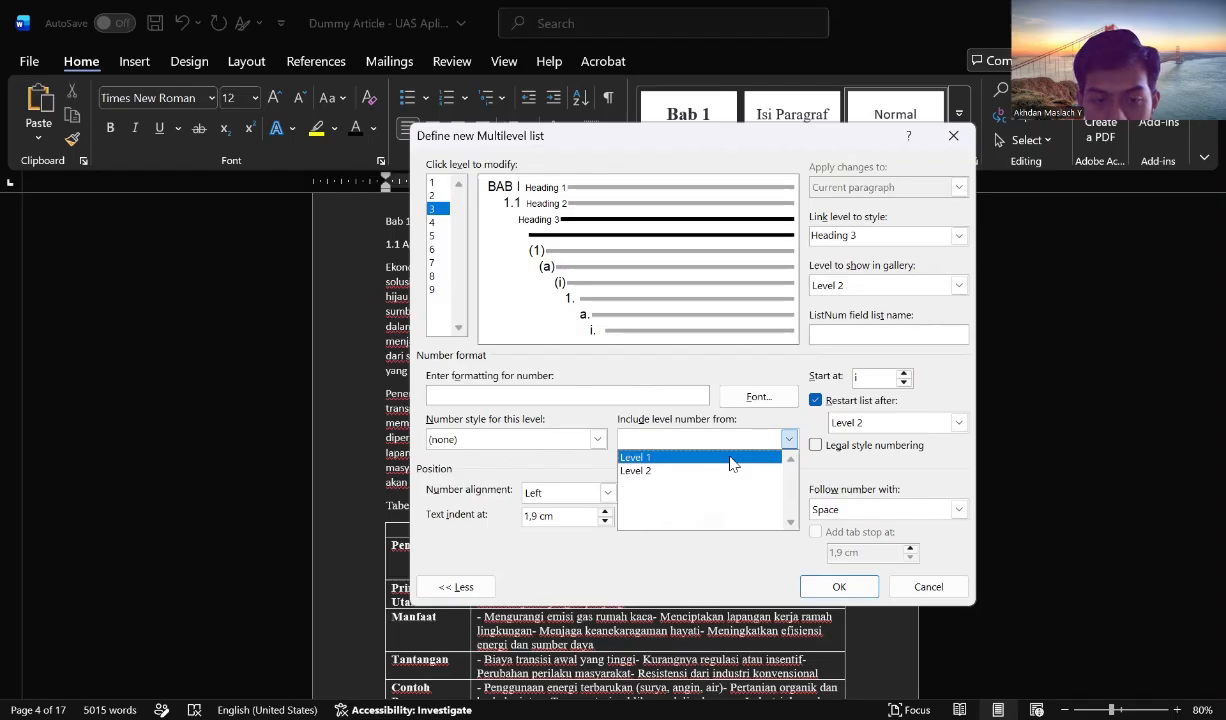
pyautogui.click(665, 455)
pyautogui.write('.')
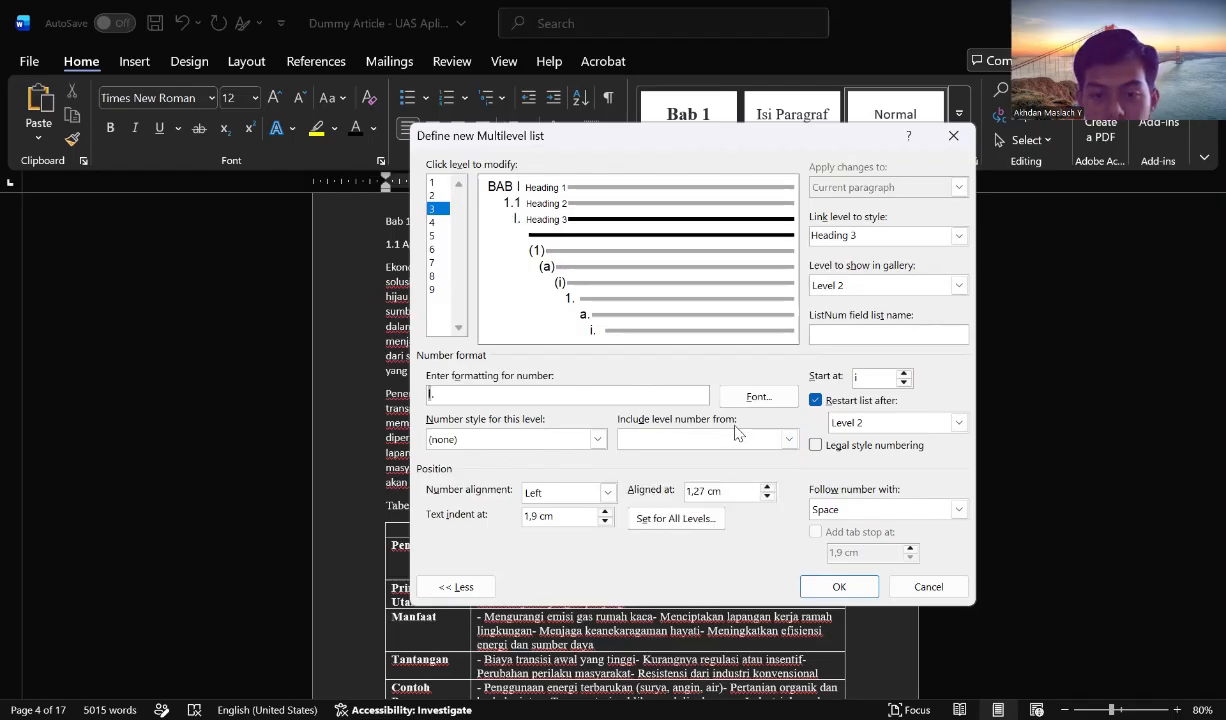
pyautogui.click(776, 445)
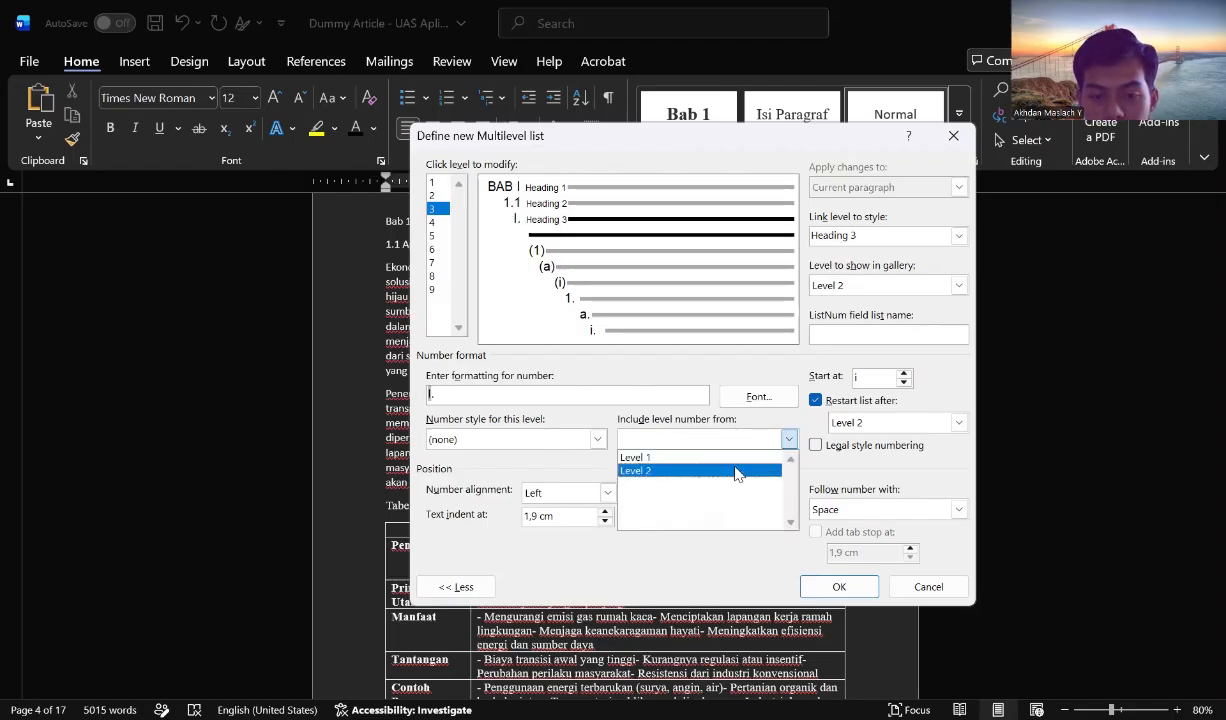
pyautogui.click(736, 470)
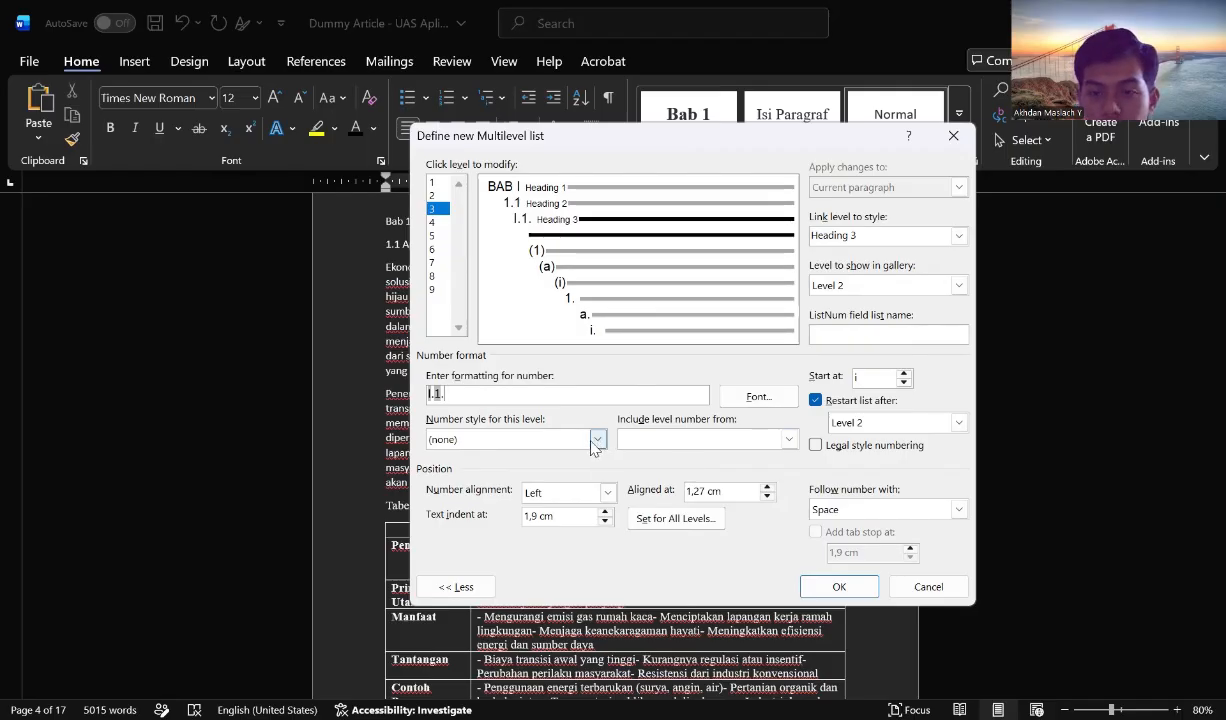
pyautogui.click(597, 441)
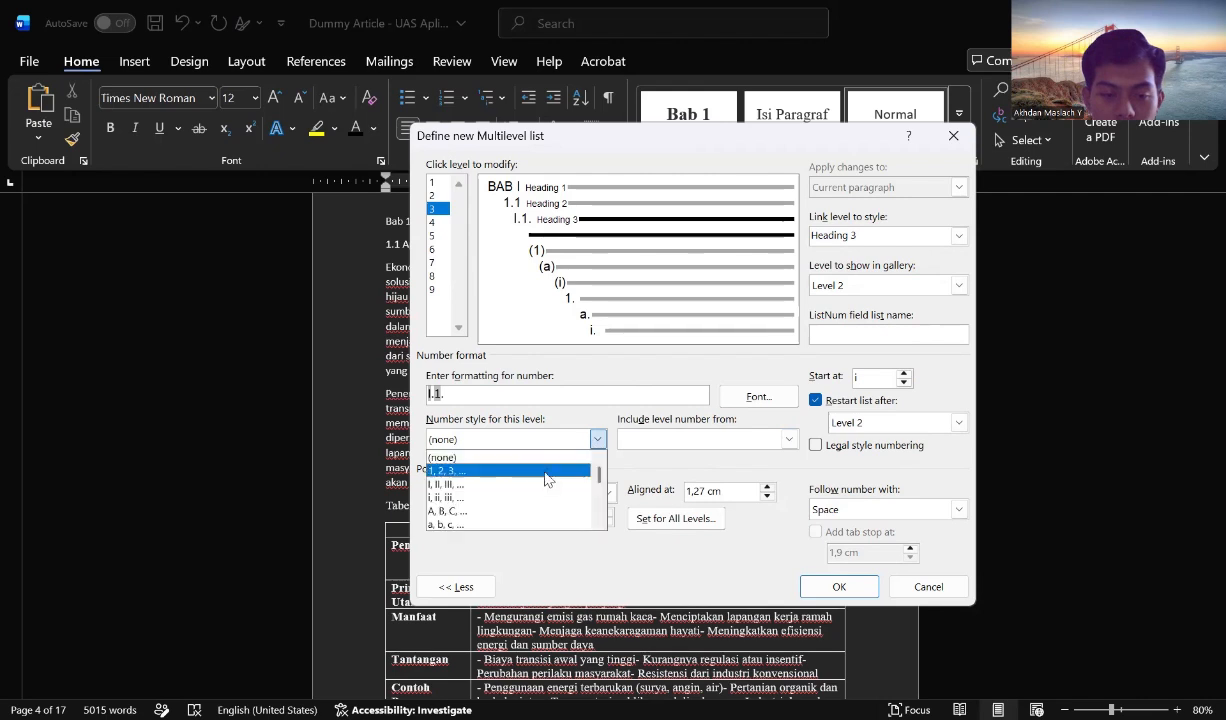
pyautogui.click(541, 476)
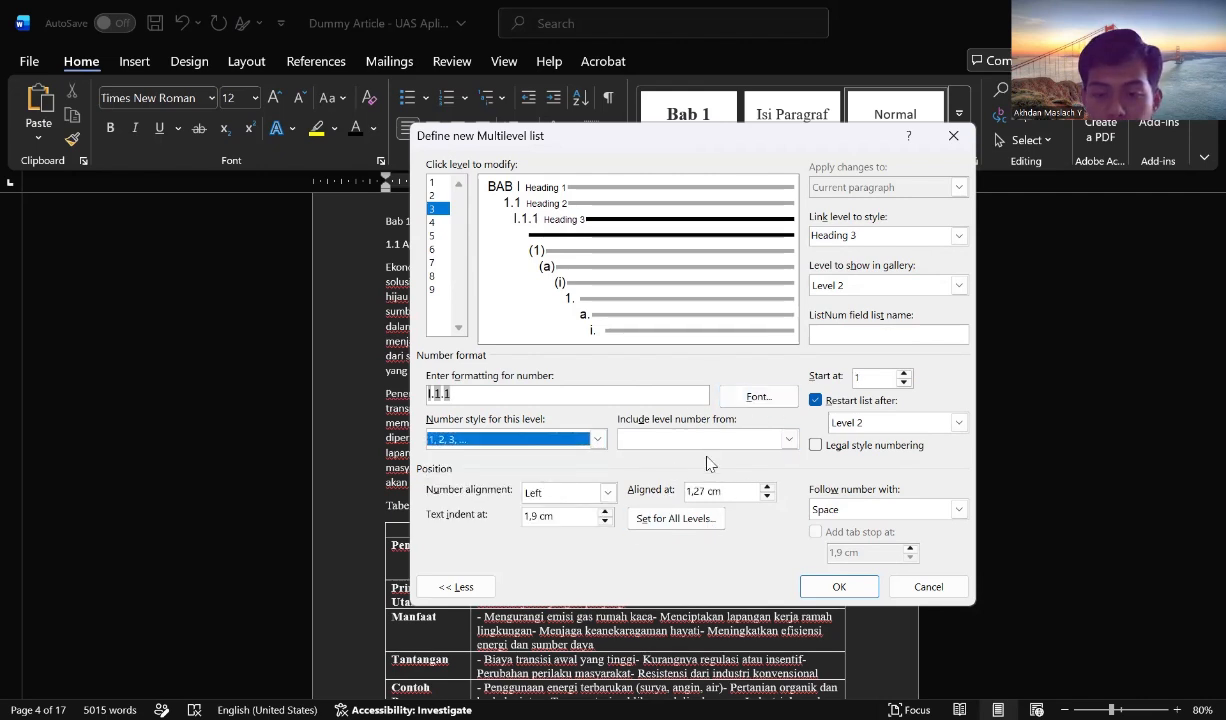
# Format the level 1 number in Times New Roman, Bold, size 14, with black font color.
pyautogui.click(432, 182)
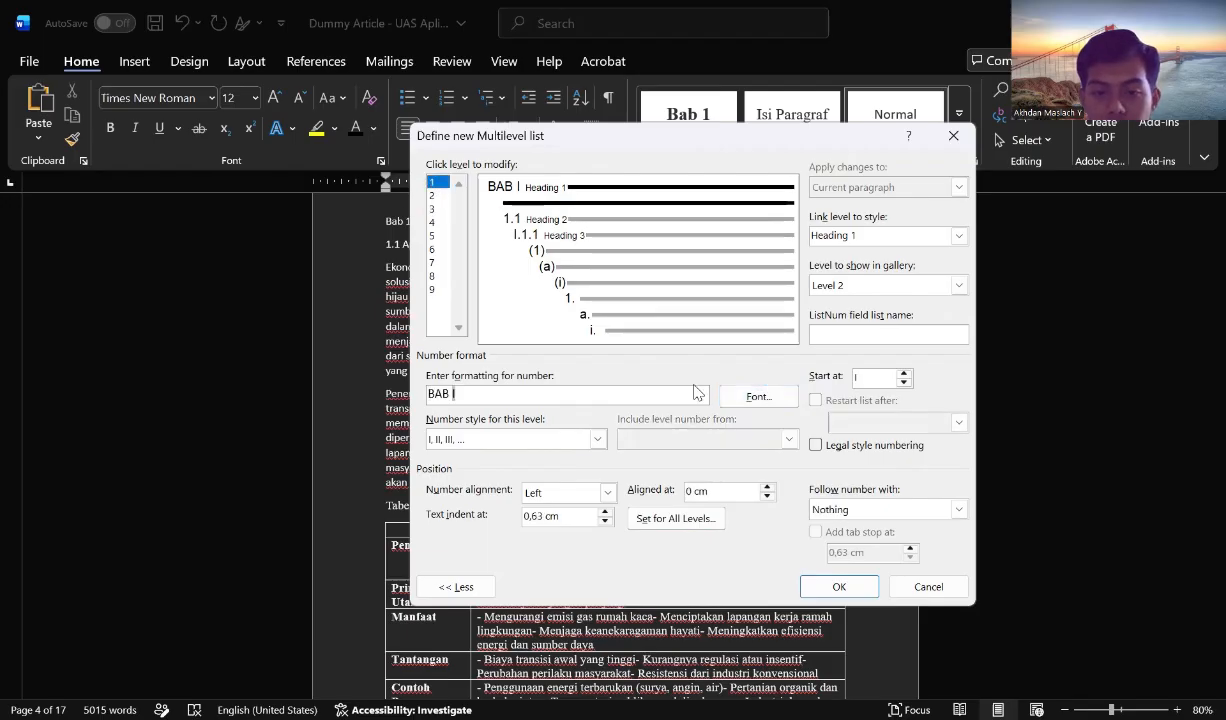
pyautogui.click(750, 397)
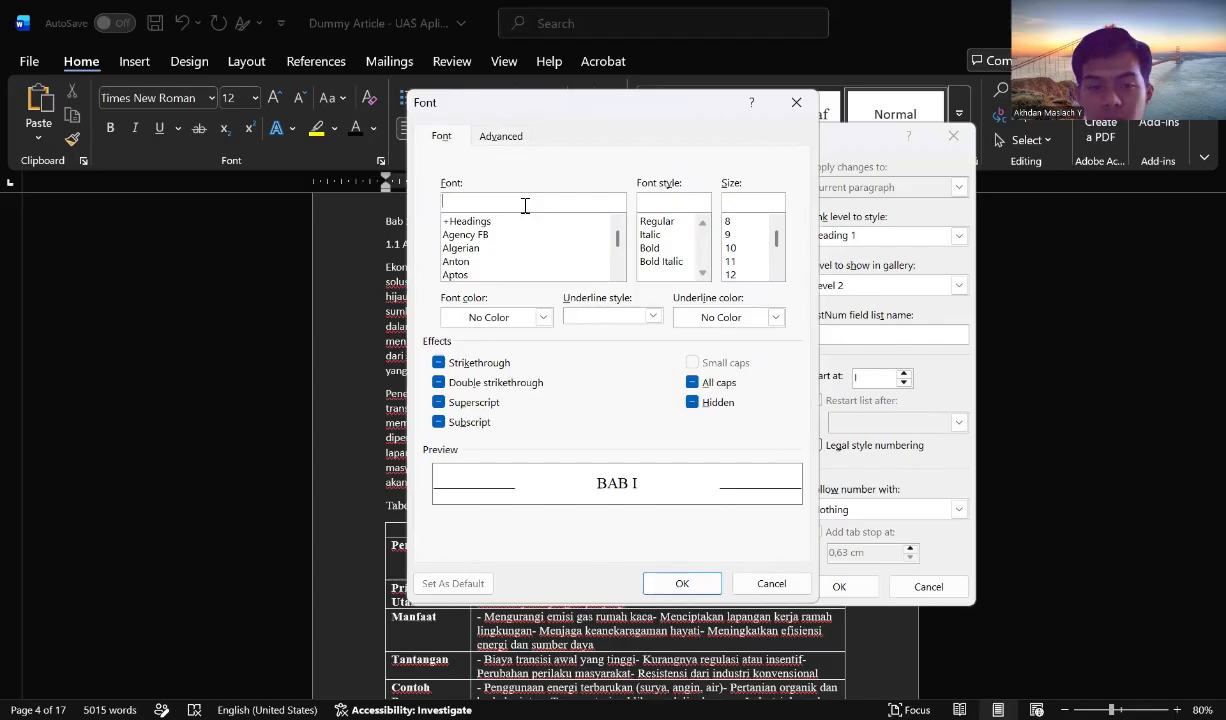
pyautogui.write('ti')
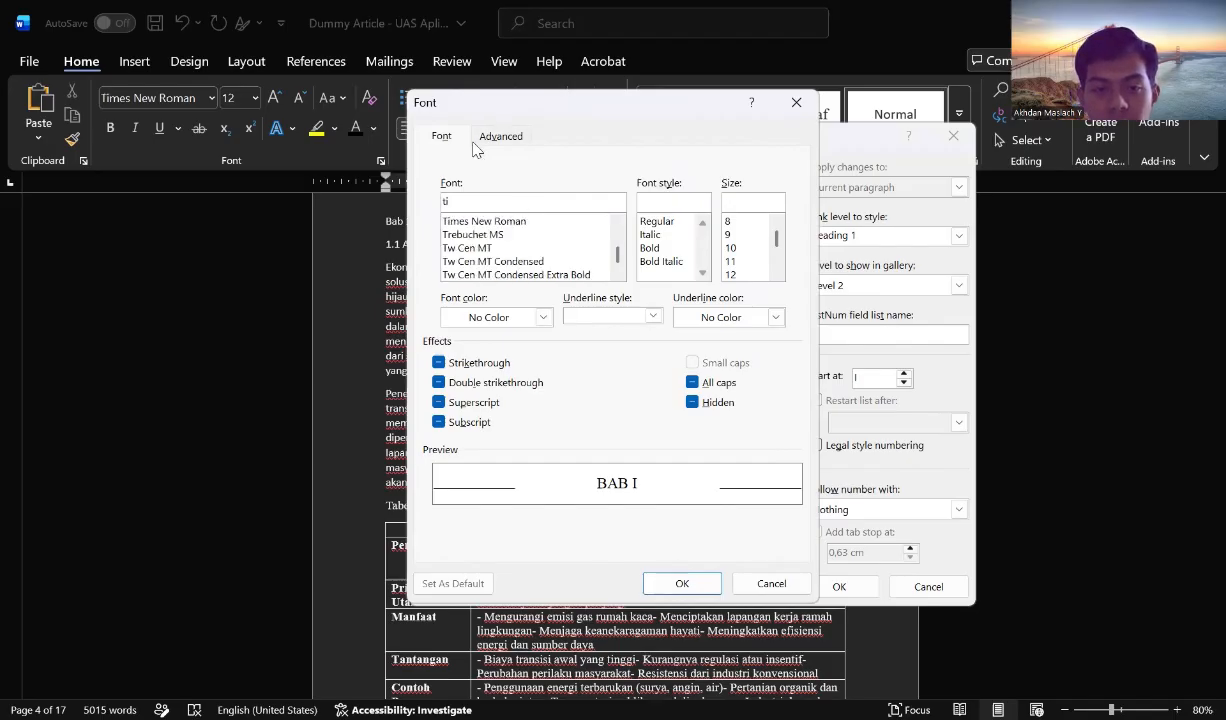
pyautogui.click(522, 221)
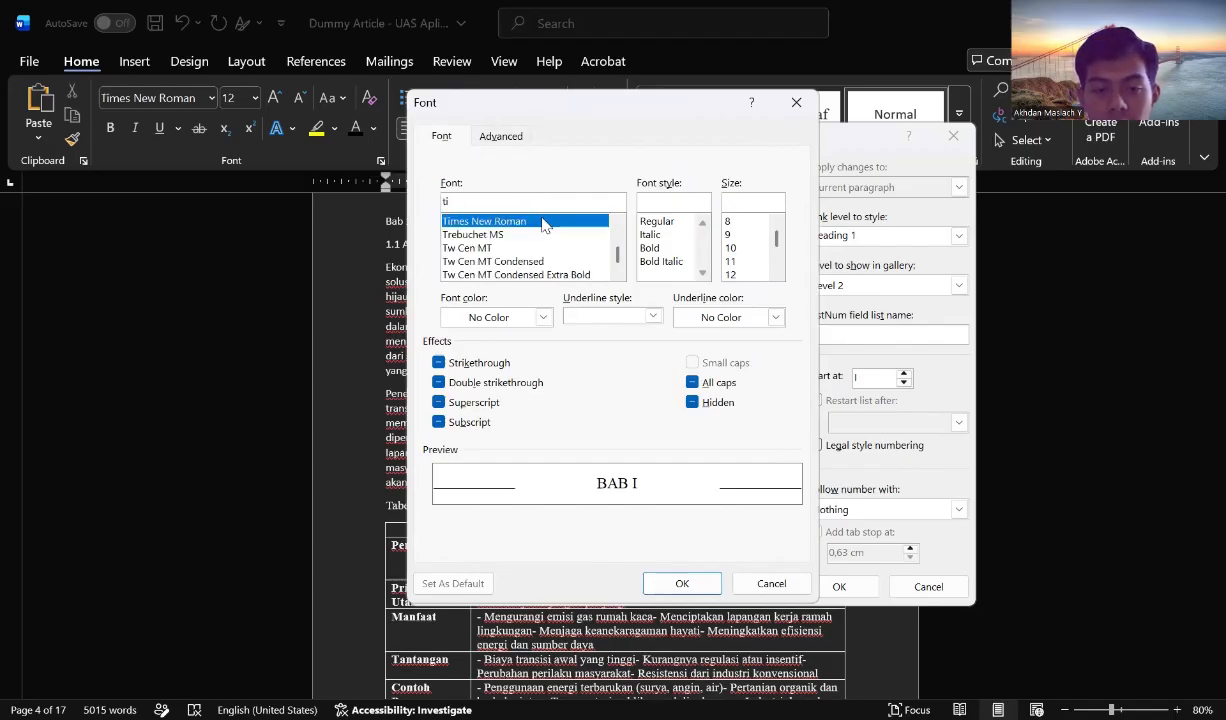
pyautogui.click(647, 248)
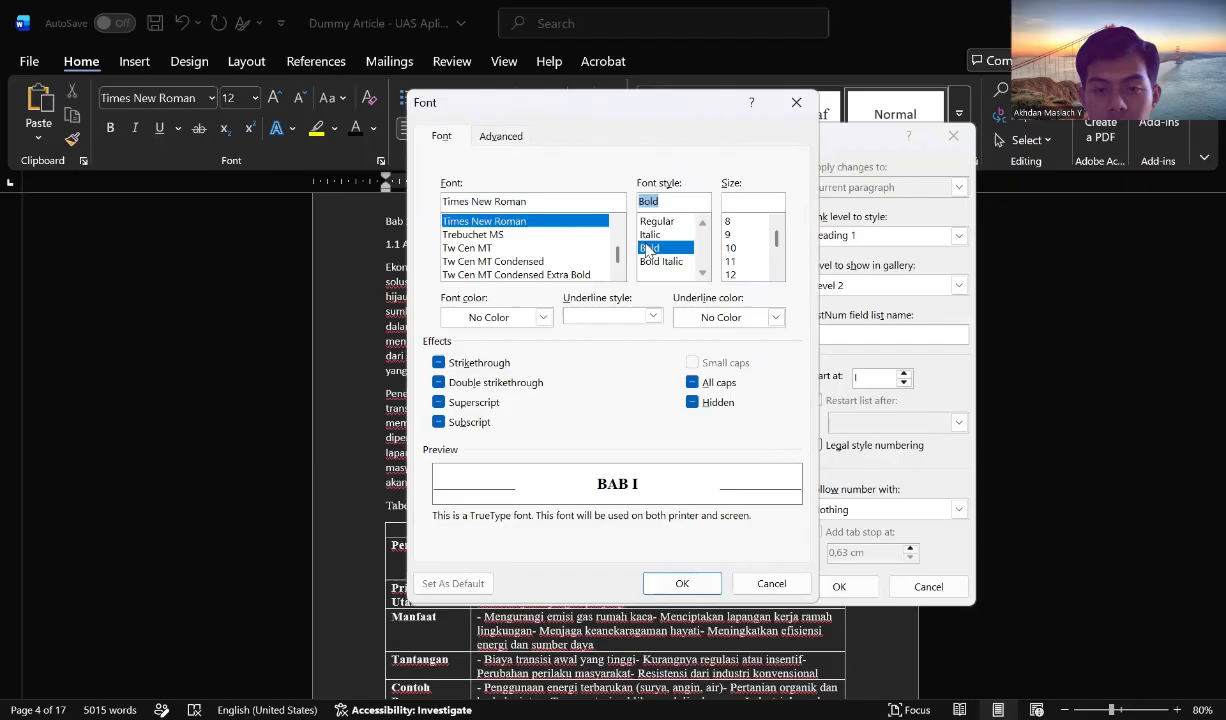
pyautogui.click(748, 200)
pyautogui.write('14')
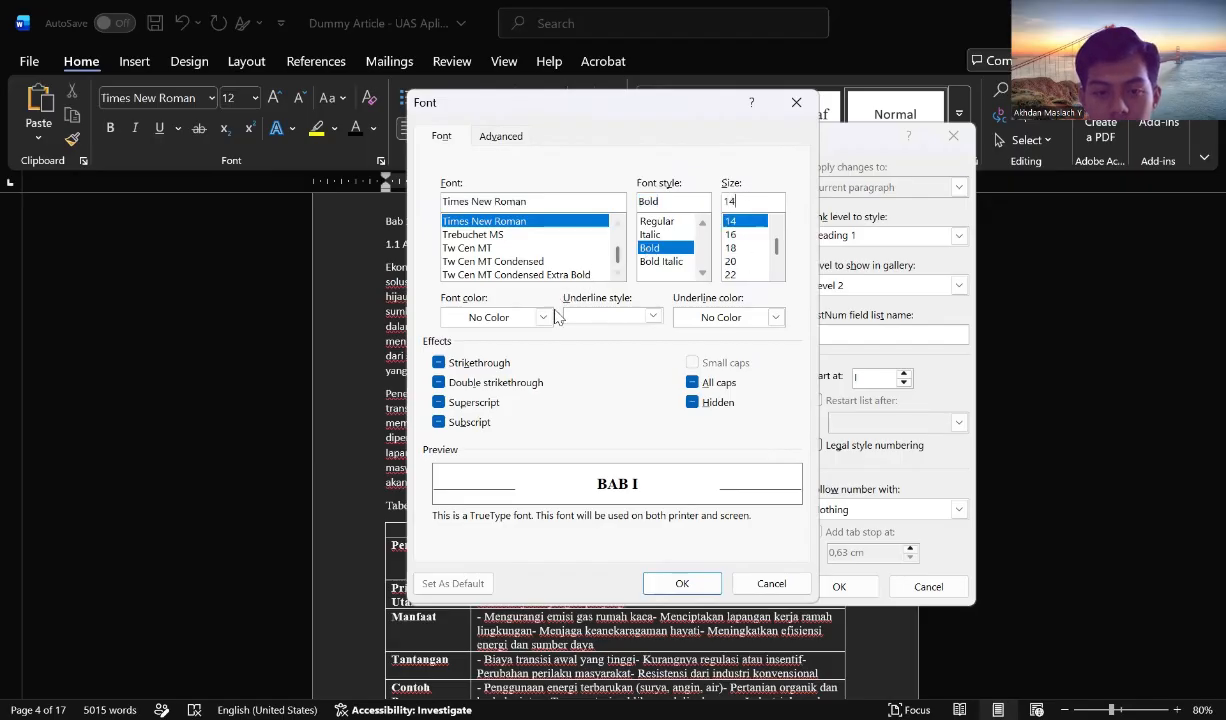
pyautogui.click(543, 317)
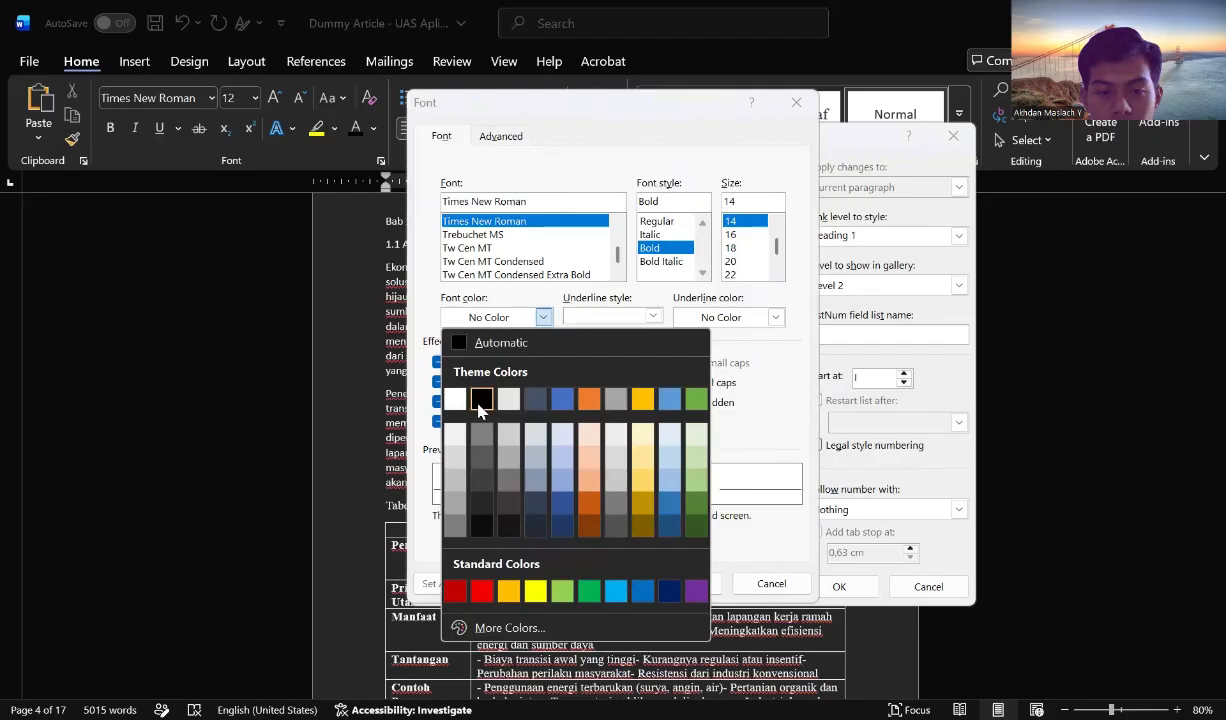
pyautogui.click(481, 398)
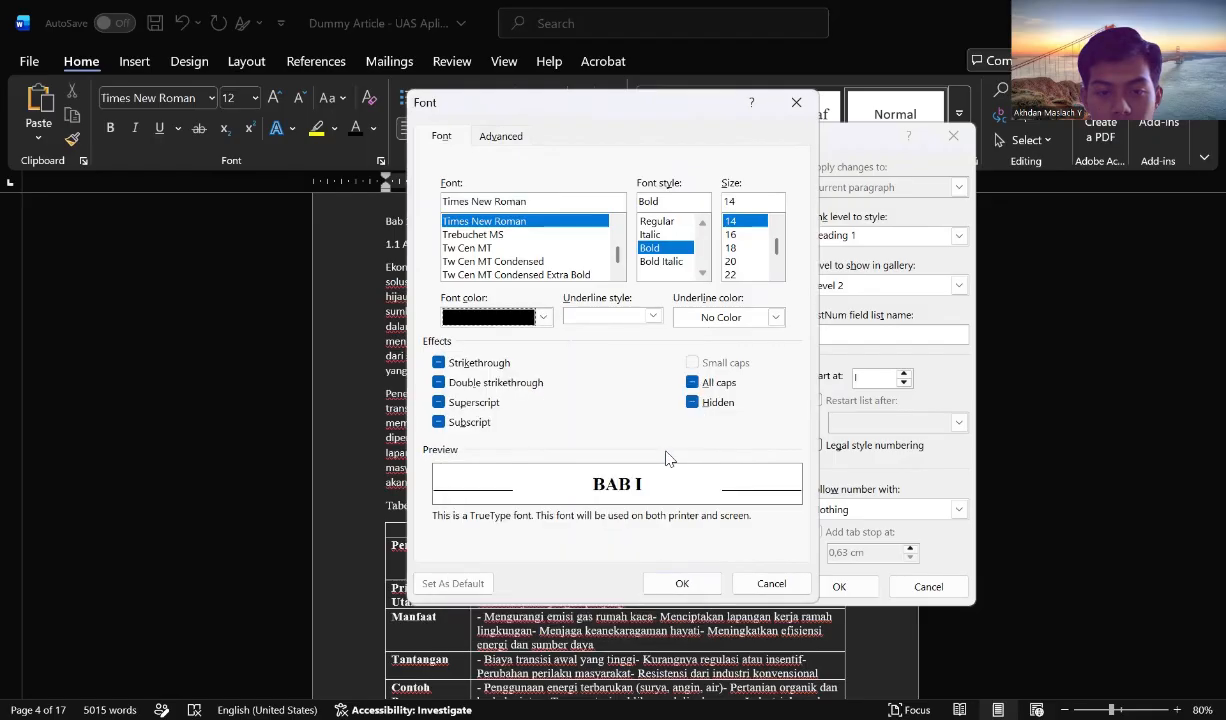
pyautogui.click(697, 586)
# Format the level 2 number in Times New Roman, Bold, size 12, with black font color.
pyautogui.click(432, 195)
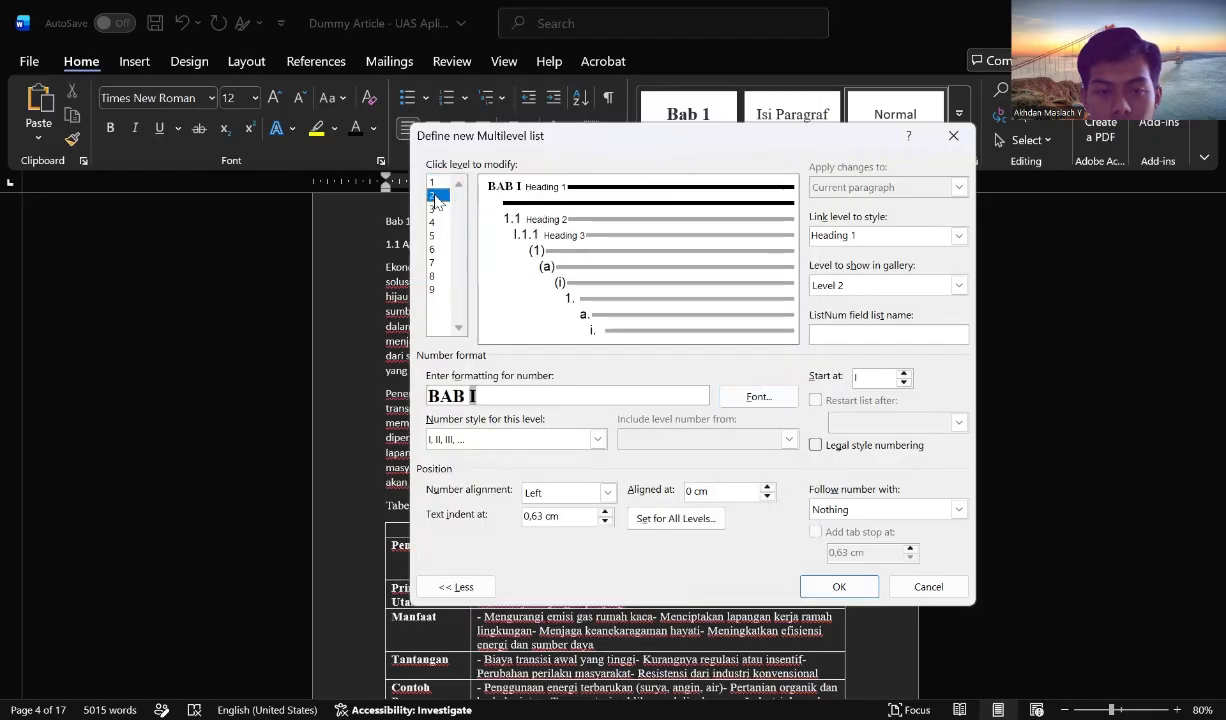
pyautogui.click(759, 398)
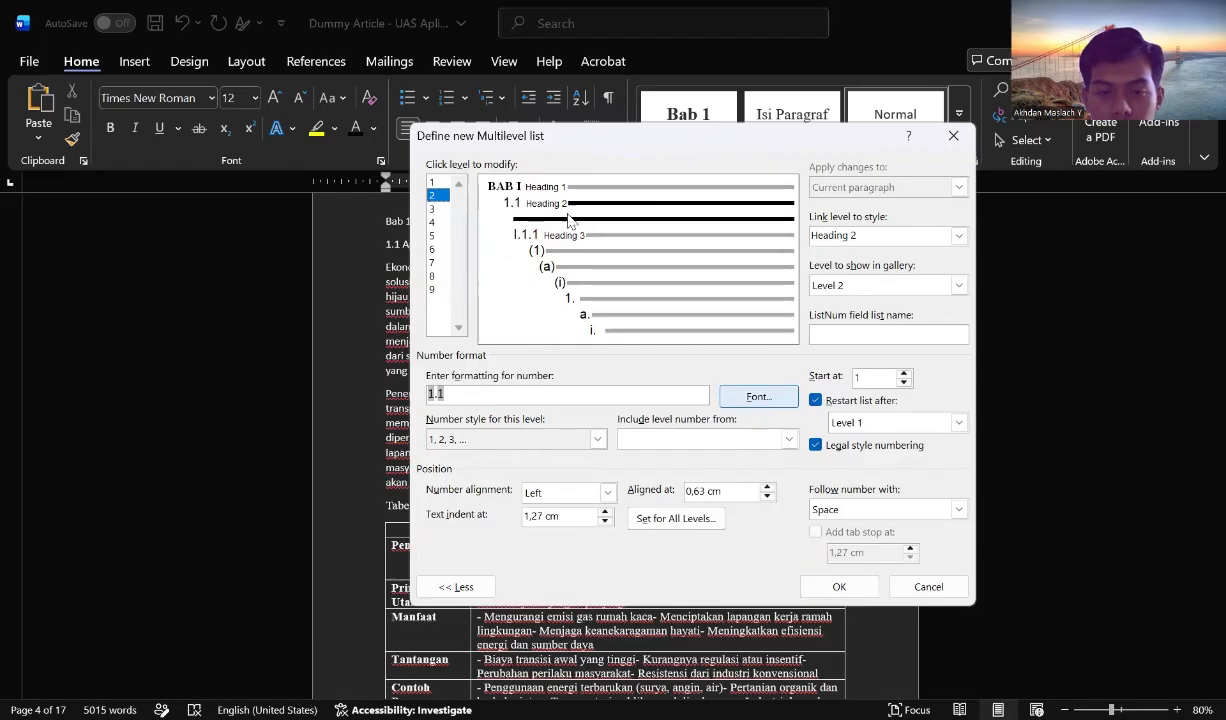
pyautogui.write('ti')
pyautogui.click(513, 221)
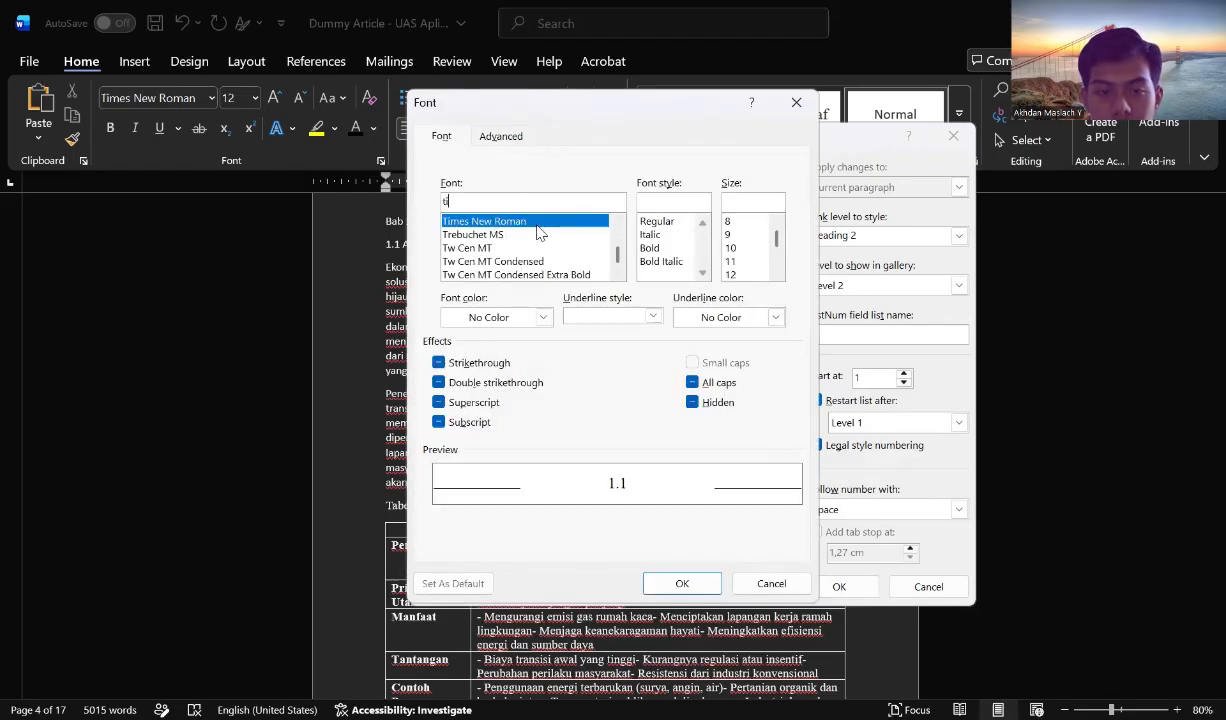
pyautogui.click(694, 206)
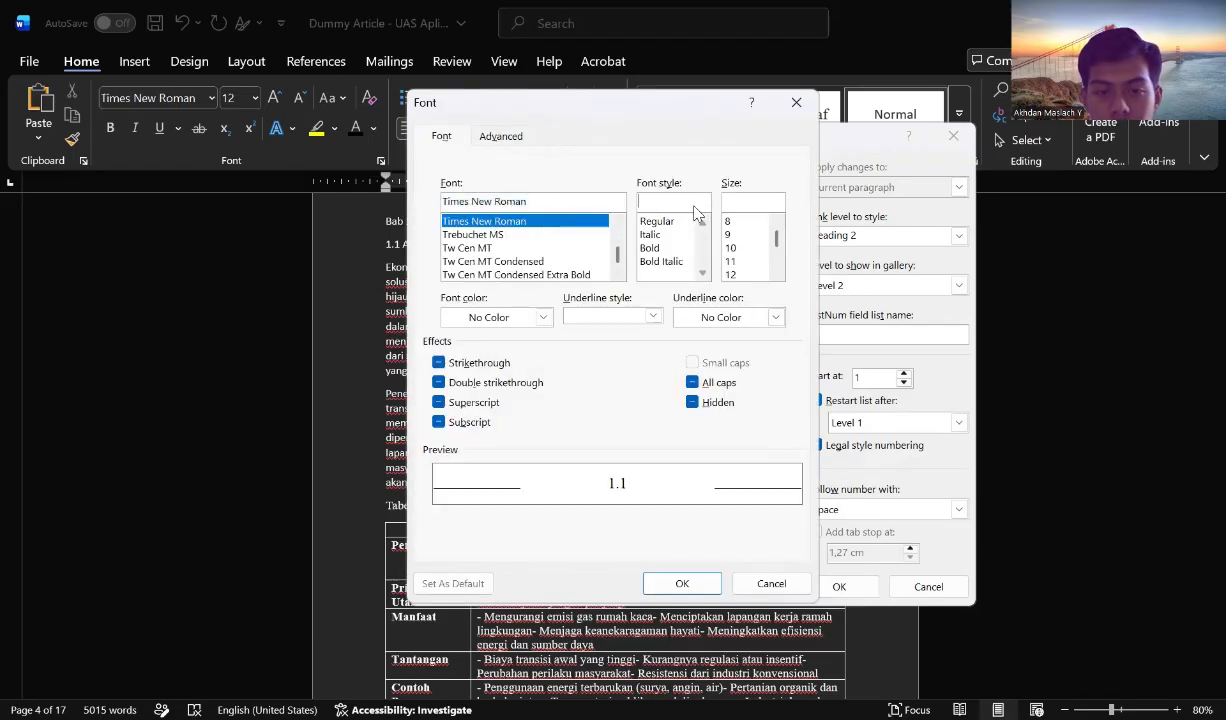
pyautogui.click(648, 248)
pyautogui.click(731, 274)
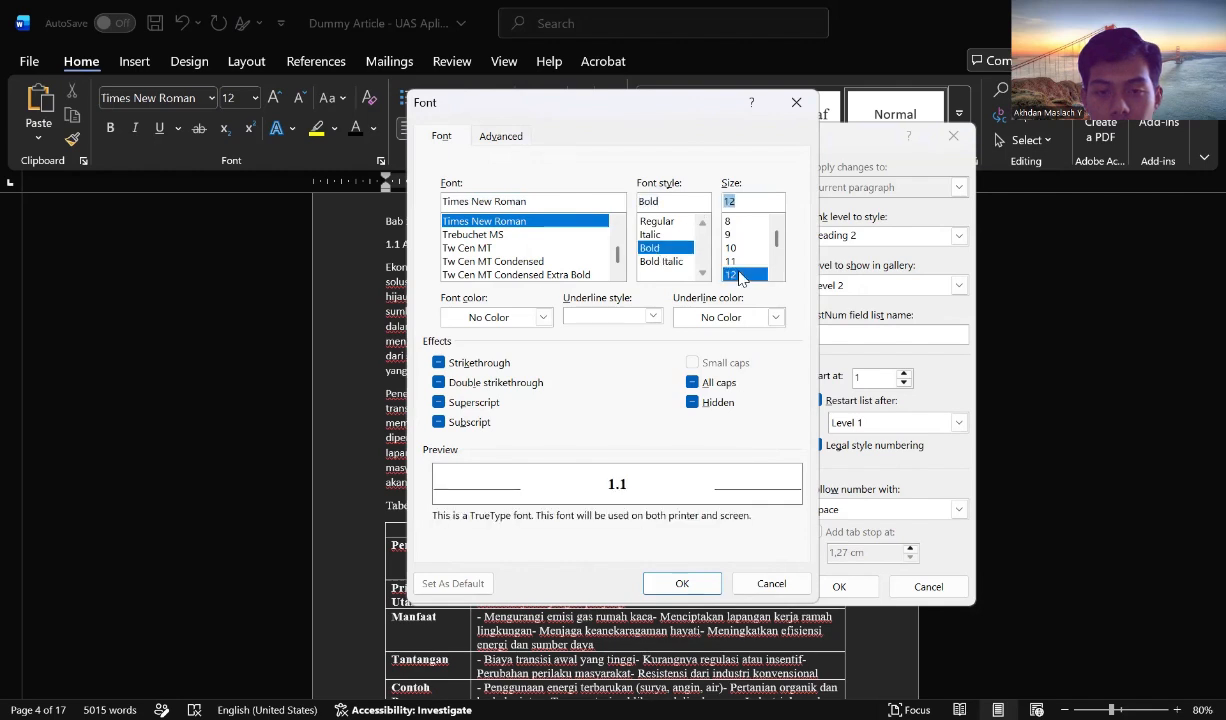
pyautogui.click(480, 318)
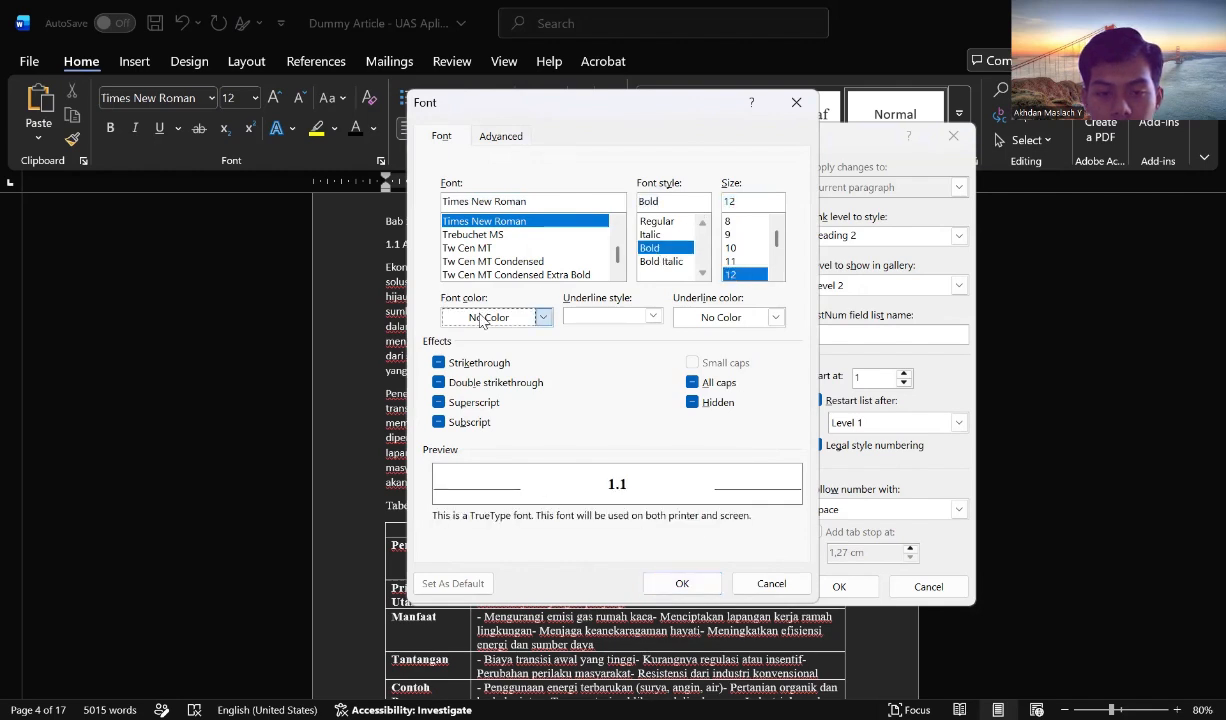
pyautogui.click(480, 318)
pyautogui.click(471, 398)
pyautogui.click(505, 318)
pyautogui.click(483, 401)
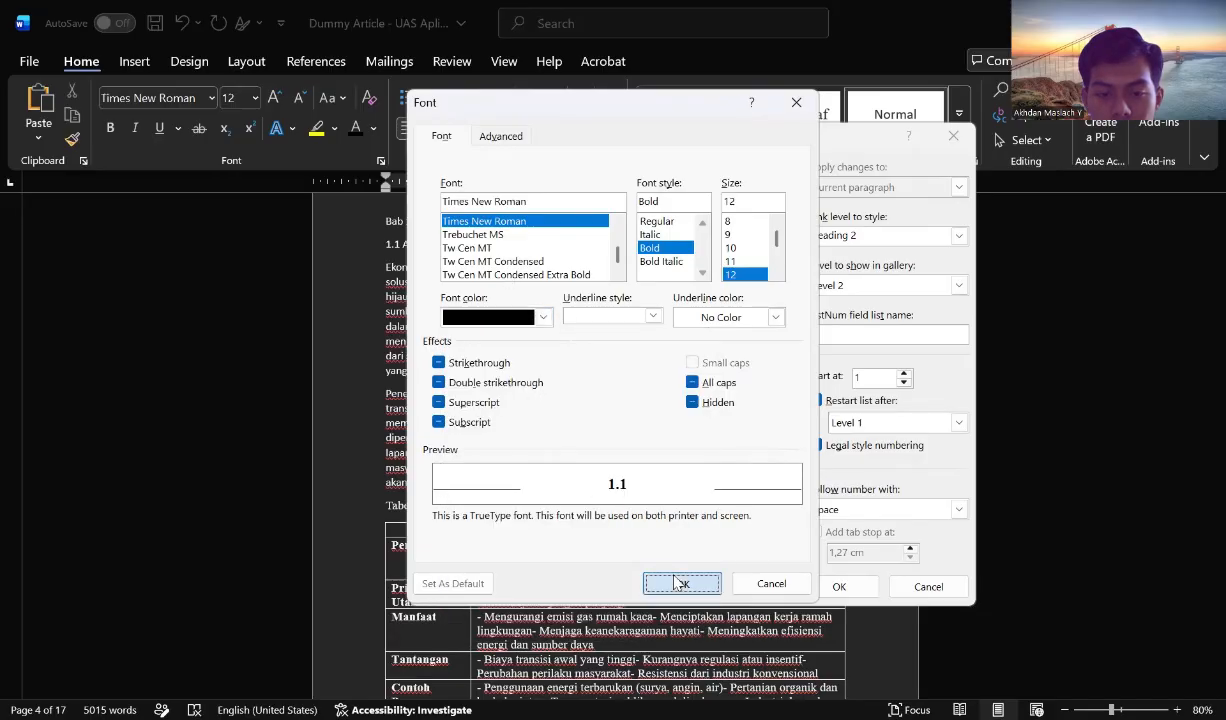
pyautogui.click(675, 583)
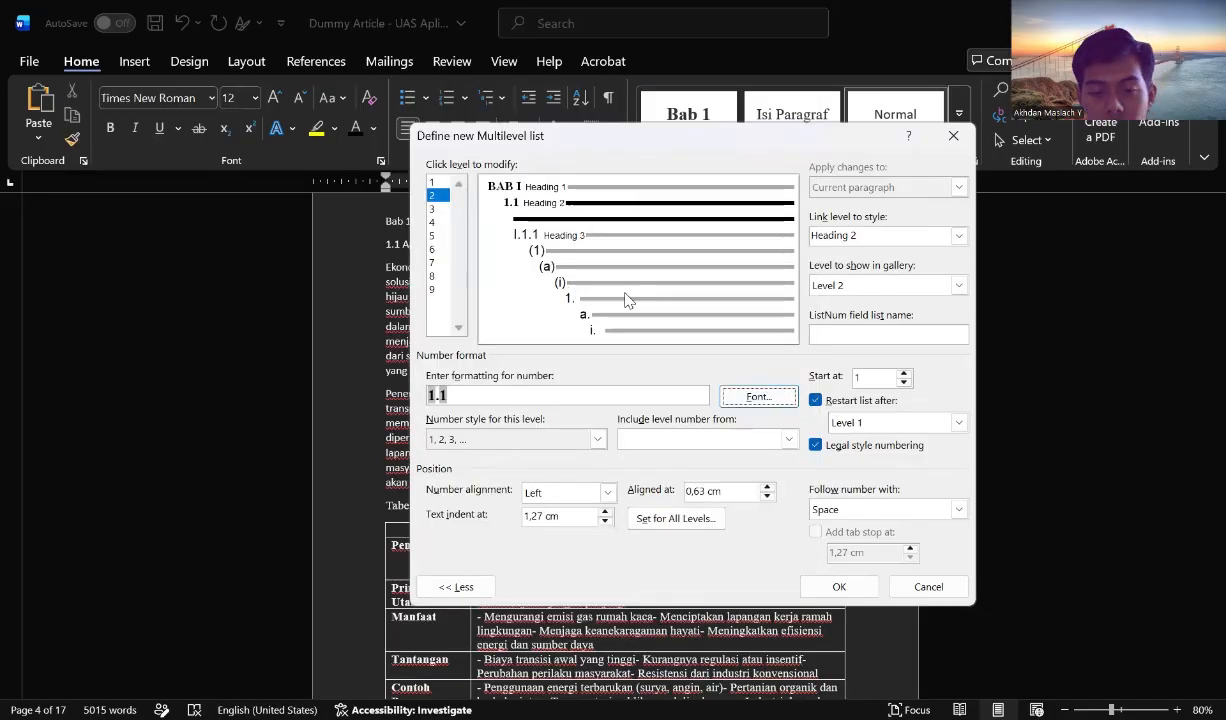
# Turn on legal style numbering for level 3 and set its number font to Times New Roman, Bold Italic.
pyautogui.click(433, 210)
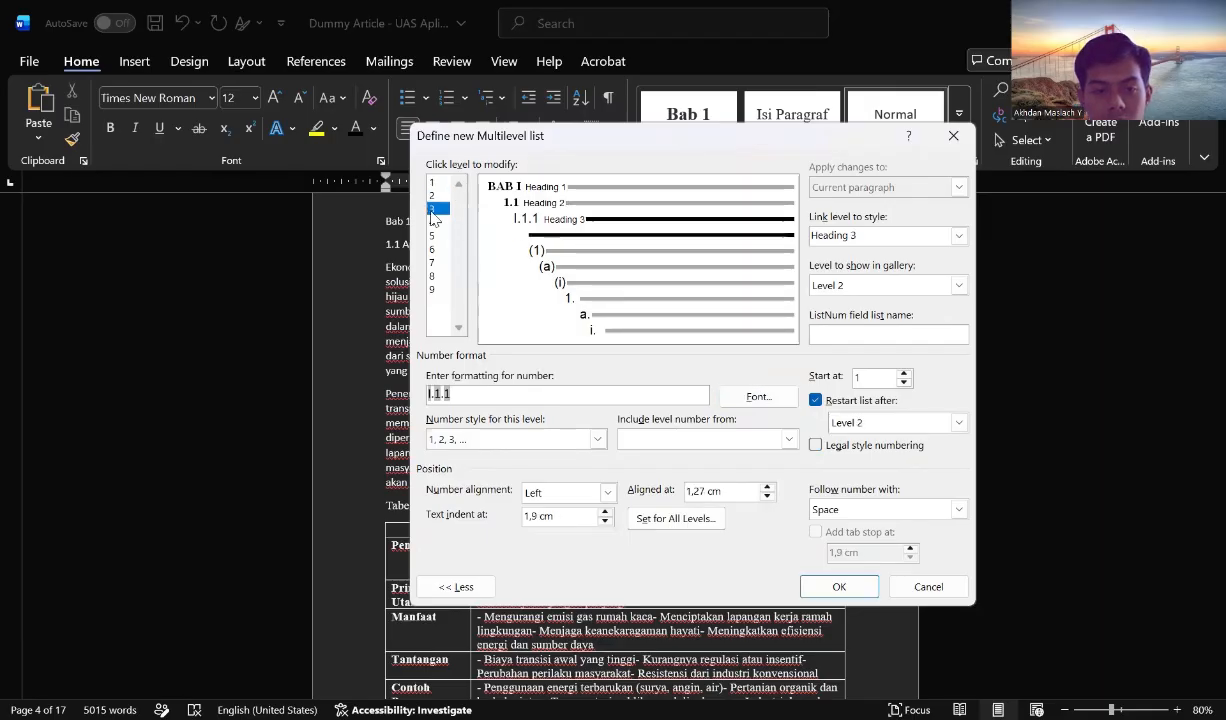
pyautogui.click(818, 447)
pyautogui.click(765, 397)
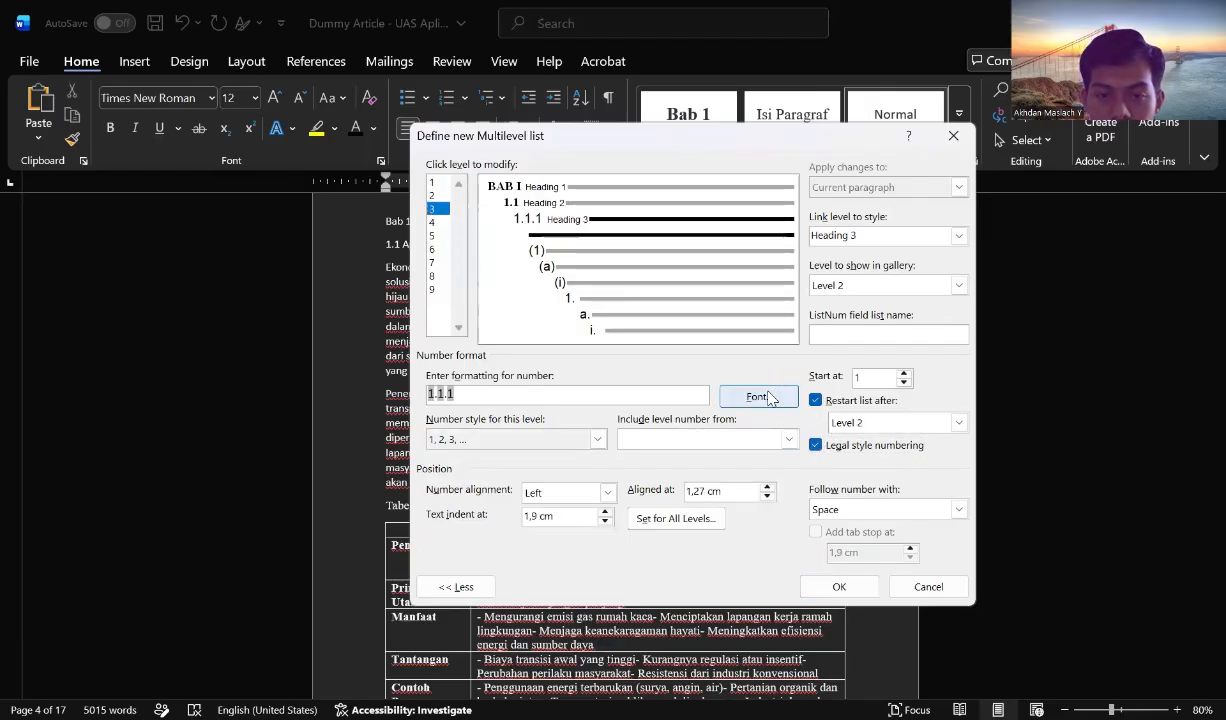
pyautogui.write('ti')
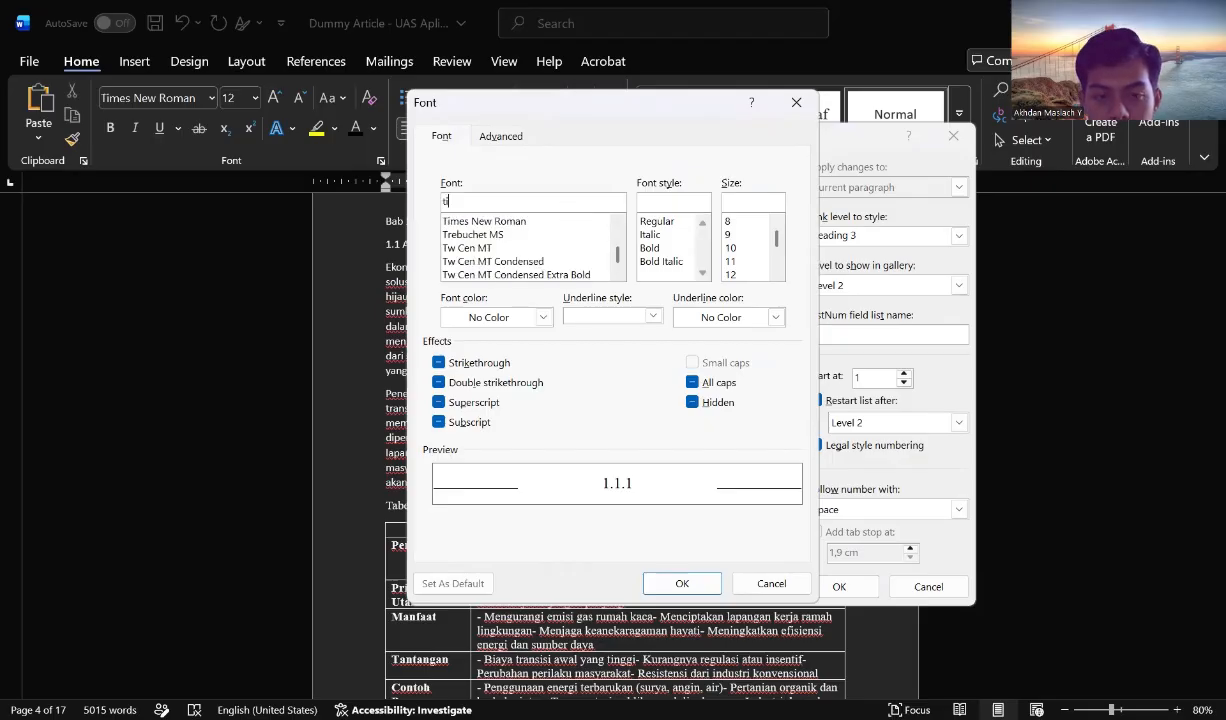
pyautogui.click(562, 223)
pyautogui.click(676, 202)
pyautogui.click(655, 262)
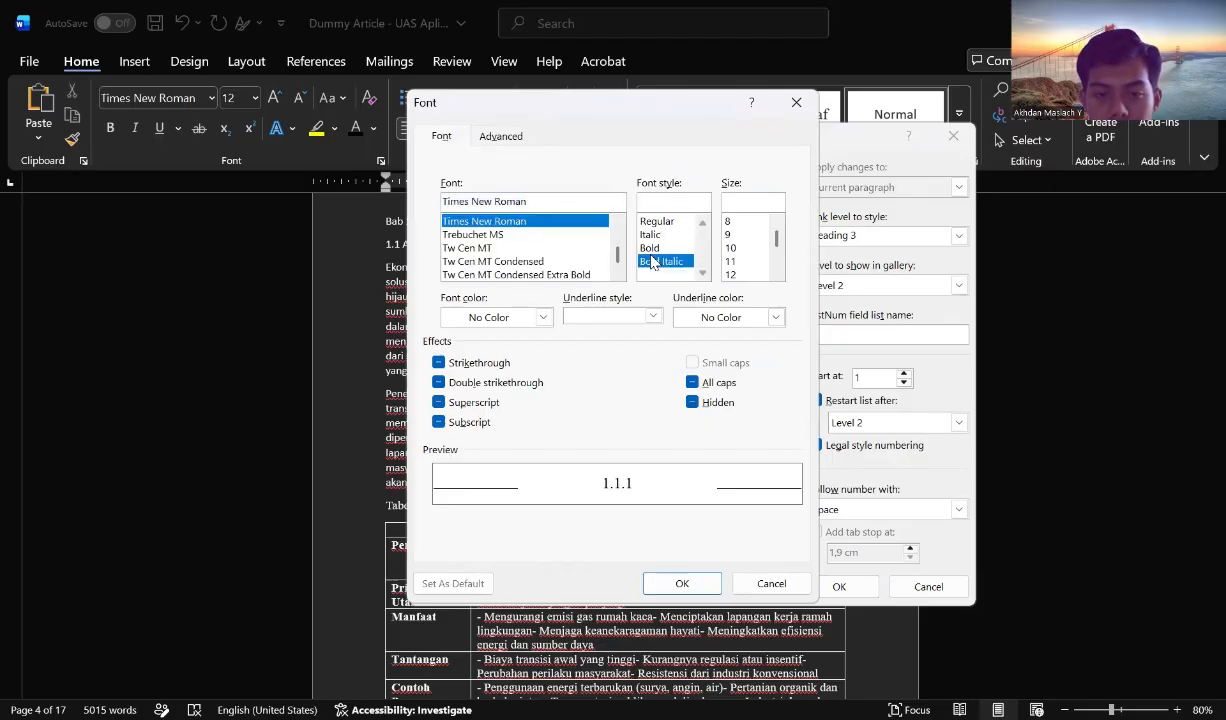
pyautogui.press('Return')
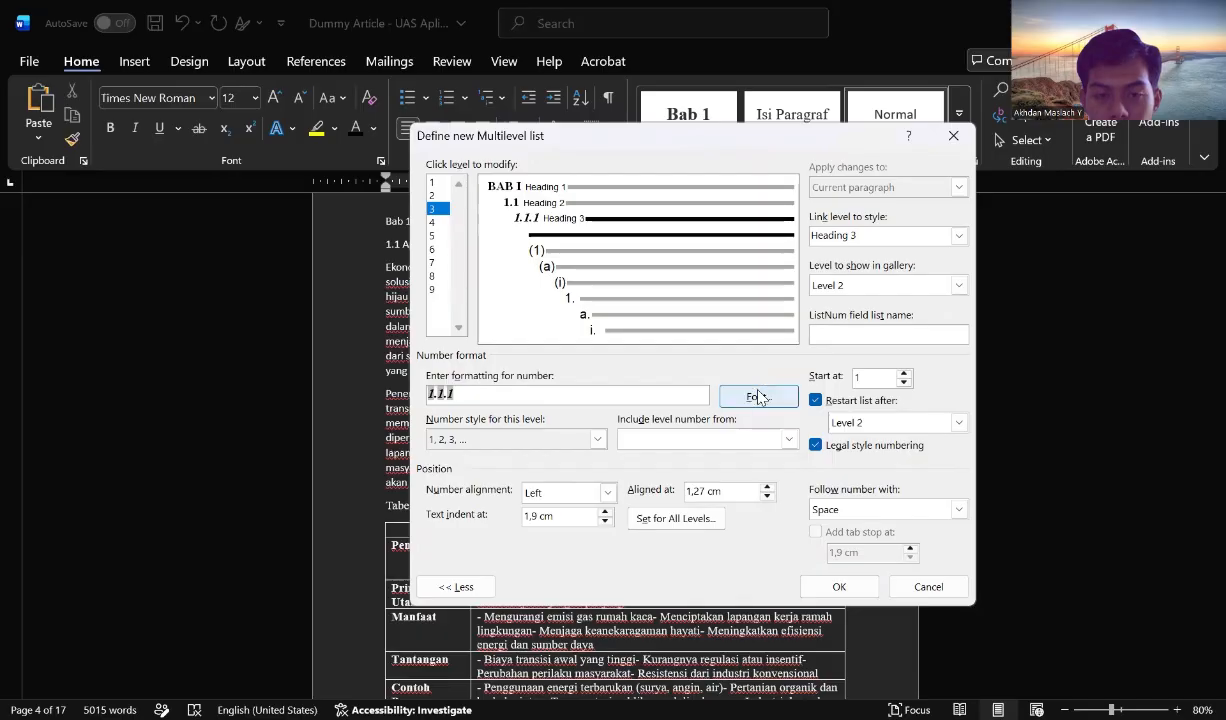
# Change the level 3 number font to Bold, size 12, in black, and apply the multilevel list definition.
pyautogui.click(743, 405)
pyautogui.click(660, 250)
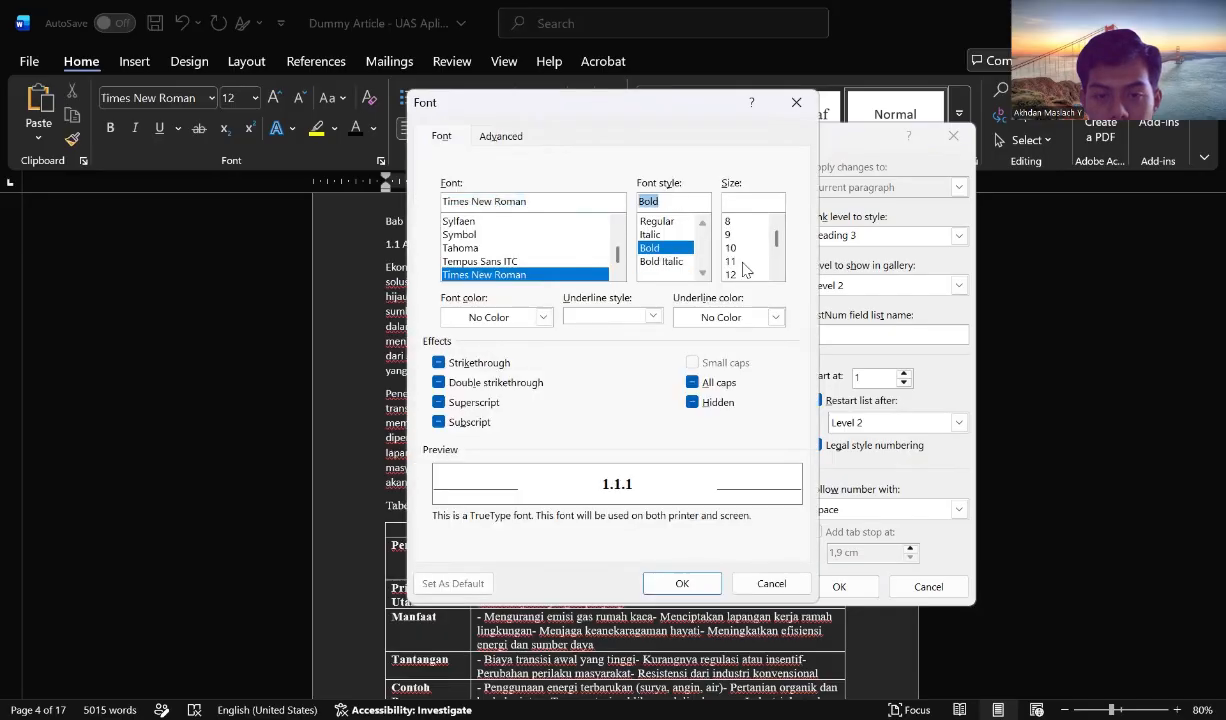
pyautogui.click(733, 261)
pyautogui.click(738, 275)
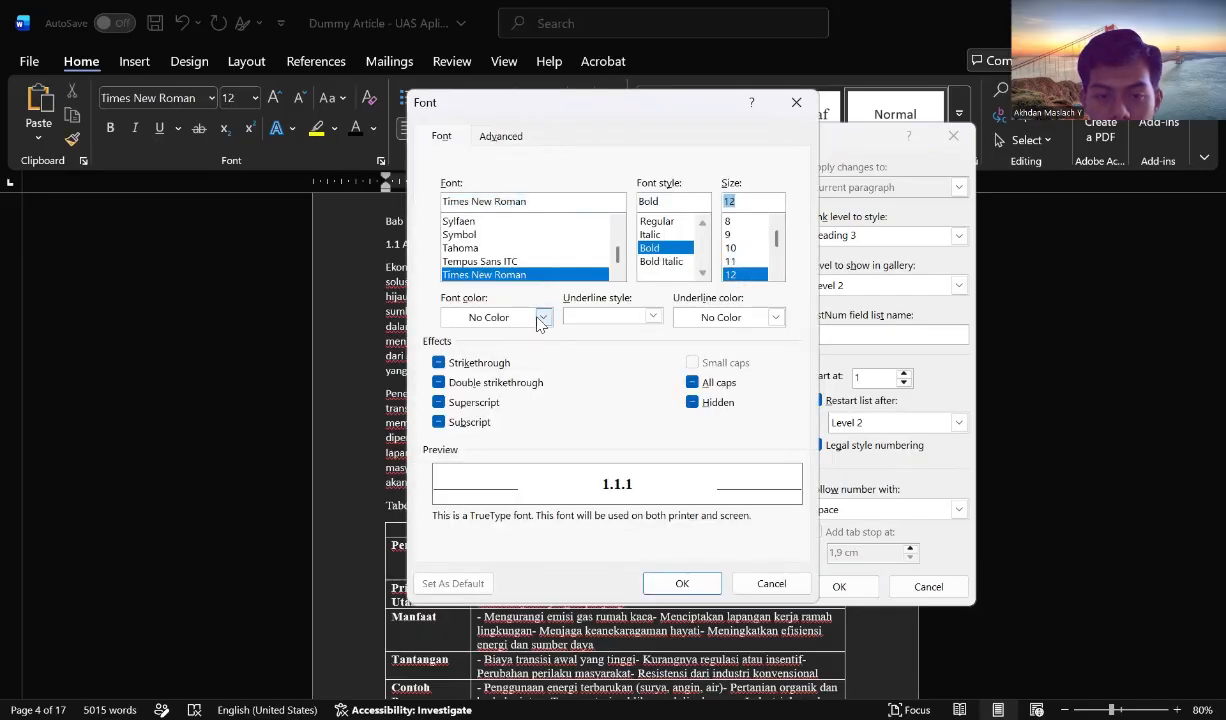
pyautogui.click(513, 318)
pyautogui.click(482, 399)
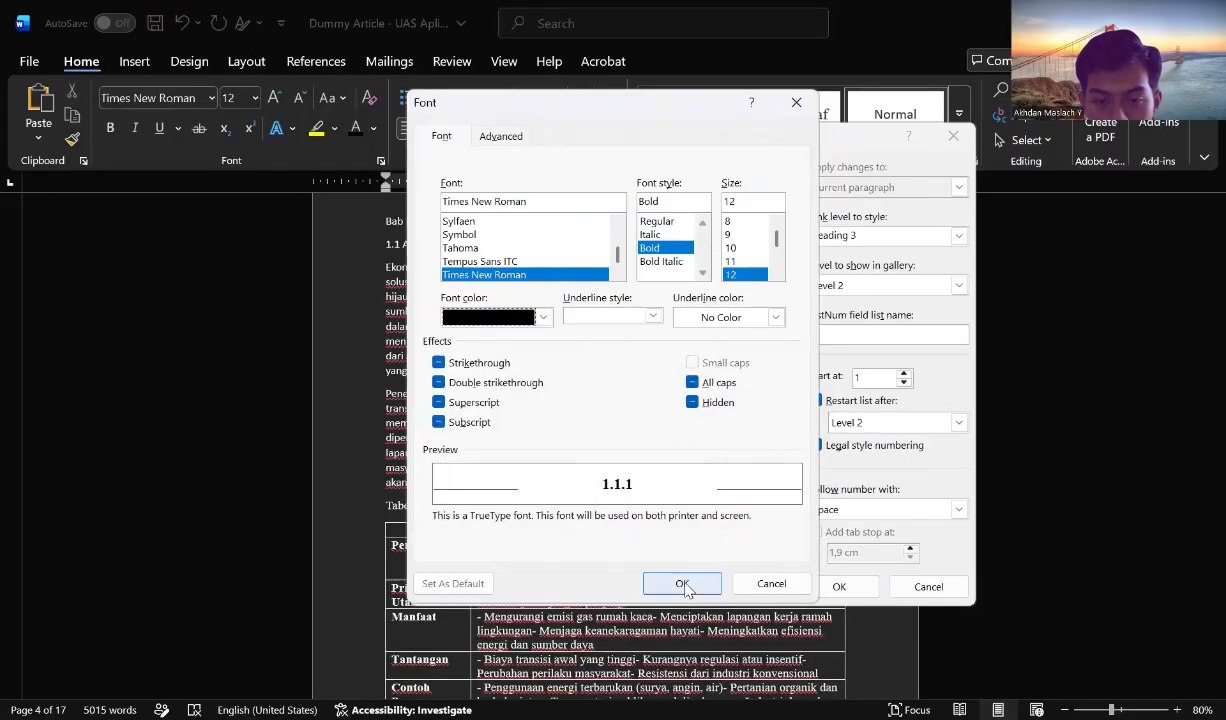
pyautogui.click(660, 576)
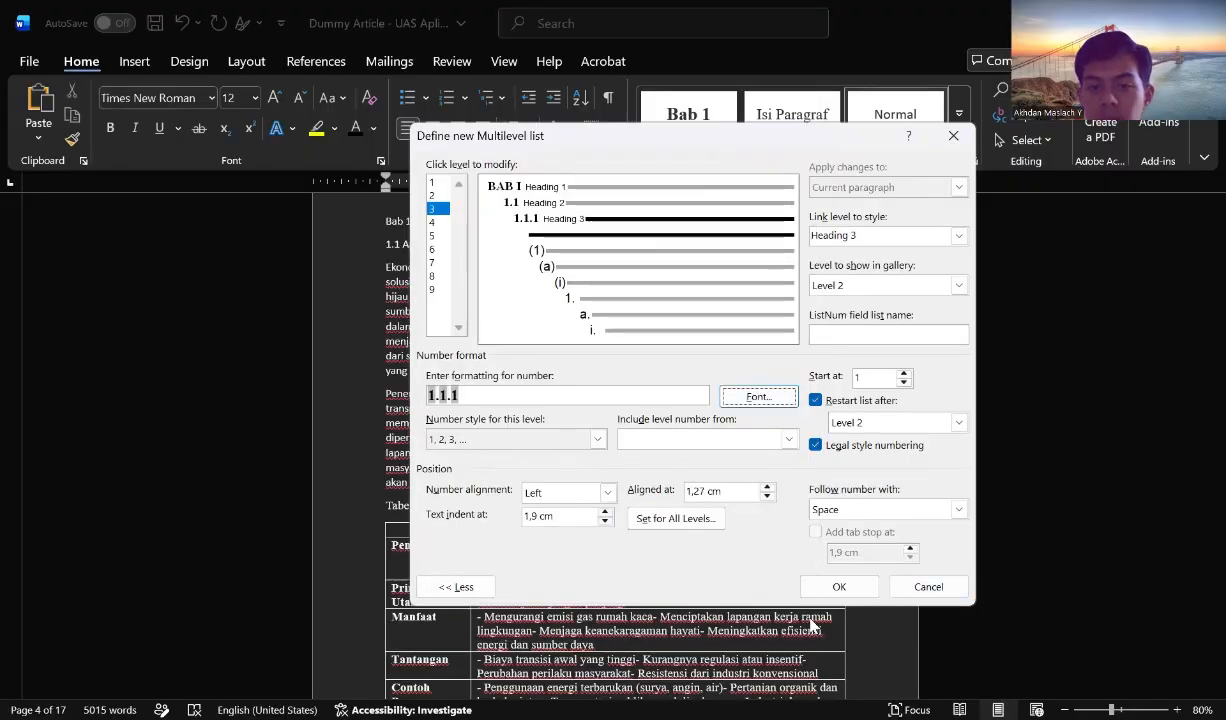
pyautogui.click(840, 587)
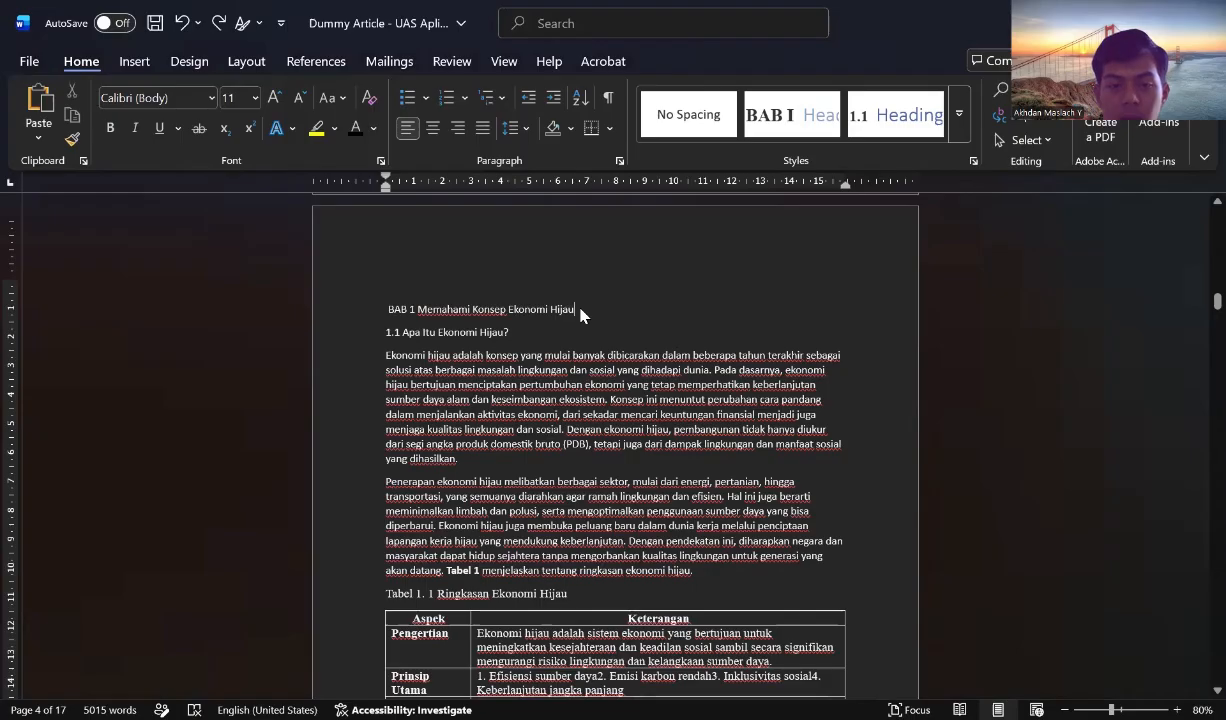
# Apply the Heading 1 style to the chapter title "BAB 1 Memahami Konsep Ekonomi Hijau".
pyautogui.tripleClick(580, 315)
pyautogui.click(600, 315)
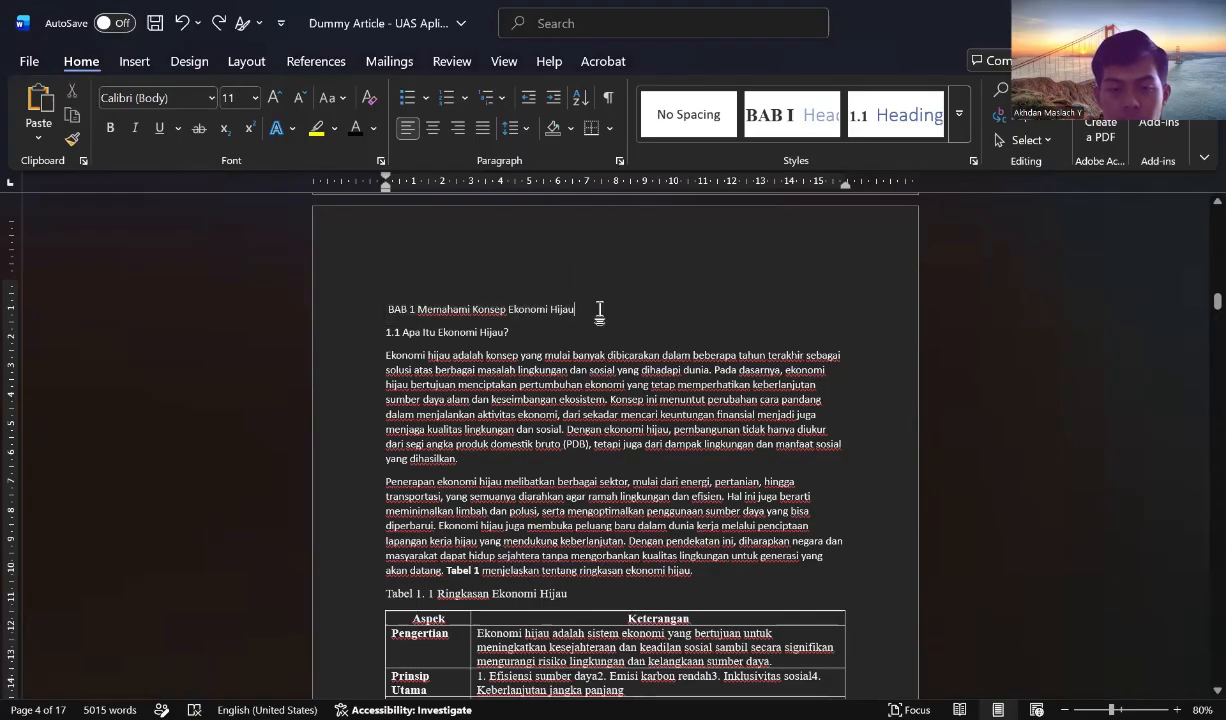
pyautogui.click(962, 136)
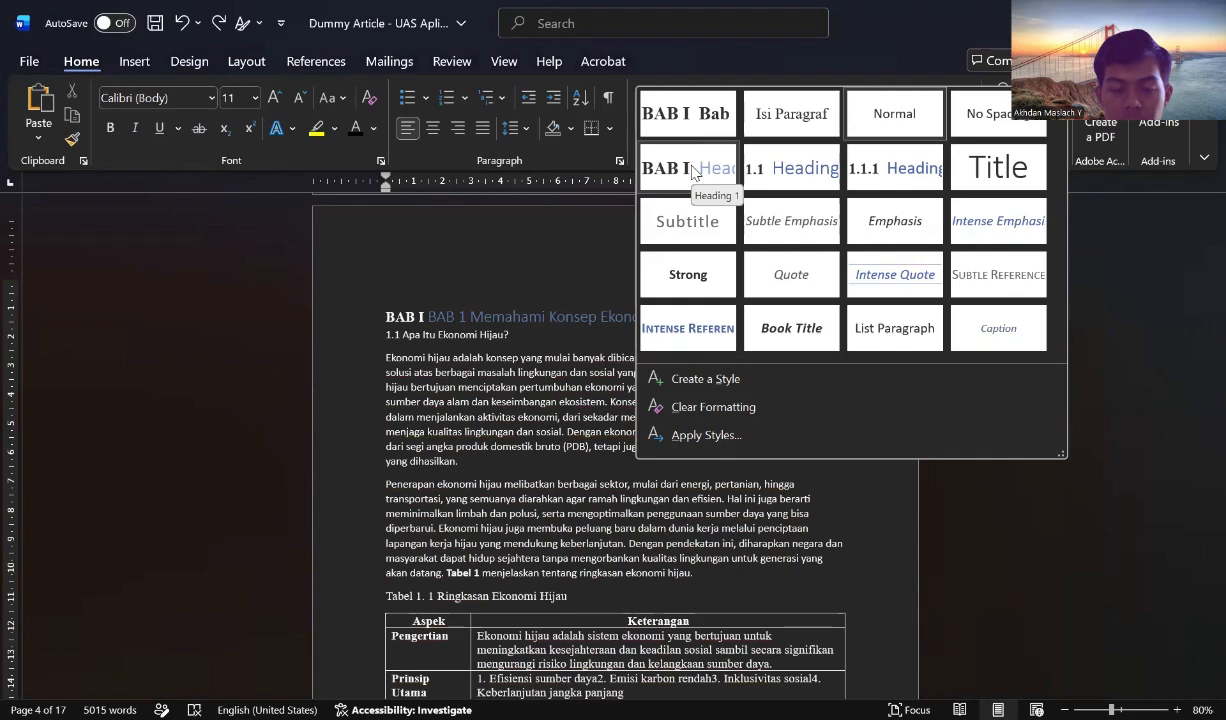
pyautogui.click(692, 172)
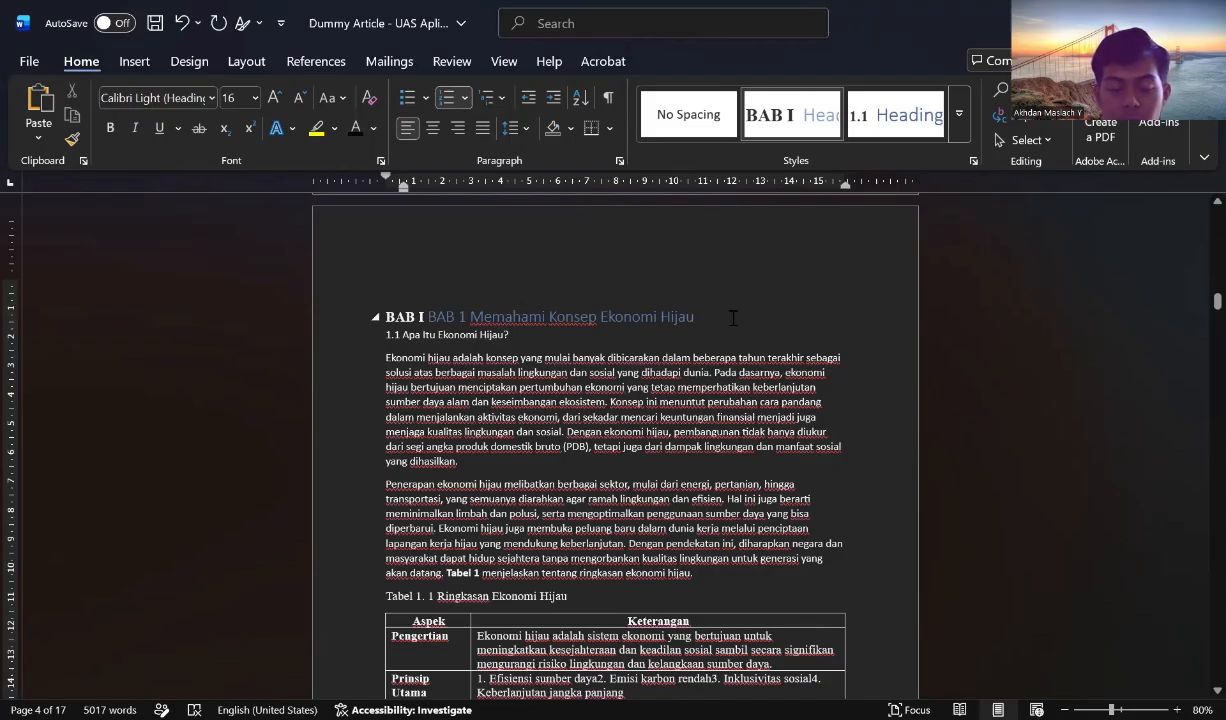
# Modify the Heading 1 style to use the Times New Roman font at size 14.
pyautogui.moveTo(733, 318); pyautogui.dragTo(429, 316)
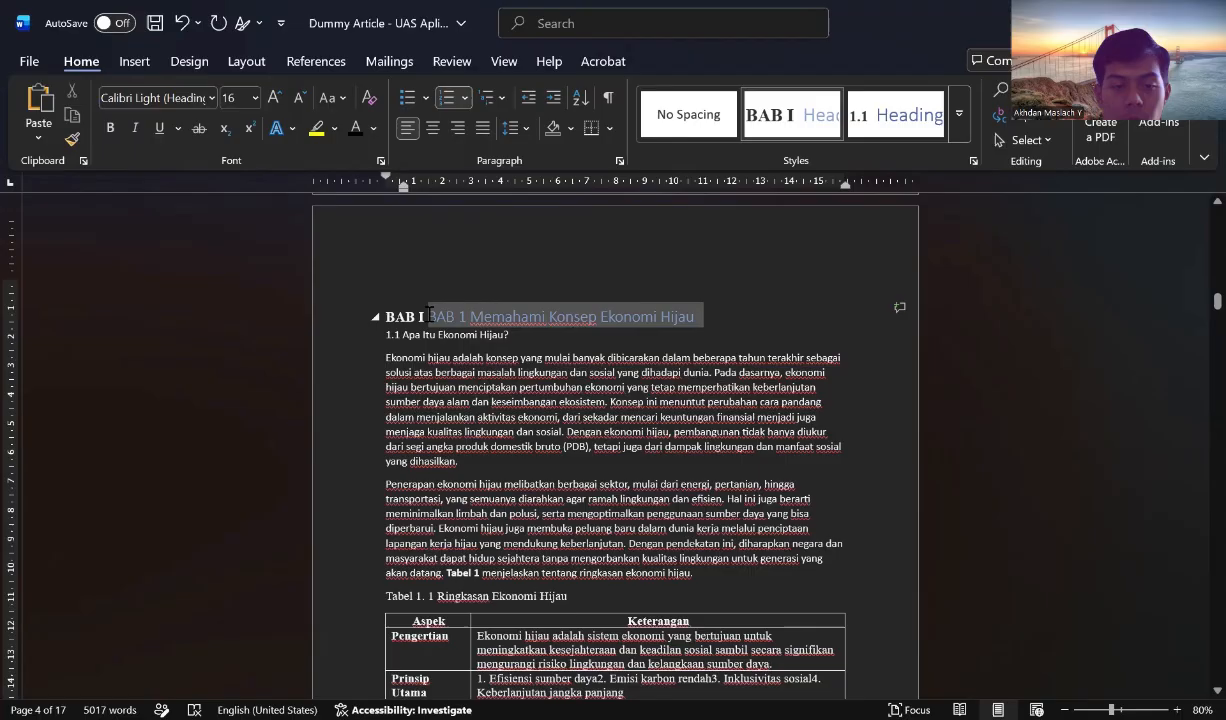
pyautogui.rightClick(625, 320)
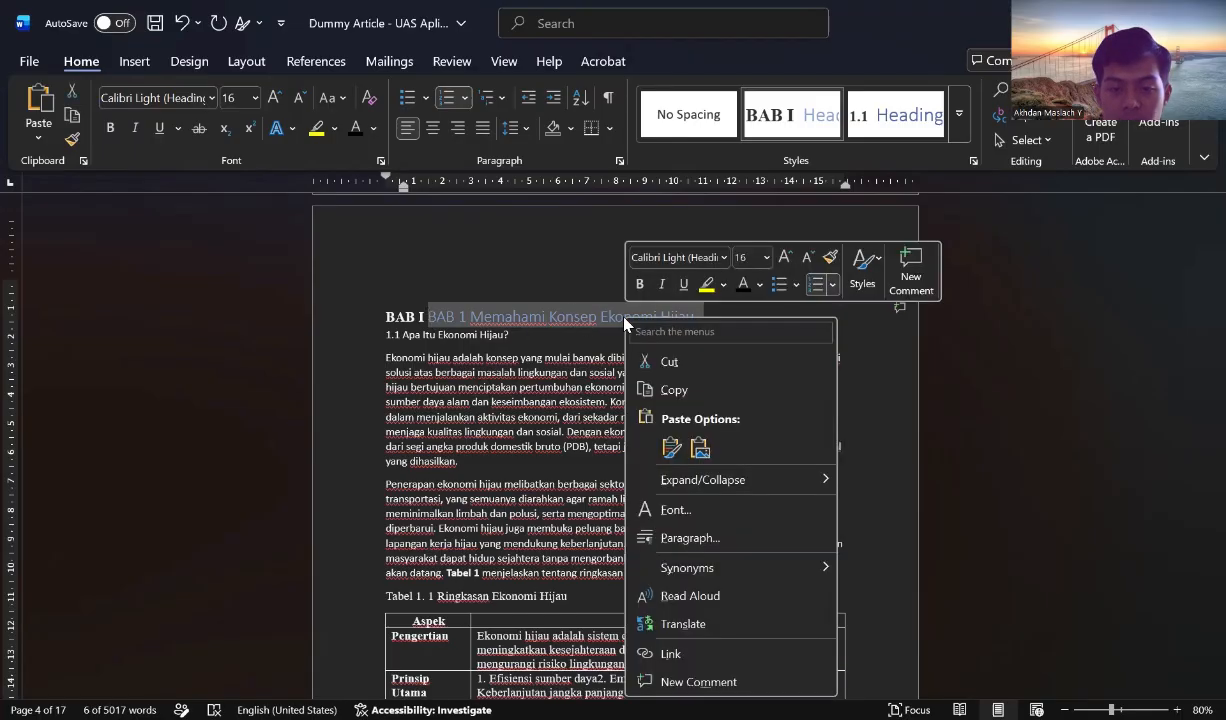
pyautogui.rightClick(800, 127)
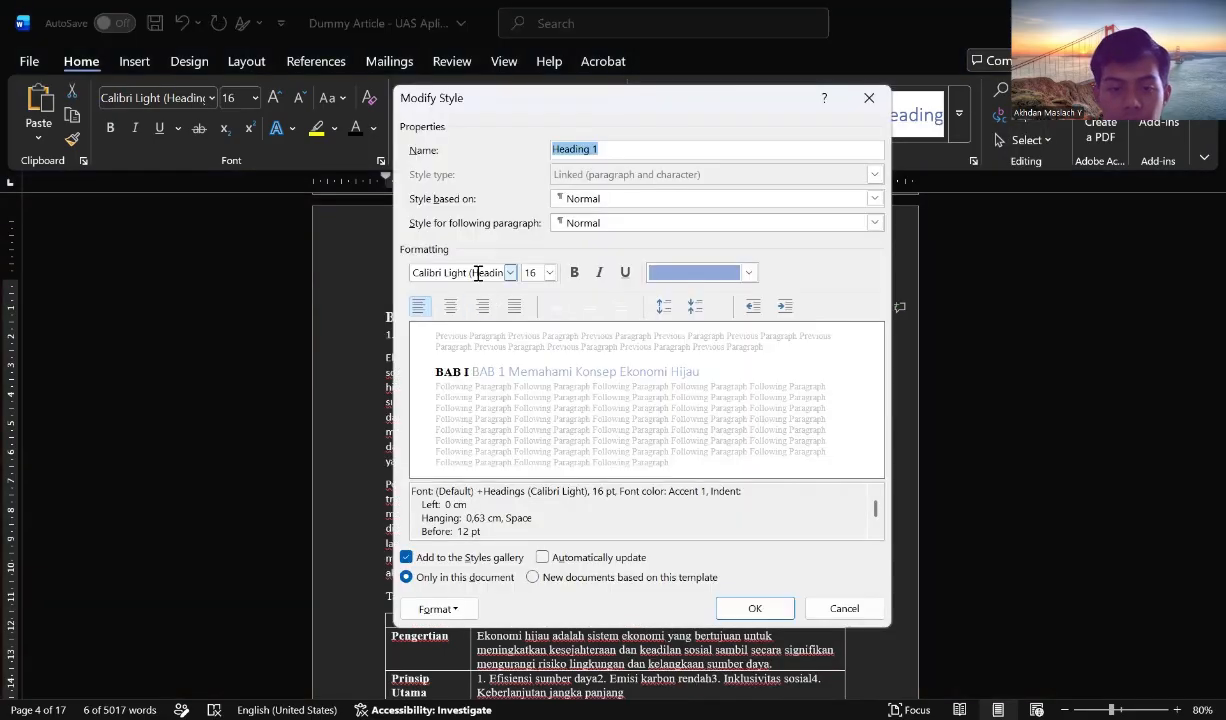
pyautogui.click(449, 273)
pyautogui.write('Times New Roman')
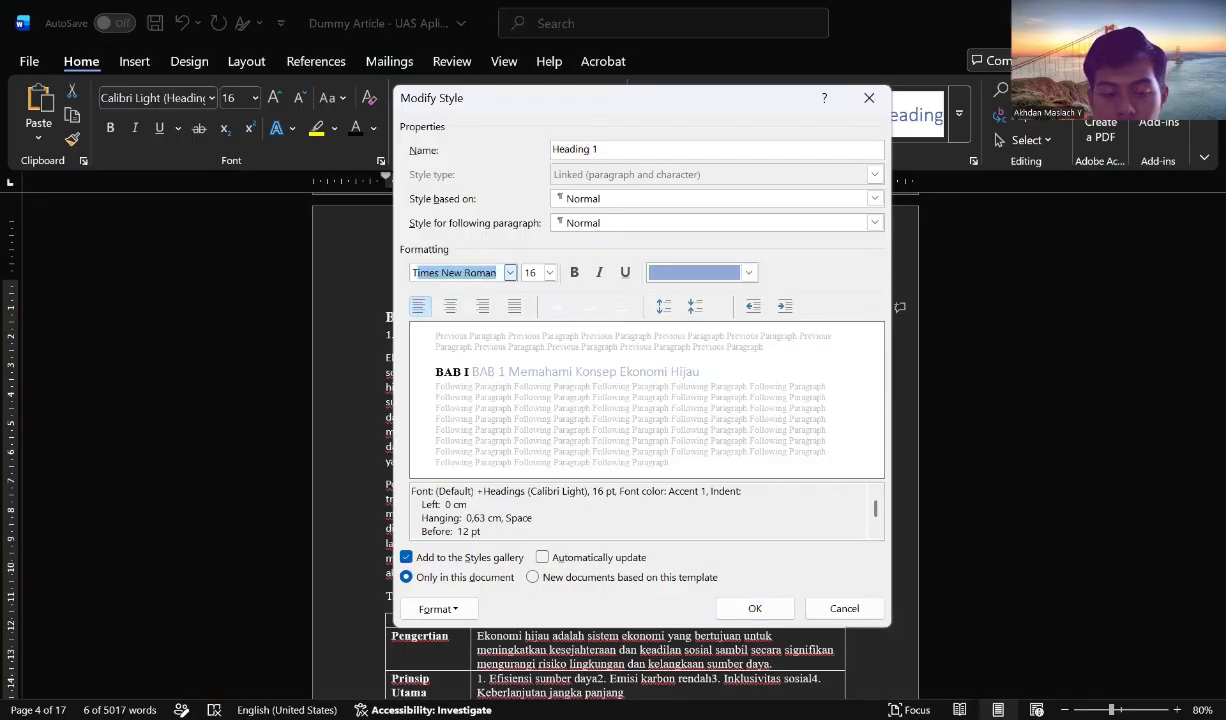
pyautogui.click(527, 273)
pyautogui.write('14')
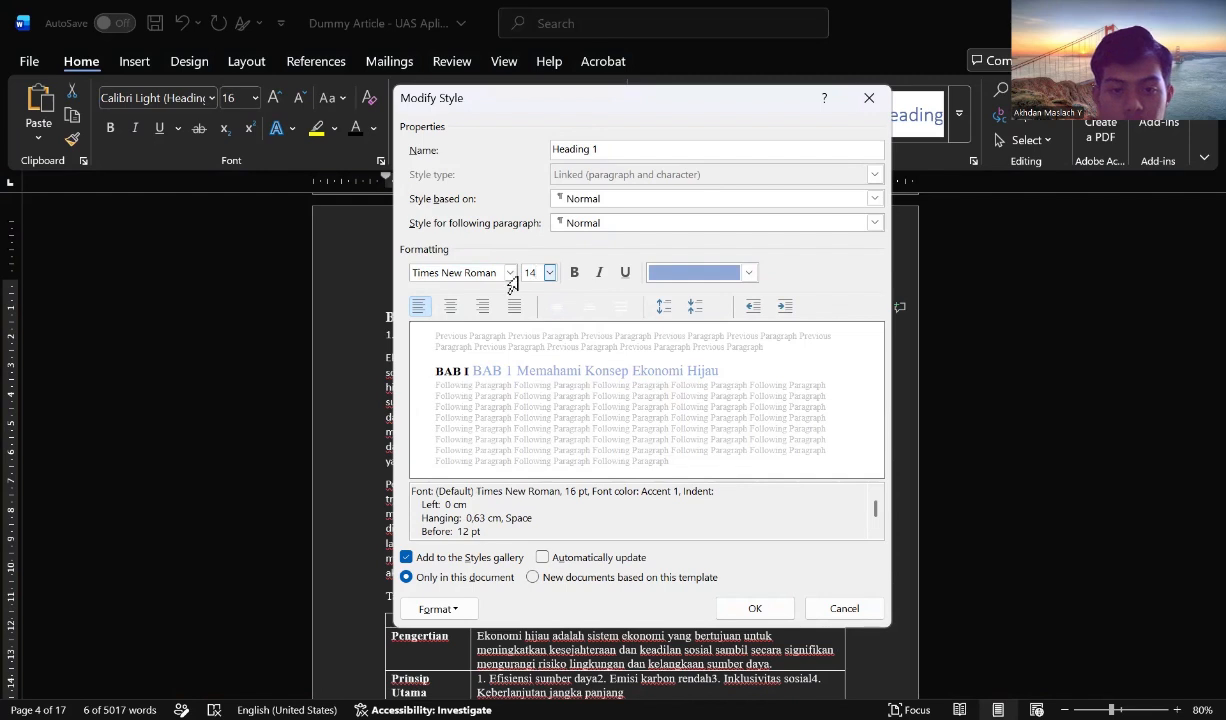
# Center the Heading 1 style in black text and make it available to new documents based on this template.
pyautogui.click(452, 307)
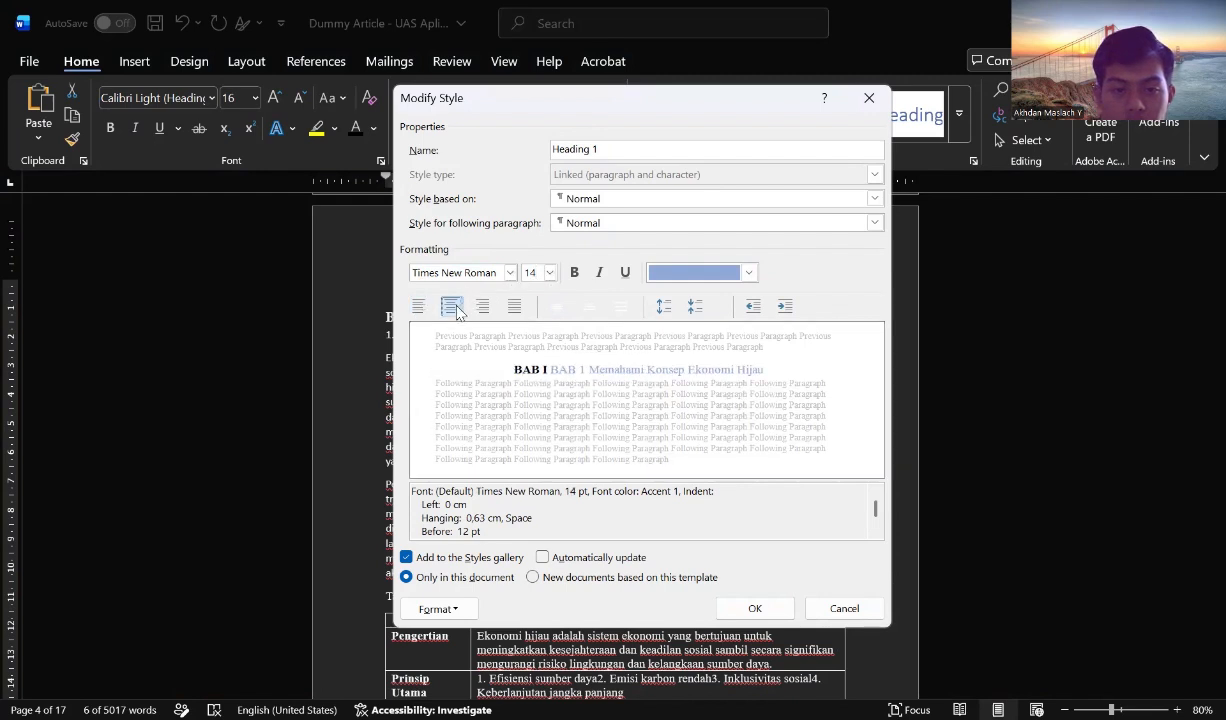
pyautogui.click(749, 274)
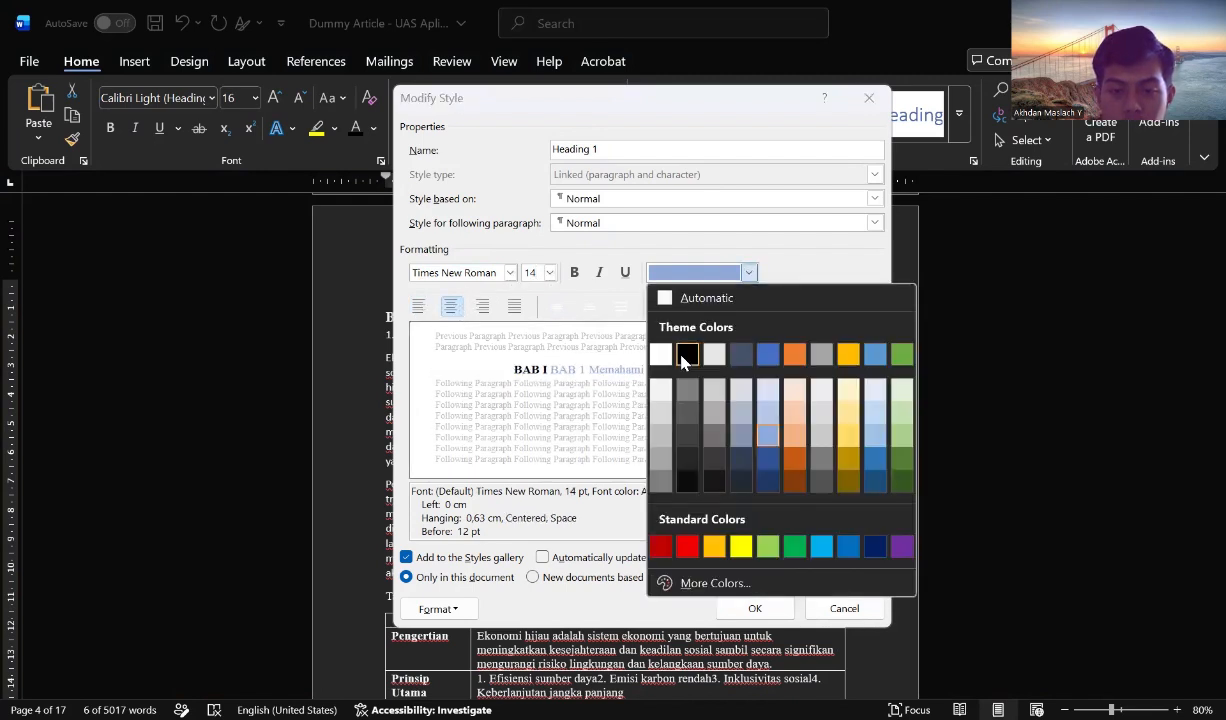
pyautogui.click(686, 356)
pyautogui.click(533, 577)
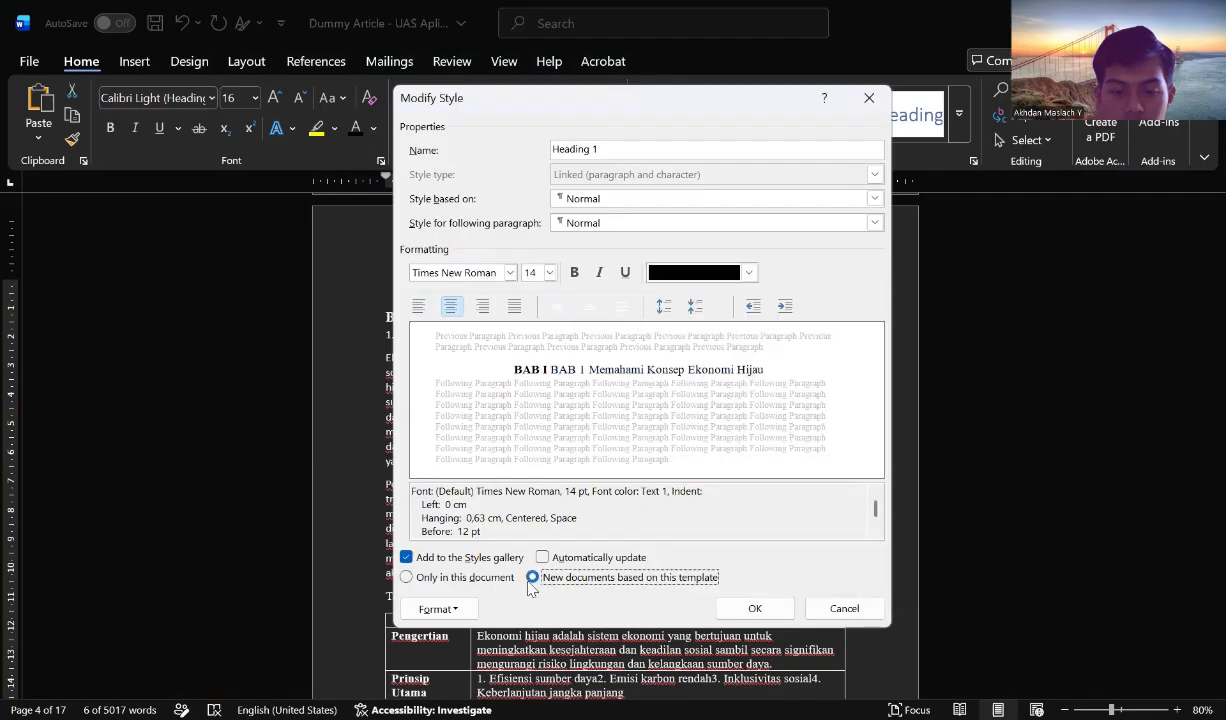
pyautogui.click(762, 609)
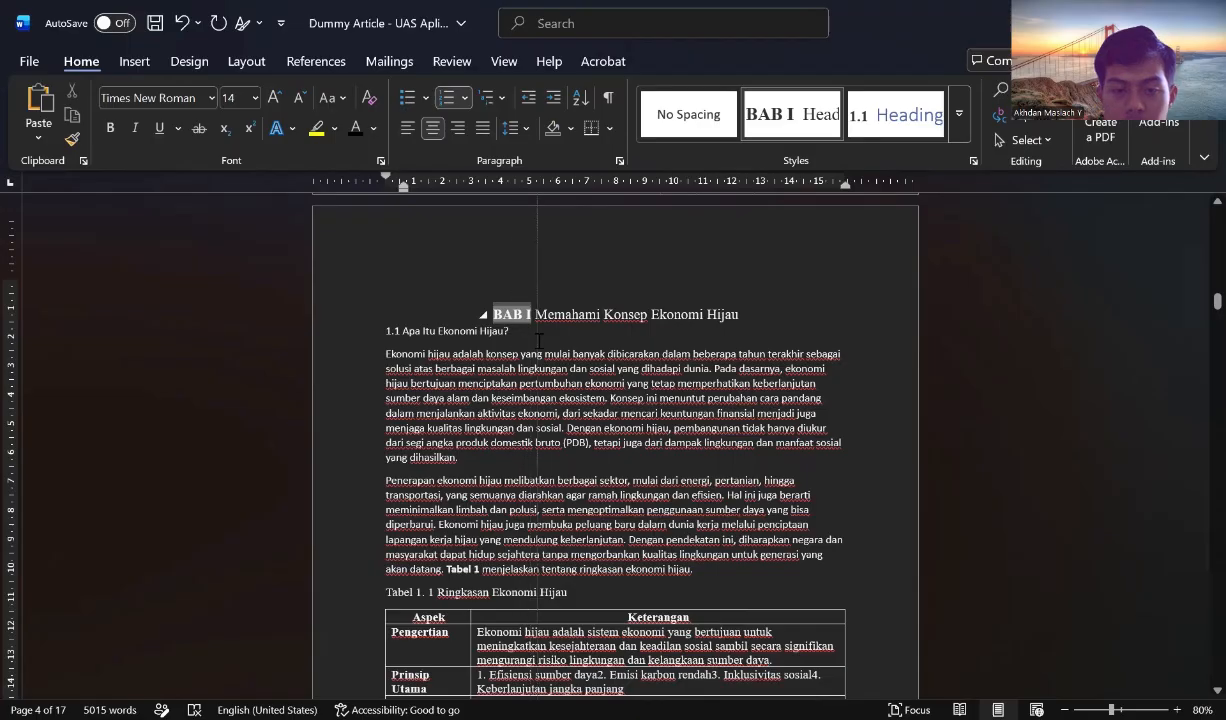
# Undo the last change and make the chapter title "Memahami Konsep Ekonomi Hijau" bold.
pyautogui.click(183, 28)
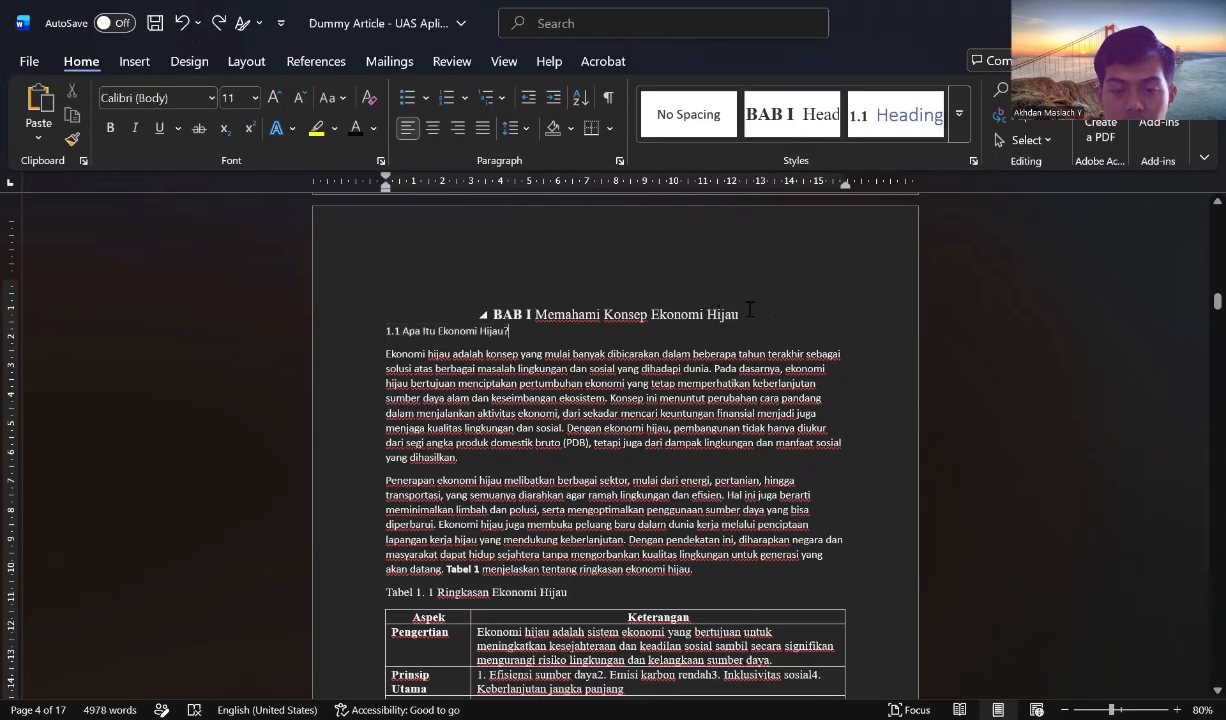
pyautogui.click(110, 131)
# Apply Heading 2 to "1.1 Apa Itu Ekonomi Hijau?" and change the style's font to Times New Roman.
pyautogui.click(520, 329)
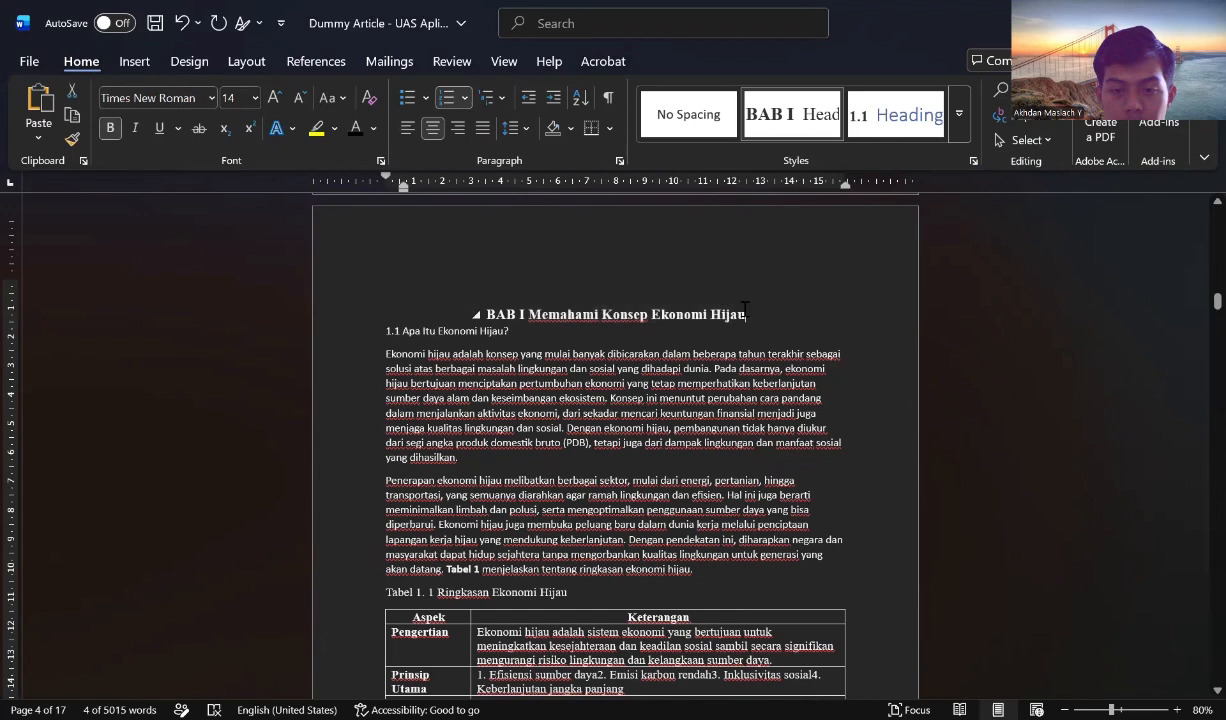
pyautogui.click(895, 115)
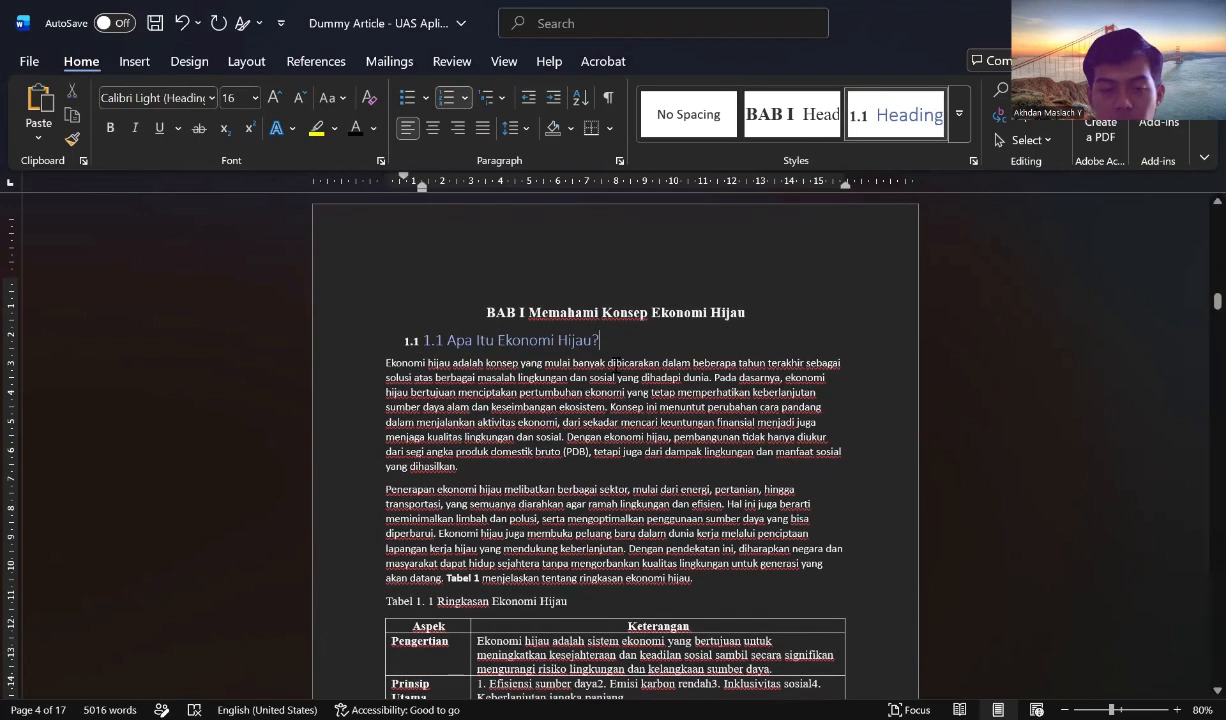
pyautogui.tripleClick(580, 340)
pyautogui.rightClick(575, 337)
pyautogui.rightClick(908, 117)
pyautogui.click(950, 155)
pyautogui.click(474, 273)
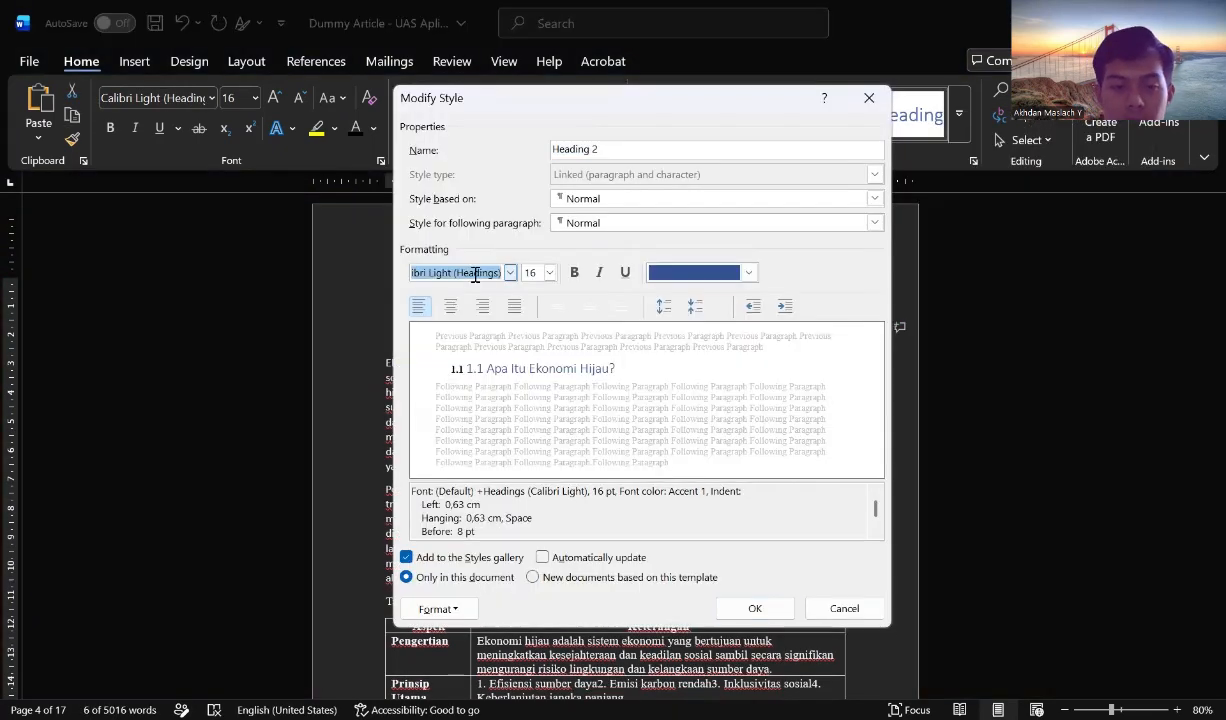
pyautogui.write('Times New Roman')
# Set the Heading 2 style to size 14 in black, available to new documents based on this template.
pyautogui.click(537, 276)
pyautogui.click(665, 272)
pyautogui.click(672, 328)
pyautogui.click(533, 577)
pyautogui.click(757, 609)
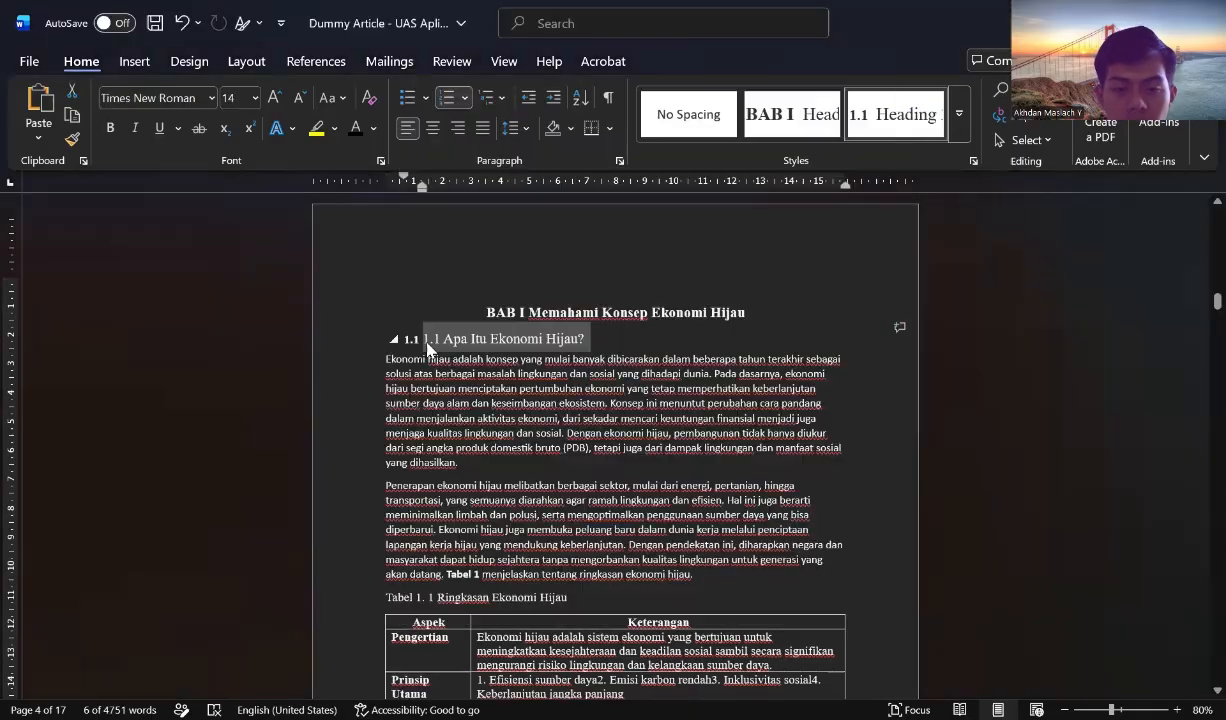
# Delete the manually typed "1.1" before "Apa Itu Ekonomi Hijau?" and set the Heading 2 style to size 12.
pyautogui.click(424, 340)
pyautogui.press('Delete')
pyautogui.press('Delete')
pyautogui.press('Delete')
pyautogui.press('Delete')
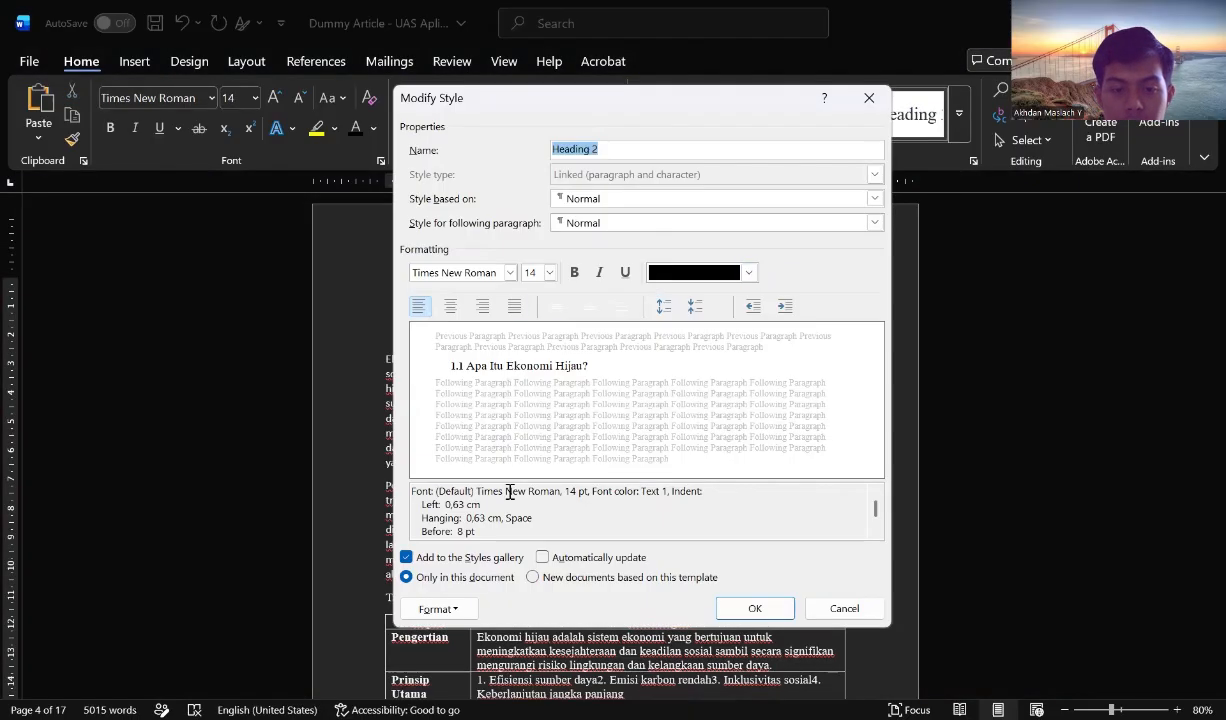
pyautogui.click(755, 608)
# Apply the Heading 3 style to the subheading "1.1.1 Definisi dan prinsip dasar" below the summary table.
pyautogui.scroll(-10, 557, 443)
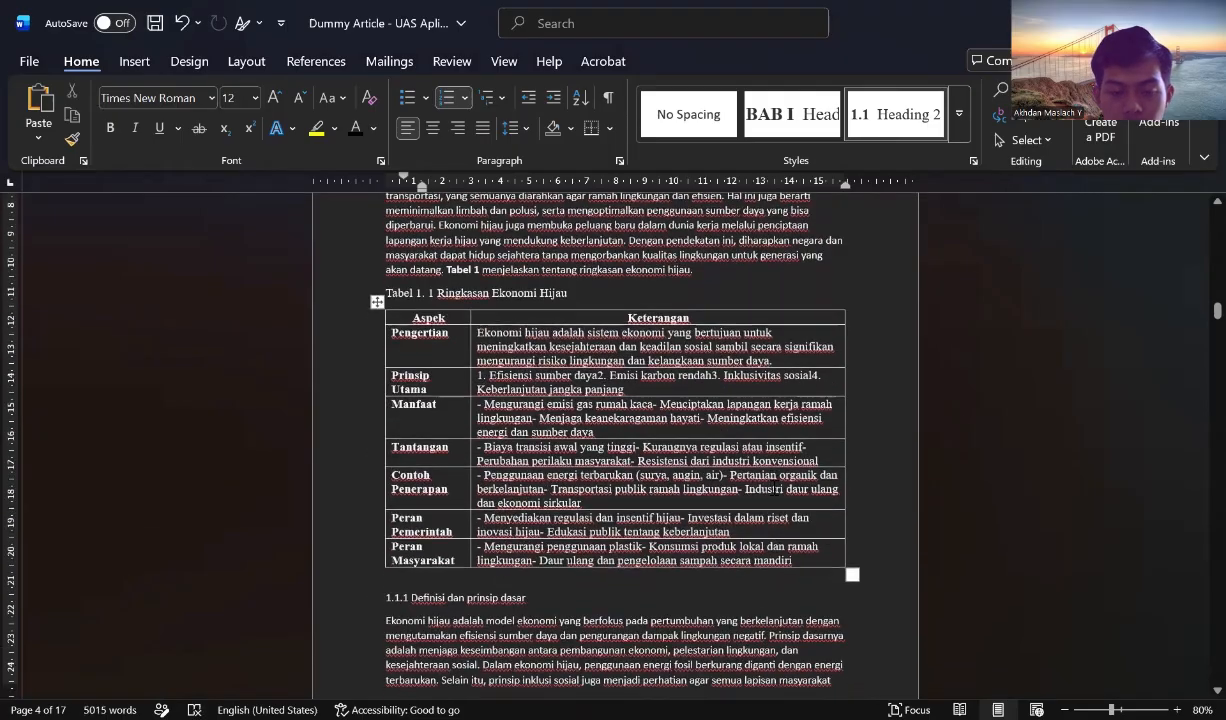
pyautogui.click(958, 114)
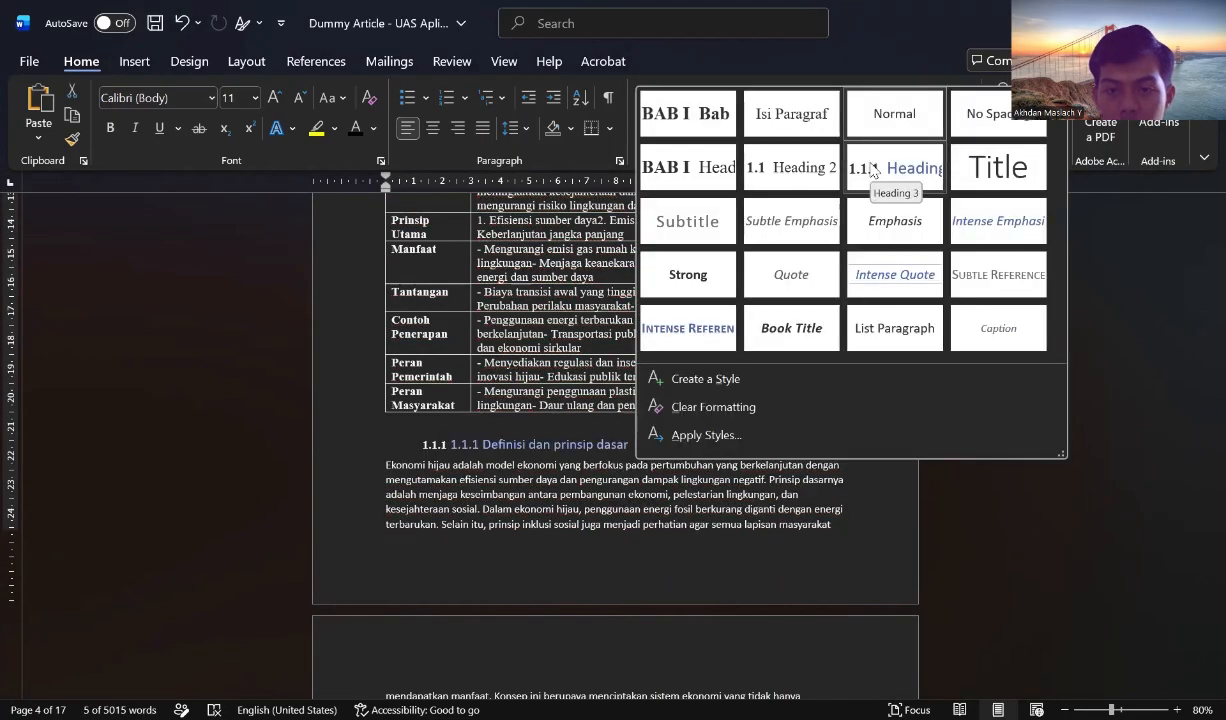
pyautogui.click(872, 166)
# Modify the Heading 3 style to Times New Roman, size 12, bold and black, for new documents based on this template.
pyautogui.rightClick(724, 116)
pyautogui.click(770, 156)
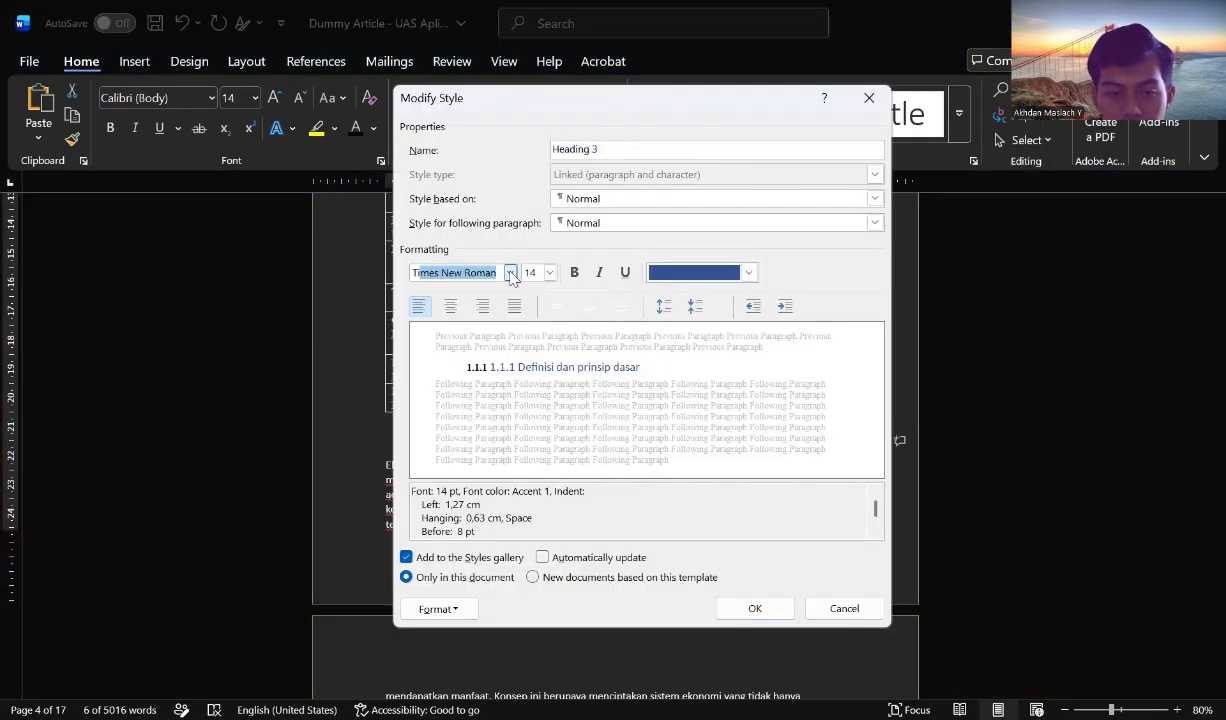
pyautogui.click(529, 270)
pyautogui.write('12')
pyautogui.click(570, 276)
pyautogui.click(706, 275)
pyautogui.click(692, 346)
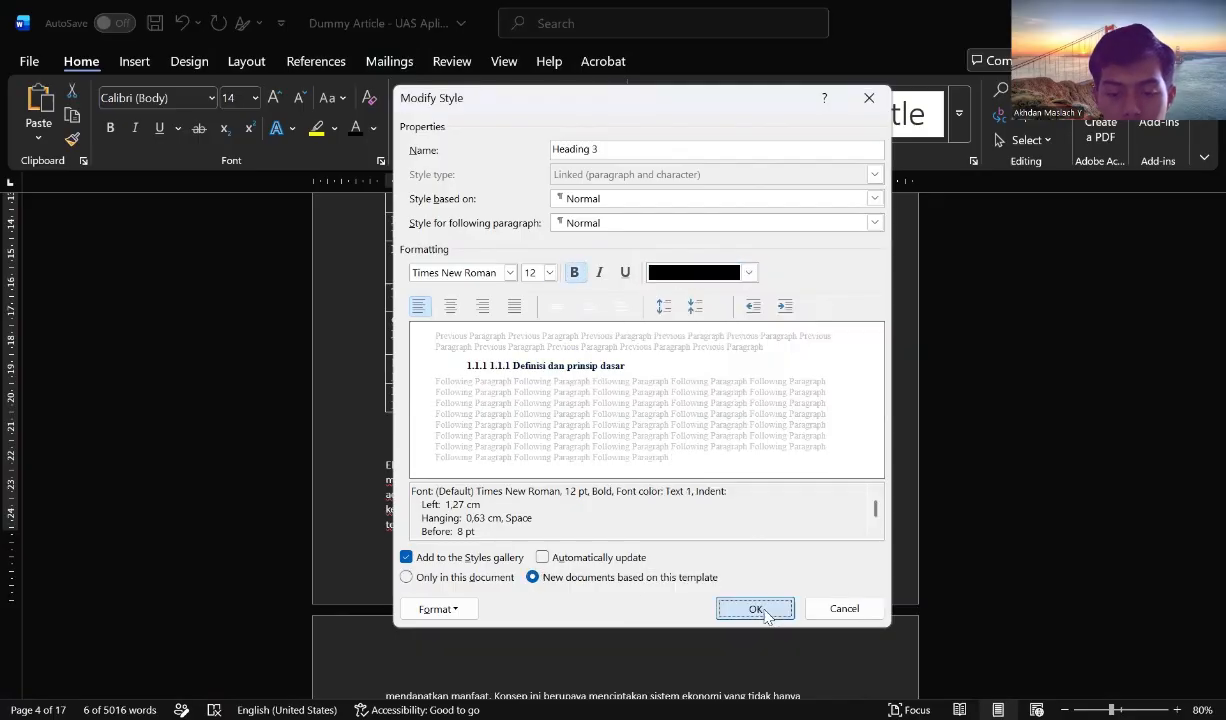
pyautogui.click(758, 610)
# Apply Heading 3 to "Perbedaan dengan ekonomi konvensional" and delete its manually typed "1.1.2".
pyautogui.scroll(5, 648, 428)
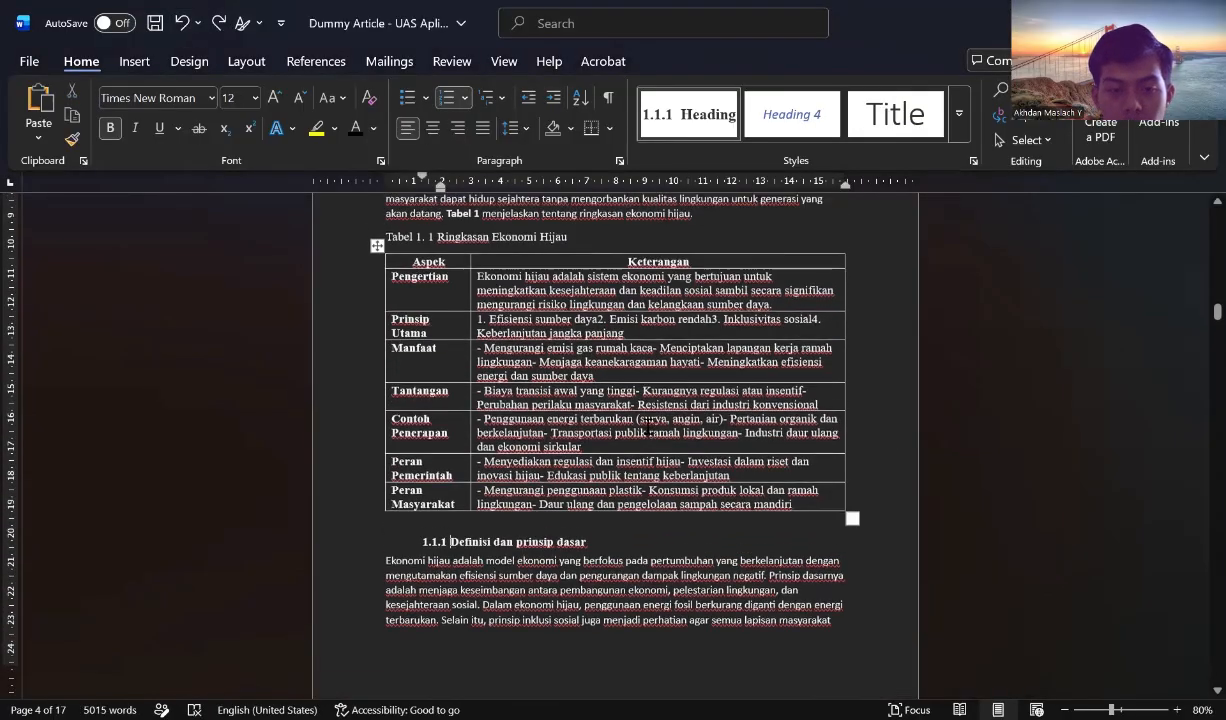
pyautogui.scroll(-10, 648, 428)
pyautogui.scroll(8, 648, 428)
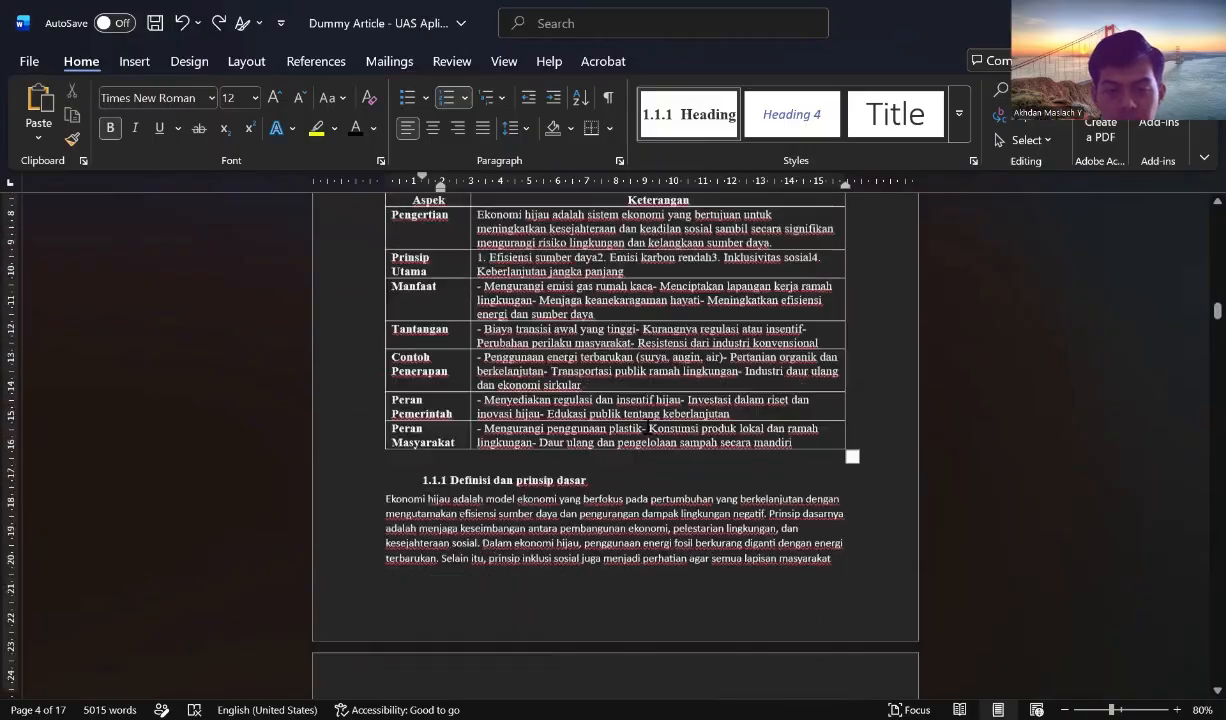
pyautogui.scroll(-7, 630, 440)
pyautogui.click(409, 444)
pyautogui.hotkey('ctrl', 'alt', '3')
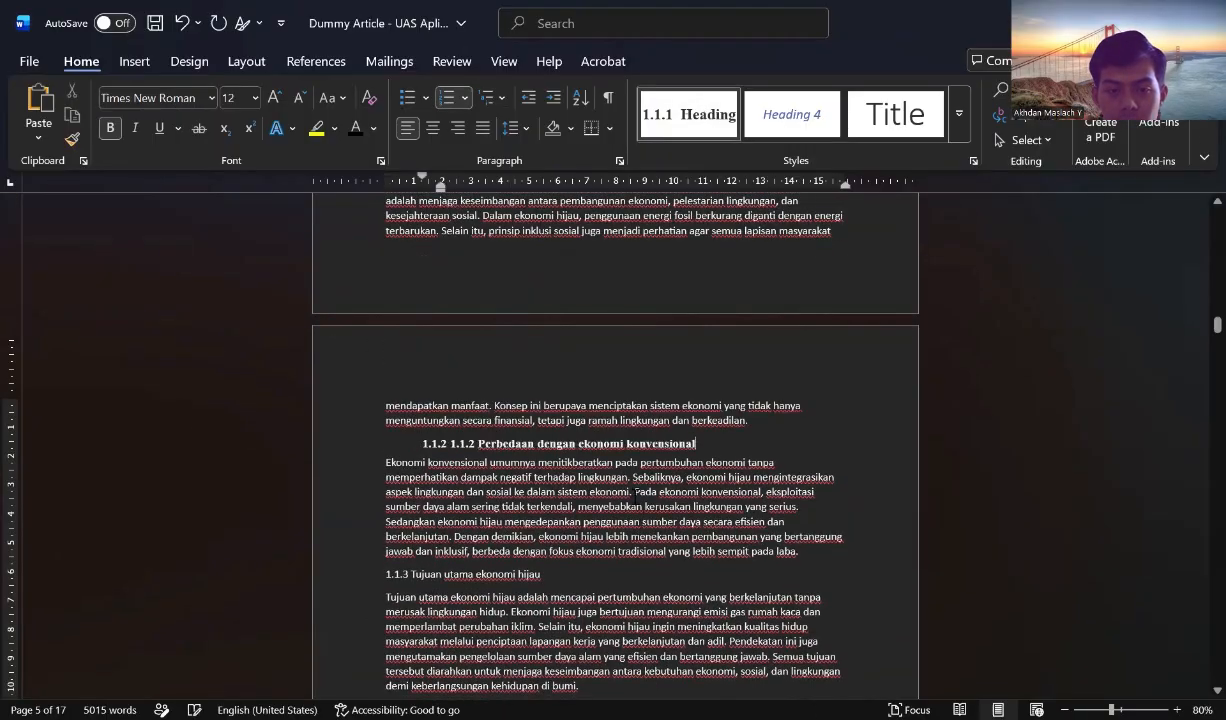
pyautogui.press('BackSpace')
pyautogui.press('BackSpace')
# Apply the Heading 3 style to the subheading "1.1.3 Tujuan utama ekonomi hijau".
pyautogui.click(424, 575)
pyautogui.click(704, 132)
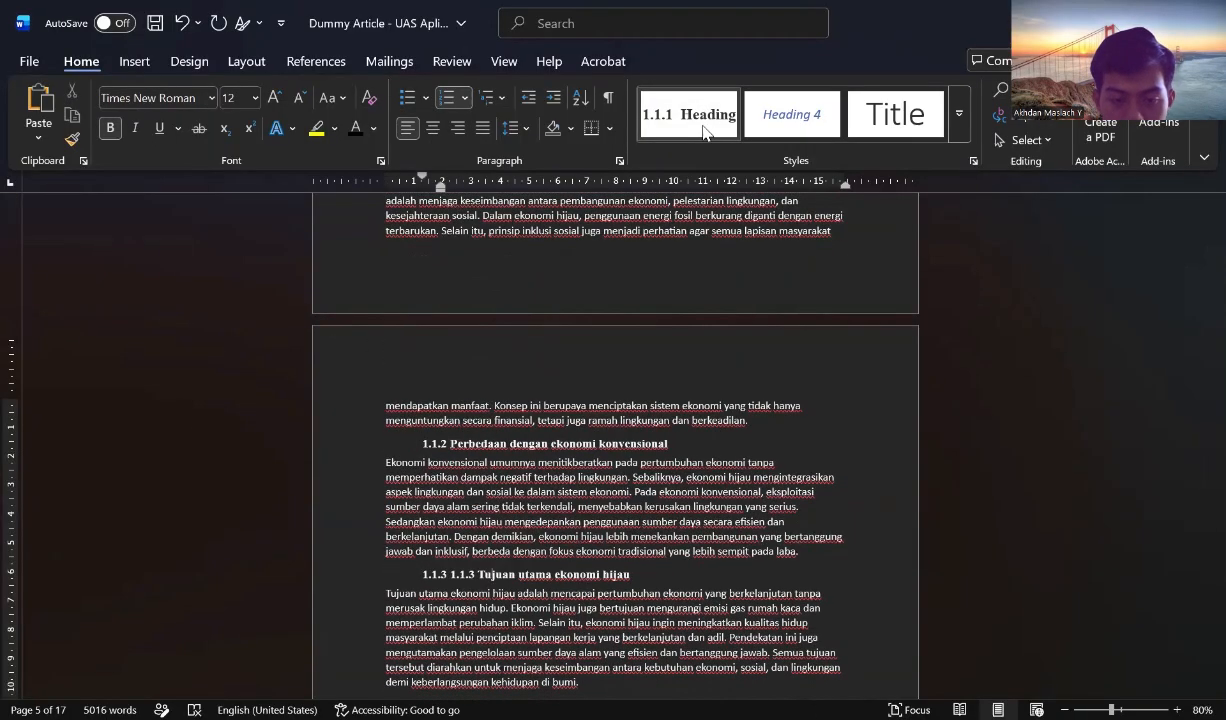
# Apply Heading 2 to "Asal Usul dan Perkembangan Konsep" and delete its manually typed "1.2".
pyautogui.scroll(-4, 615, 450)
pyautogui.click(405, 349)
pyautogui.click(958, 114)
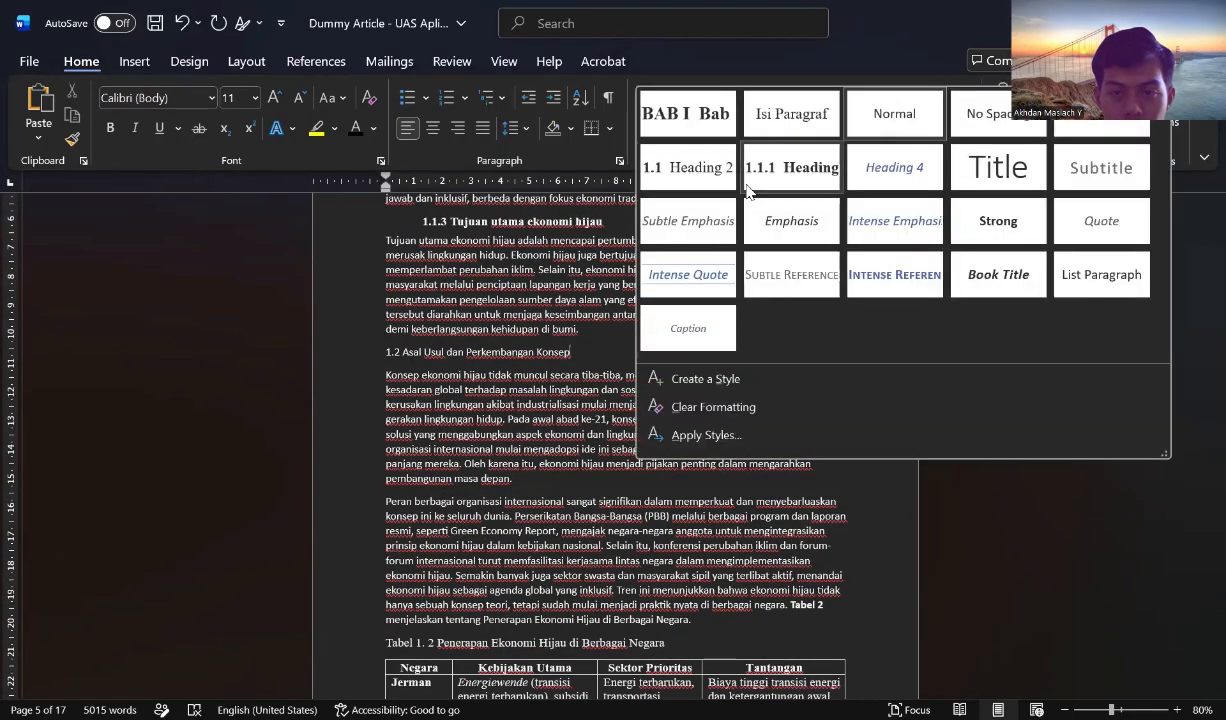
pyautogui.click(670, 164)
pyautogui.click(443, 357)
pyautogui.press('BackSpace')
pyautogui.press('BackSpace')
pyautogui.press('BackSpace')
pyautogui.press('BackSpace')
# Make the Heading 2 style bold and select all text that uses it.
pyautogui.rightClick(904, 118)
pyautogui.click(946, 160)
pyautogui.click(574, 272)
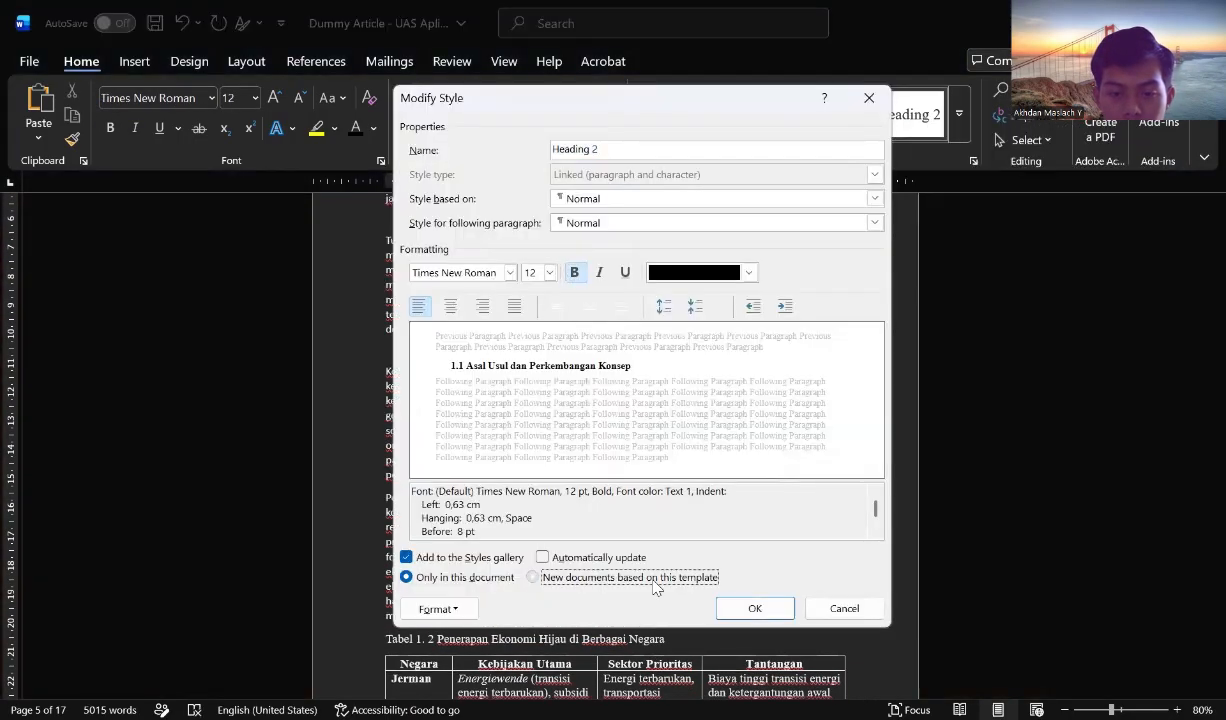
pyautogui.click(755, 608)
pyautogui.rightClick(905, 135)
pyautogui.click(980, 203)
# Apply Heading 3 to "Sejarah dan perkembangan awal" and delete its manually typed "1.2.1".
pyautogui.scroll(-20, 649, 397)
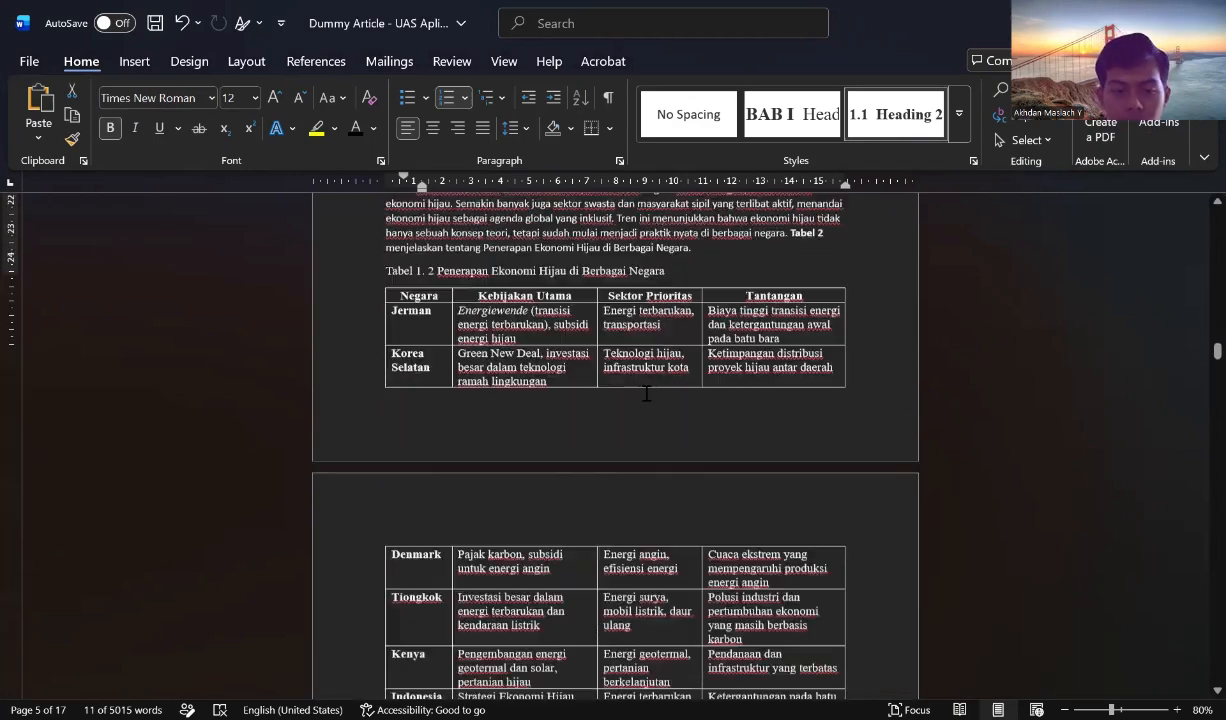
pyautogui.click(958, 114)
pyautogui.click(775, 164)
pyautogui.click(479, 454)
pyautogui.press('BackSpace')
pyautogui.press('BackSpace')
pyautogui.press('BackSpace')
pyautogui.press('BackSpace')
pyautogui.press('BackSpace')
pyautogui.press('BackSpace')
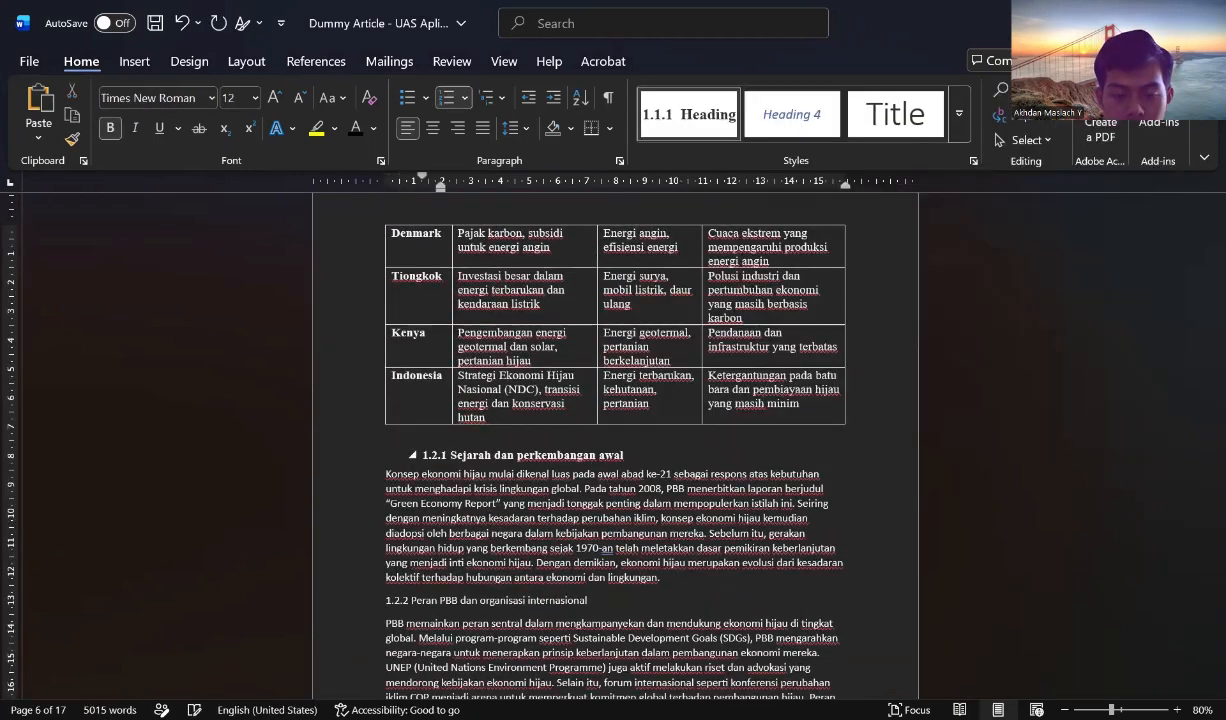
# Apply Heading 3 to "Peran PBB dan organisasi internasional" and delete its manually typed "1.2.2".
pyautogui.scroll(-3, 612, 420)
pyautogui.click(615, 400)
pyautogui.click(688, 114)
pyautogui.click(478, 397)
pyautogui.press('BackSpace')
pyautogui.press('BackSpace')
pyautogui.press('BackSpace')
pyautogui.press('BackSpace')
pyautogui.press('BackSpace')
pyautogui.press('BackSpace')
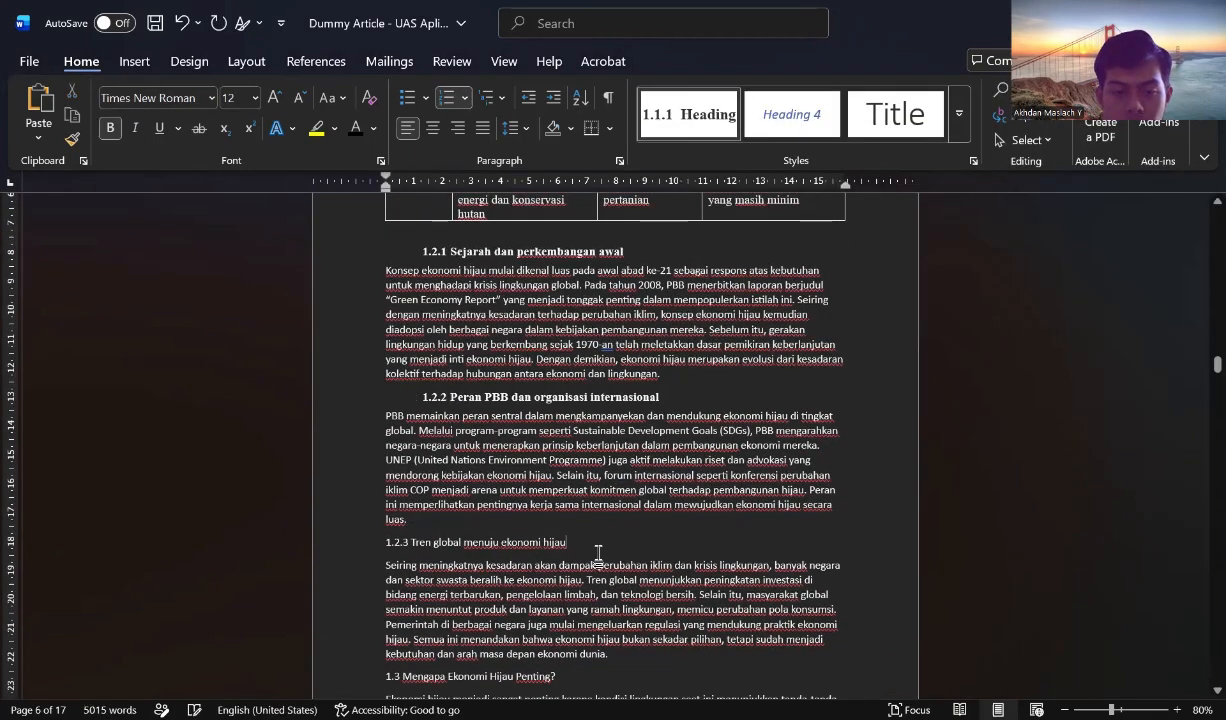
# Apply Heading 3 to "Tren global menuju ekonomi hijau" and delete its manually typed "1.2.3".
pyautogui.click(599, 551)
pyautogui.click(688, 114)
pyautogui.click(478, 542)
pyautogui.press('BackSpace')
pyautogui.press('BackSpace')
pyautogui.press('BackSpace')
pyautogui.press('BackSpace')
pyautogui.press('BackSpace')
pyautogui.press('BackSpace')
# Apply the Heading 2 style to the section title "1.3 Mengapa Ekonomi Hijau Penting?".
pyautogui.scroll(-4, 562, 333)
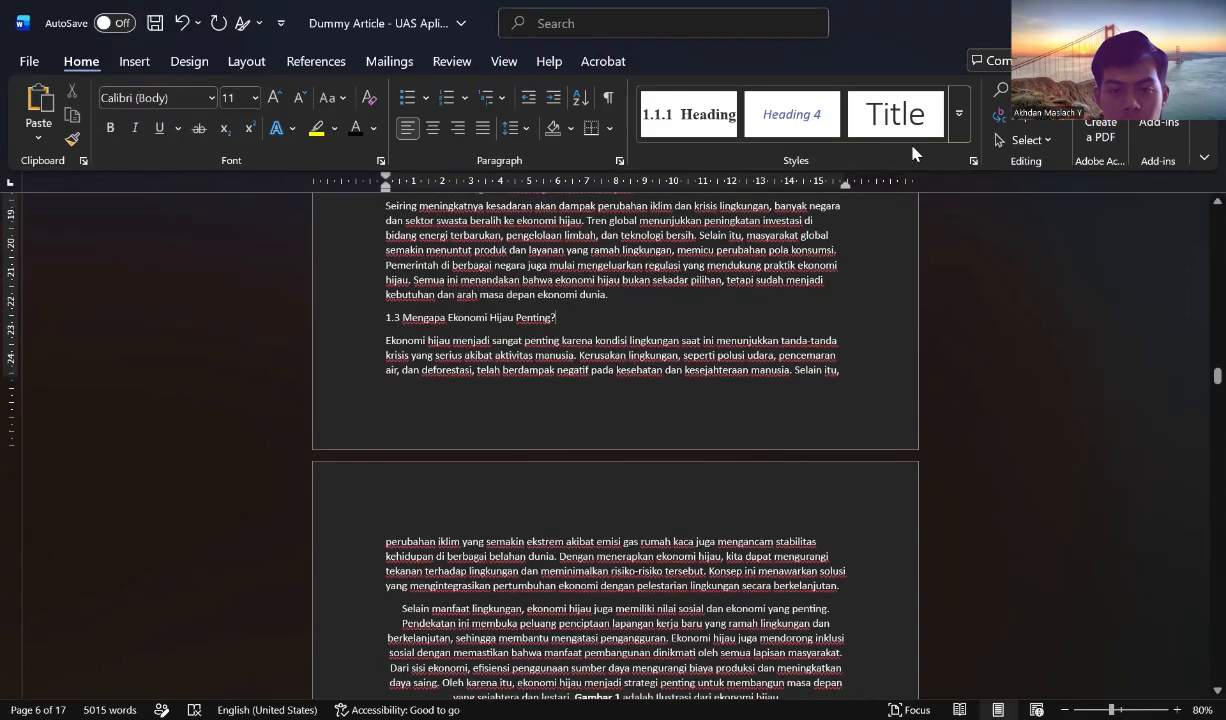
pyautogui.click(958, 114)
pyautogui.click(690, 164)
# Apply Heading 3 to "Dampak lingkungan dari ekonomi saat ini" and delete its manually typed "1.3.1".
pyautogui.scroll(-5, 620, 420)
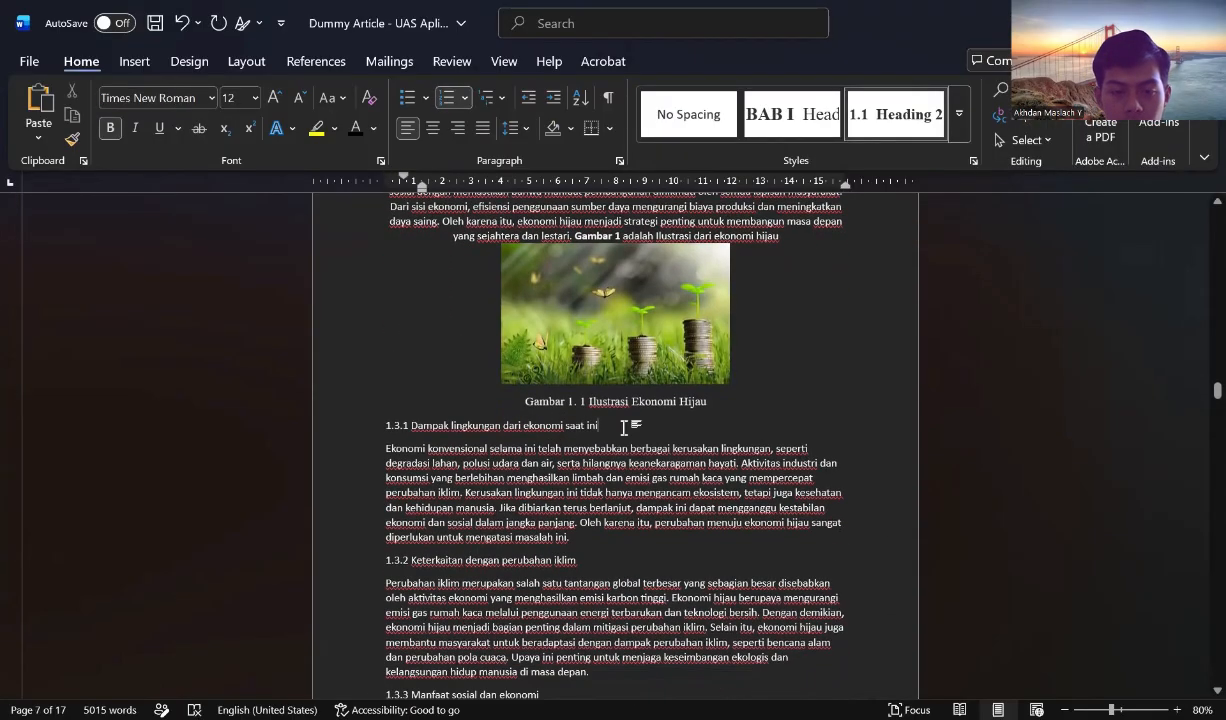
pyautogui.click(624, 427)
pyautogui.click(958, 120)
pyautogui.click(785, 162)
pyautogui.click(480, 423)
pyautogui.press('BackSpace')
pyautogui.press('BackSpace')
pyautogui.press('BackSpace')
pyautogui.press('BackSpace')
pyautogui.press('BackSpace')
pyautogui.press('BackSpace')
# Apply Heading 3 to "Keterkaitan dengan perubahan iklim" and delete its manually typed "1.3.2".
pyautogui.scroll(-3, 560, 425)
pyautogui.click(605, 434)
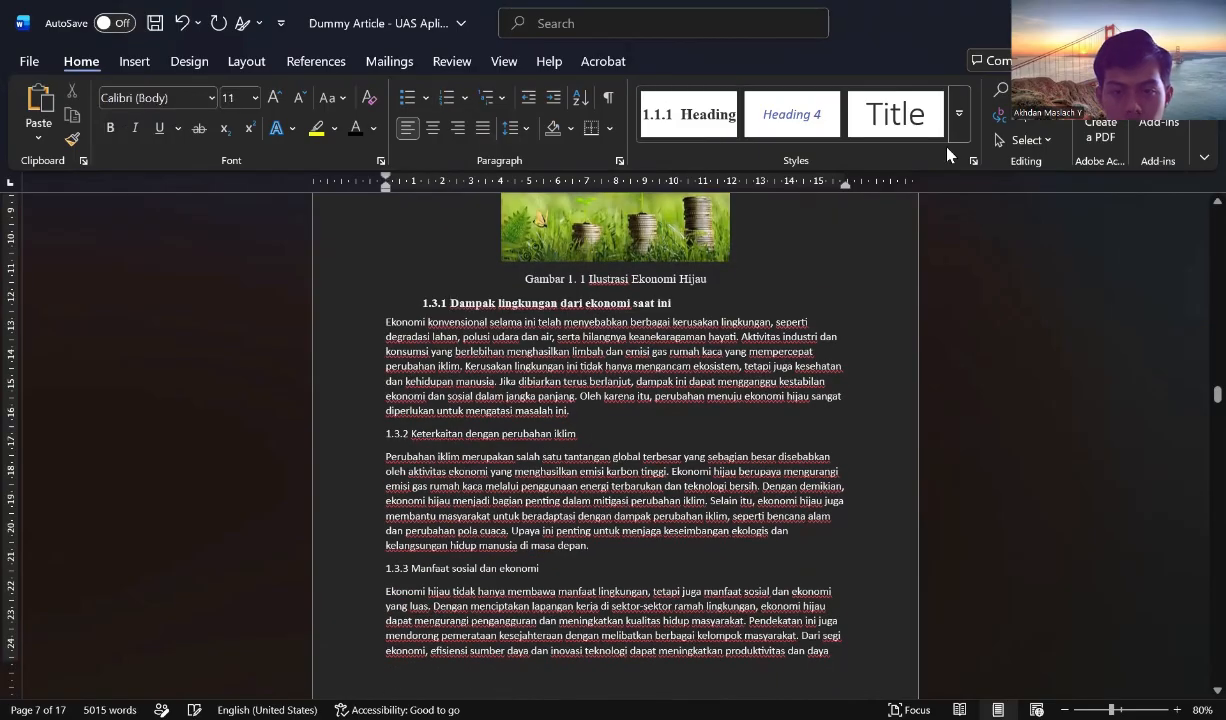
pyautogui.click(689, 115)
pyautogui.click(478, 434)
pyautogui.press('BackSpace')
pyautogui.press('BackSpace')
pyautogui.press('BackSpace')
pyautogui.press('BackSpace')
pyautogui.press('BackSpace')
pyautogui.press('BackSpace')
# Apply Heading 3 to "Manfaat sosial dan ekonomi" and delete its manually typed "1.3.3".
pyautogui.click(560, 567)
pyautogui.click(689, 115)
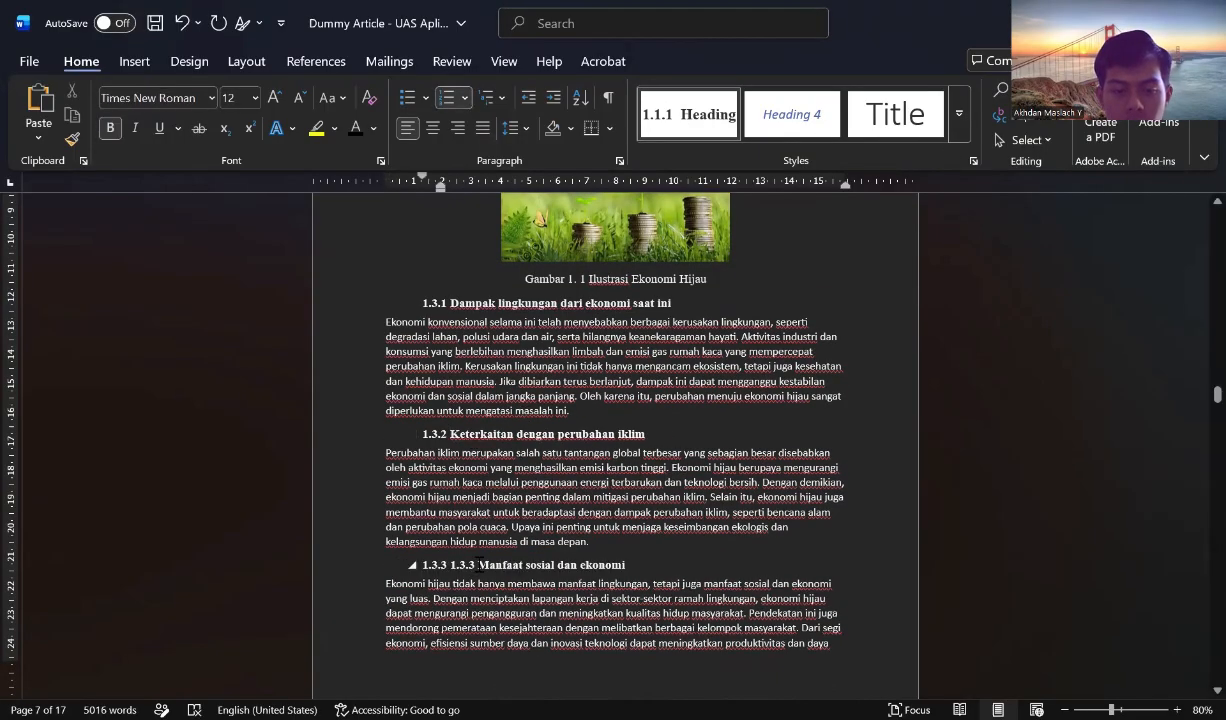
pyautogui.press('BackSpace')
pyautogui.press('BackSpace')
pyautogui.press('BackSpace')
pyautogui.press('BackSpace')
pyautogui.press('BackSpace')
pyautogui.press('BackSpace')
# Apply the Heading 2 style to the section title "1.4 Komponen Utama Ekonomi Hijau".
pyautogui.scroll(-5, 560, 450)
pyautogui.click(594, 356)
pyautogui.click(958, 114)
pyautogui.click(690, 167)
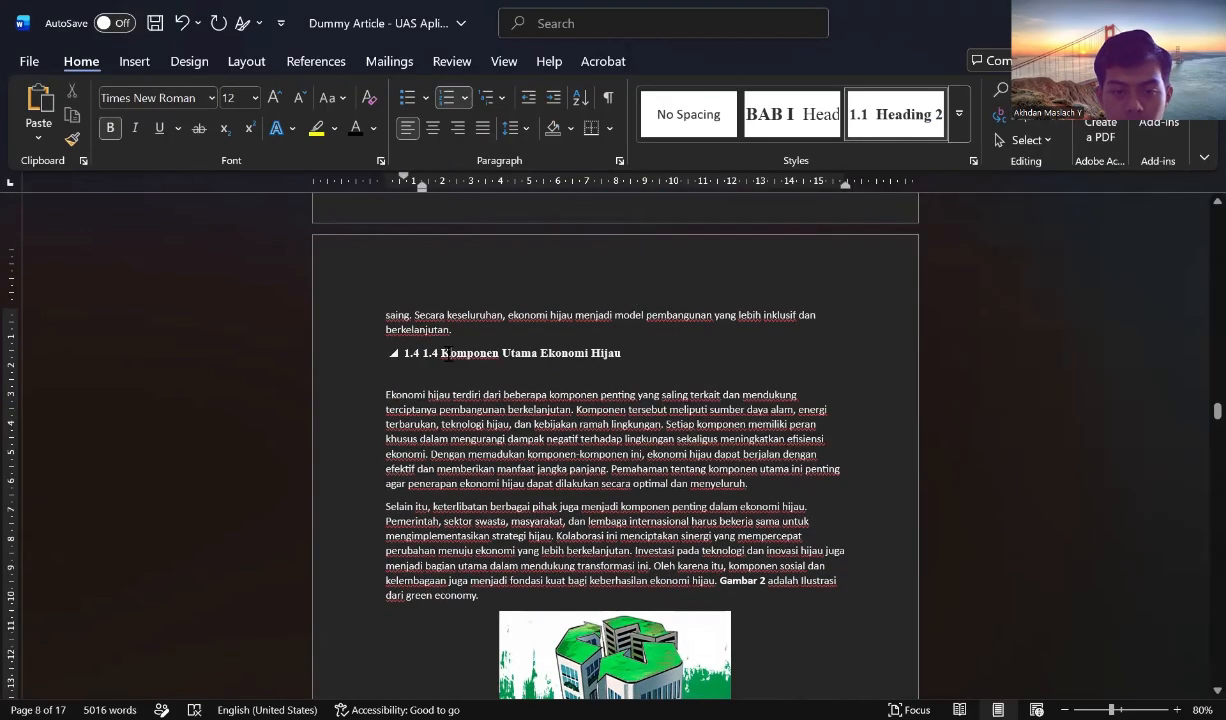
# Apply Heading 3 to "Sumber daya alam dan keberlanjutan" and delete its manually typed "1.4.1".
pyautogui.scroll(-7, 560, 450)
pyautogui.click(580, 302)
pyautogui.click(958, 126)
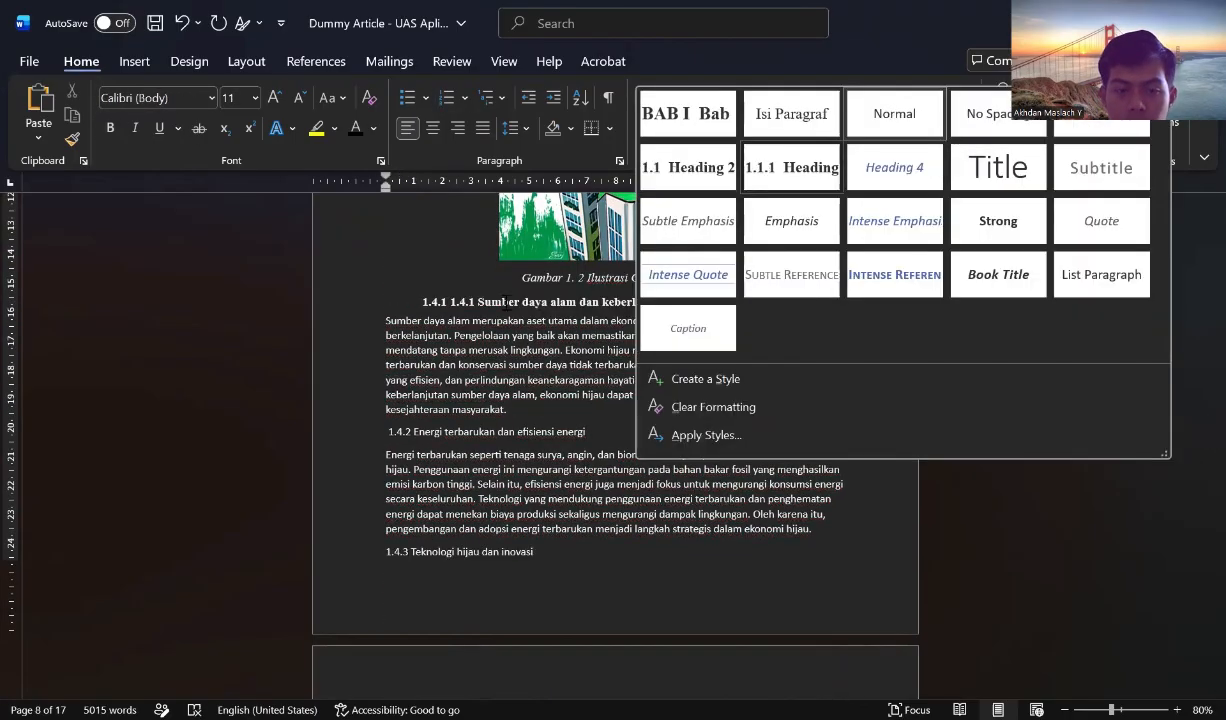
pyautogui.click(790, 167)
pyautogui.click(481, 302)
pyautogui.press('BackSpace')
pyautogui.press('BackSpace')
pyautogui.press('BackSpace')
pyautogui.press('BackSpace')
pyautogui.press('BackSpace')
# Apply Heading 3 to "Energi terbarukan dan efisiensi energi" and "Teknologi hijau dan inovasi", deleting the typed numbers "1.4.2" and "1.4.3".
pyautogui.click(672, 118)
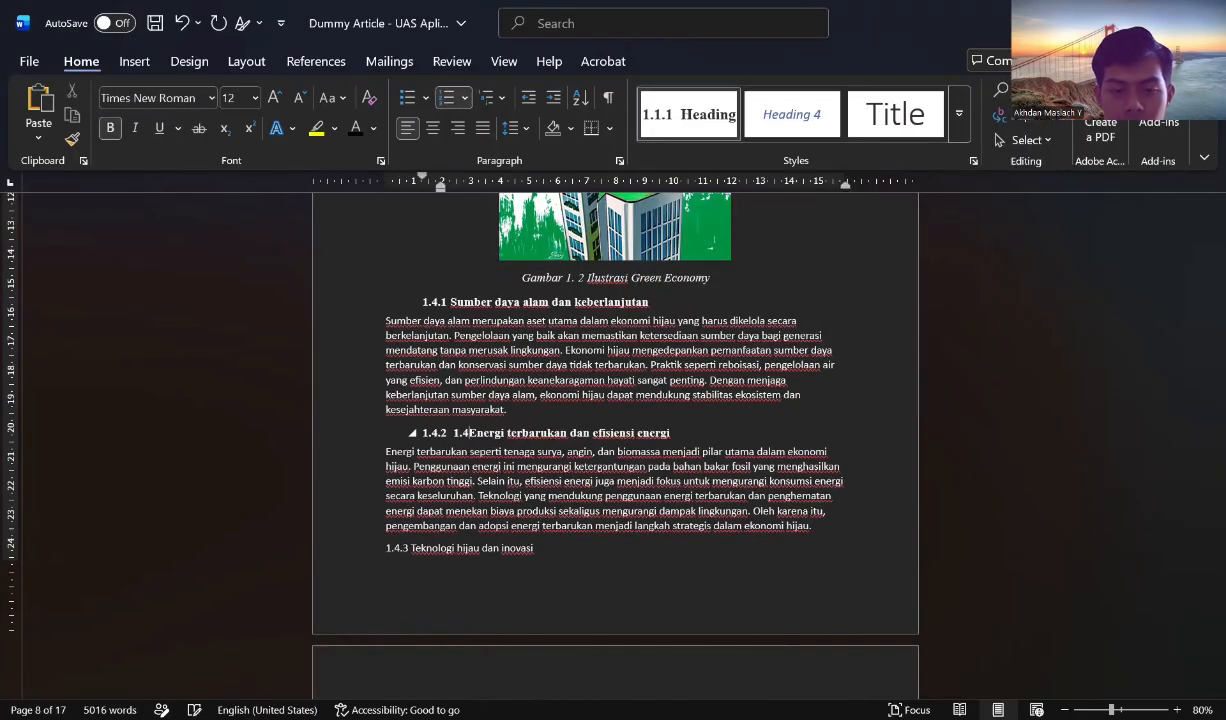
pyautogui.click(579, 558)
pyautogui.click(688, 116)
pyautogui.scroll(-3, 443, 536)
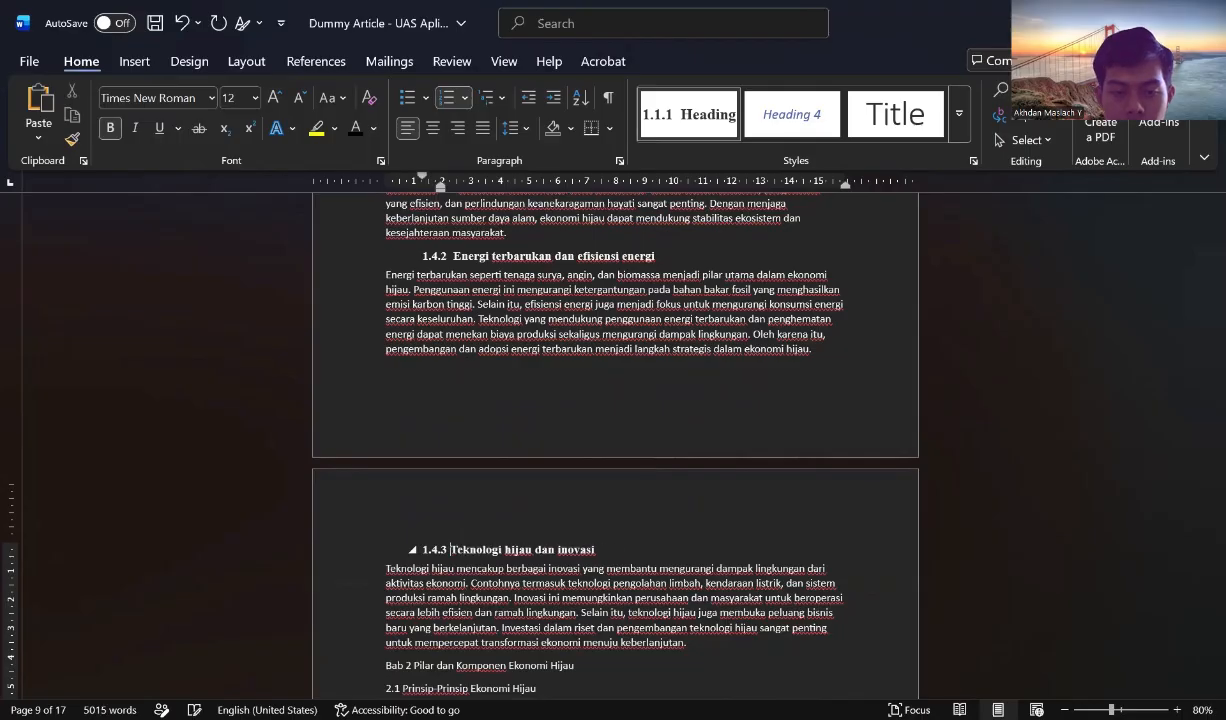
# Apply Heading 1 to the chapter title "Pilar dan Komponen Ekonomi Hijau" and delete its manually typed "Bab 2".
pyautogui.scroll(-3, 560, 450)
pyautogui.click(551, 416)
pyautogui.click(958, 126)
pyautogui.click(684, 112)
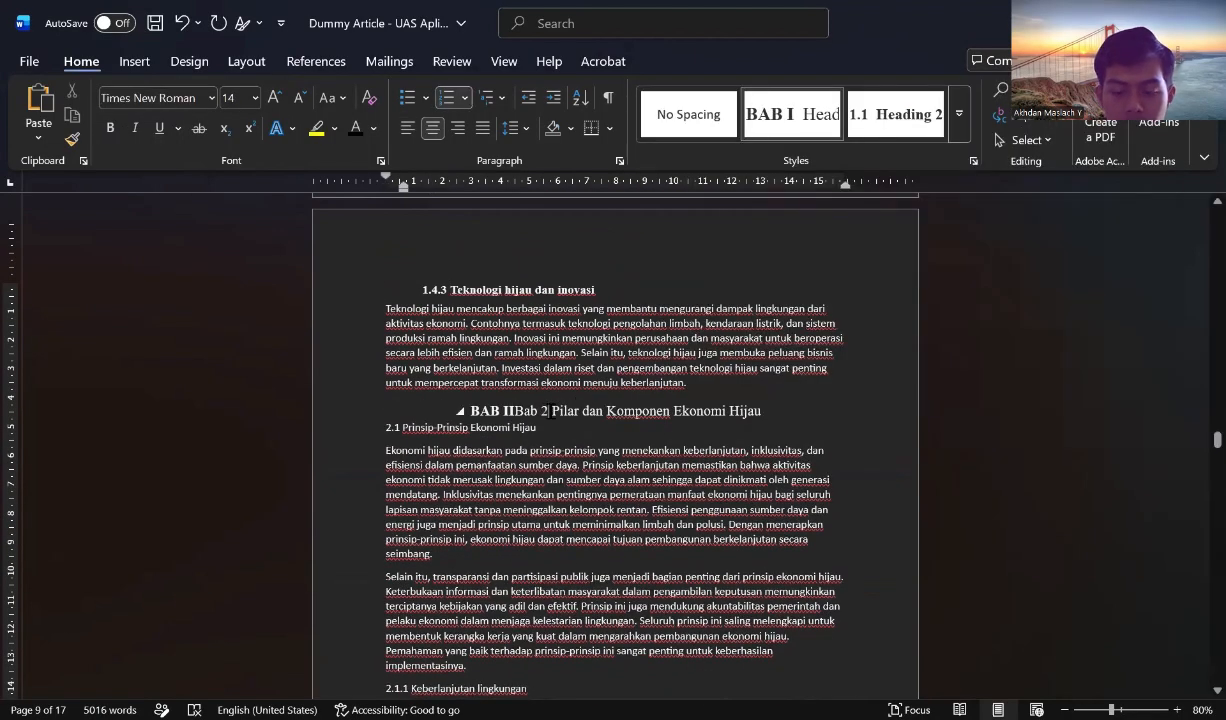
pyautogui.press('BackSpace')
pyautogui.press('BackSpace')
pyautogui.press('BackSpace')
pyautogui.press('BackSpace')
pyautogui.press('BackSpace')
pyautogui.press('BackSpace')
# Make the Heading 1 style bold and put "Pilar dan Komponen Ekonomi Hijau" on its own line below BAB II.
pyautogui.rightClick(792, 116)
pyautogui.click(820, 157)
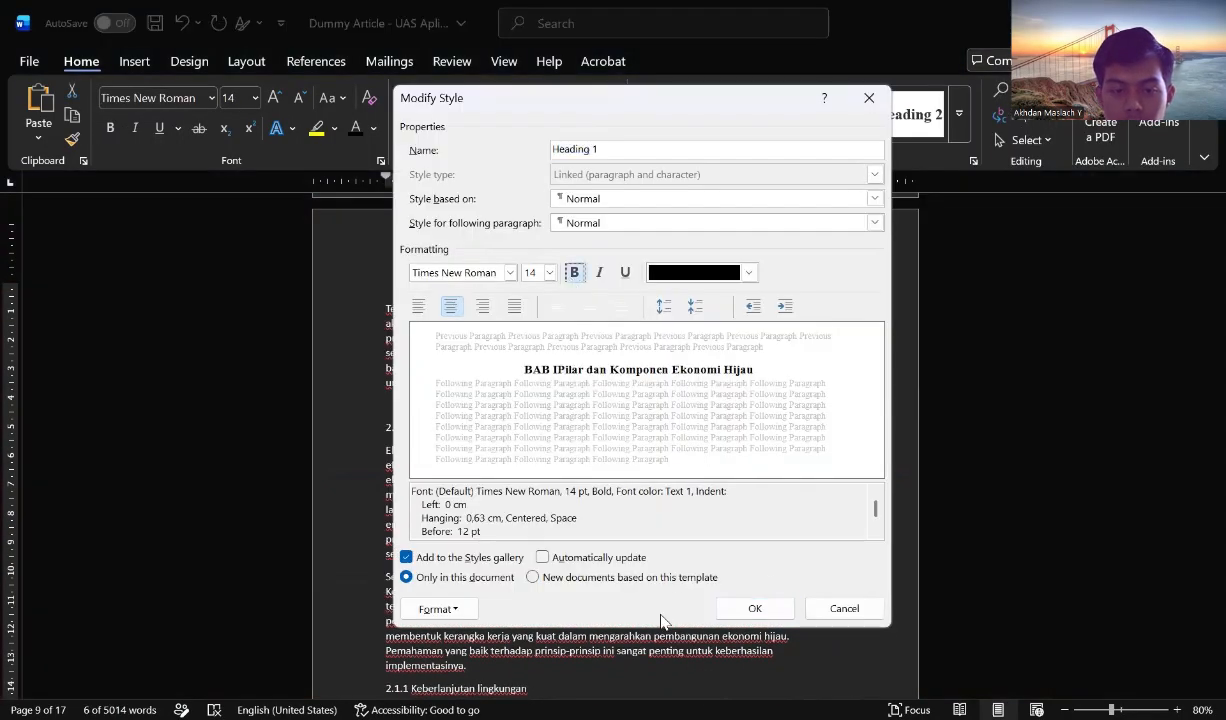
pyautogui.press('Return')
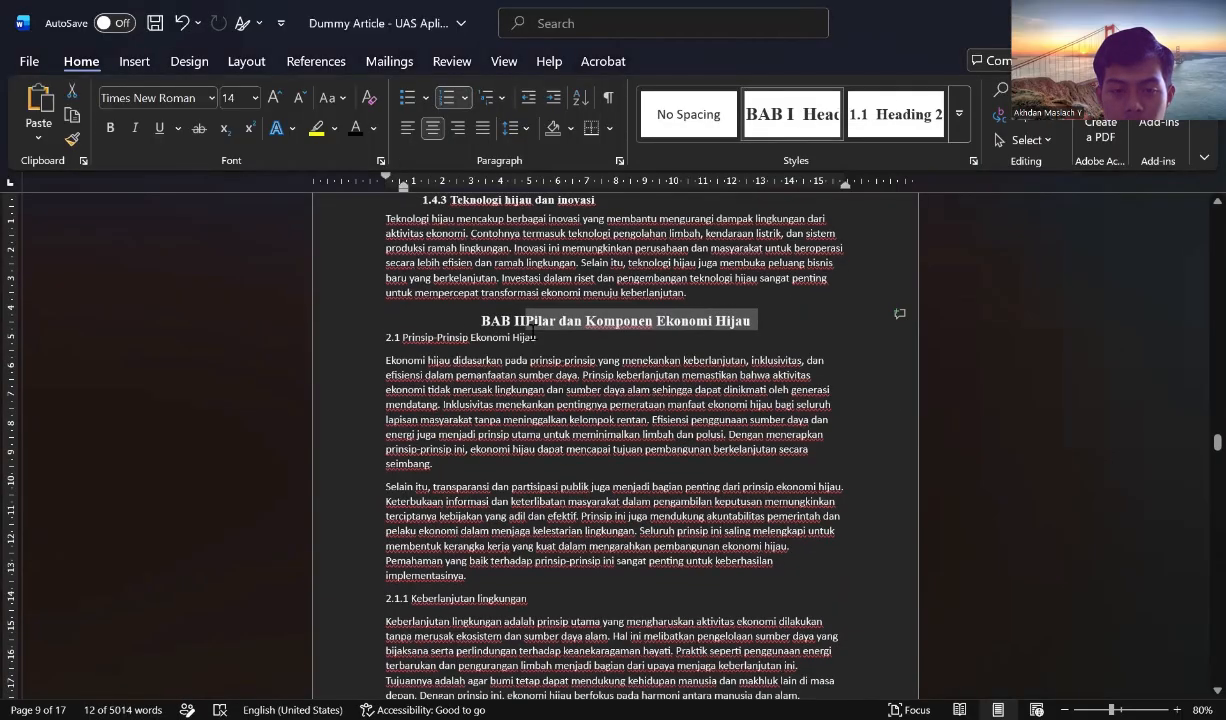
pyautogui.hotkey('shift', 'Return')
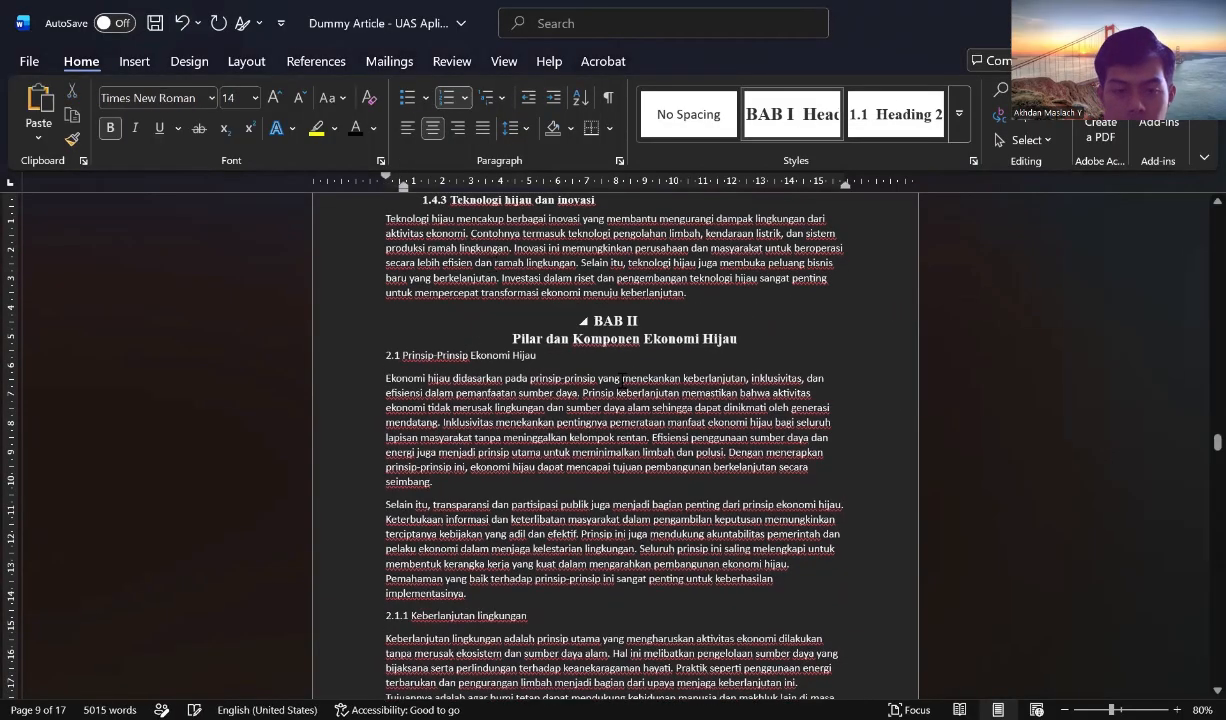
# Apply Heading 2 to "Prinsip-Prinsip Ekonomi Hijau" and delete its manually typed "2.1".
pyautogui.click(402, 356)
pyautogui.click(899, 124)
pyautogui.press('BackSpace')
pyautogui.press('BackSpace')
pyautogui.press('BackSpace')
pyautogui.press('BackSpace')
# Apply Heading 3 to "Keberlanjutan lingkungan" and delete its manually typed "2.1.1".
pyautogui.scroll(-3, 428, 432)
pyautogui.click(411, 458)
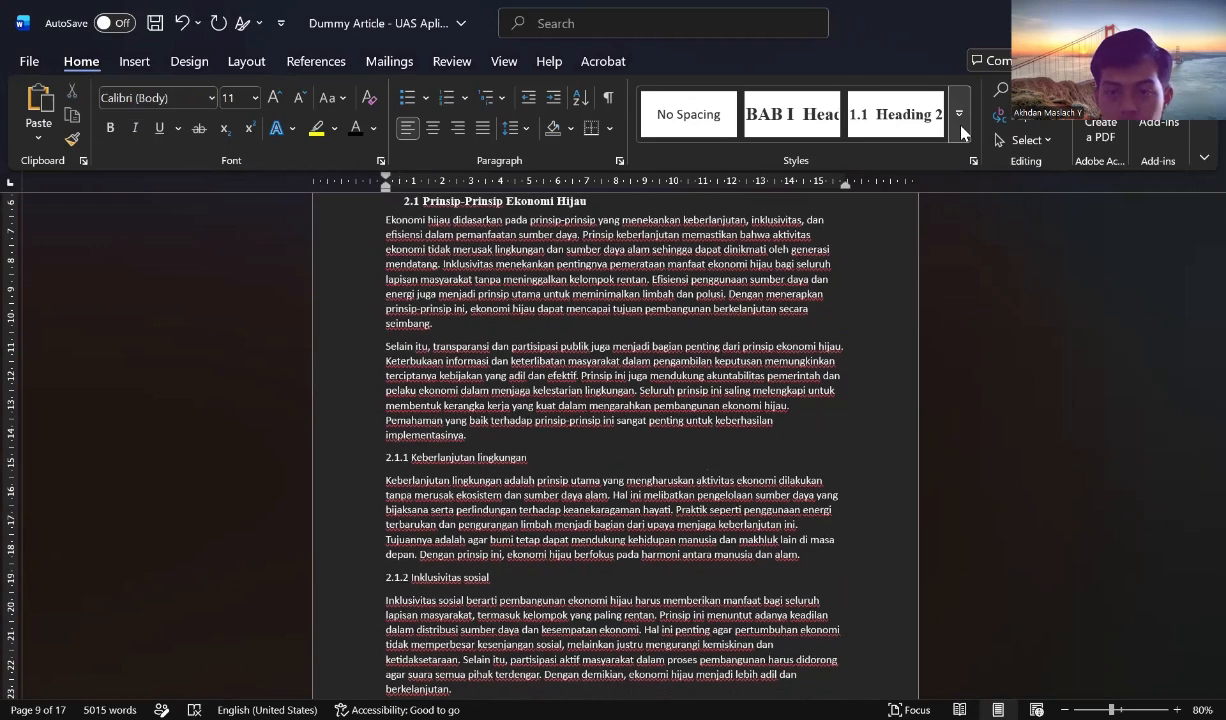
pyautogui.click(960, 126)
pyautogui.click(792, 174)
pyautogui.press('BackSpace')
pyautogui.press('BackSpace')
pyautogui.press('BackSpace')
pyautogui.press('BackSpace')
pyautogui.press('BackSpace')
pyautogui.press('BackSpace')
# Apply Heading 3 to "Inklusivitas sosial" and delete its manually typed "2.1.2".
pyautogui.scroll(-3, 420, 455)
pyautogui.click(411, 452)
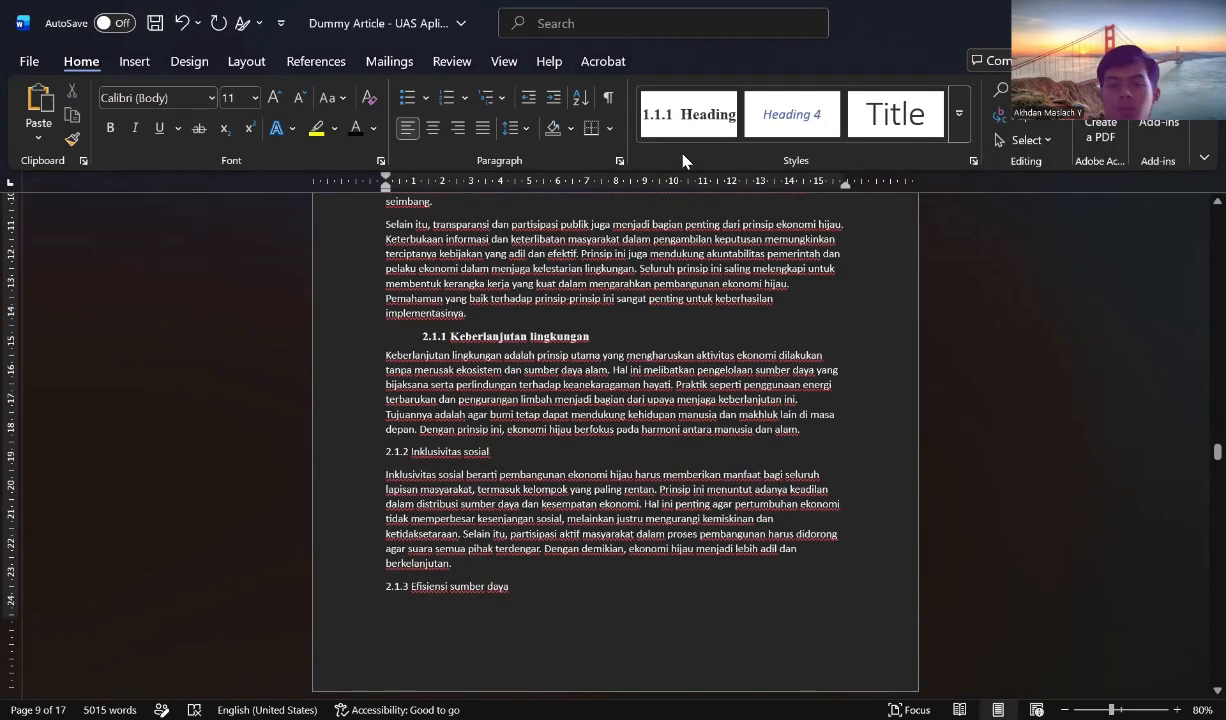
pyautogui.click(689, 114)
pyautogui.press('BackSpace')
pyautogui.press('BackSpace')
pyautogui.press('BackSpace')
pyautogui.press('BackSpace')
pyautogui.press('BackSpace')
pyautogui.press('BackSpace')
# Apply Heading 3 to "Efisiensi sumber daya" and delete its manually typed "2.1.3".
pyautogui.click(689, 114)
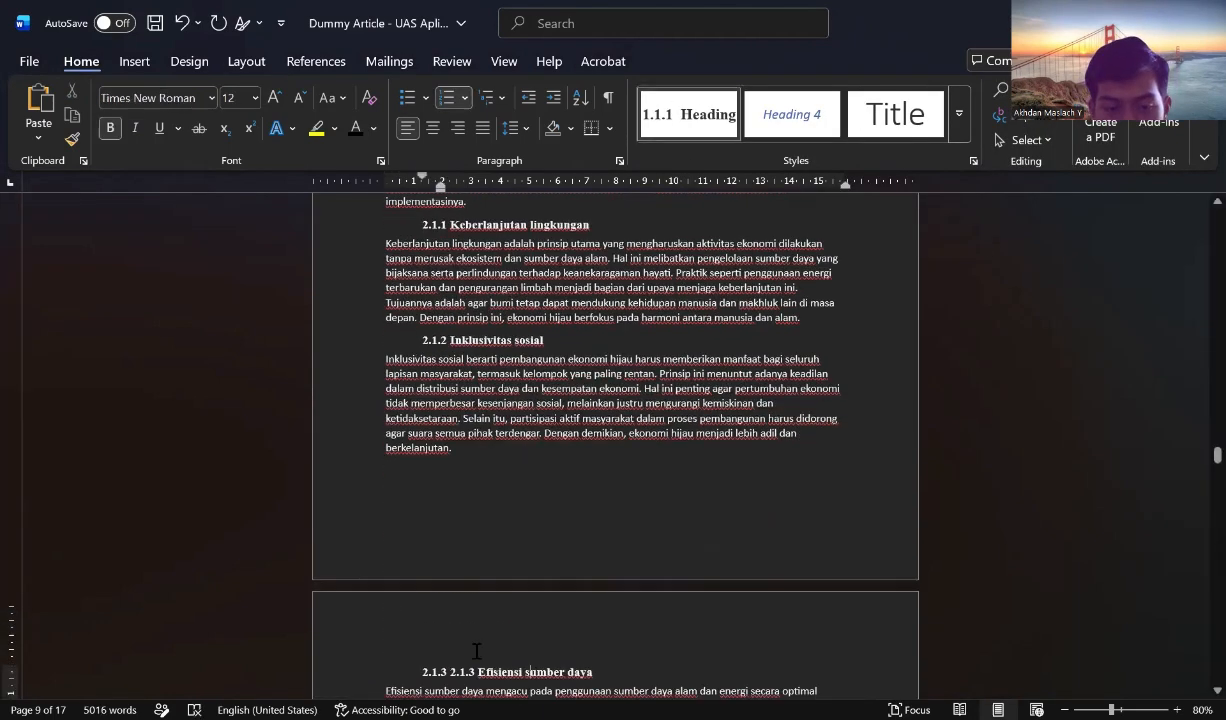
pyautogui.click(474, 669)
pyautogui.press('BackSpace')
pyautogui.press('BackSpace')
pyautogui.press('BackSpace')
pyautogui.press('BackSpace')
pyautogui.press('BackSpace')
pyautogui.press('BackSpace')
# Apply Heading 2 to "Sumber Daya Alam dalam Ekonomi Hijau" and delete its manually typed "2.2".
pyautogui.scroll(-5, 474, 640)
pyautogui.click(403, 312)
pyautogui.click(957, 130)
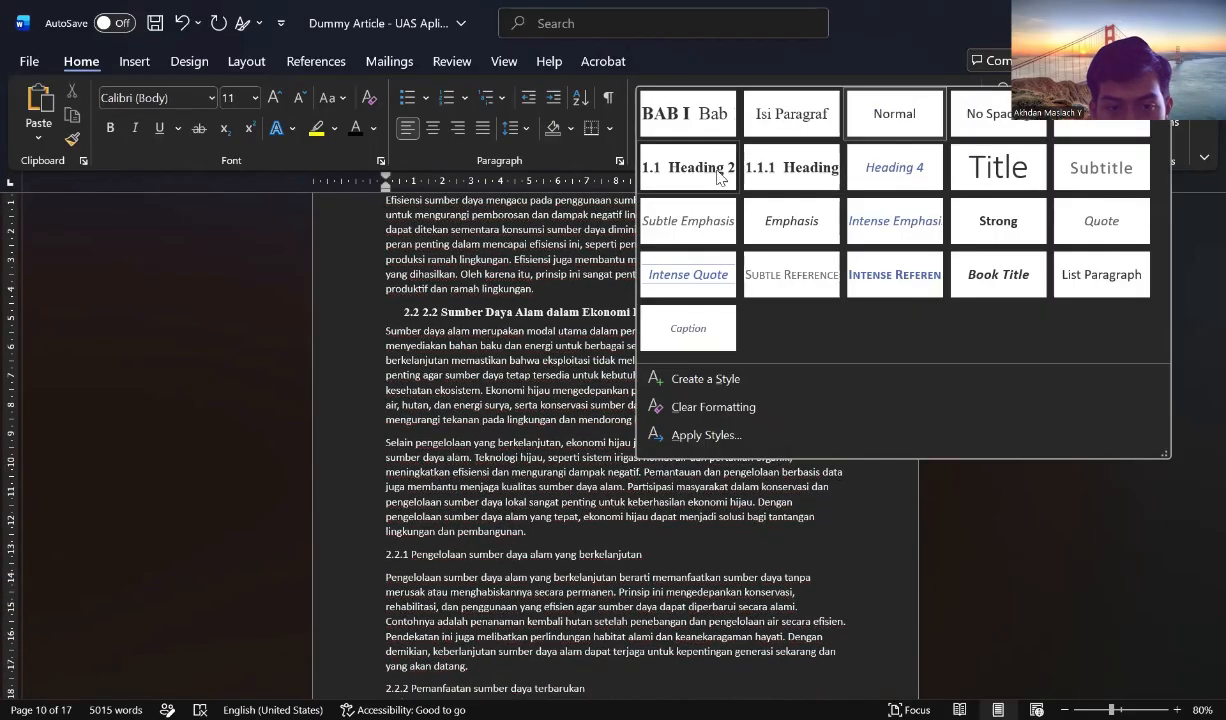
pyautogui.click(695, 161)
pyautogui.press('BackSpace')
pyautogui.press('BackSpace')
pyautogui.press('BackSpace')
pyautogui.press('BackSpace')
# Apply Heading 3 to "Pengelolaan sumber daya alam yang berkelanjutan" and "Pemanfaatan sumber daya terbarukan", deleting the typed numbers "2.2.1" and "2.2.2".
pyautogui.click(957, 128)
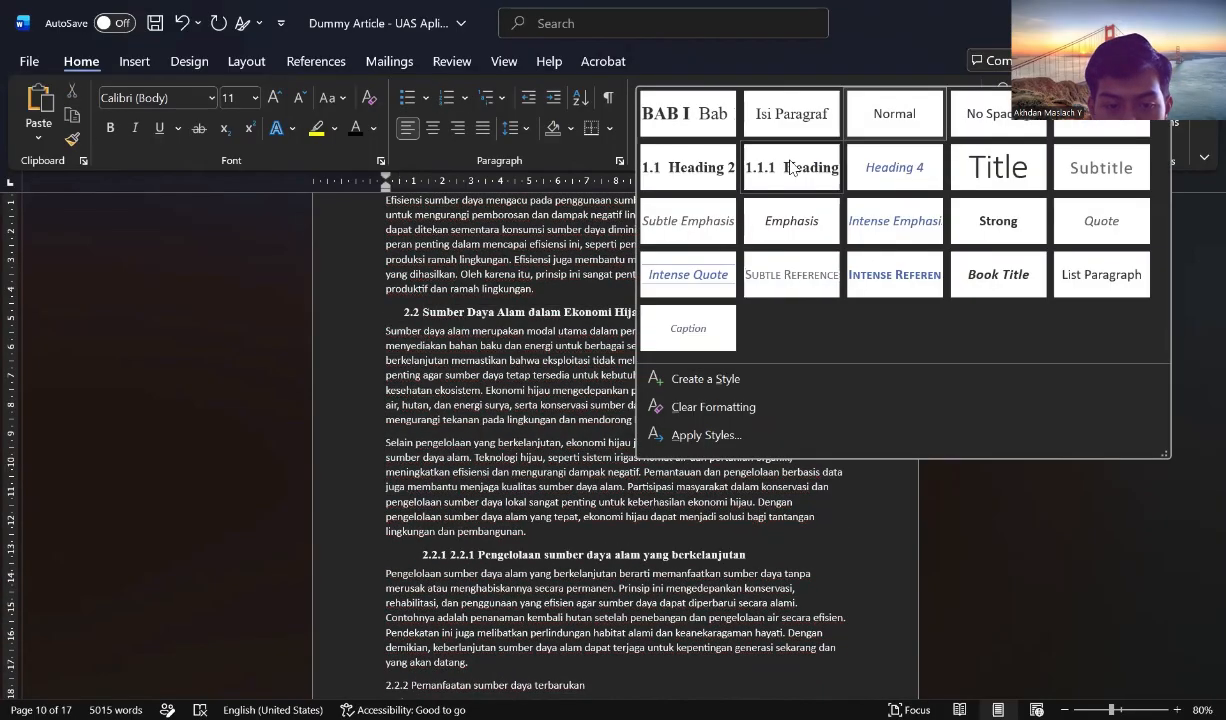
pyautogui.click(803, 163)
pyautogui.scroll(-4, 612, 506)
pyautogui.click(411, 495)
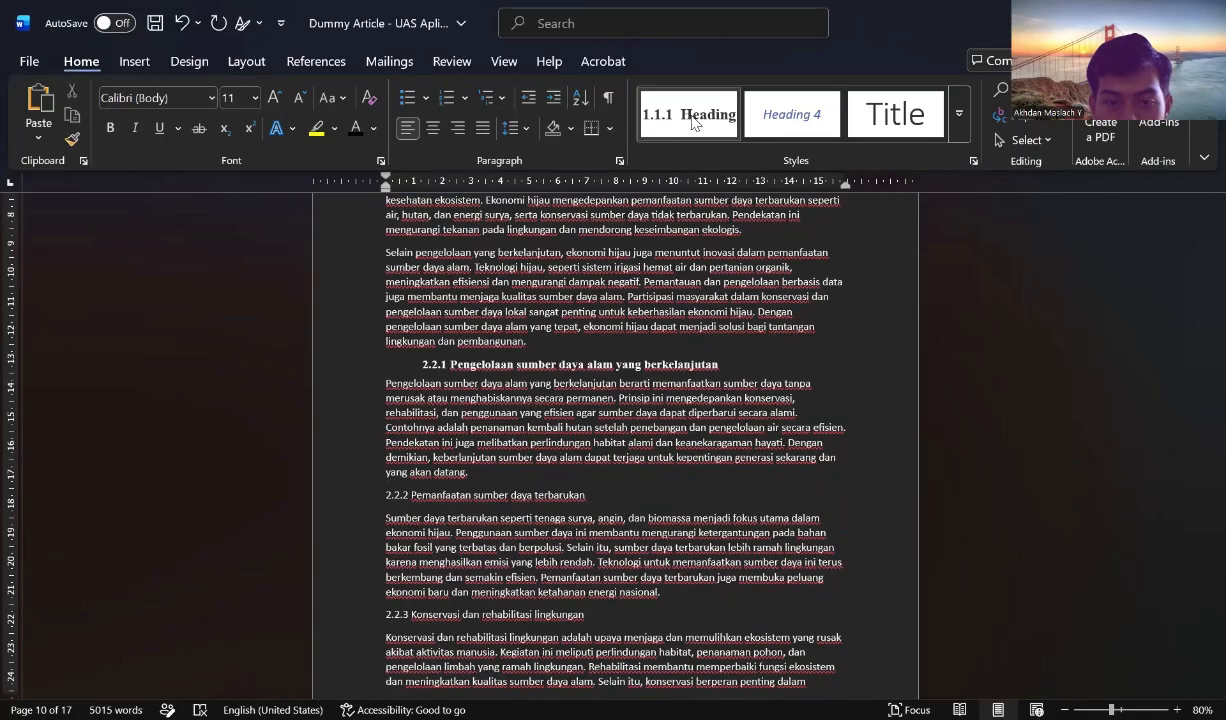
pyautogui.click(691, 118)
pyautogui.press('BackSpace')
pyautogui.press('BackSpace')
pyautogui.press('BackSpace')
pyautogui.press('BackSpace')
pyautogui.press('BackSpace')
pyautogui.press('BackSpace')
# Apply Heading 3 to "Konservasi dan rehabilitasi lingkungan" and delete its manually typed "2.2.3".
pyautogui.scroll(-3, 612, 446)
pyautogui.click(411, 493)
pyautogui.click(690, 117)
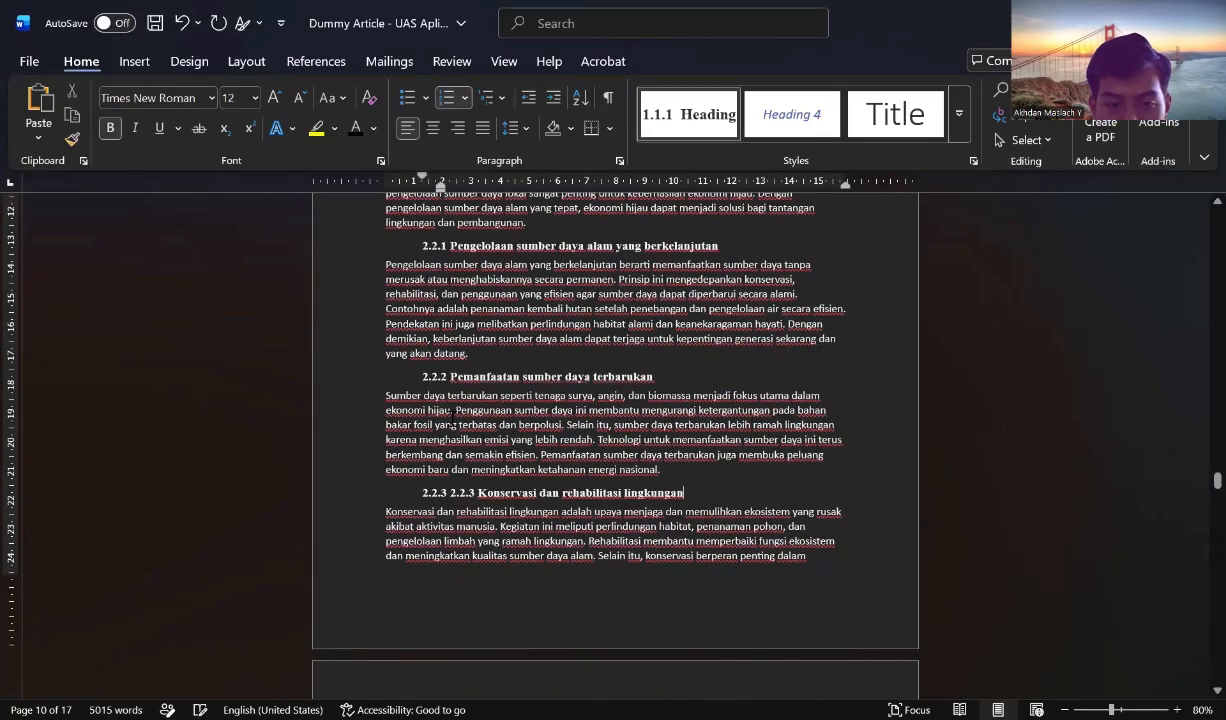
pyautogui.press('BackSpace')
pyautogui.press('BackSpace')
pyautogui.press('BackSpace')
pyautogui.press('BackSpace')
pyautogui.press('BackSpace')
pyautogui.press('BackSpace')
# Apply the Heading 2 style to the section title "2.3 Energi Terbarukan dan Peranannya dalam Ekonomi Hijau".
pyautogui.scroll(-9, 668, 411)
pyautogui.click(668, 411)
pyautogui.click(958, 113)
pyautogui.click(624, 167)
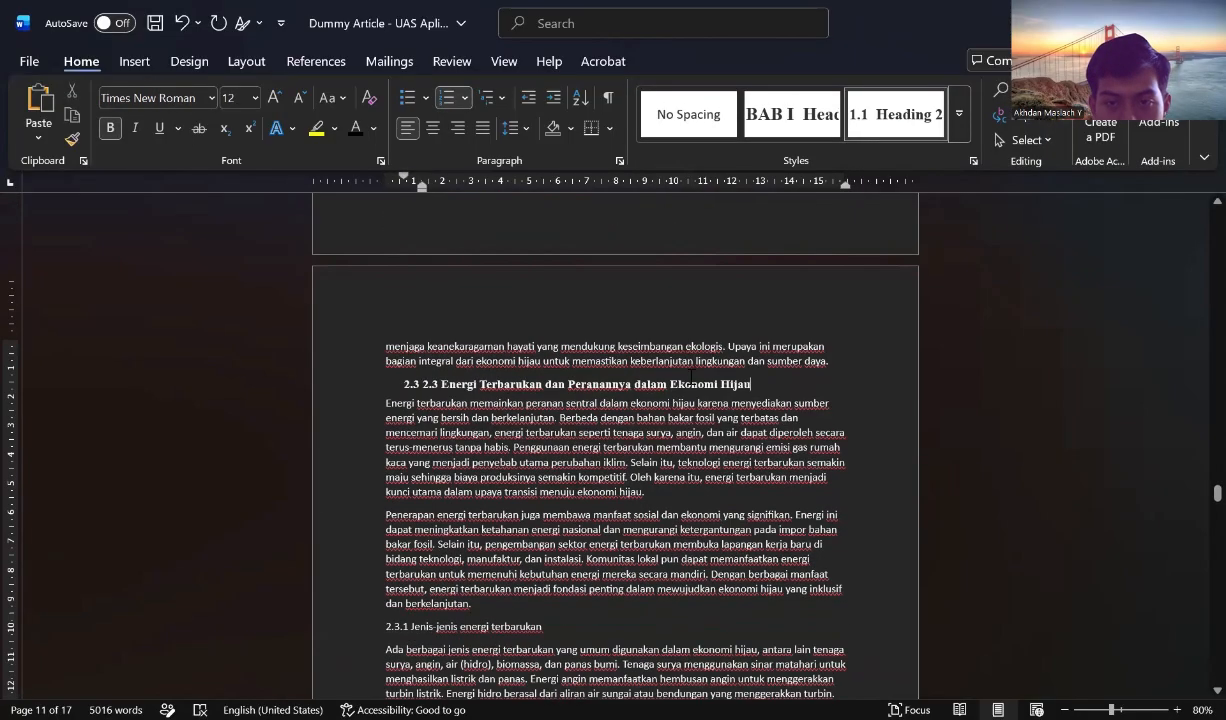
# Apply Heading 3 to "Jenis-jenis energi terbarukan" and delete its manually typed "2.3.1".
pyautogui.scroll(-7, 438, 378)
pyautogui.click(411, 282)
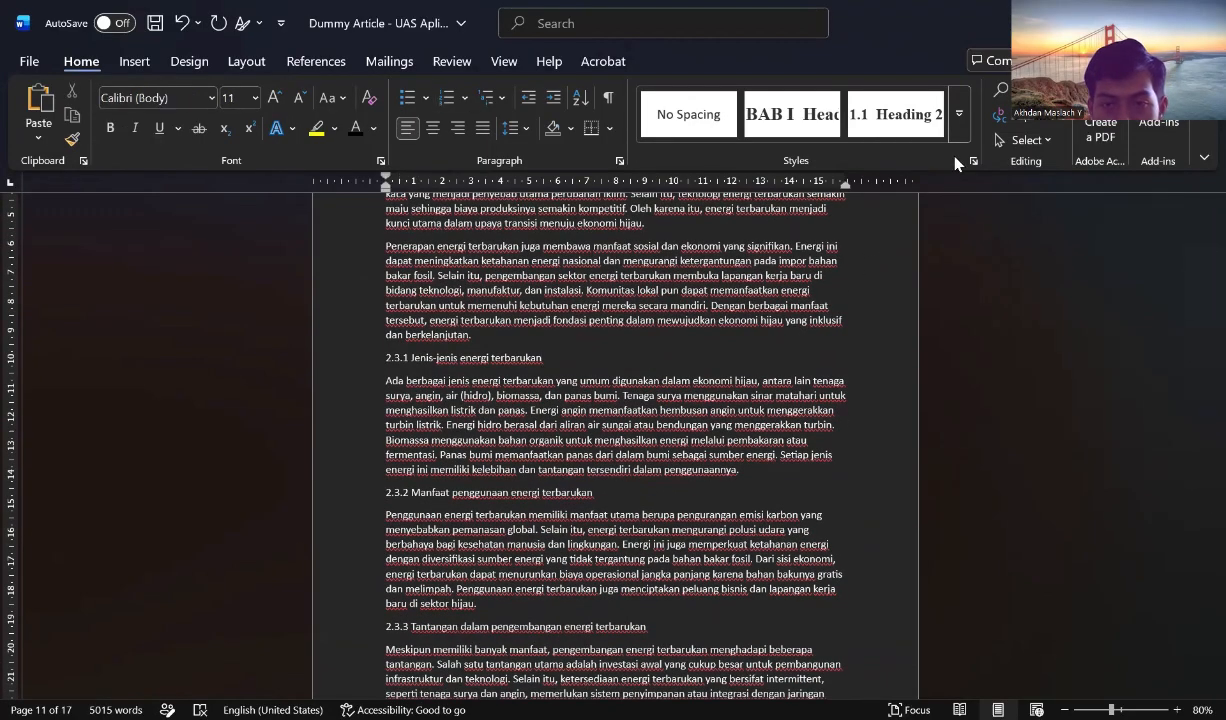
pyautogui.click(958, 113)
pyautogui.click(791, 167)
pyautogui.press('BackSpace')
pyautogui.press('BackSpace')
pyautogui.press('BackSpace')
pyautogui.press('BackSpace')
pyautogui.press('BackSpace')
pyautogui.press('BackSpace')
# Apply Heading 3 to "Manfaat penggunaan energi terbarukan" and delete its manually typed "2.3.2".
pyautogui.scroll(-3, 538, 425)
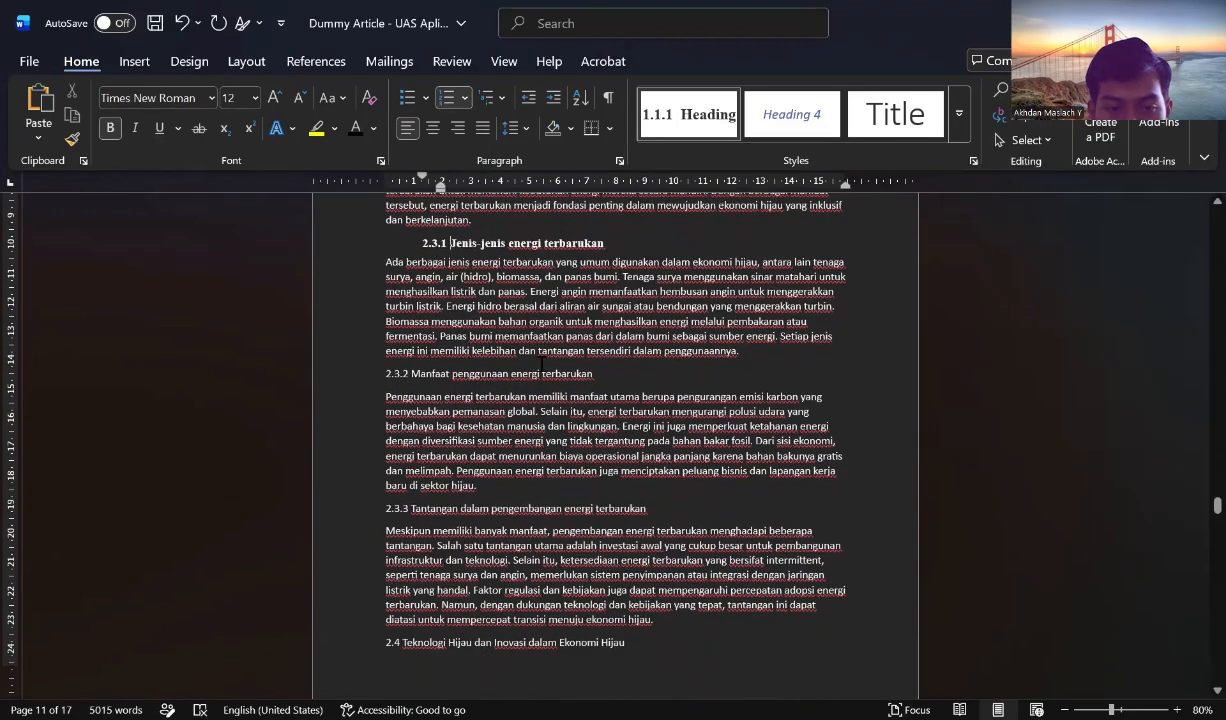
pyautogui.click(411, 374)
pyautogui.click(694, 115)
pyautogui.press('BackSpace')
pyautogui.press('BackSpace')
pyautogui.press('BackSpace')
pyautogui.press('BackSpace')
pyautogui.press('BackSpace')
pyautogui.press('BackSpace')
# Apply Heading 3 to "Tantangan dalam pengembangan energi terbarukan" and delete its manually typed "2.3.3".
pyautogui.click(663, 505)
pyautogui.click(690, 116)
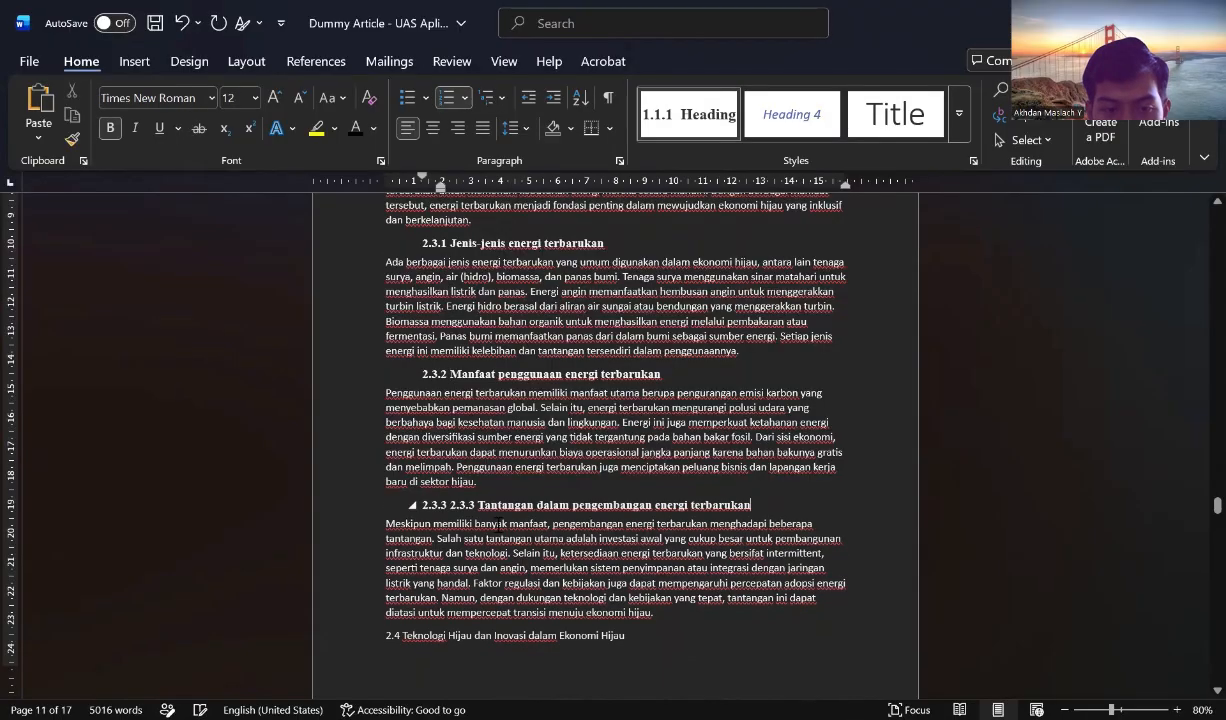
pyautogui.click(478, 506)
pyautogui.press('BackSpace')
pyautogui.press('BackSpace')
pyautogui.press('BackSpace')
pyautogui.press('BackSpace')
pyautogui.press('BackSpace')
pyautogui.press('BackSpace')
# Apply Heading 2 to "Teknologi Hijau dan Inovasi dalam Ekonomi Hijau" and delete its manually typed "2.4".
pyautogui.scroll(-3, 478, 506)
pyautogui.click(624, 405)
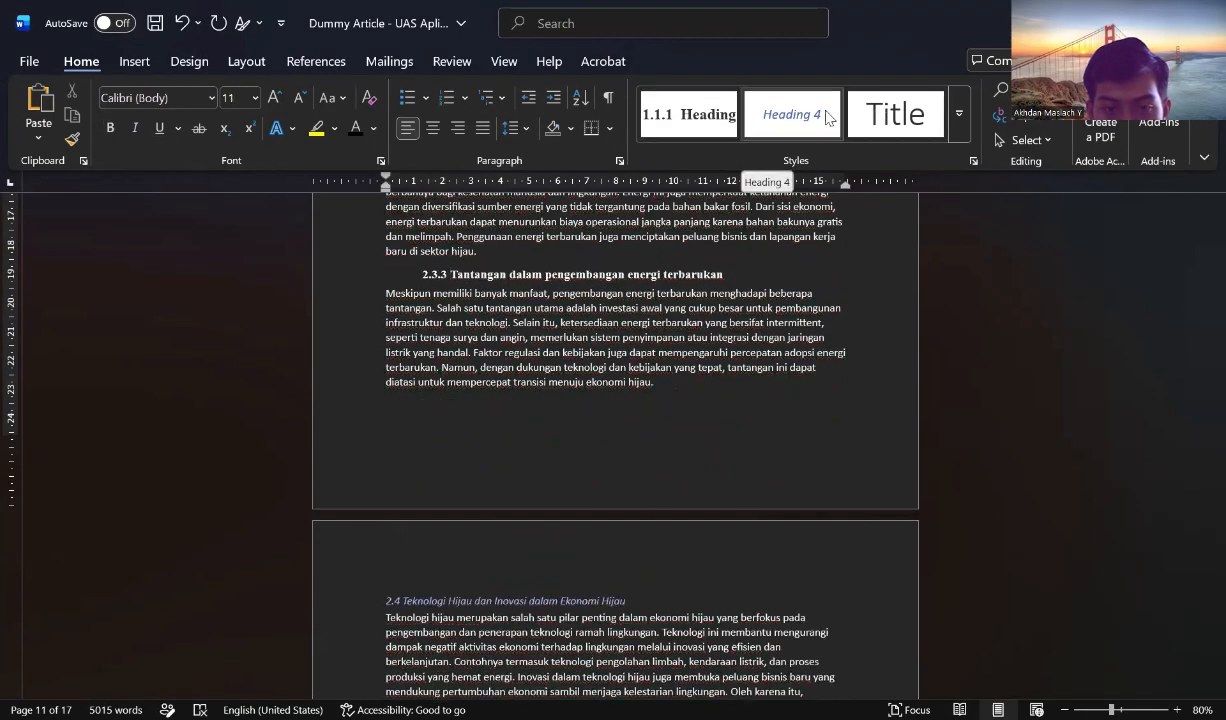
pyautogui.click(958, 128)
pyautogui.click(698, 172)
pyautogui.press('BackSpace')
pyautogui.press('BackSpace')
pyautogui.press('BackSpace')
pyautogui.press('BackSpace')
# Apply Heading 3 to "Teknologi pengolahan limbah" and delete its manually typed "2.4.1".
pyautogui.scroll(-3, 700, 200)
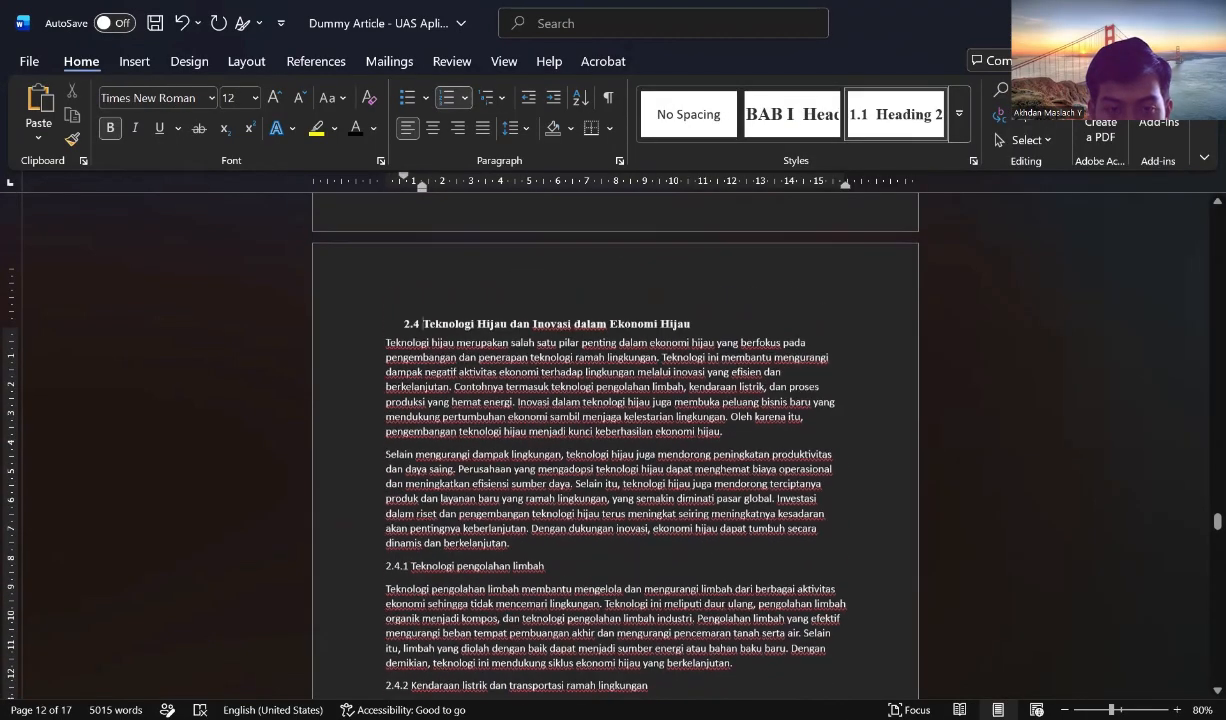
pyautogui.click(958, 128)
pyautogui.click(790, 165)
pyautogui.press('BackSpace')
pyautogui.press('BackSpace')
pyautogui.press('BackSpace')
pyautogui.press('BackSpace')
pyautogui.press('BackSpace')
pyautogui.press('BackSpace')
pyautogui.scroll(-3, 480, 520)
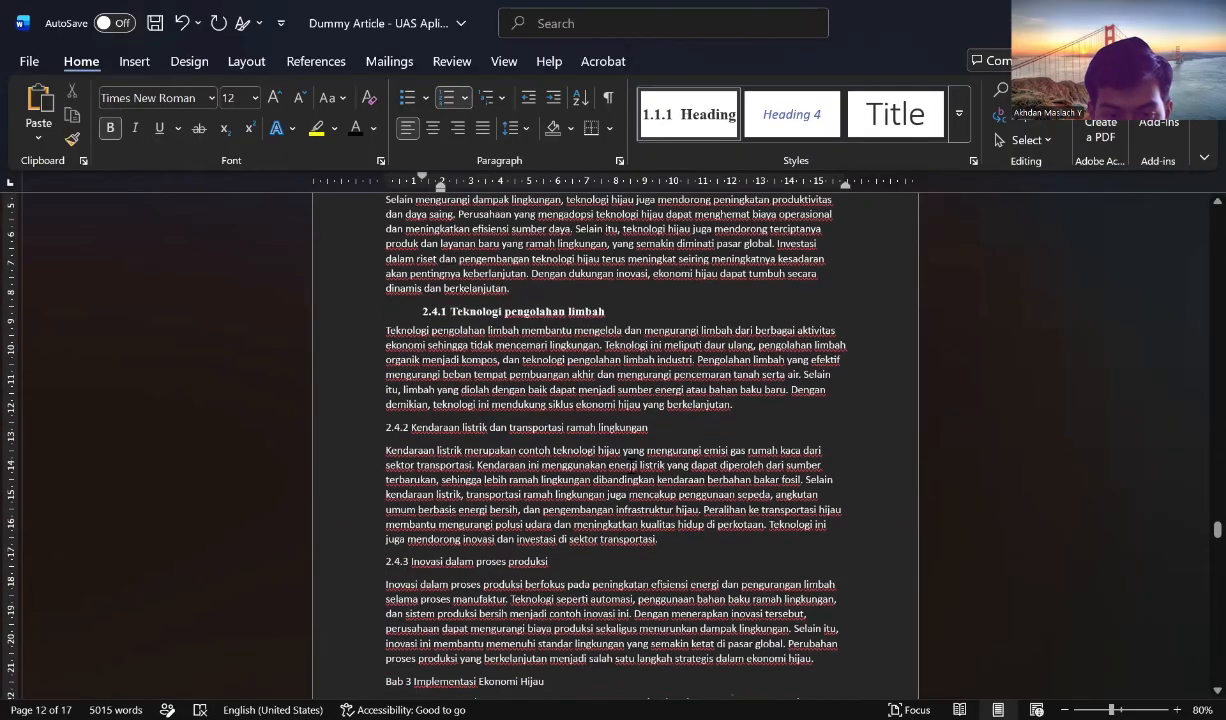
# Apply Heading 3 to "Kendaraan listrik dan transportasi ramah lingkungan" and "Inovasi dalam proses produksi", removing their manually typed numbers.
pyautogui.click(714, 118)
pyautogui.click(572, 558)
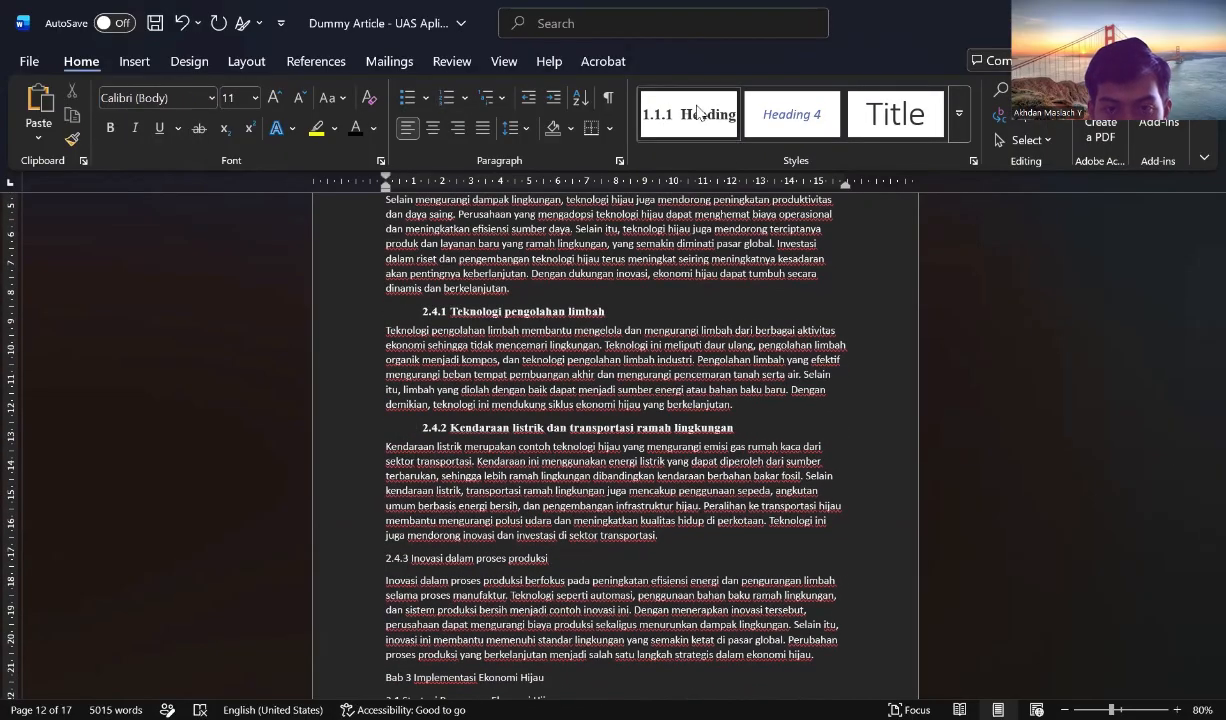
pyautogui.click(706, 113)
# Apply Heading 1 to "Implementasi Ekonomi Hijau", replacing its manually typed "Bab 3" with a line break.
pyautogui.scroll(-4, 510, 590)
pyautogui.click(580, 467)
pyautogui.click(959, 115)
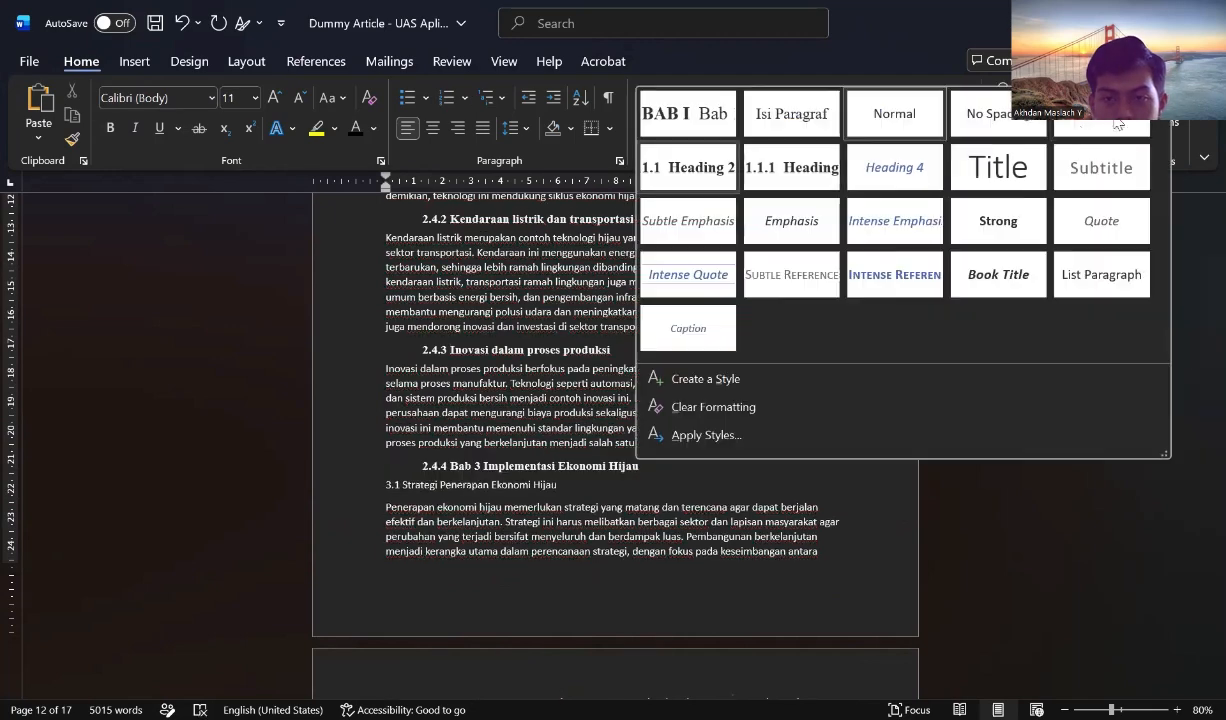
pyautogui.click(686, 115)
pyautogui.click(566, 470)
pyautogui.hotkey('ctrl', 'BackSpace')
pyautogui.hotkey('ctrl', 'BackSpace')
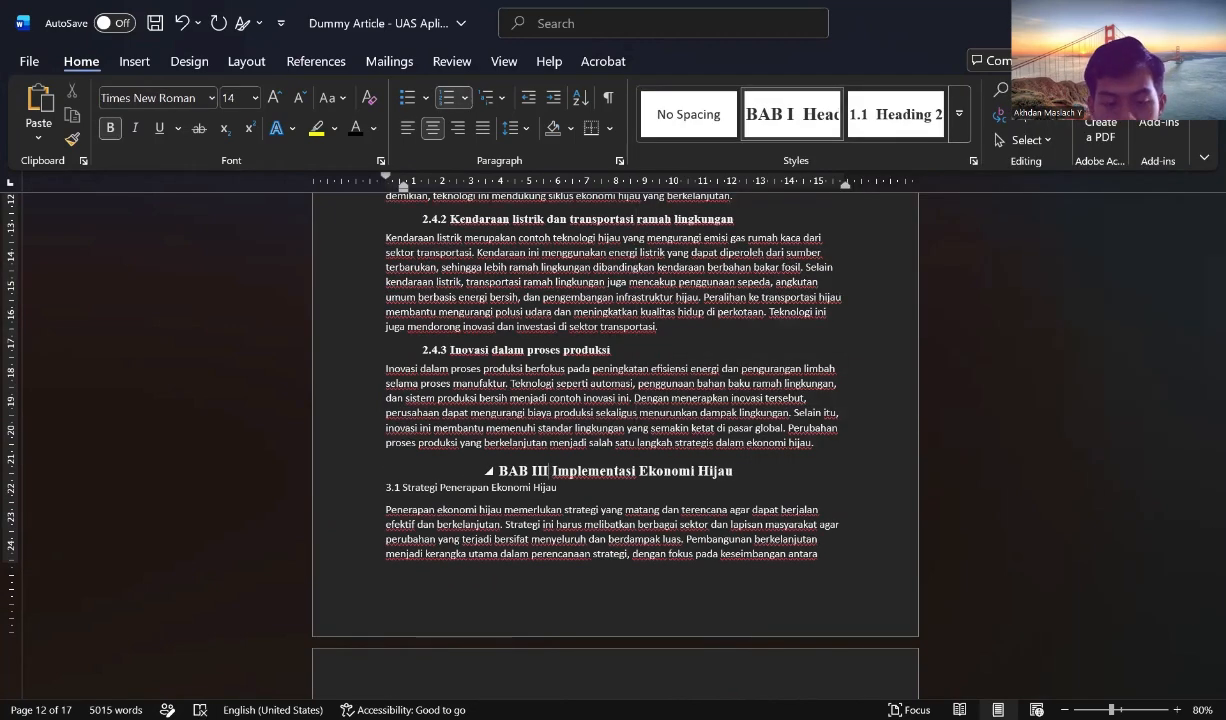
pyautogui.hotkey('shift', 'Return')
# Apply Heading 2 to "Strategi Penerapan Ekonomi Hijau" and delete its manually typed "3.1".
pyautogui.scroll(-1, 572, 420)
pyautogui.click(570, 413)
pyautogui.click(959, 114)
pyautogui.click(672, 178)
pyautogui.scroll(-2, 574, 332)
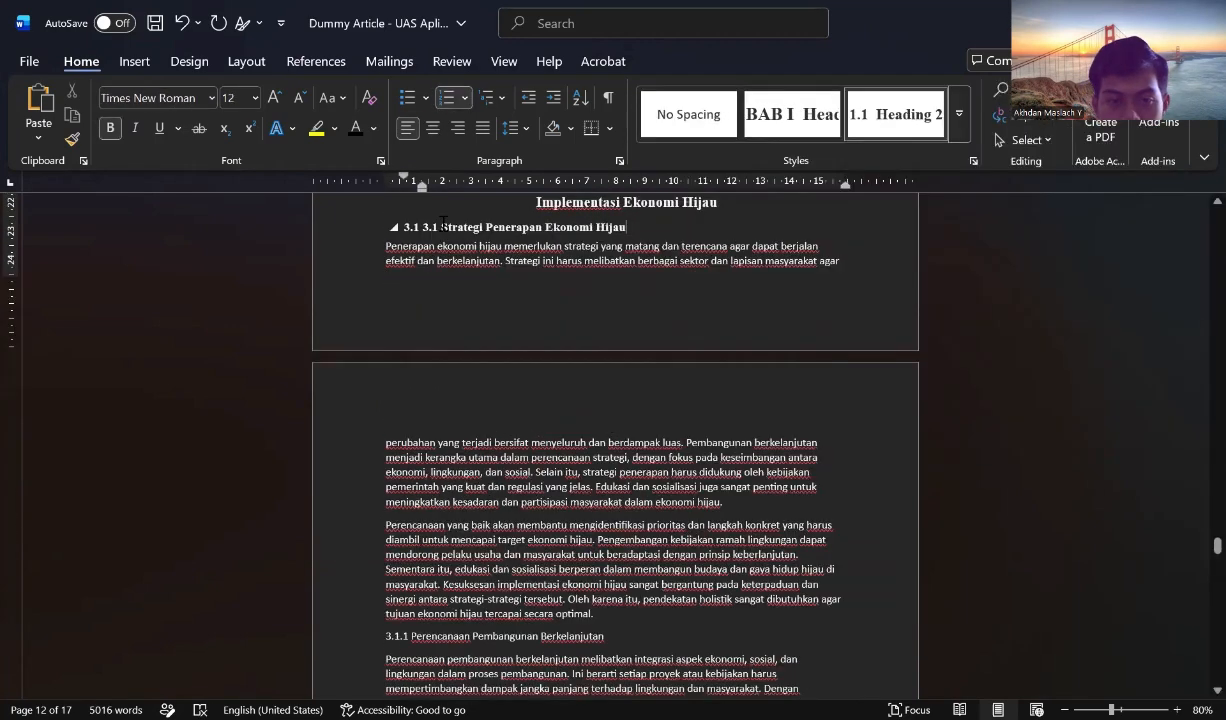
pyautogui.click(443, 225)
pyautogui.press('BackSpace')
pyautogui.press('BackSpace')
pyautogui.press('BackSpace')
pyautogui.press('BackSpace')
# Apply Heading 3 to "Perencanaan Pembangunan Berkelanjutan" and delete its manually typed "3.1.1".
pyautogui.scroll(-3, 476, 413)
pyautogui.click(482, 376)
pyautogui.click(959, 115)
pyautogui.click(790, 168)
pyautogui.click(477, 375)
pyautogui.press('BackSpace')
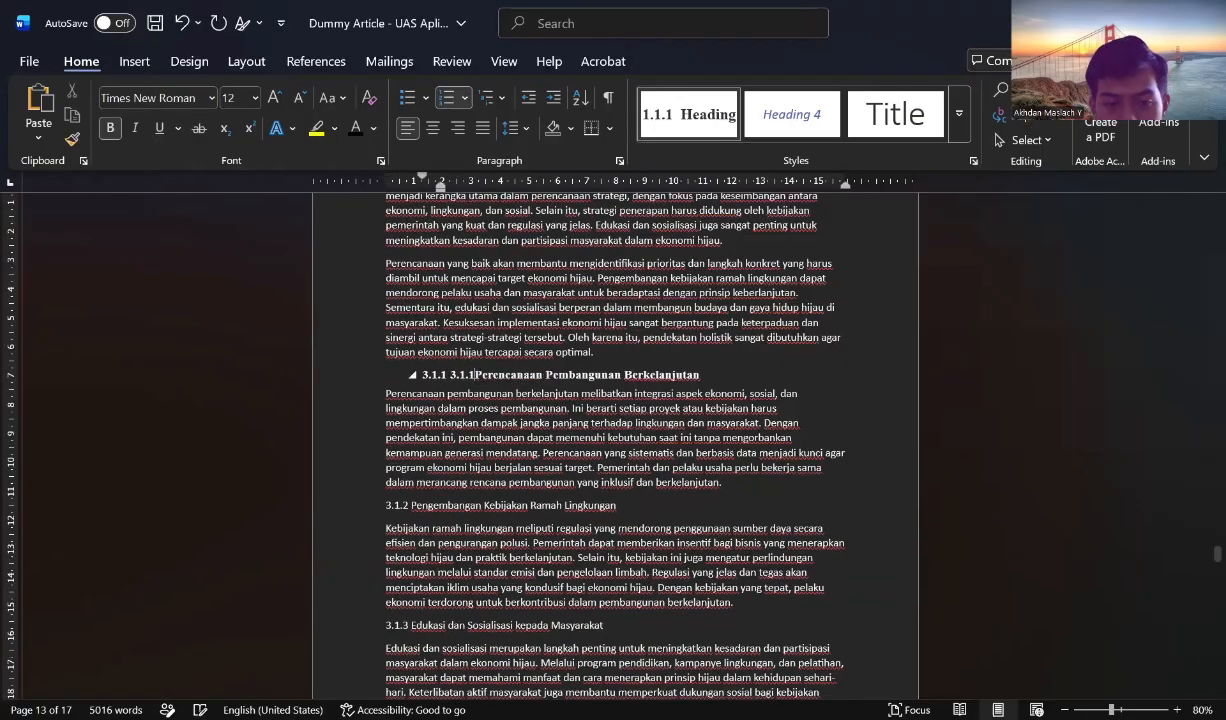
# Apply Heading 3 to "Pengembangan Kebijakan Ramah Lingkungan" and "Edukasi dan Sosialisasi kepada Masyarakat", removing their manually typed numbers.
pyautogui.click(636, 505)
pyautogui.click(688, 114)
pyautogui.click(688, 114)
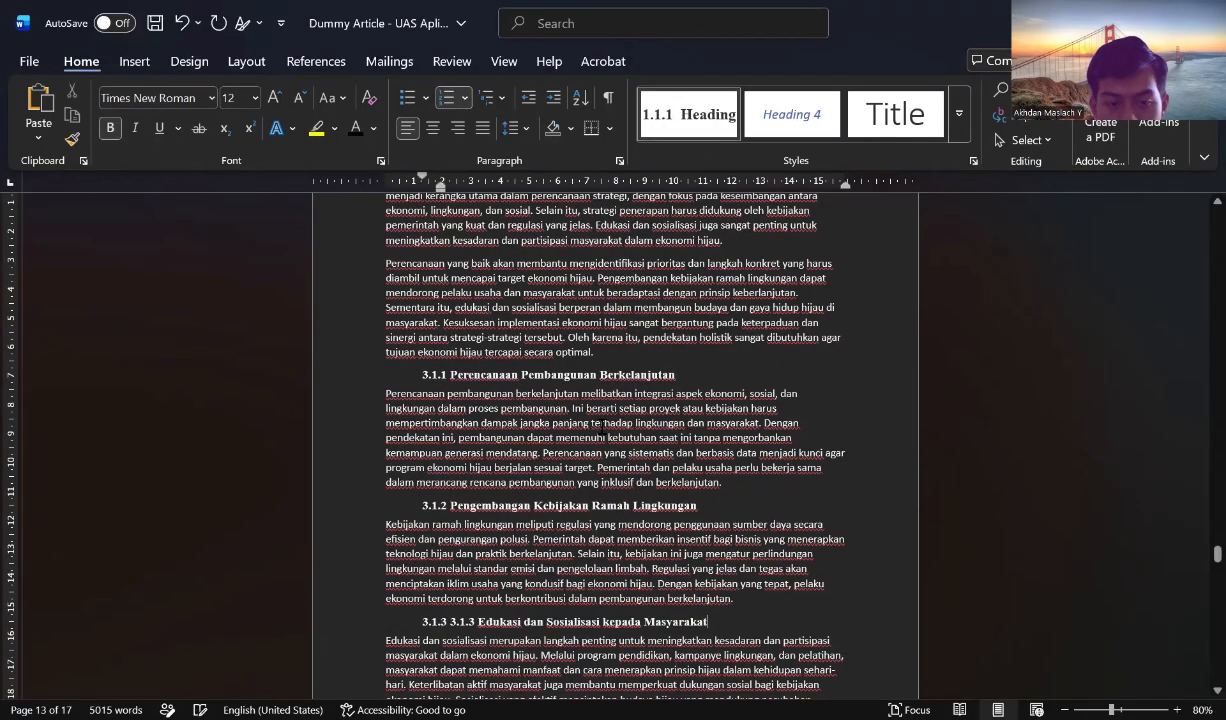
# Apply Heading 2 to "Sektor-sektor Kunci dalam Ekonomi Hijau" and delete its manually typed "3.2".
pyautogui.scroll(-3, 455, 406)
pyautogui.scroll(-2, 560, 420)
pyautogui.click(578, 408)
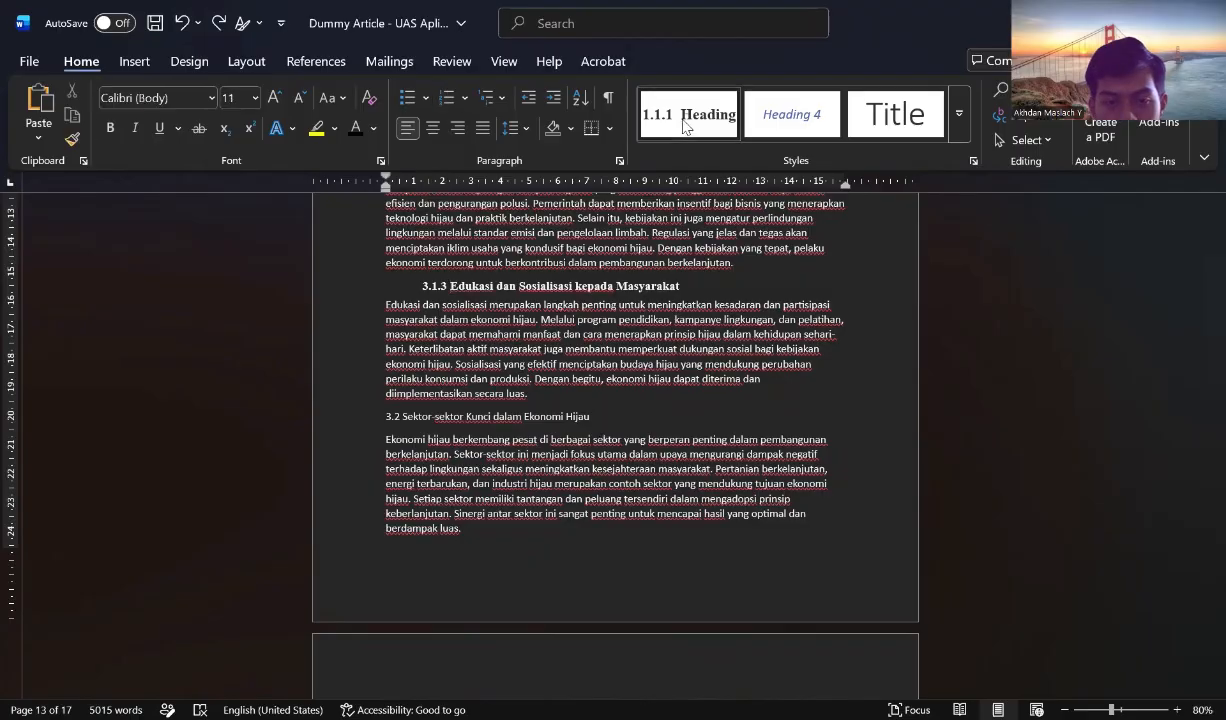
pyautogui.click(688, 114)
pyautogui.click(959, 115)
pyautogui.click(691, 182)
pyautogui.click(447, 417)
pyautogui.press('BackSpace')
pyautogui.press('BackSpace')
pyautogui.press('BackSpace')
pyautogui.press('BackSpace')
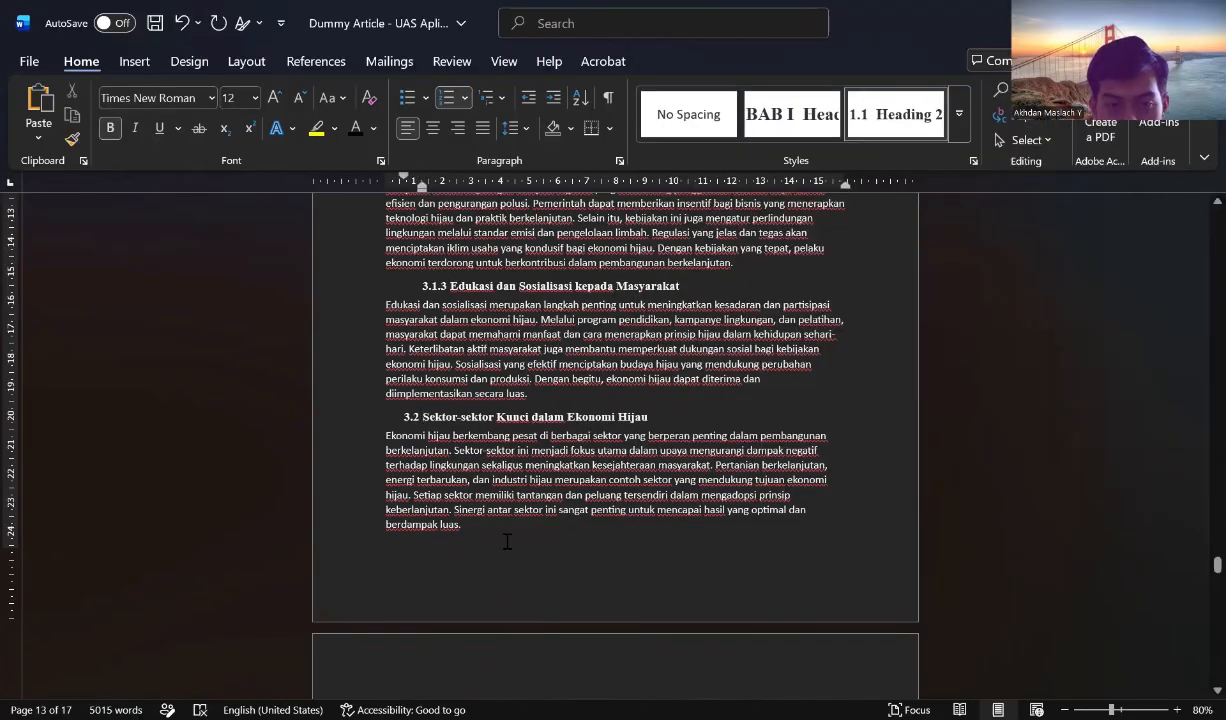
# Apply Heading 3 to "Pertanian Berkelanjutan" and delete its manually typed "3.2.1".
pyautogui.scroll(-4, 503, 542)
pyautogui.click(490, 543)
pyautogui.click(959, 115)
pyautogui.click(791, 170)
pyautogui.click(480, 543)
pyautogui.press('BackSpace')
pyautogui.press('BackSpace')
pyautogui.press('BackSpace')
pyautogui.press('BackSpace')
pyautogui.press('BackSpace')
pyautogui.press('BackSpace')
# Apply Heading 3 to "Energi Terbarukan dan Efisiensi Energi" and delete its manually typed "3.2.2".
pyautogui.scroll(-4, 482, 530)
pyautogui.click(500, 393)
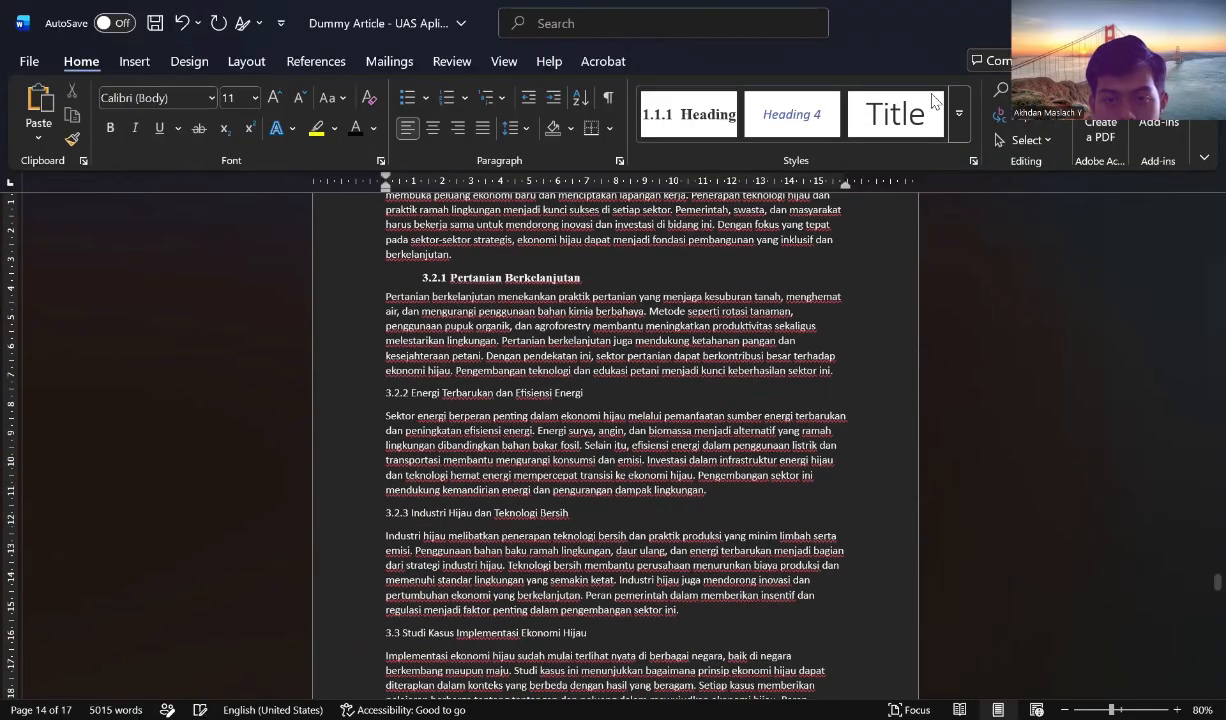
pyautogui.click(690, 114)
pyautogui.click(480, 394)
pyautogui.press('BackSpace')
pyautogui.press('BackSpace')
pyautogui.press('BackSpace')
pyautogui.press('BackSpace')
pyautogui.press('BackSpace')
pyautogui.press('BackSpace')
# Apply Heading 3 to "Industri Hijau dan Teknologi Bersih" and delete its manually typed "3.2.3".
pyautogui.click(572, 510)
pyautogui.click(690, 114)
pyautogui.click(480, 510)
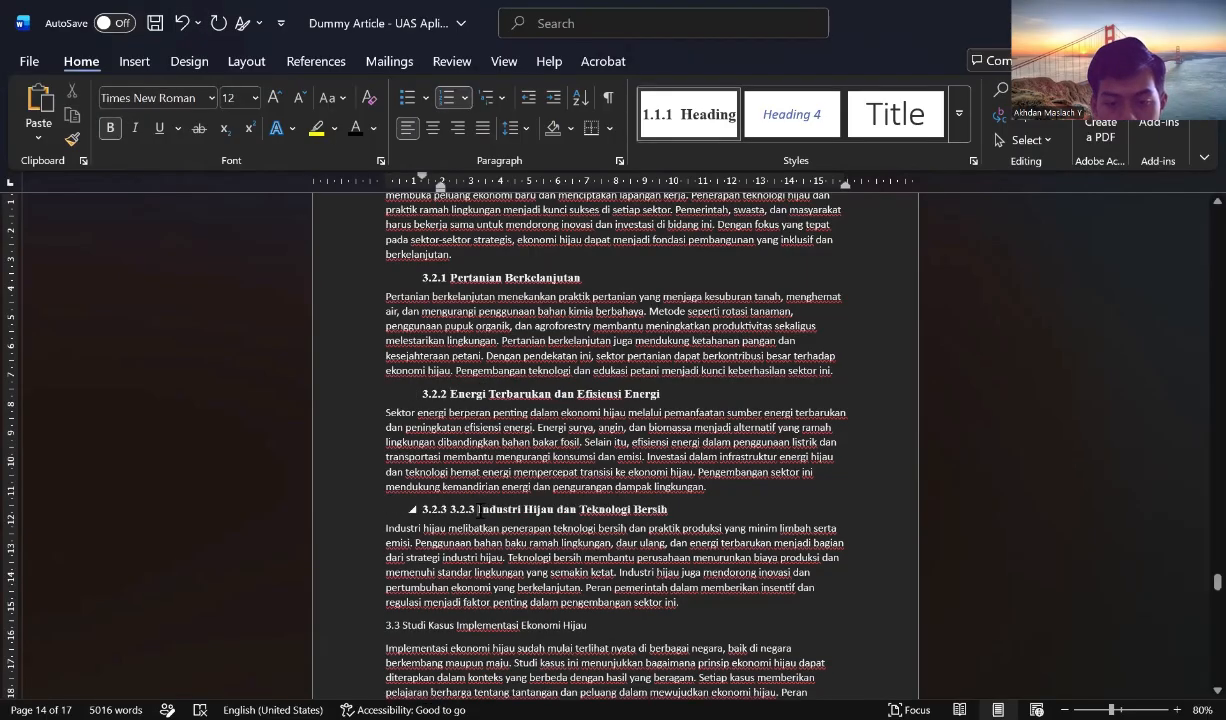
pyautogui.press('BackSpace')
pyautogui.press('BackSpace')
pyautogui.press('BackSpace')
pyautogui.press('BackSpace')
pyautogui.press('BackSpace')
pyautogui.press('BackSpace')
# Apply Heading 2 to "Studi Kasus Implementasi Ekonomi Hijau" and delete its manually typed "3.3".
pyautogui.click(628, 630)
pyautogui.click(959, 115)
pyautogui.click(688, 167)
pyautogui.scroll(-3, 500, 450)
pyautogui.click(476, 471)
pyautogui.press('BackSpace')
pyautogui.press('BackSpace')
pyautogui.press('BackSpace')
pyautogui.press('BackSpace')
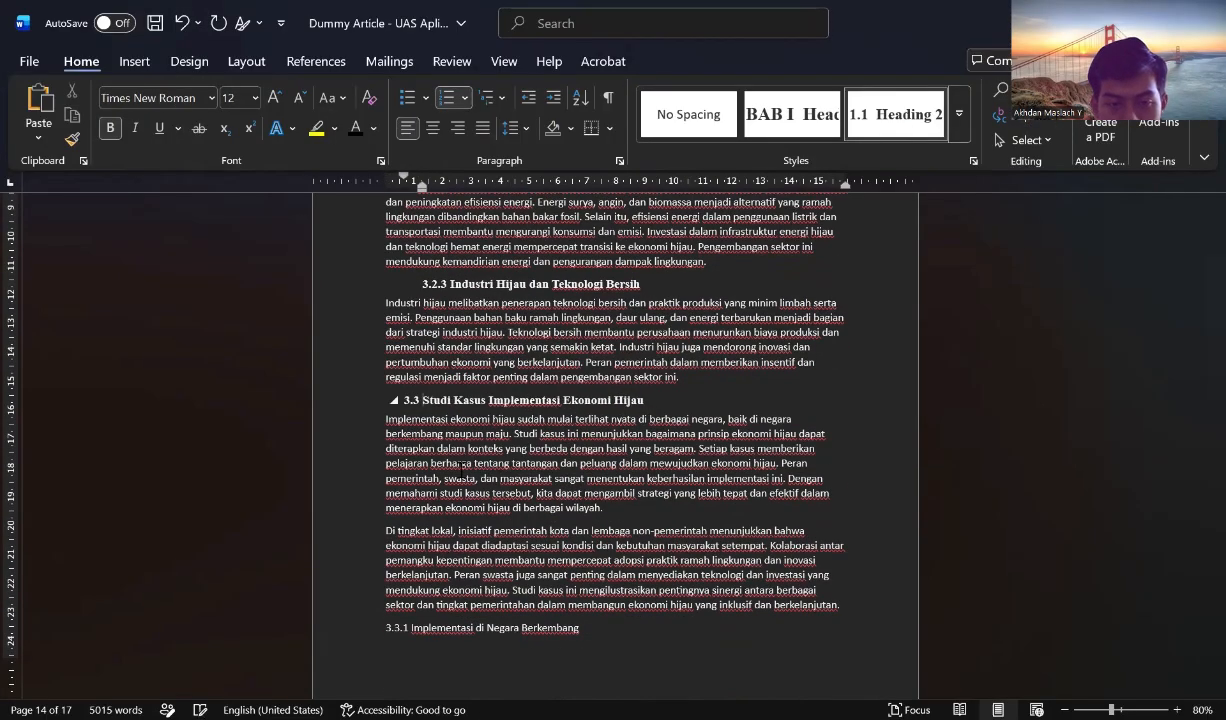
# Apply Heading 3 to "Implementasi di Negara Berkembang" and delete its manually typed "3.3.1".
pyautogui.click(500, 671)
pyautogui.click(959, 115)
pyautogui.click(791, 167)
pyautogui.scroll(-3, 540, 400)
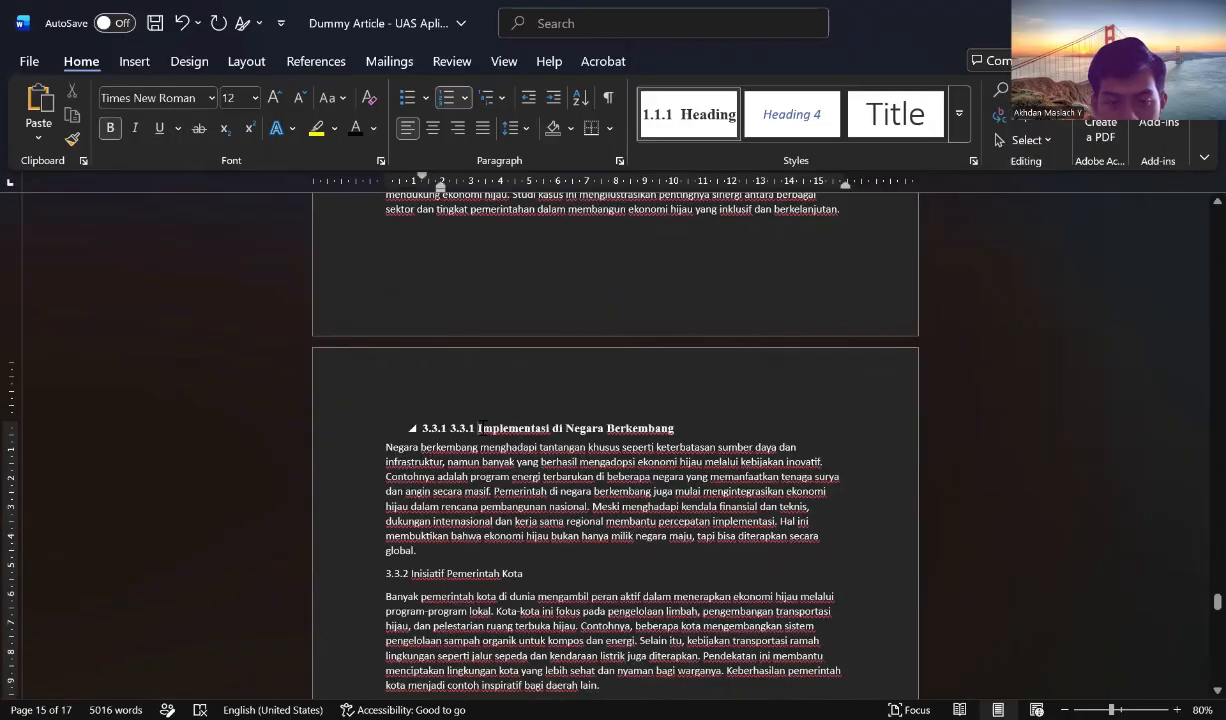
pyautogui.click(512, 429)
pyautogui.press('BackSpace')
pyautogui.press('BackSpace')
pyautogui.press('BackSpace')
pyautogui.press('BackSpace')
pyautogui.press('BackSpace')
pyautogui.press('BackSpace')
# Apply Heading 3 to "Inisiatif Pemerintah Kota" and delete its manually typed "3.3.2".
pyautogui.click(540, 574)
pyautogui.click(700, 118)
pyautogui.click(478, 574)
pyautogui.press('BackSpace')
pyautogui.press('BackSpace')
pyautogui.press('BackSpace')
pyautogui.press('BackSpace')
pyautogui.press('BackSpace')
pyautogui.press('BackSpace')
# Apply Heading 3 to "Peran Swasta dan Lembaga Non-Pemerintah" and delete its manually typed "3.3.3".
pyautogui.scroll(-4, 600, 400)
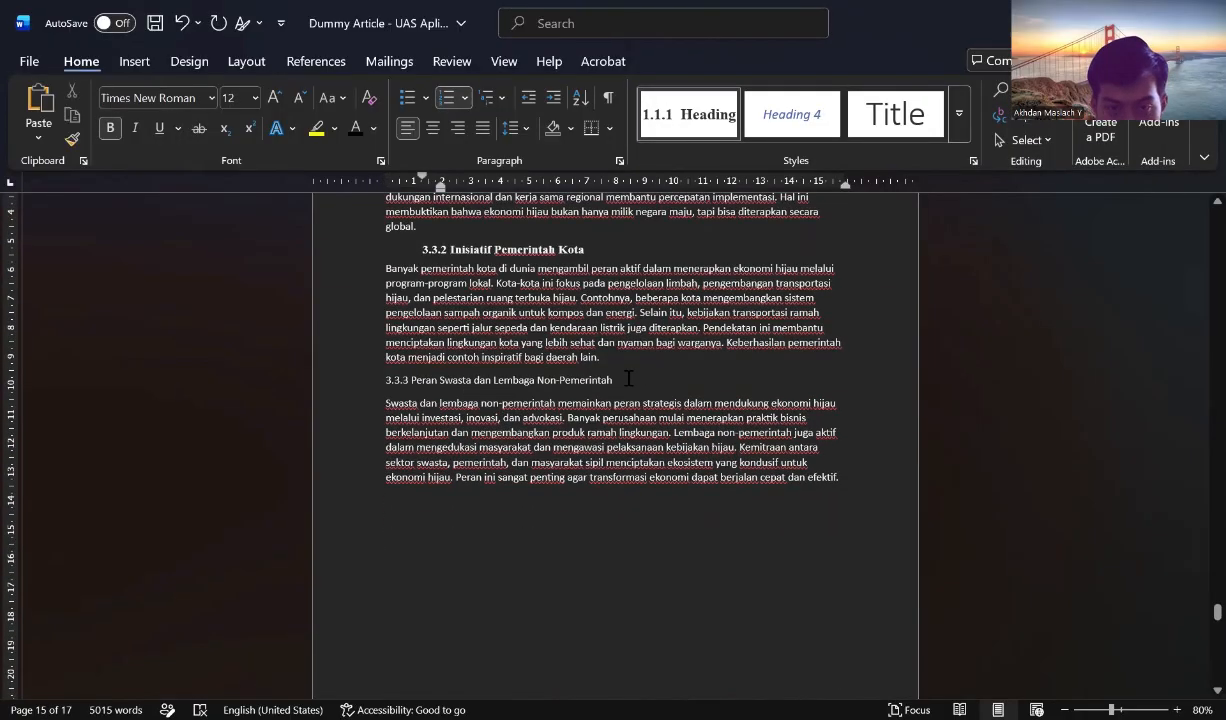
pyautogui.click(625, 379)
pyautogui.click(728, 128)
pyautogui.press('BackSpace')
pyautogui.press('BackSpace')
pyautogui.press('BackSpace')
pyautogui.press('BackSpace')
pyautogui.press('BackSpace')
pyautogui.press('BackSpace')
# Try to increase the indent of the Heading 3 style across the document.
pyautogui.scroll(-5, 512, 487)
pyautogui.scroll(15, 512, 487)
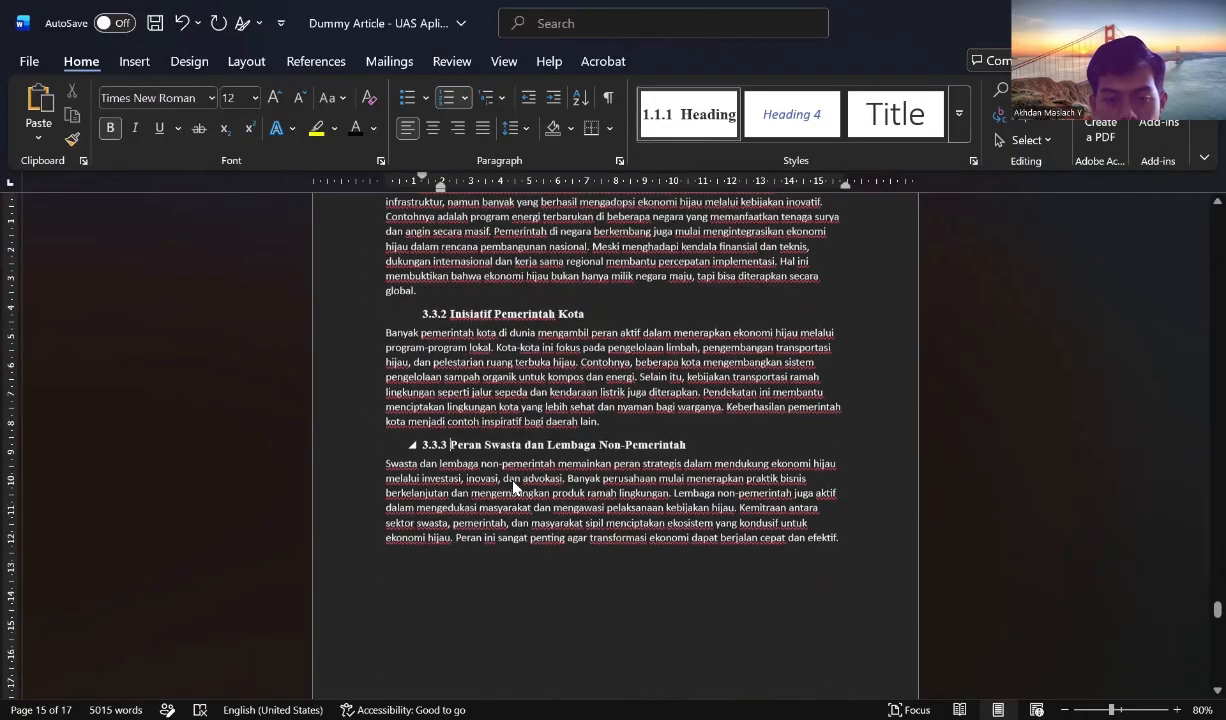
pyautogui.scroll(-15, 513, 482)
pyautogui.scroll(3, 513, 482)
pyautogui.click(959, 114)
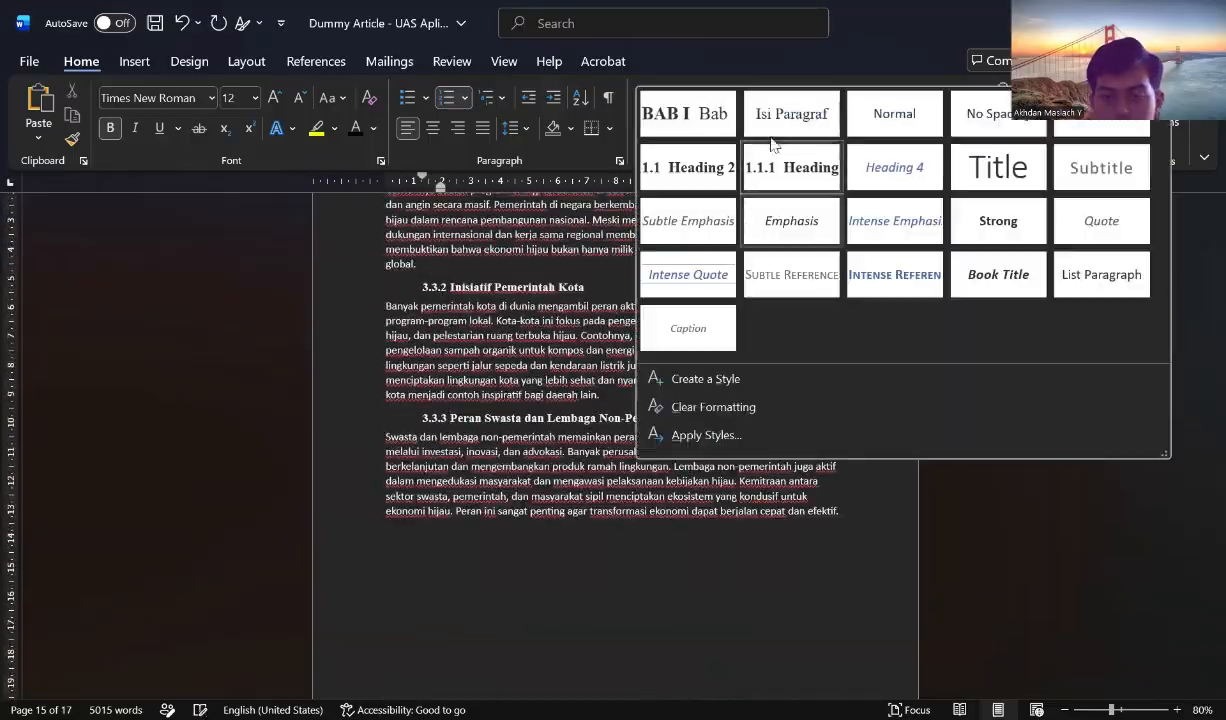
pyautogui.rightClick(780, 163)
pyautogui.click(884, 208)
pyautogui.click(745, 608)
pyautogui.scroll(15, 717, 479)
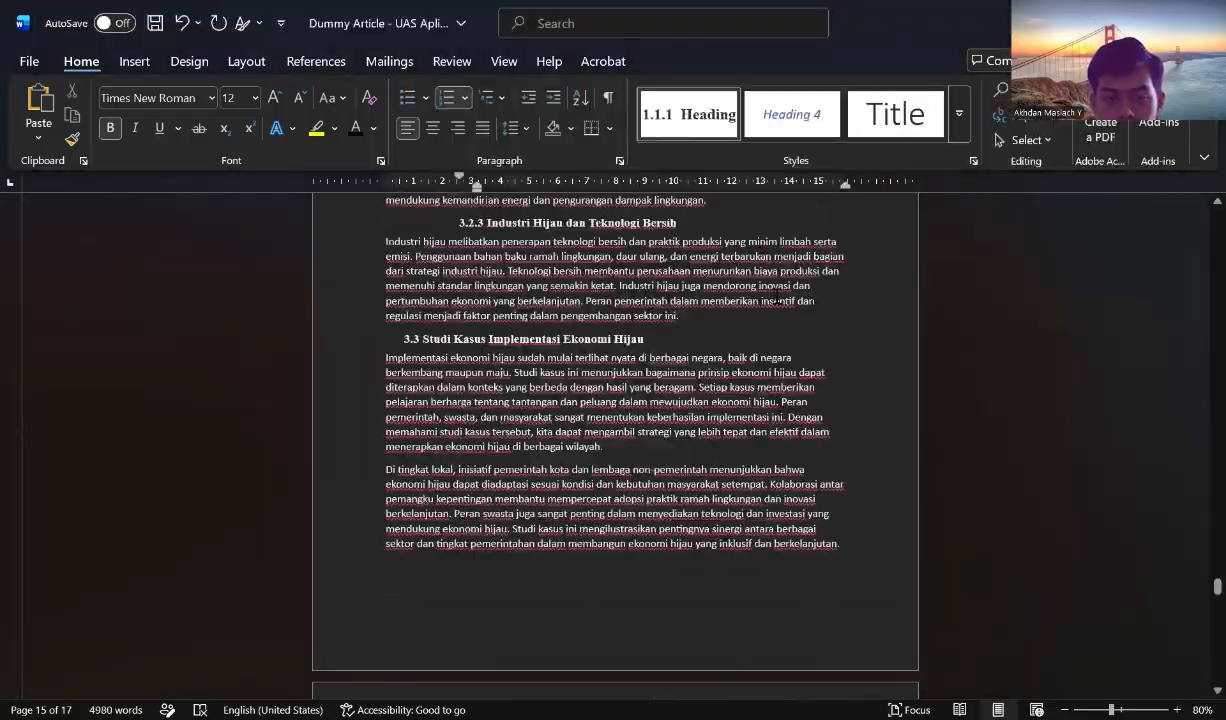
pyautogui.scroll(-3, 438, 402)
# Modify the Heading 2 style to decrease its left indent by one level.
pyautogui.scroll(15, 438, 402)
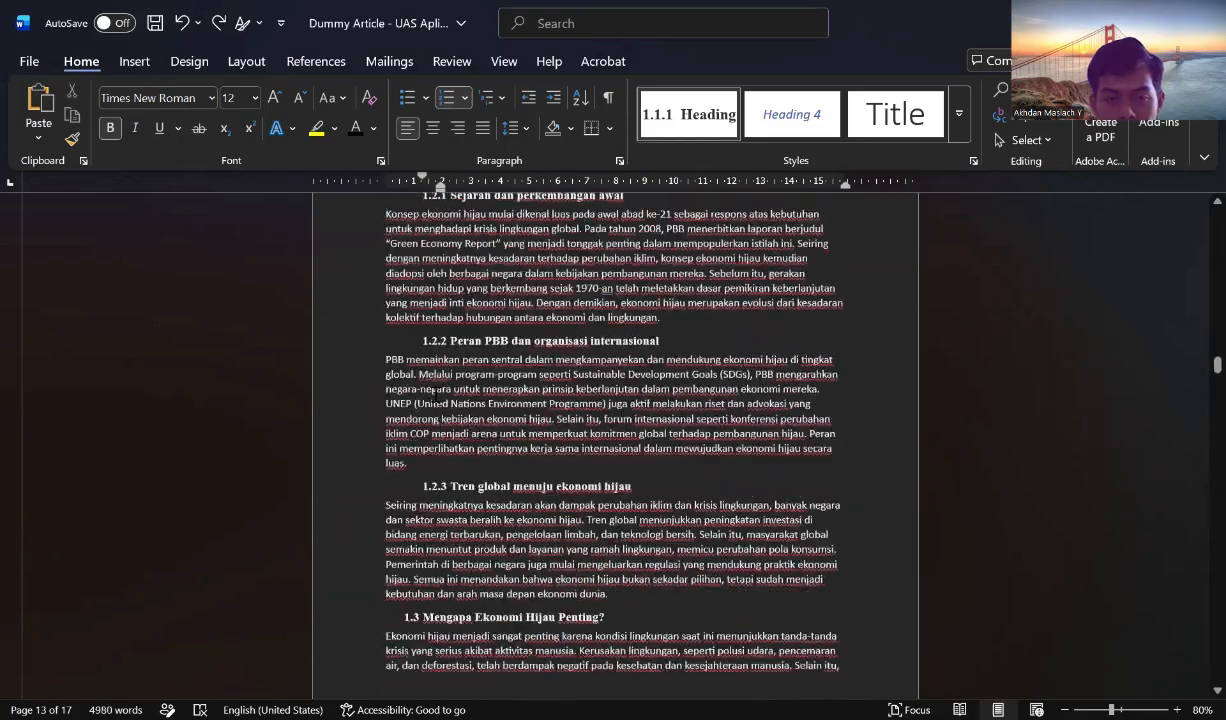
pyautogui.click(959, 114)
pyautogui.rightClick(700, 165)
pyautogui.click(735, 211)
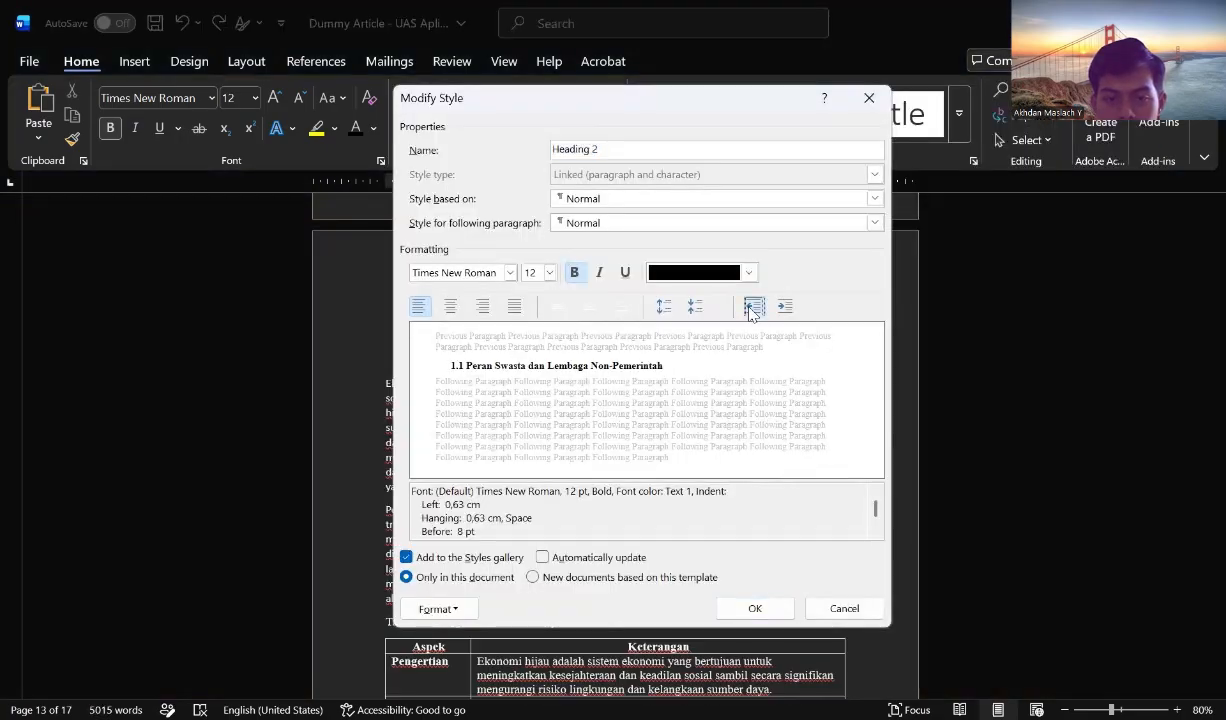
pyautogui.click(757, 607)
# Modify the Heading 1 style to be bold and apply it to new documents based on this template.
pyautogui.click(959, 114)
pyautogui.rightClick(785, 116)
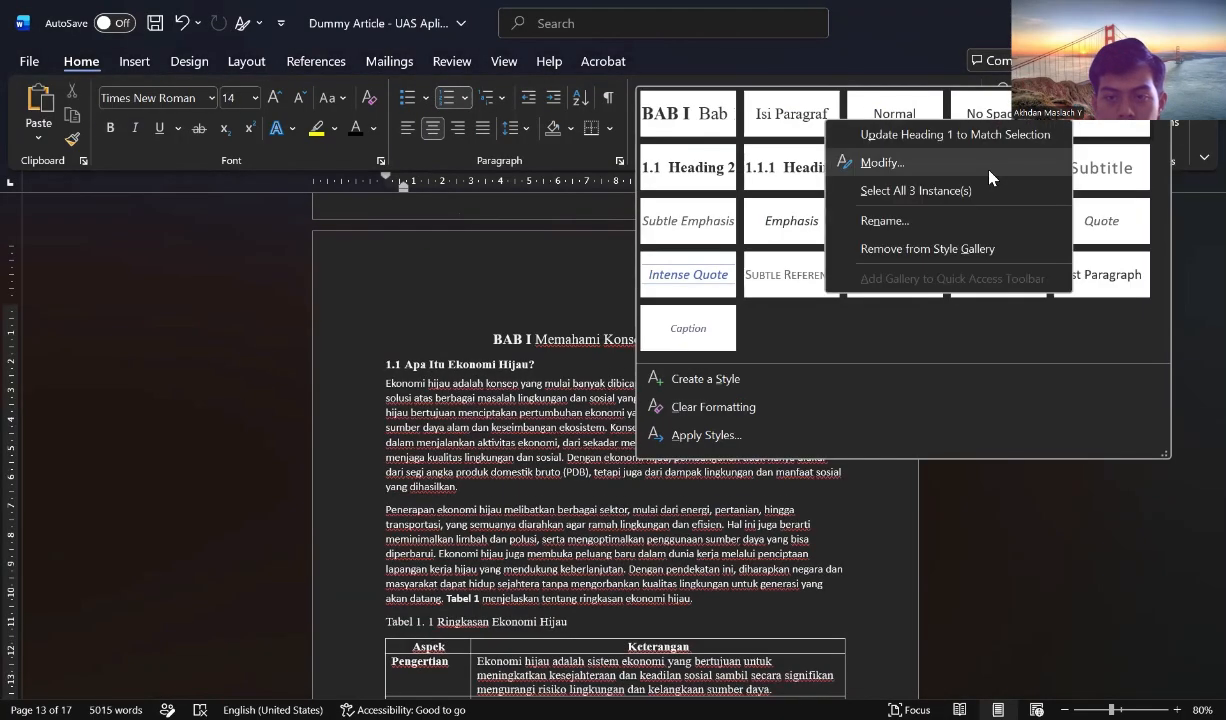
pyautogui.click(946, 162)
pyautogui.click(770, 609)
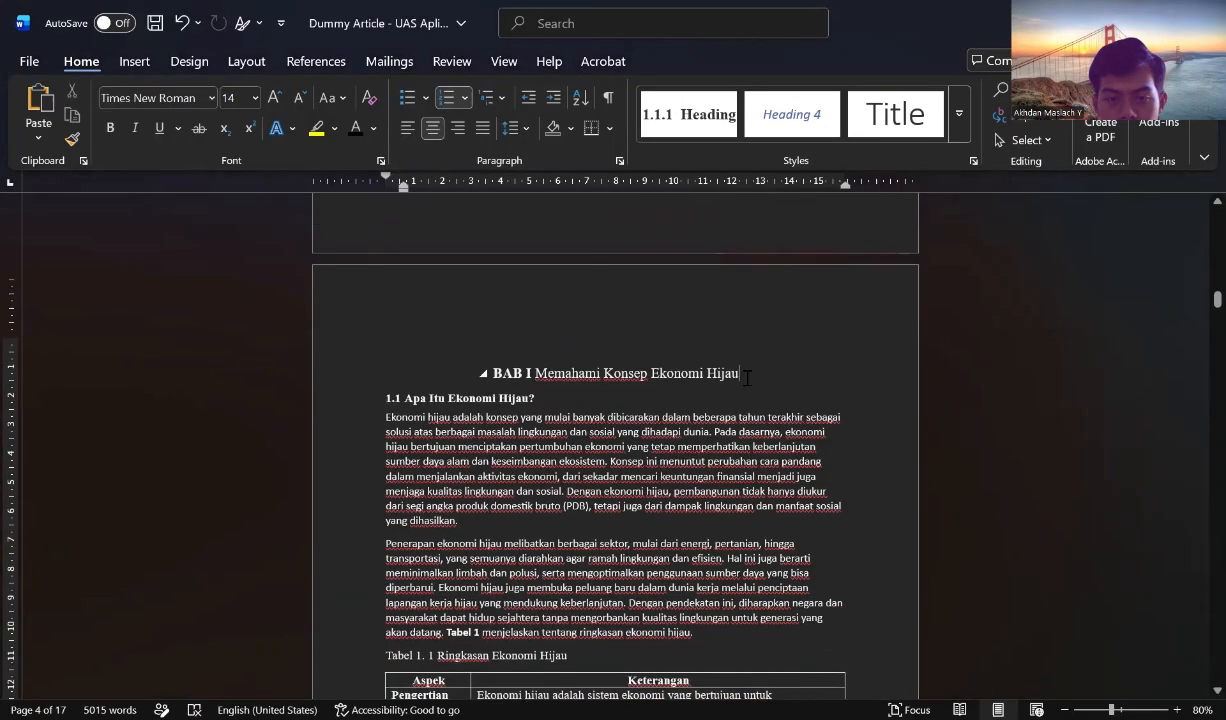
pyautogui.click(959, 114)
pyautogui.rightClick(850, 110)
pyautogui.click(950, 149)
pyautogui.click(576, 272)
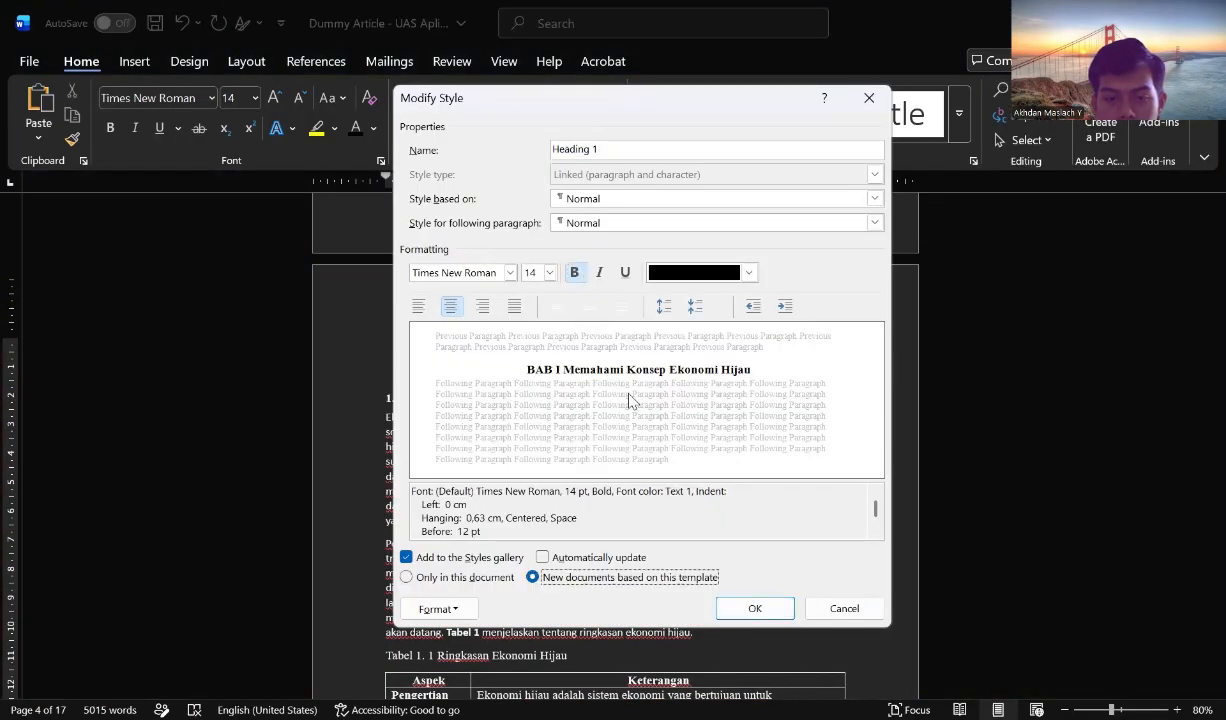
pyautogui.click(755, 608)
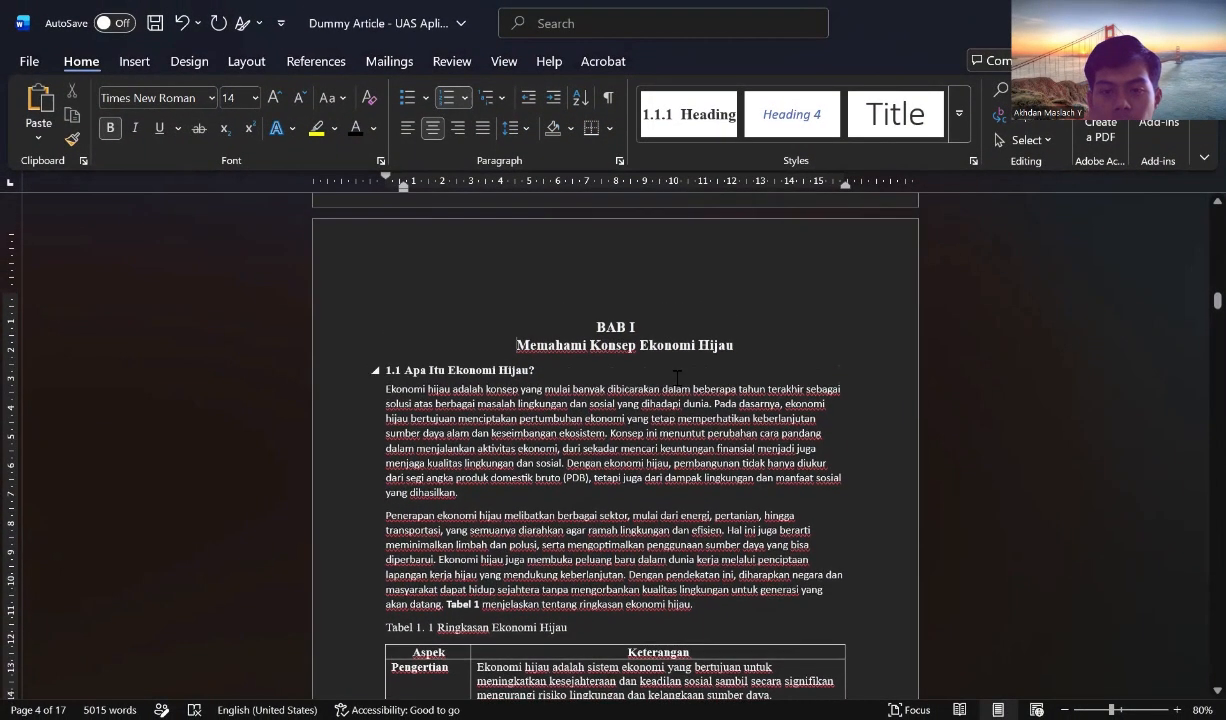
# Insert an Automatic Table 1 table of contents below the "Daftar isi" line on the first page.
pyautogui.scroll(10, 677, 380)
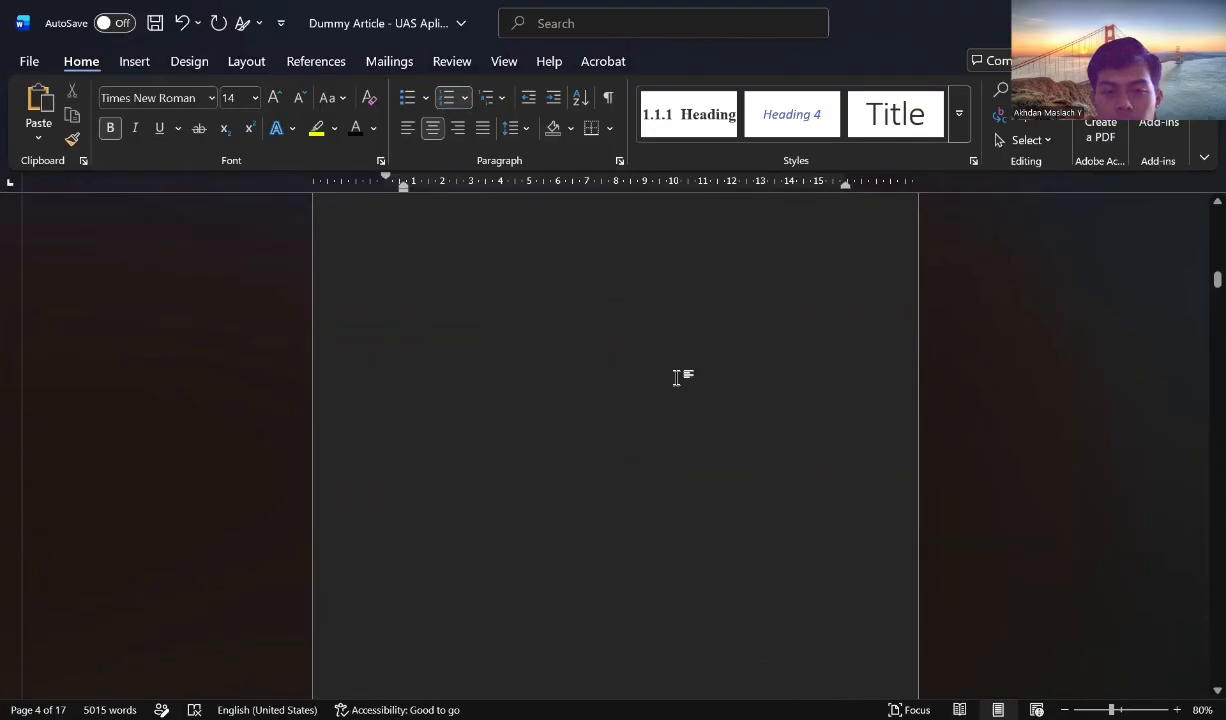
pyautogui.scroll(5, 676, 385)
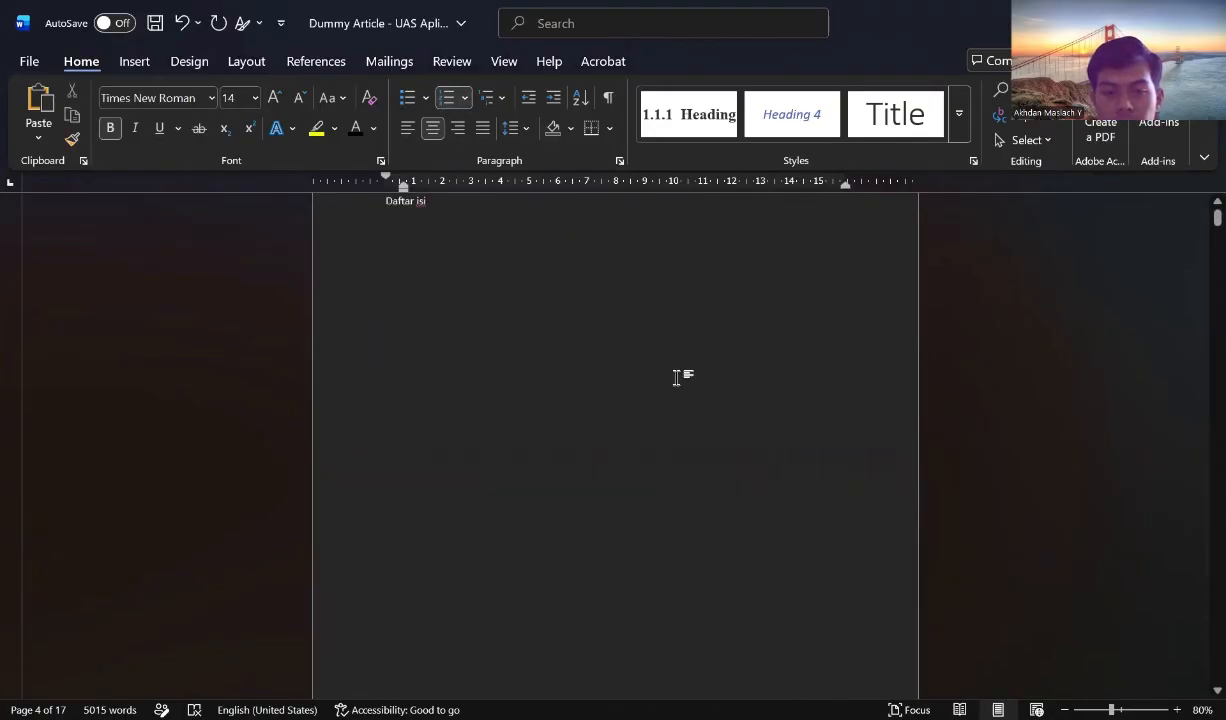
pyautogui.doubleClick(592, 322)
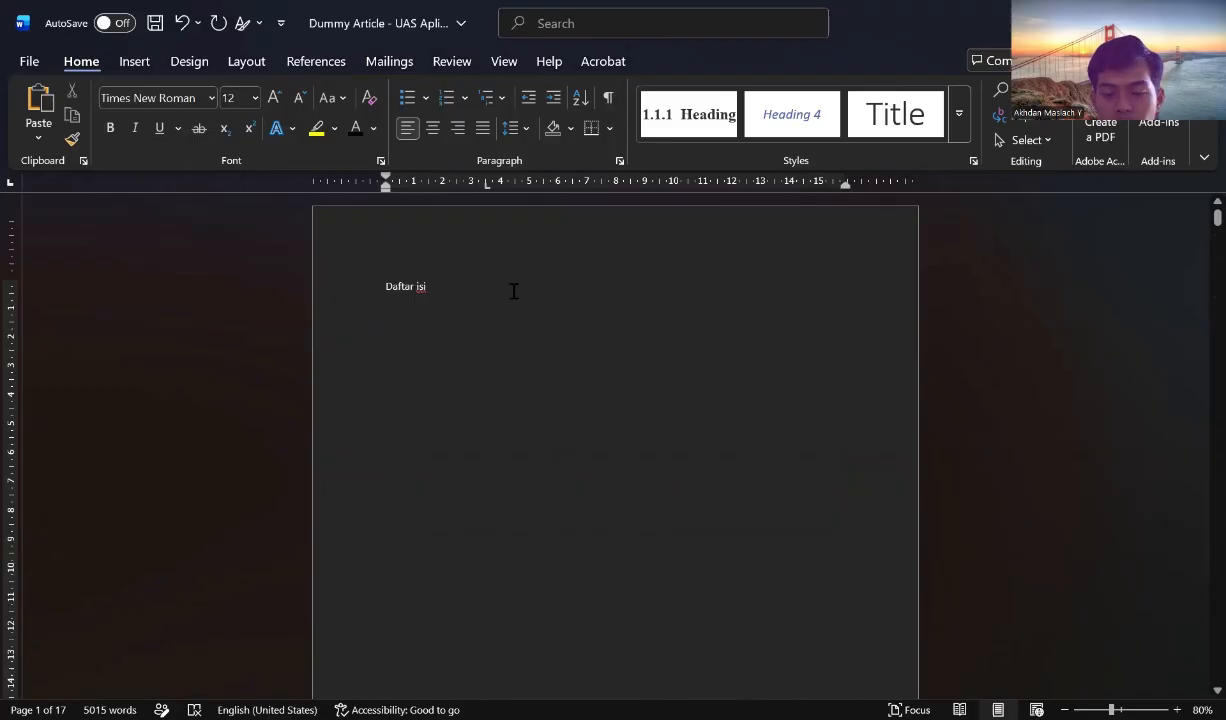
pyautogui.press('BackSpace')
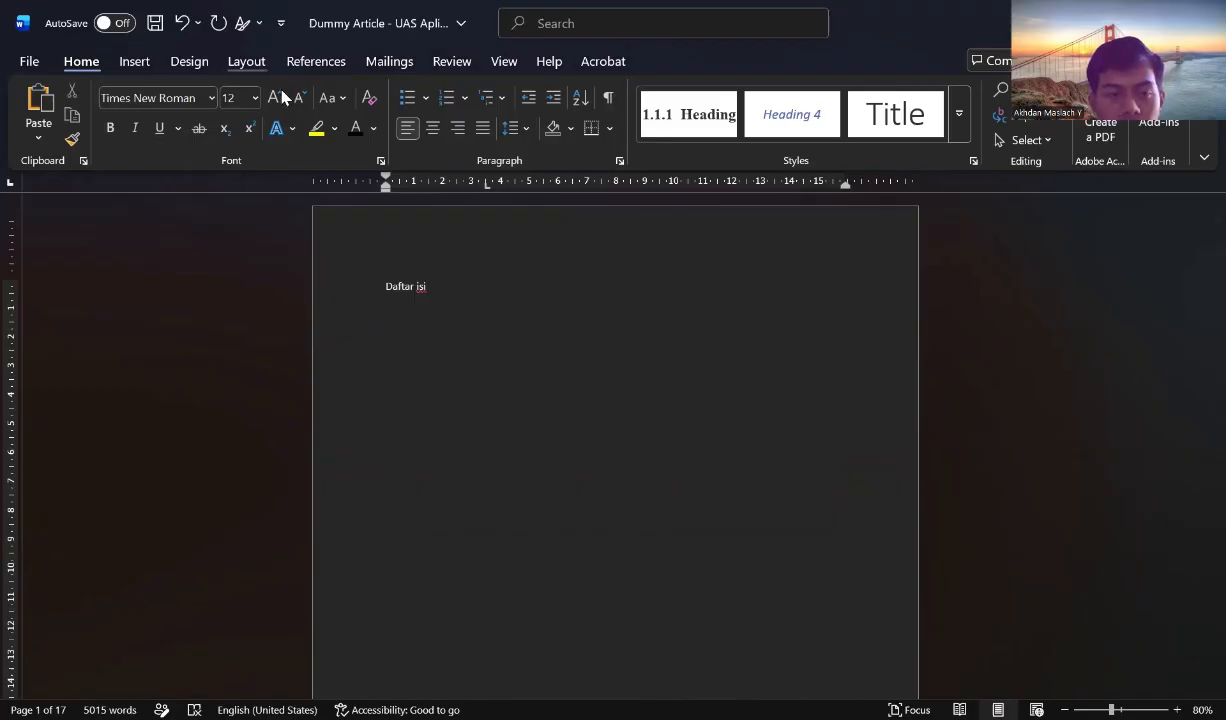
pyautogui.click(315, 62)
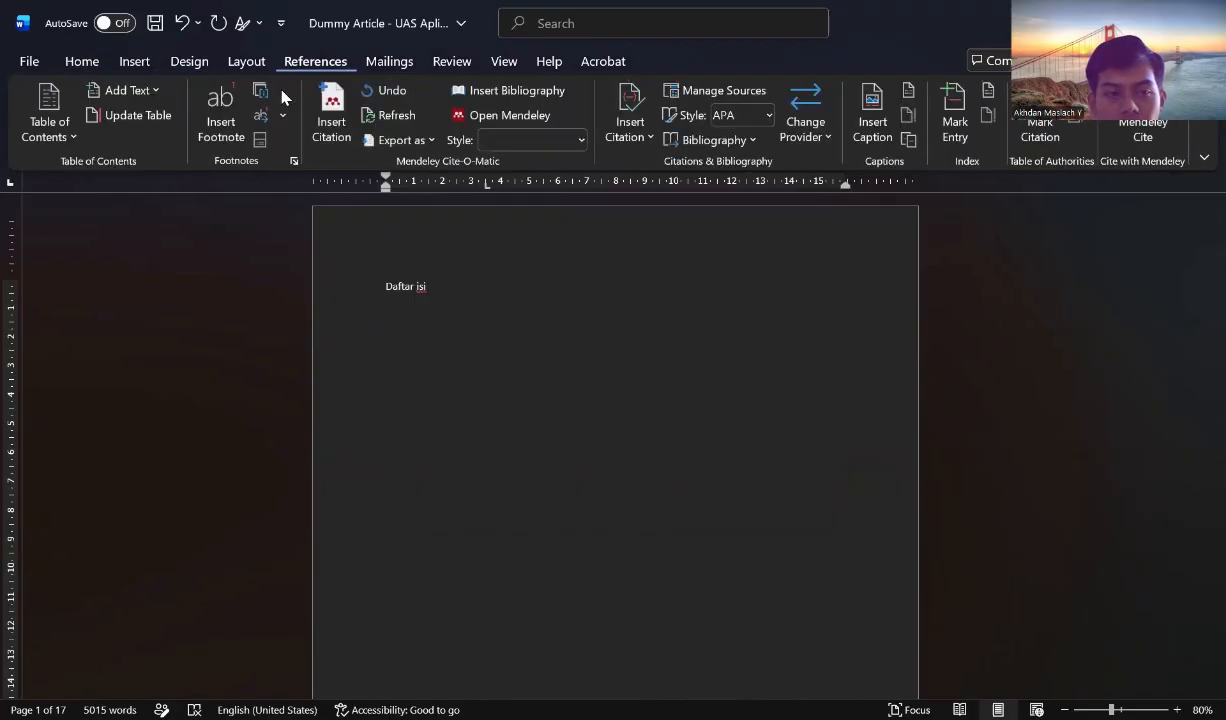
pyautogui.click(57, 137)
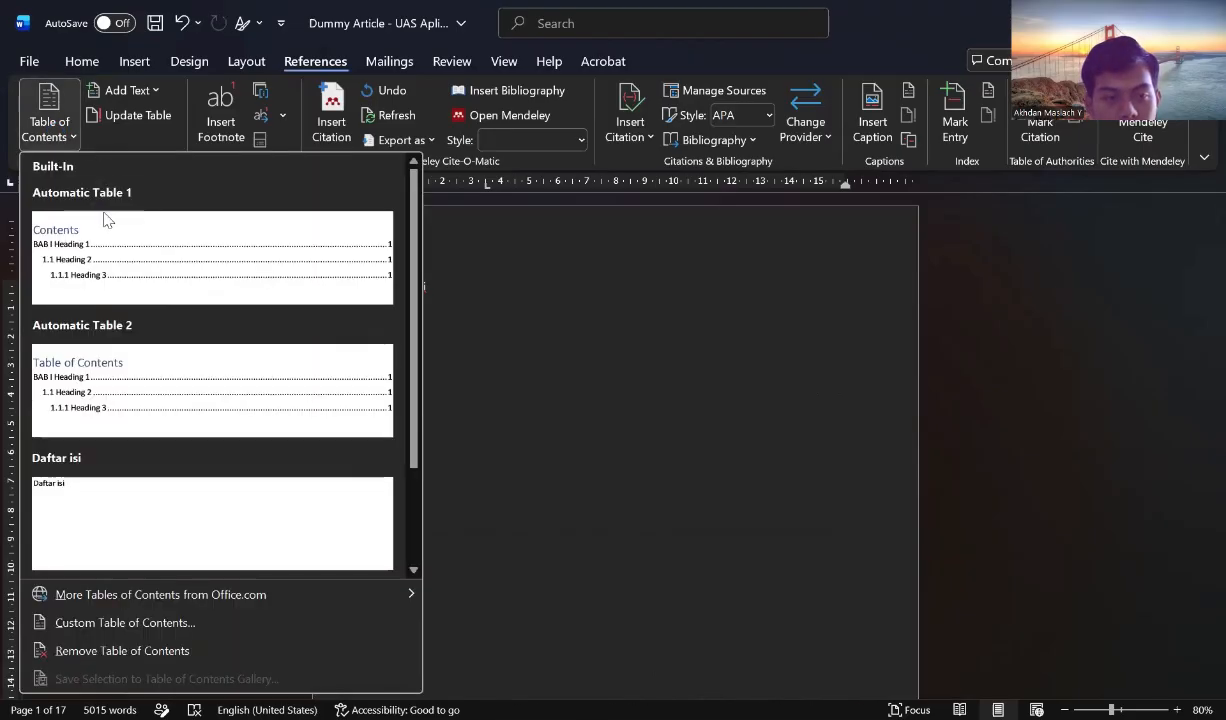
pyautogui.click(169, 279)
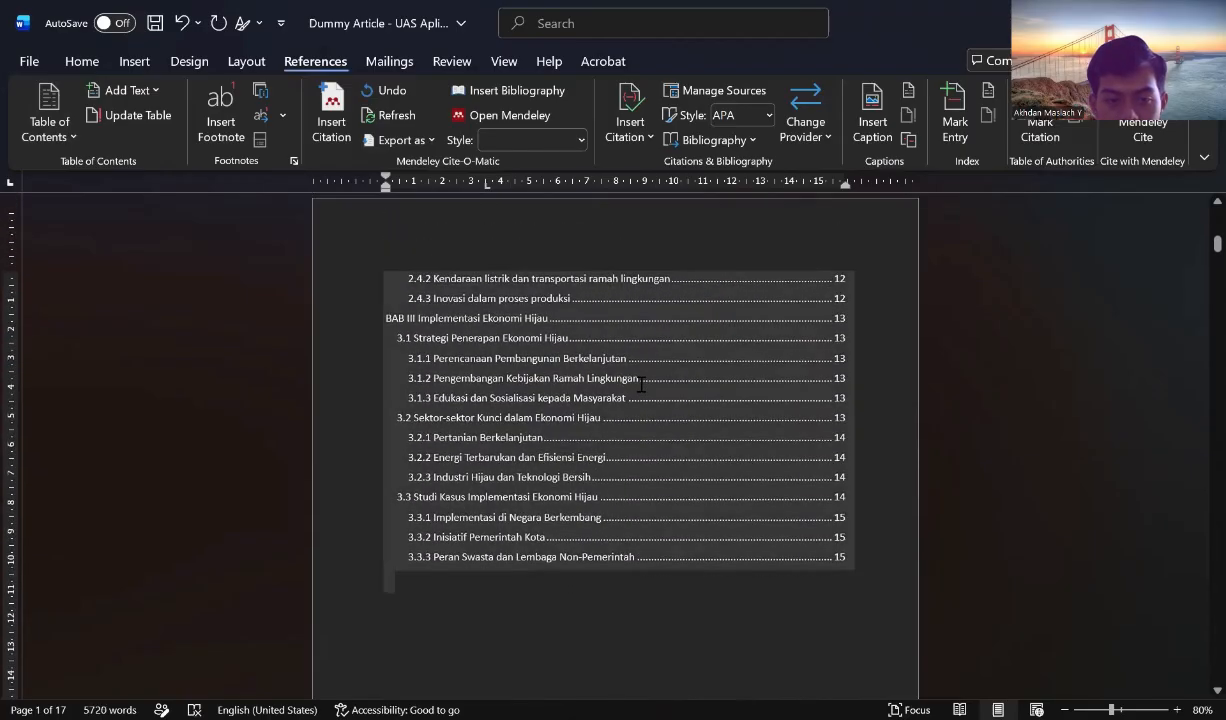
# Replace the table of contents title "Contents" with "Daftar Isi" and select the new title.
pyautogui.scroll(7, 717, 300)
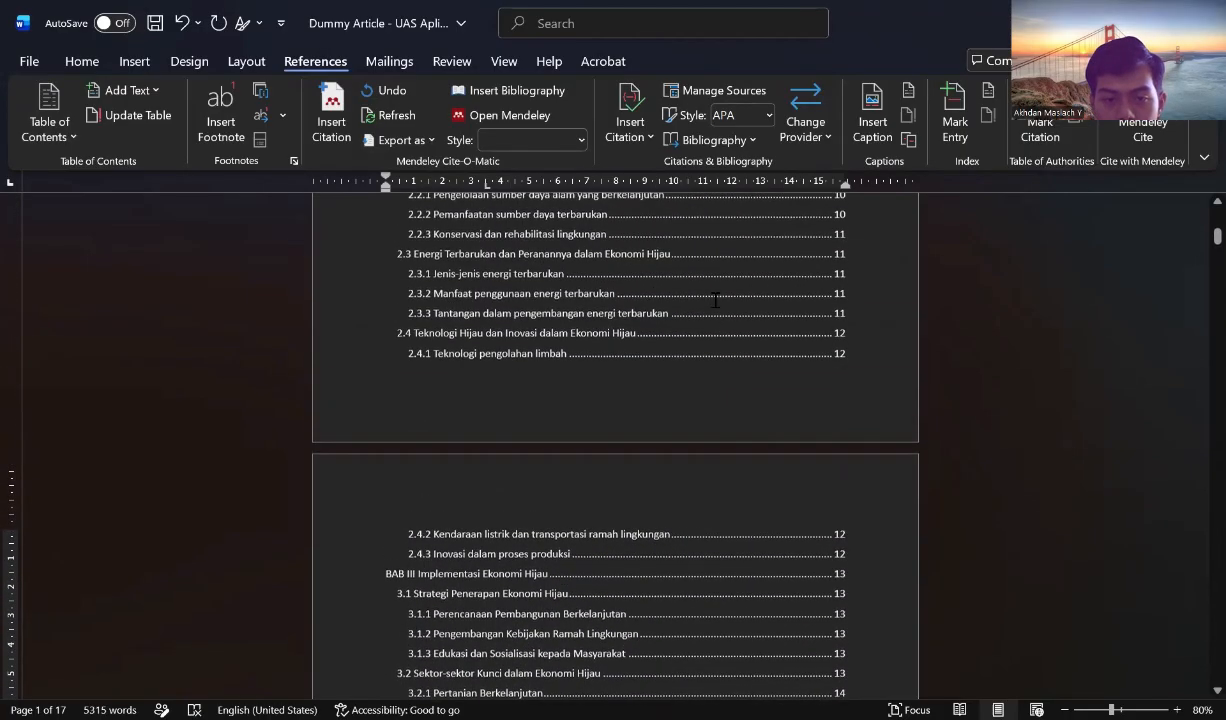
pyautogui.scroll(7, 715, 300)
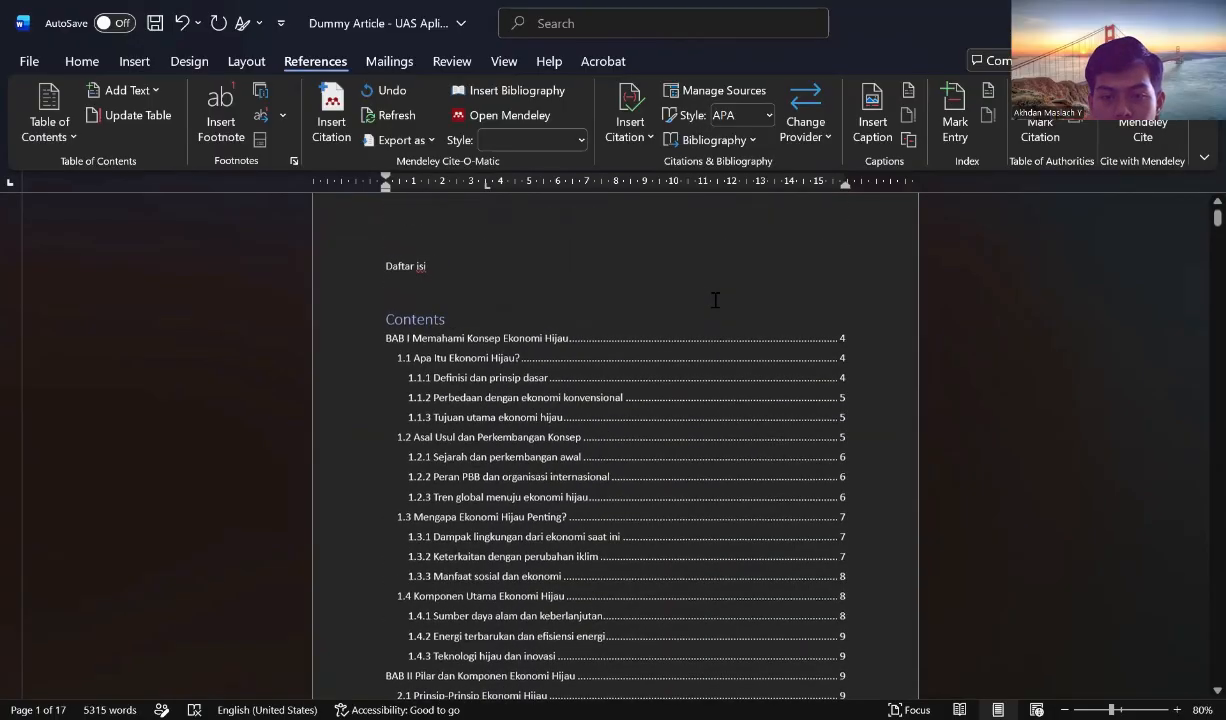
pyautogui.click(447, 340)
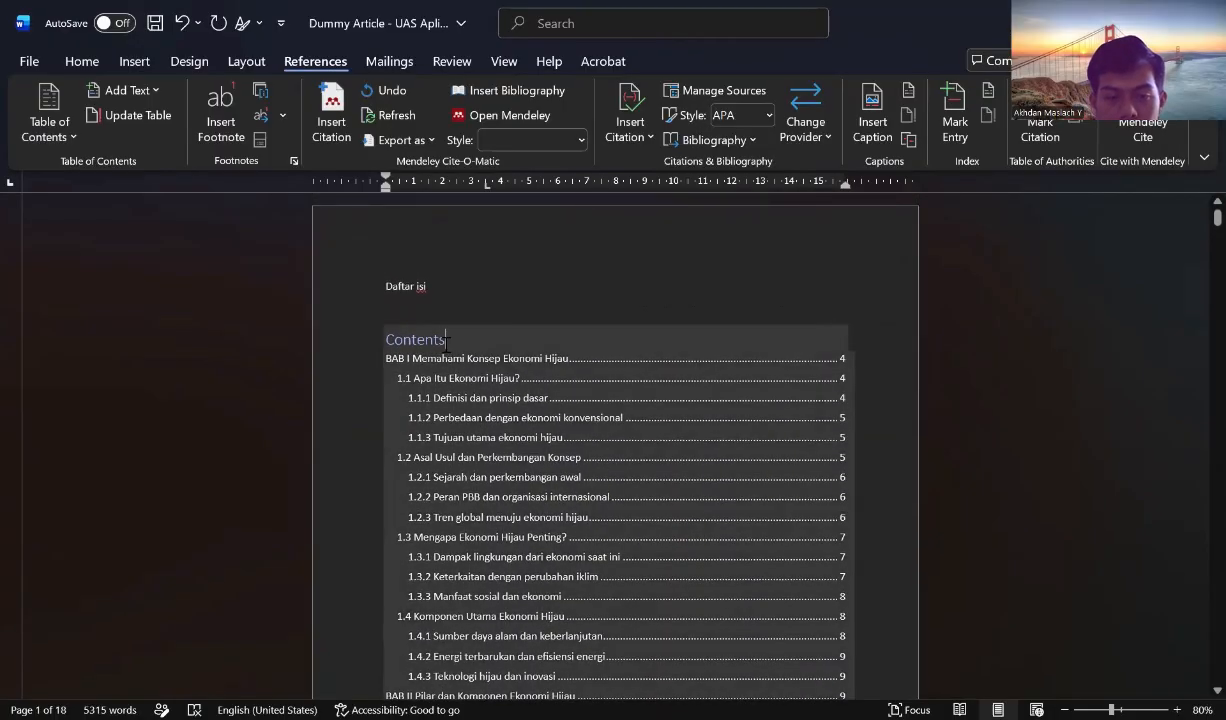
pyautogui.press('BackSpace')
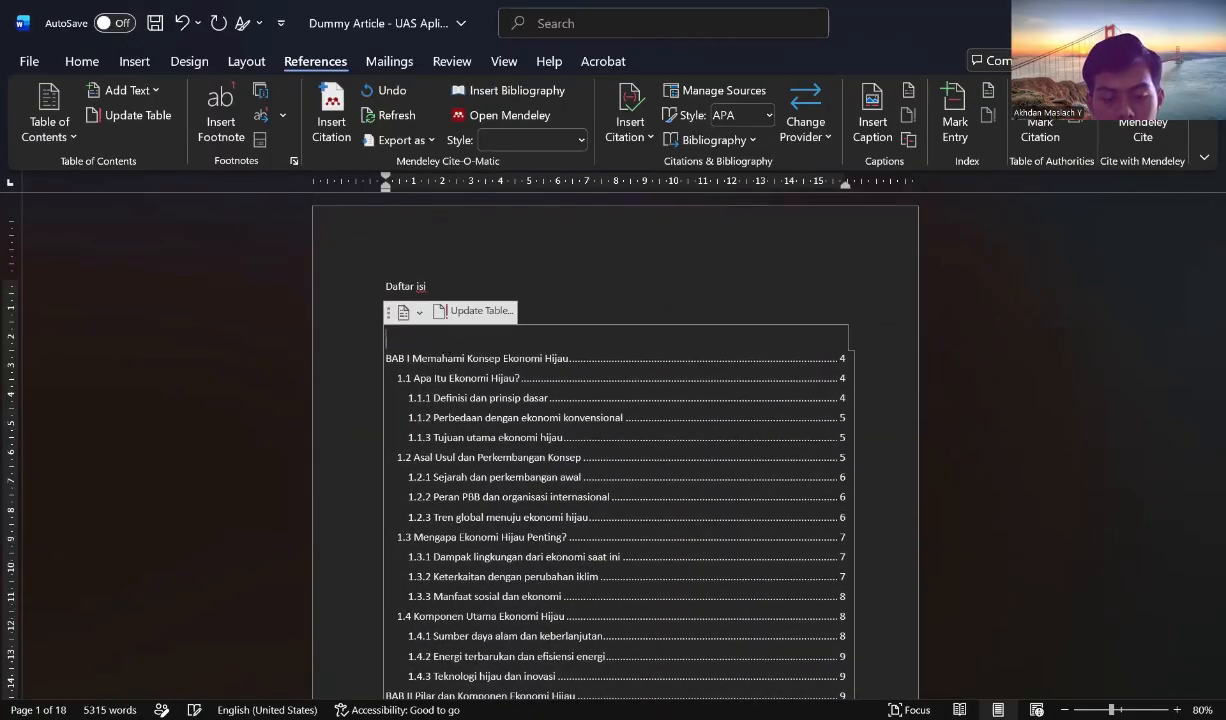
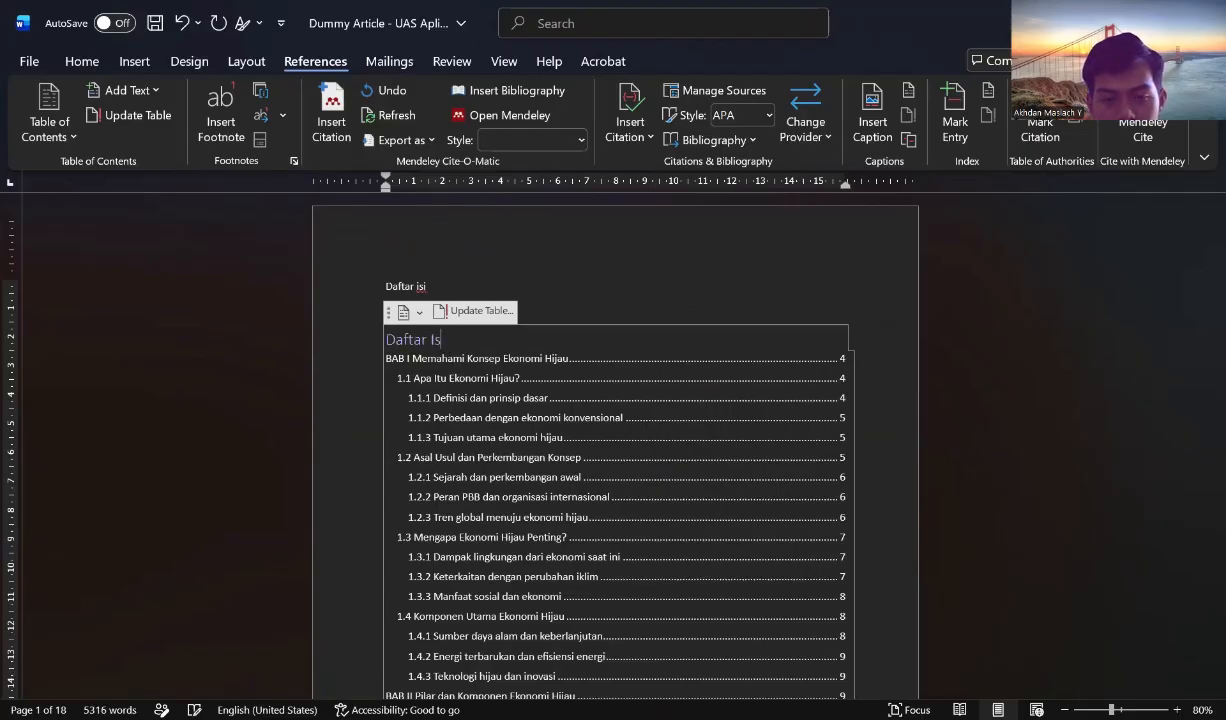
pyautogui.moveTo(388, 342)
pyautogui.mouseDown()
pyautogui.moveTo(430, 342)
pyautogui.moveTo(390, 342)
pyautogui.mouseUp()
pyautogui.click(430, 342)
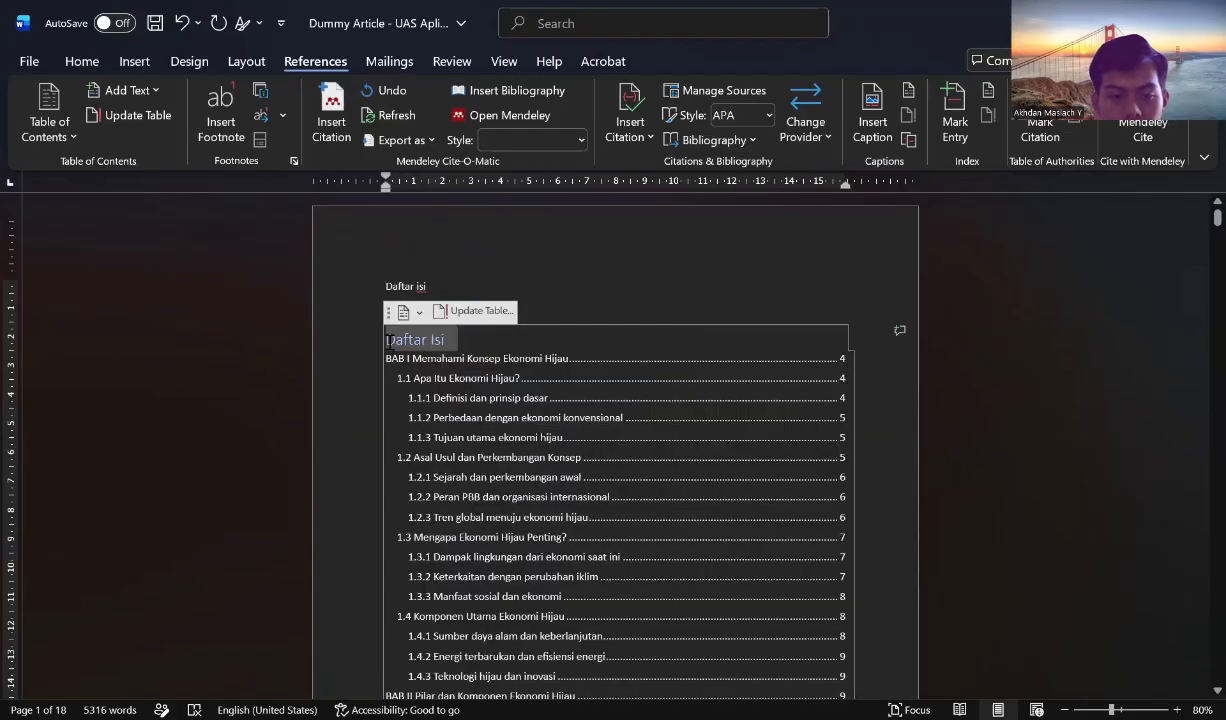
# Format the "Daftar Isi" title as a centred Heading 1 and update only the page numbers of the table of contents.
pyautogui.click(67, 59)
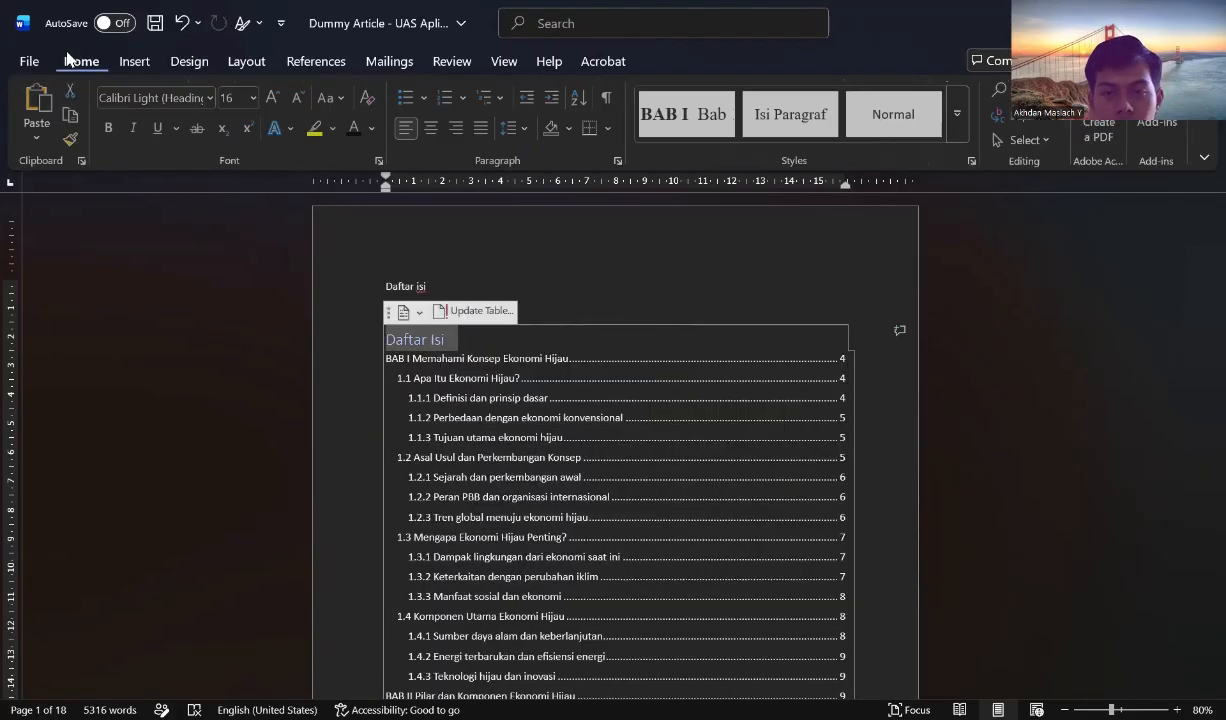
pyautogui.click(959, 125)
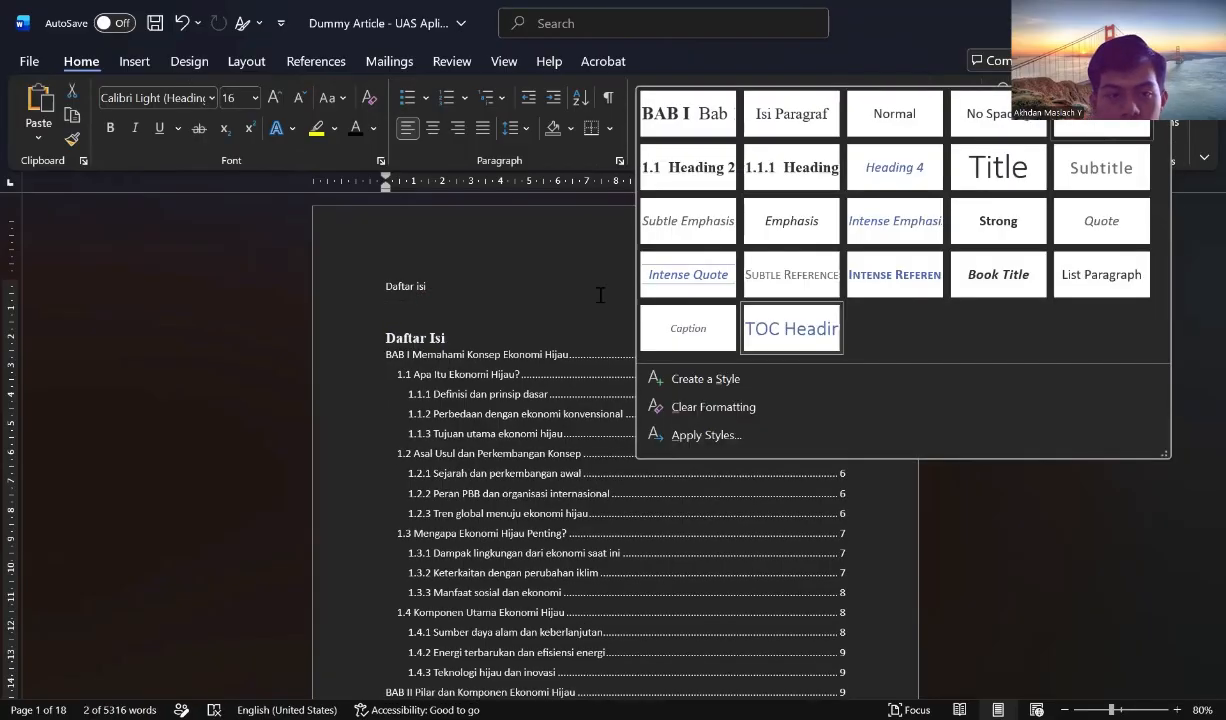
pyautogui.click(688, 113)
pyautogui.click(432, 128)
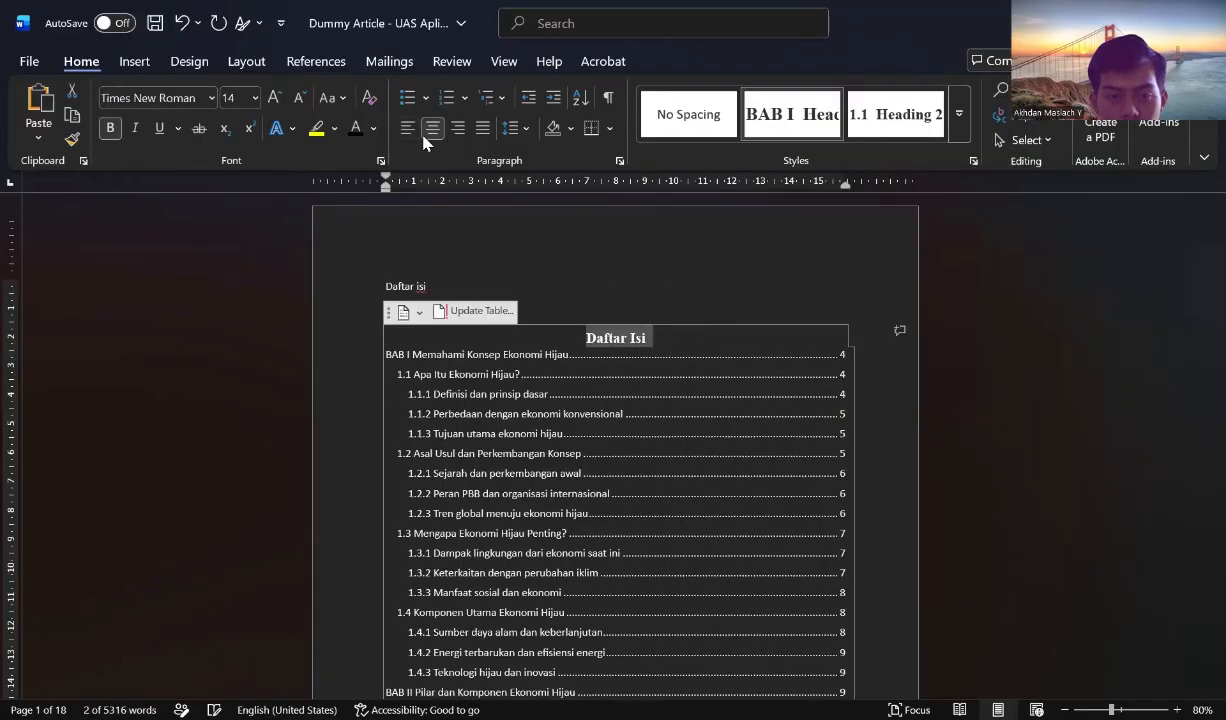
pyautogui.click(473, 311)
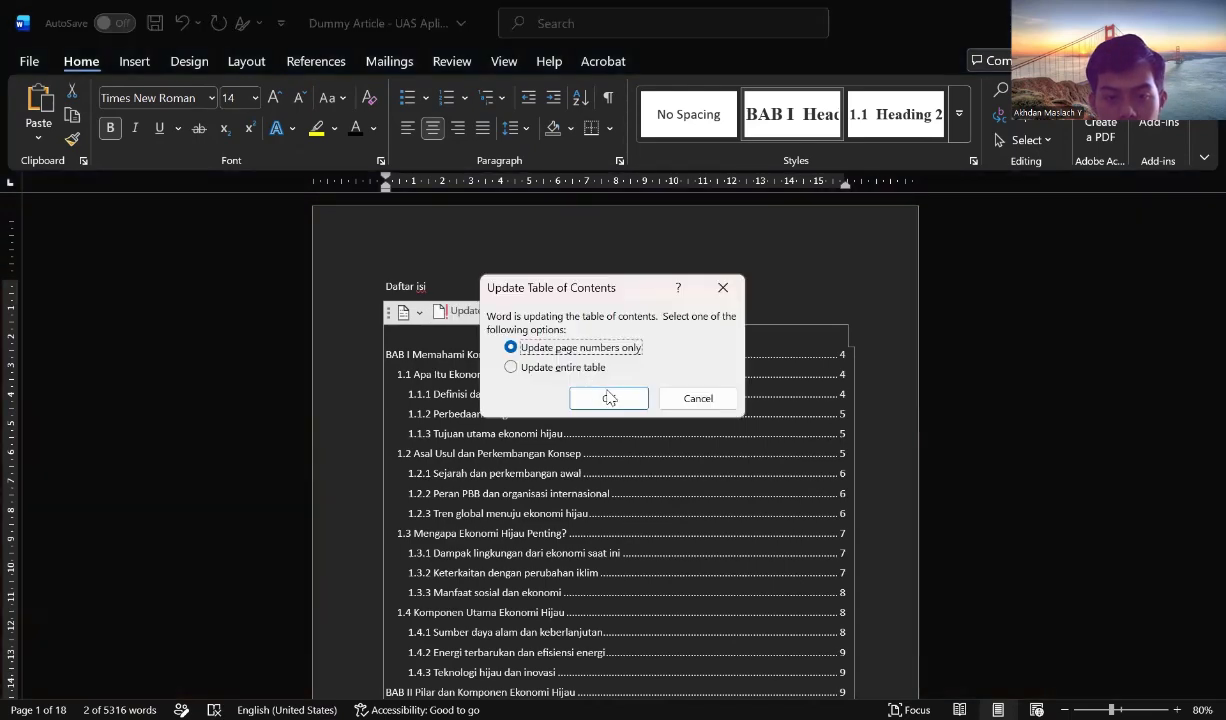
pyautogui.click(609, 398)
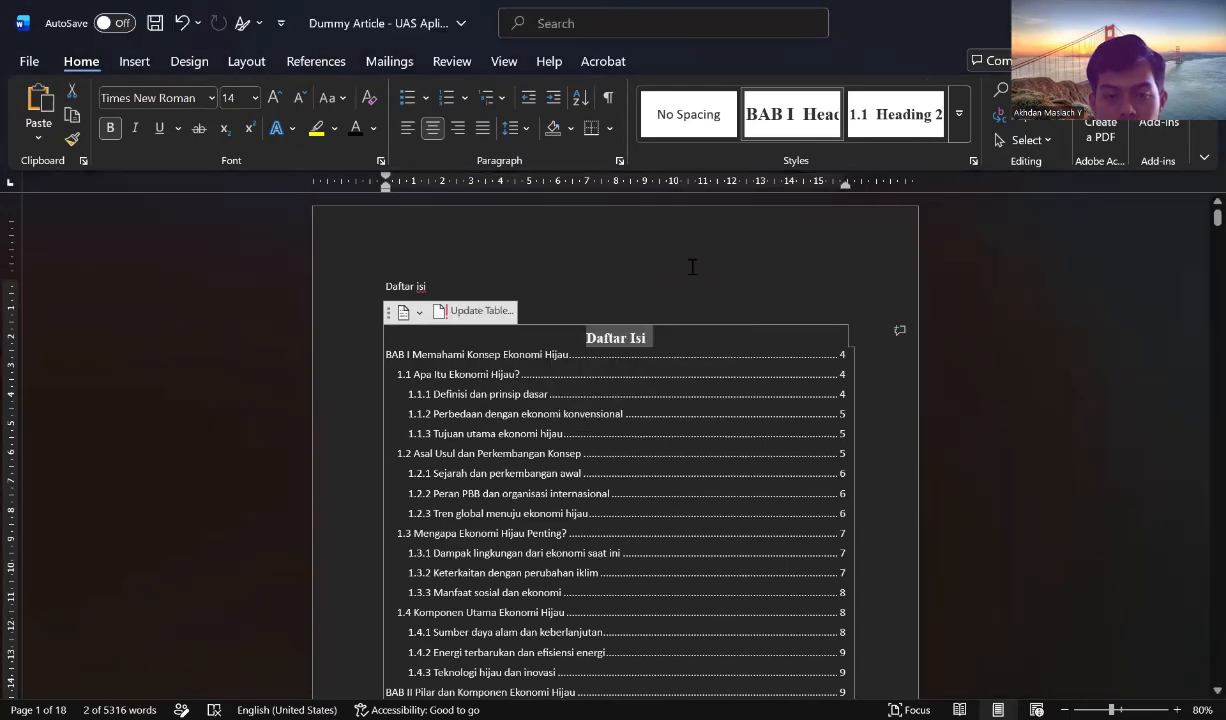
# Apply the Heading 1 style to the "Daftar Tabel" title above the list of tables and remove its "BAB I" numbering.
pyautogui.scroll(-15, 691, 267)
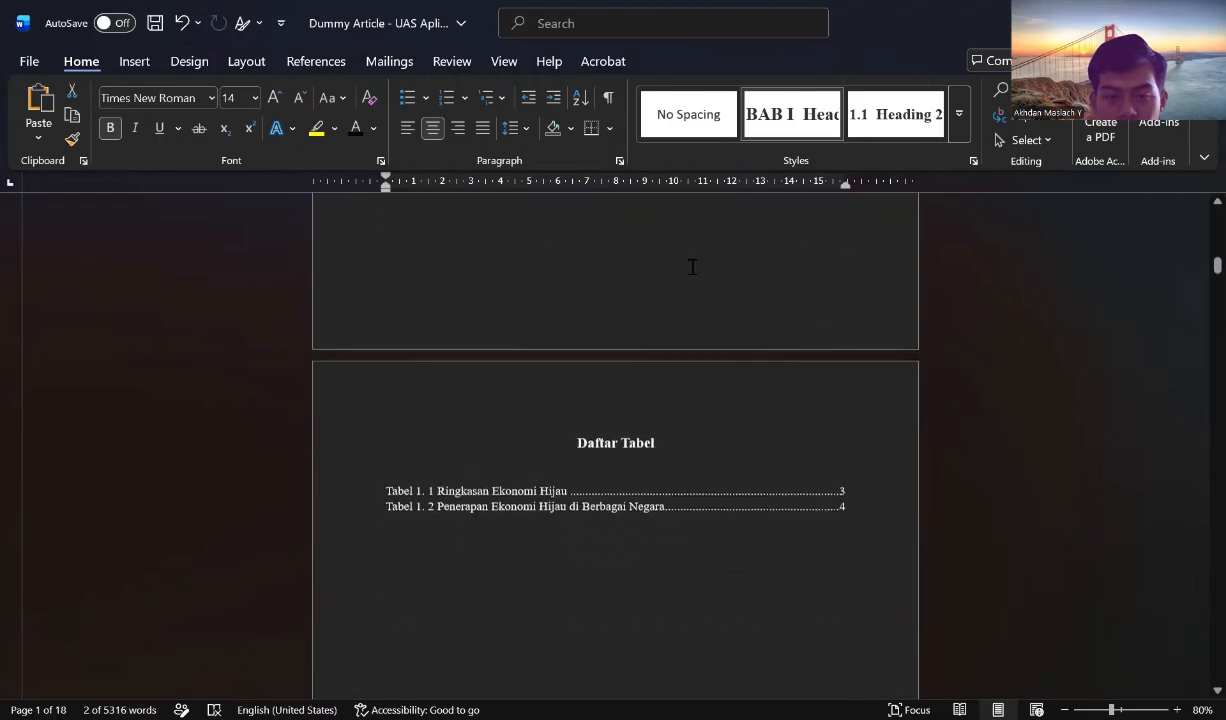
pyautogui.scroll(-2, 691, 267)
pyautogui.moveTo(660, 342); pyautogui.dragTo(565, 335)
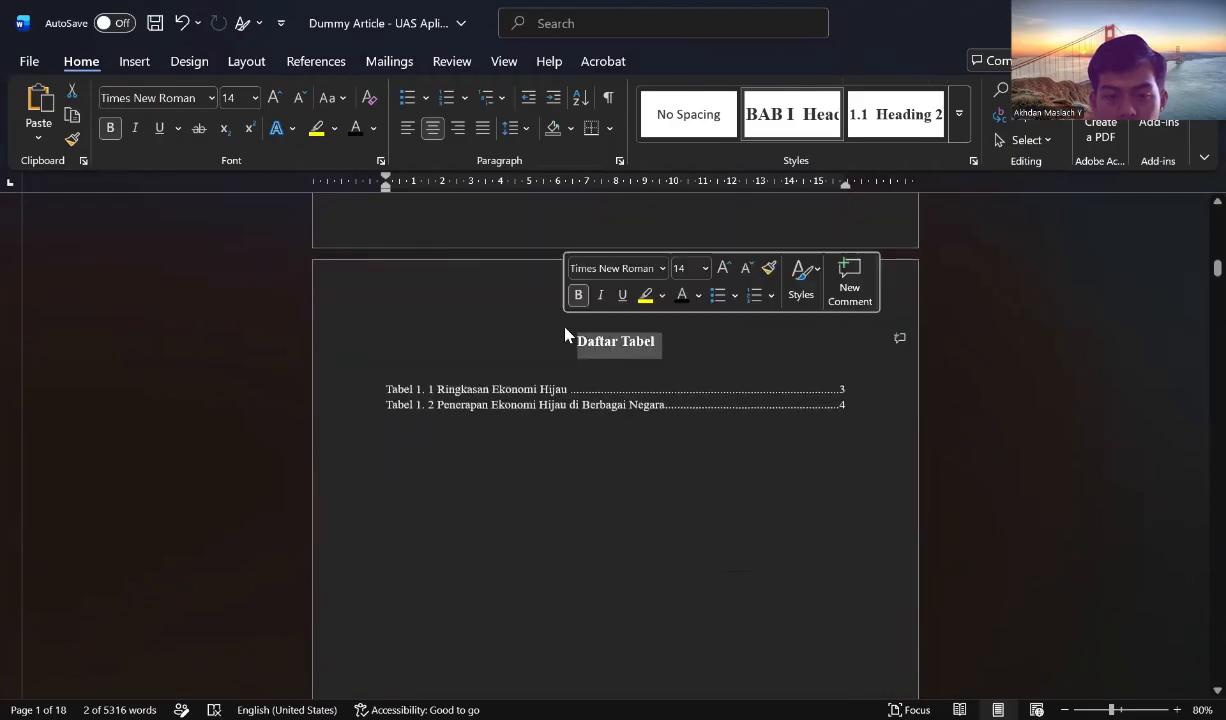
pyautogui.click(792, 114)
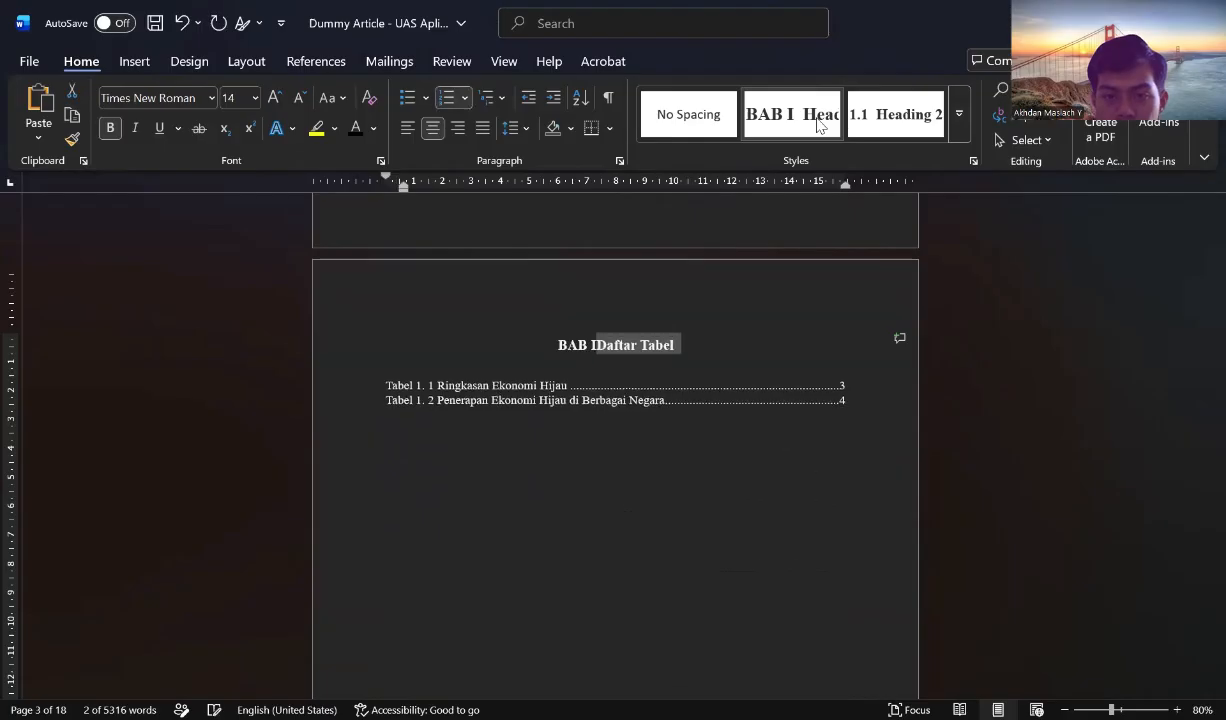
pyautogui.click(619, 347)
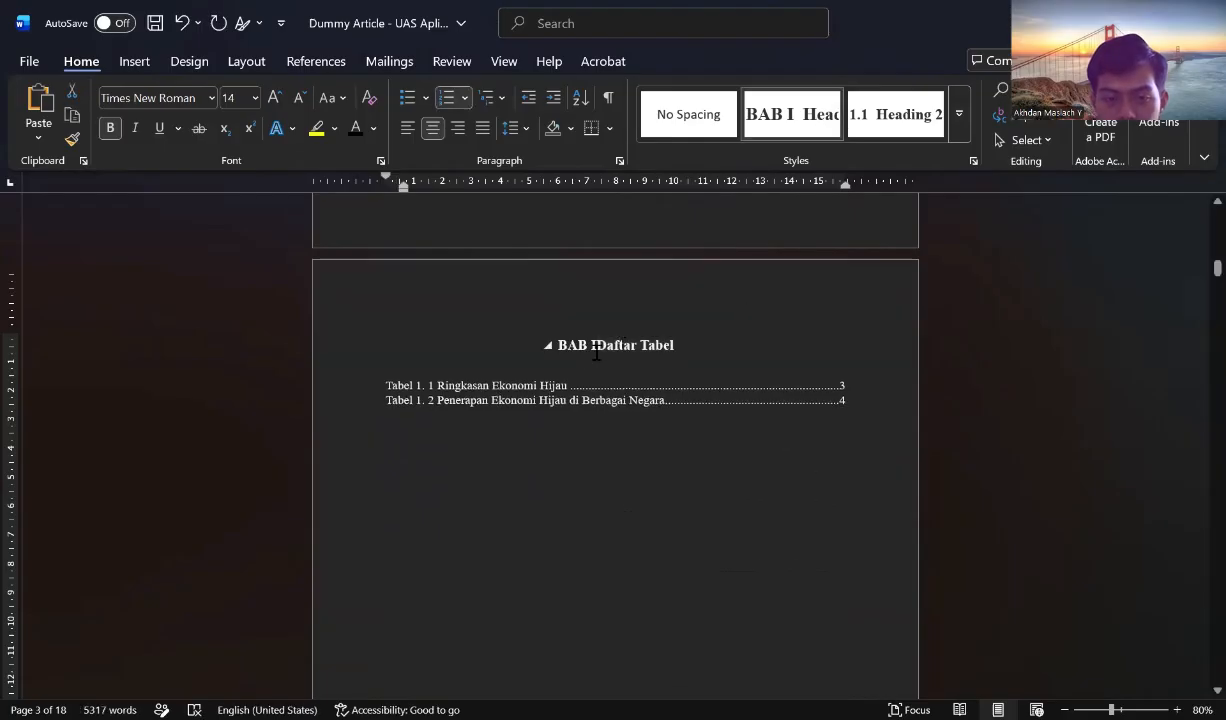
pyautogui.press('BackSpace')
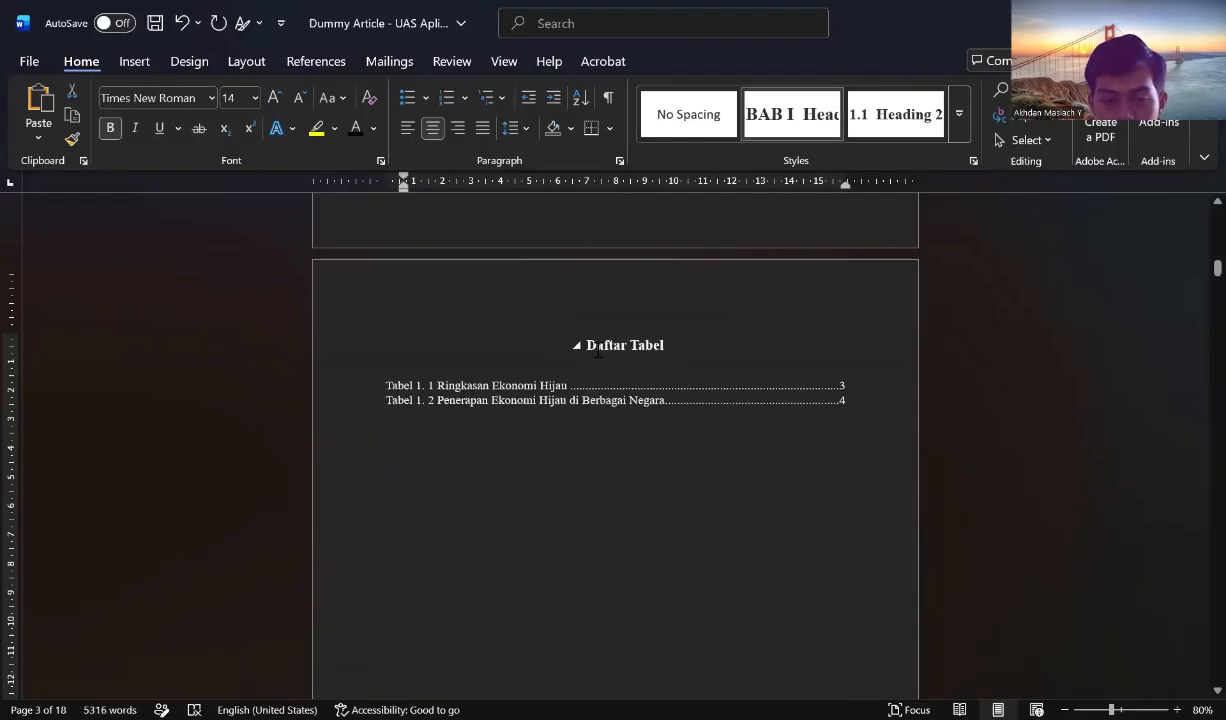
# Select the "Daftar Gambar" title above the list of figures.
pyautogui.scroll(-12, 669, 337)
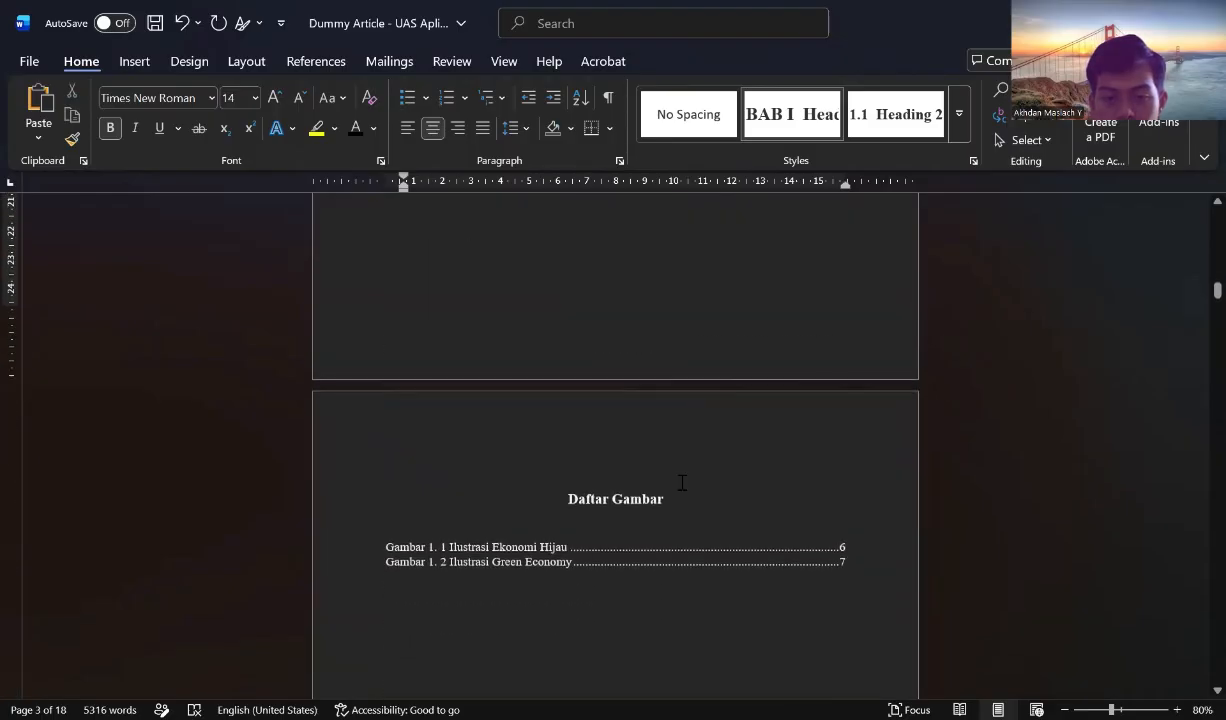
pyautogui.moveTo(662, 506); pyautogui.dragTo(537, 504)
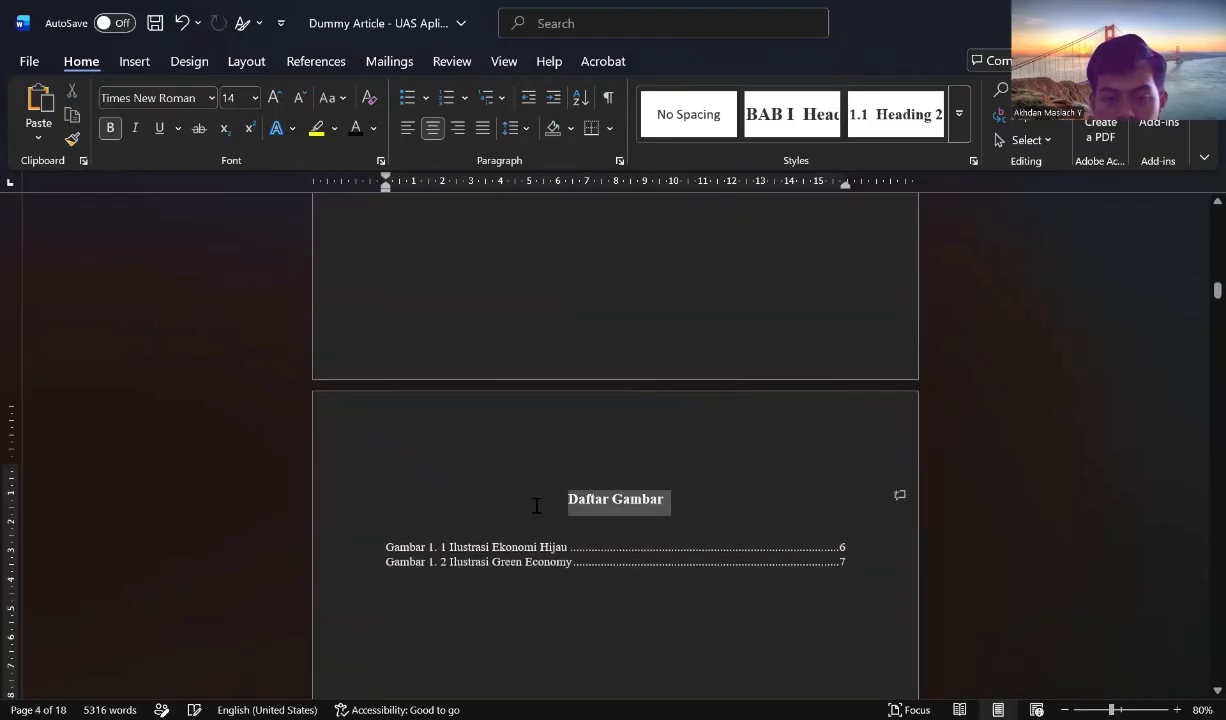
# Apply the Heading 1 style to the Daftar Gambar title and remove its automatic chapter numbering.
pyautogui.click(797, 135)
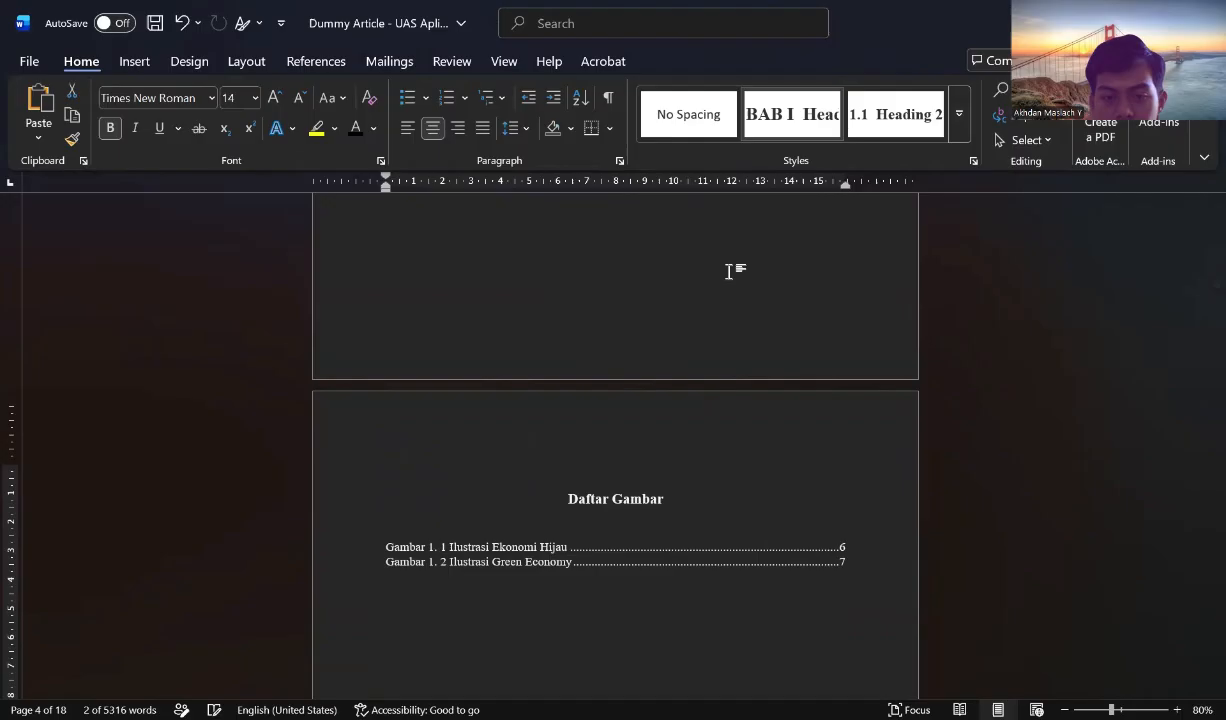
pyautogui.click(588, 504)
pyautogui.press('BackSpace')
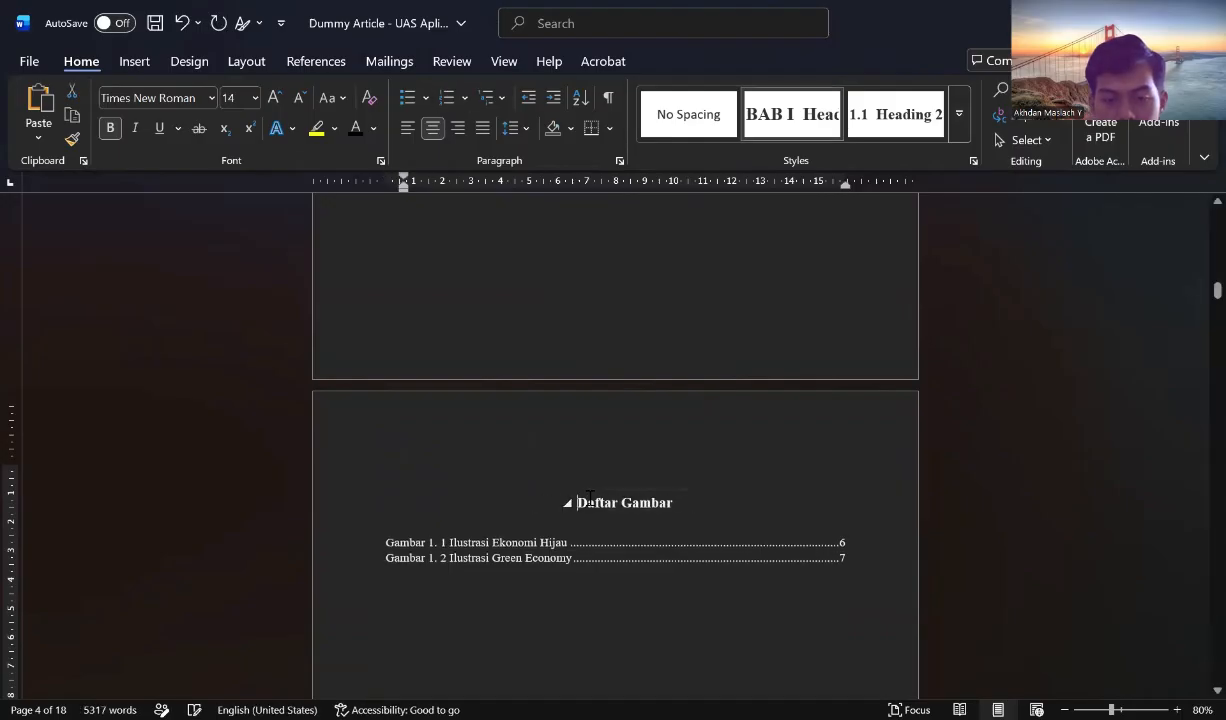
# Update the entire Daftar Isi table of contents, including its entries and page numbers.
pyautogui.scroll(15, 637, 347)
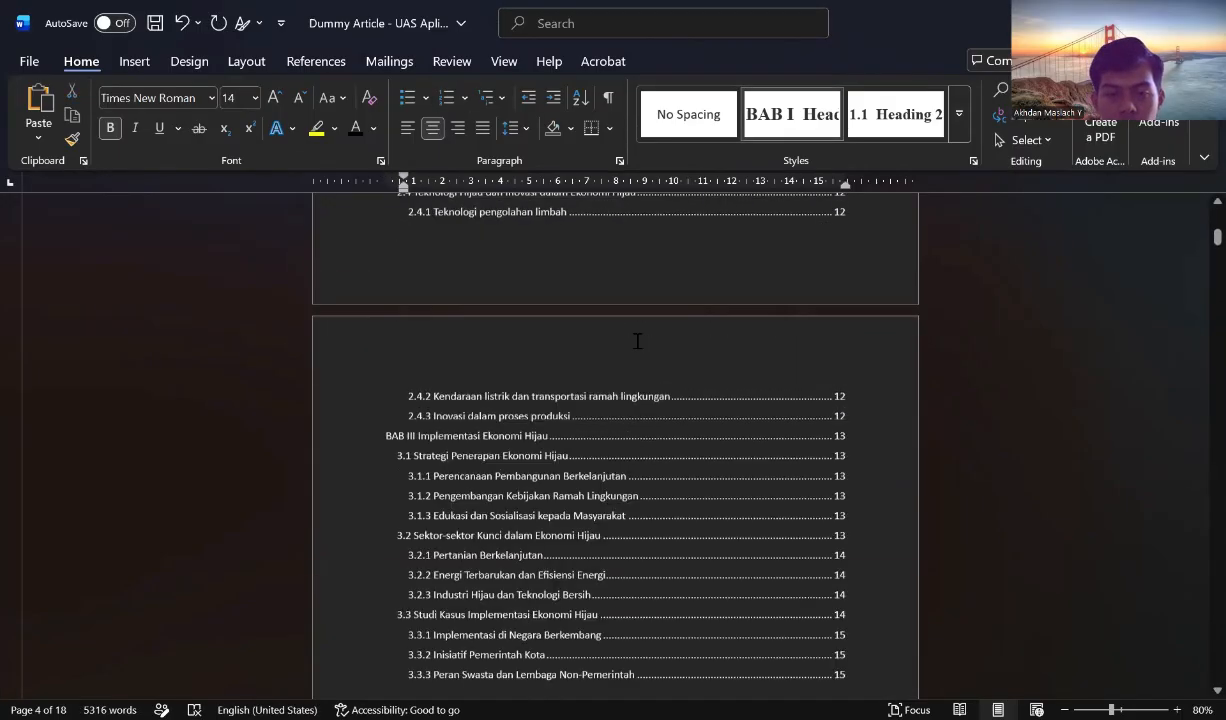
pyautogui.scroll(5, 637, 341)
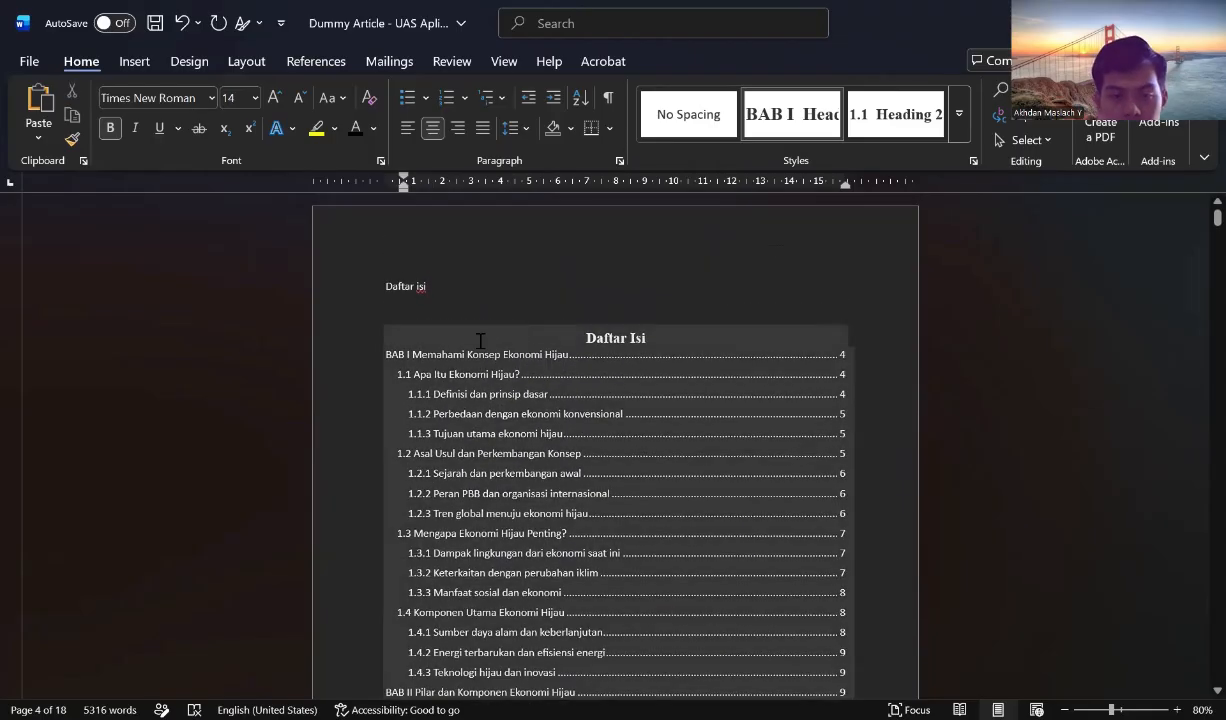
pyautogui.click(480, 341)
pyautogui.click(455, 310)
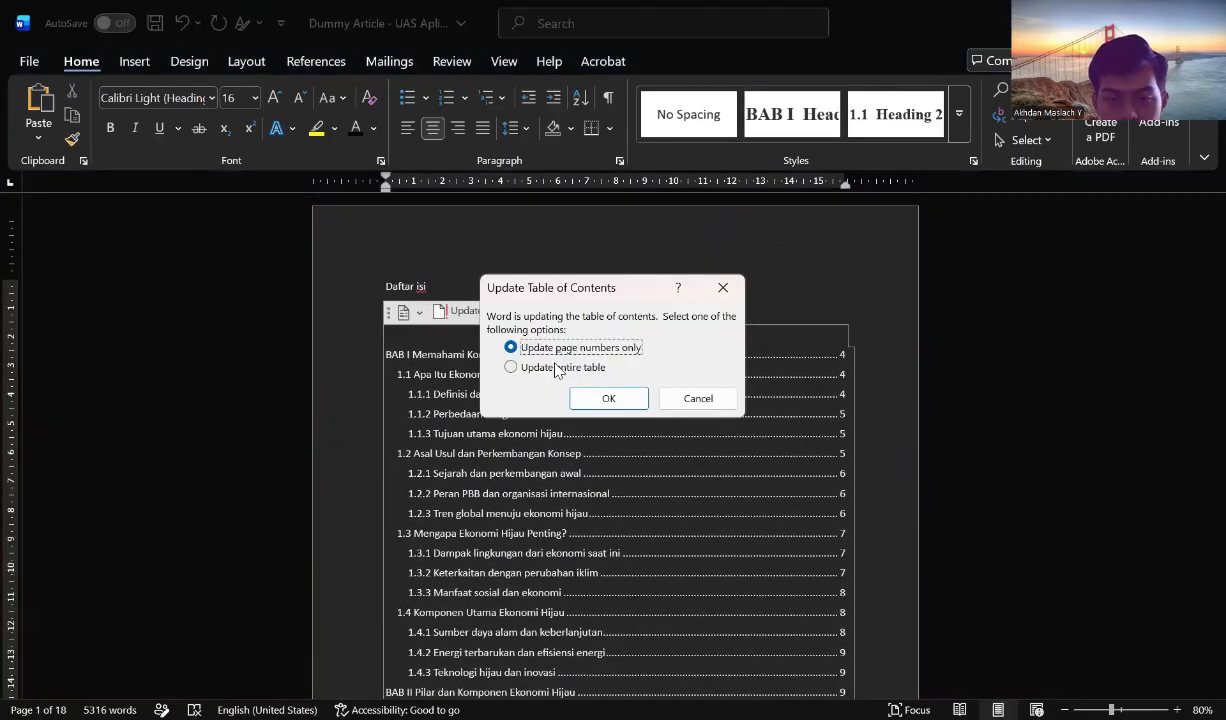
pyautogui.click(518, 367)
pyautogui.click(609, 397)
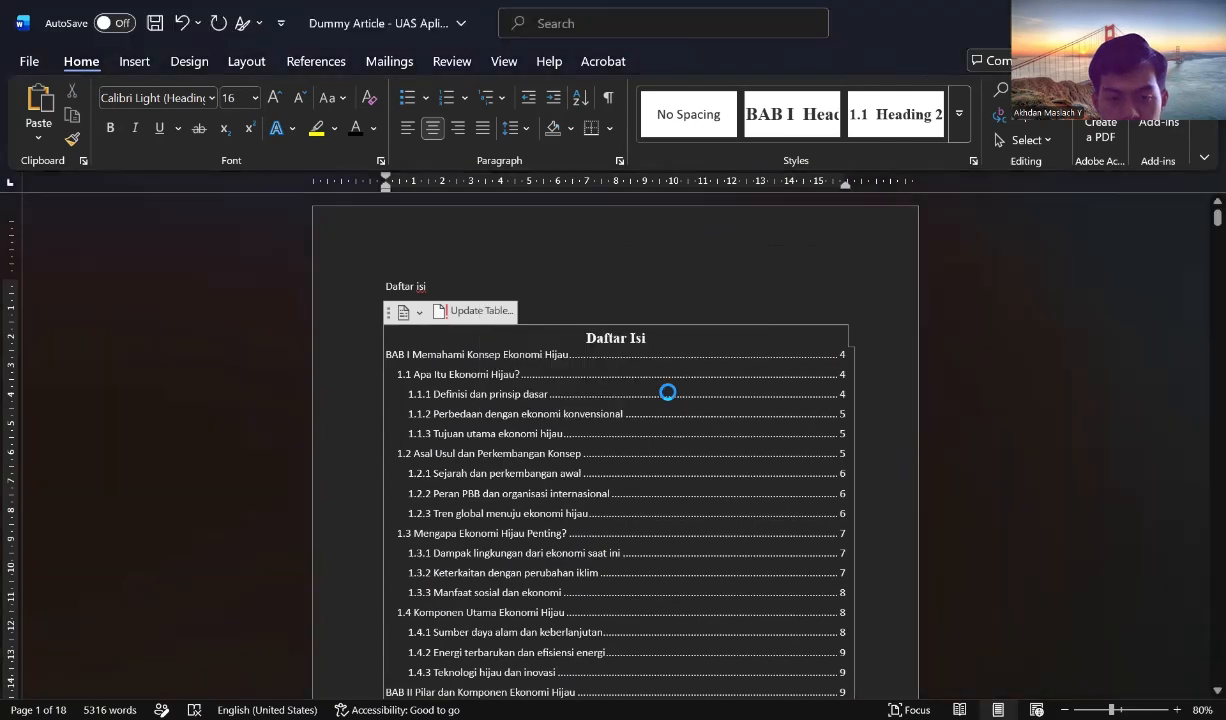
# Review the updated Daftar Isi entries and page numbers across its pages.
pyautogui.scroll(-2, 673, 313)
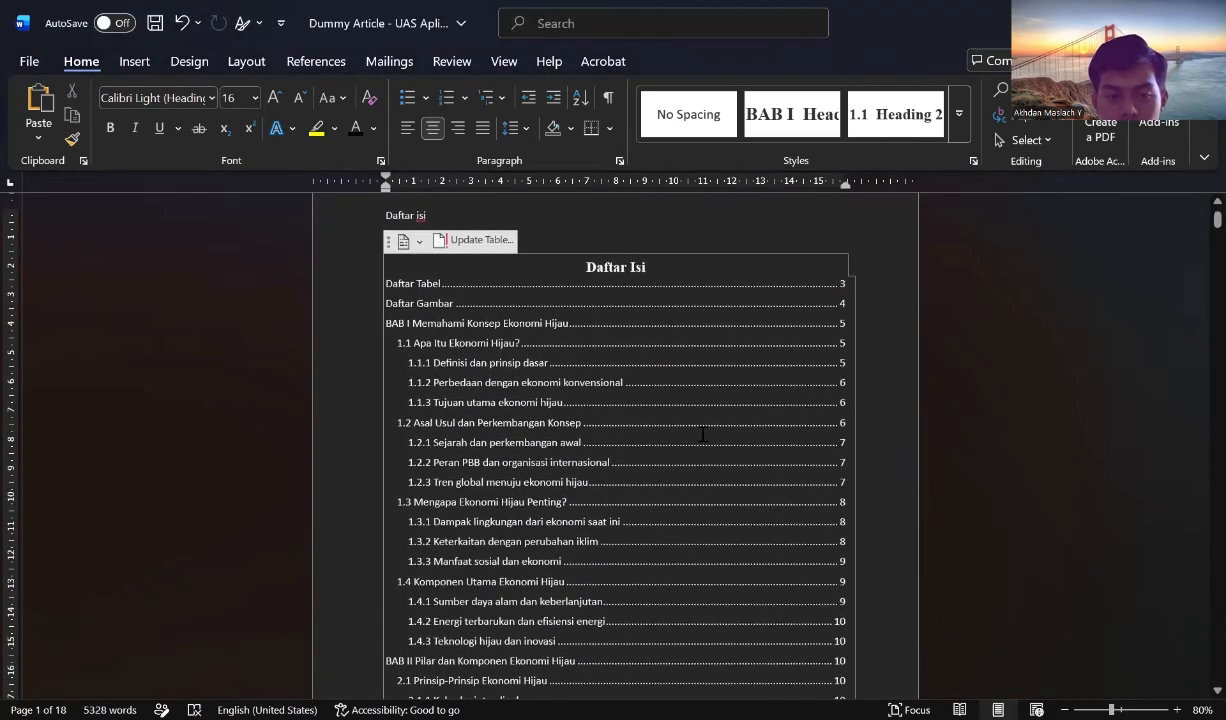
pyautogui.scroll(-1, 703, 434)
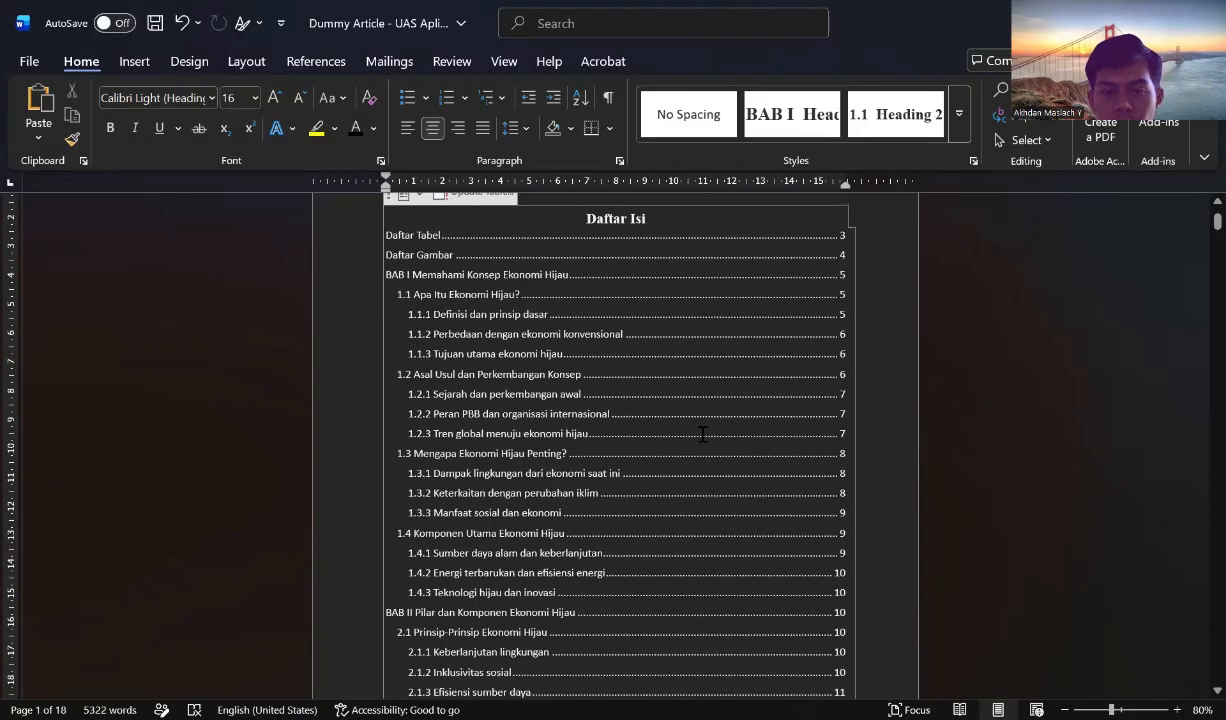
pyautogui.scroll(1, 703, 434)
pyautogui.scroll(-1, 703, 434)
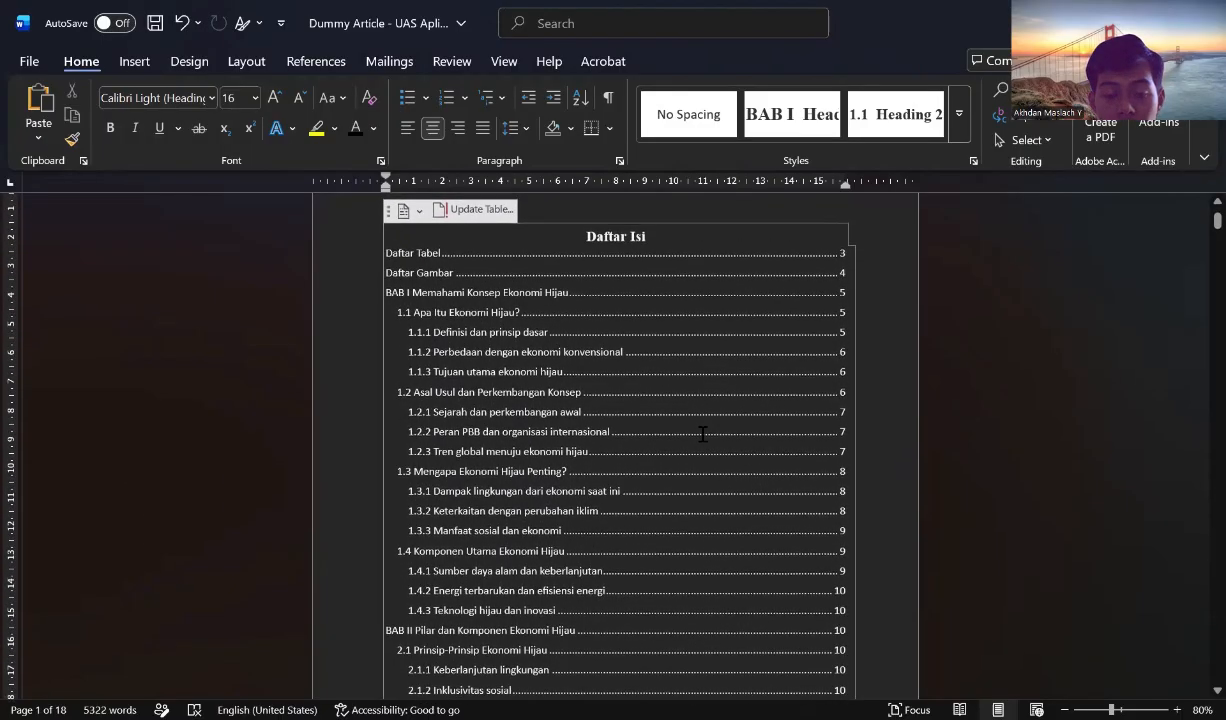
pyautogui.scroll(1, 703, 434)
pyautogui.scroll(-3, 703, 434)
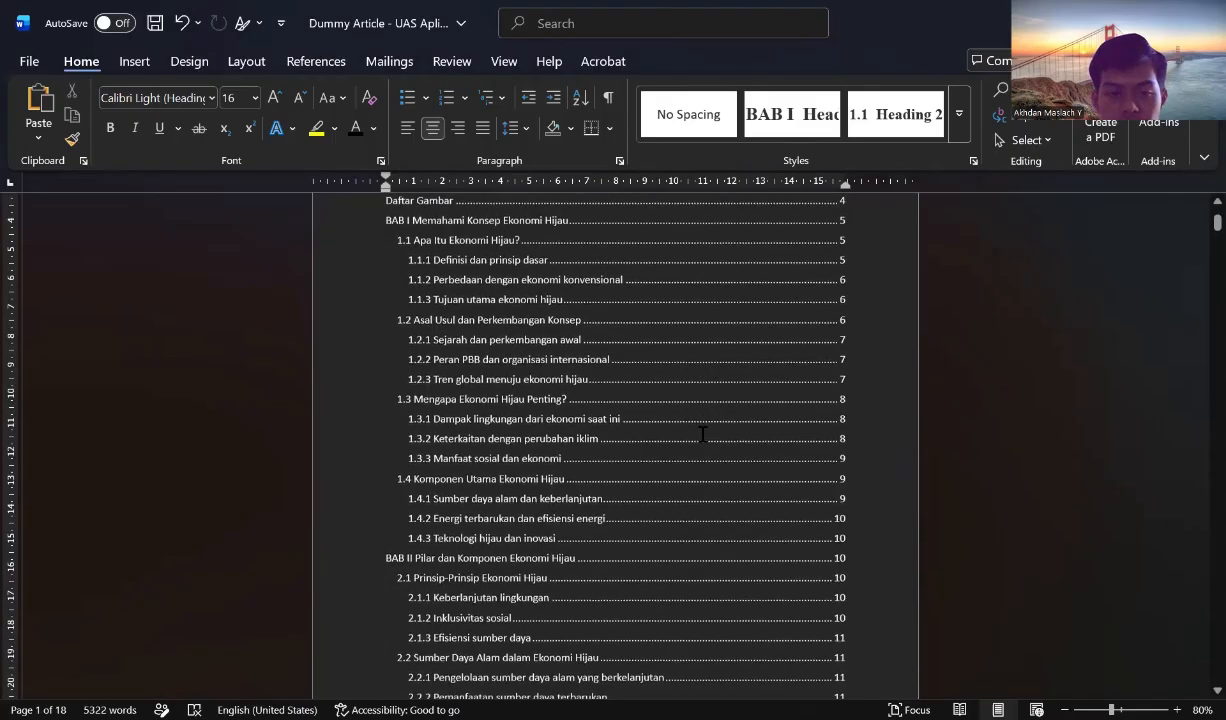
pyautogui.scroll(-12, 703, 434)
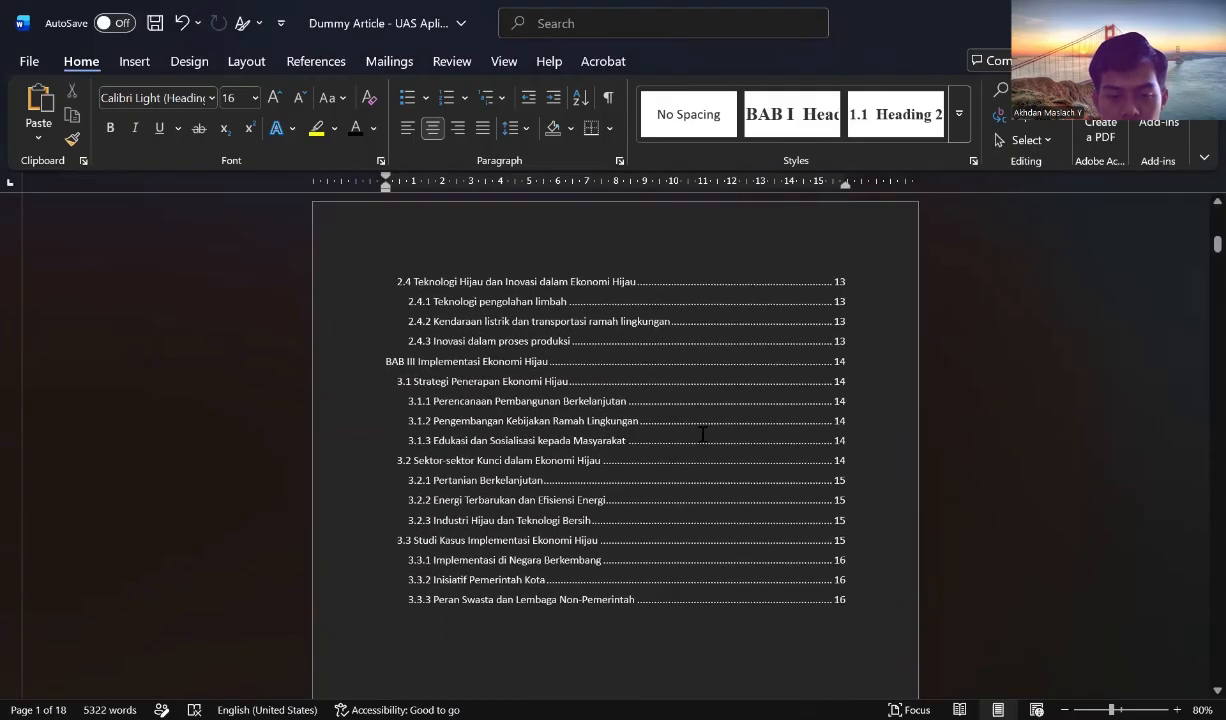
pyautogui.scroll(10, 703, 434)
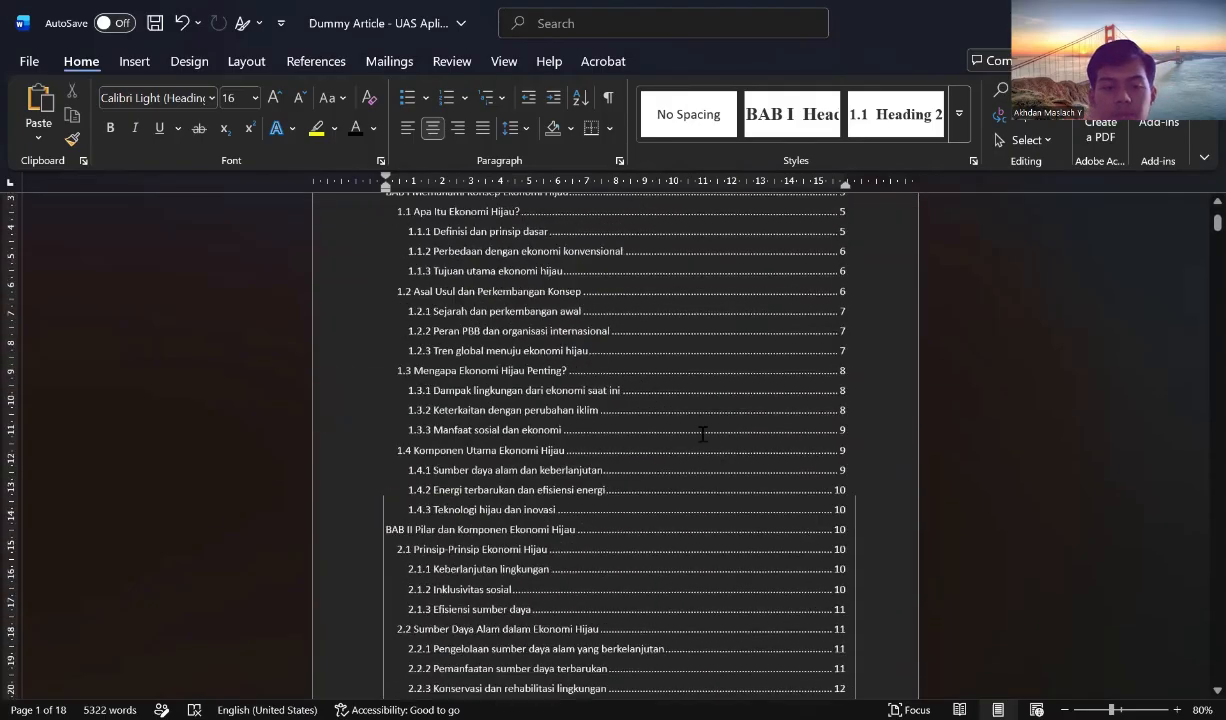
pyautogui.scroll(3, 703, 434)
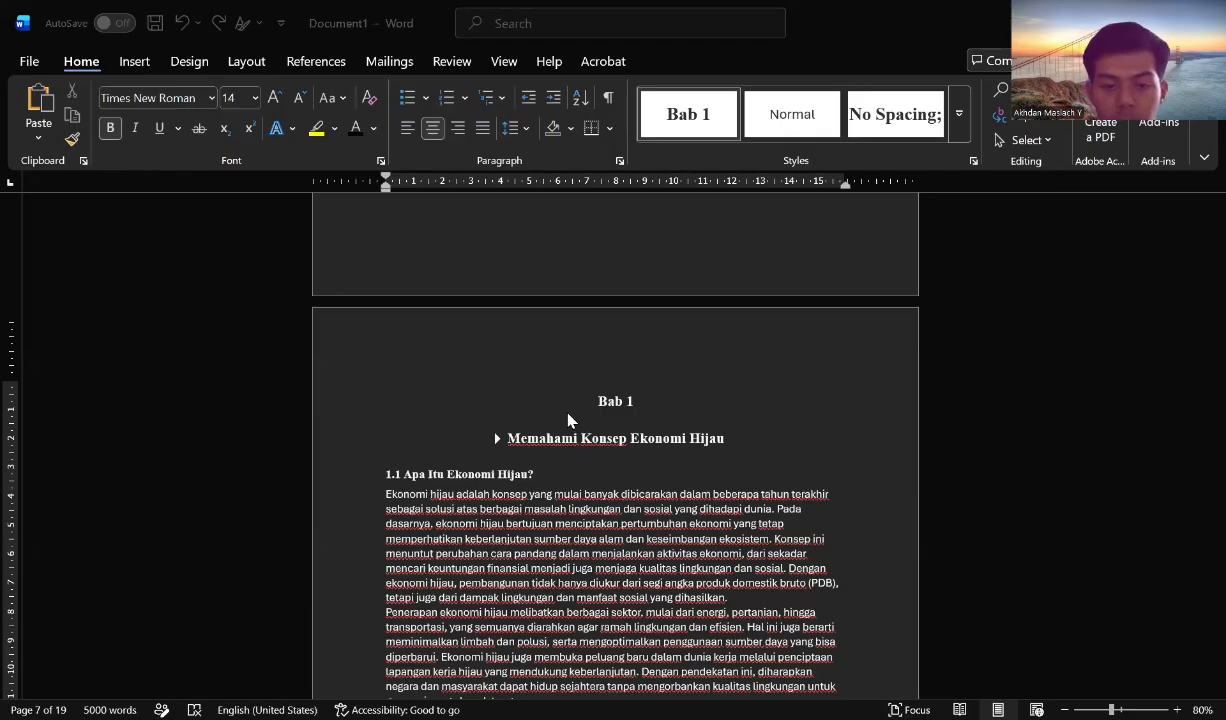
# Select all content in Document1 and set the paper size to A4 (21 cm x 29.7 cm).
pyautogui.hotkey('ctrl', 'a')
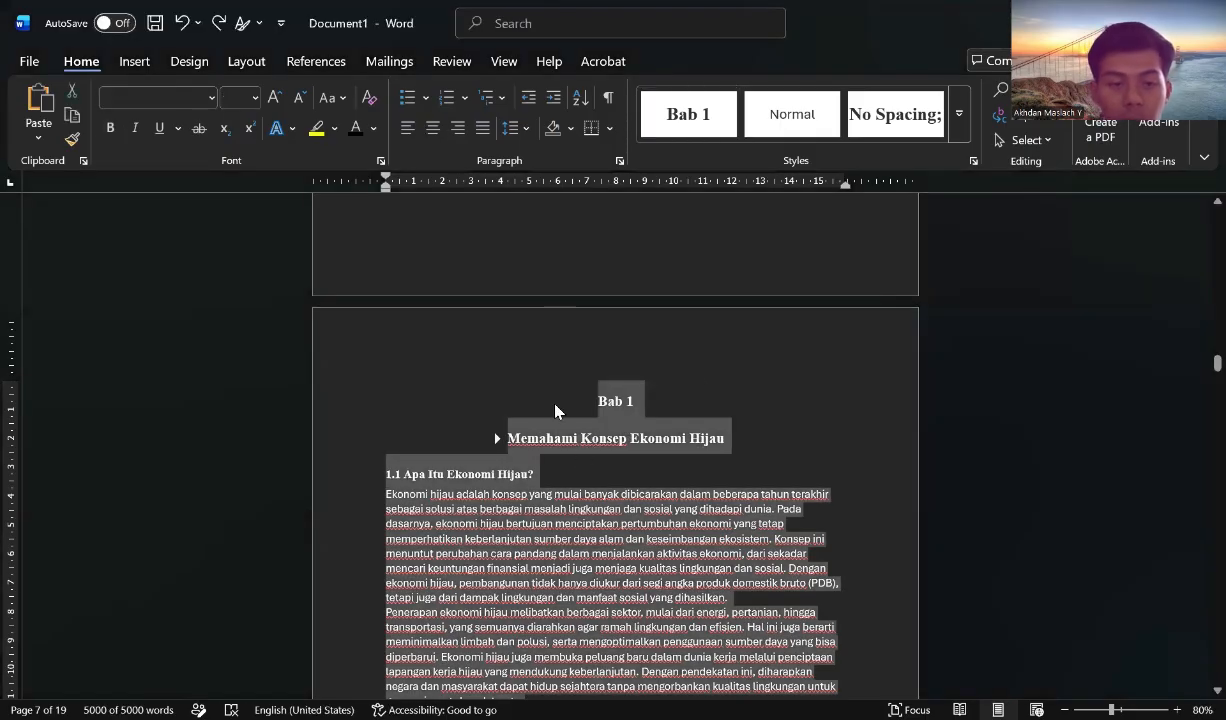
pyautogui.click(245, 63)
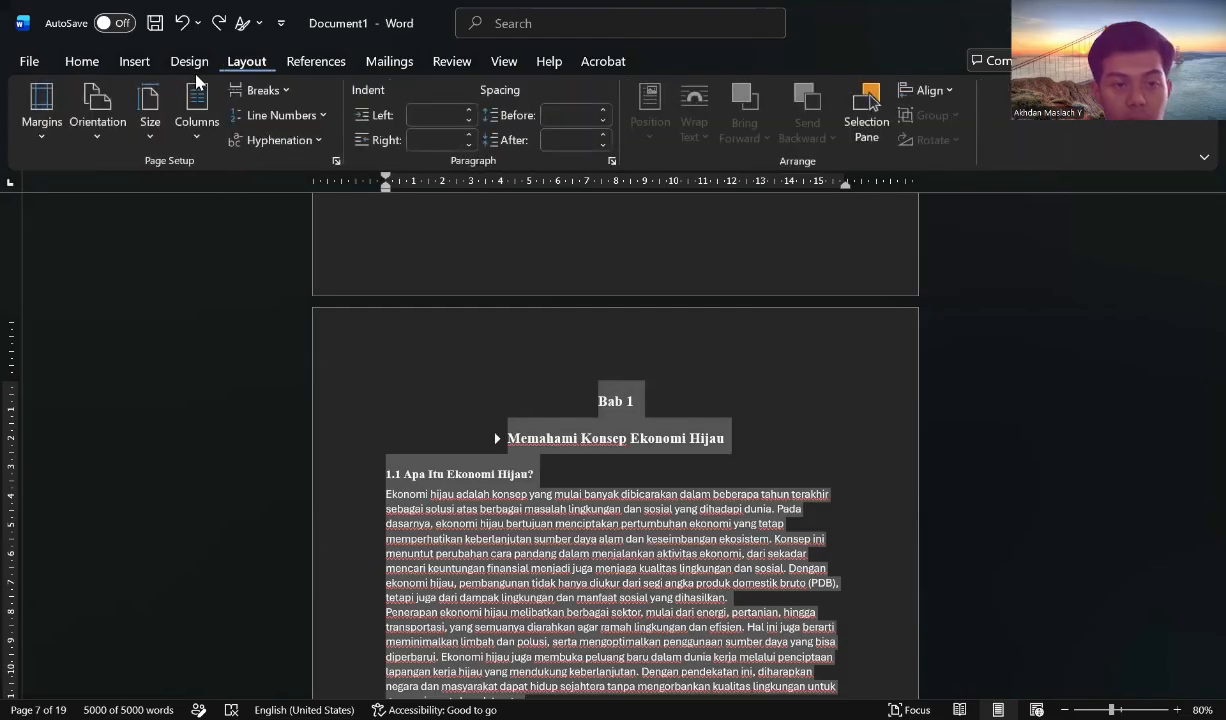
pyautogui.click(186, 66)
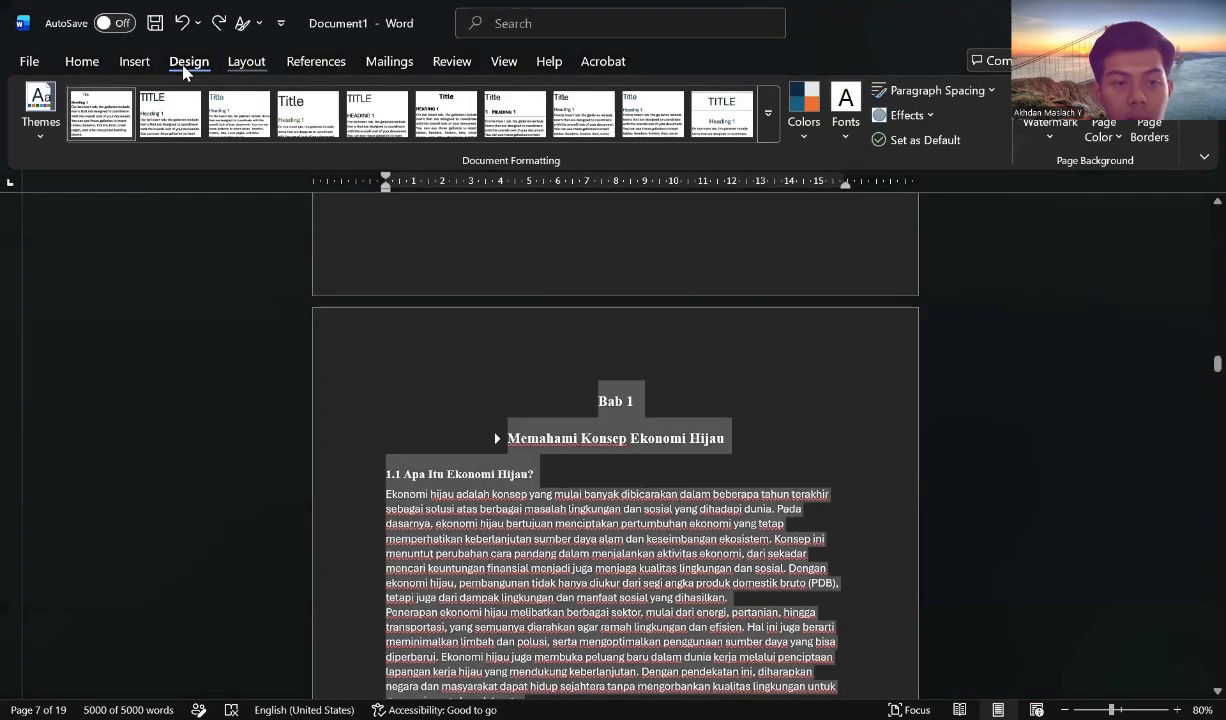
pyautogui.click(246, 61)
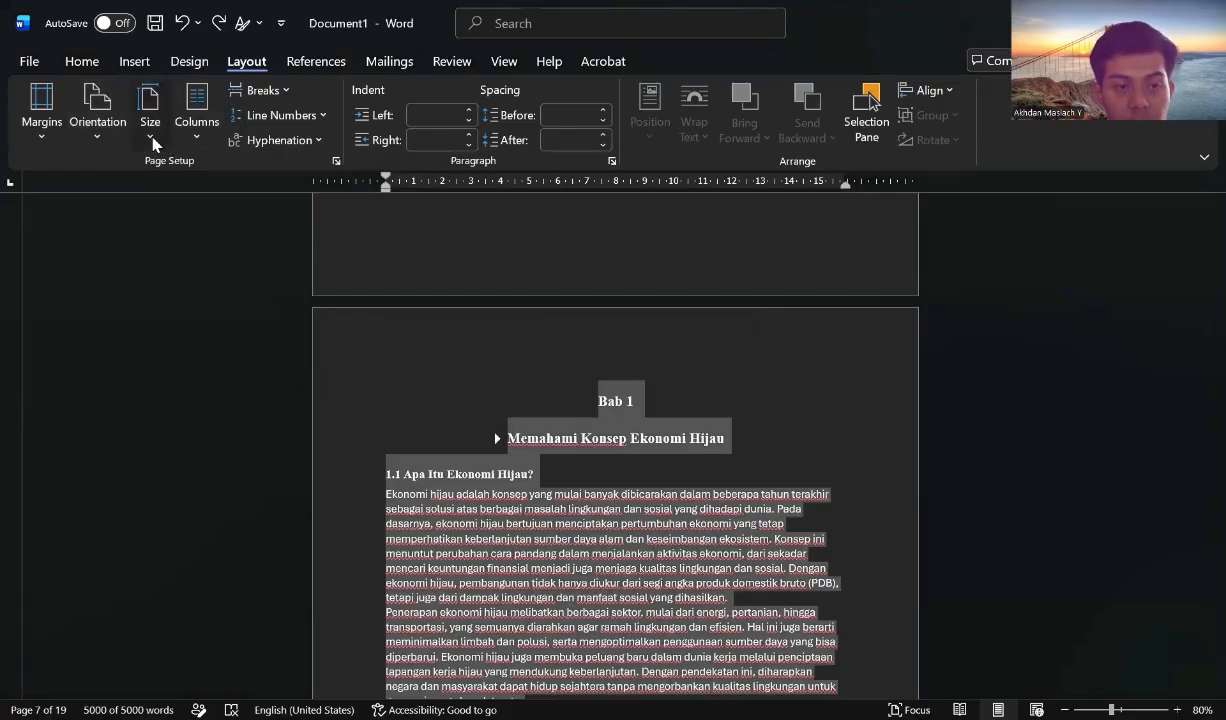
pyautogui.click(151, 140)
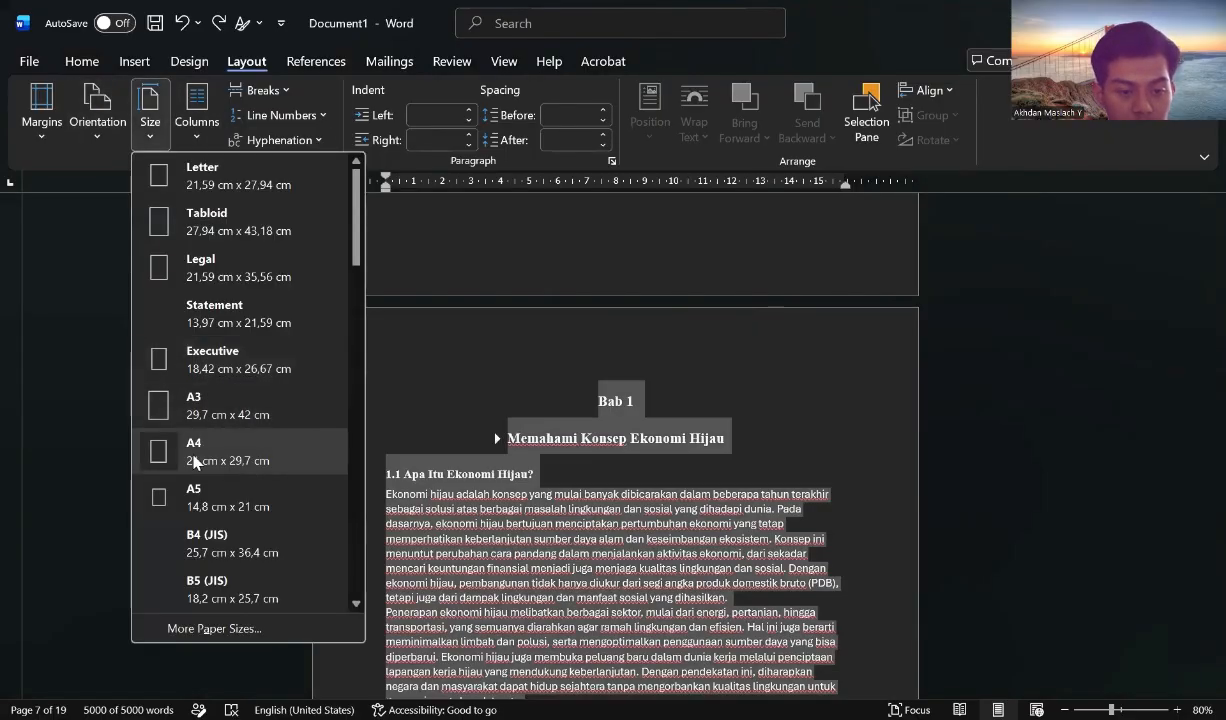
pyautogui.click(248, 467)
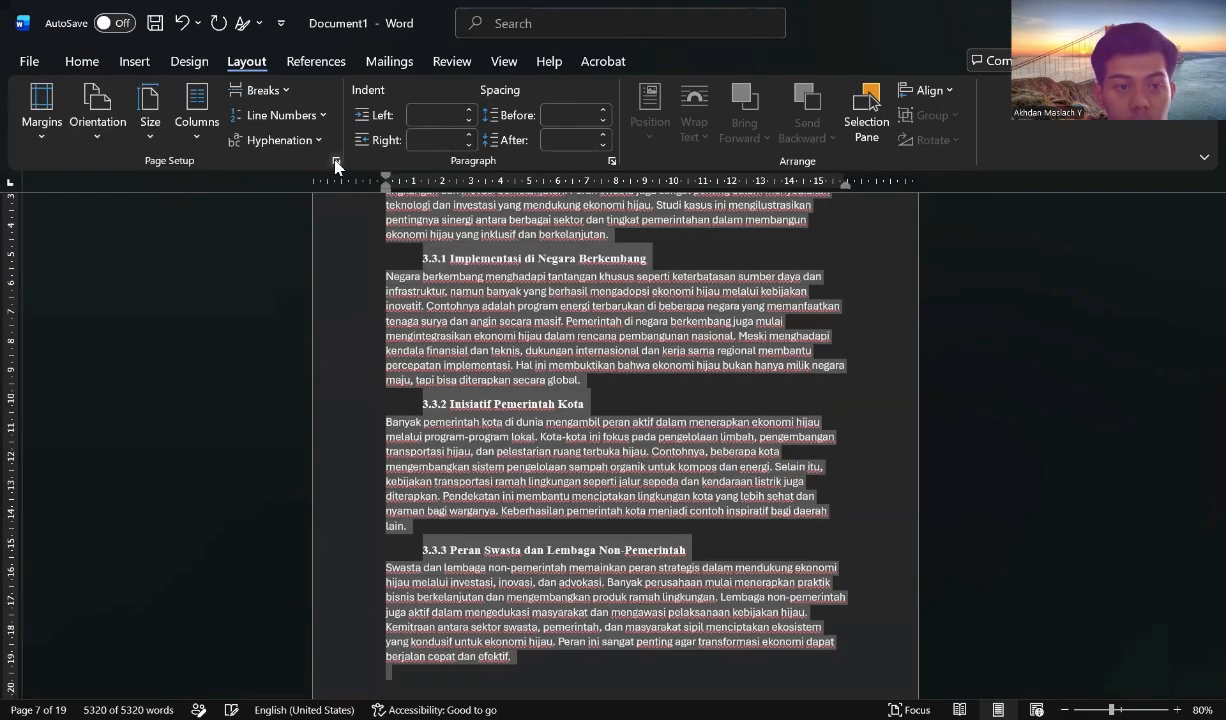
# Set the selected sections' page margins to 4 cm top and left and 3 cm bottom and right.
pyautogui.click(335, 160)
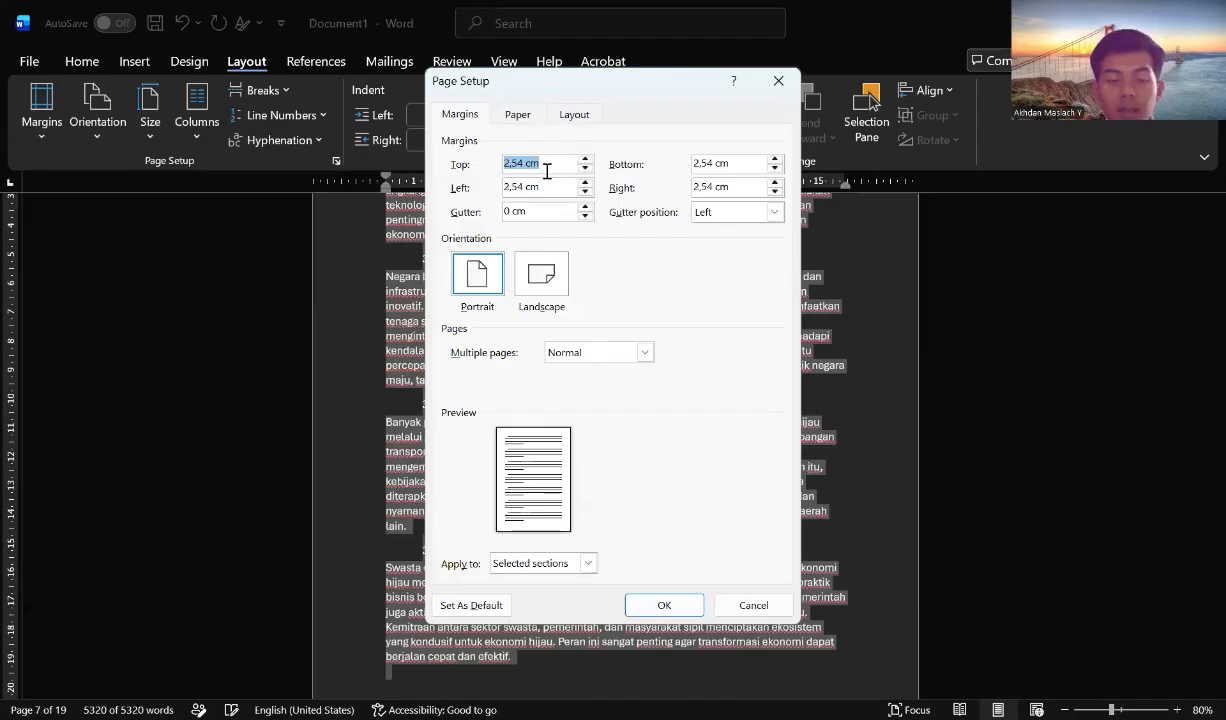
pyautogui.write('4')
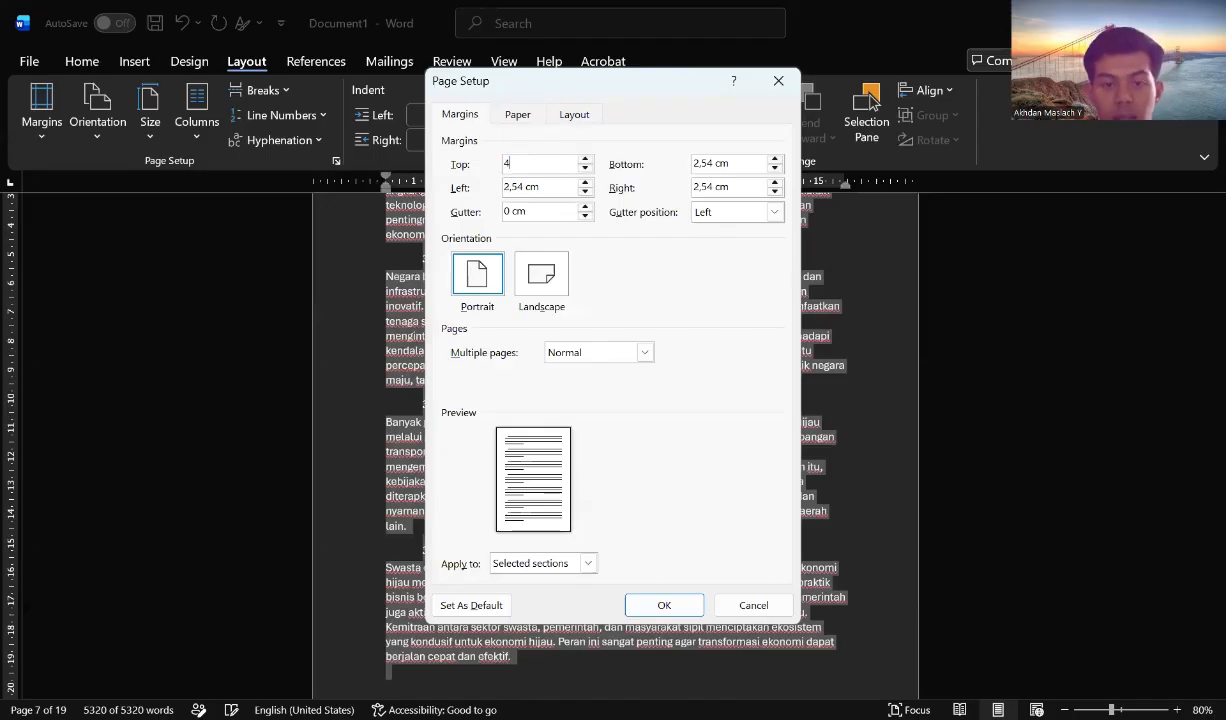
pyautogui.moveTo(540, 188); pyautogui.dragTo(505, 191)
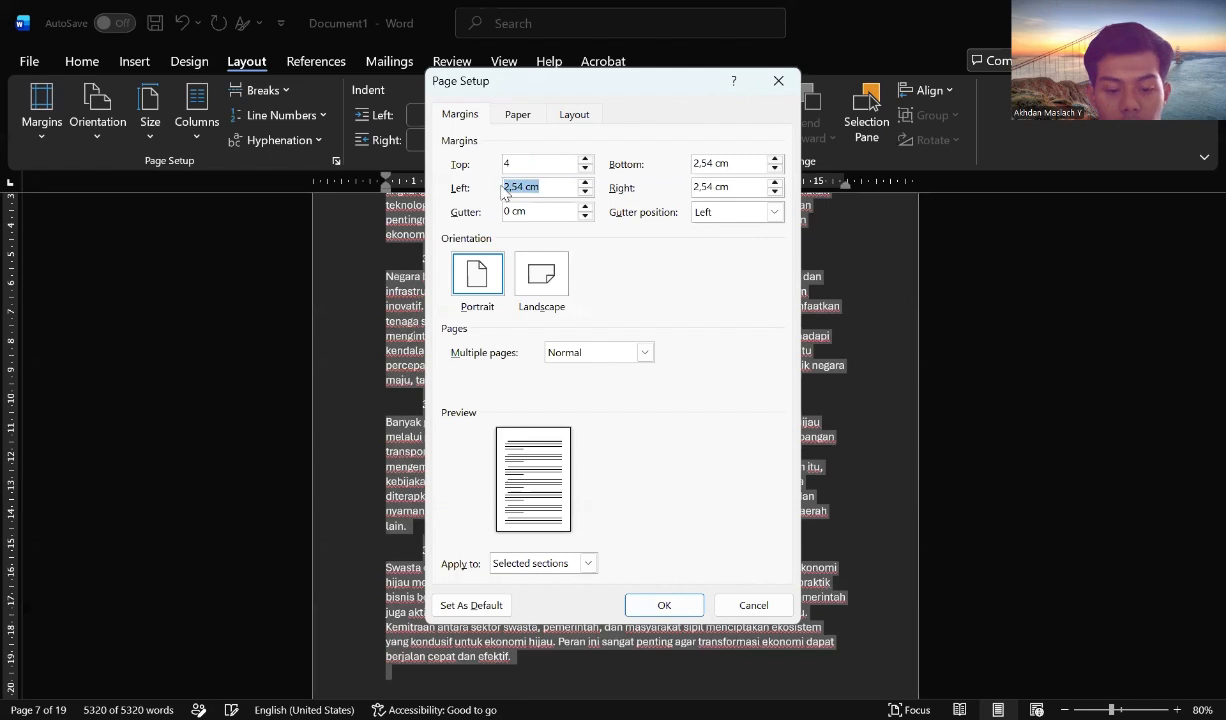
pyautogui.write('4')
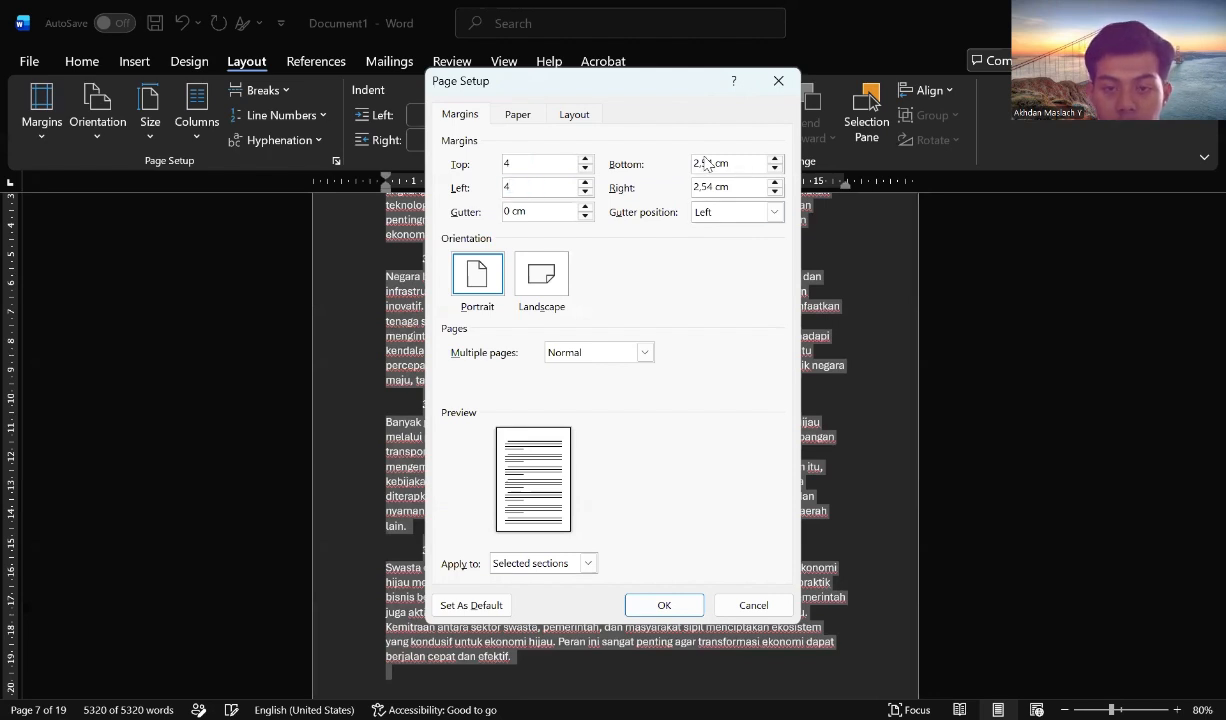
pyautogui.moveTo(729, 163); pyautogui.dragTo(670, 163)
pyautogui.write('3')
pyautogui.moveTo(744, 187); pyautogui.dragTo(662, 192)
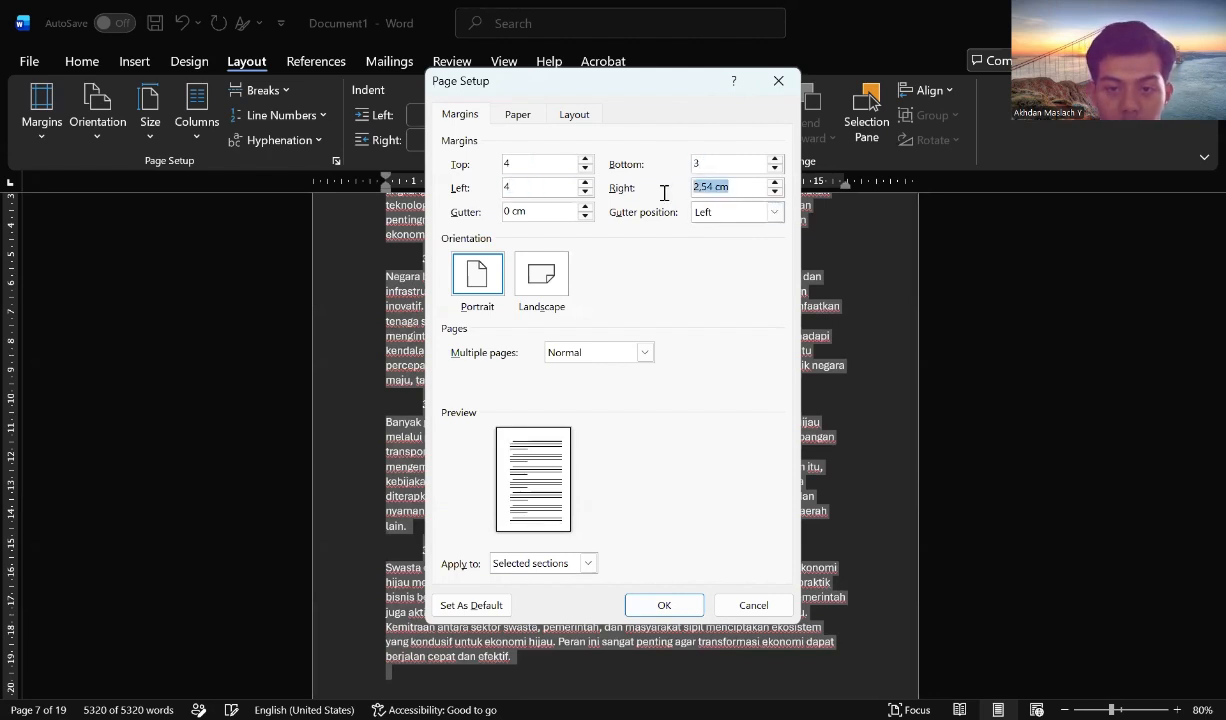
pyautogui.write('3')
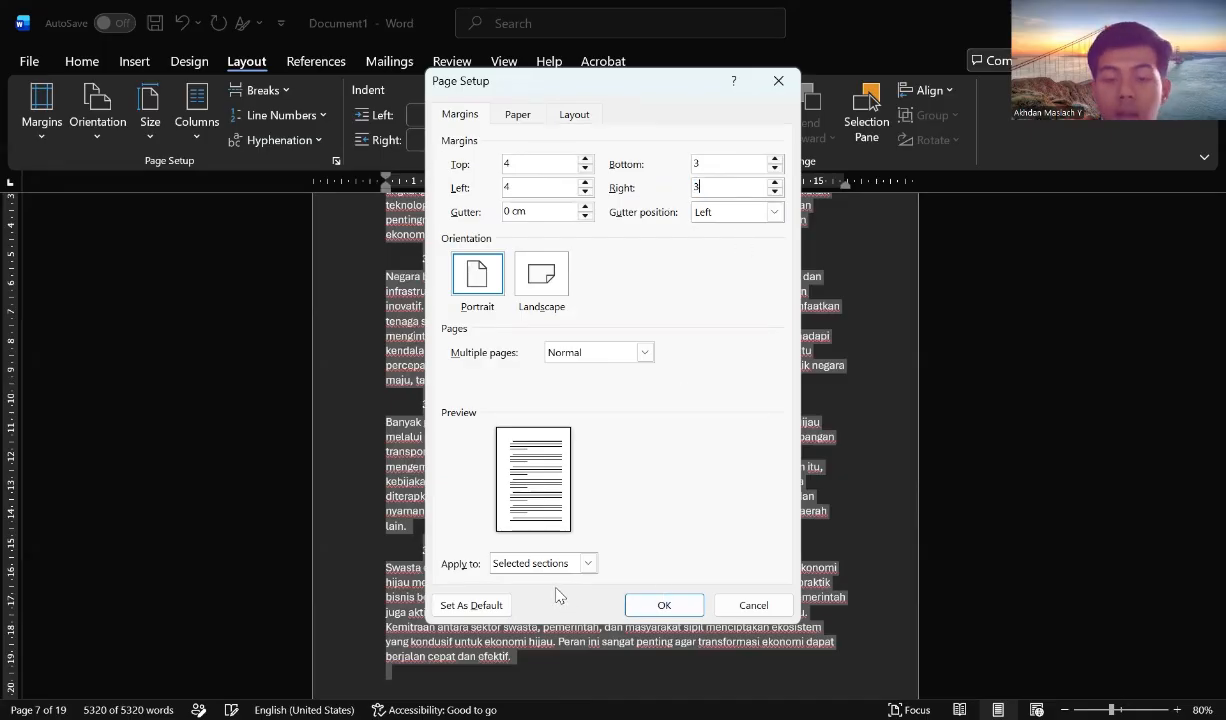
pyautogui.click(666, 606)
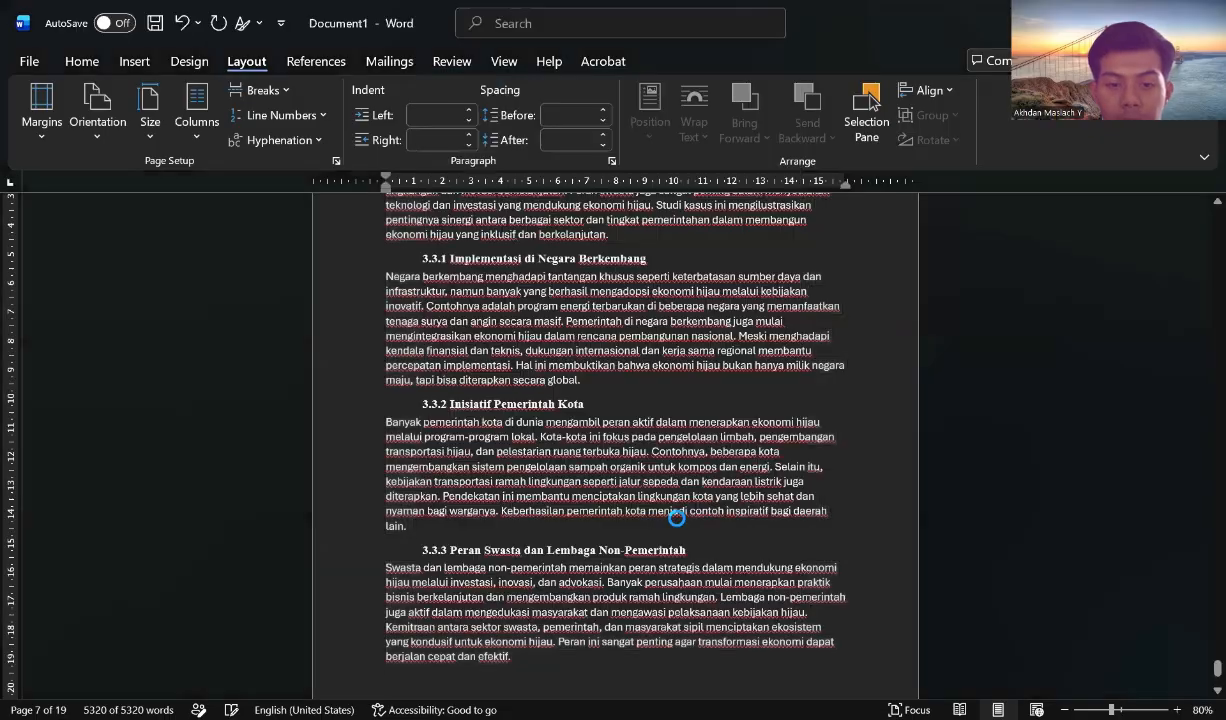
pyautogui.click(753, 433)
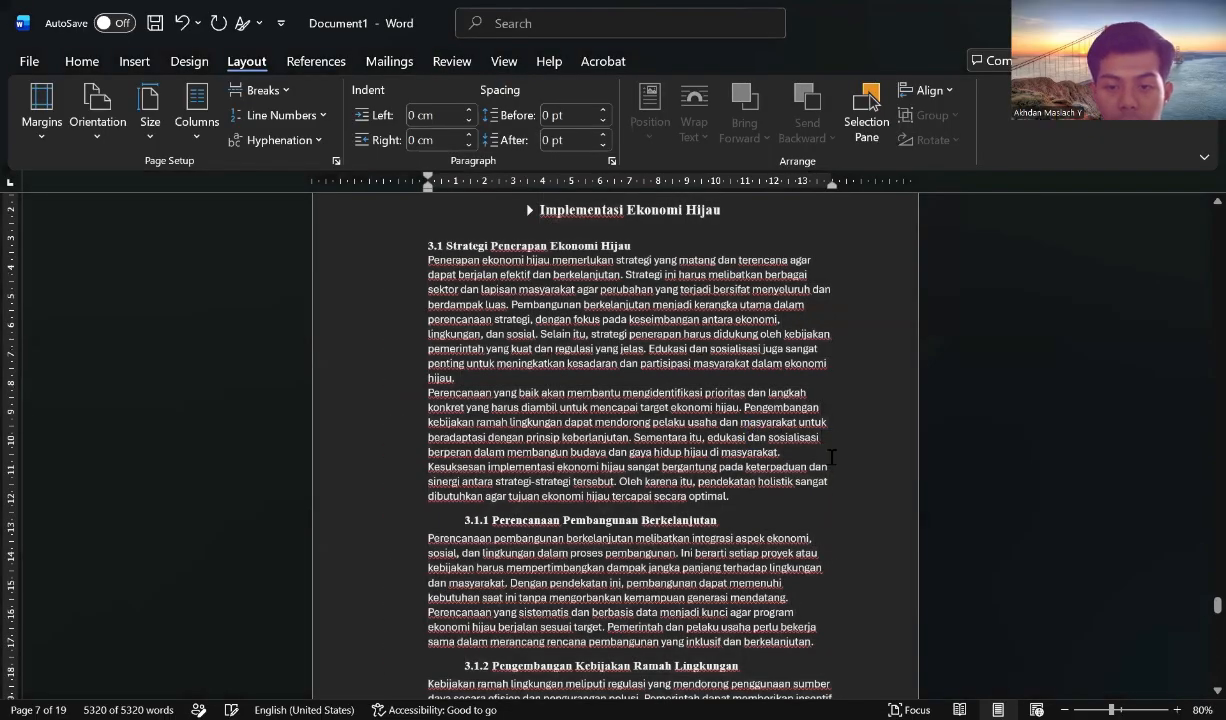
# Examine the page layout with the new margins from chapter 3 back to the Bab 1 page.
pyautogui.scroll(10, 835, 469)
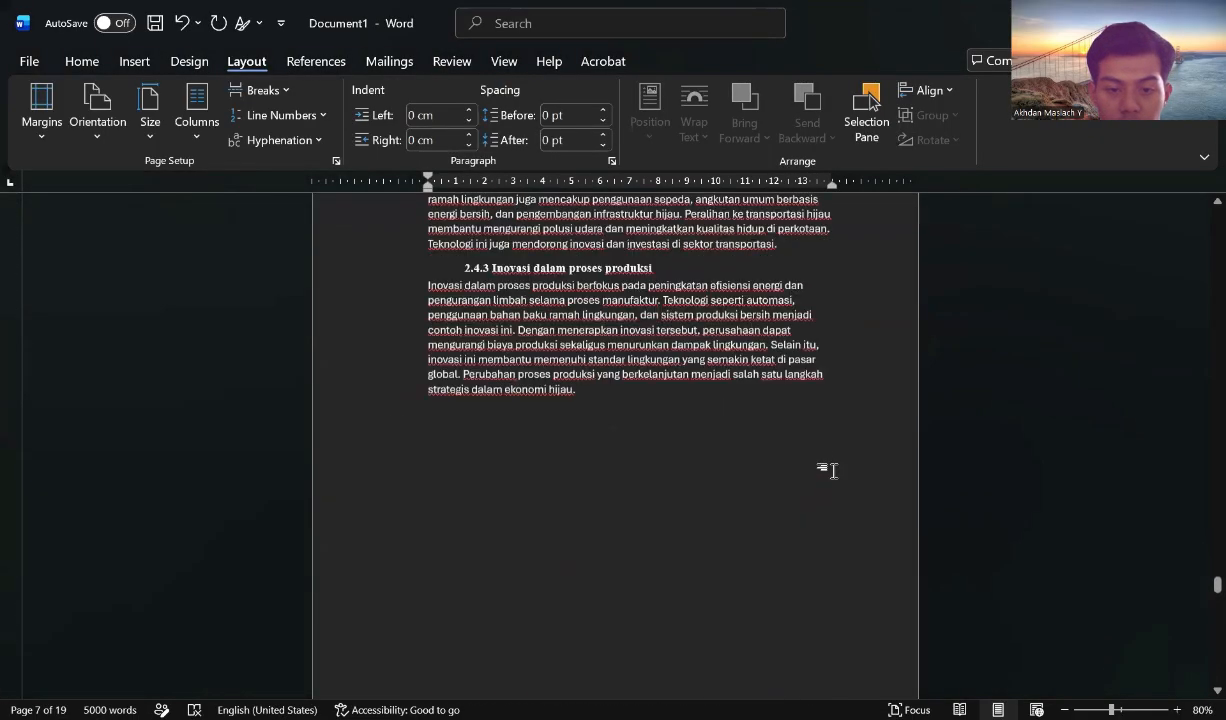
pyautogui.scroll(15, 702, 517)
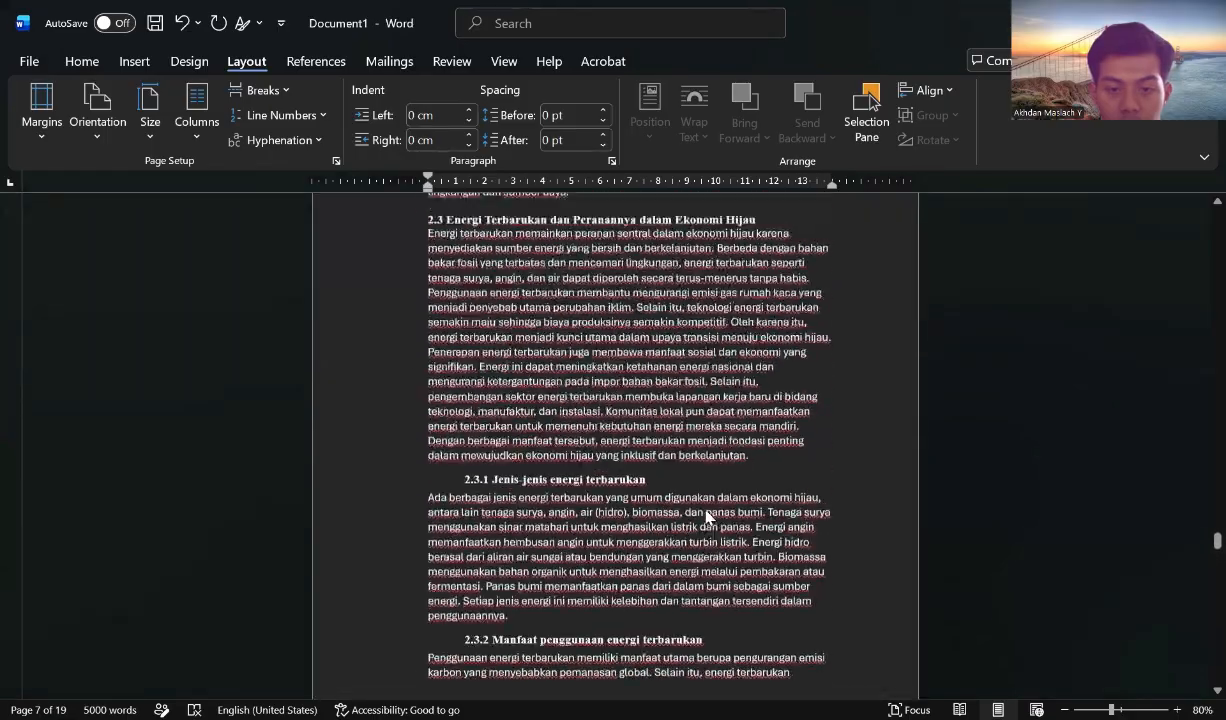
pyautogui.scroll(20, 702, 517)
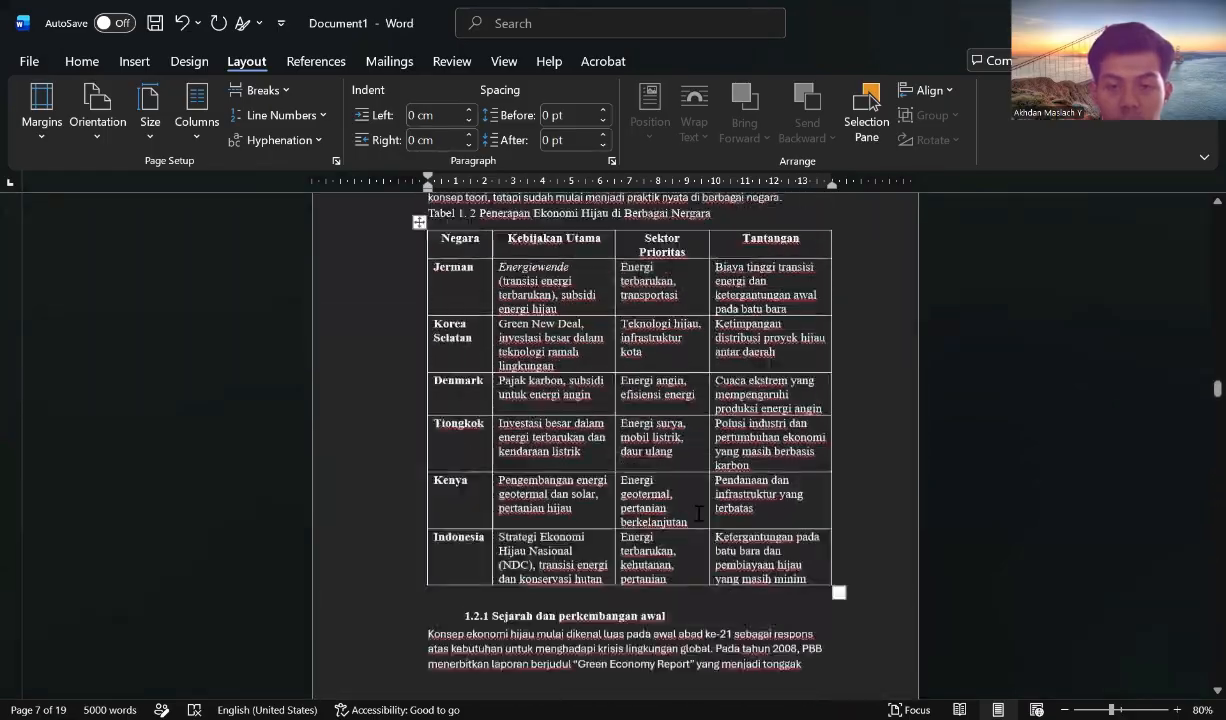
pyautogui.scroll(15, 700, 513)
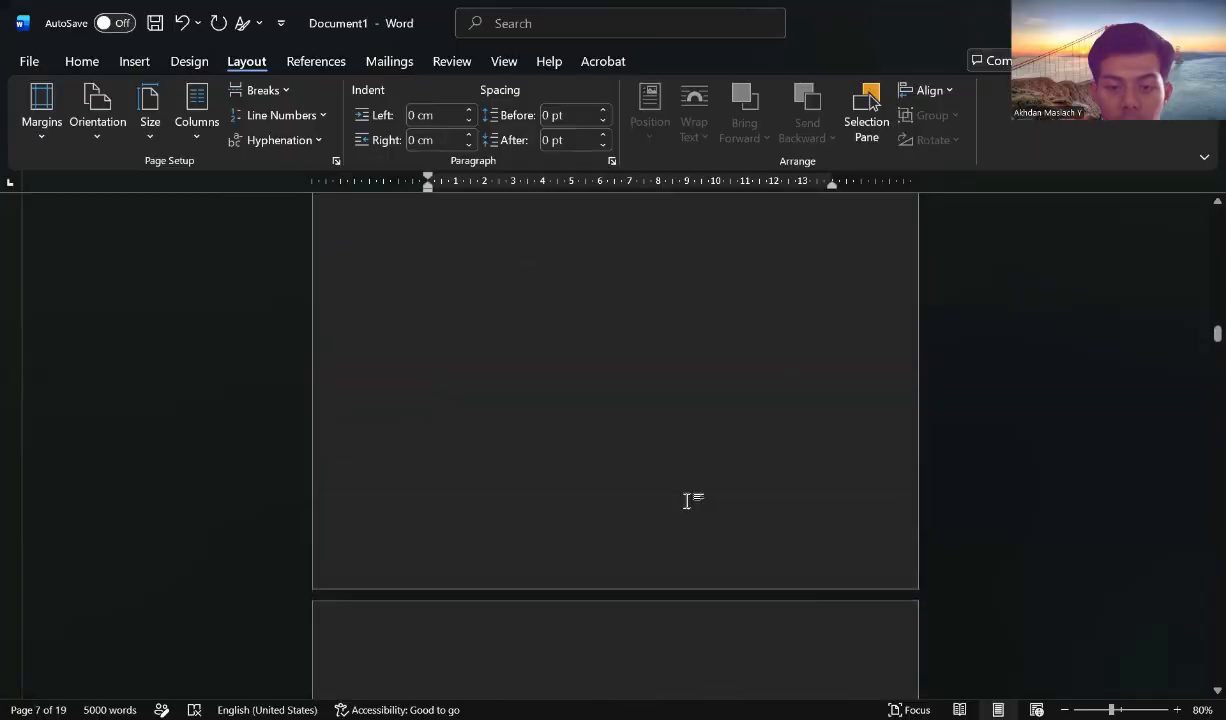
pyautogui.scroll(3, 687, 501)
pyautogui.scroll(-20, 687, 501)
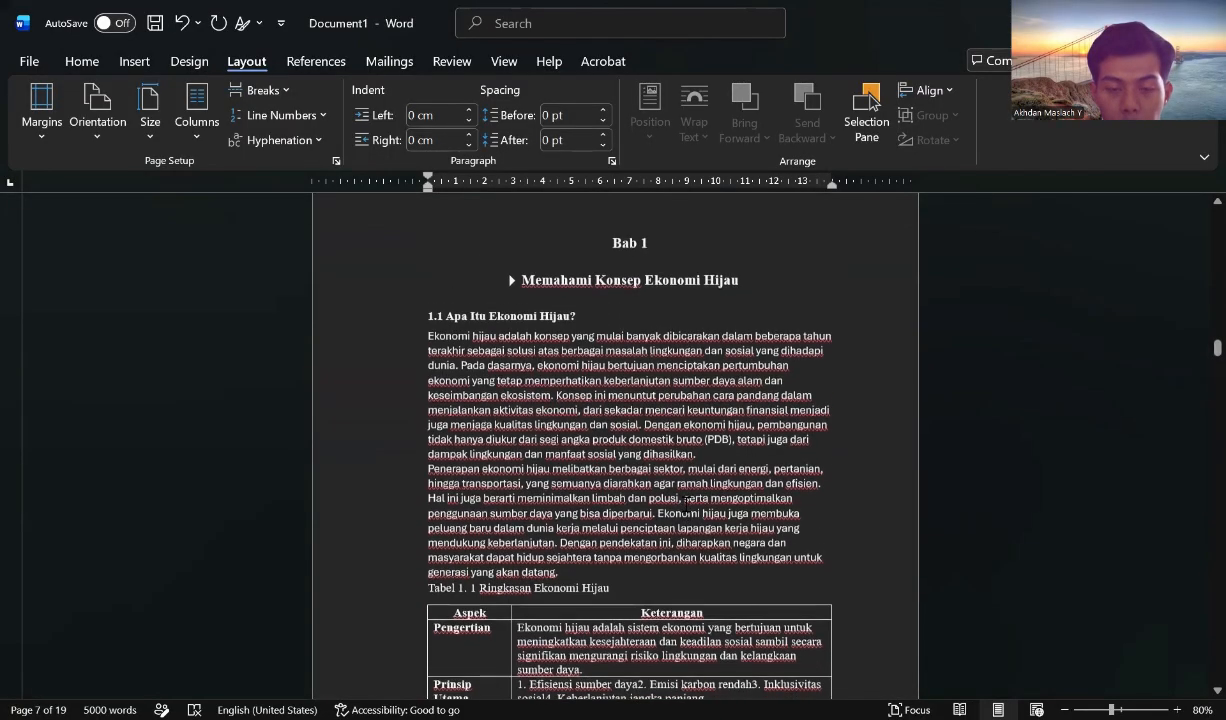
pyautogui.scroll(2, 515, 524)
pyautogui.scroll(-2, 560, 328)
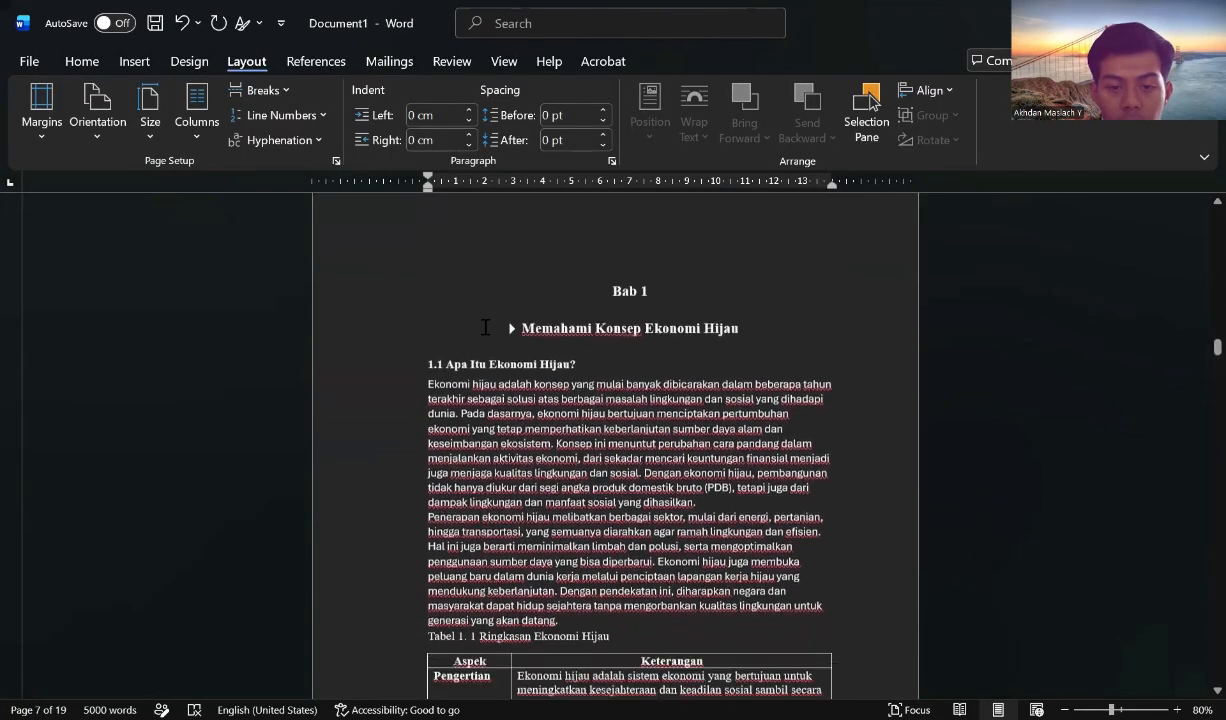
pyautogui.scroll(-1, 420, 373)
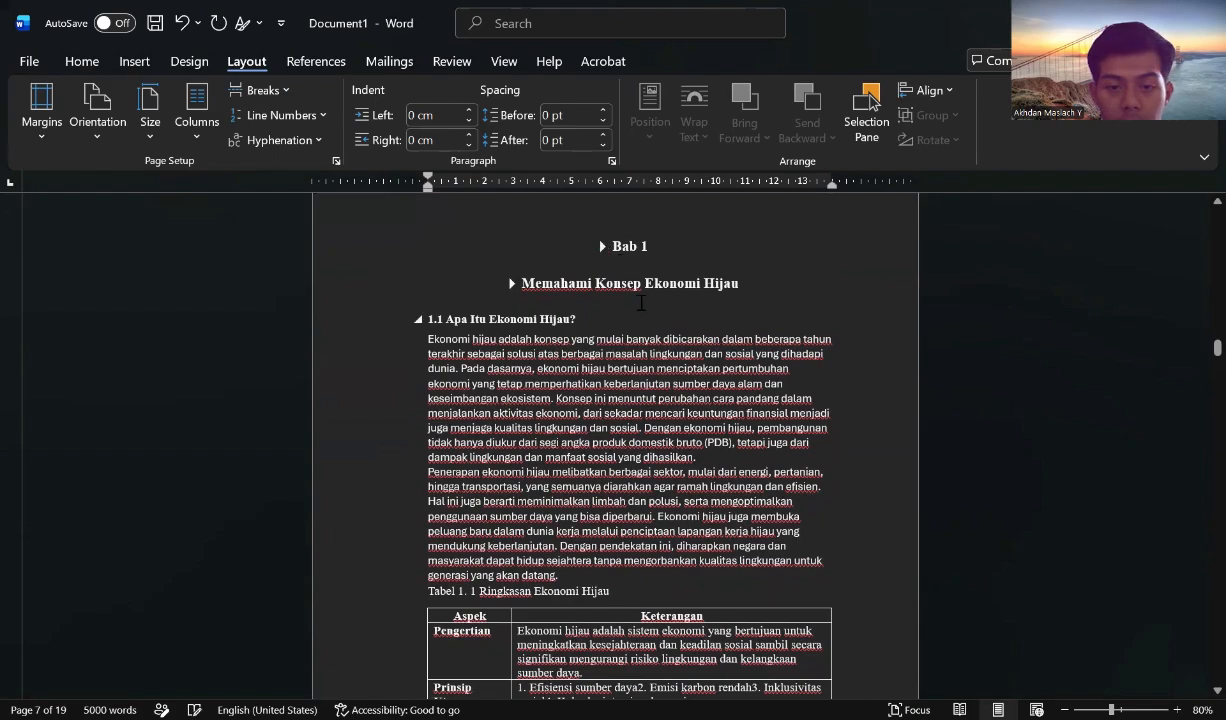
# Select the report text from Bab 1 to the end and give its paragraphs a 1.27 cm first-line indent.
pyautogui.hotkey('ctrl', 'a')
pyautogui.scroll(-15, 615, 445)
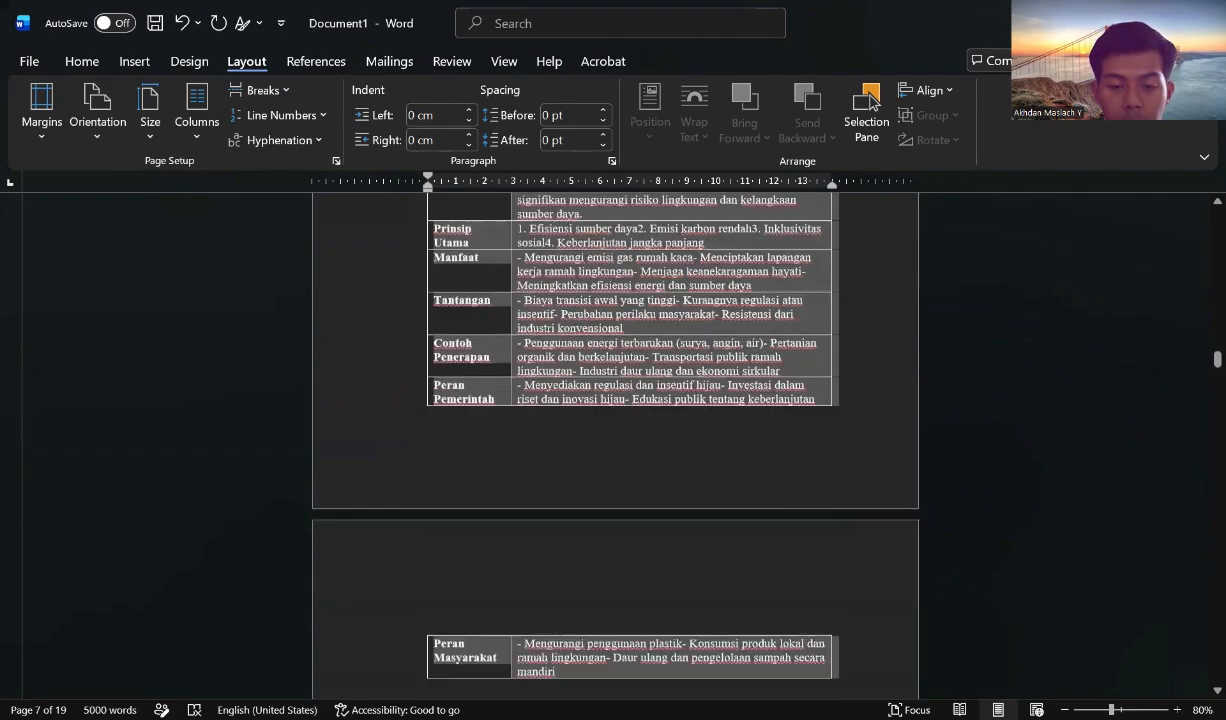
pyautogui.scroll(-15, 615, 445)
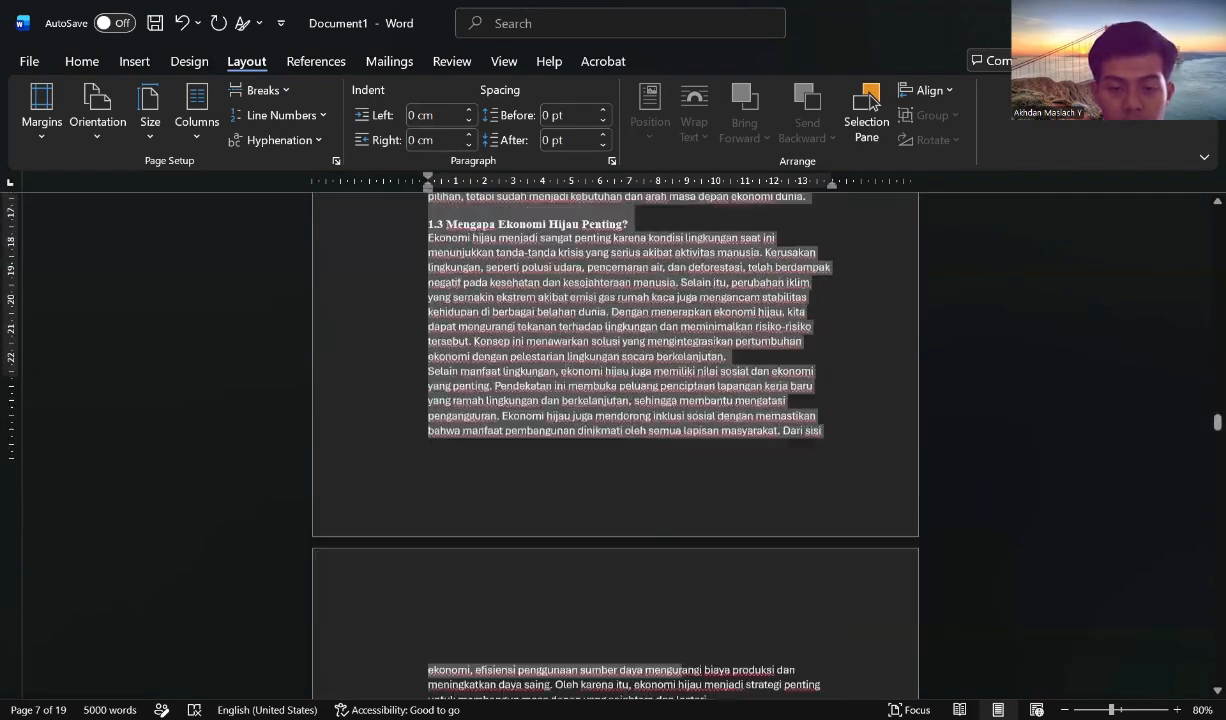
pyautogui.scroll(-15, 615, 445)
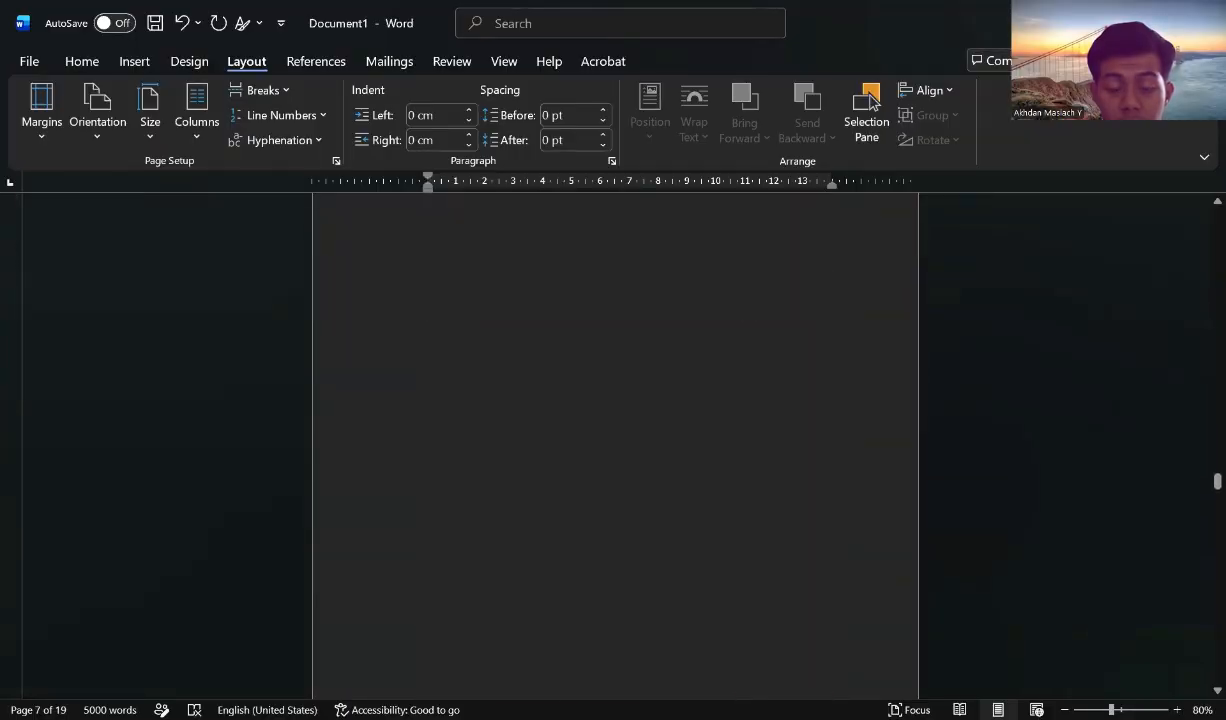
pyautogui.scroll(-15, 615, 445)
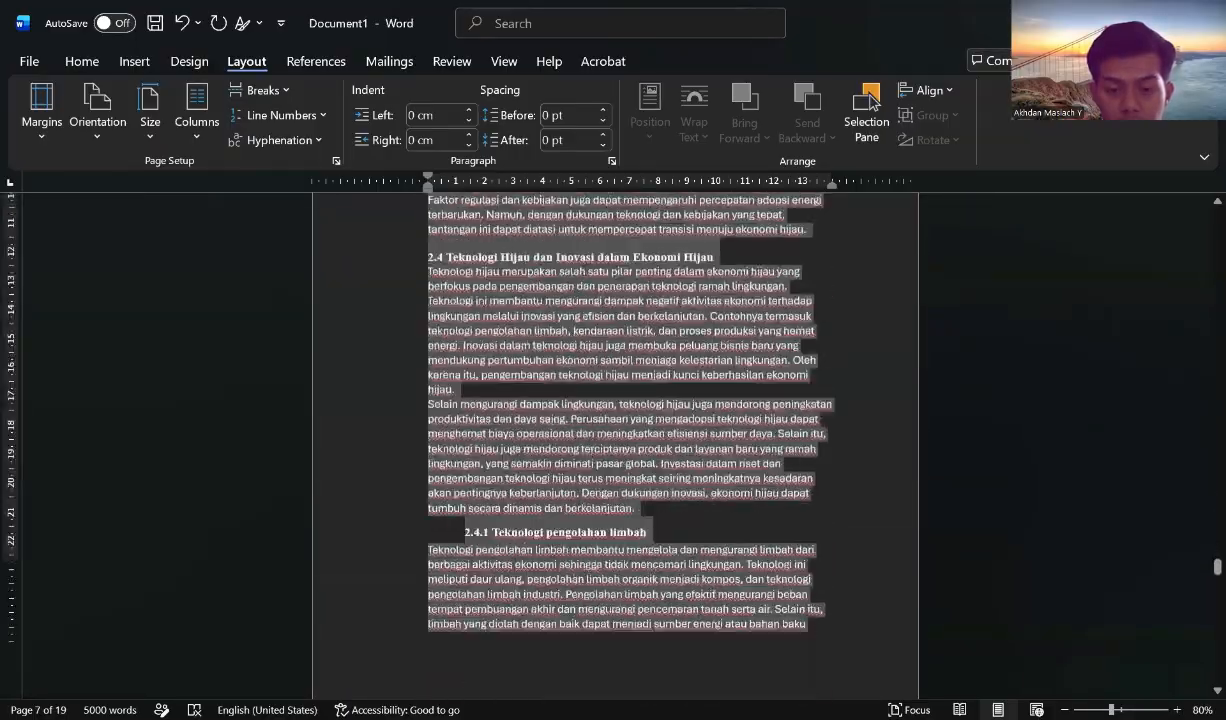
pyautogui.scroll(-15, 615, 445)
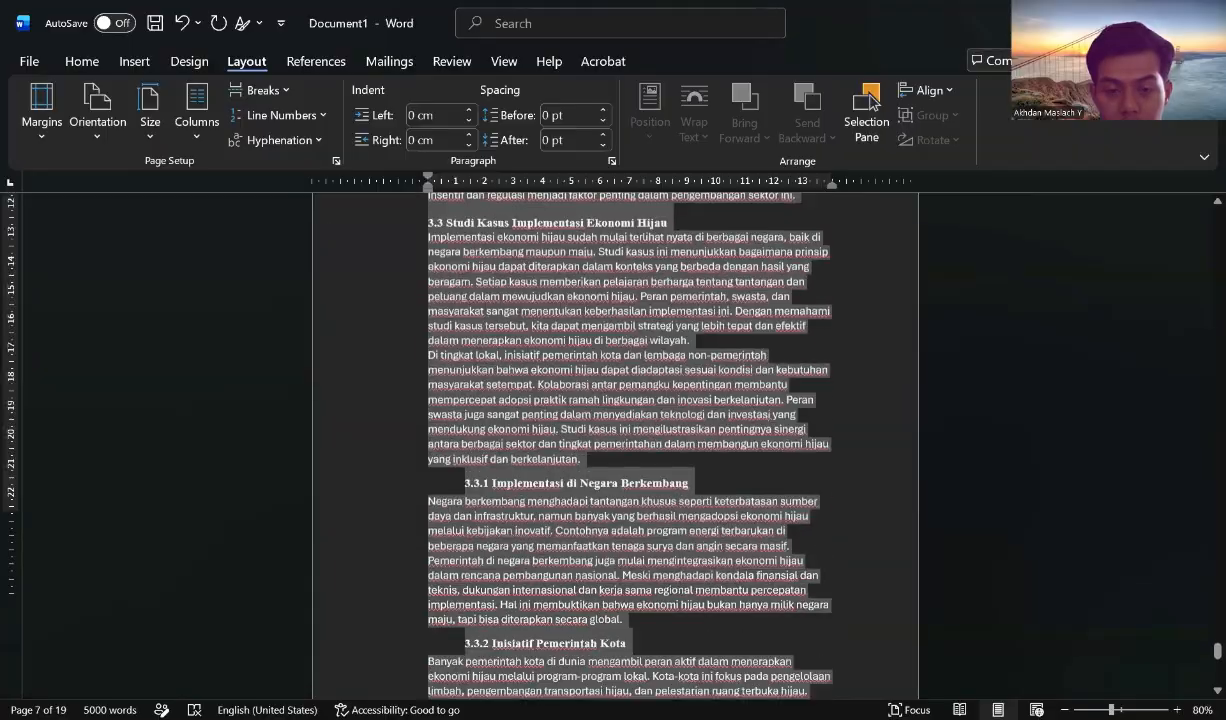
pyautogui.scroll(-4, 657, 347)
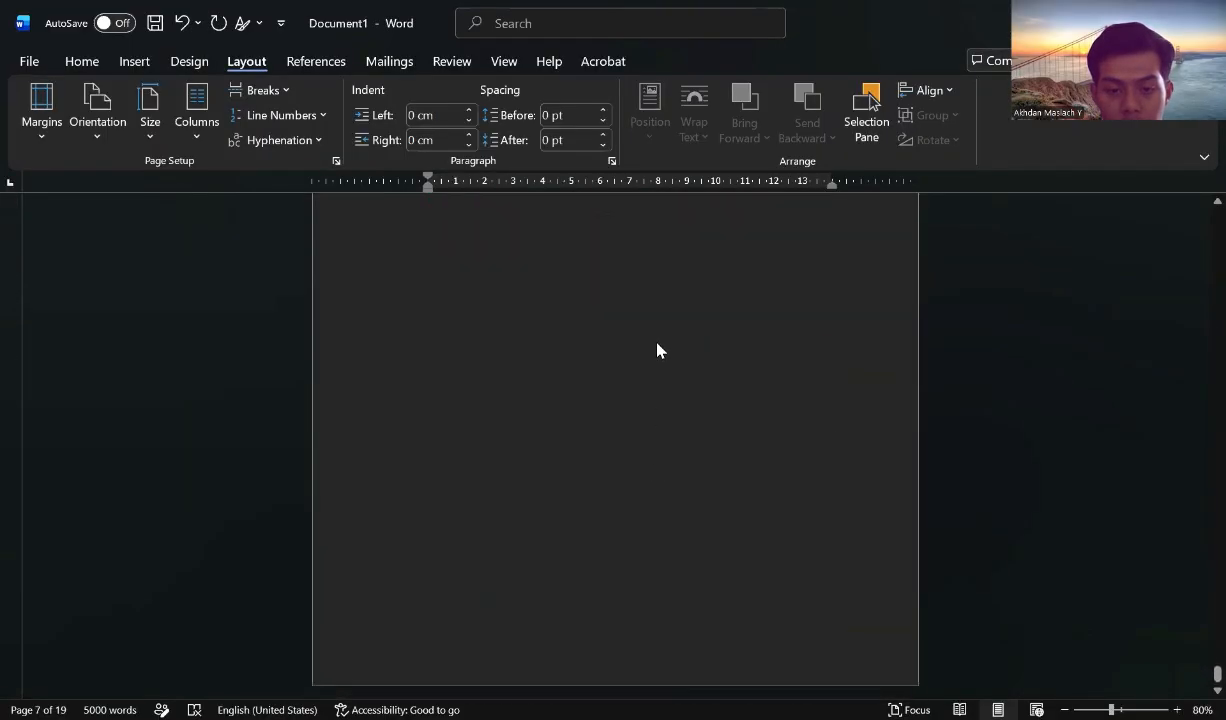
pyautogui.click(79, 61)
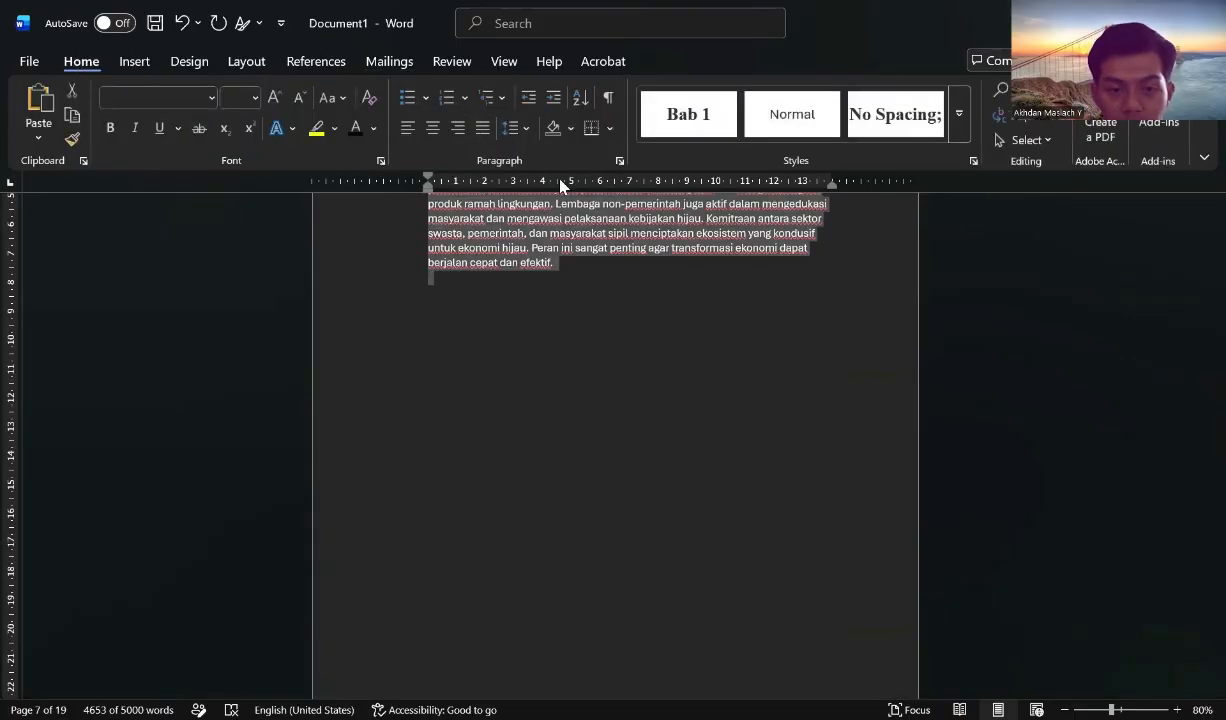
pyautogui.click(619, 161)
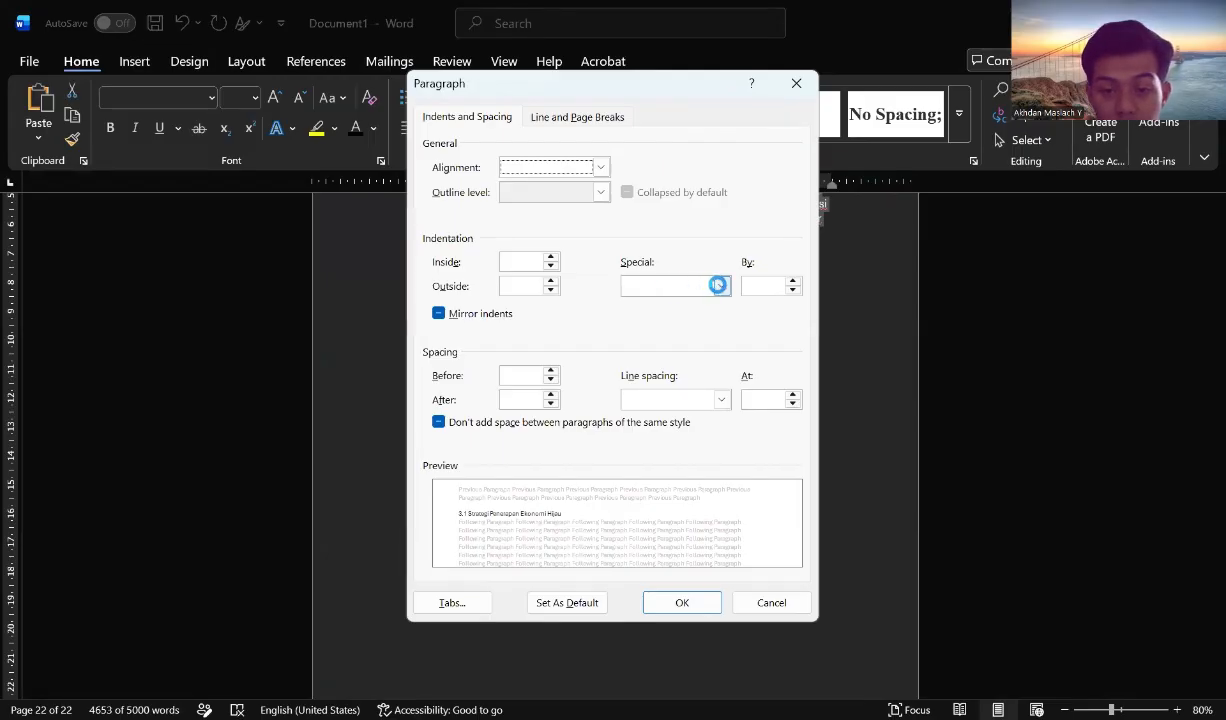
pyautogui.click(717, 285)
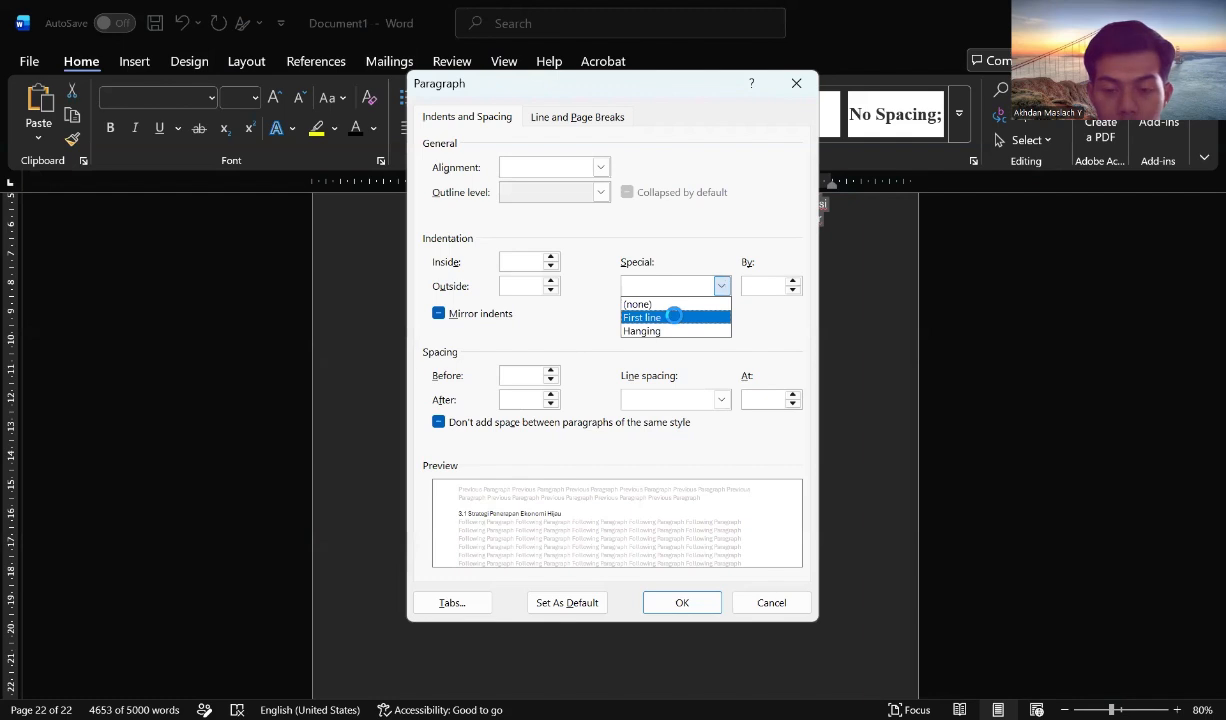
pyautogui.click(673, 315)
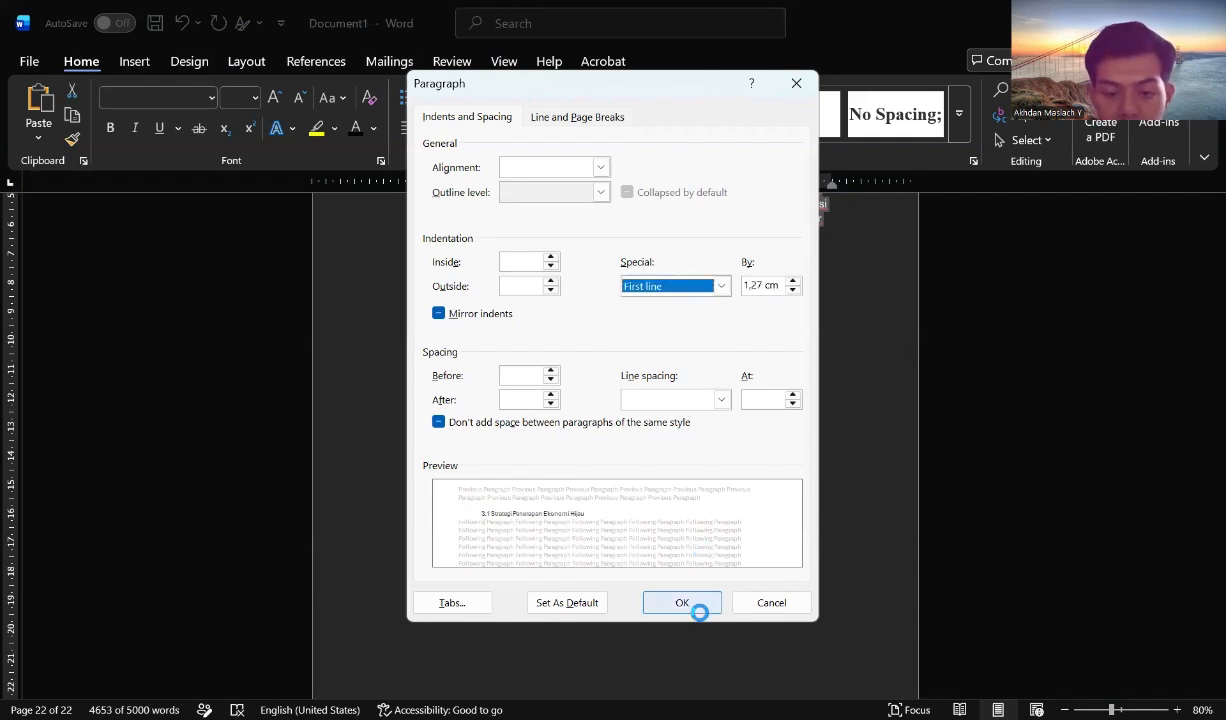
pyautogui.click(682, 600)
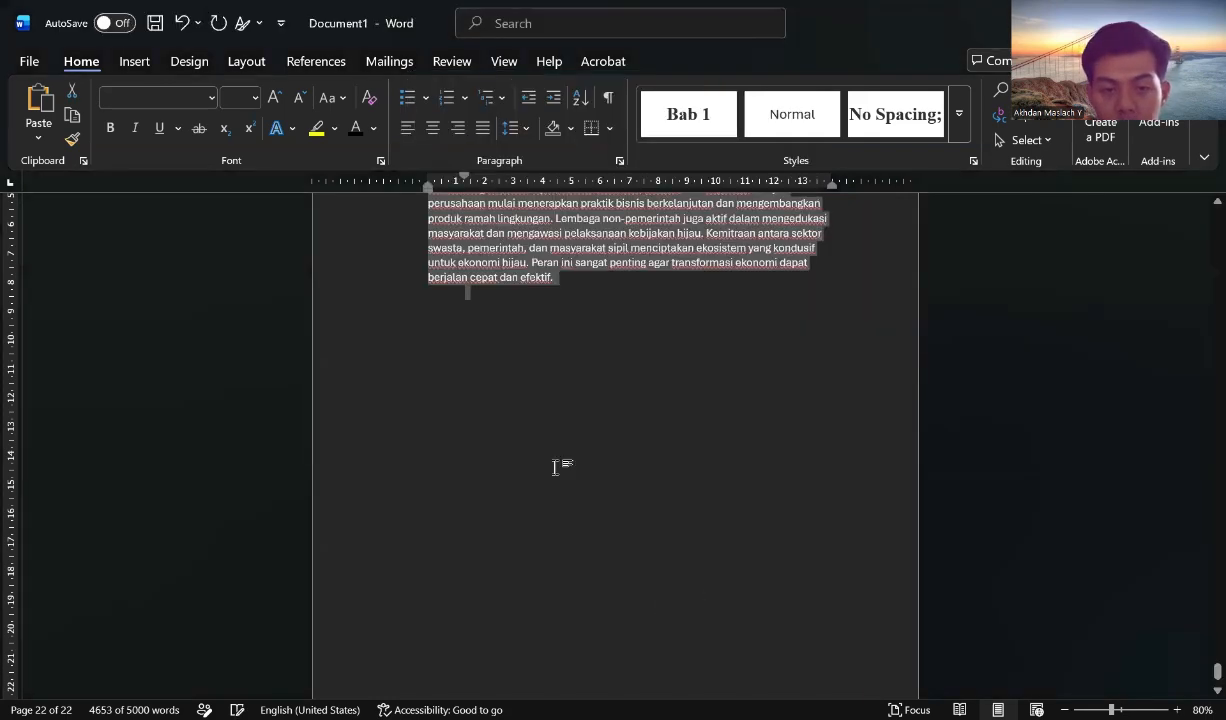
# Try to select every instance of the Bab 1 style, starting from the chapter 1 title lines.
pyautogui.scroll(5, 556, 479)
pyautogui.click(556, 477)
pyautogui.scroll(20, 556, 477)
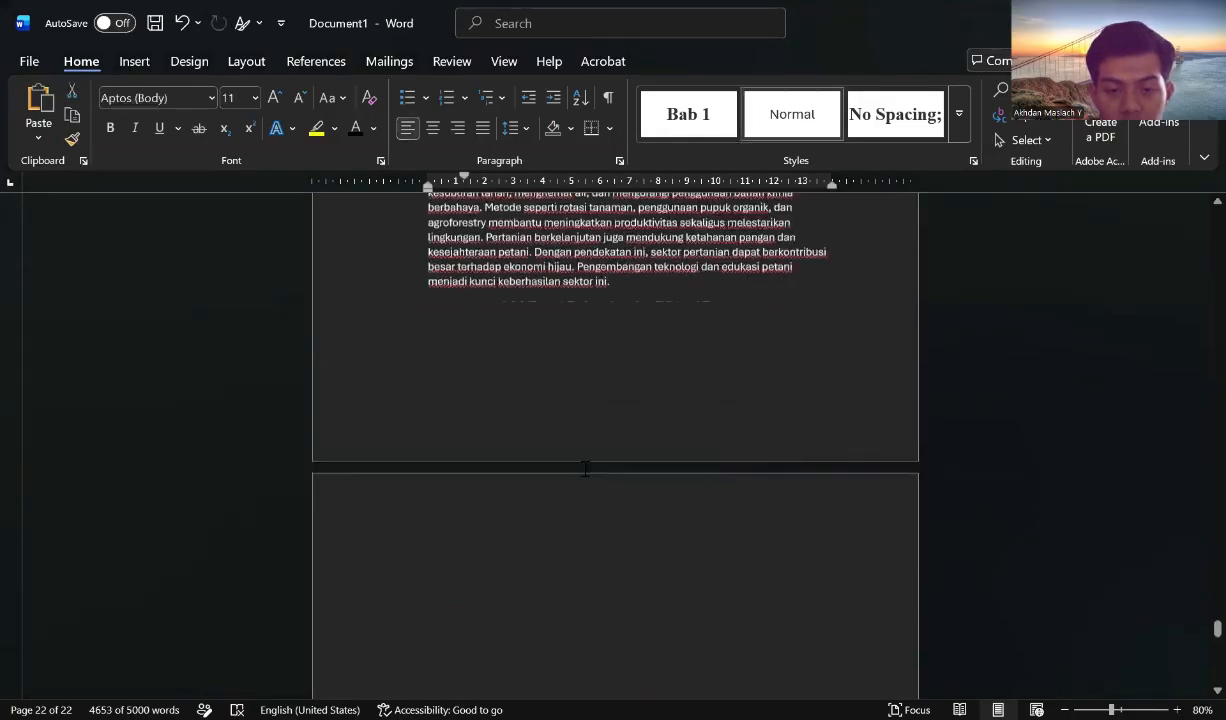
pyautogui.scroll(20, 585, 476)
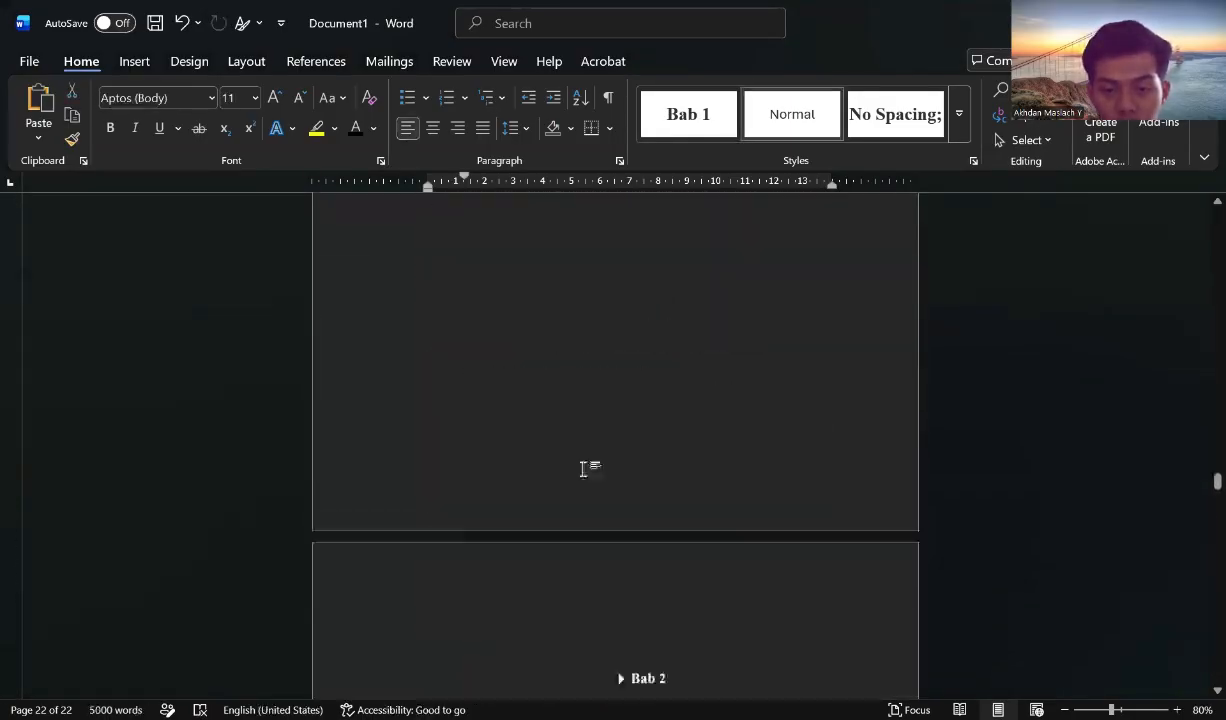
pyautogui.scroll(5, 583, 468)
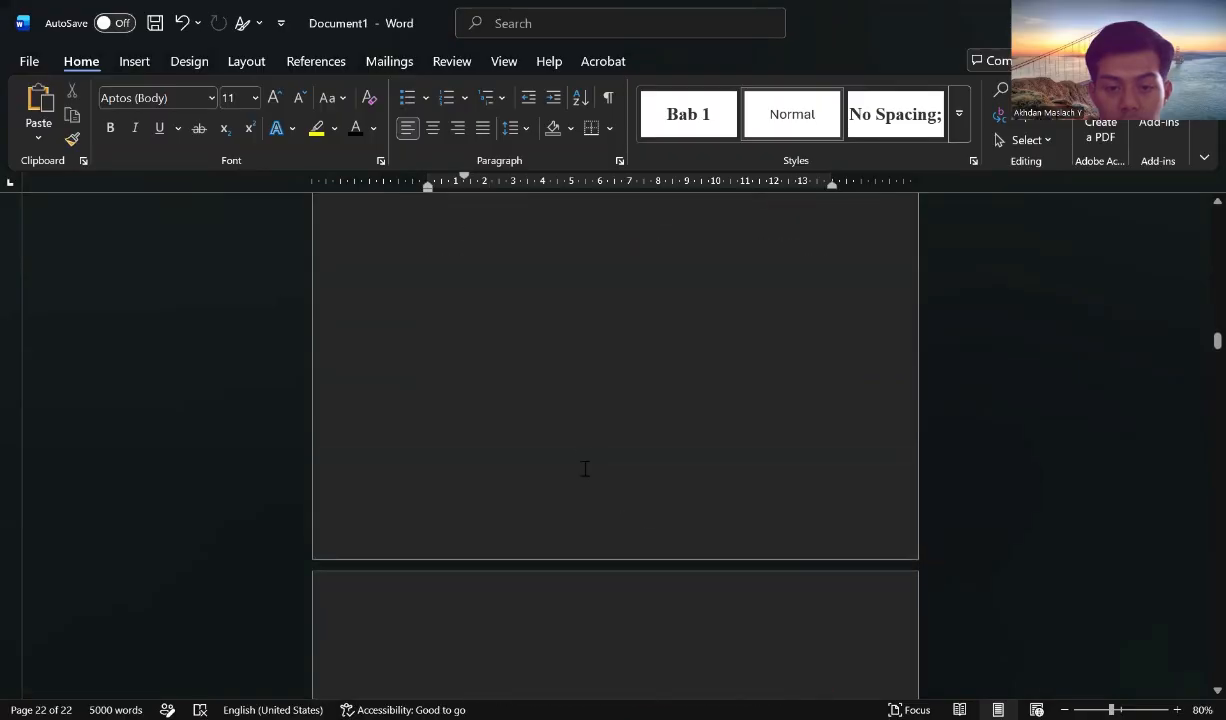
pyautogui.scroll(-3, 583, 468)
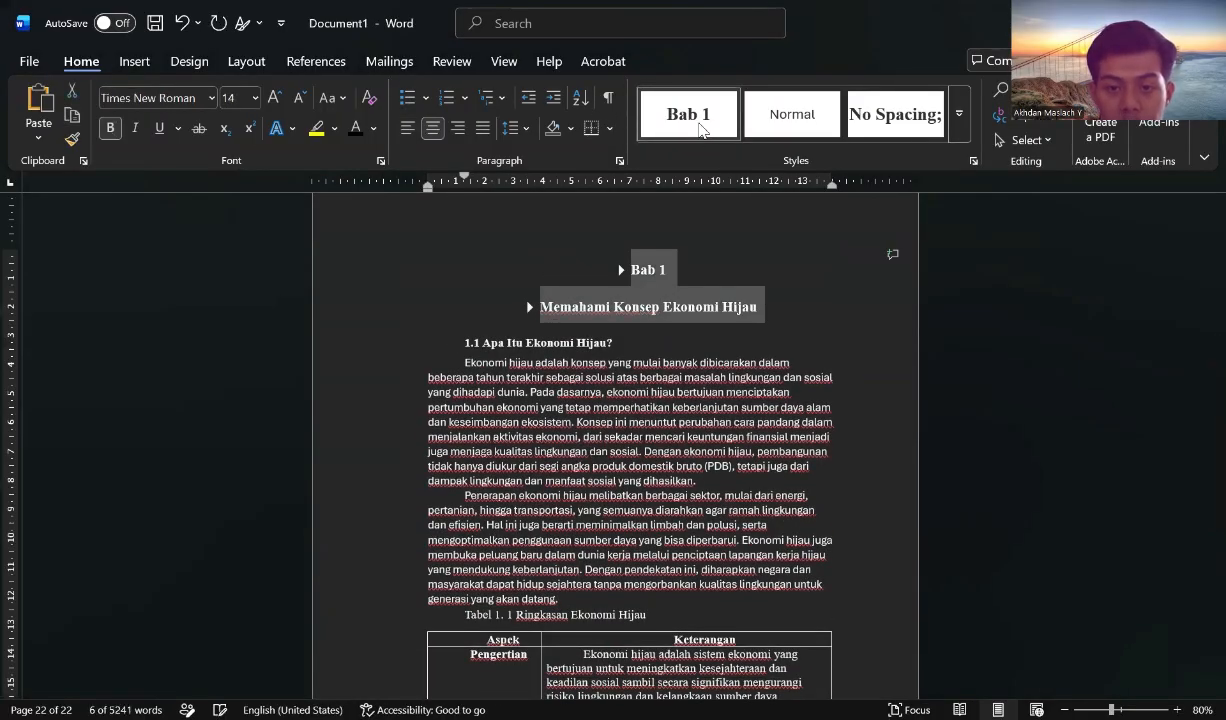
pyautogui.rightClick(700, 130)
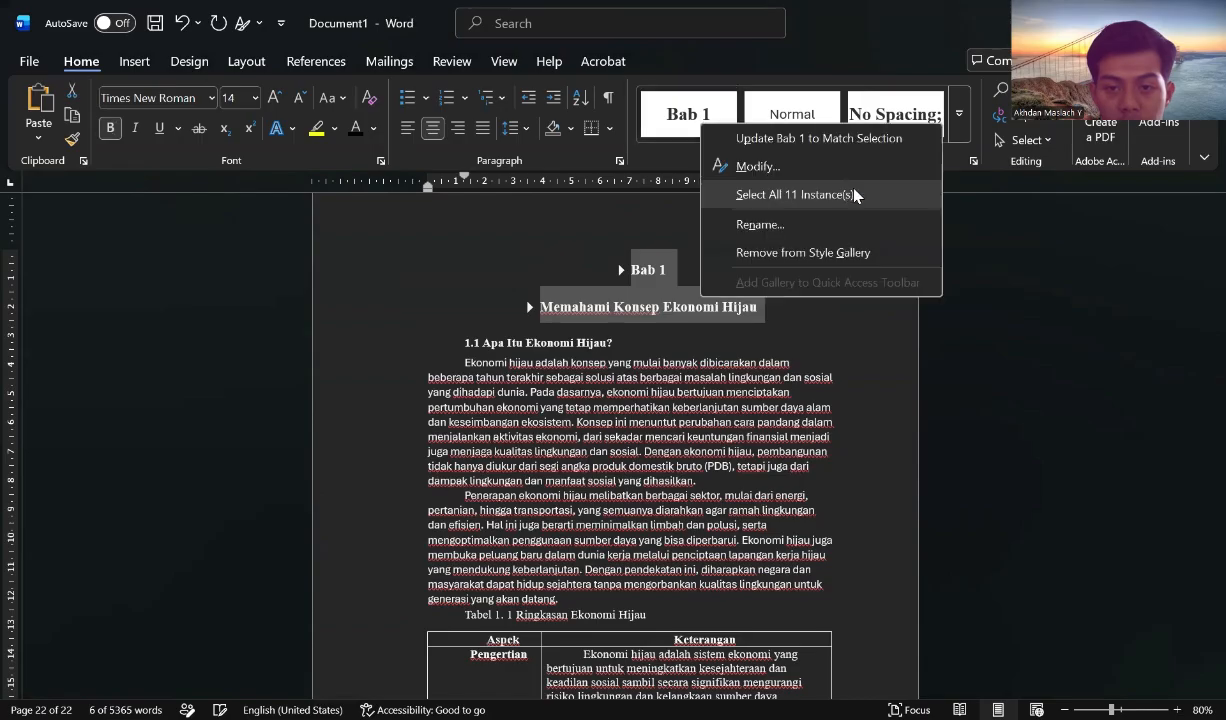
pyautogui.click(783, 199)
pyautogui.click(774, 296)
pyautogui.scroll(-1, 633, 360)
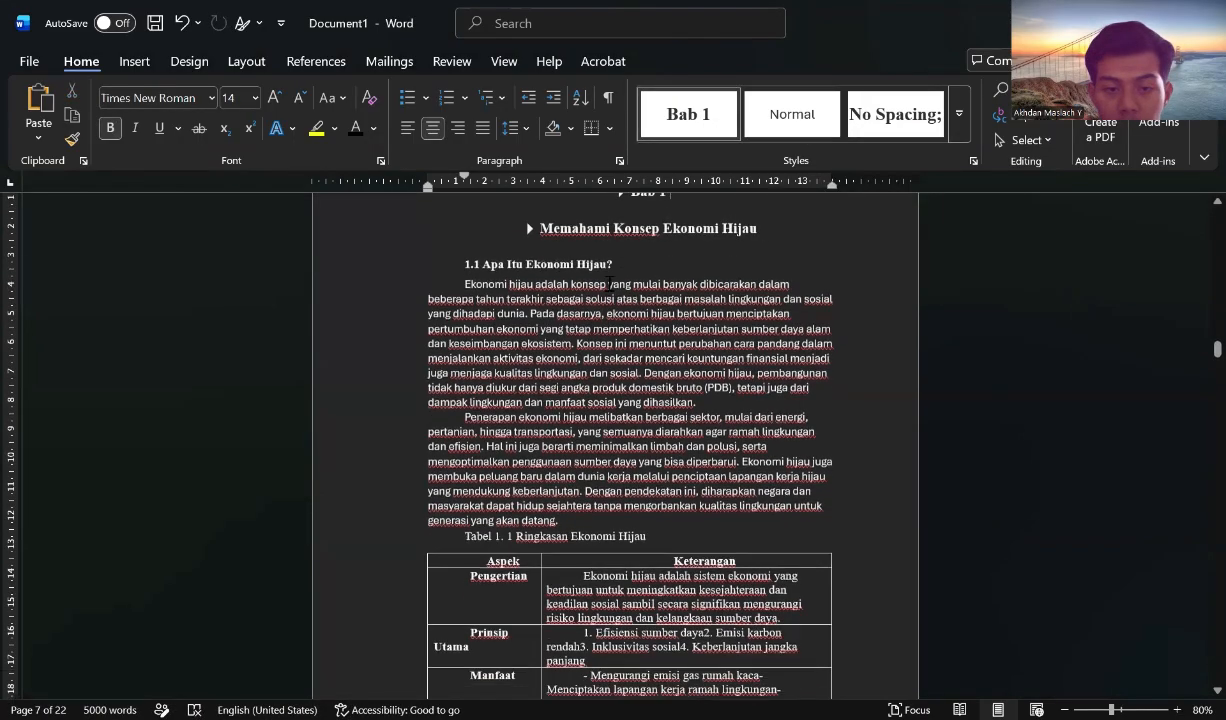
# Reapply the section heading style to "1.1 Apa Itu Ekonomi Hijau?" to clear its first-line indent.
pyautogui.moveTo(627, 262); pyautogui.dragTo(461, 264)
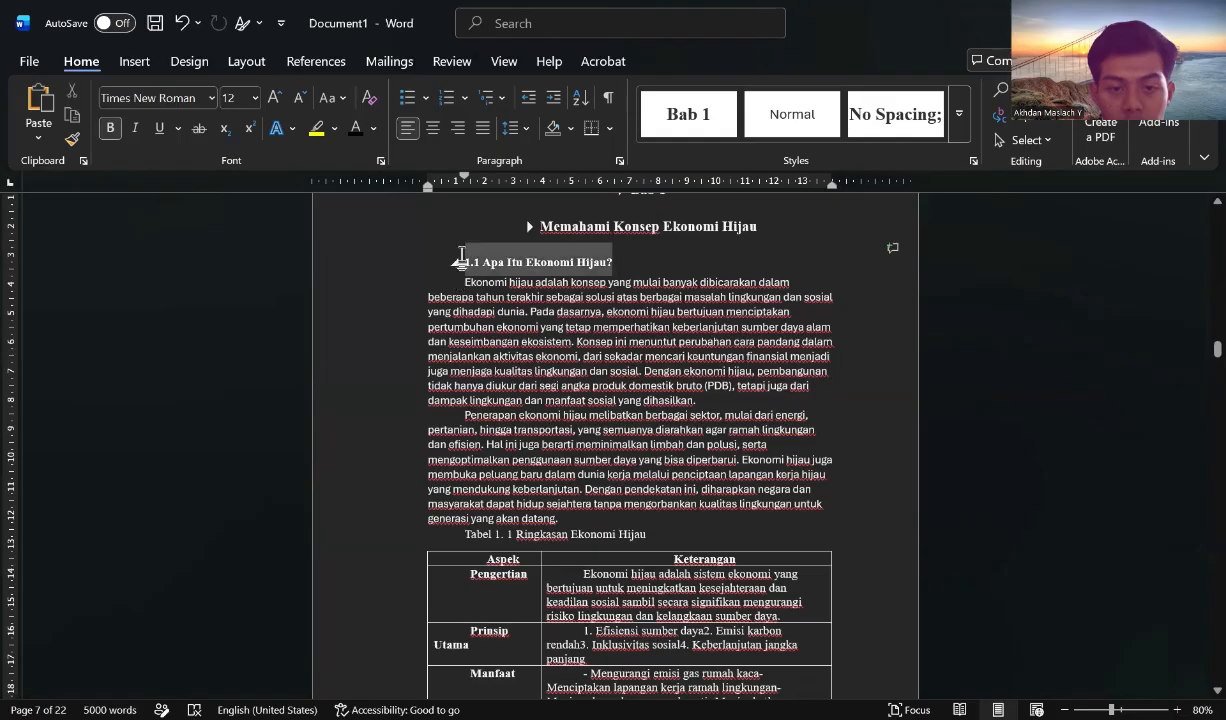
pyautogui.click(959, 114)
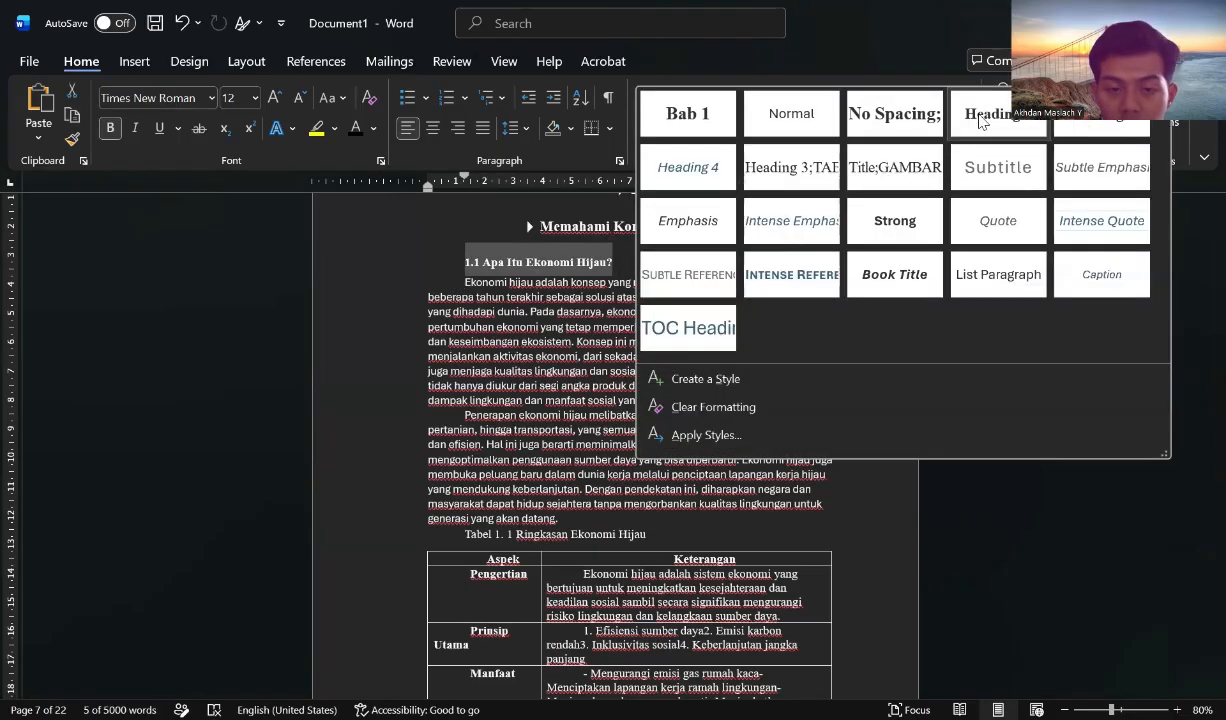
pyautogui.click(979, 114)
pyautogui.rightClick(541, 263)
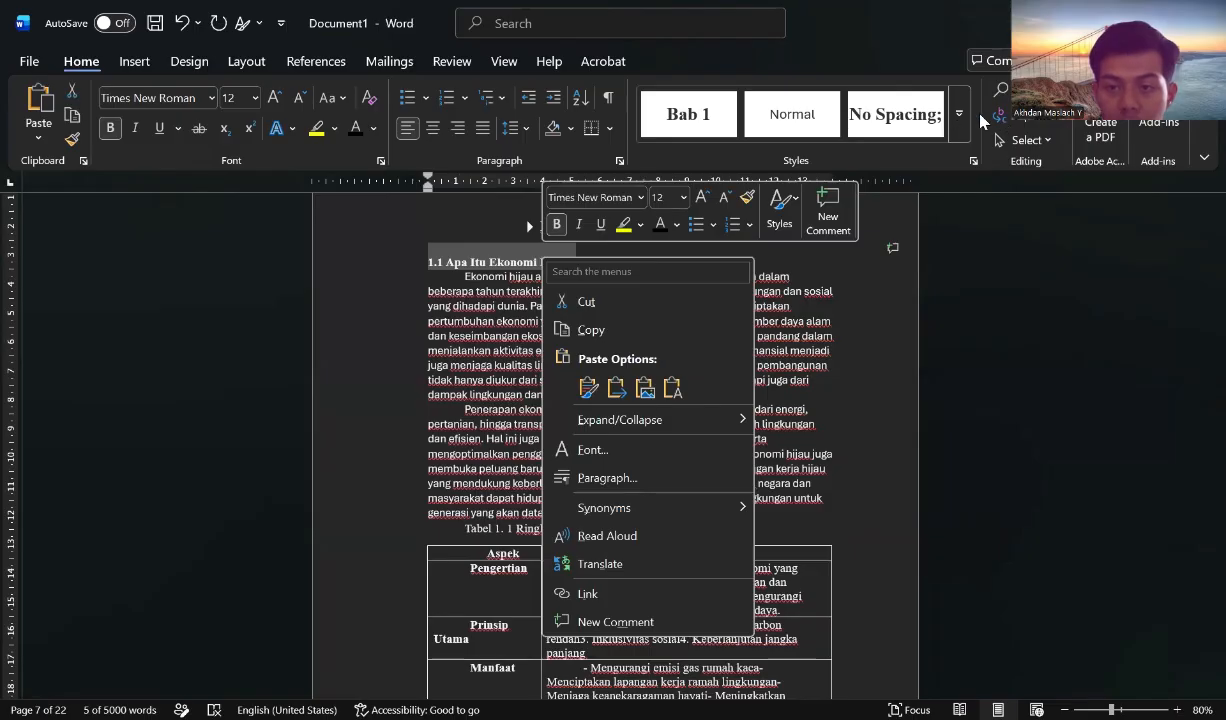
# Select all headings that share the style of heading 1.1 and reapply that style to them.
pyautogui.click(959, 114)
pyautogui.rightClick(980, 114)
pyautogui.click(1046, 184)
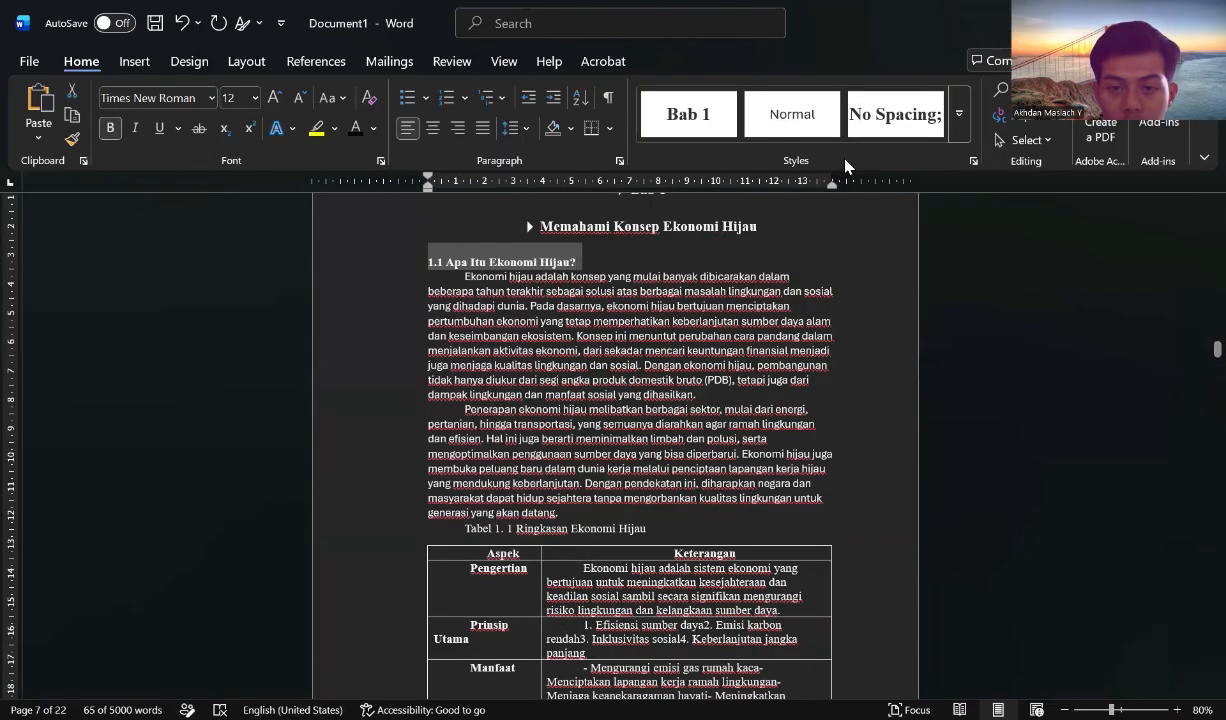
pyautogui.click(958, 128)
pyautogui.click(1009, 121)
pyautogui.click(707, 441)
# Reapply the Heading 2 style to "1.1.1 Definisi dan prinsip dasar" below the summary table to clear its first-line indent.
pyautogui.scroll(-3, 685, 500)
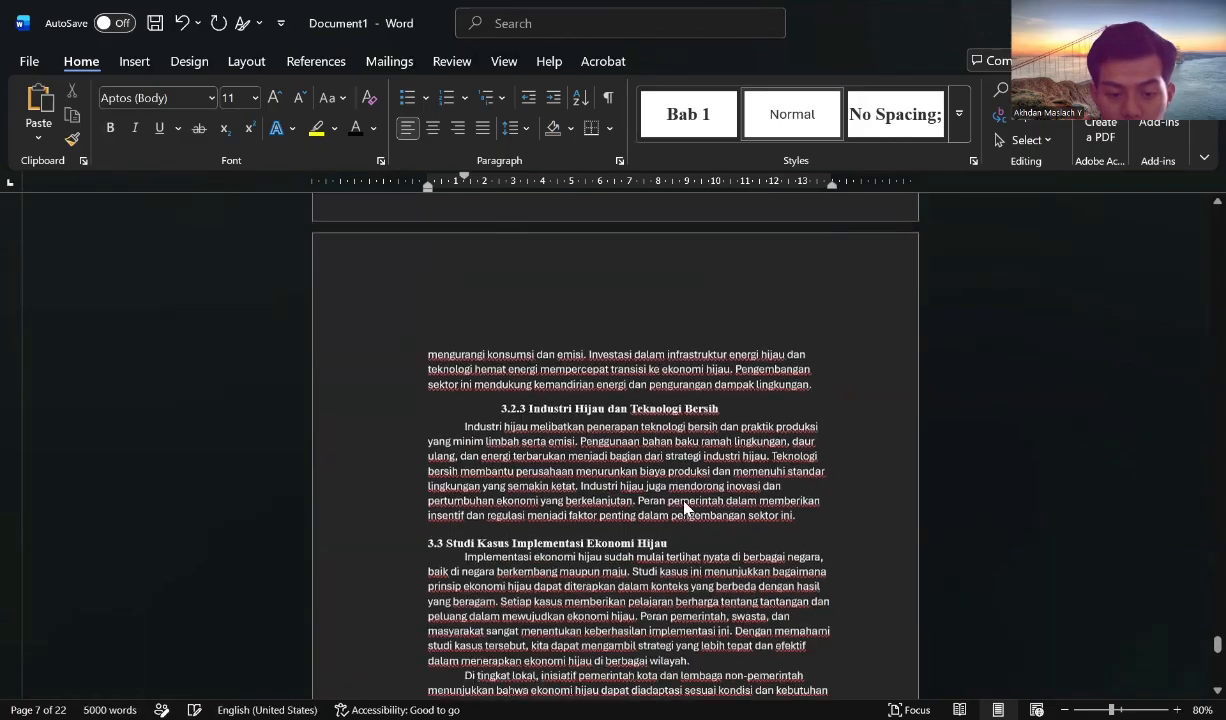
pyautogui.scroll(20, 613, 447)
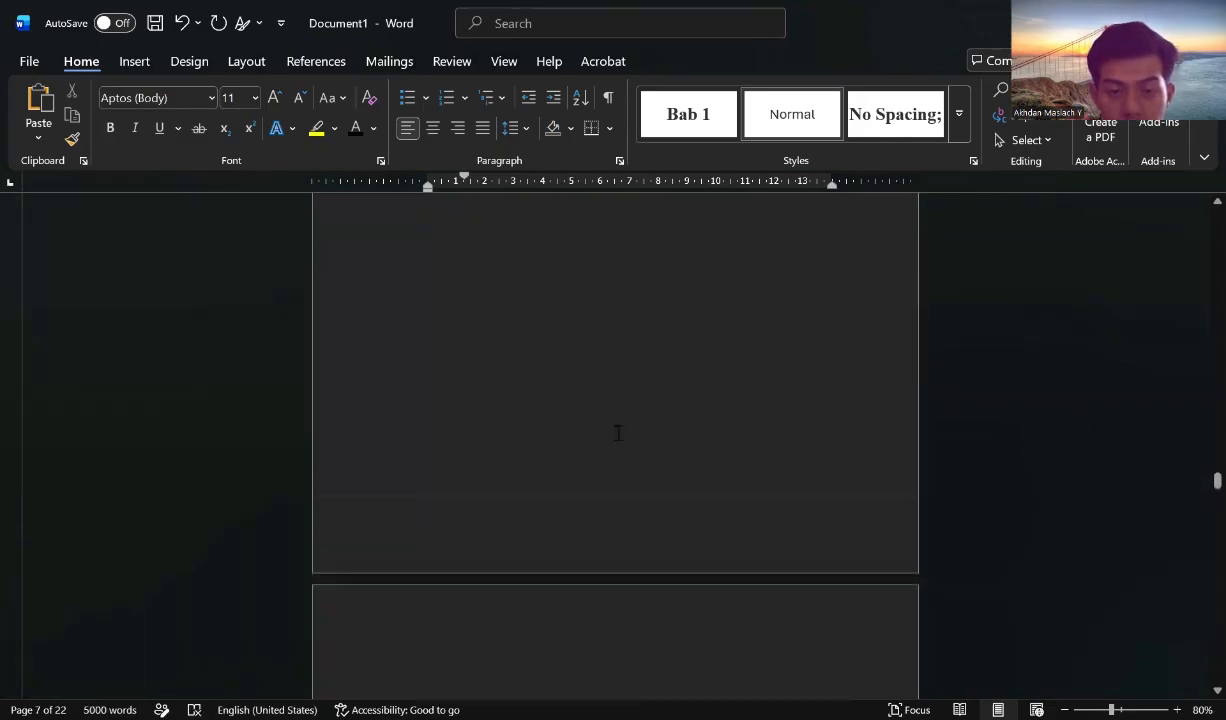
pyautogui.scroll(20, 624, 427)
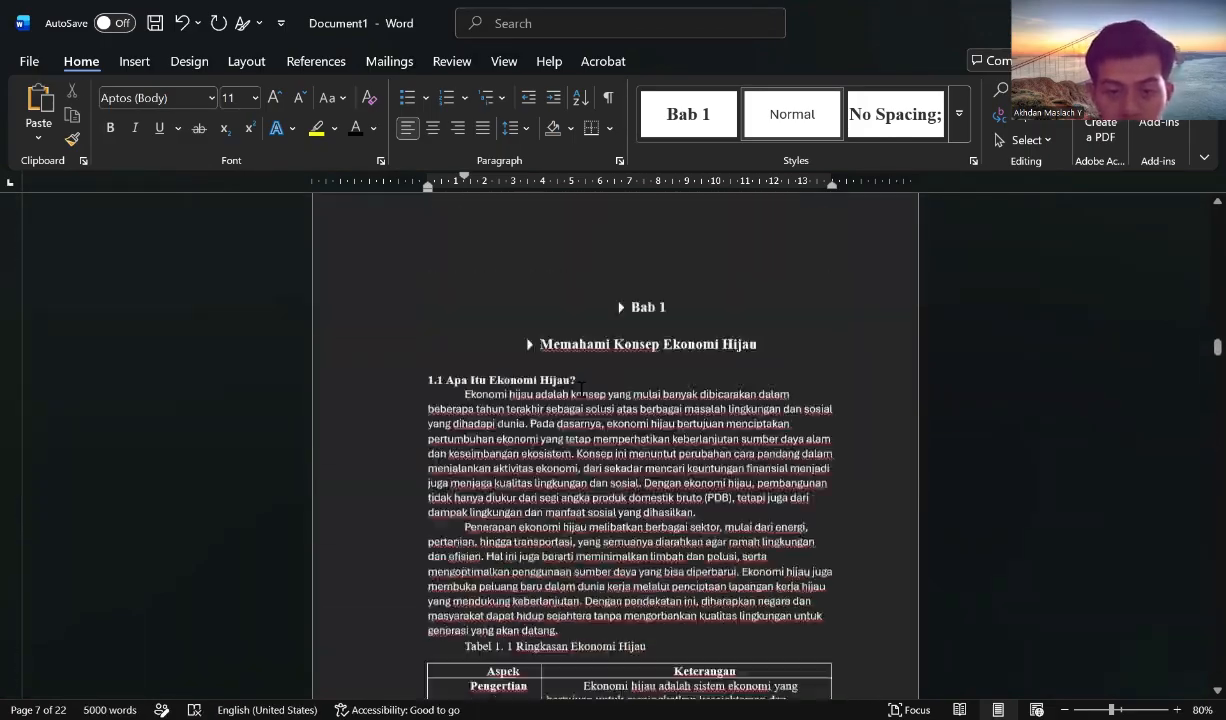
pyautogui.scroll(-10, 579, 403)
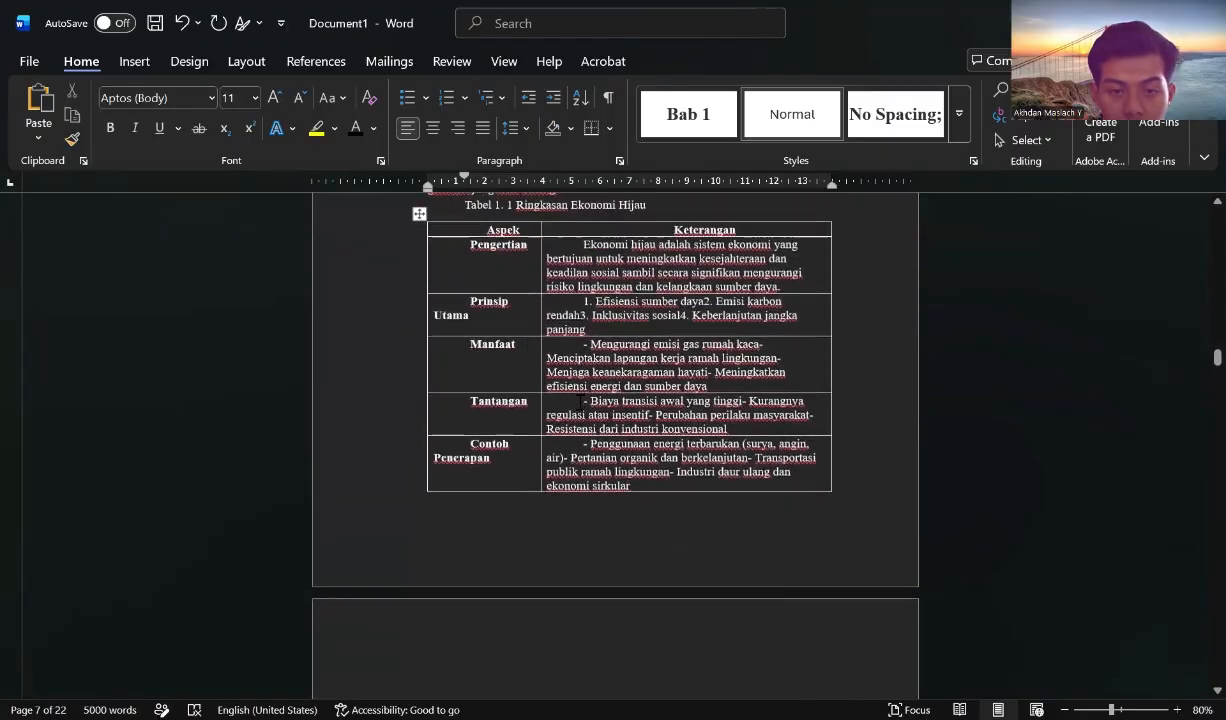
pyautogui.scroll(-2, 580, 403)
pyautogui.scroll(1, 580, 403)
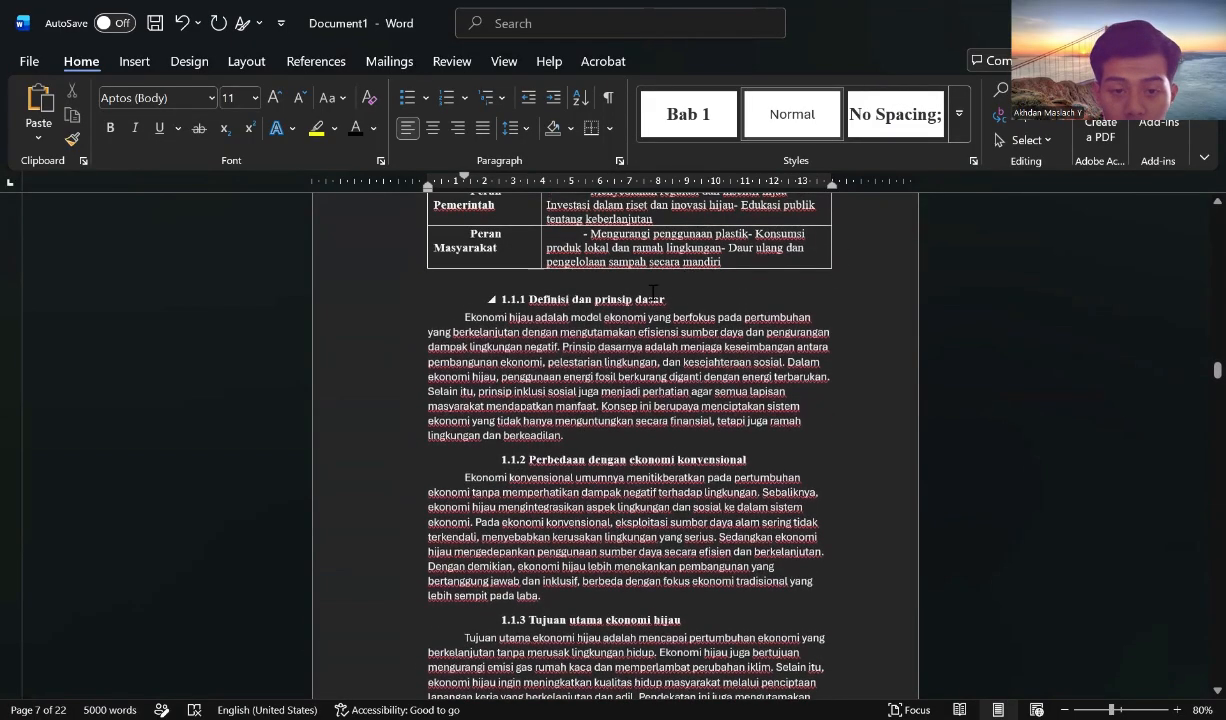
pyautogui.moveTo(663, 299); pyautogui.dragTo(503, 301)
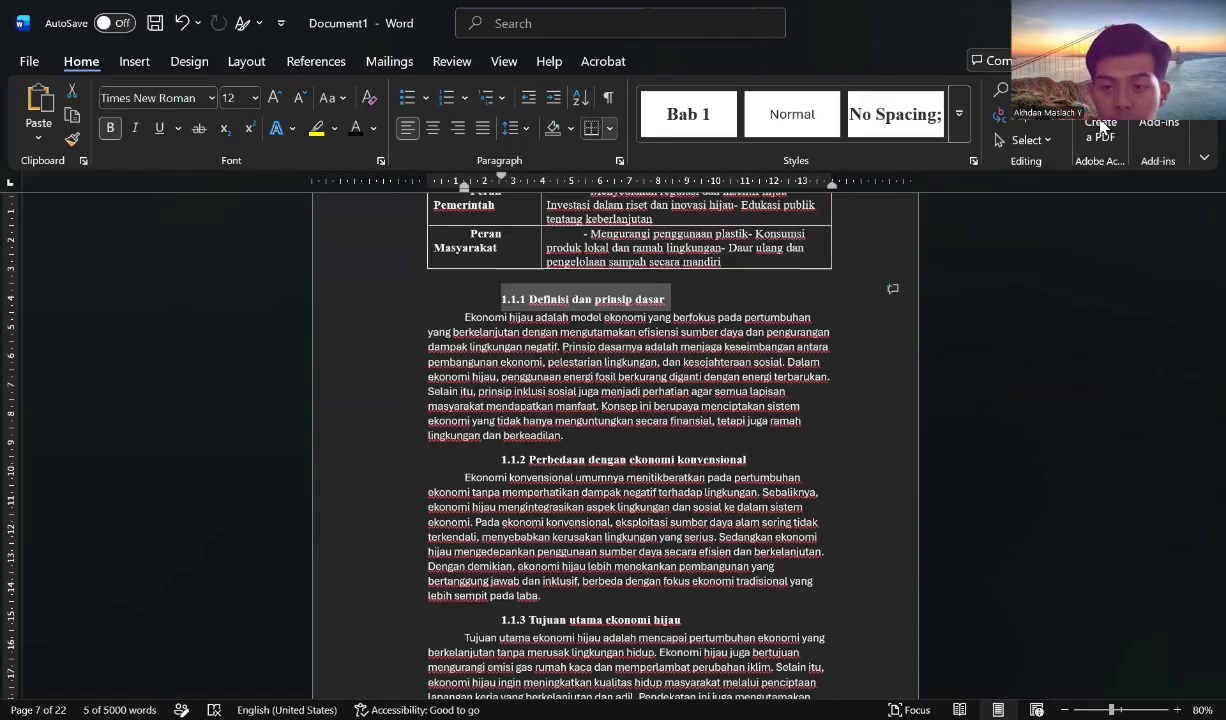
pyautogui.click(961, 122)
pyautogui.click(1102, 125)
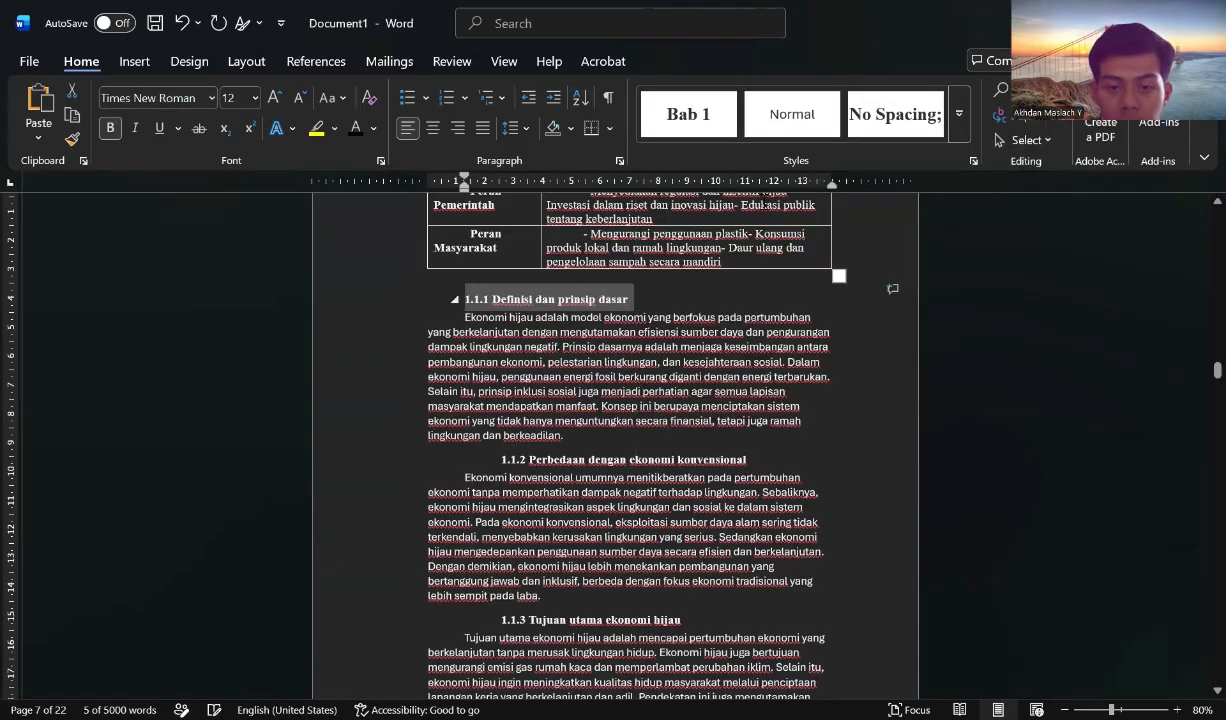
# Select all instances of Heading 2 and reset their indentation to match the style.
pyautogui.click(962, 125)
pyautogui.rightClick(1077, 114)
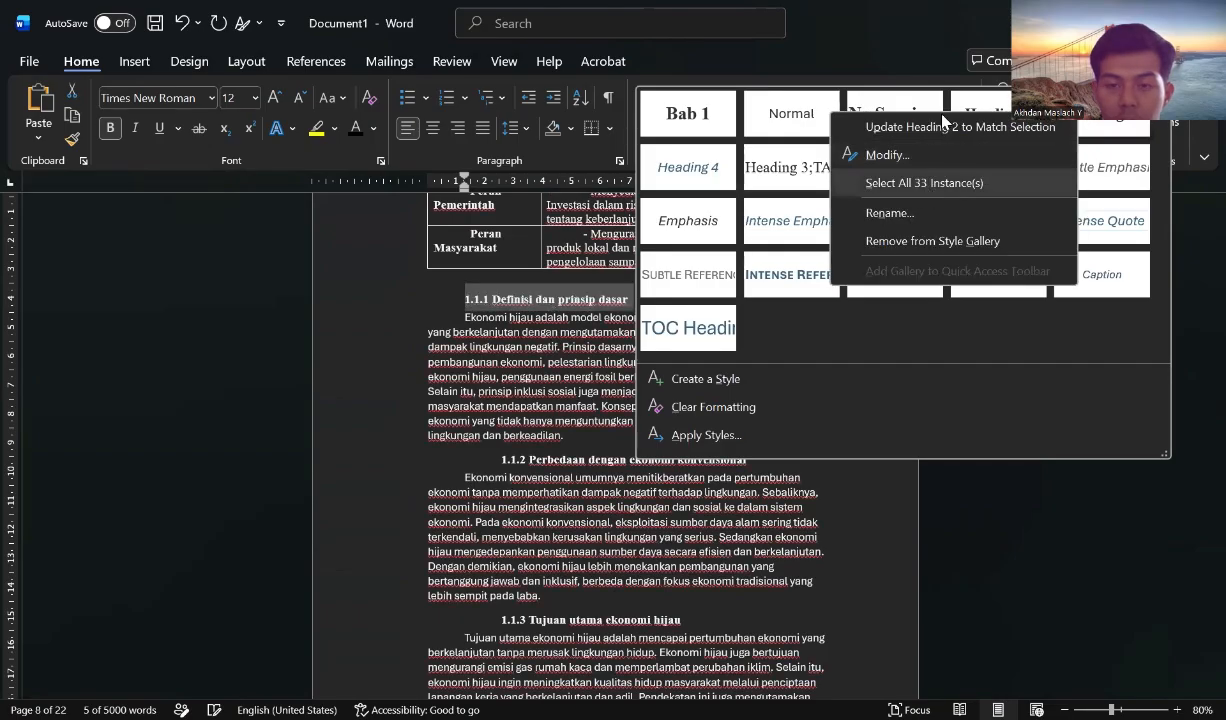
pyautogui.click(940, 183)
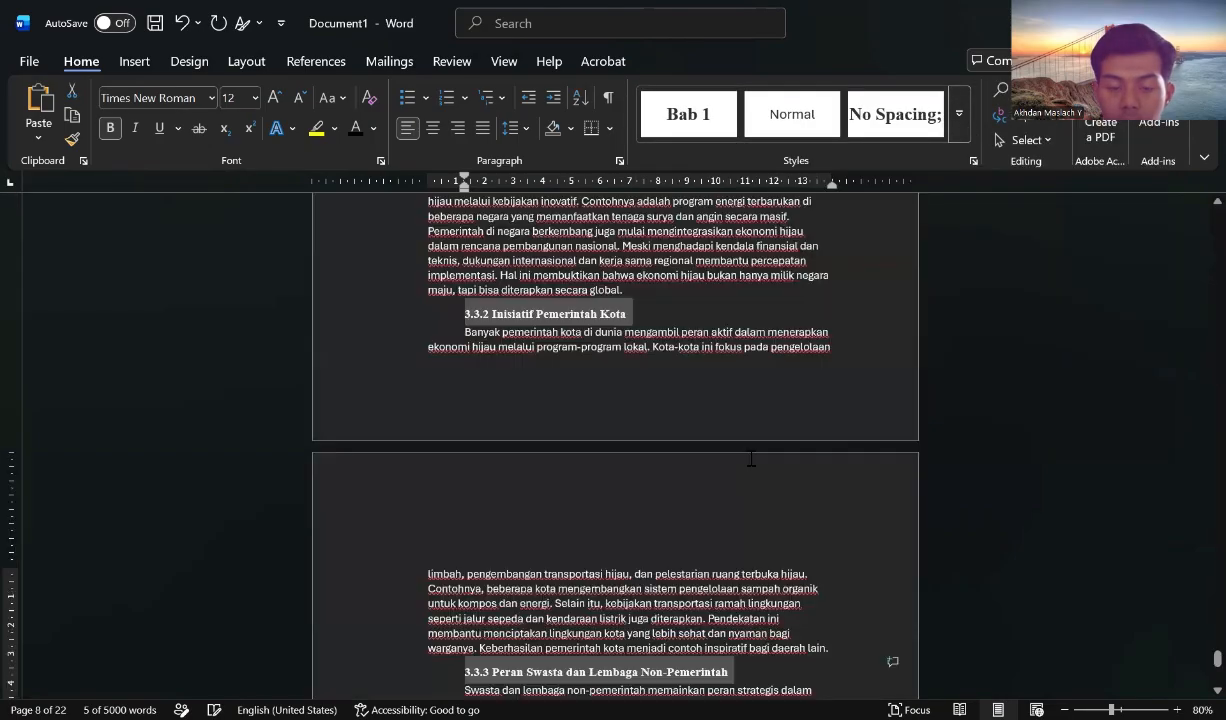
pyautogui.click(745, 458)
# Set the line spacing of the entire document to 1.5.
pyautogui.scroll(20, 709, 401)
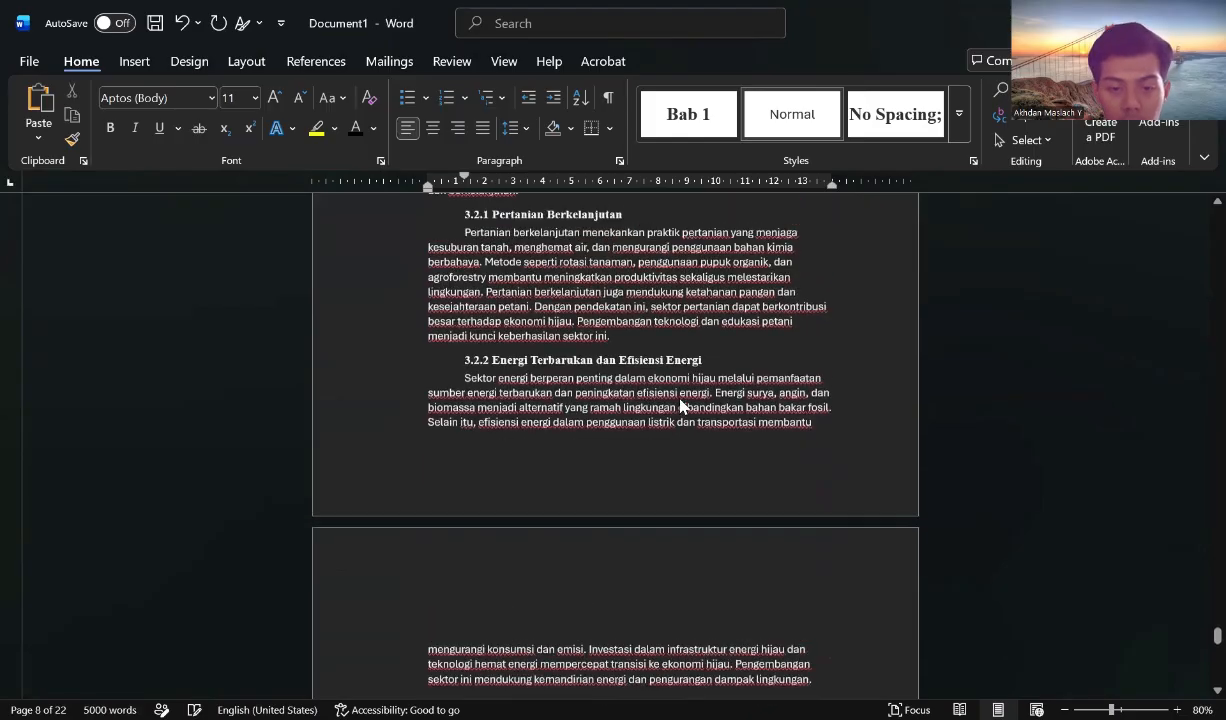
pyautogui.scroll(20, 680, 401)
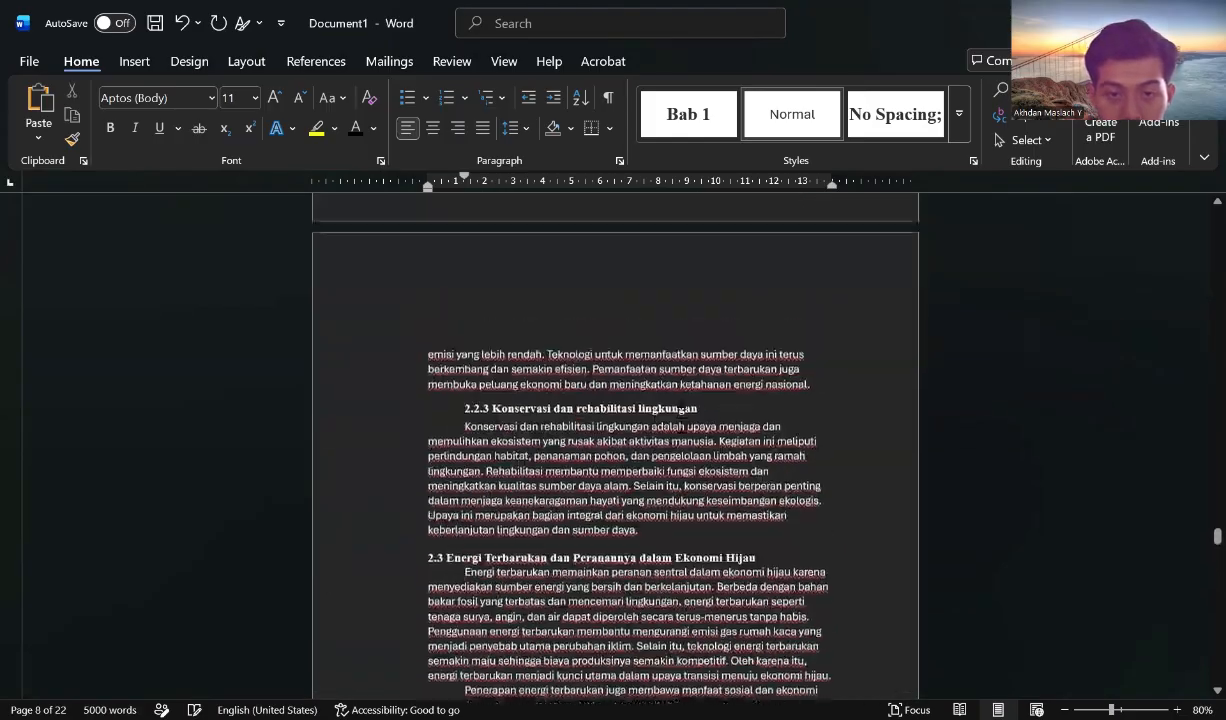
pyautogui.scroll(-6, 680, 397)
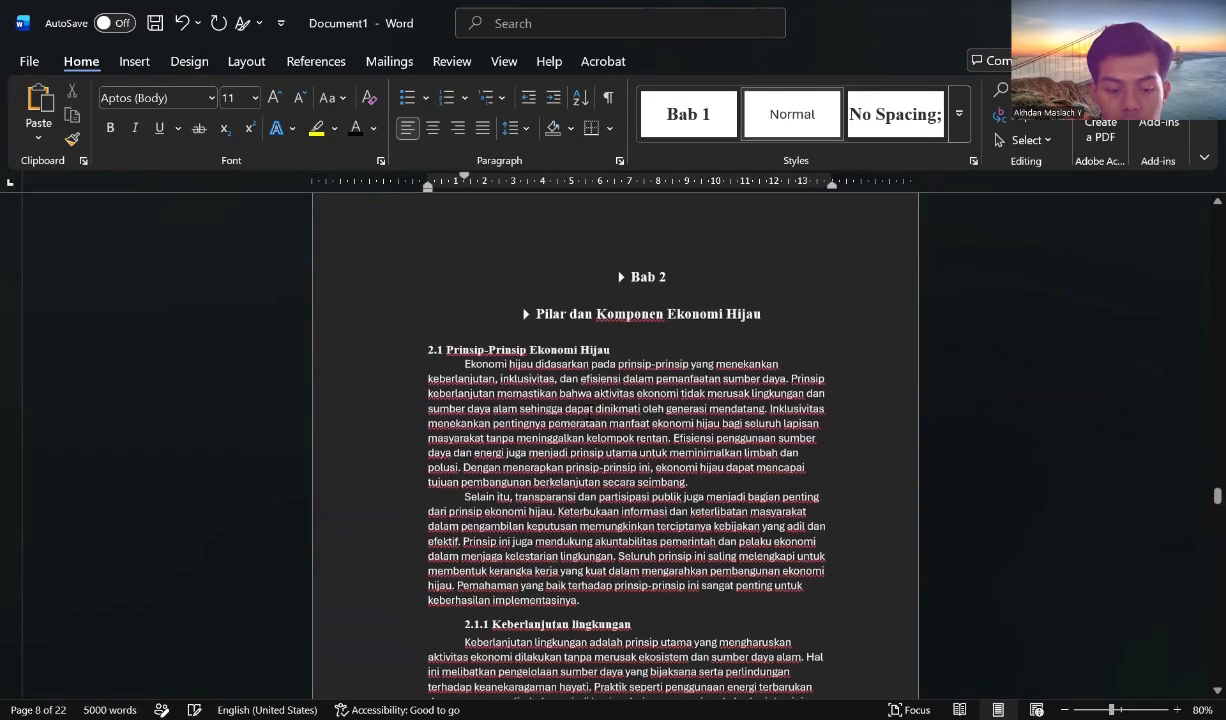
pyautogui.hotkey('ctrl', 'a')
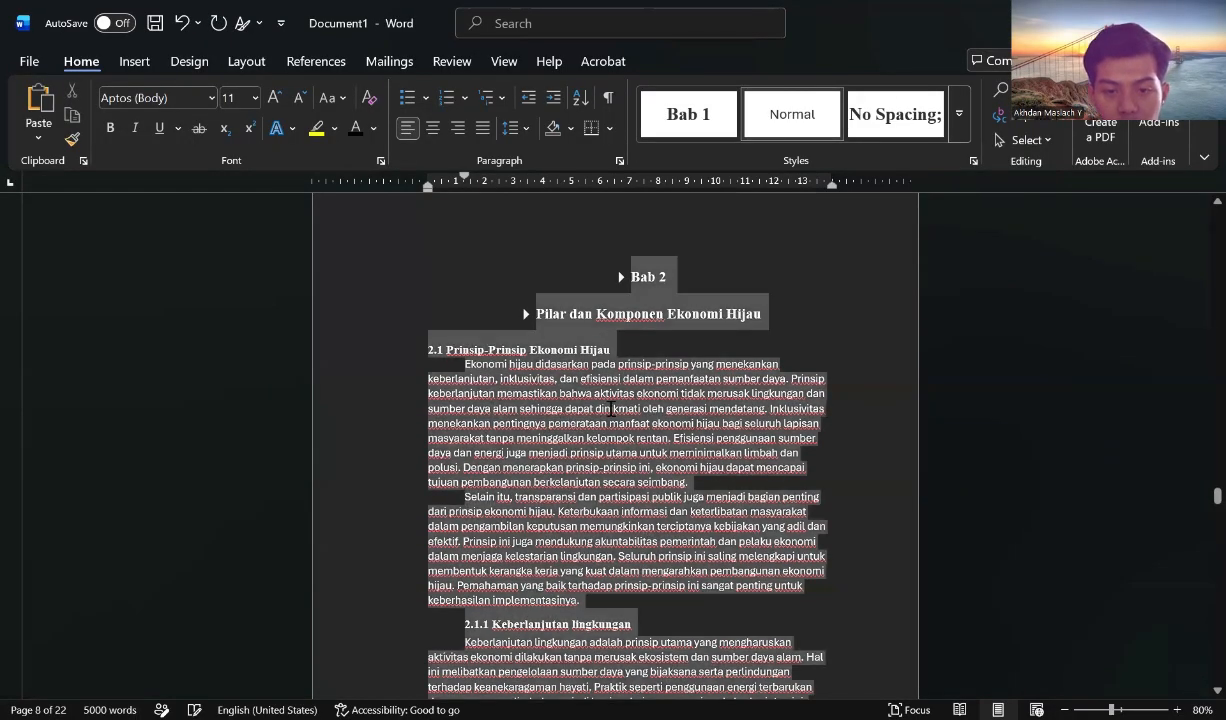
pyautogui.click(528, 130)
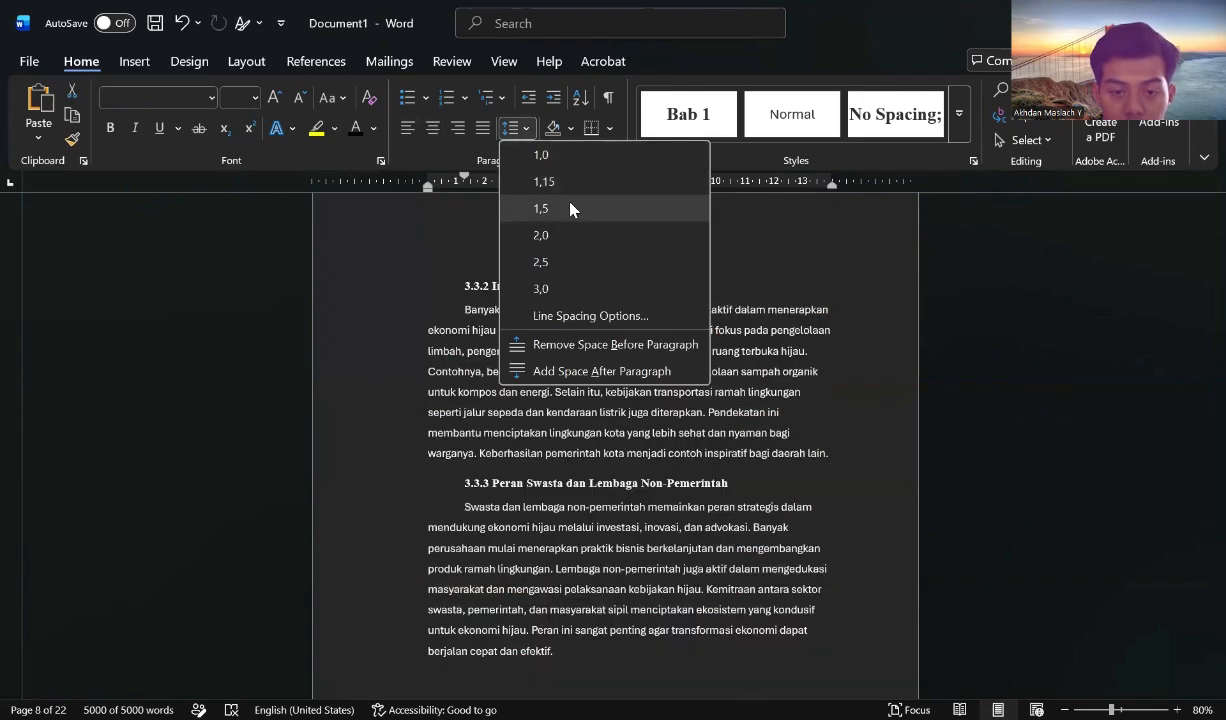
pyautogui.click(570, 208)
pyautogui.click(663, 415)
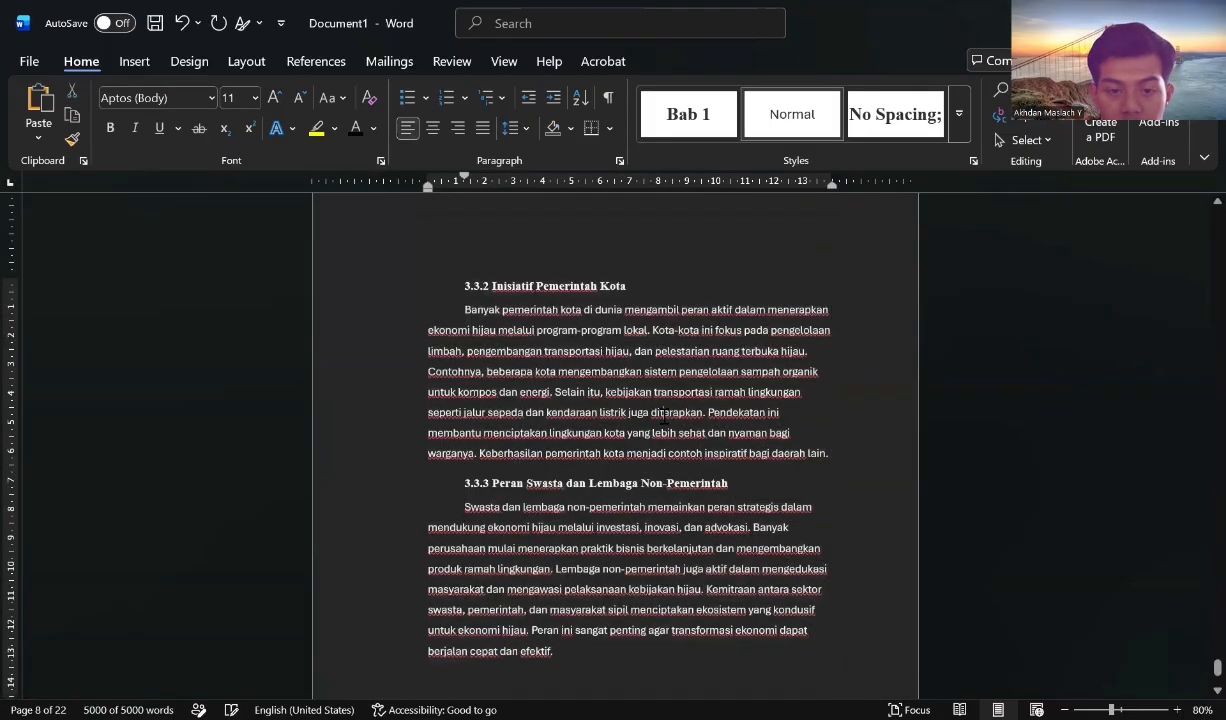
# Review the line spacing and heading indents from section 3.3 back up to the start of Bab 1.
pyautogui.scroll(10, 663, 415)
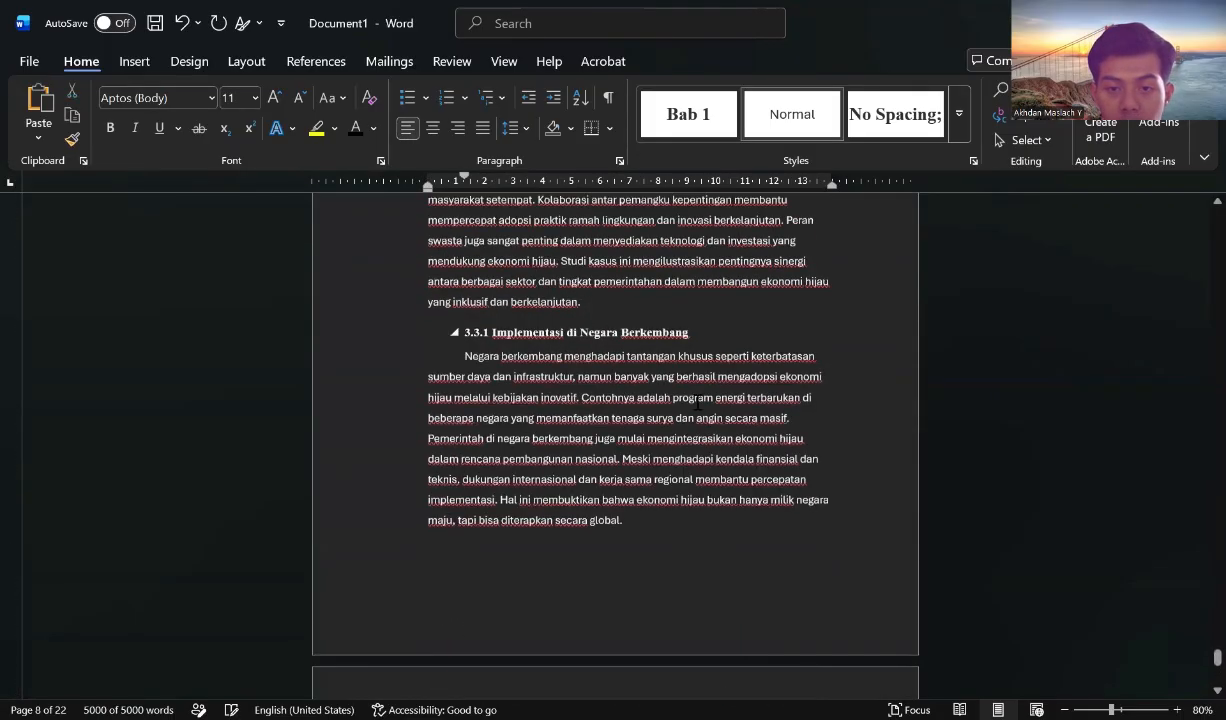
pyautogui.scroll(15, 699, 398)
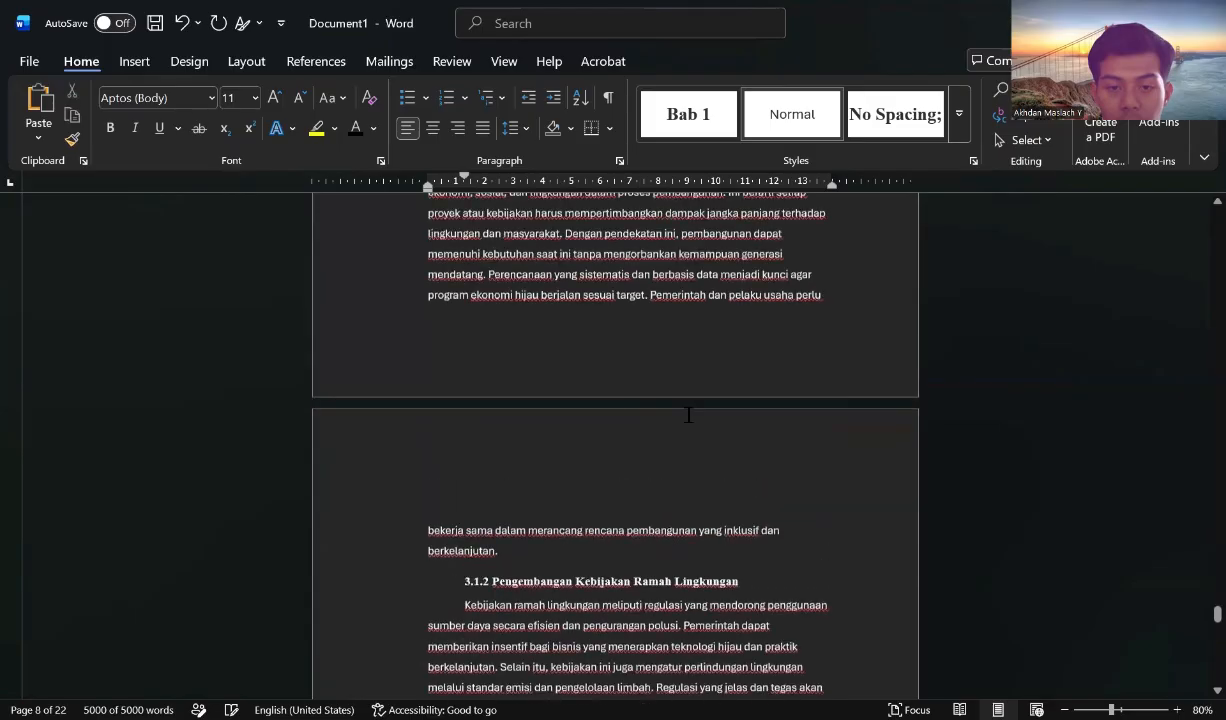
pyautogui.scroll(15, 688, 415)
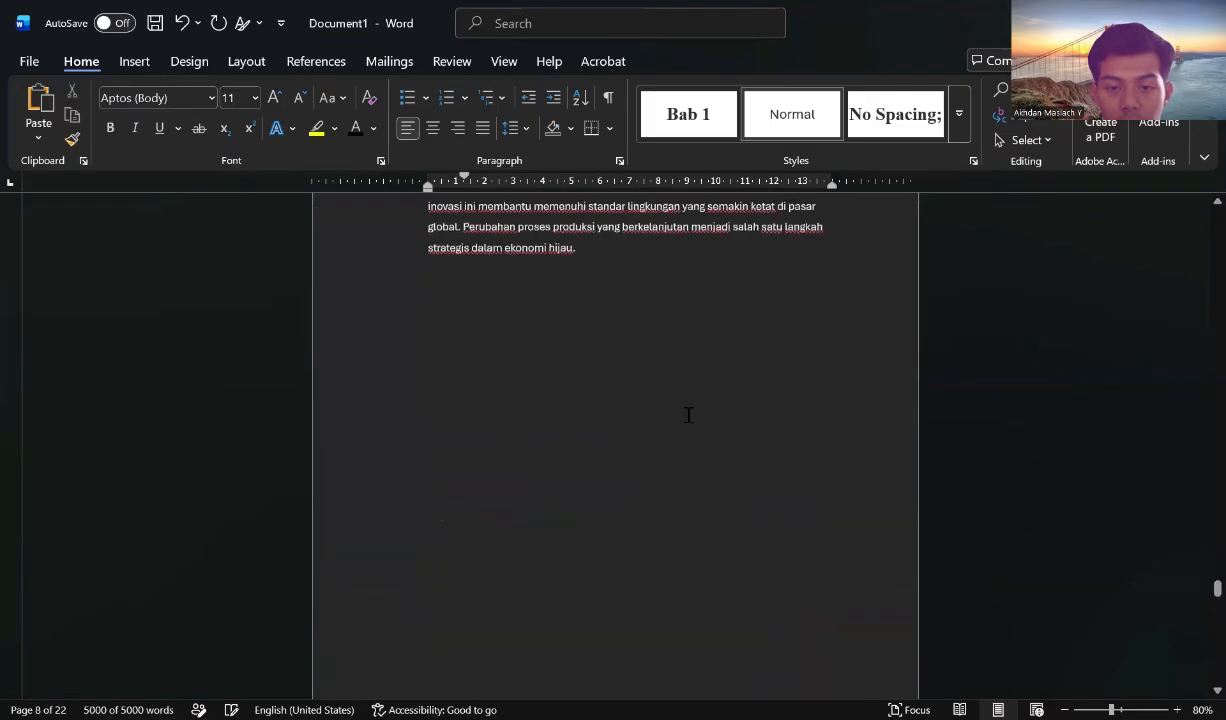
pyautogui.scroll(15, 688, 415)
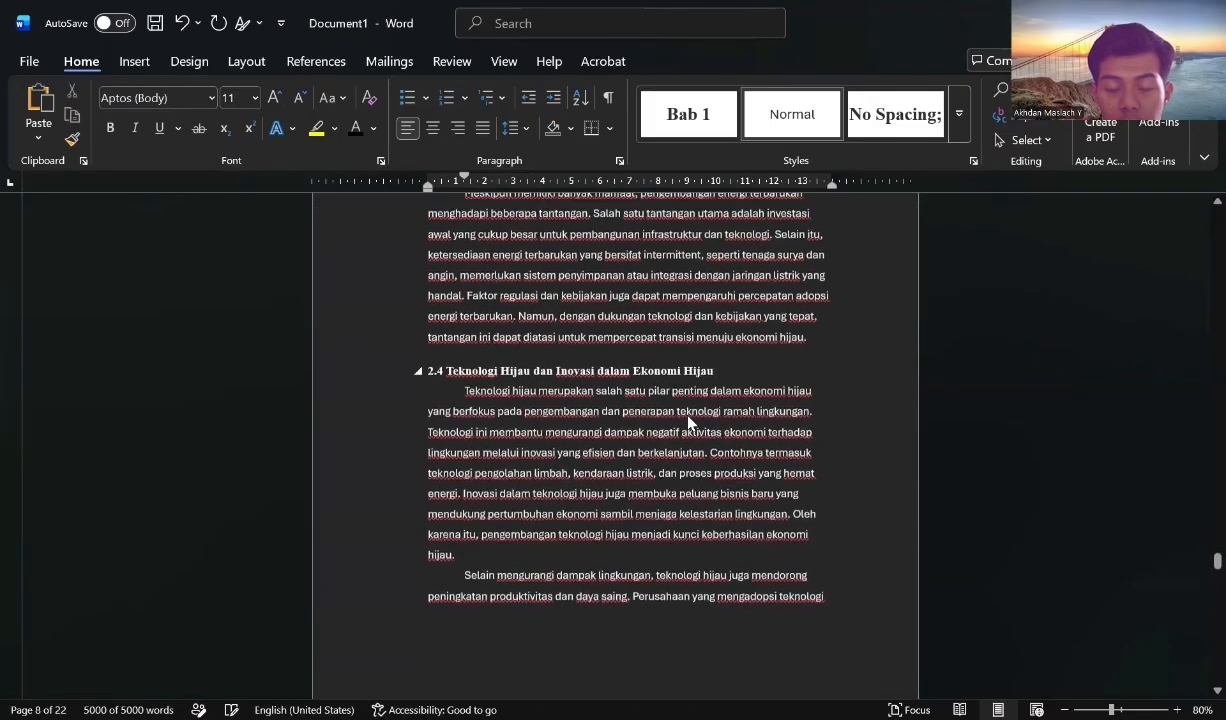
pyautogui.scroll(8, 688, 422)
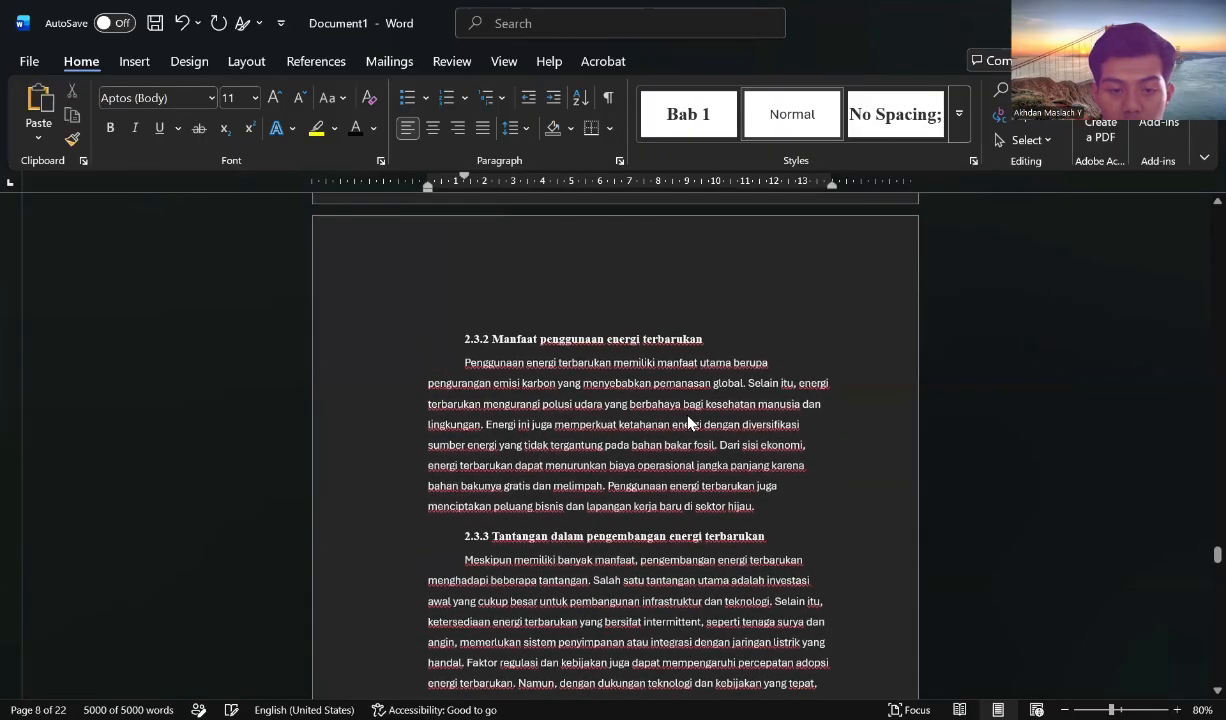
pyautogui.scroll(10, 688, 422)
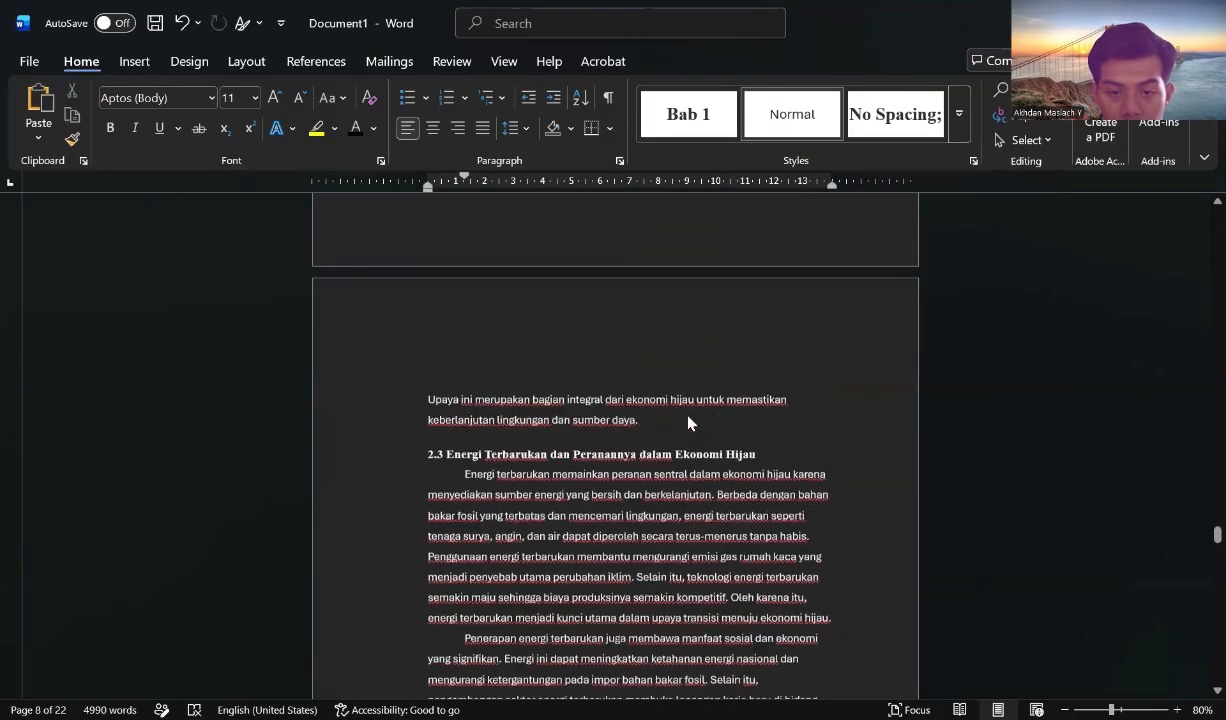
pyautogui.scroll(12, 688, 422)
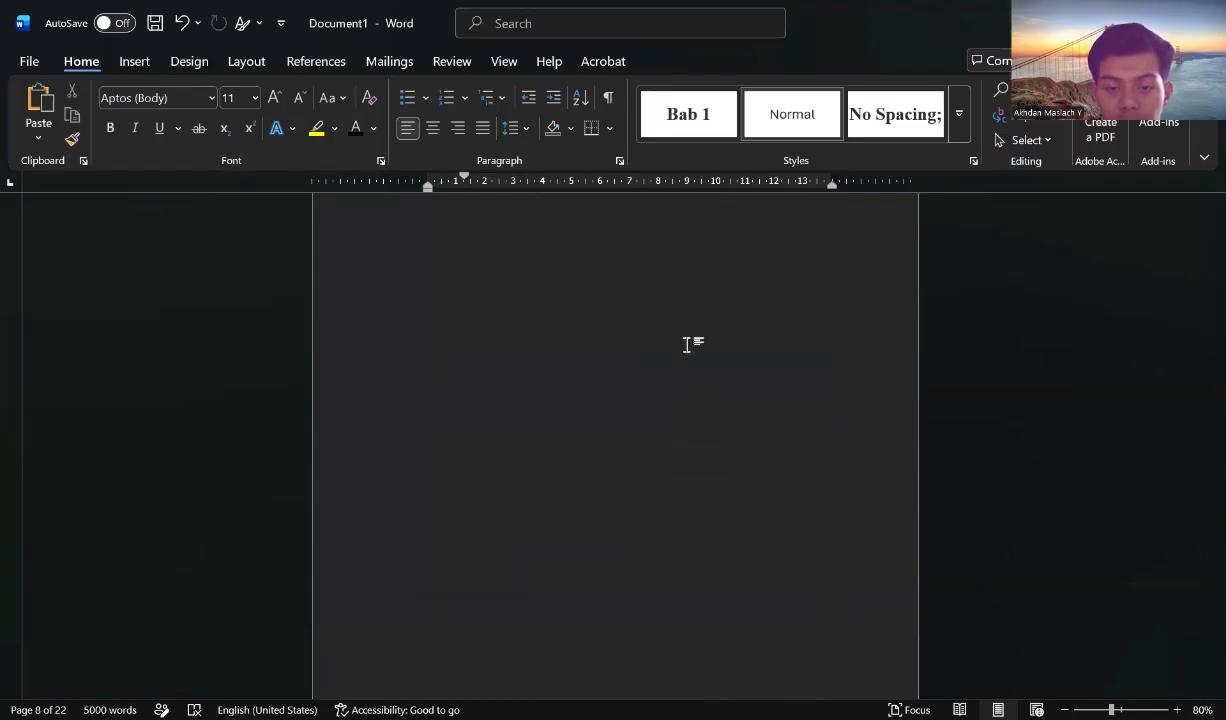
pyautogui.scroll(12, 667, 392)
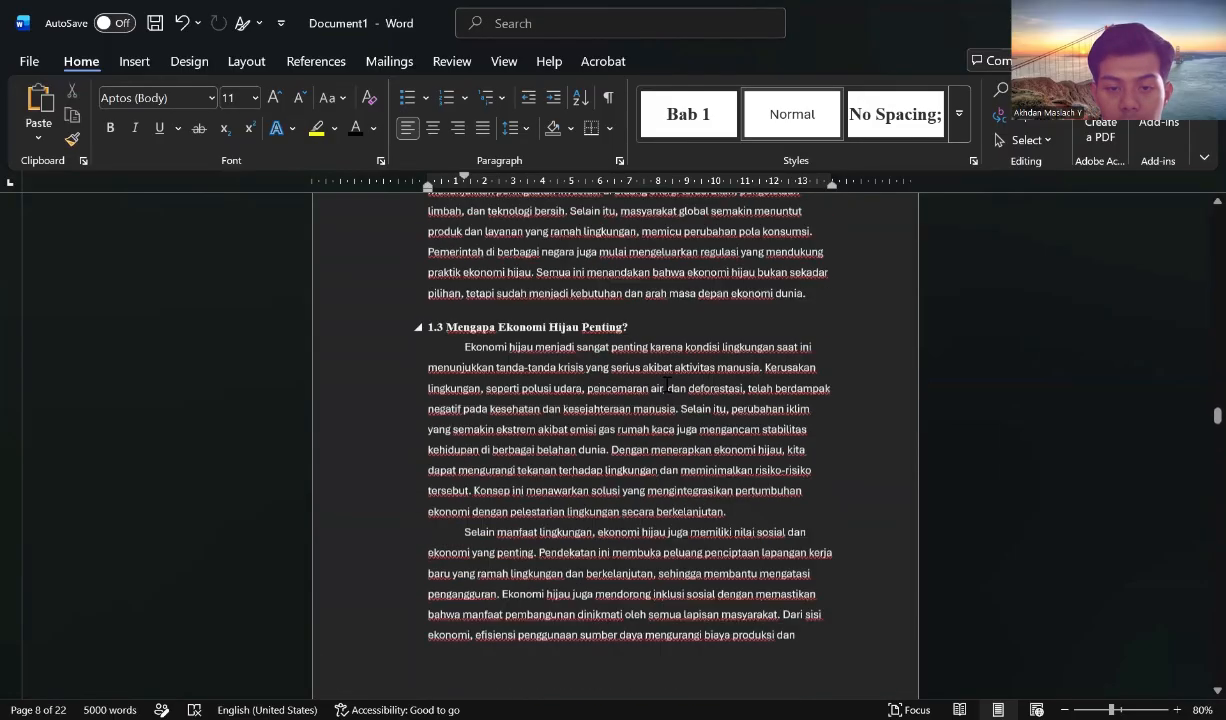
pyautogui.scroll(12, 667, 385)
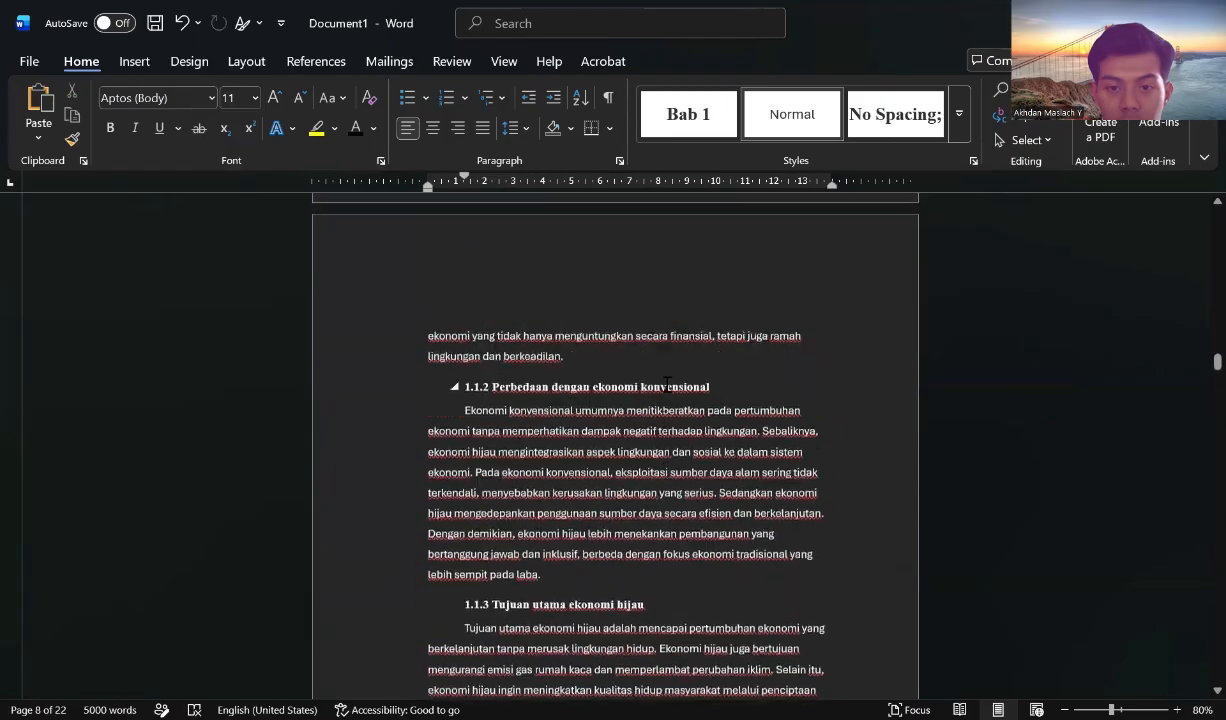
pyautogui.scroll(12, 667, 385)
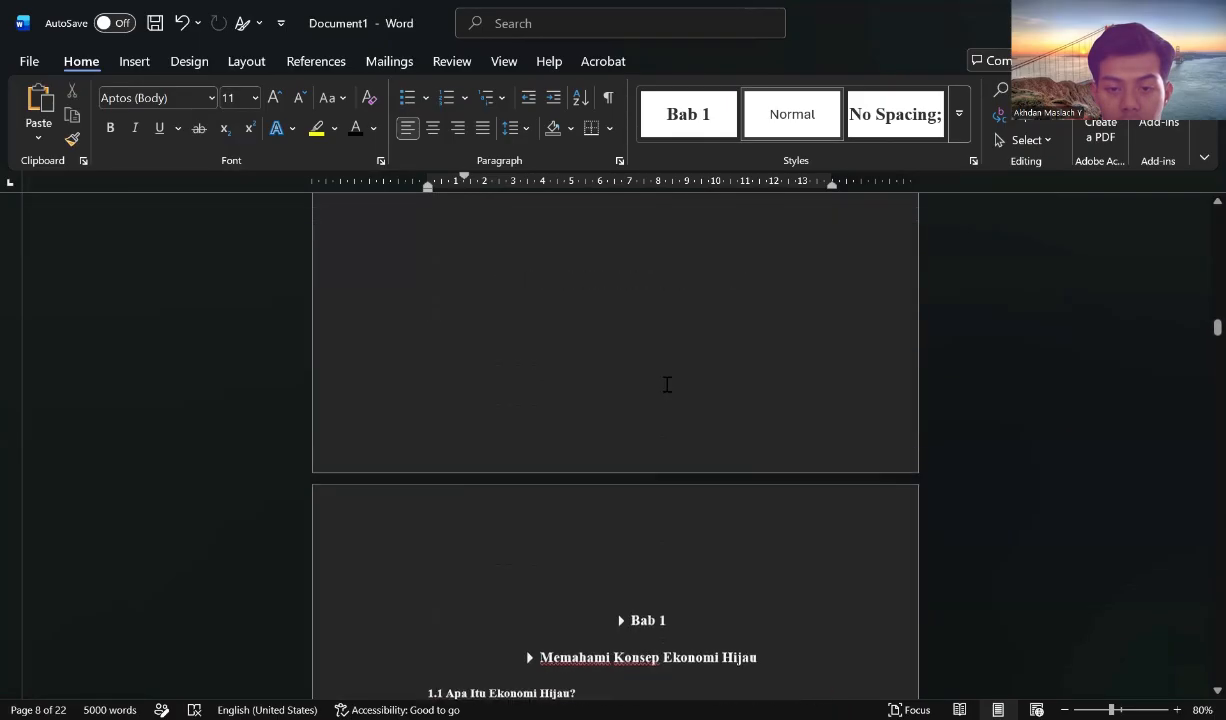
pyautogui.scroll(-2, 667, 383)
pyautogui.scroll(2, 667, 383)
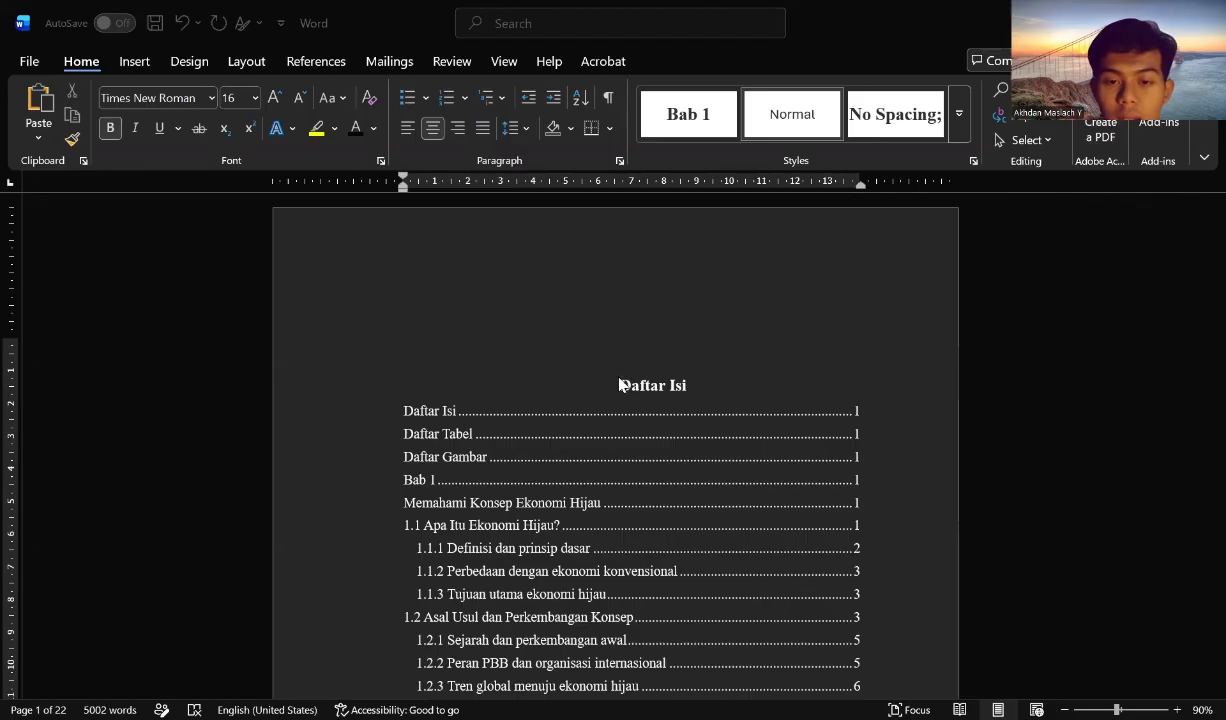
# Add the line "COVER" in capitals on the first page above the Daftar Isi heading.
pyautogui.click(636, 347)
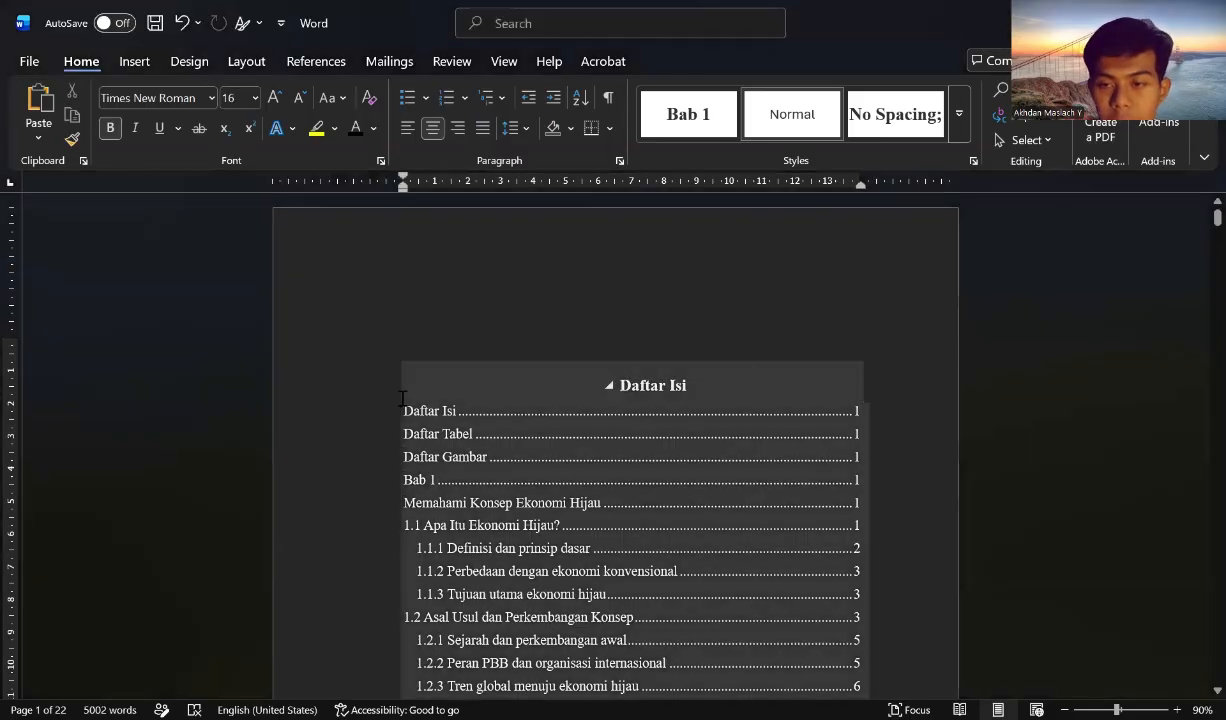
pyautogui.scroll(-1, 802, 346)
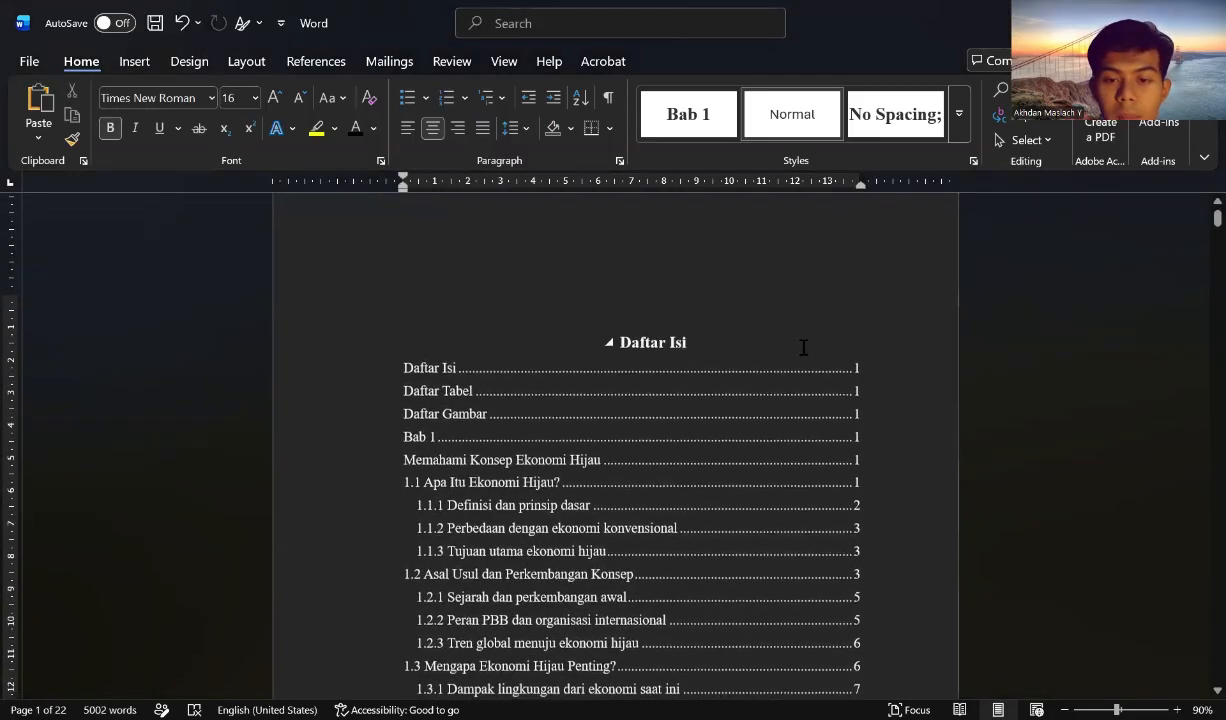
pyautogui.scroll(1, 725, 303)
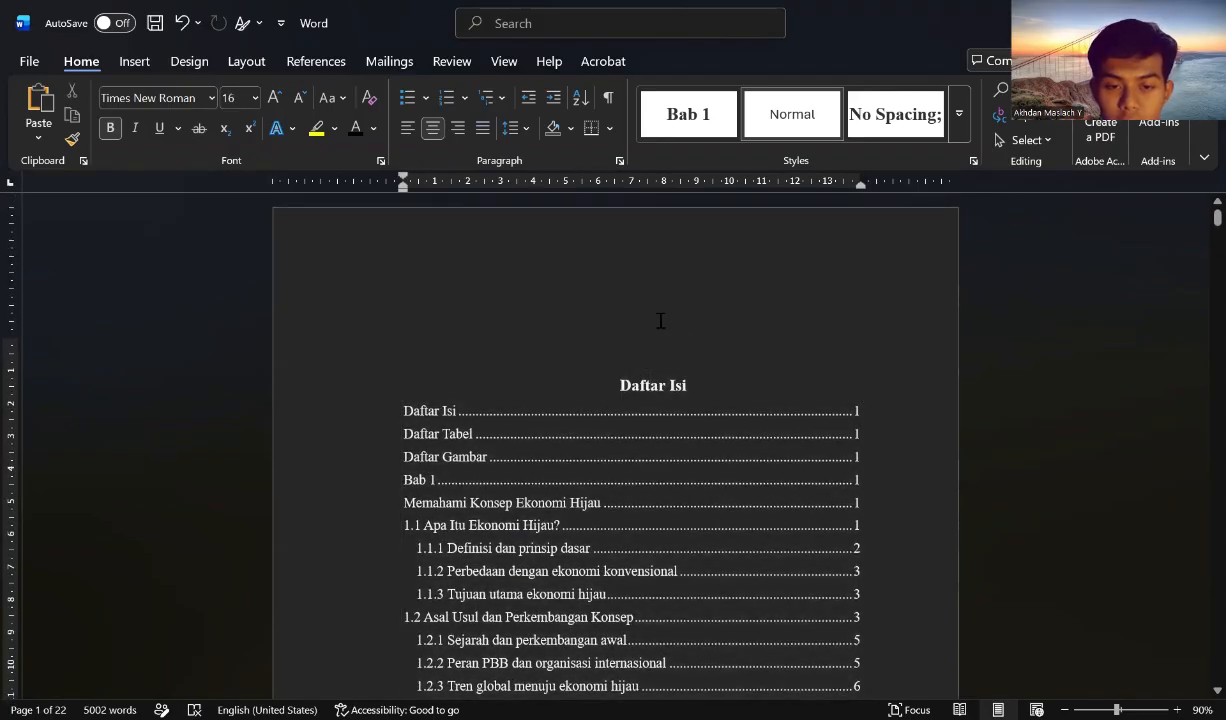
pyautogui.scroll(-1, 660, 320)
pyautogui.scroll(1, 660, 320)
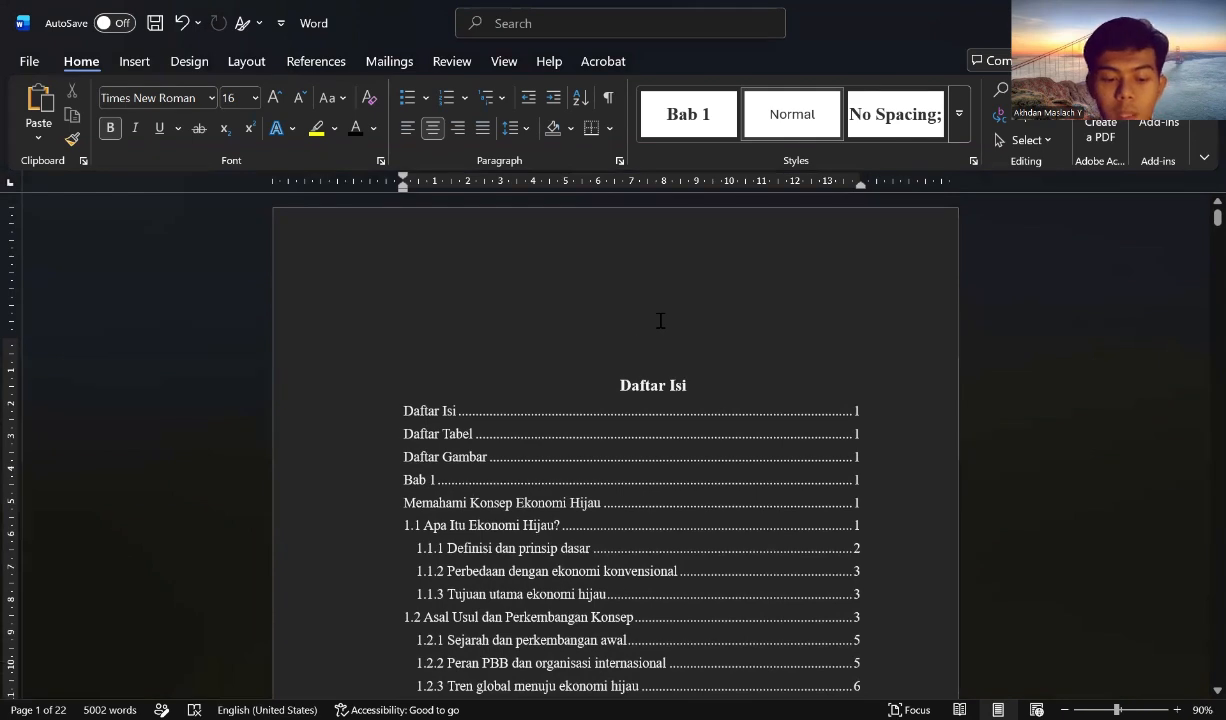
pyautogui.write('Co')
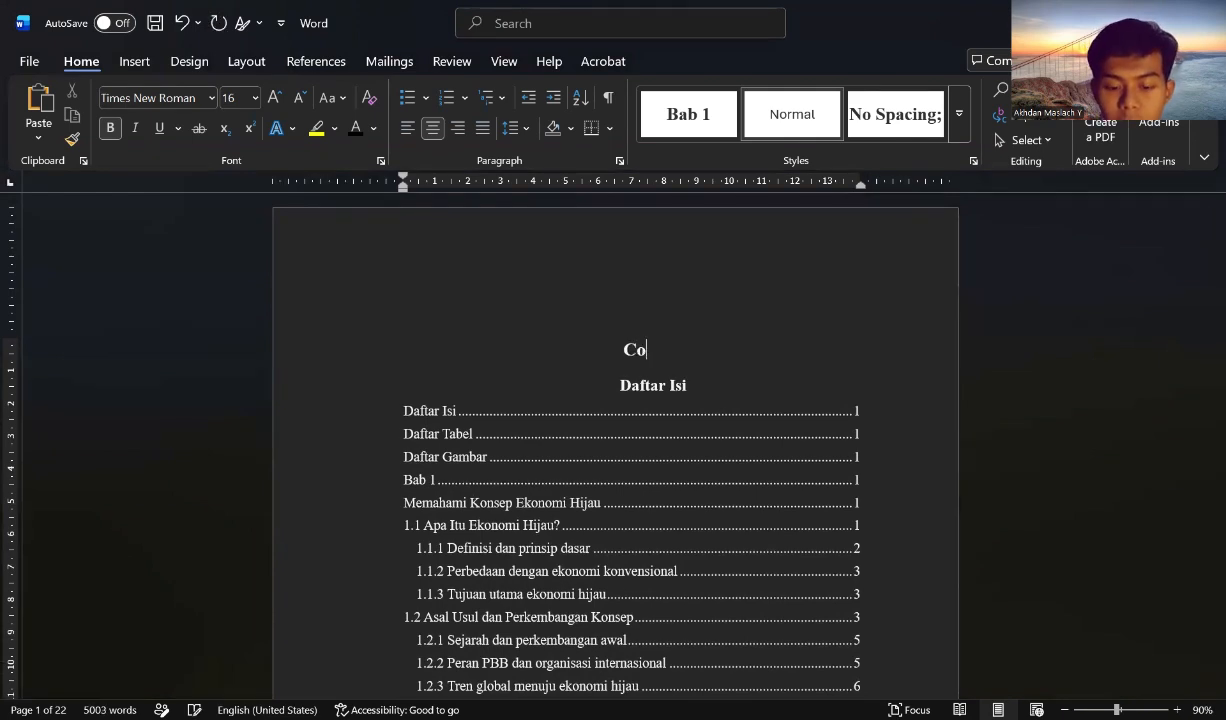
pyautogui.write('b')
pyautogui.press('BackSpace')
pyautogui.write('ver')
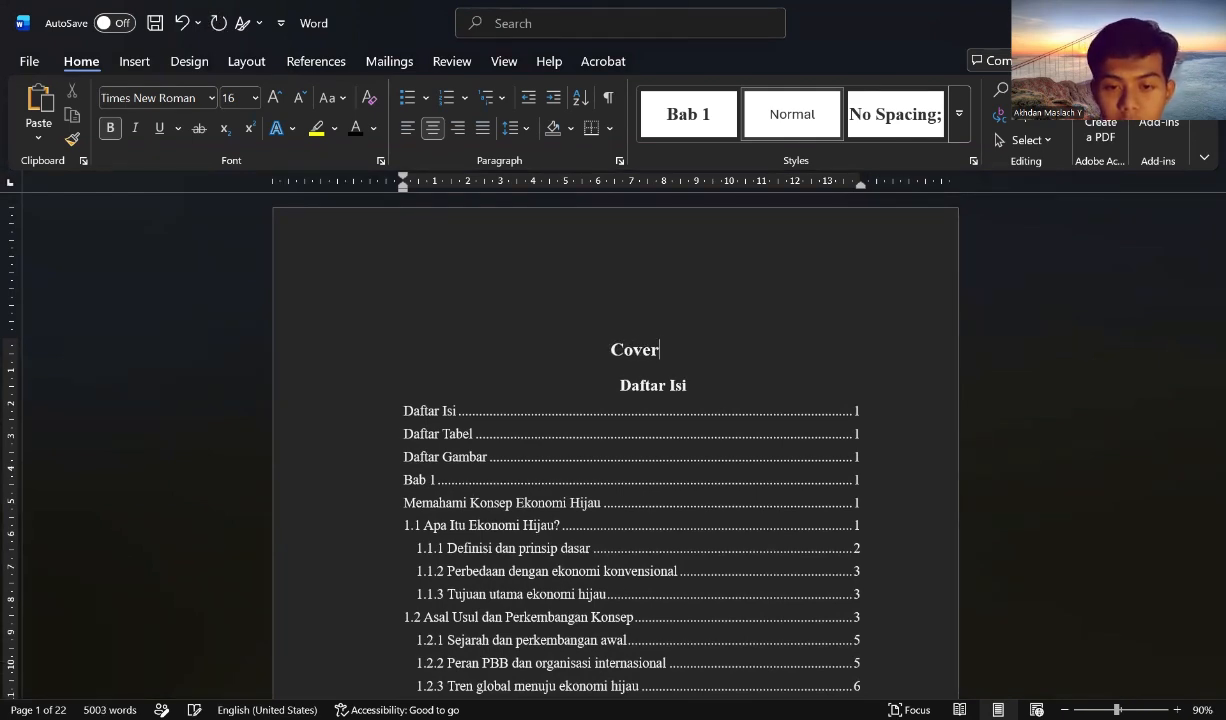
pyautogui.press('BackSpace')
pyautogui.press('BackSpace')
pyautogui.press('BackSpace')
pyautogui.press('BackSpace')
pyautogui.press('BackSpace')
pyautogui.write('COV')
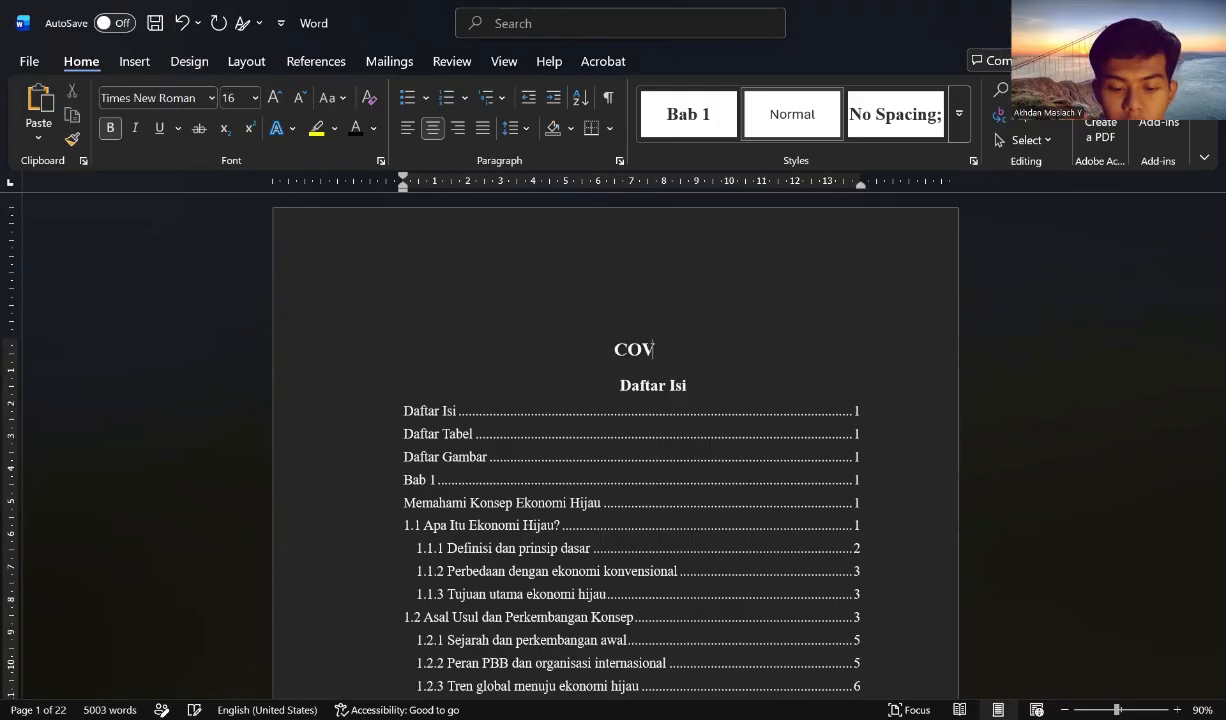
pyautogui.write('ER')
pyautogui.press('Return')
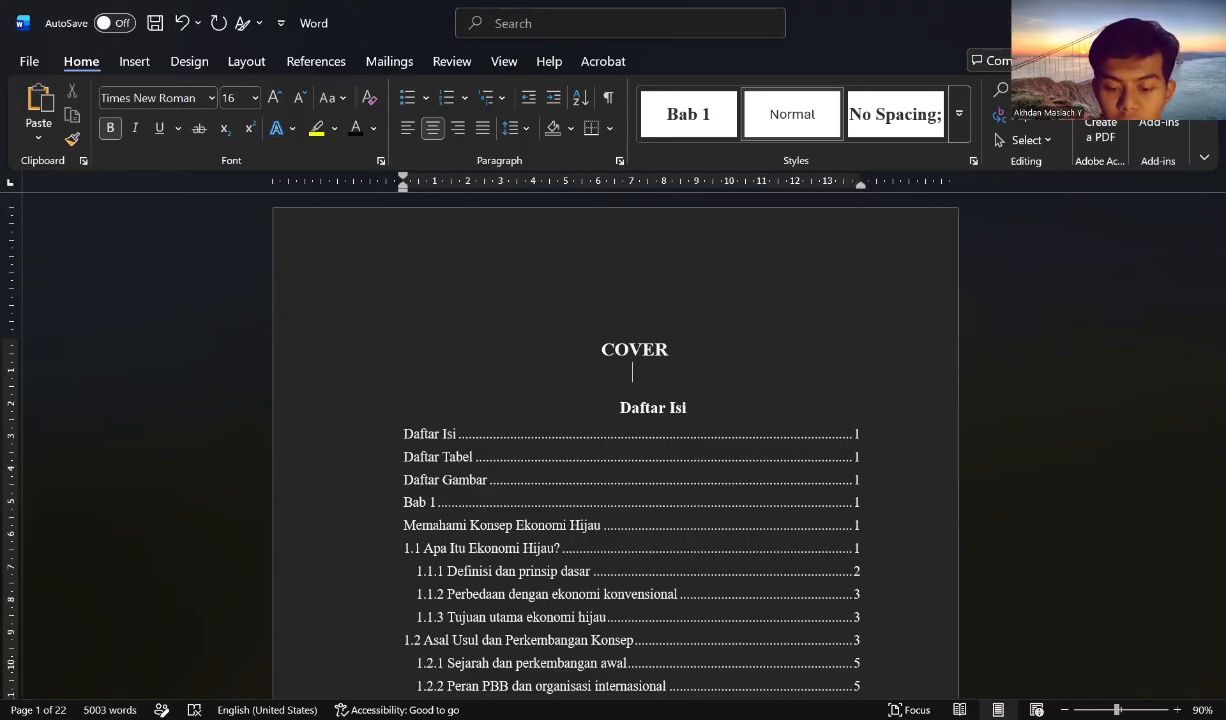
# Add the lines "Lembar Persetujuan" and "Lembar Pengesahan" beneath COVER.
pyautogui.write('Lembar ')
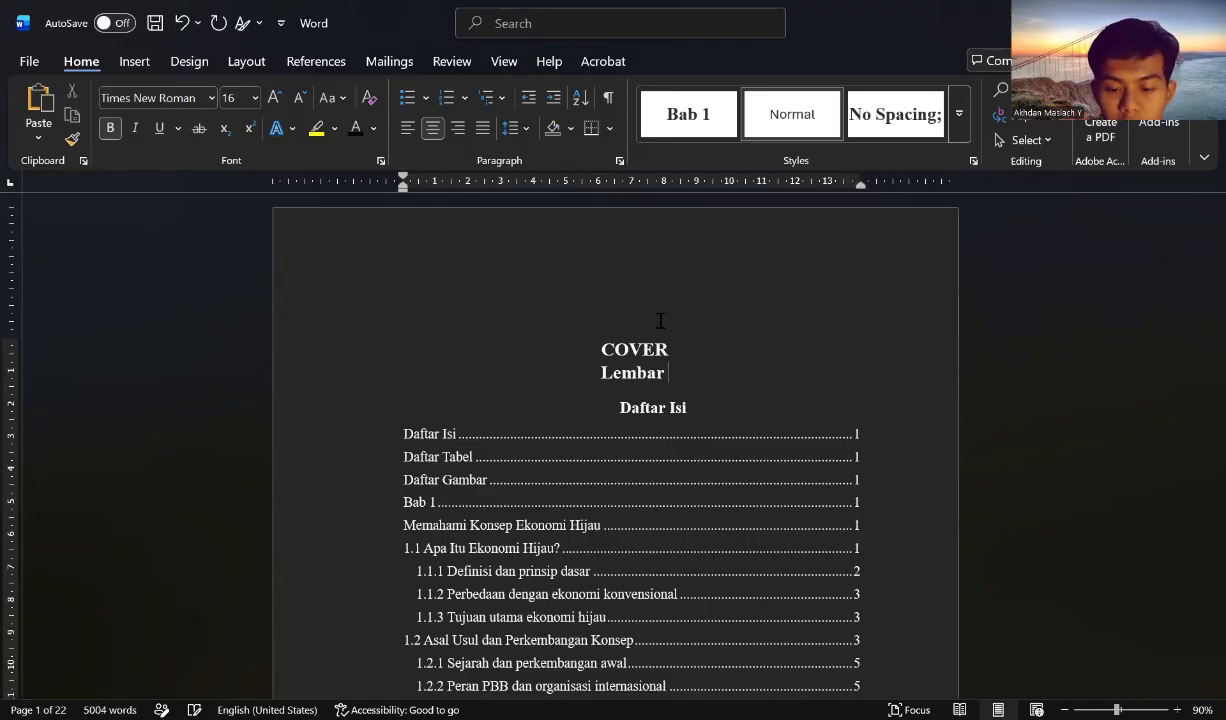
pyautogui.write('Persetujuan')
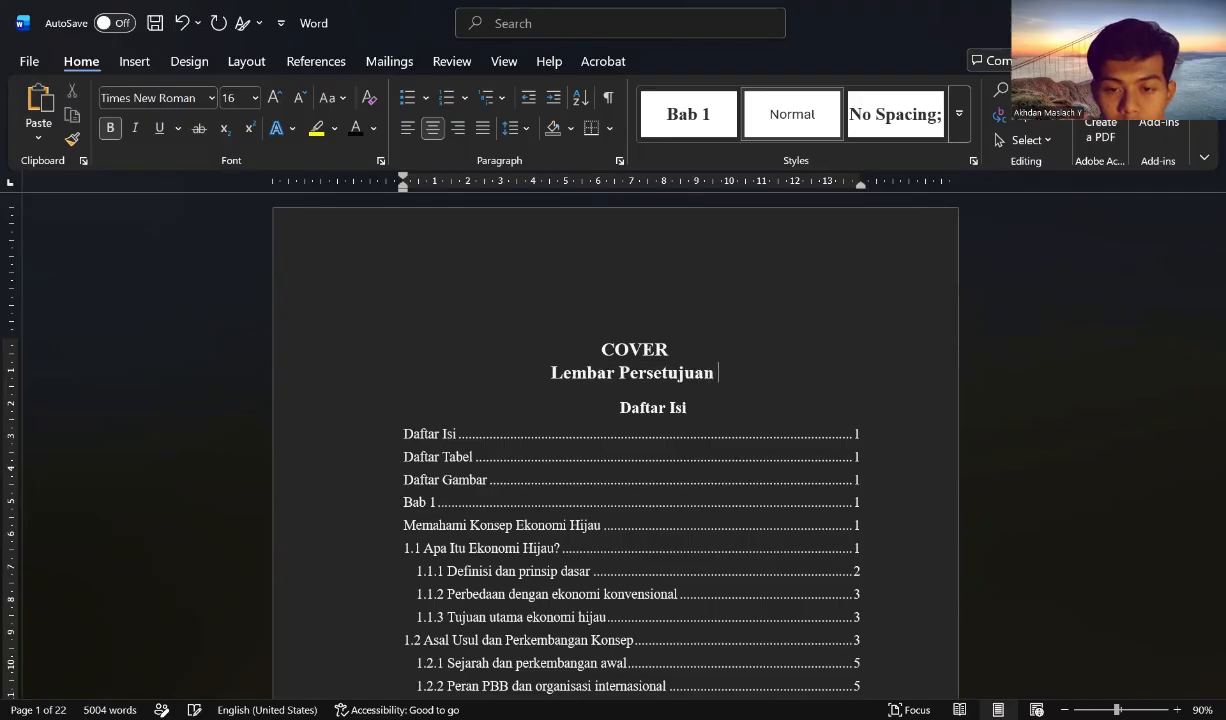
pyautogui.press('Return')
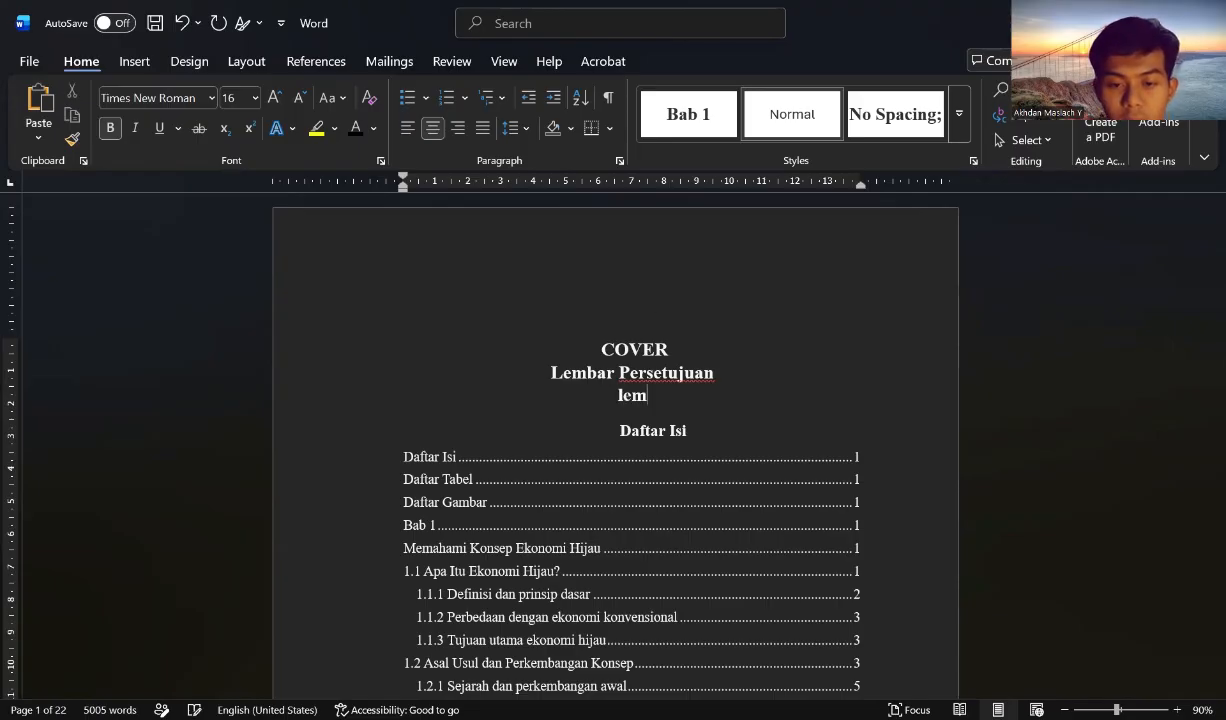
pyautogui.write('Lembar Pengesahan')
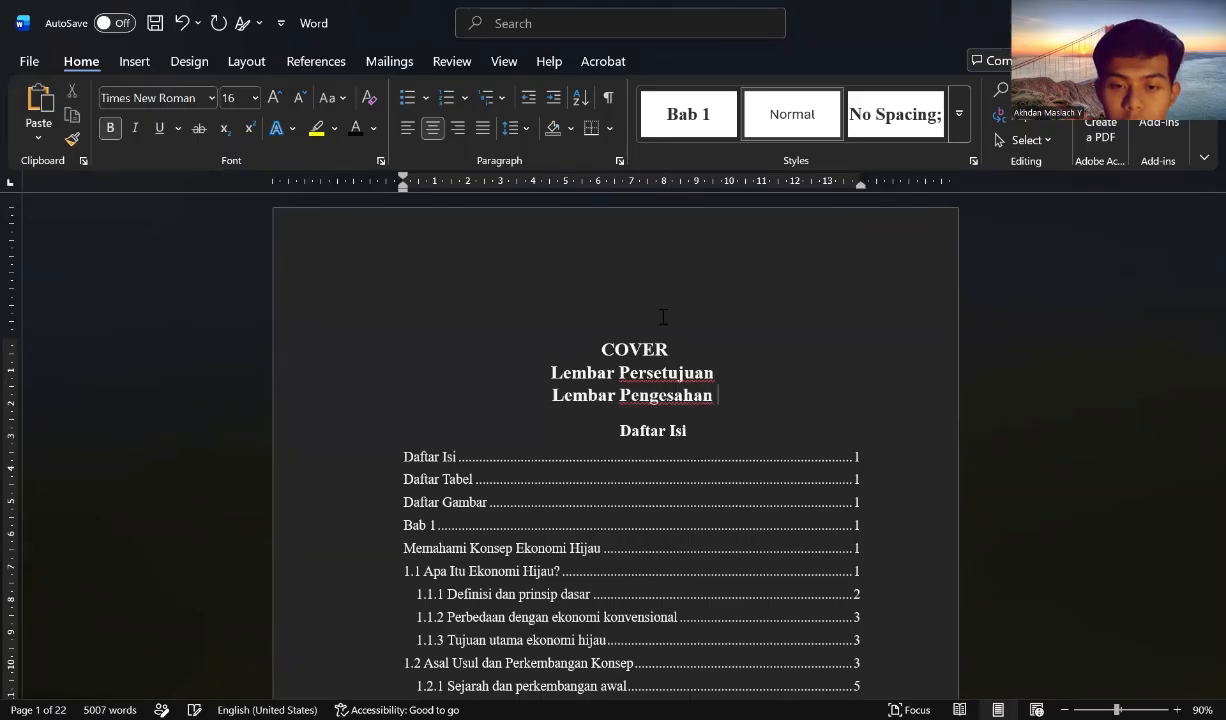
# Apply the Bab 1 heading style to the "Lembar Persetujuan" and "Lembar Pengesahan" lines.
pyautogui.moveTo(744, 396)
pyautogui.mouseDown()
pyautogui.moveTo(578, 390)
pyautogui.moveTo(551, 373)
pyautogui.mouseUp()
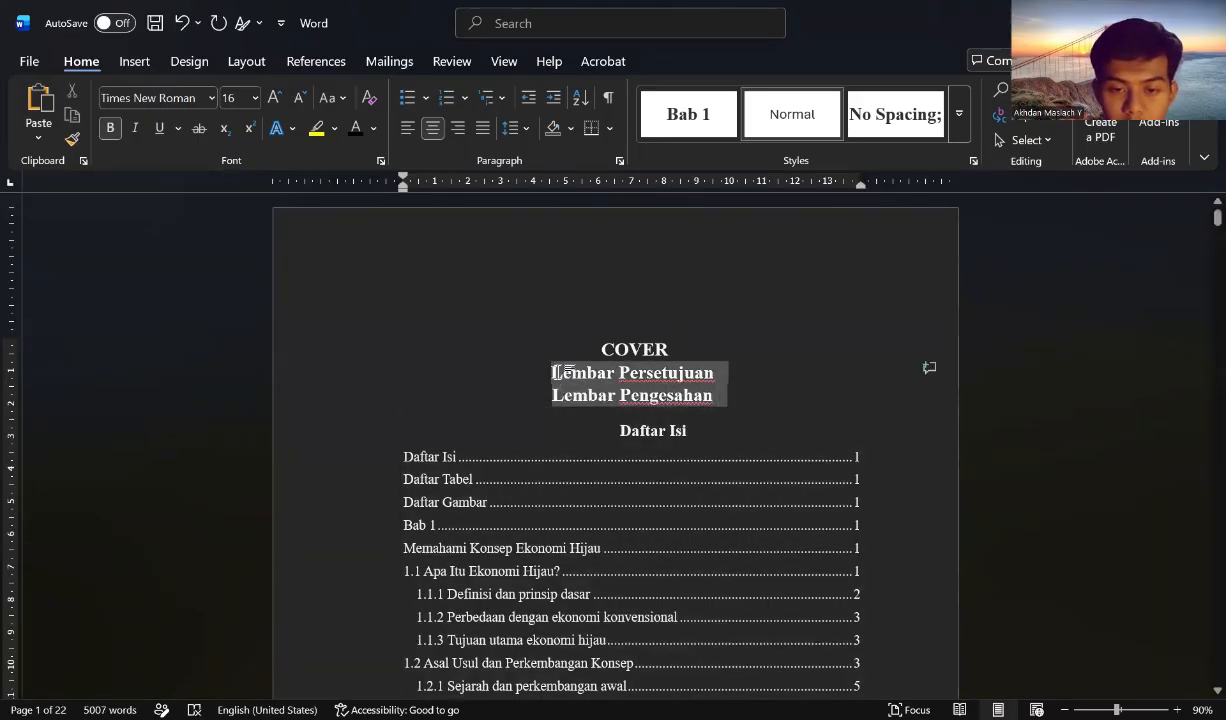
pyautogui.click(705, 117)
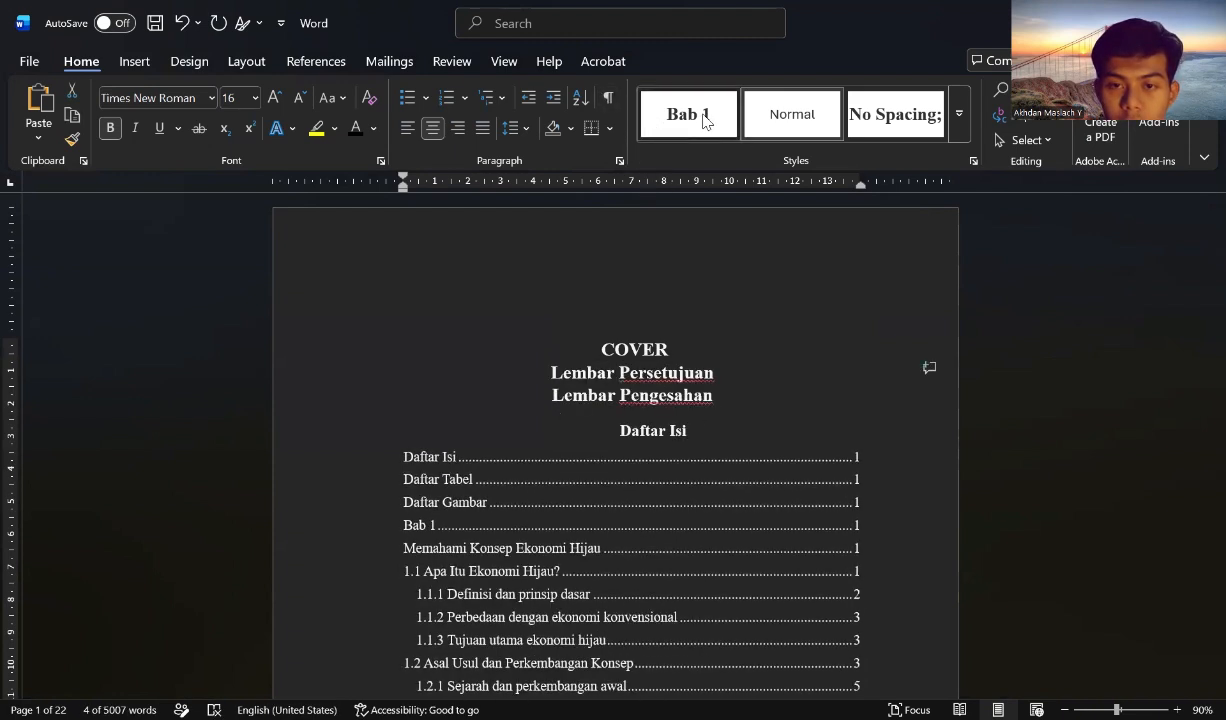
pyautogui.click(740, 400)
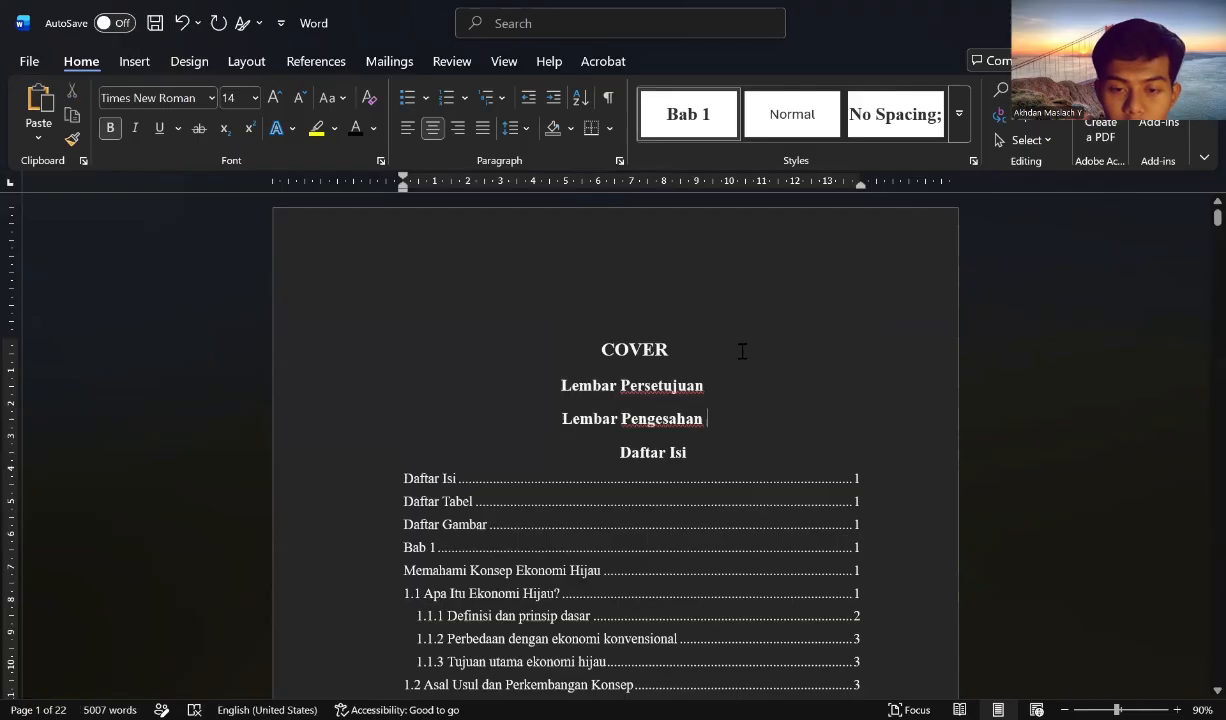
# Insert a next-page section break after the COVER line so the approval heading starts on its own page.
pyautogui.click(742, 350)
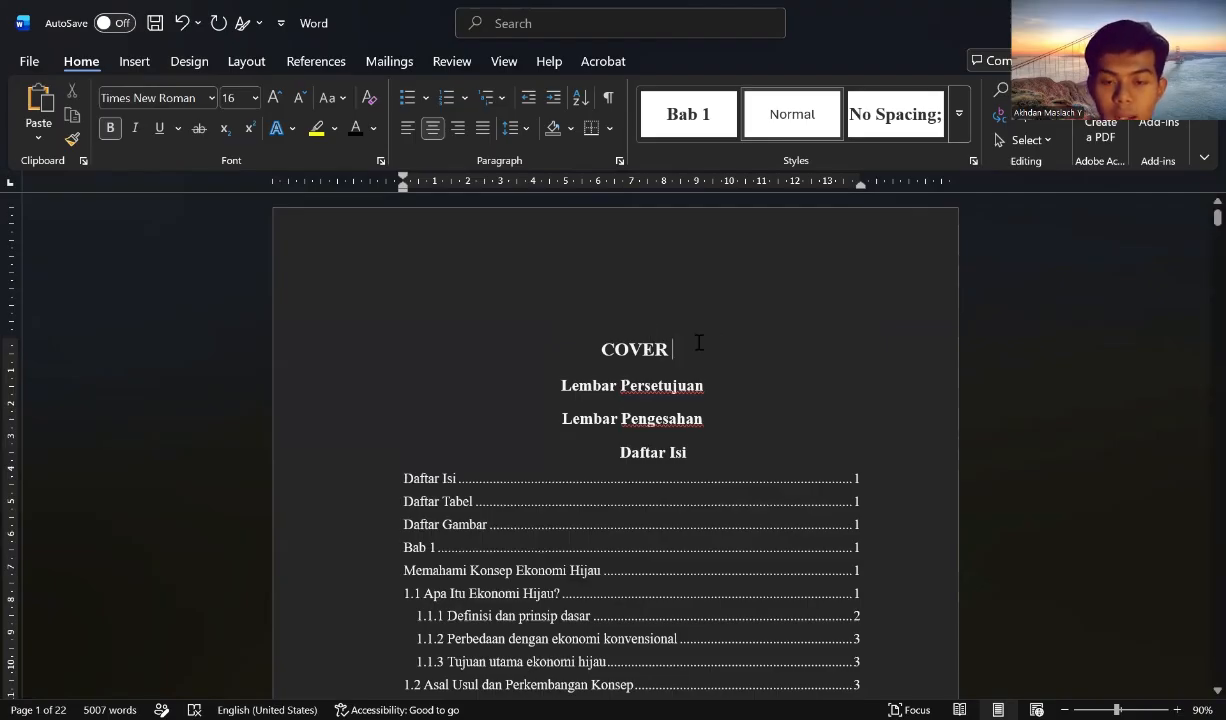
pyautogui.click(246, 61)
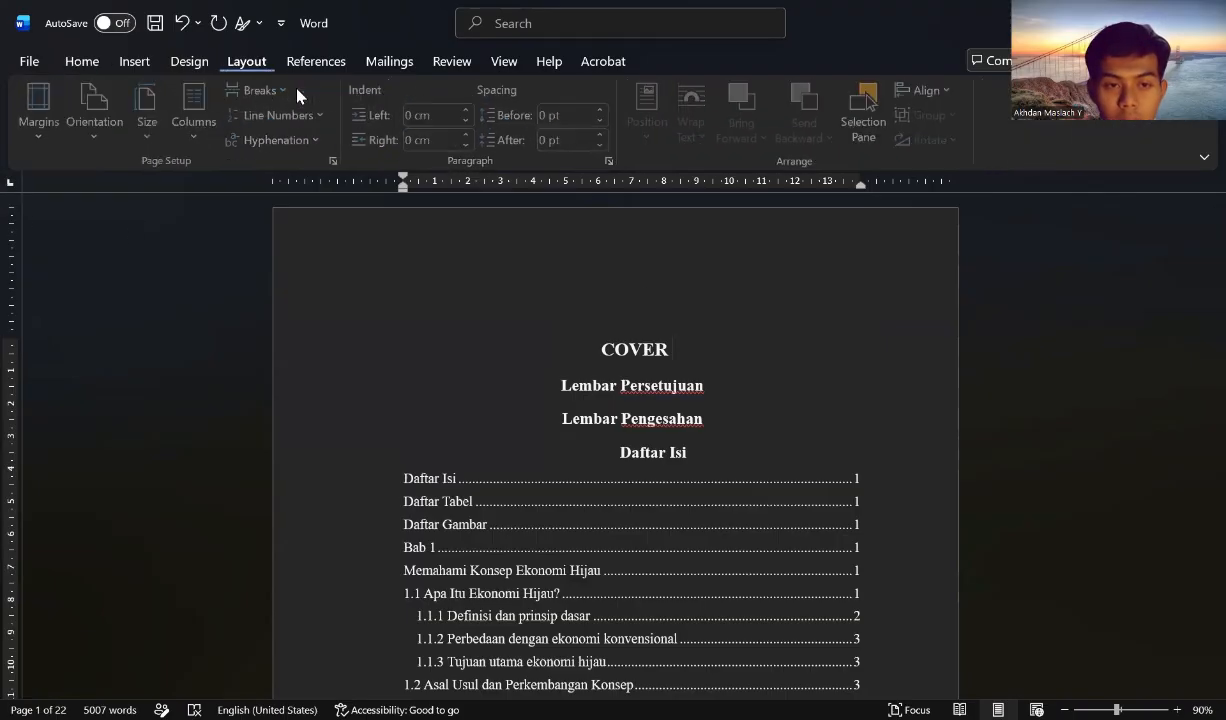
pyautogui.click(264, 91)
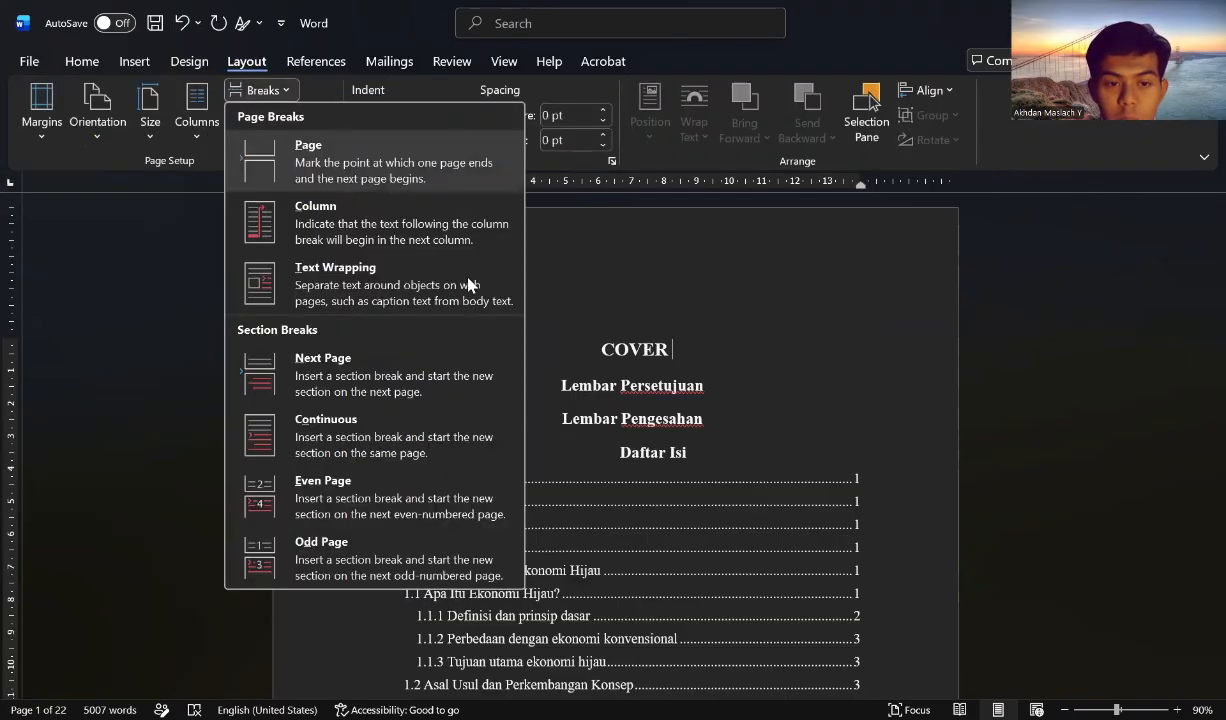
pyautogui.click(383, 389)
# Insert next-page section breaks after the "Lembar Persetujuan" and "Lembar Pengesahan" headings to put each on its own page.
pyautogui.scroll(-5, 703, 386)
pyautogui.scroll(-1, 709, 388)
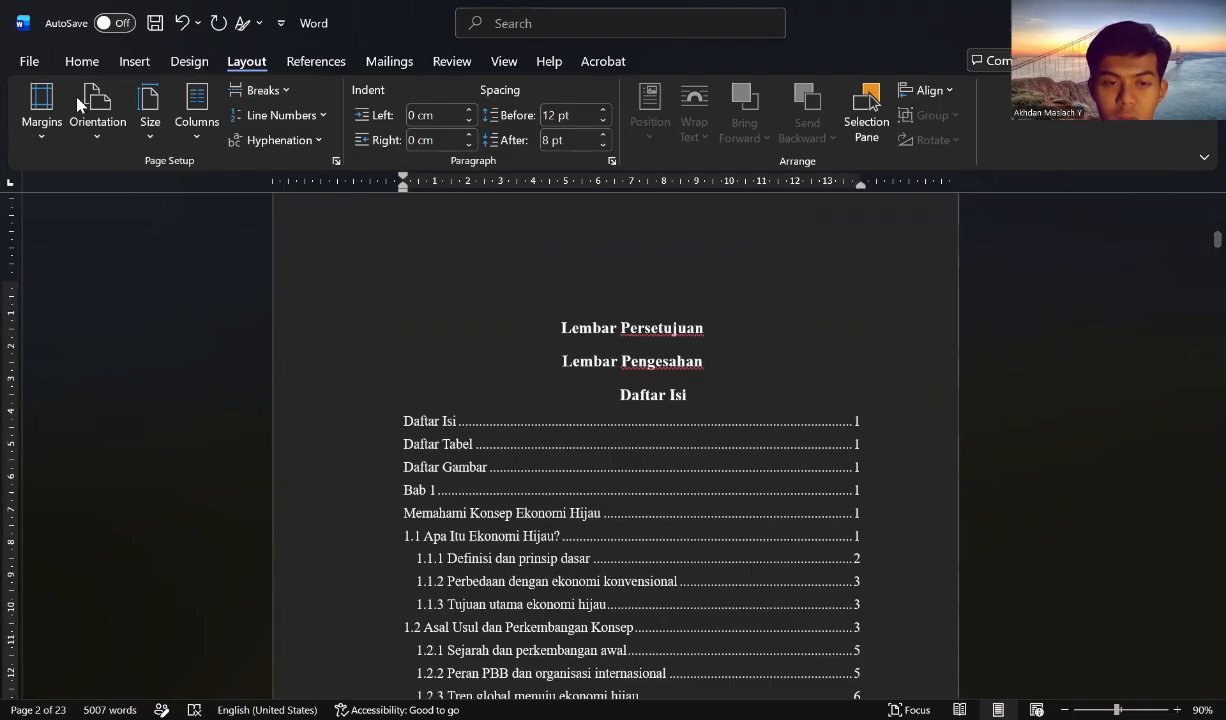
pyautogui.click(262, 90)
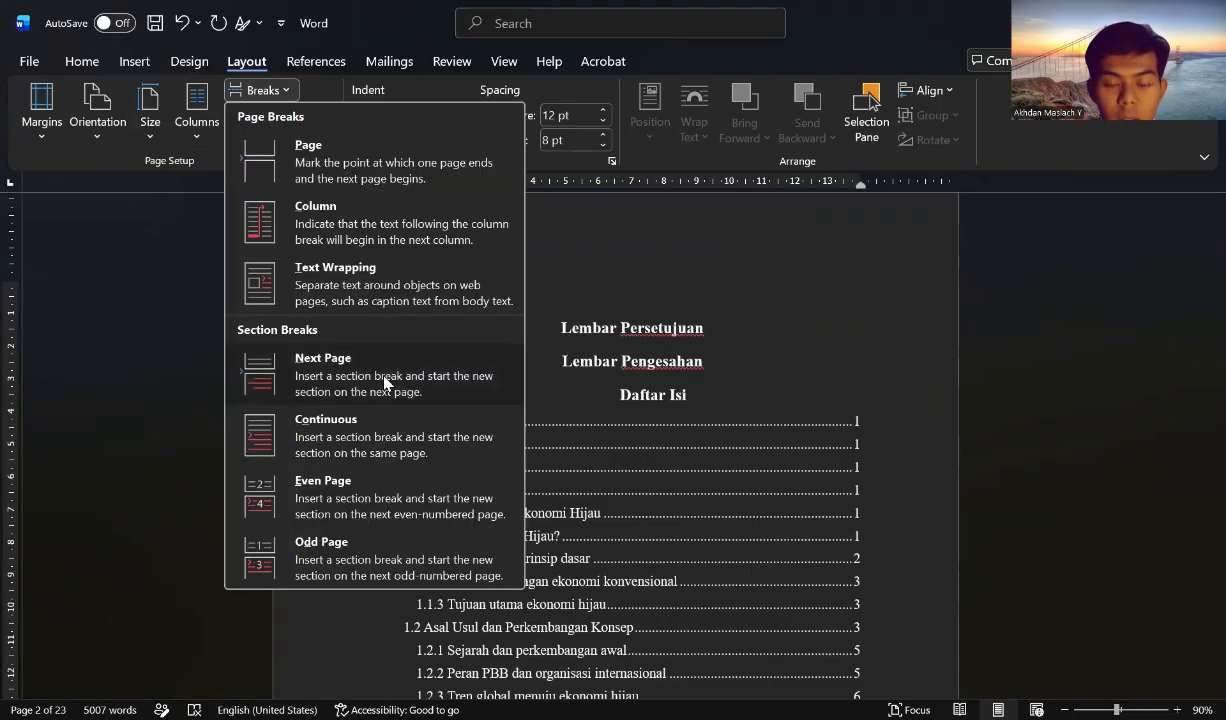
pyautogui.click(385, 382)
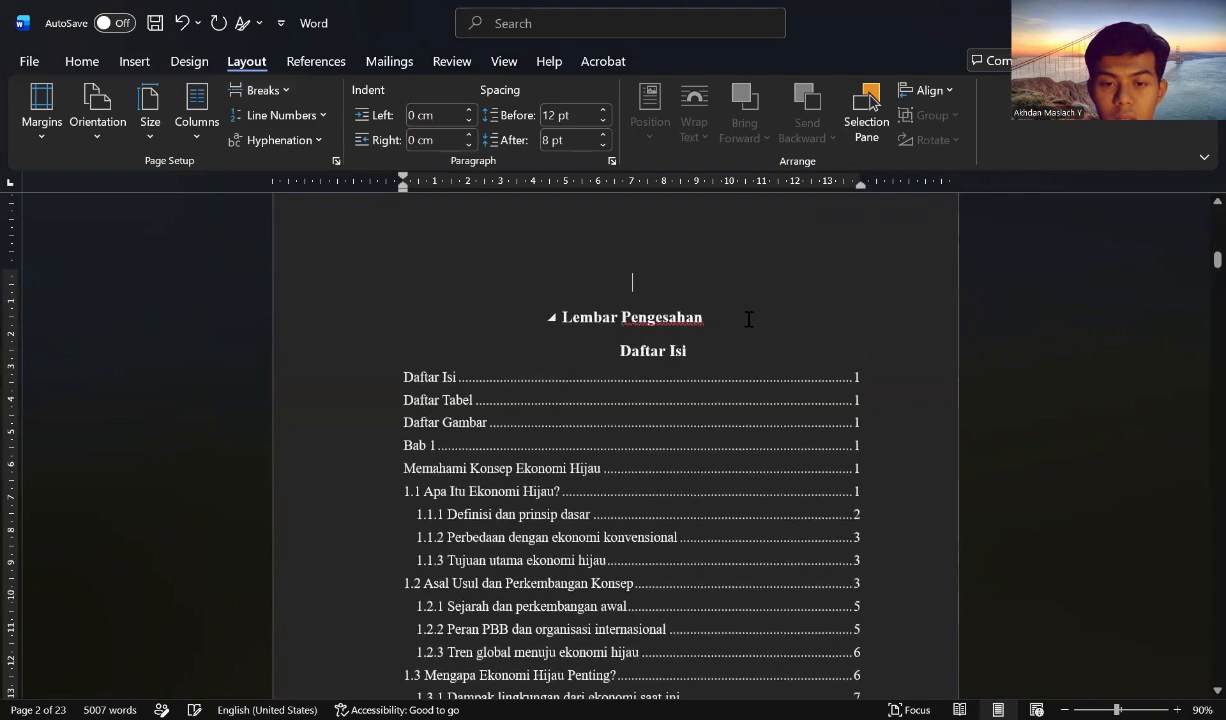
pyautogui.click(283, 95)
pyautogui.click(341, 357)
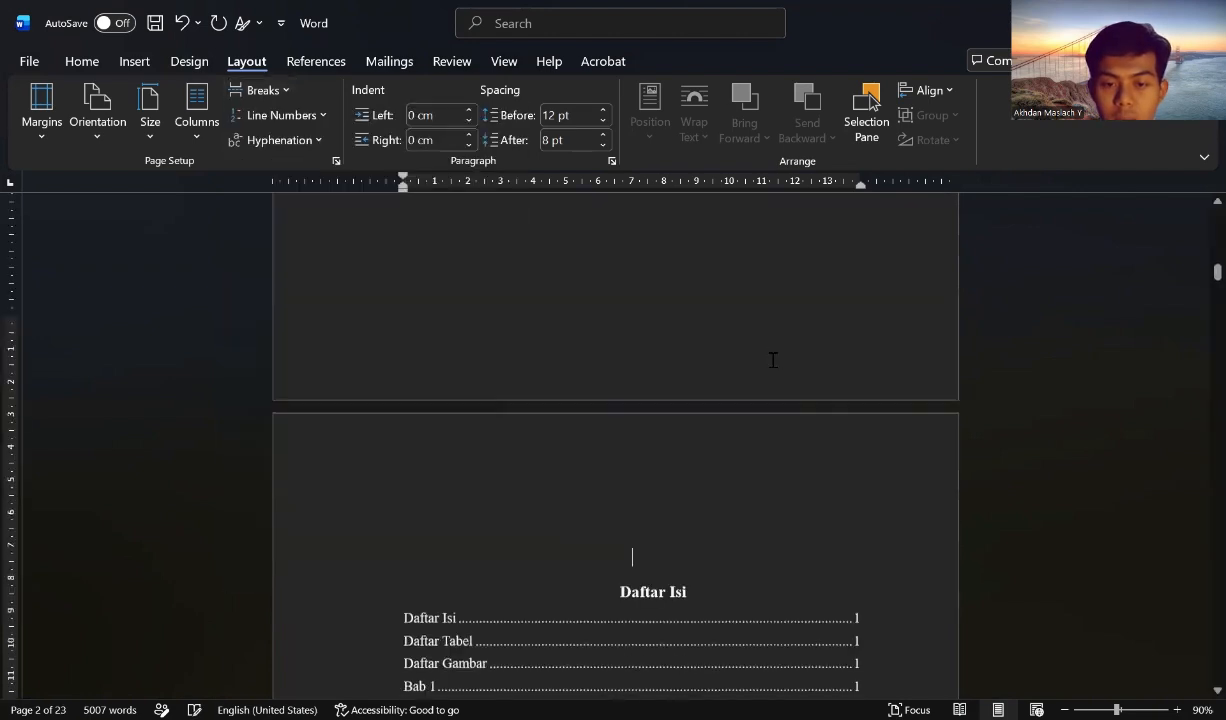
# Reset the empty line above the Daftar Isi heading to plain Normal style text.
pyautogui.scroll(-3, 635, 272)
pyautogui.scroll(3, 635, 272)
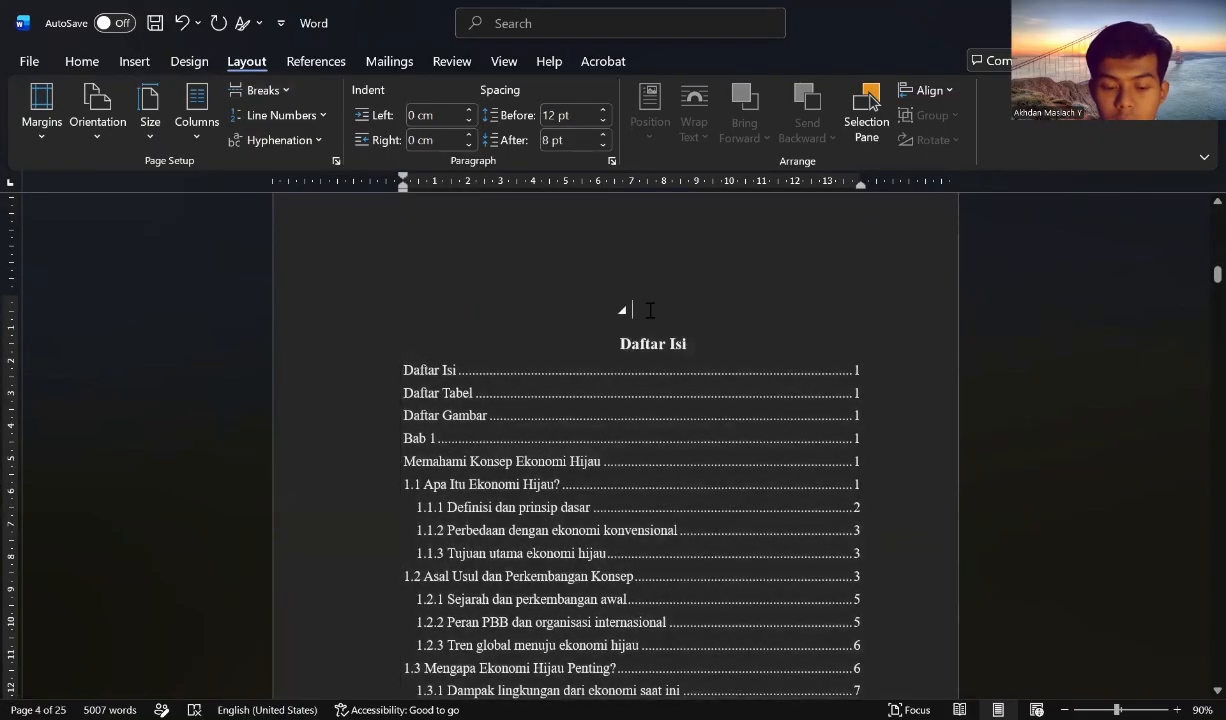
pyautogui.write('g')
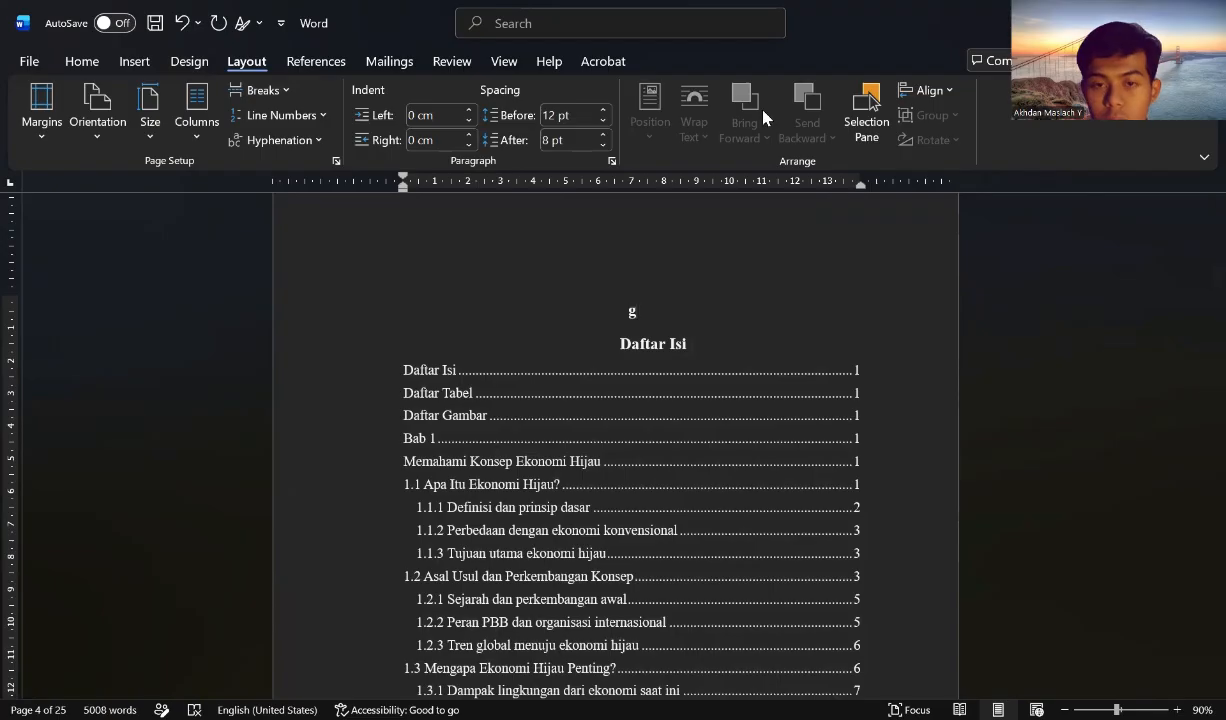
pyautogui.click(88, 64)
pyautogui.press('BackSpace')
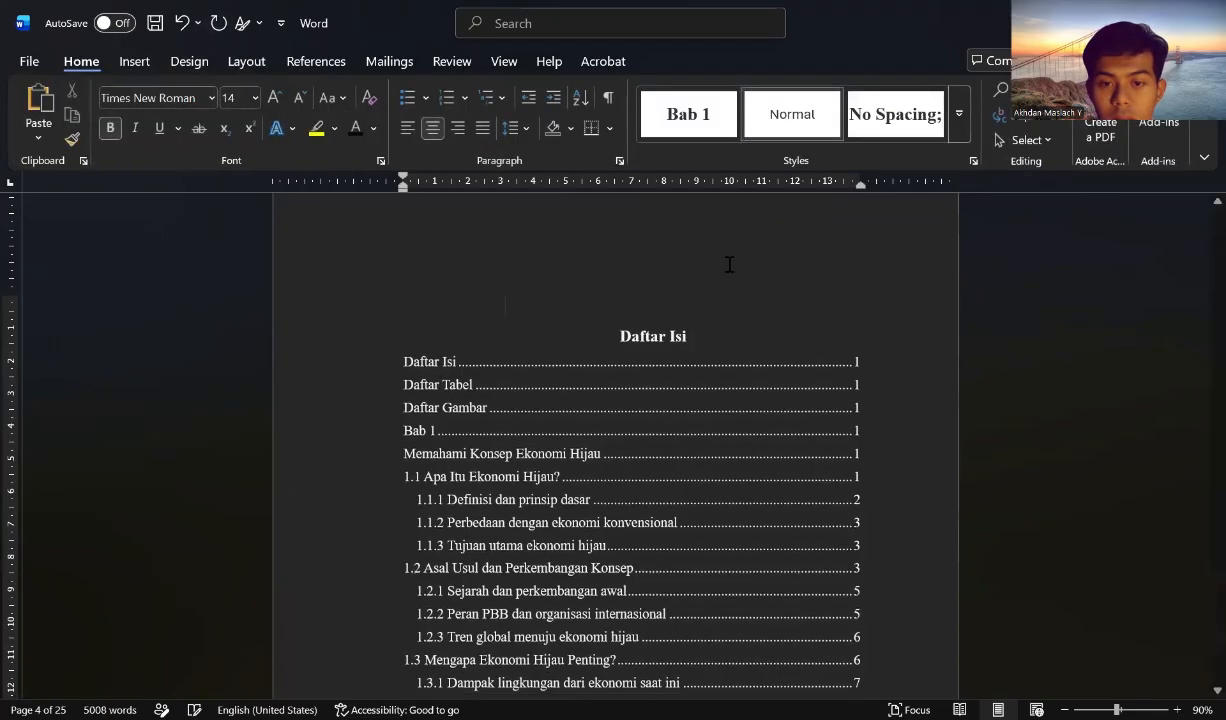
pyautogui.click(730, 265)
pyautogui.write('g')
pyautogui.press('BackSpace')
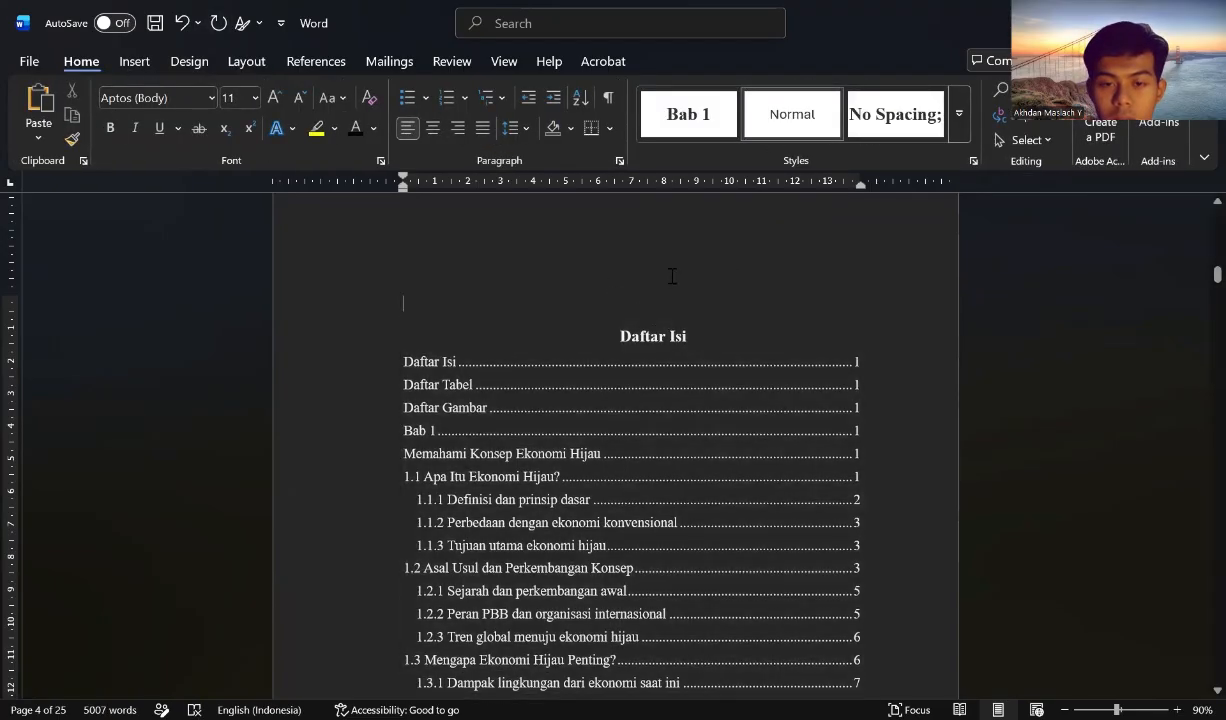
# Insert a next-page section break before the Daftar Tabel heading below the table of contents.
pyautogui.scroll(-20, 672, 276)
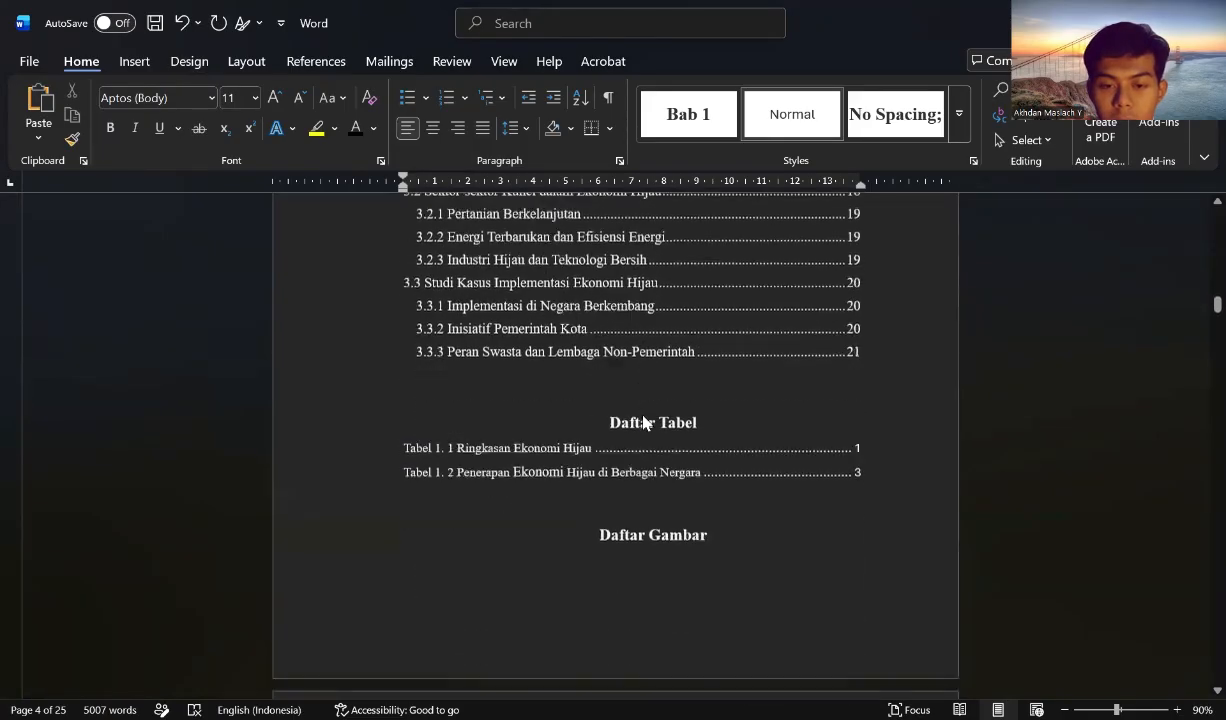
pyautogui.scroll(-1, 643, 422)
pyautogui.scroll(1, 643, 400)
pyautogui.click(690, 382)
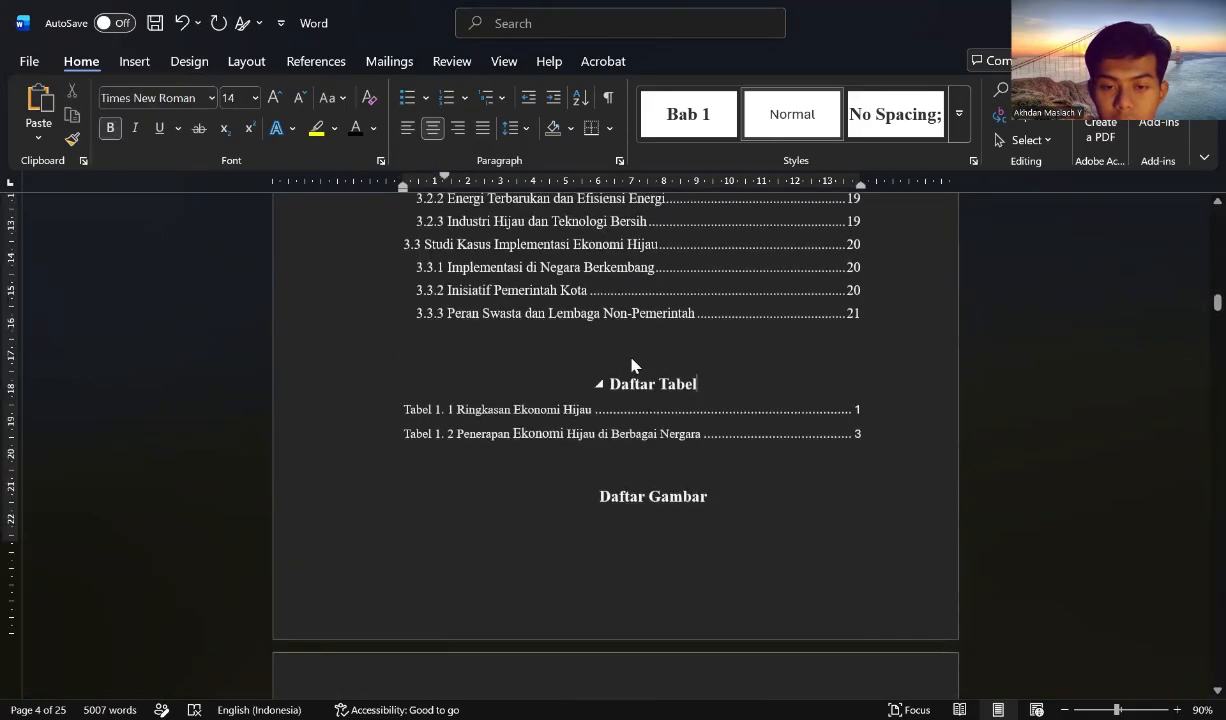
pyautogui.doubleClick(636, 353)
pyautogui.click(726, 385)
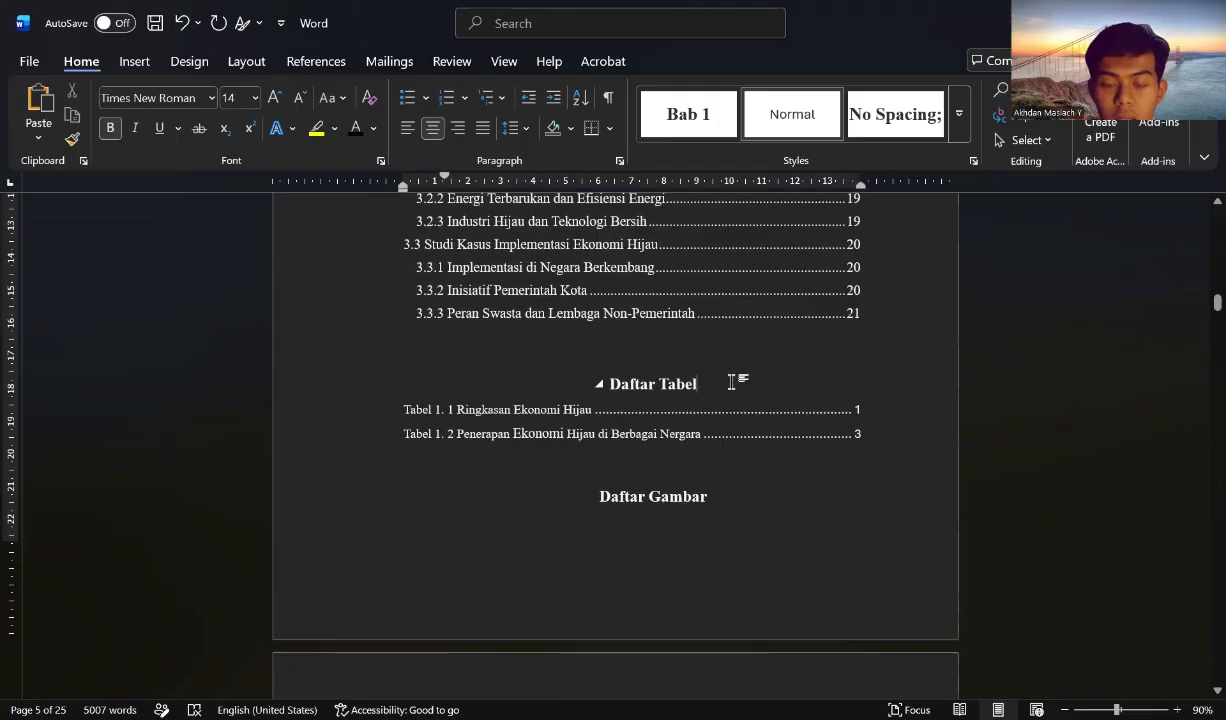
pyautogui.click(612, 386)
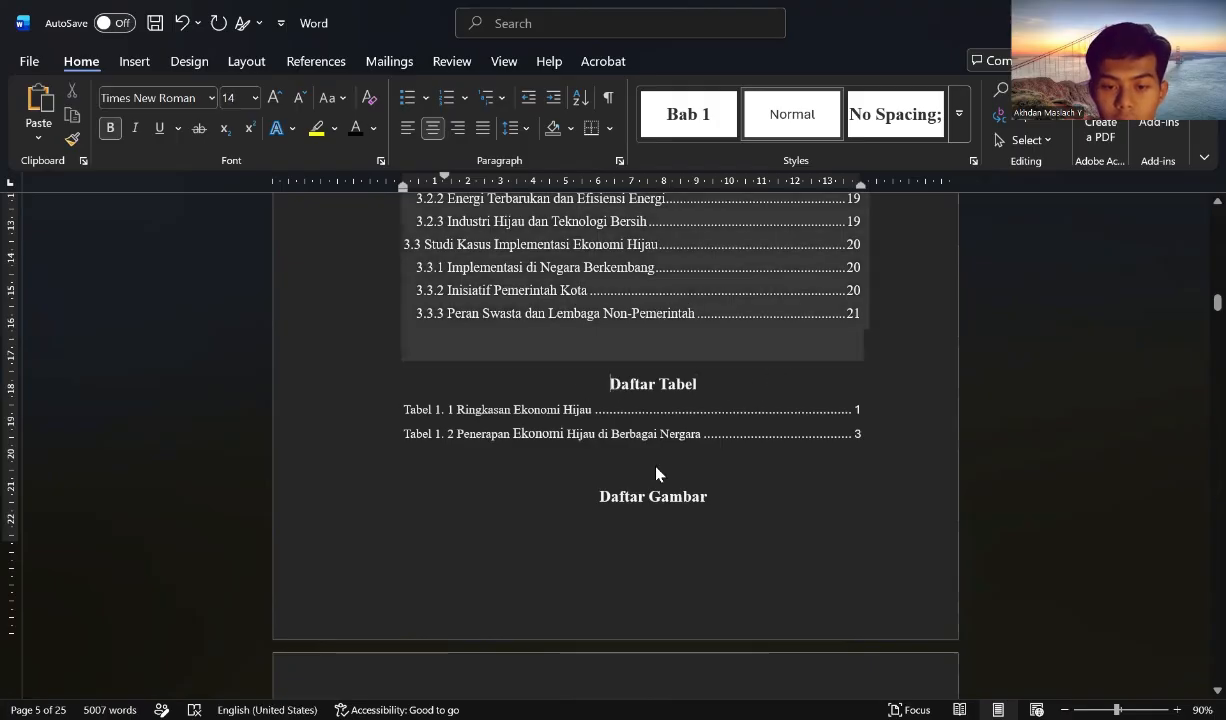
pyautogui.scroll(1, 106, 5)
pyautogui.click(246, 61)
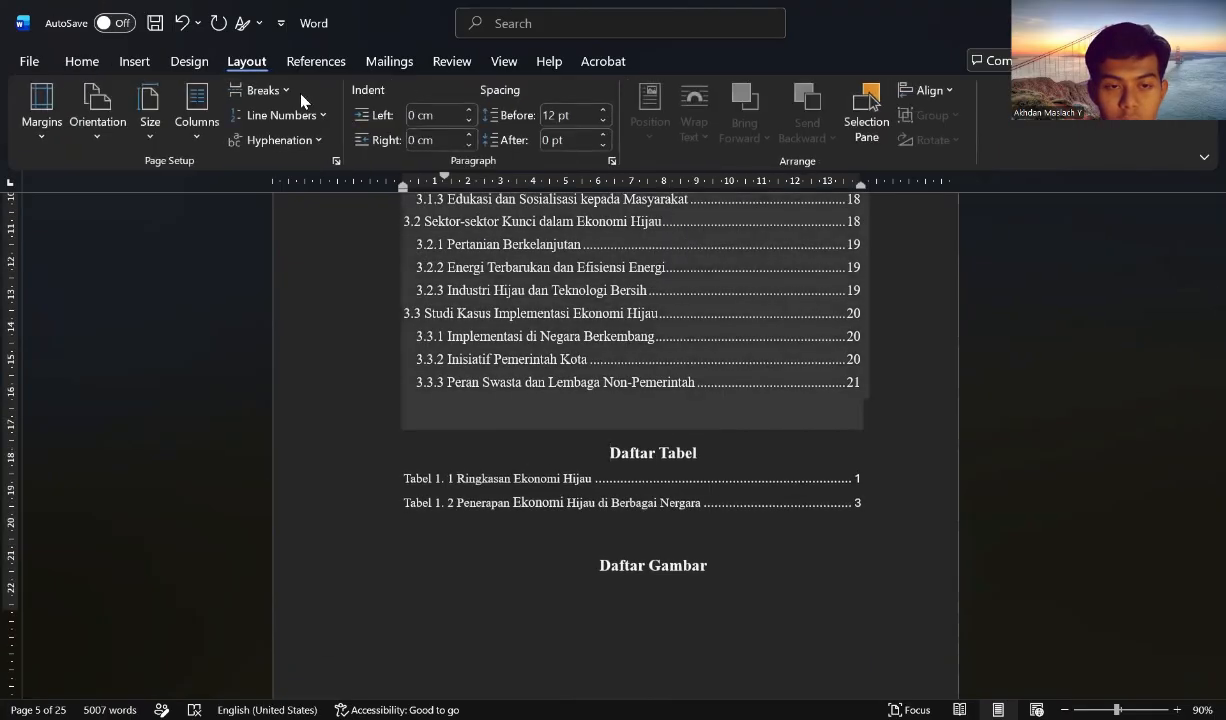
pyautogui.click(275, 89)
pyautogui.click(370, 380)
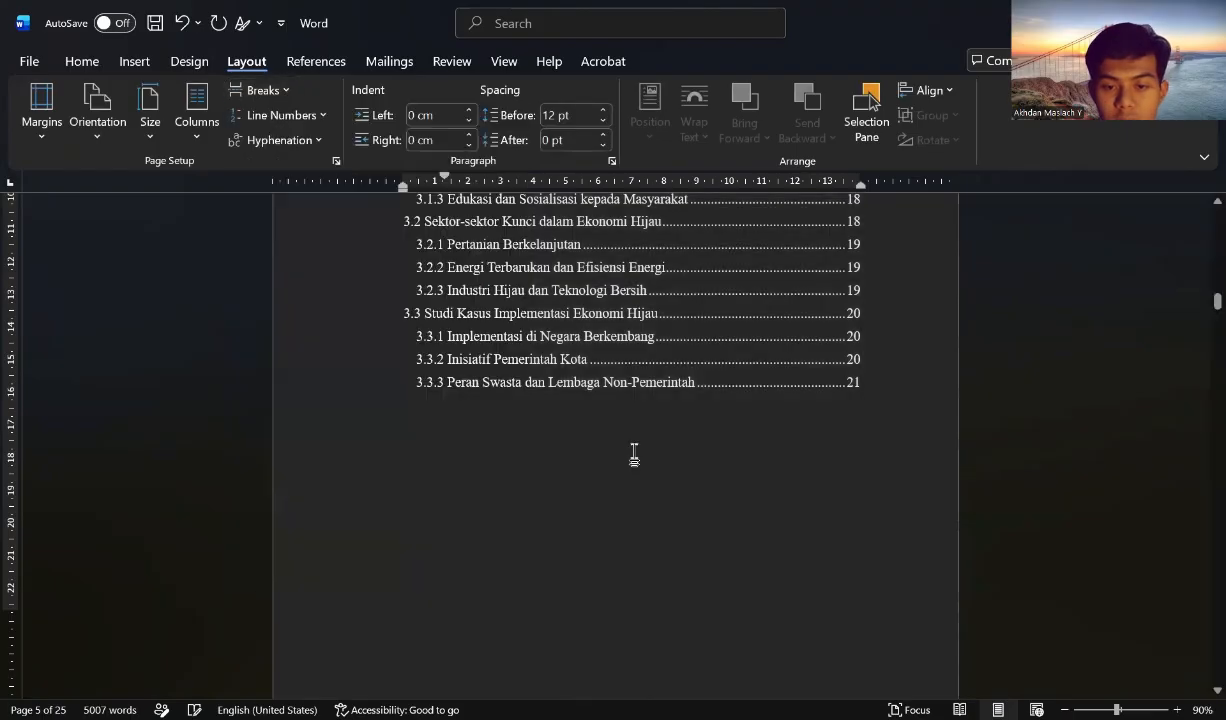
# Insert a next-page section break before the Daftar Gambar heading to separate it from the list of tables.
pyautogui.scroll(-6, 640, 460)
pyautogui.click(600, 381)
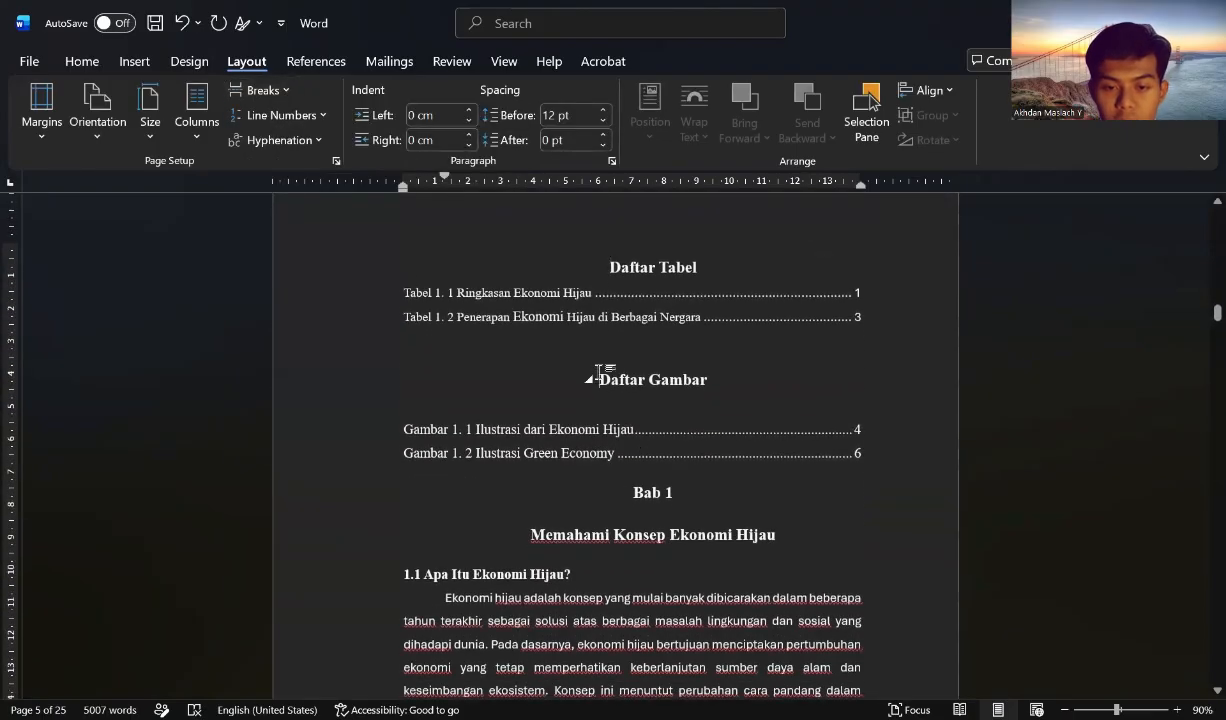
pyautogui.click(263, 90)
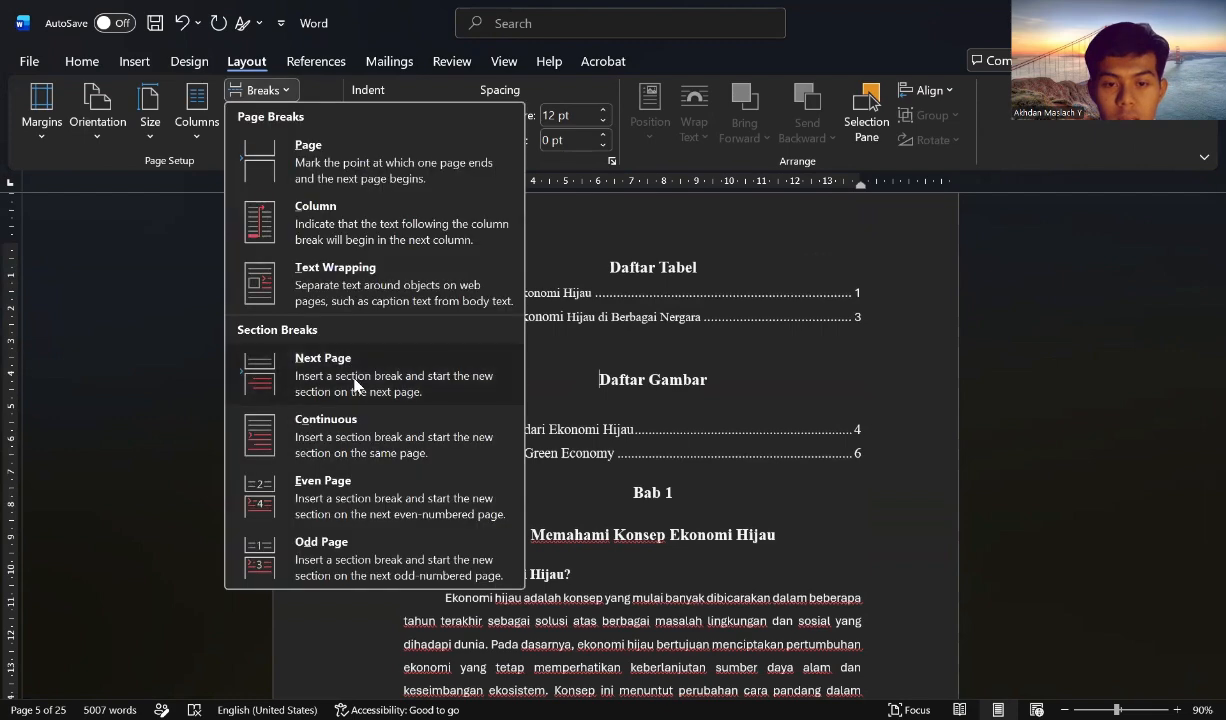
pyautogui.click(350, 391)
# Insert a next-page section break before the Bab 1 heading to separate the chapter from the list of figures.
pyautogui.scroll(-6, 799, 410)
pyautogui.scroll(-1, 731, 420)
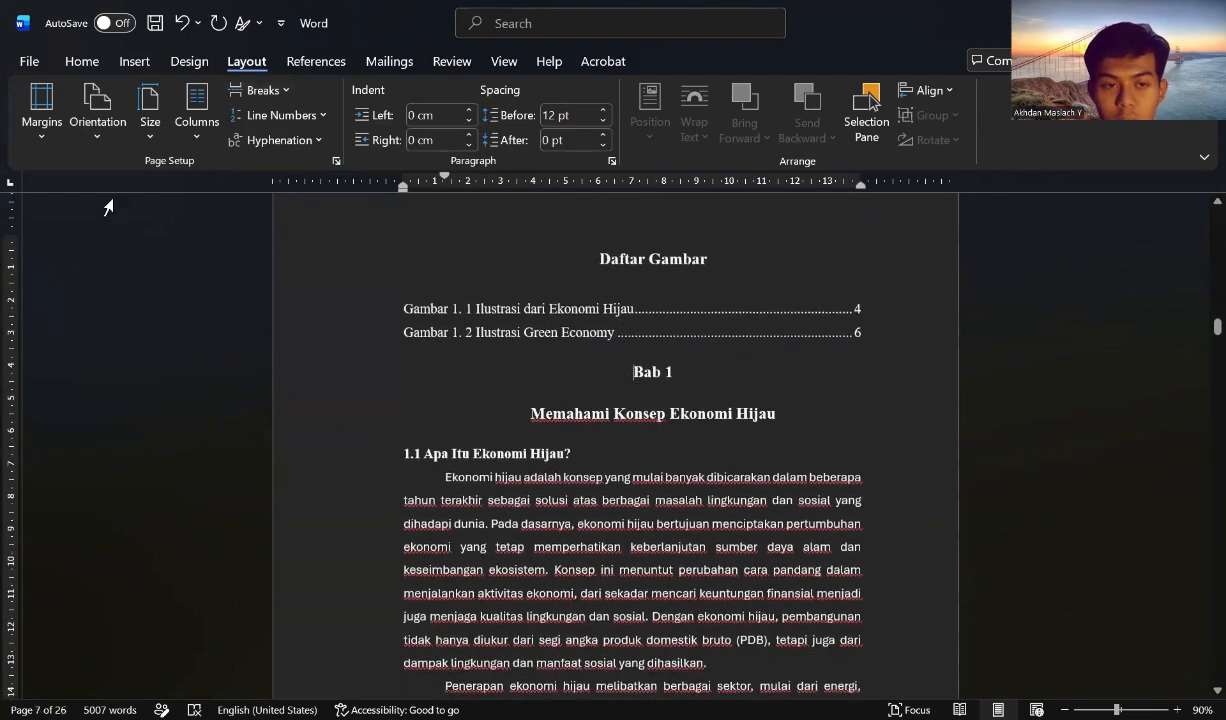
pyautogui.click(263, 90)
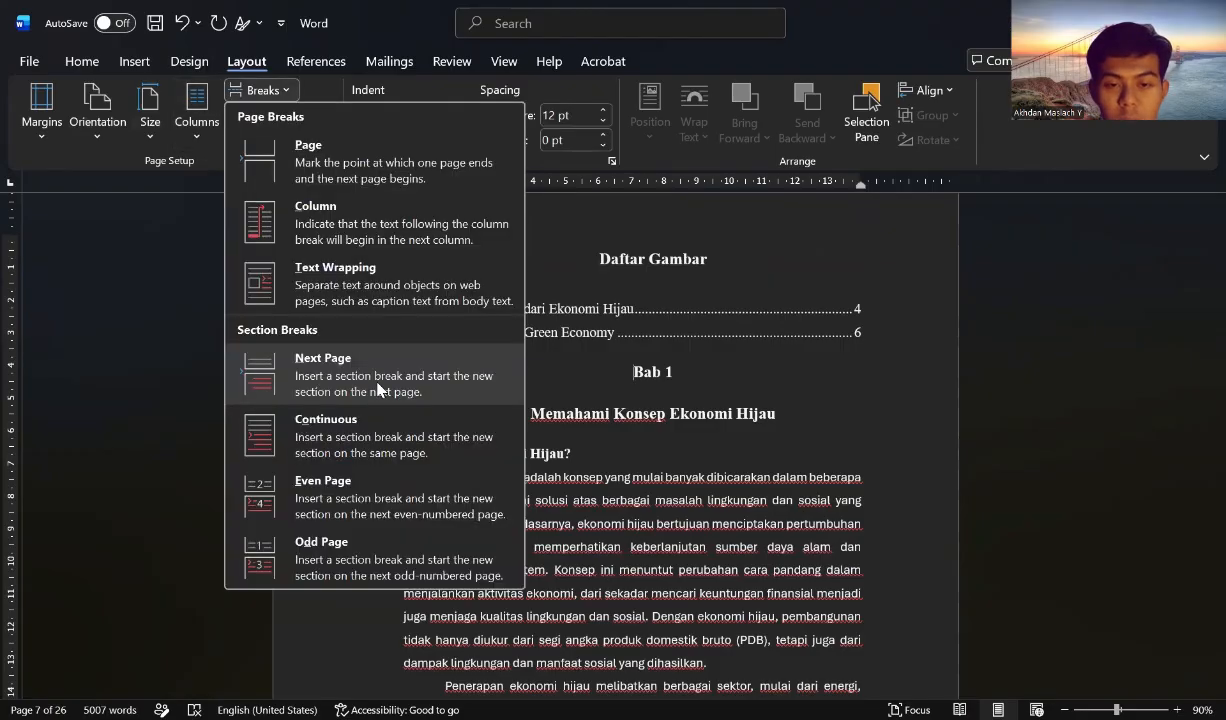
pyautogui.click(377, 388)
# Insert a next-page section break before the Bab 2 heading, following section 1.4.3.
pyautogui.scroll(-10, 723, 533)
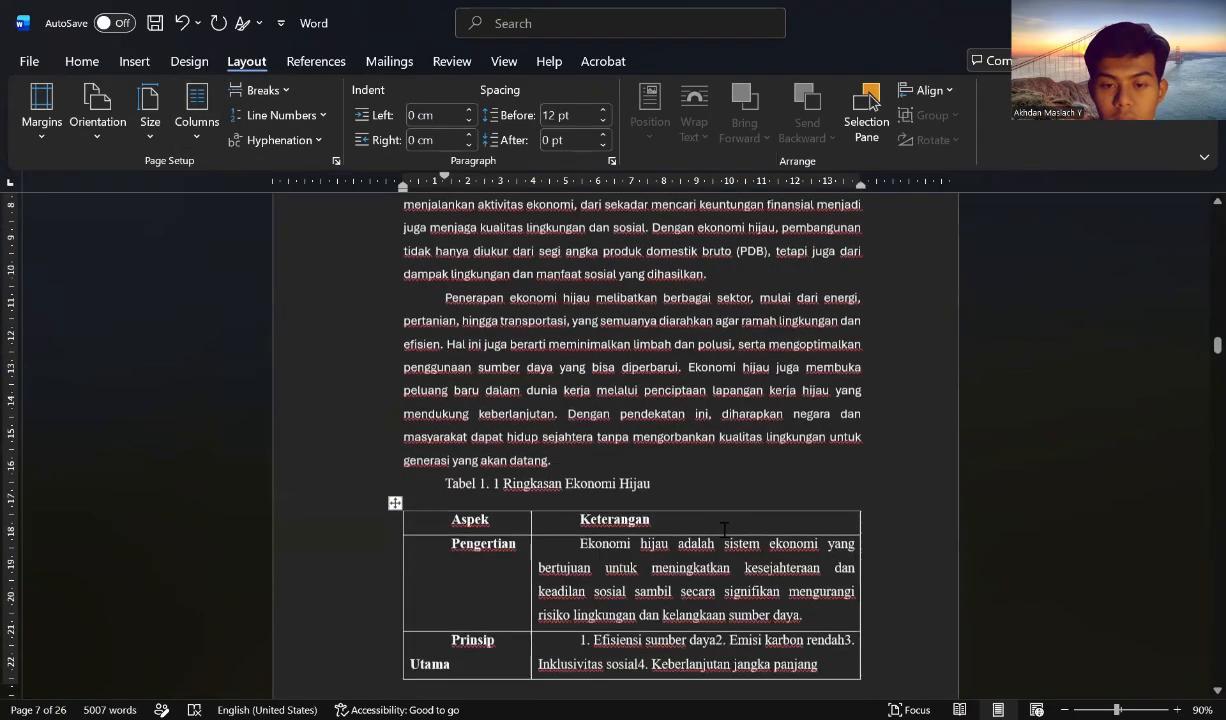
pyautogui.scroll(-15, 724, 530)
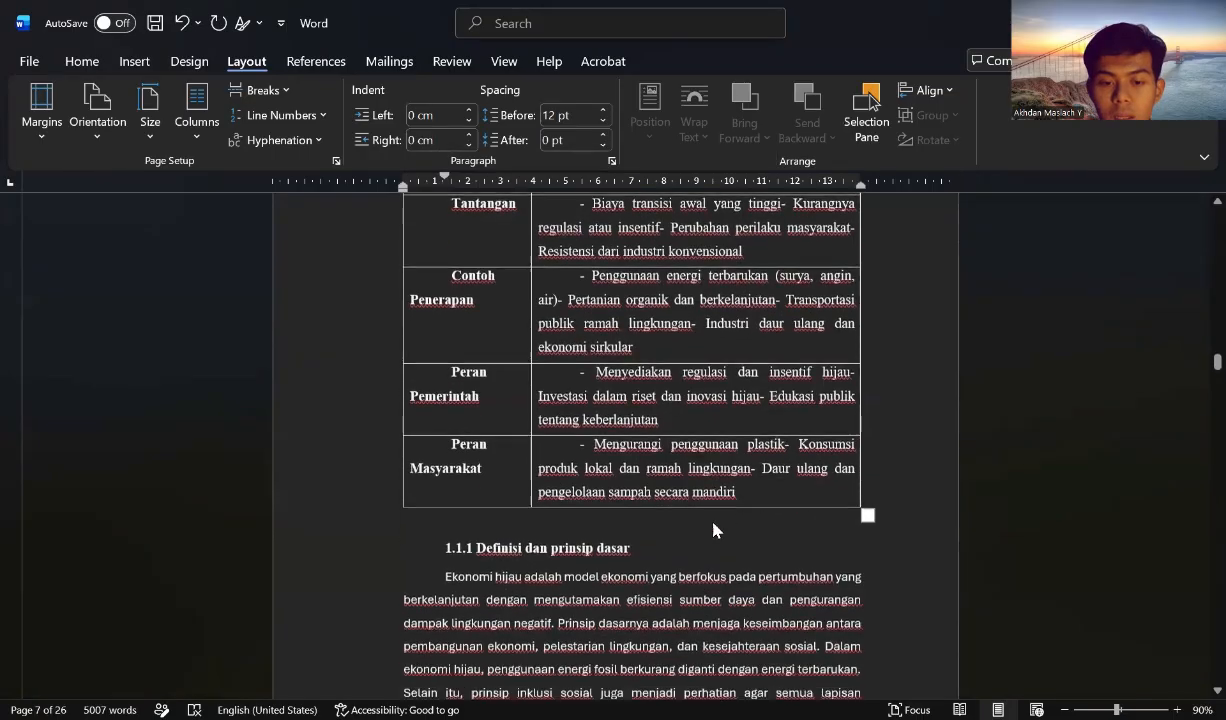
pyautogui.scroll(-20, 713, 530)
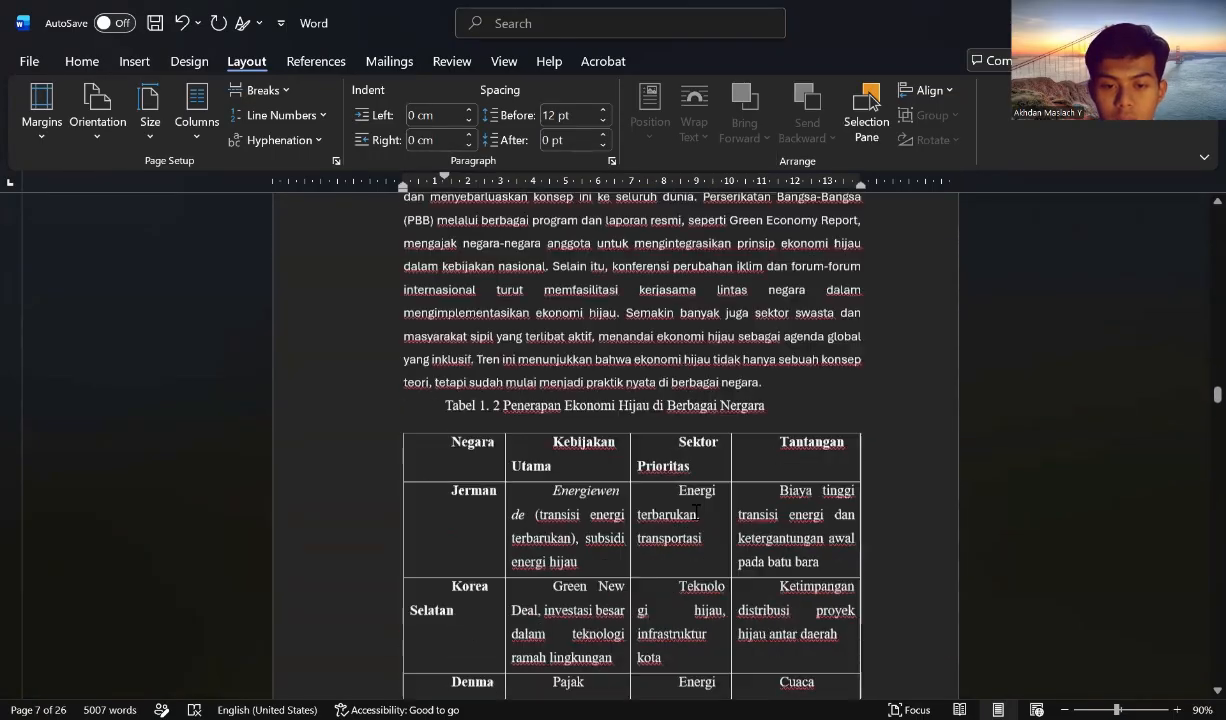
pyautogui.scroll(-20, 697, 515)
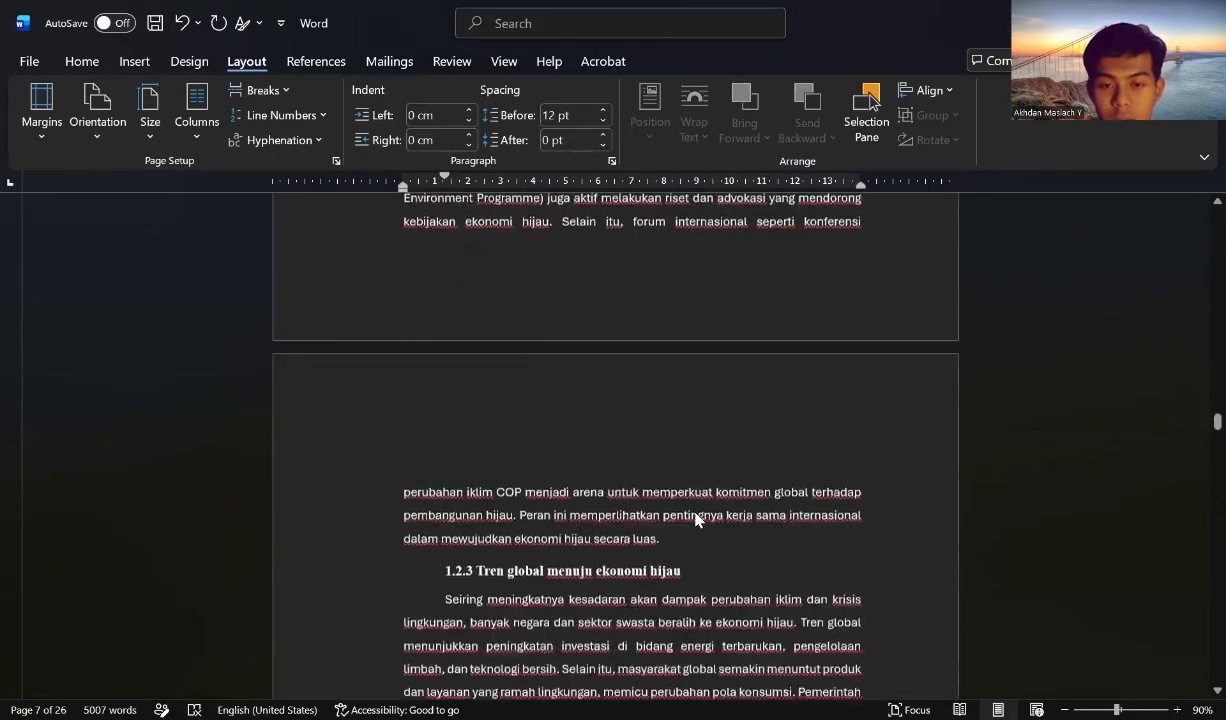
pyautogui.scroll(-20, 697, 519)
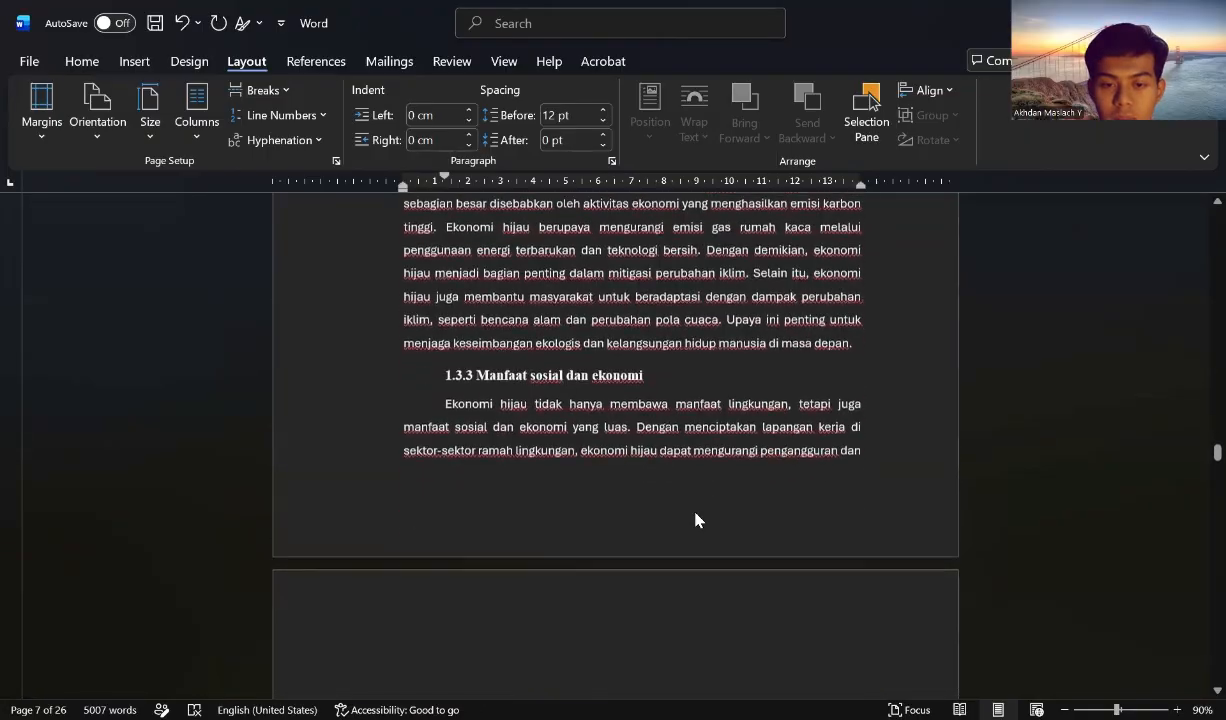
pyautogui.scroll(-20, 697, 519)
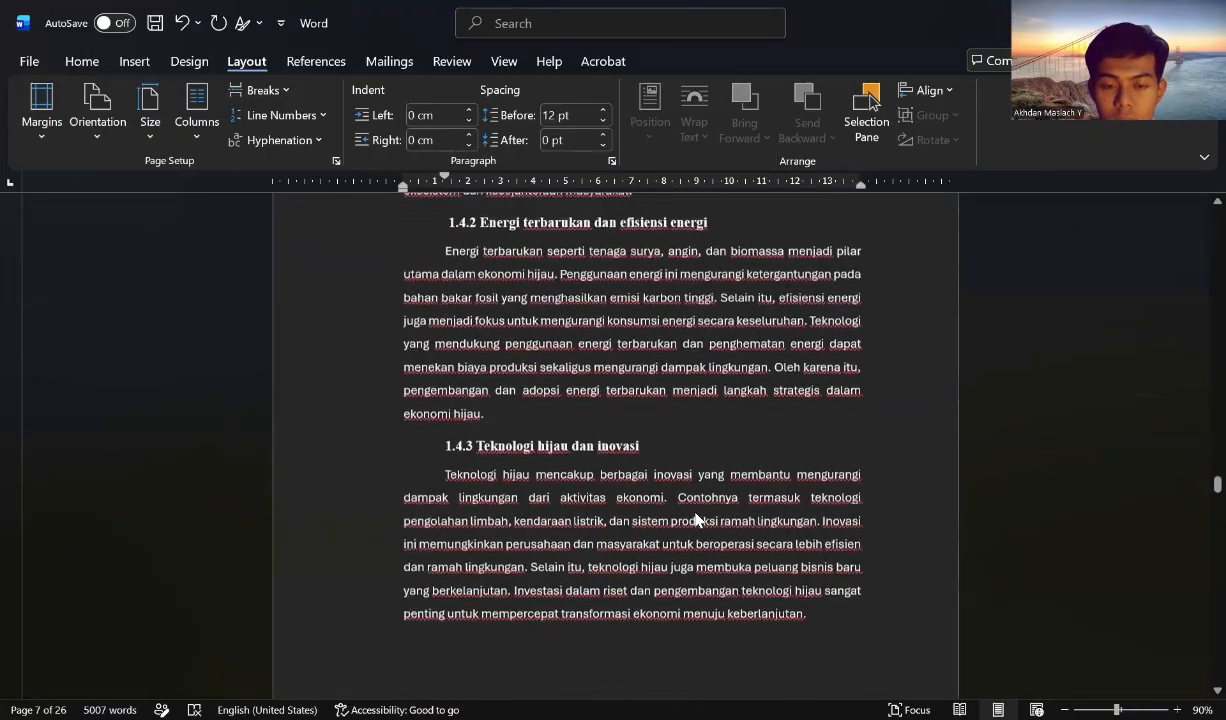
pyautogui.scroll(-10, 697, 519)
pyautogui.scroll(6, 699, 495)
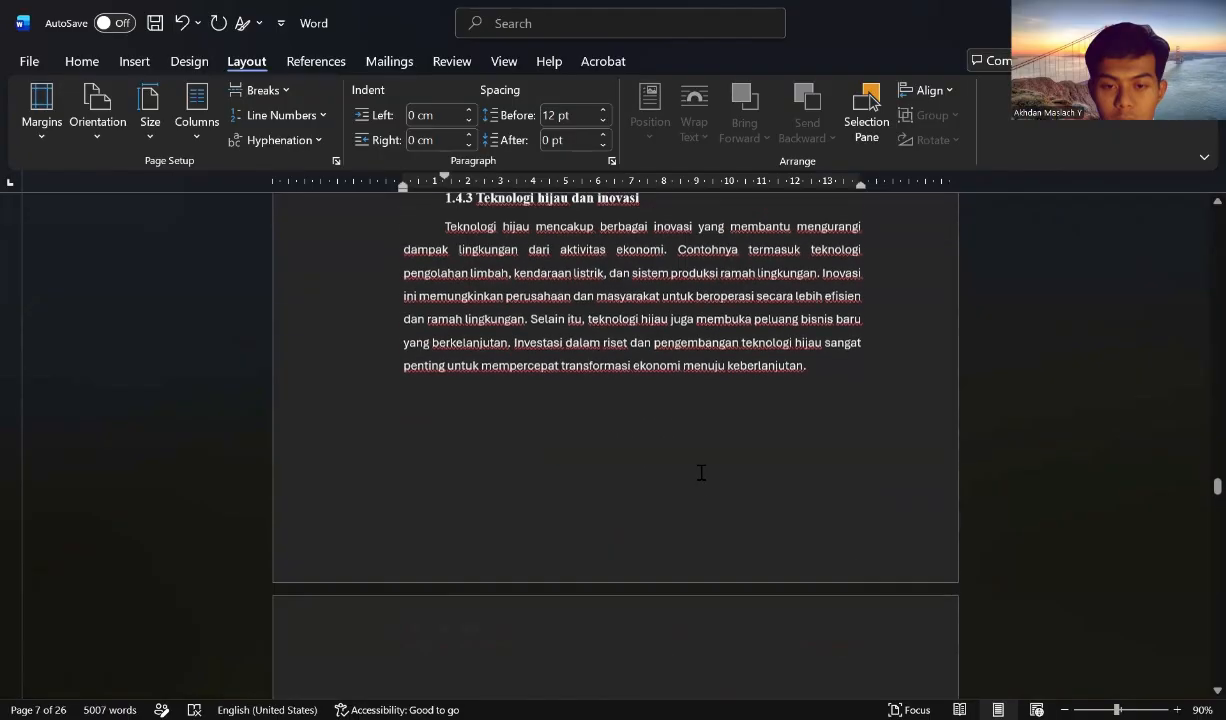
pyautogui.scroll(-12, 701, 472)
pyautogui.scroll(9, 693, 494)
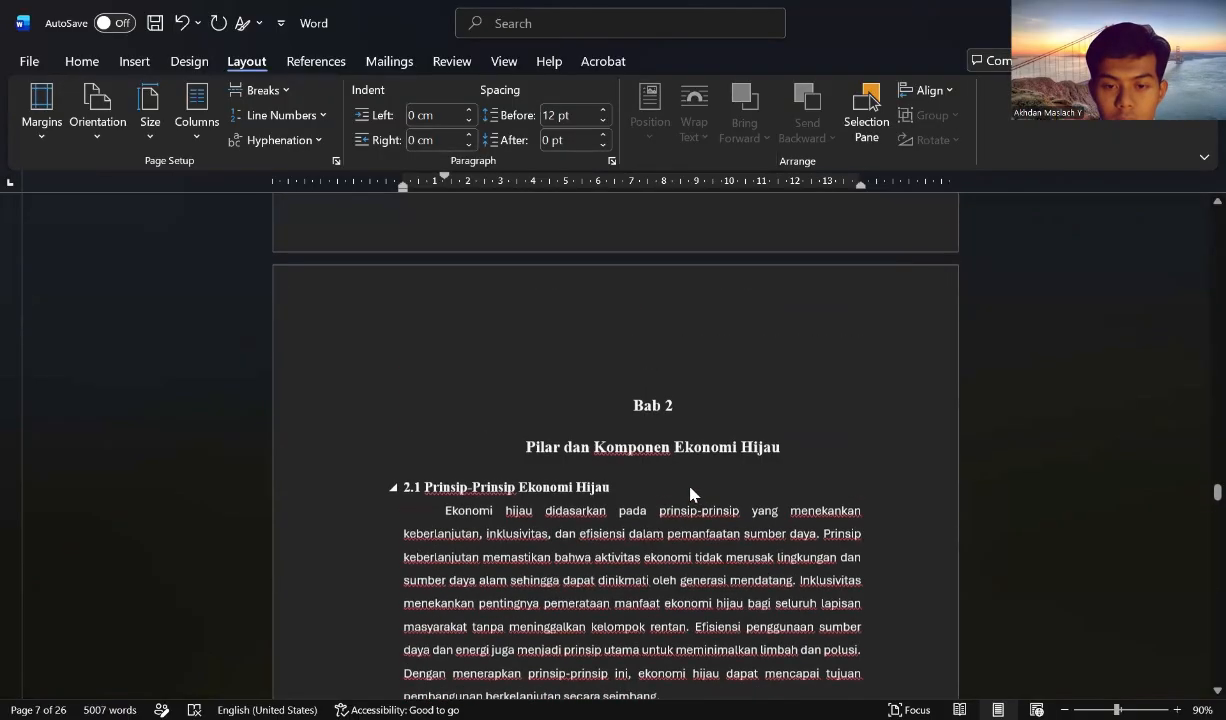
pyautogui.scroll(2, 690, 494)
pyautogui.click(634, 503)
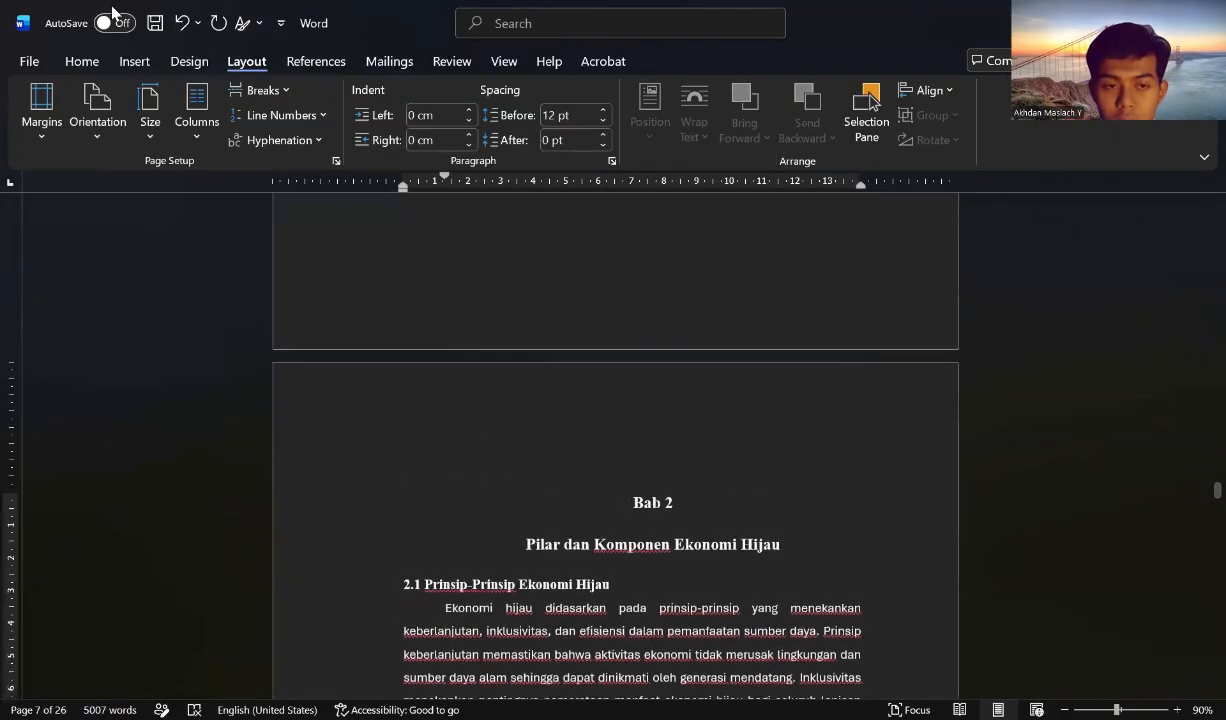
pyautogui.click(258, 92)
pyautogui.click(335, 372)
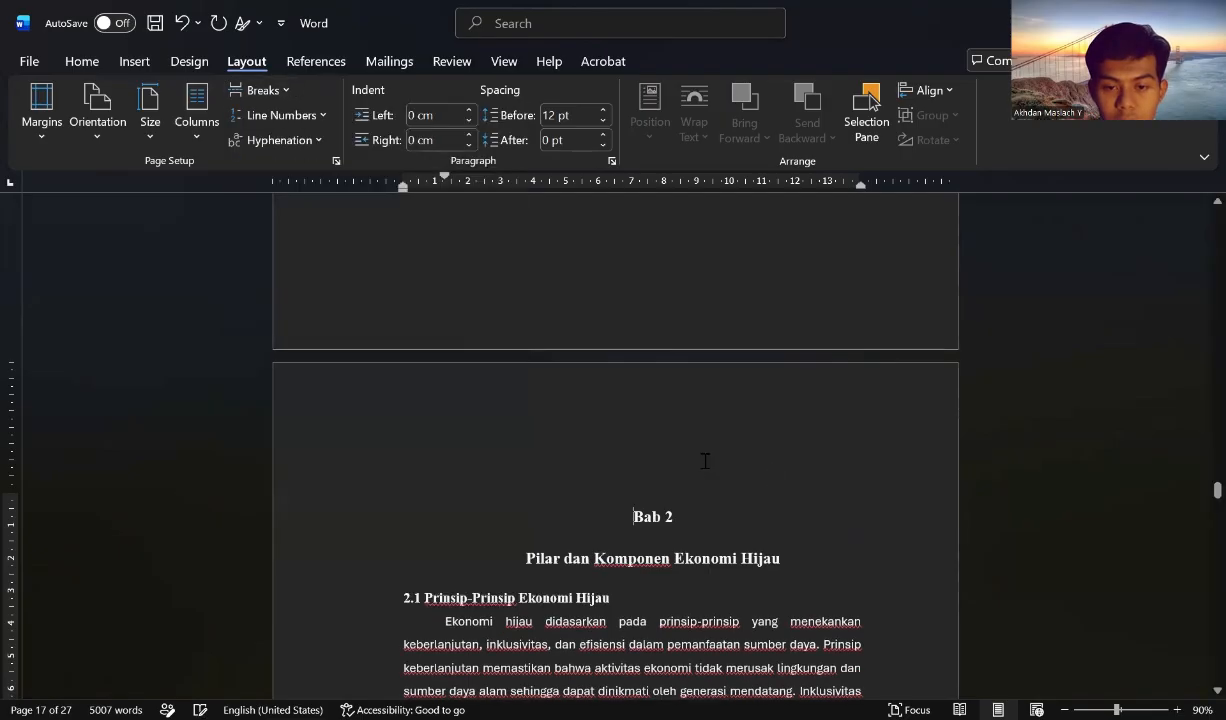
# Insert a next-page section break before the Bab 3 heading to separate it from the end of chapter 2.
pyautogui.scroll(-15, 655, 440)
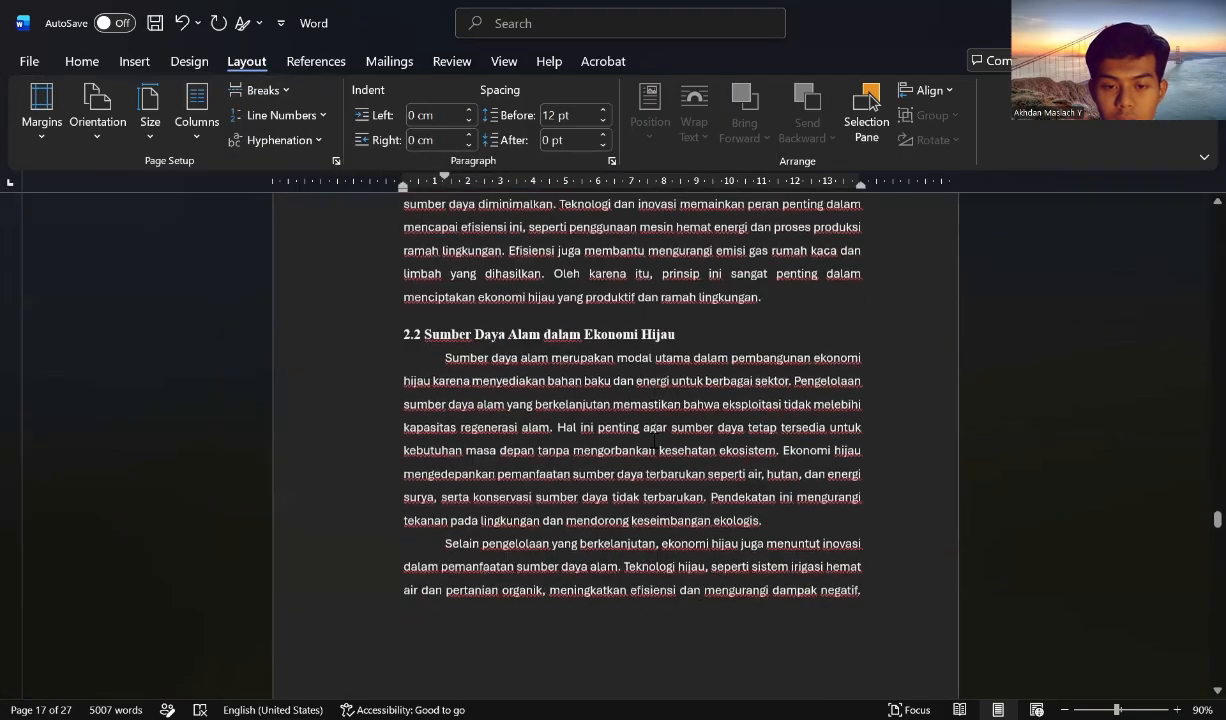
pyautogui.scroll(-20, 655, 442)
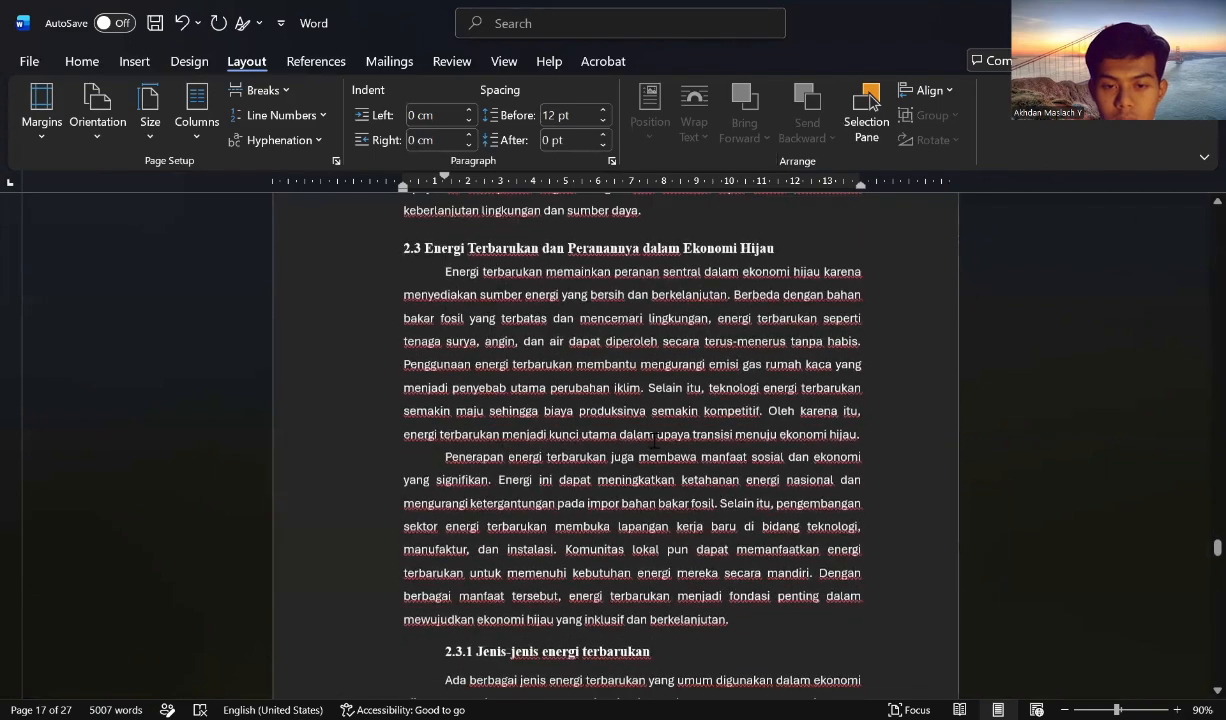
pyautogui.scroll(-20, 655, 437)
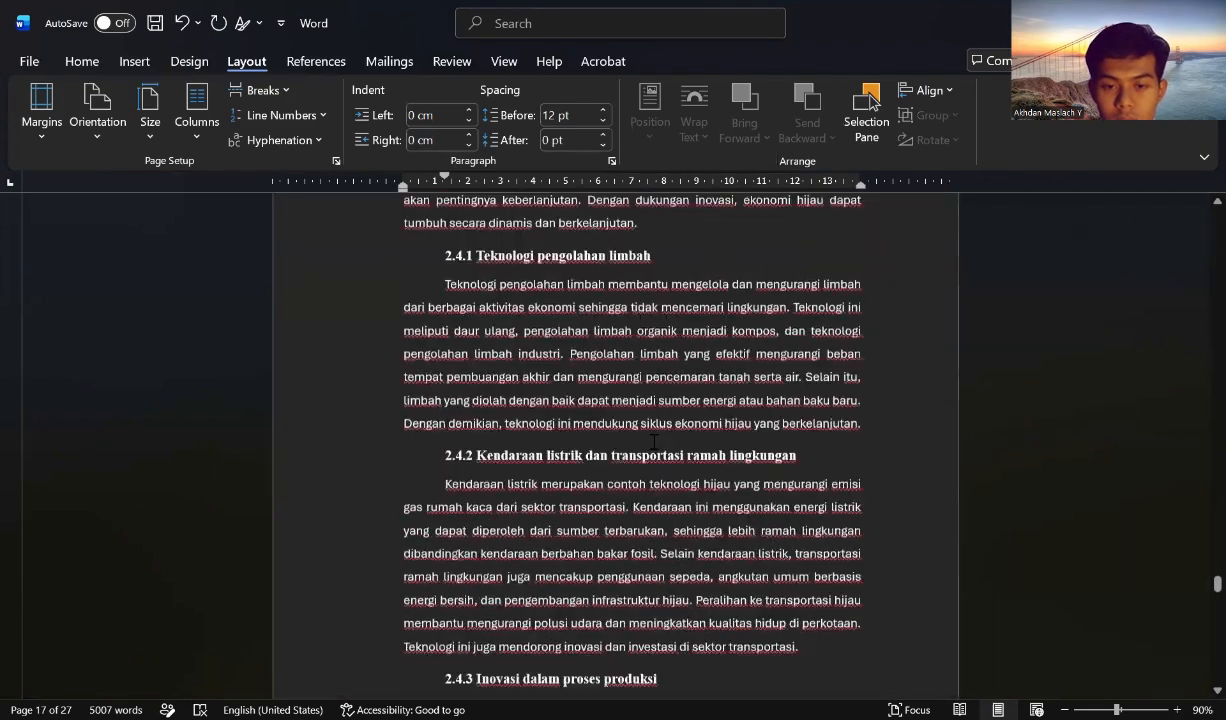
pyautogui.scroll(-10, 655, 440)
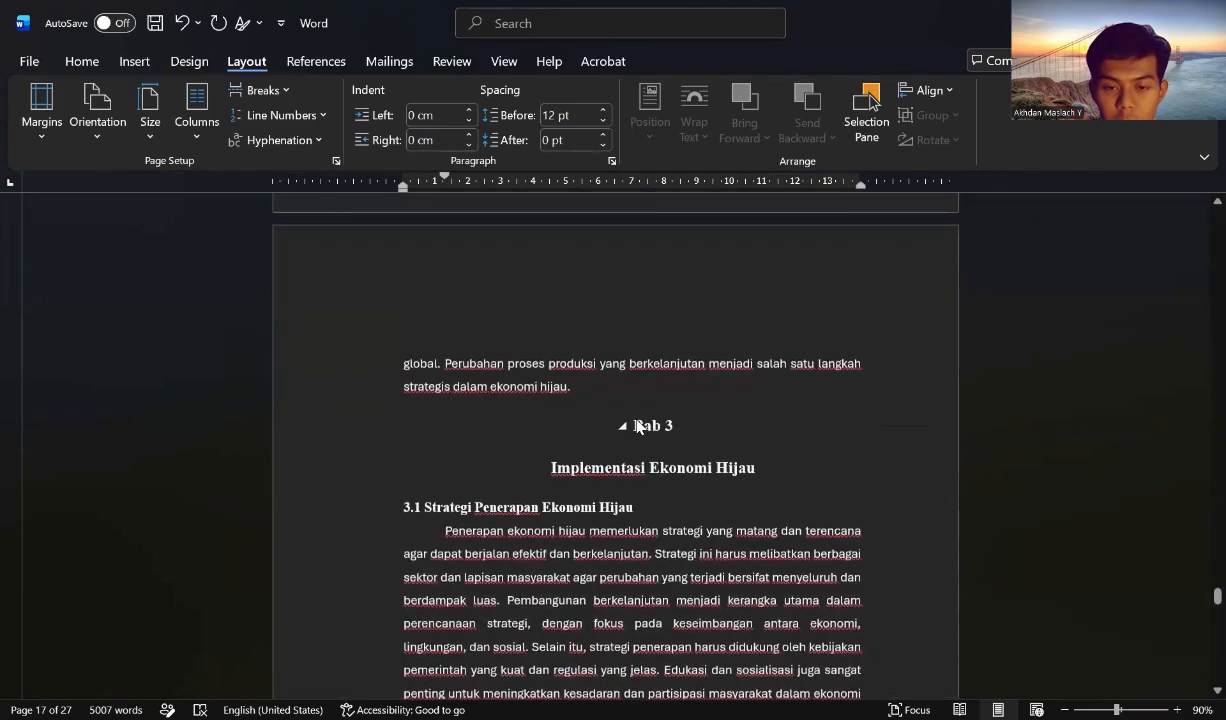
pyautogui.click(637, 426)
pyautogui.click(265, 89)
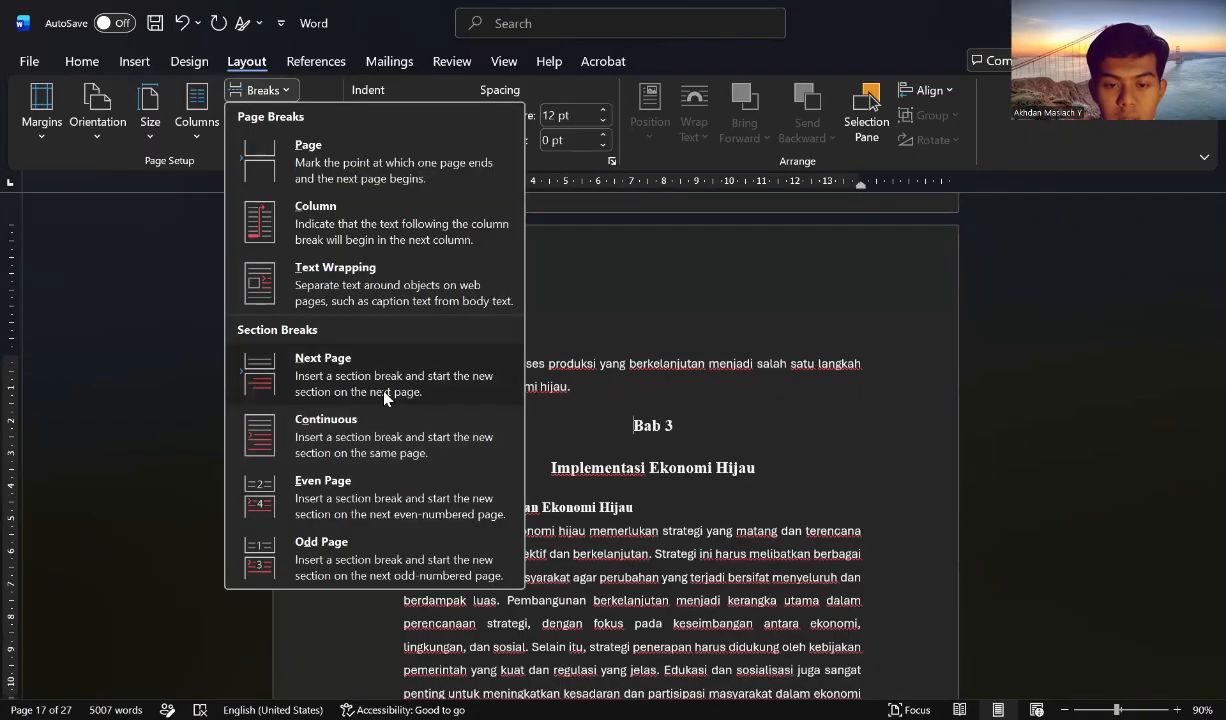
pyautogui.click(385, 398)
# Open the footer of the cover page for editing.
pyautogui.scroll(-15, 726, 410)
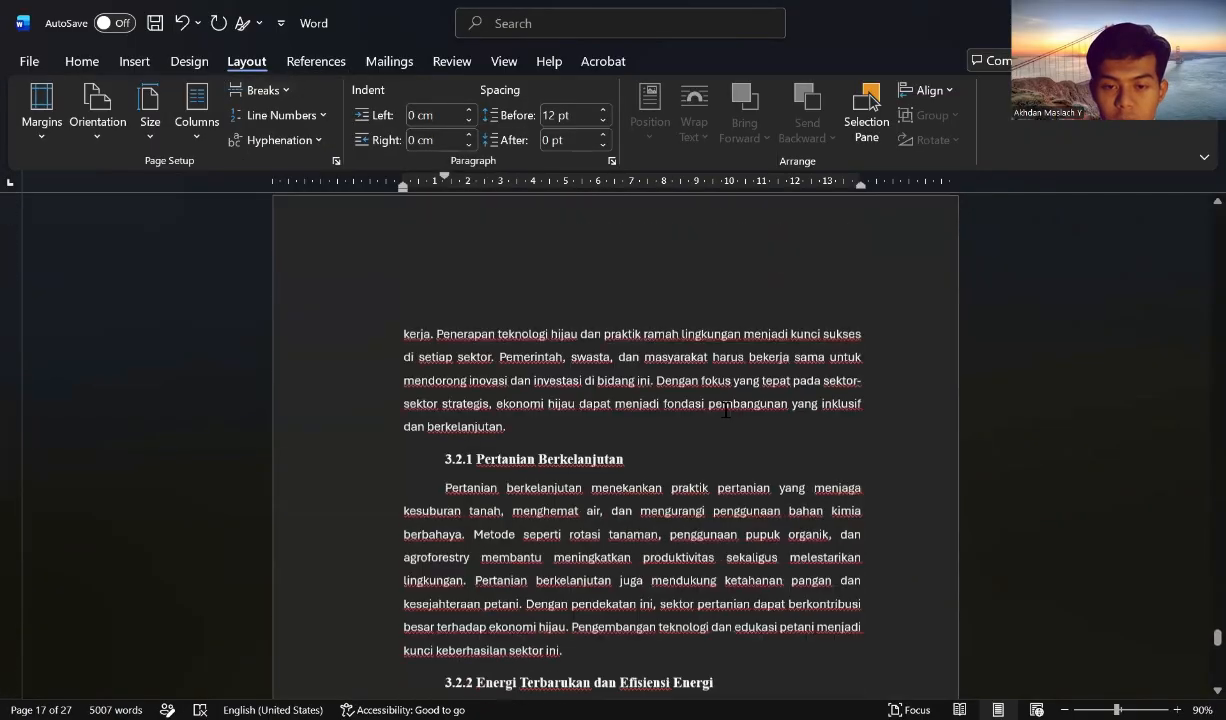
pyautogui.scroll(-12, 726, 410)
pyautogui.scroll(-5, 1081, 556)
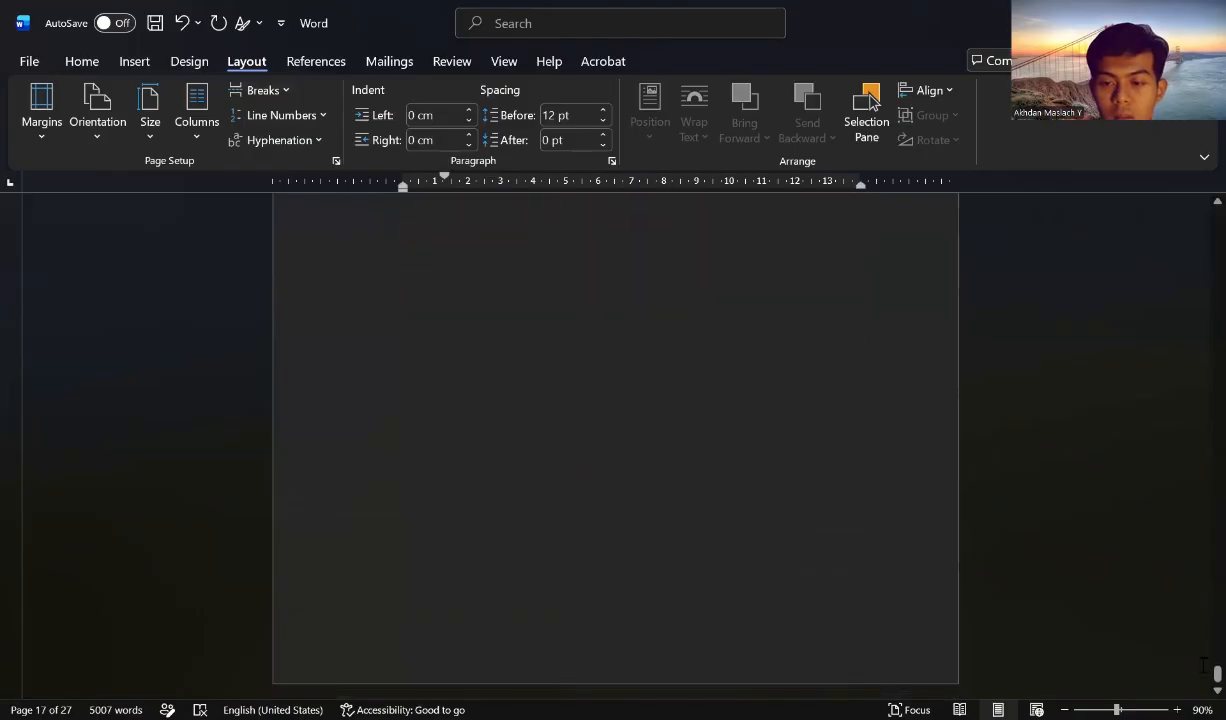
pyautogui.moveTo(1199, 667); pyautogui.dragTo(1199, 166)
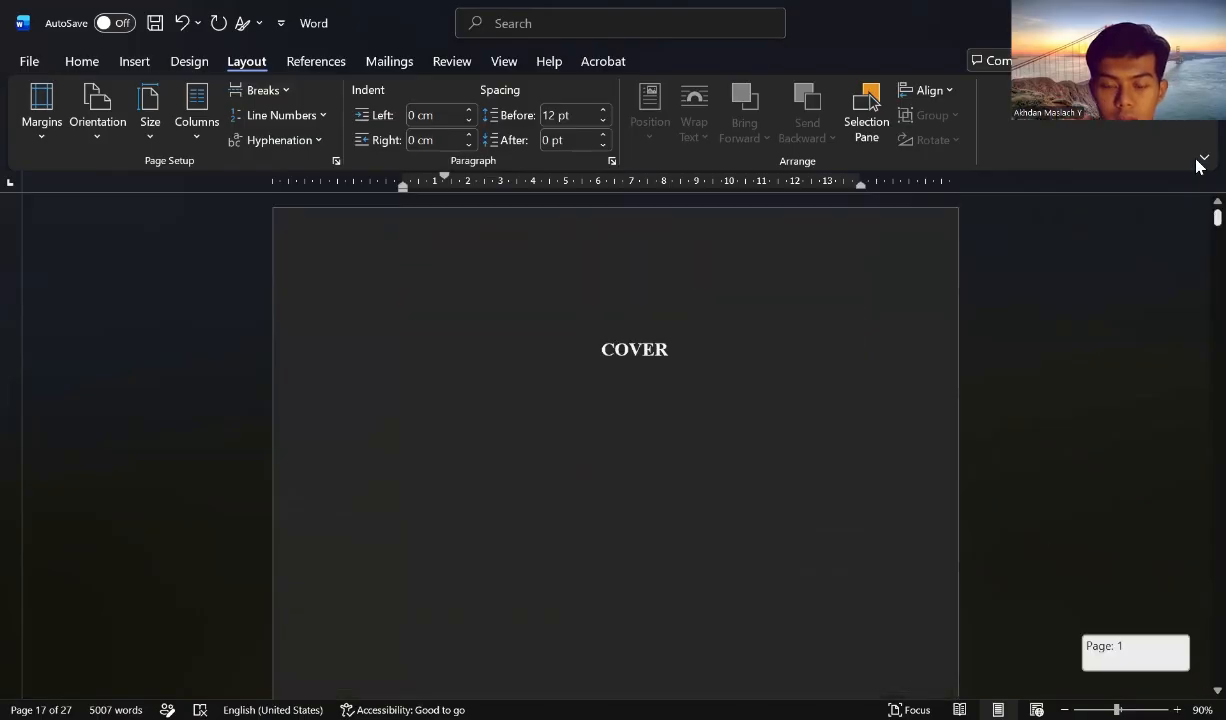
pyautogui.scroll(-6, 579, 418)
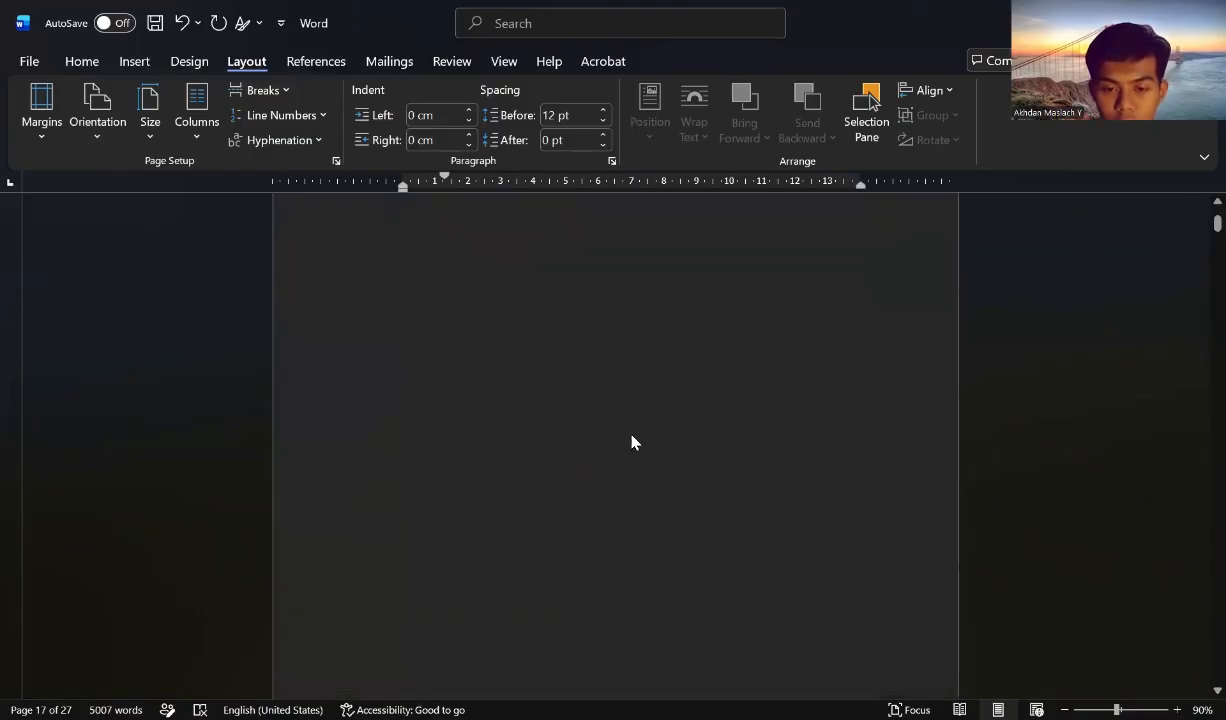
pyautogui.doubleClick(716, 447)
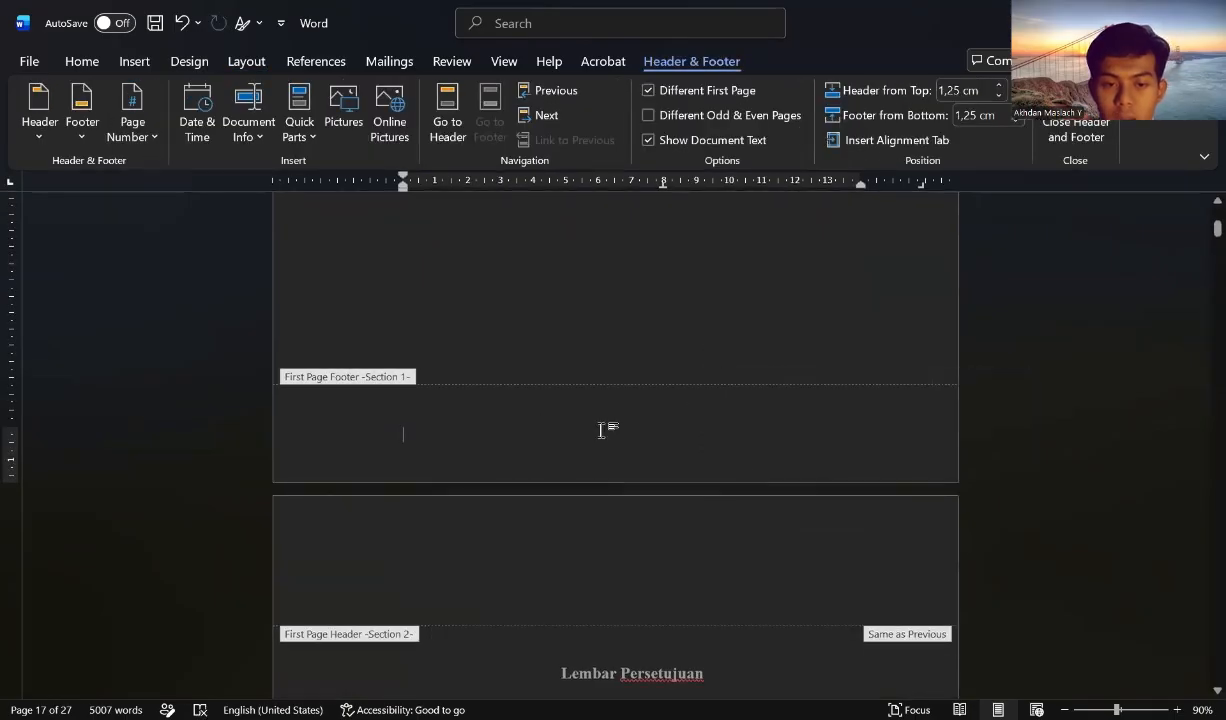
# Try to add a centred Plain Number 2 page number at the bottom of the Lembar Persetujuan page while its footer is still linked.
pyautogui.scroll(-10, 603, 432)
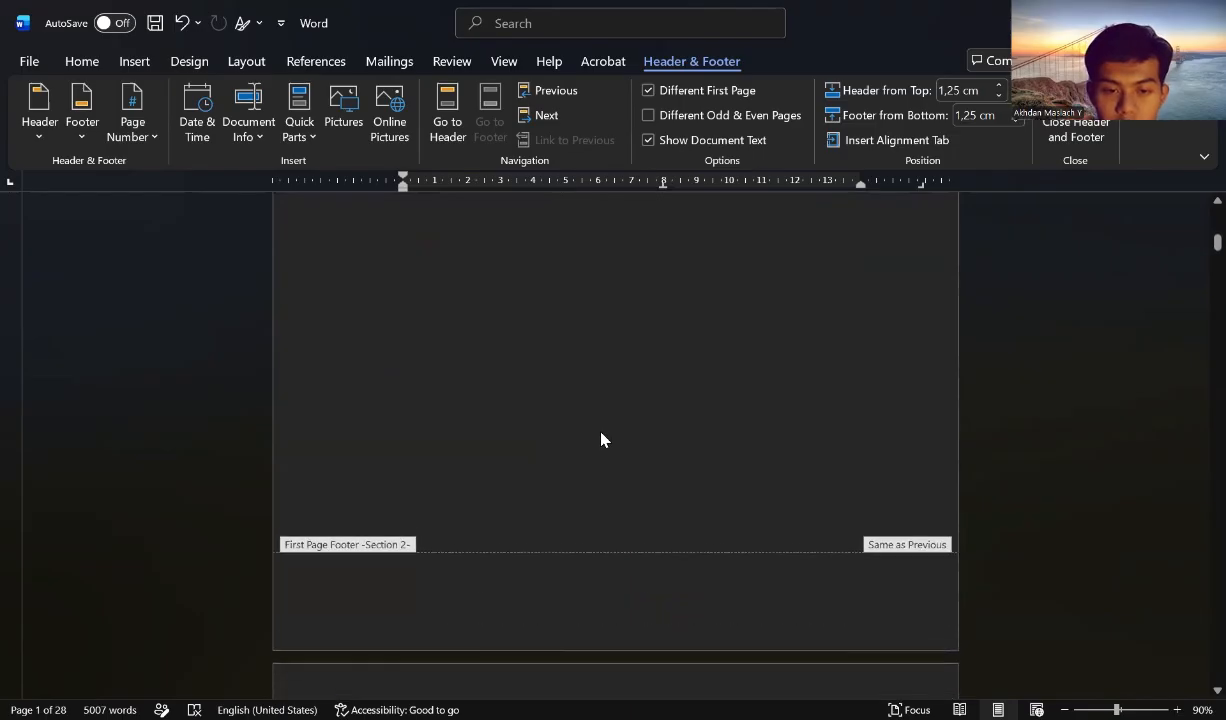
pyautogui.scroll(-10, 601, 441)
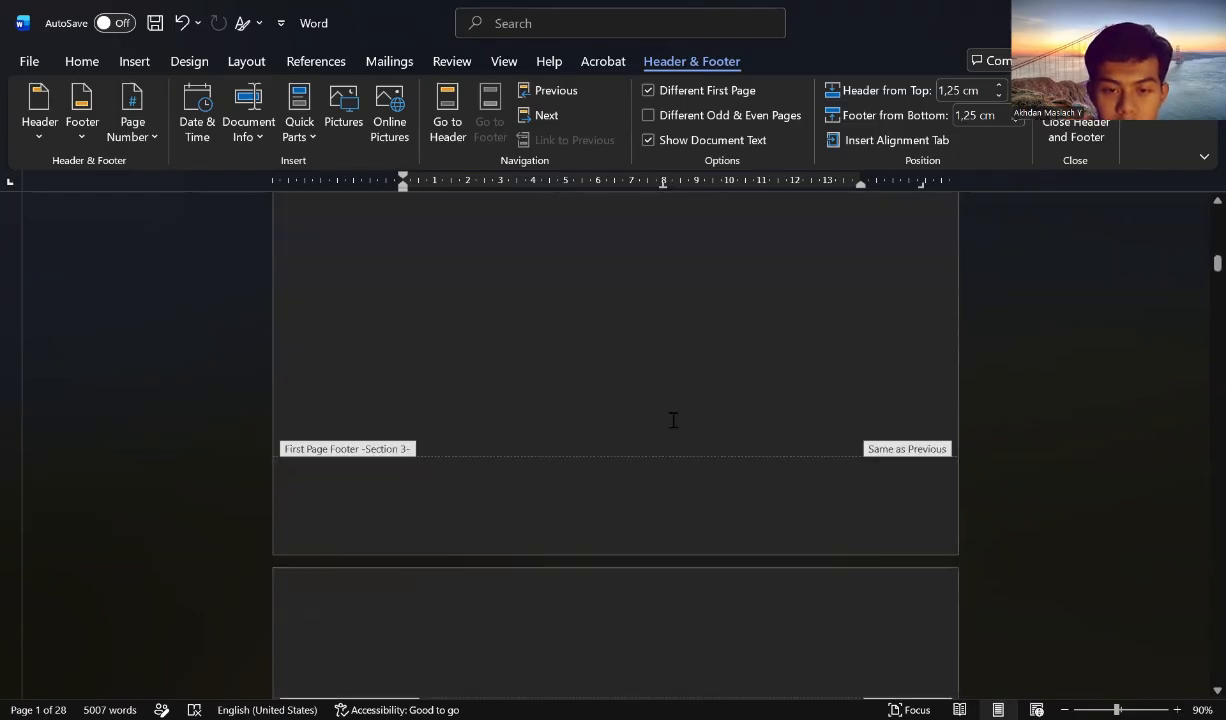
pyautogui.scroll(-15, 674, 430)
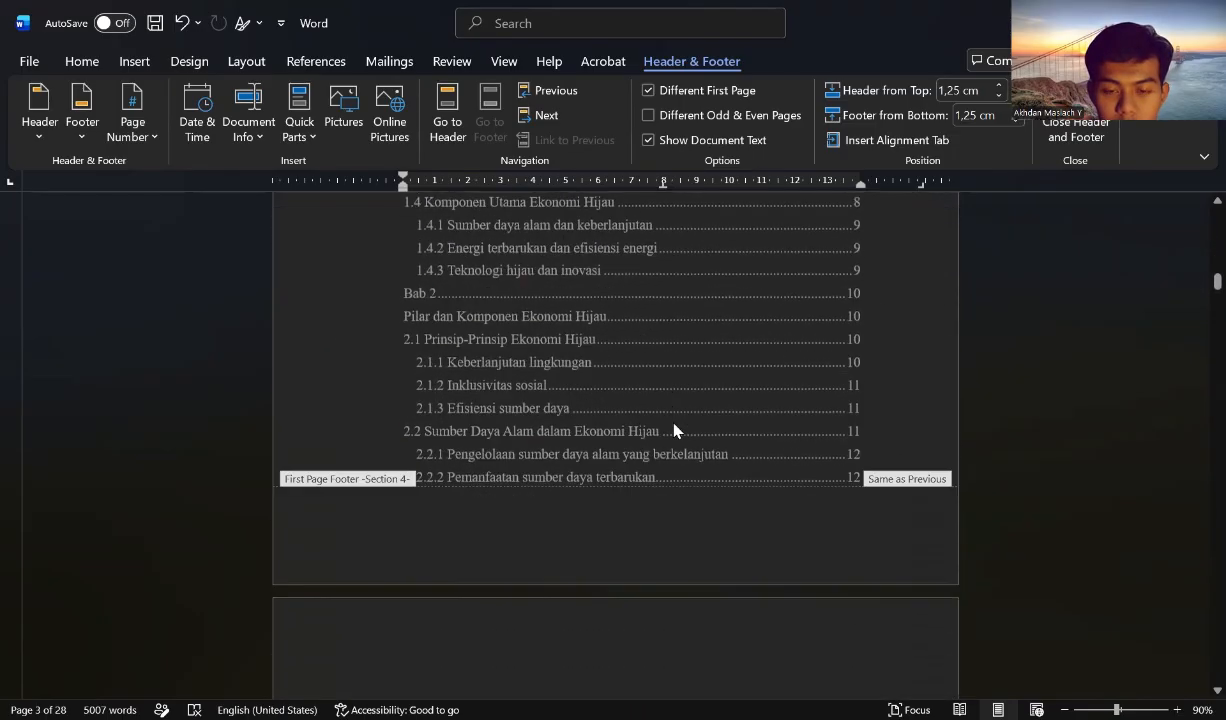
pyautogui.scroll(-10, 674, 430)
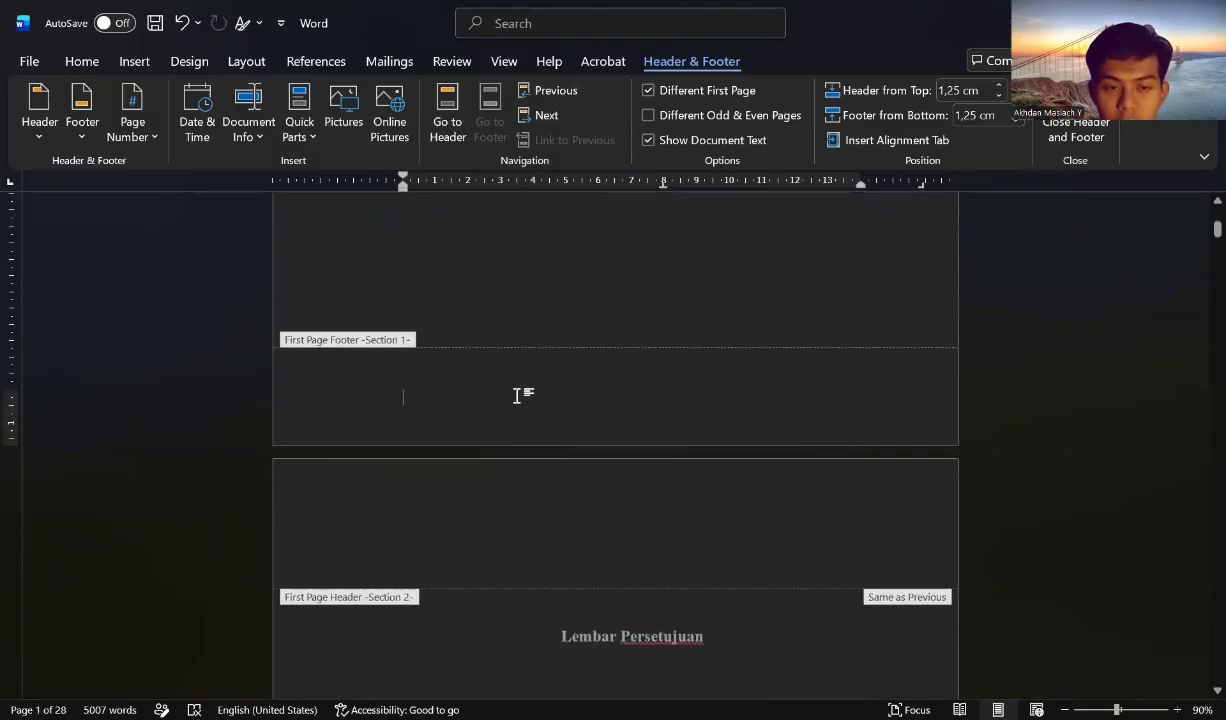
pyautogui.scroll(-3, 566, 402)
pyautogui.click(584, 402)
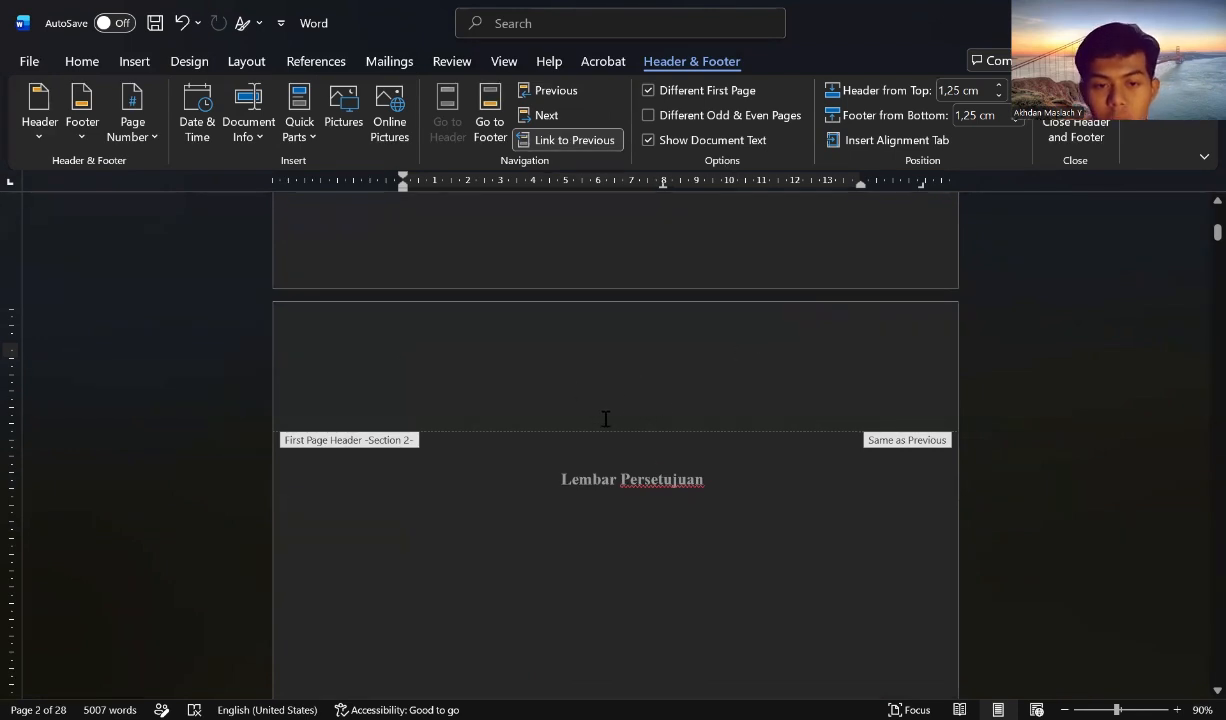
pyautogui.scroll(-15, 646, 460)
pyautogui.click(640, 489)
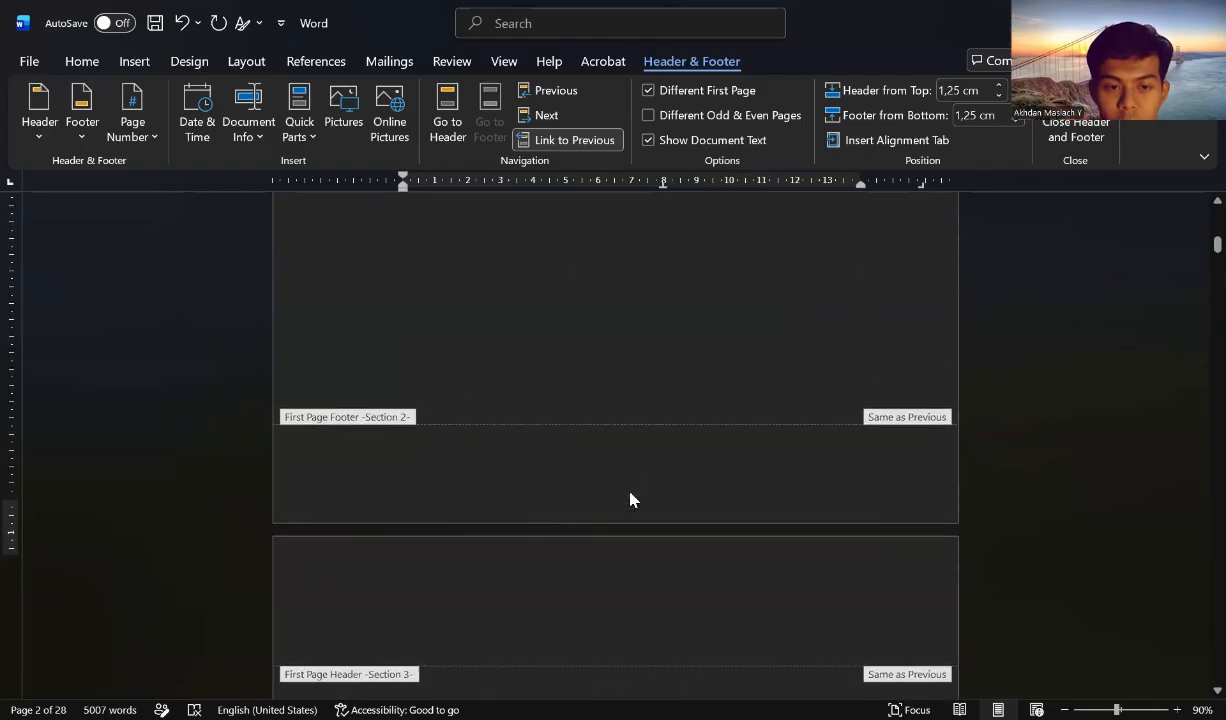
pyautogui.scroll(2, 630, 498)
pyautogui.scroll(-1, 630, 493)
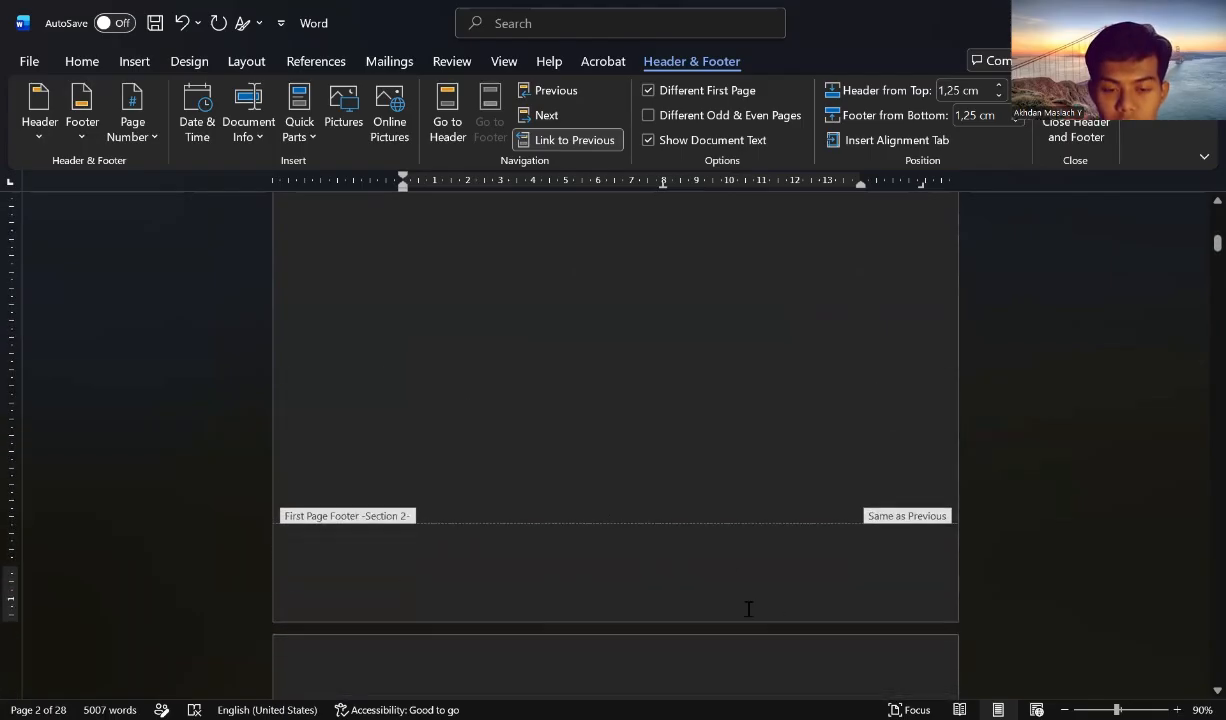
pyautogui.click(125, 133)
pyautogui.moveTo(216, 200)
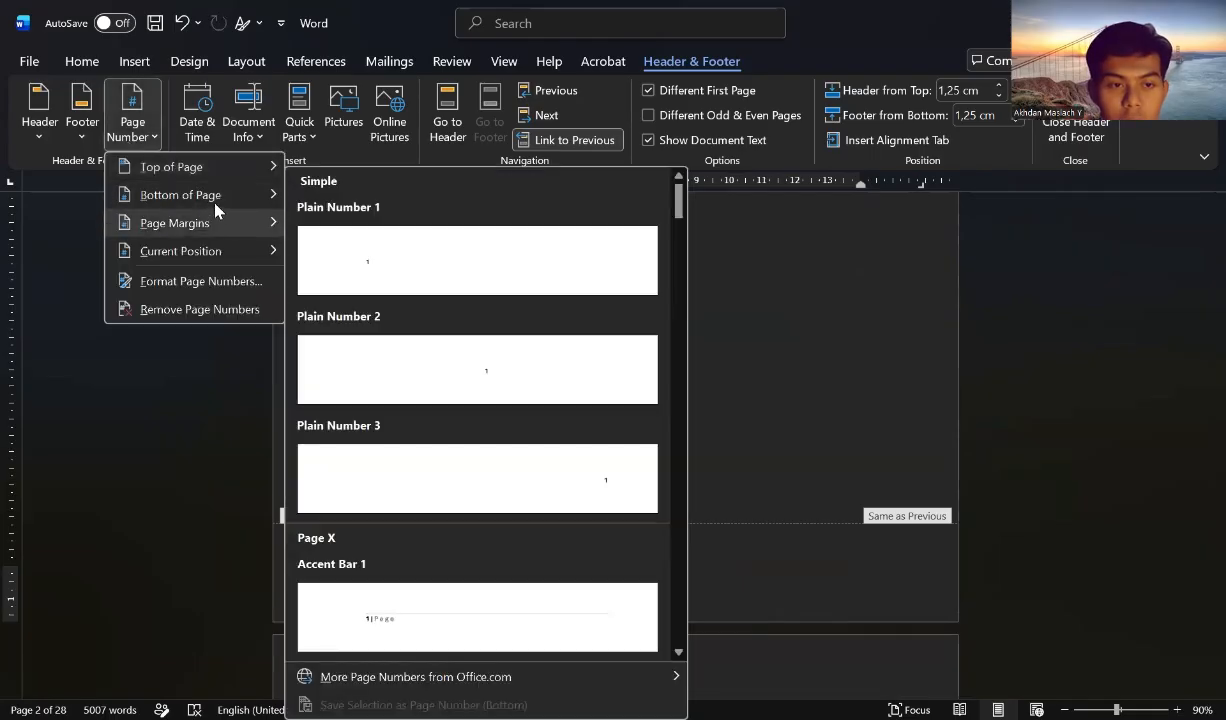
pyautogui.click(493, 370)
# Delete the page number from the cover page's footer in section 1.
pyautogui.scroll(10, 678, 566)
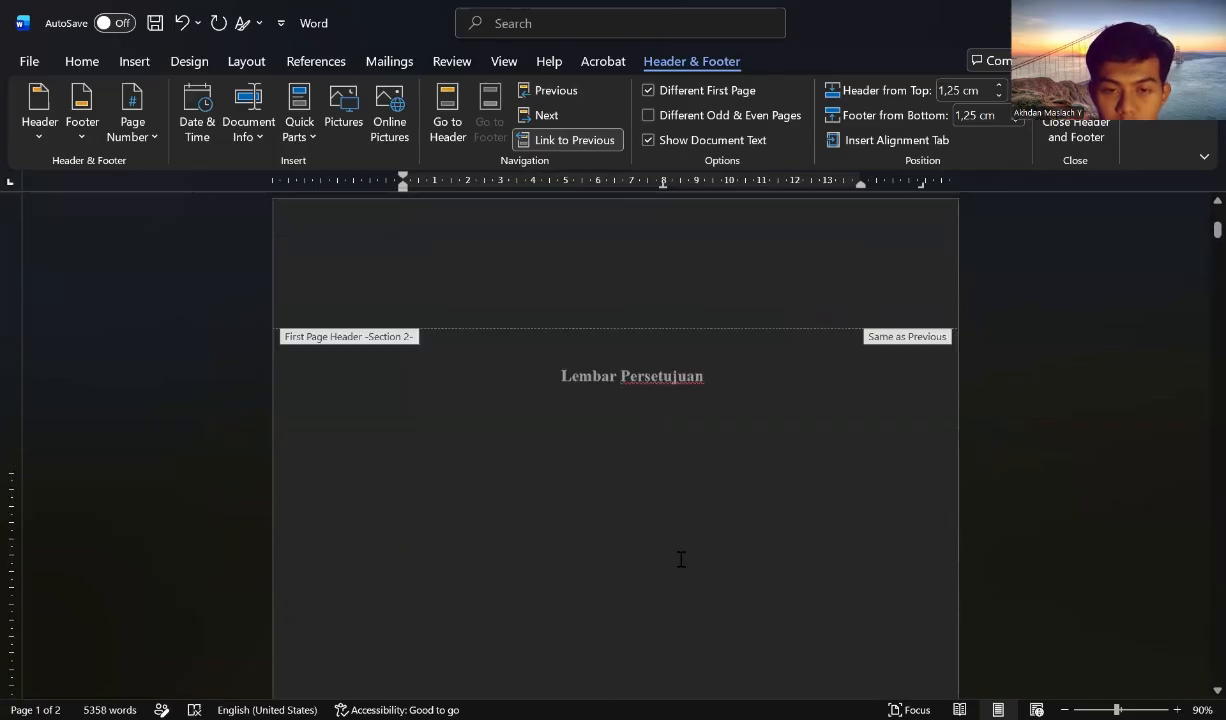
pyautogui.scroll(5, 663, 481)
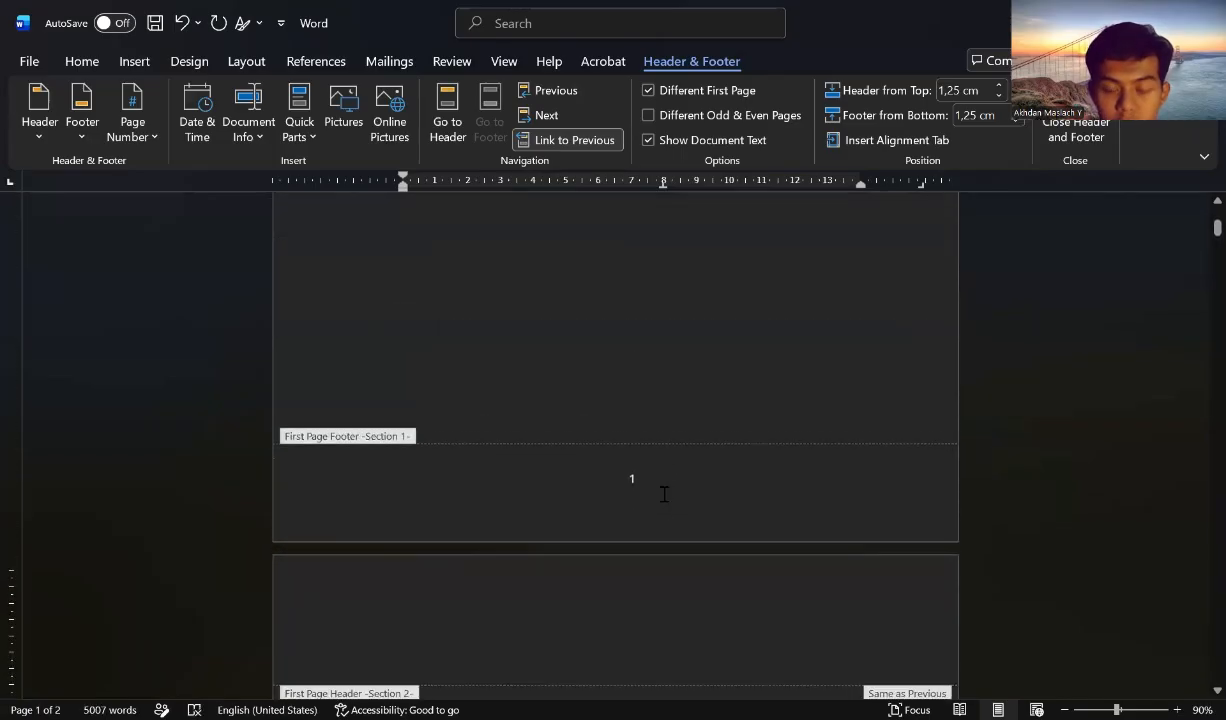
pyautogui.scroll(5, 674, 400)
pyautogui.scroll(-10, 674, 400)
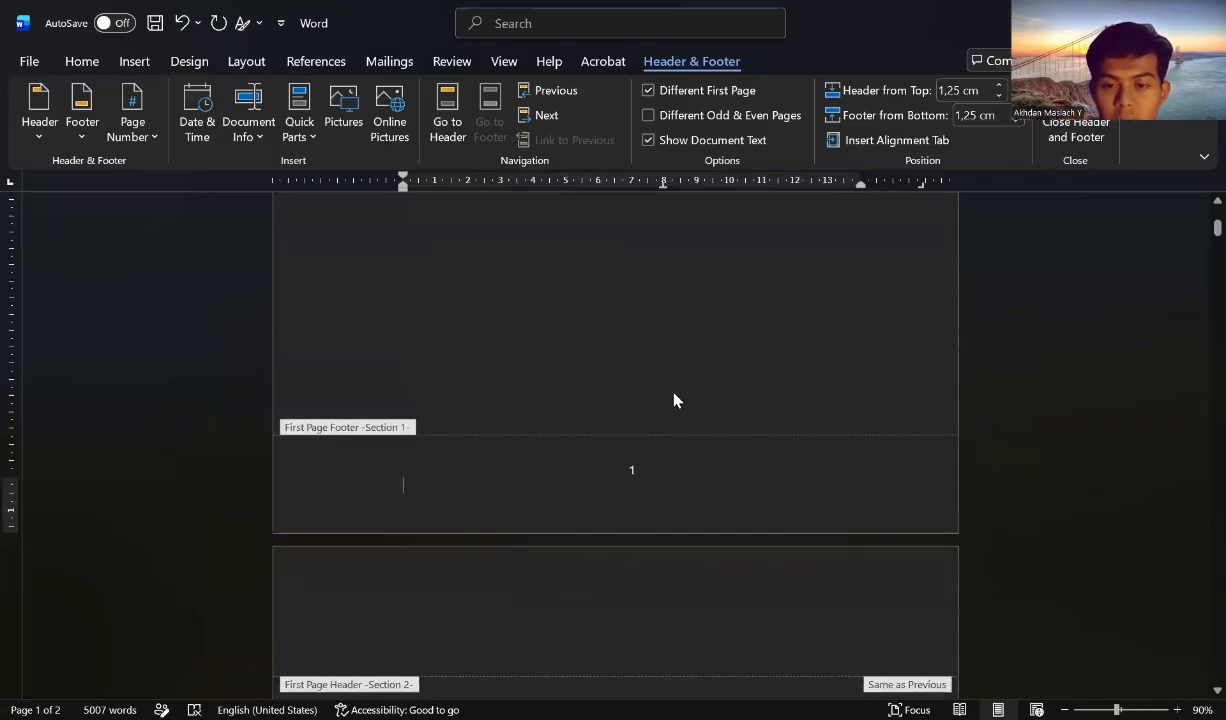
pyautogui.click(648, 471)
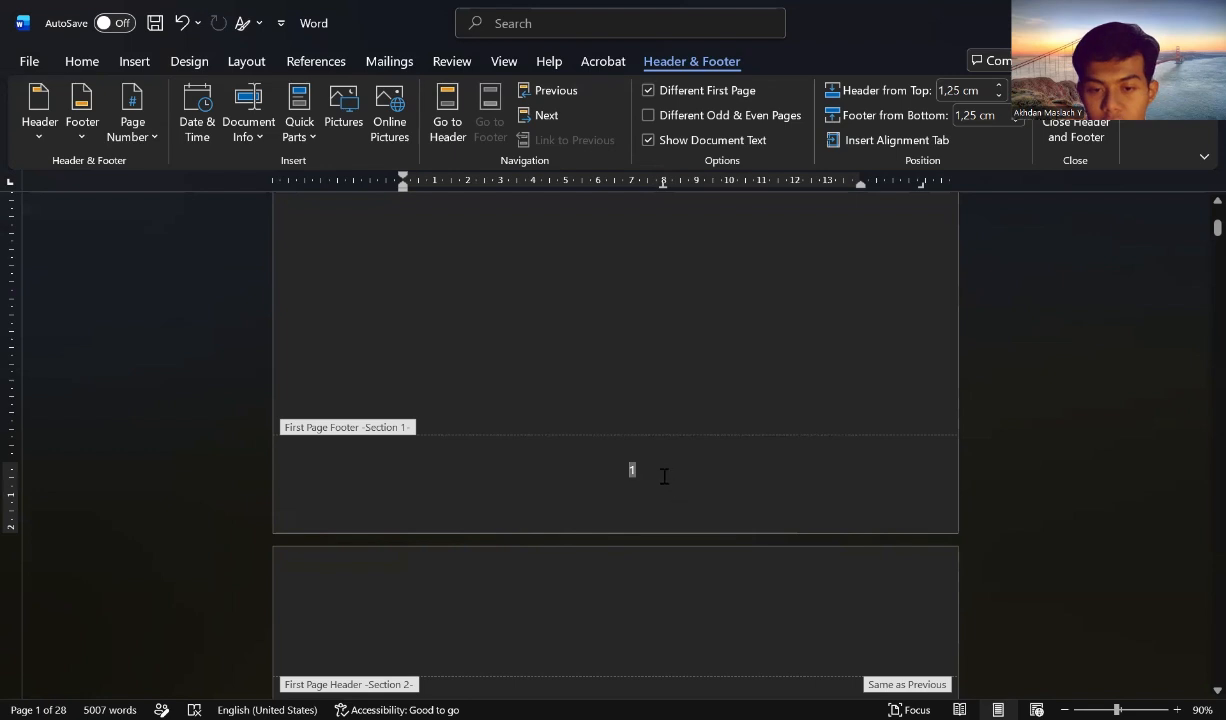
pyautogui.press('Delete')
# Unlink the first-page footer of section 2, on the Lembar Persetujuan page, from the previous section.
pyautogui.scroll(-10, 587, 400)
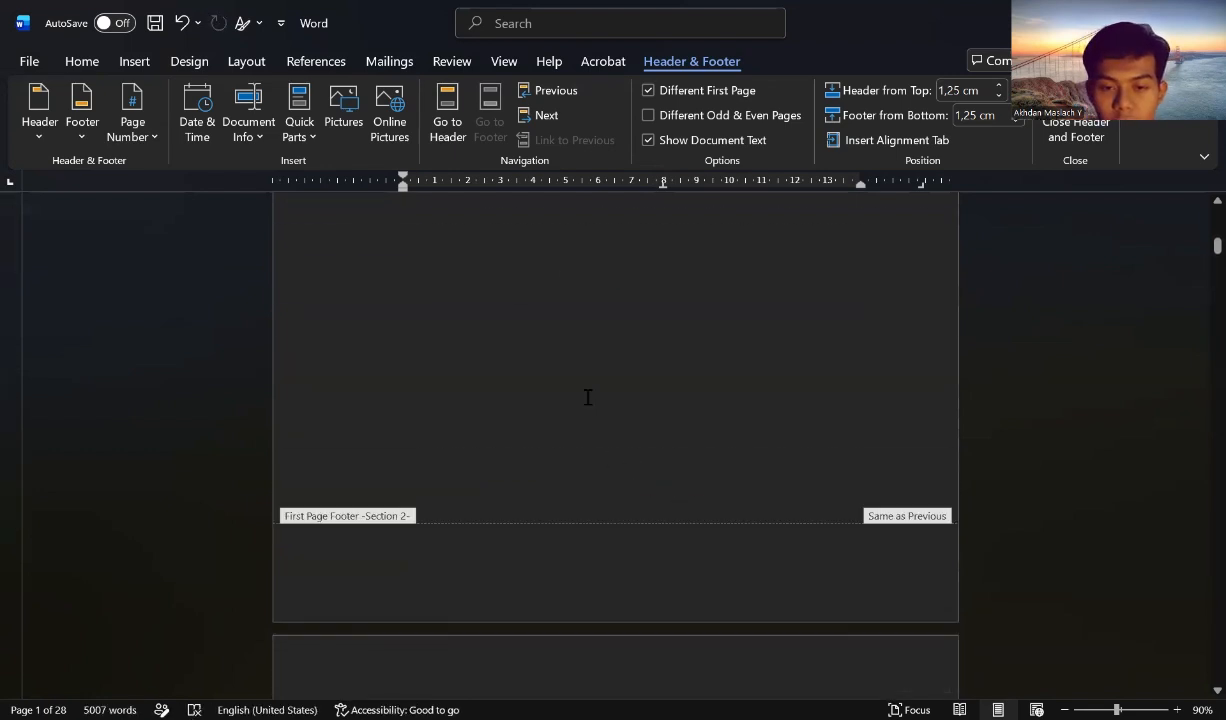
pyautogui.click(663, 350)
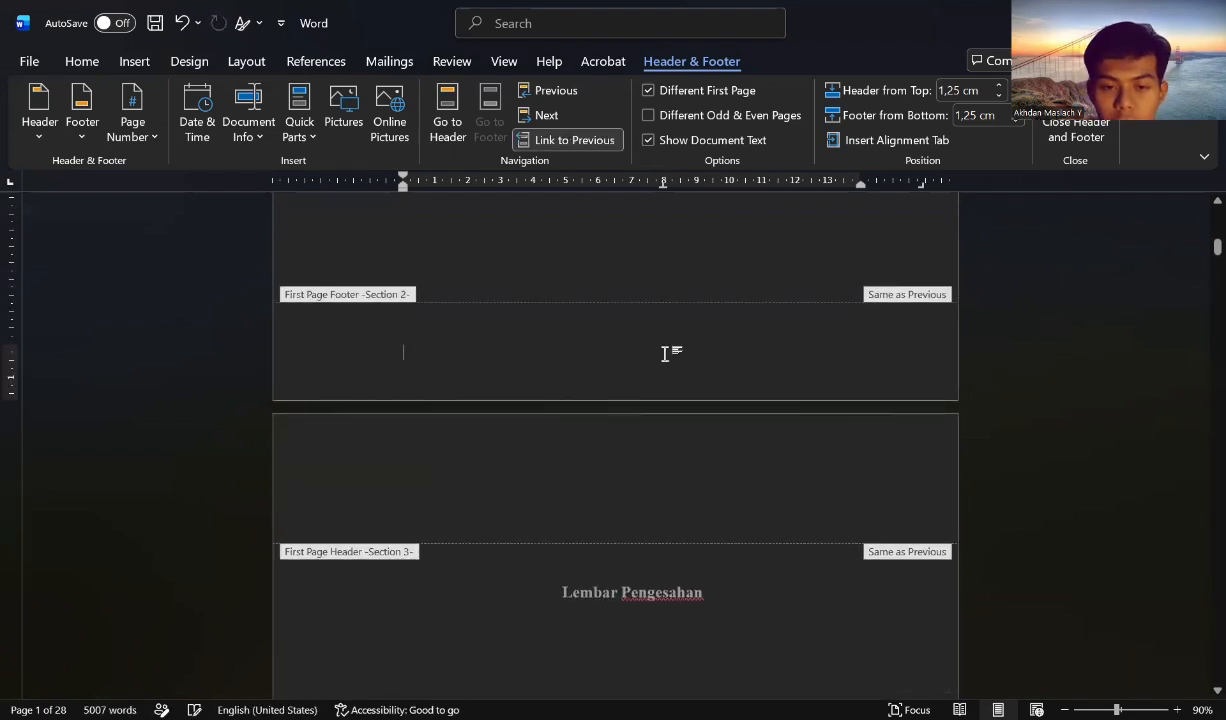
pyautogui.click(547, 140)
pyautogui.scroll(-3, 678, 465)
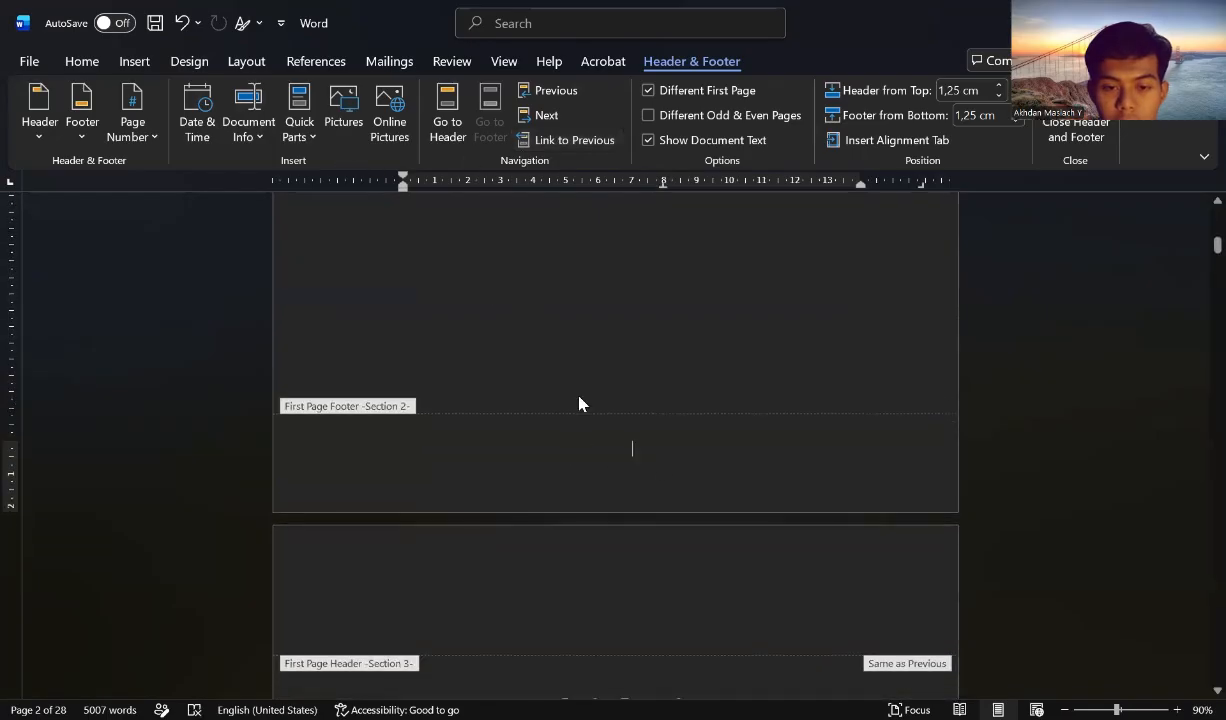
# Insert a centred Plain Number 2 page number at the bottom of the section 2 page.
pyautogui.click(153, 140)
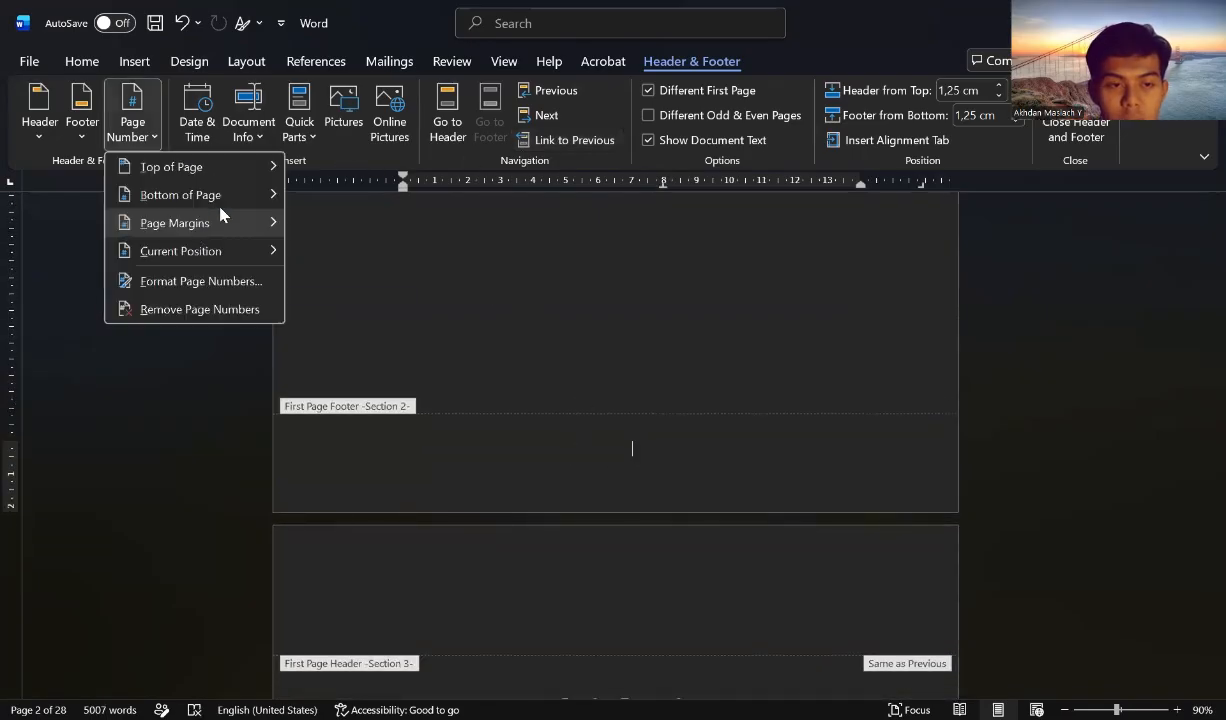
pyautogui.moveTo(180, 194)
pyautogui.click(501, 369)
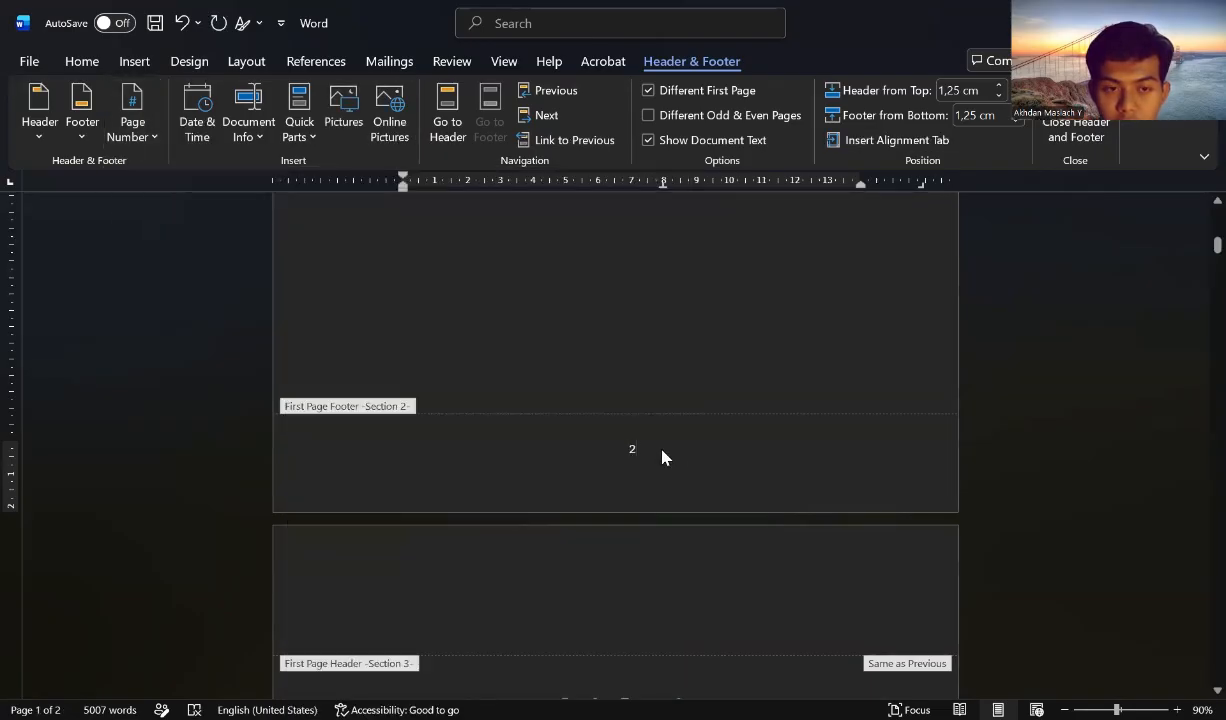
# Format the section 2 page number as lowercase Roman numerals (i, ii, iii, ...) starting at i.
pyautogui.click(150, 124)
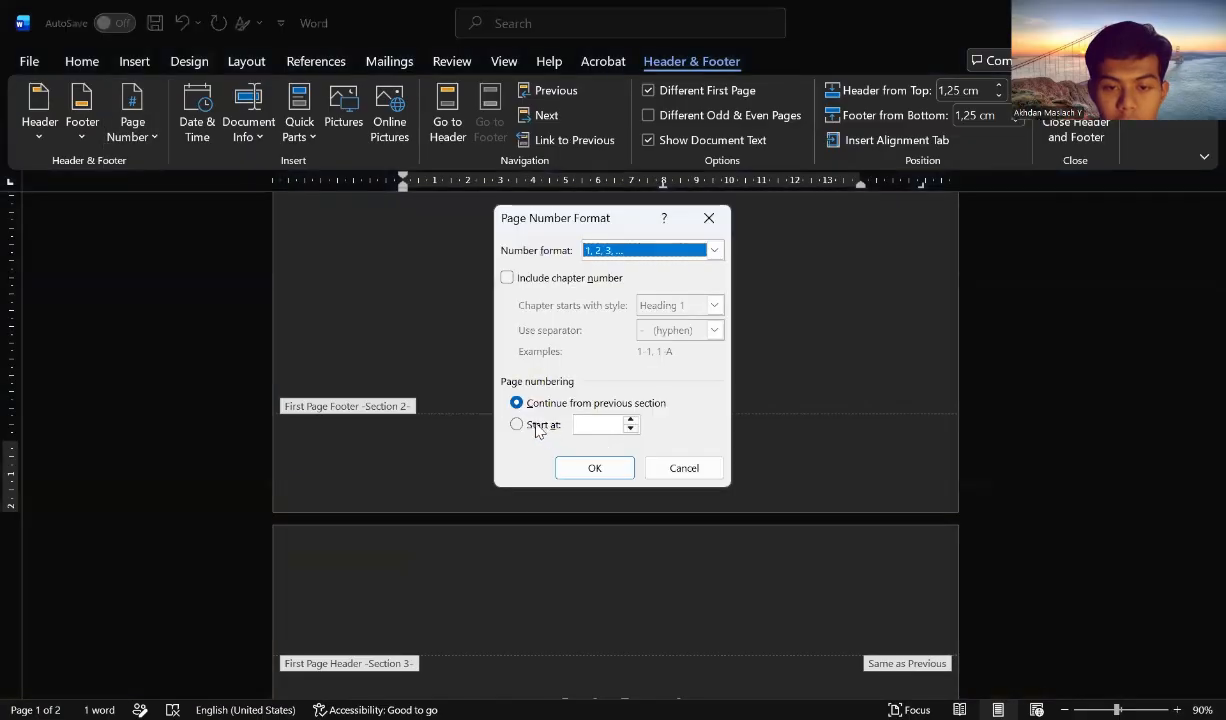
pyautogui.click(515, 425)
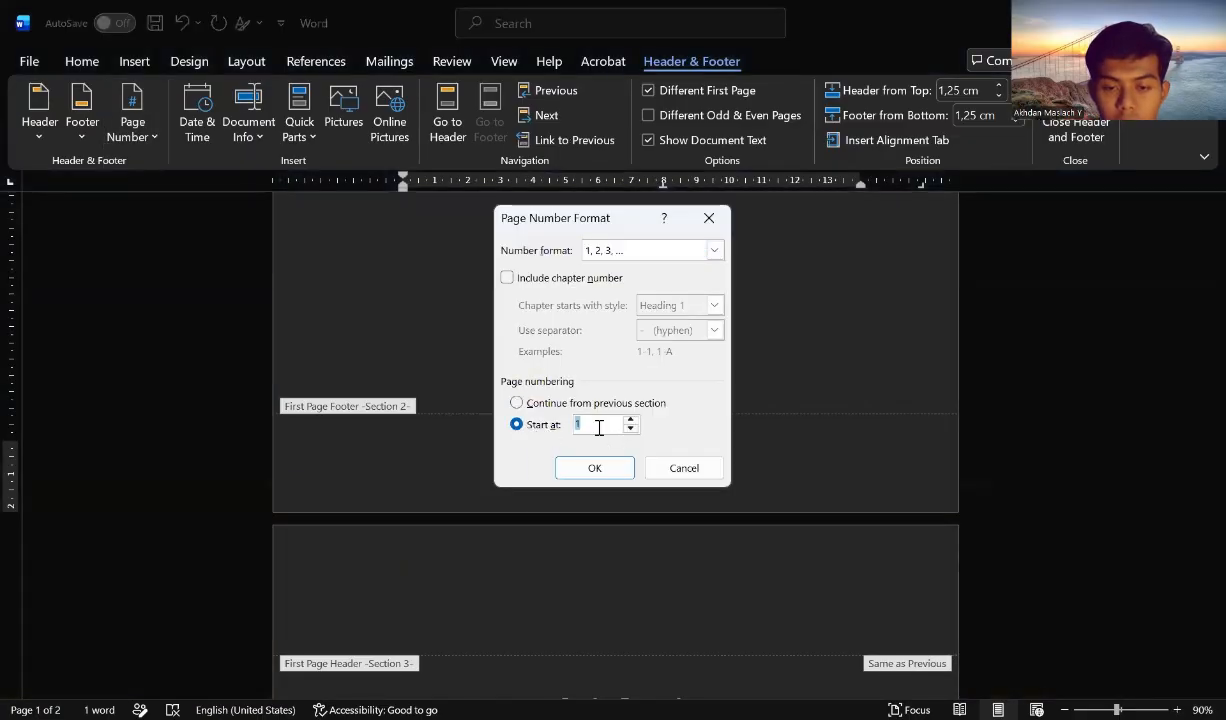
pyautogui.click(714, 250)
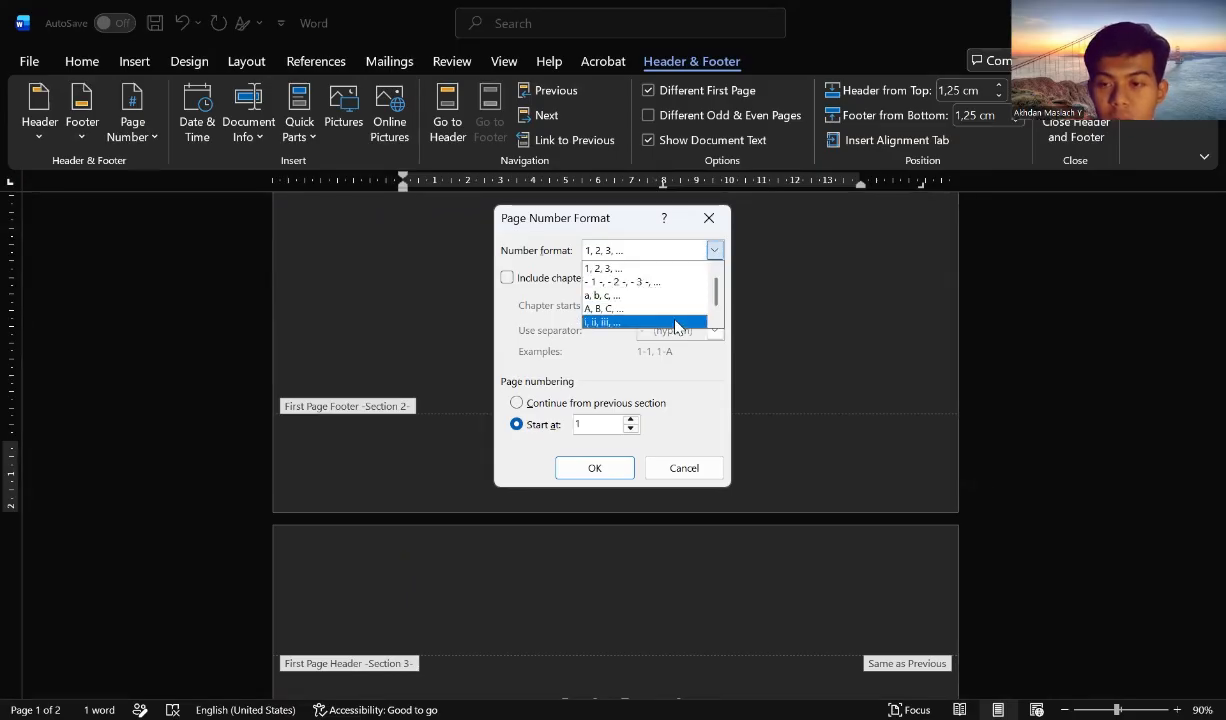
pyautogui.click(675, 322)
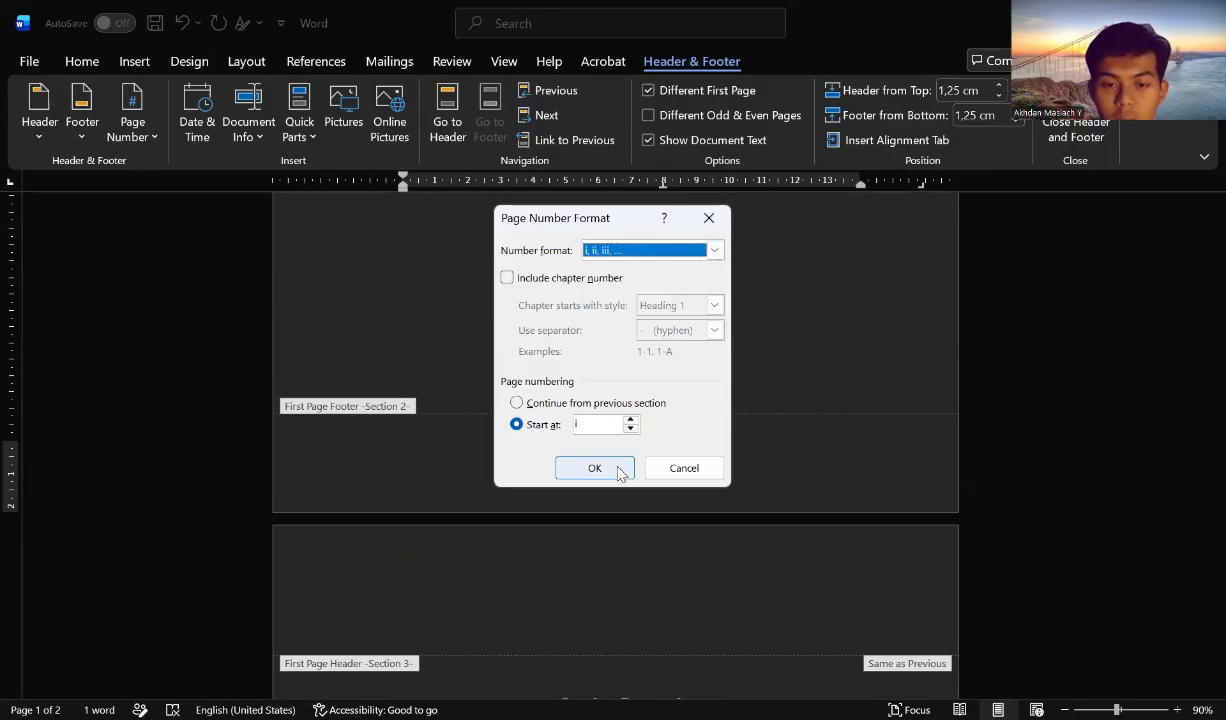
pyautogui.click(594, 468)
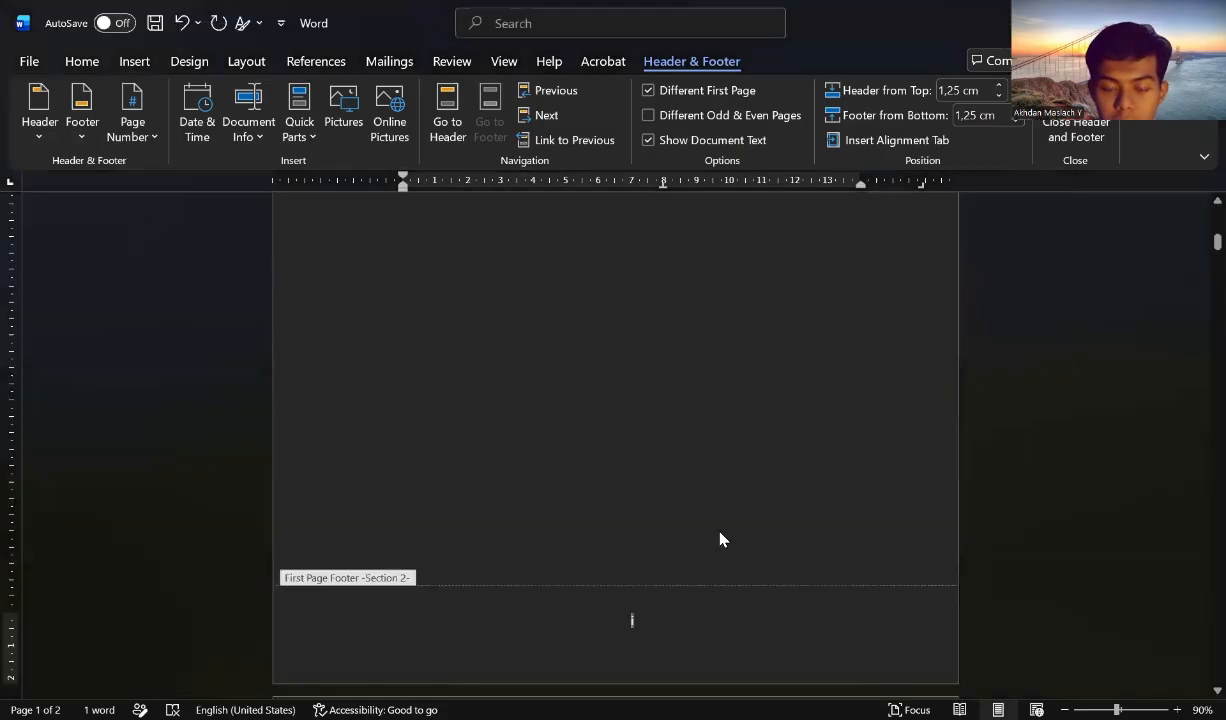
# Format the section 3 page number, on the page before Daftar Isi, as lowercase Roman numerals (i, ii, iii, ...).
pyautogui.scroll(-2, 720, 532)
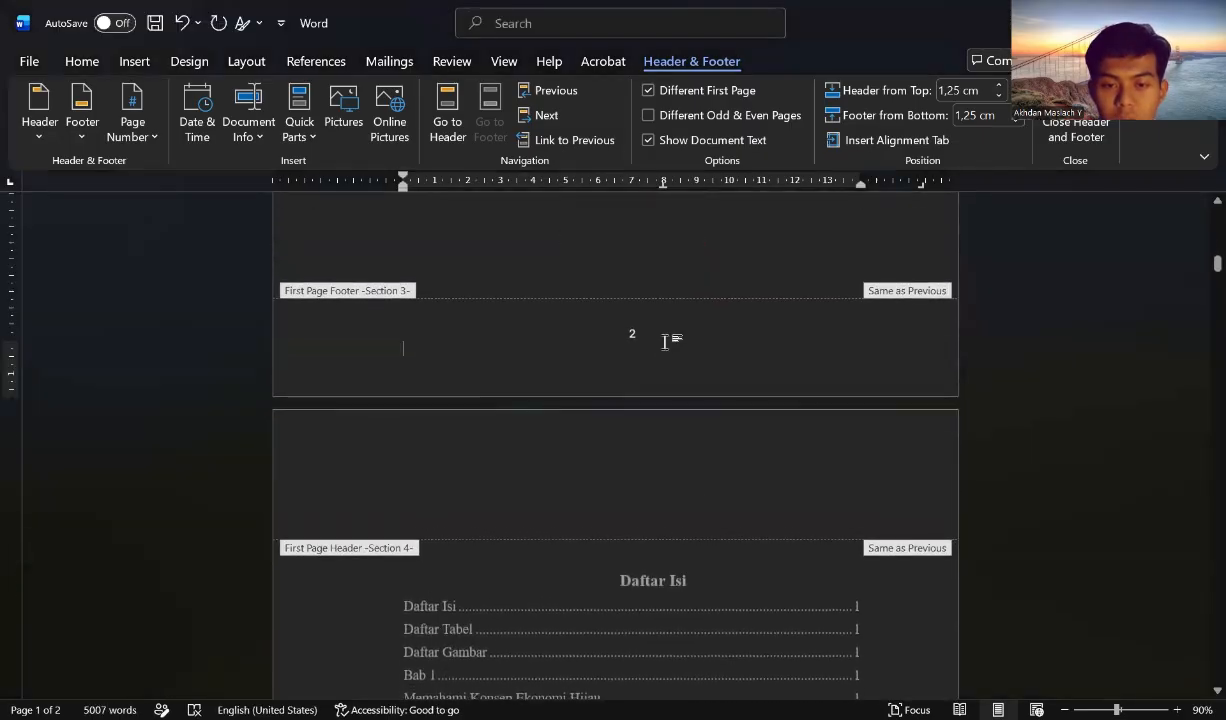
pyautogui.click(668, 331)
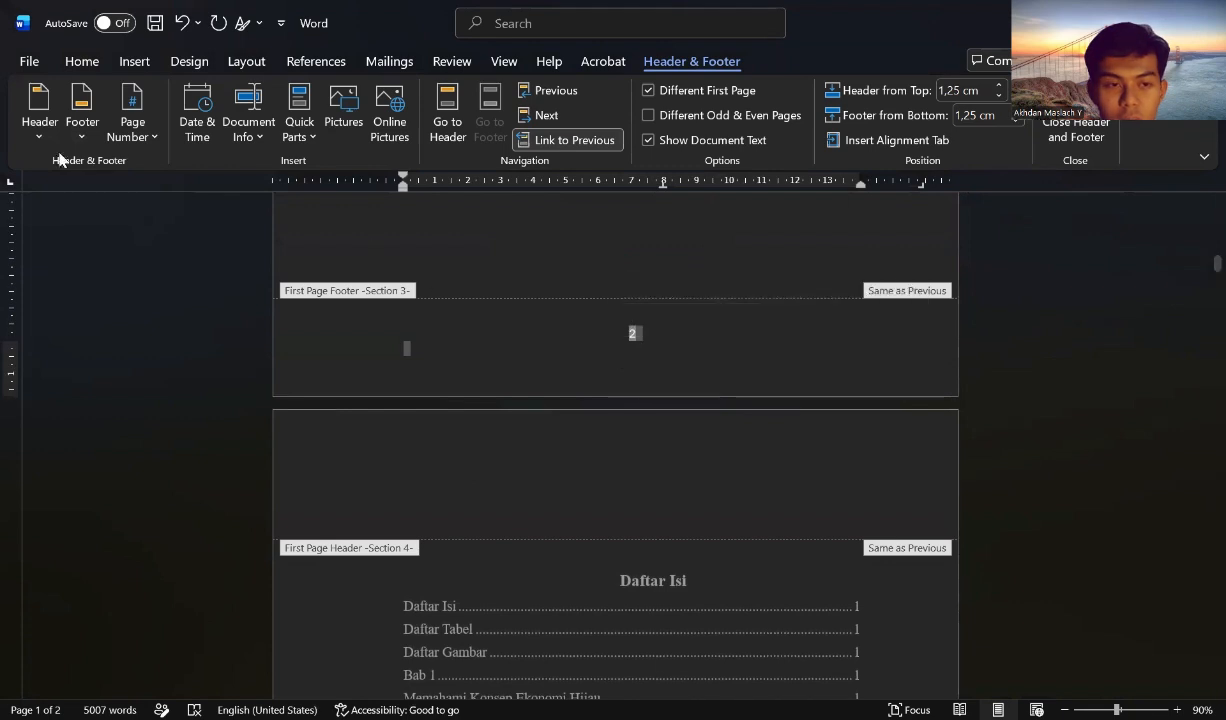
pyautogui.click(143, 133)
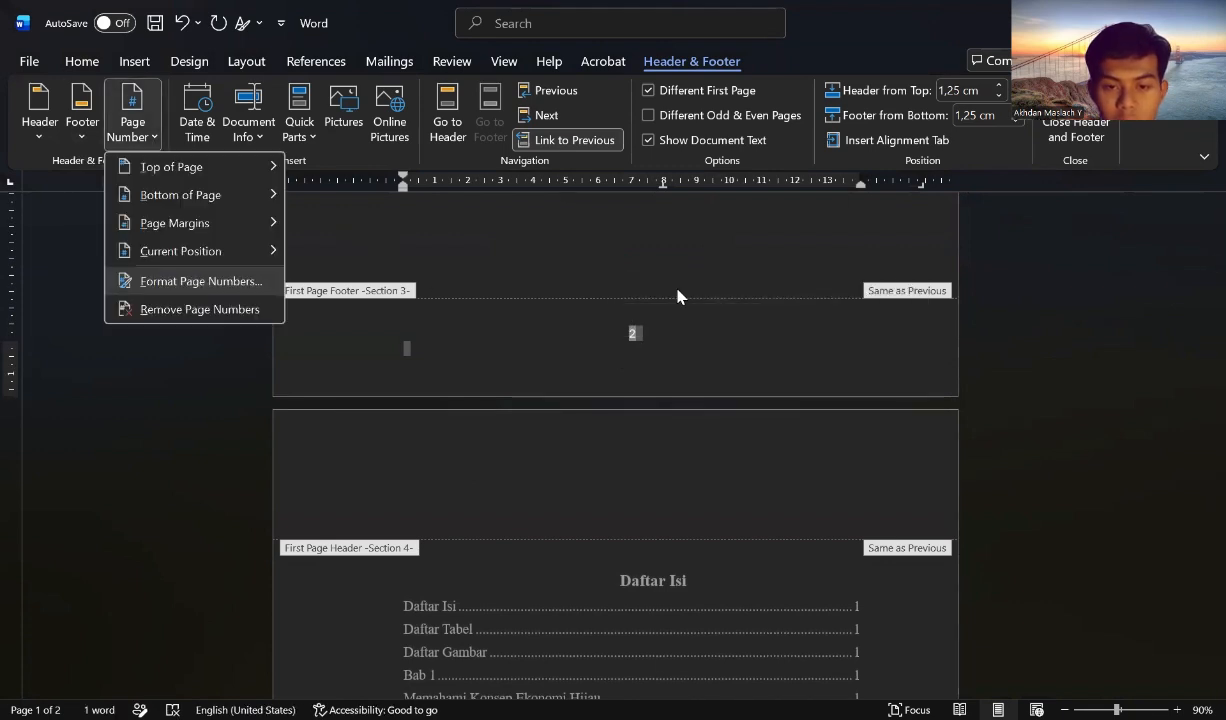
pyautogui.press('f')
pyautogui.hotkey('alt', 'Down')
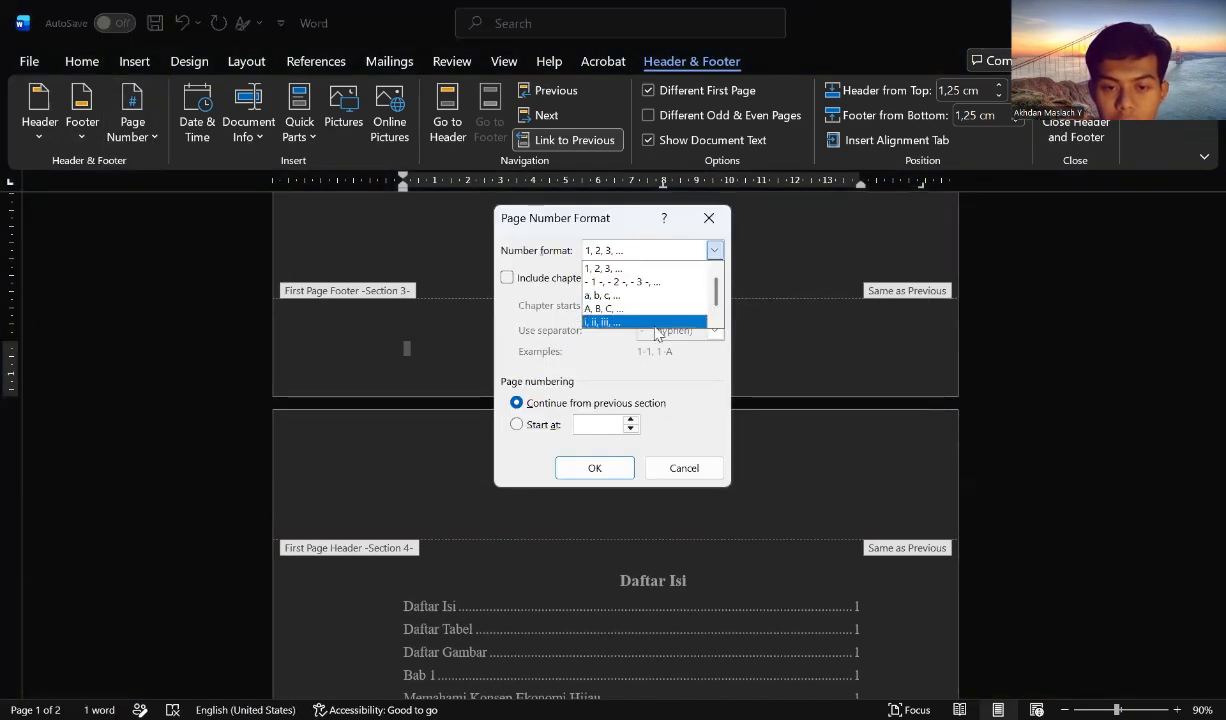
pyautogui.click(604, 471)
pyautogui.click(604, 471)
# Format the section 4 page number, on the first Daftar Isi page, as lowercase Roman numerals (i, ii, iii, ...), continuing from the previous section.
pyautogui.scroll(-10, 730, 485)
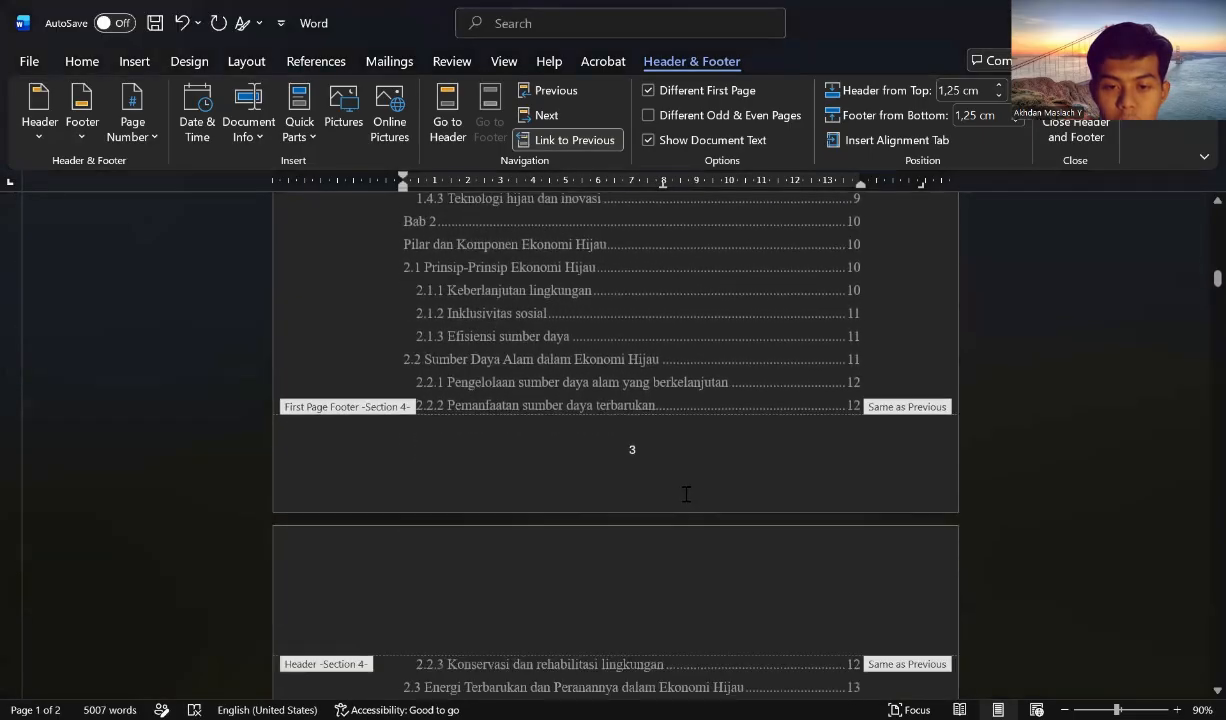
pyautogui.scroll(-1, 686, 494)
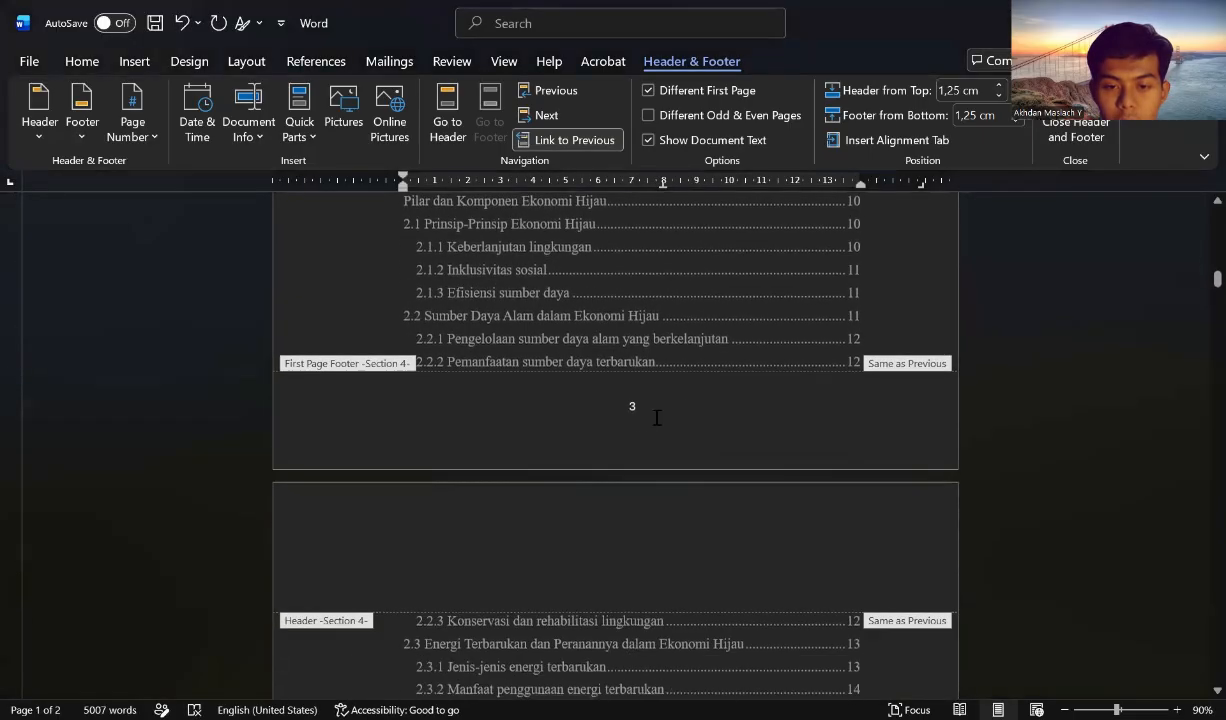
pyautogui.click(151, 138)
pyautogui.click(226, 281)
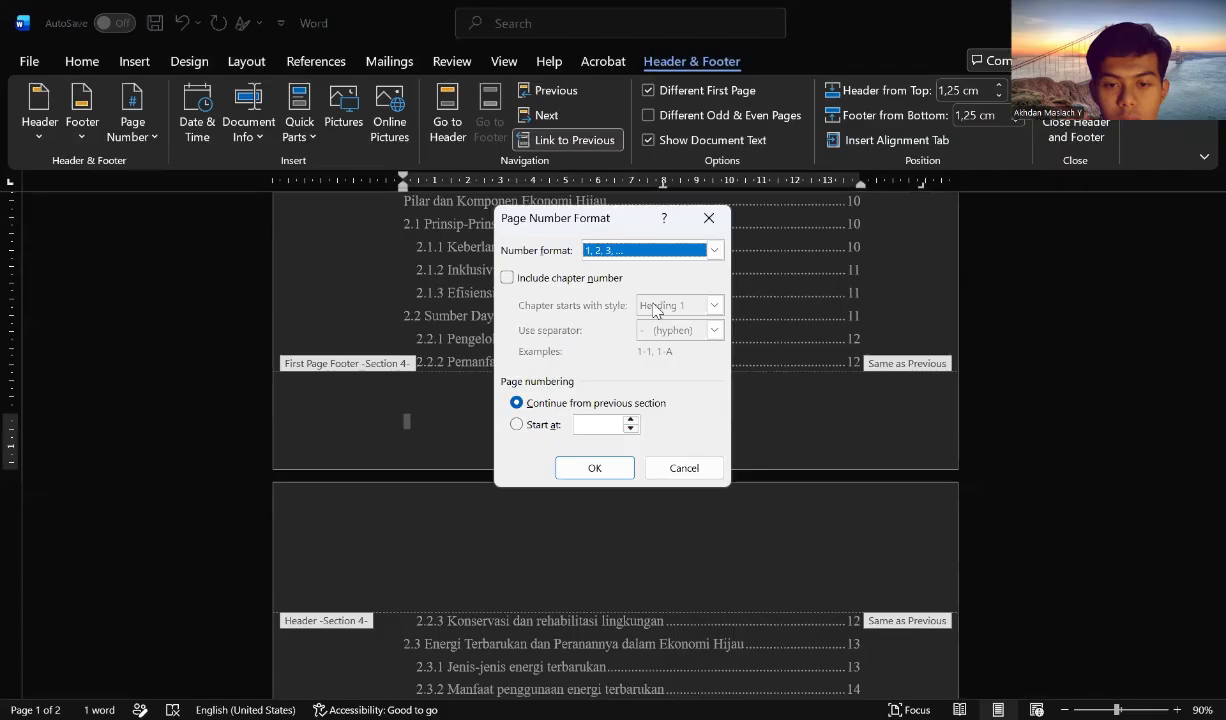
pyautogui.click(689, 250)
pyautogui.click(645, 322)
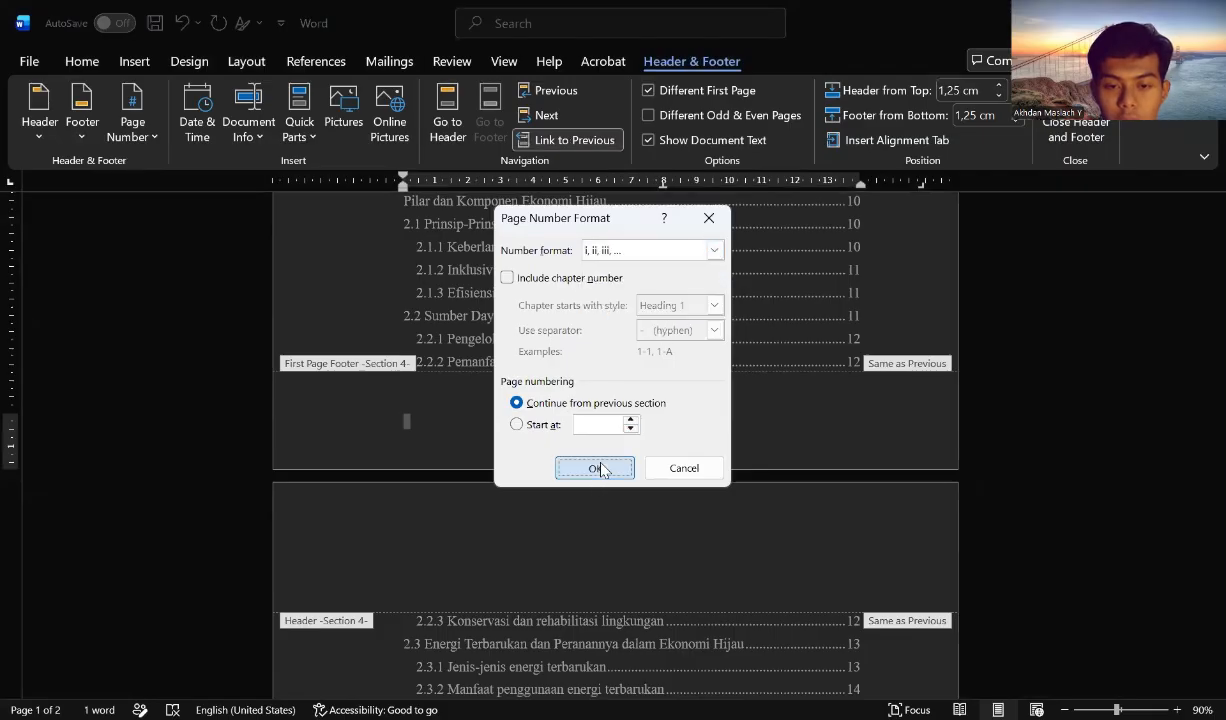
pyautogui.click(594, 468)
# Insert a bottom-of-page page number in the section 4 footer on the second Daftar Isi page.
pyautogui.scroll(-5, 608, 640)
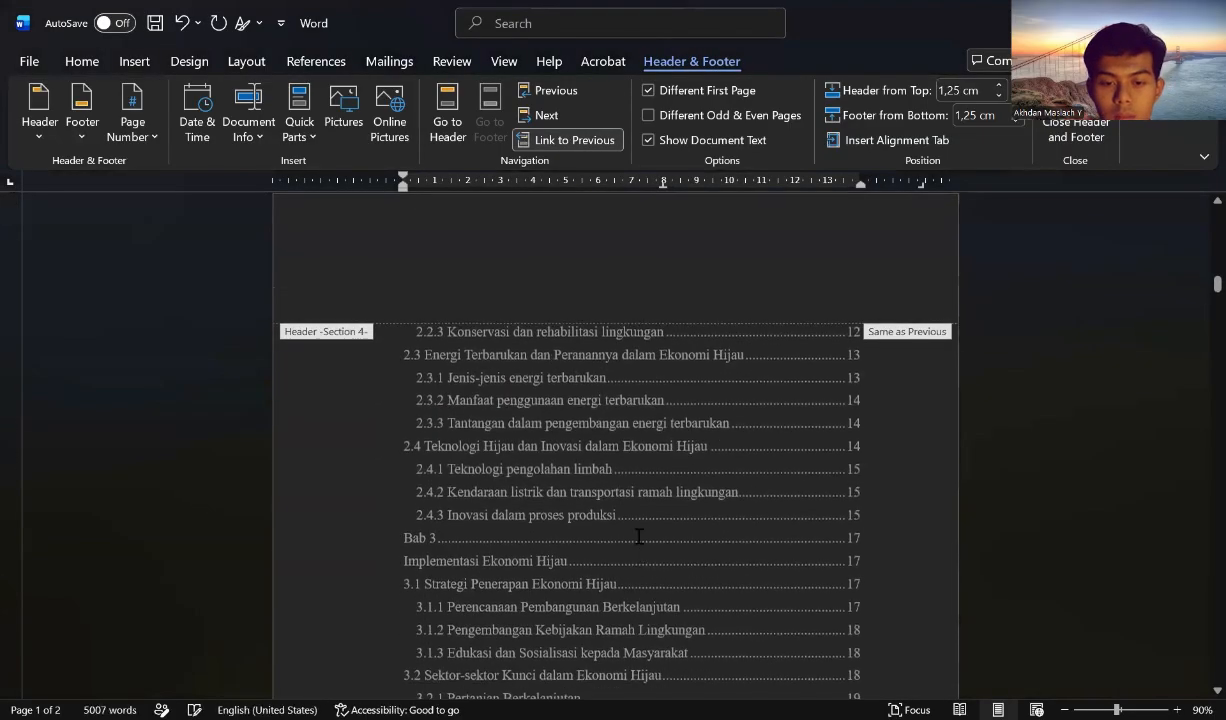
pyautogui.scroll(-10, 640, 540)
pyautogui.scroll(10, 654, 502)
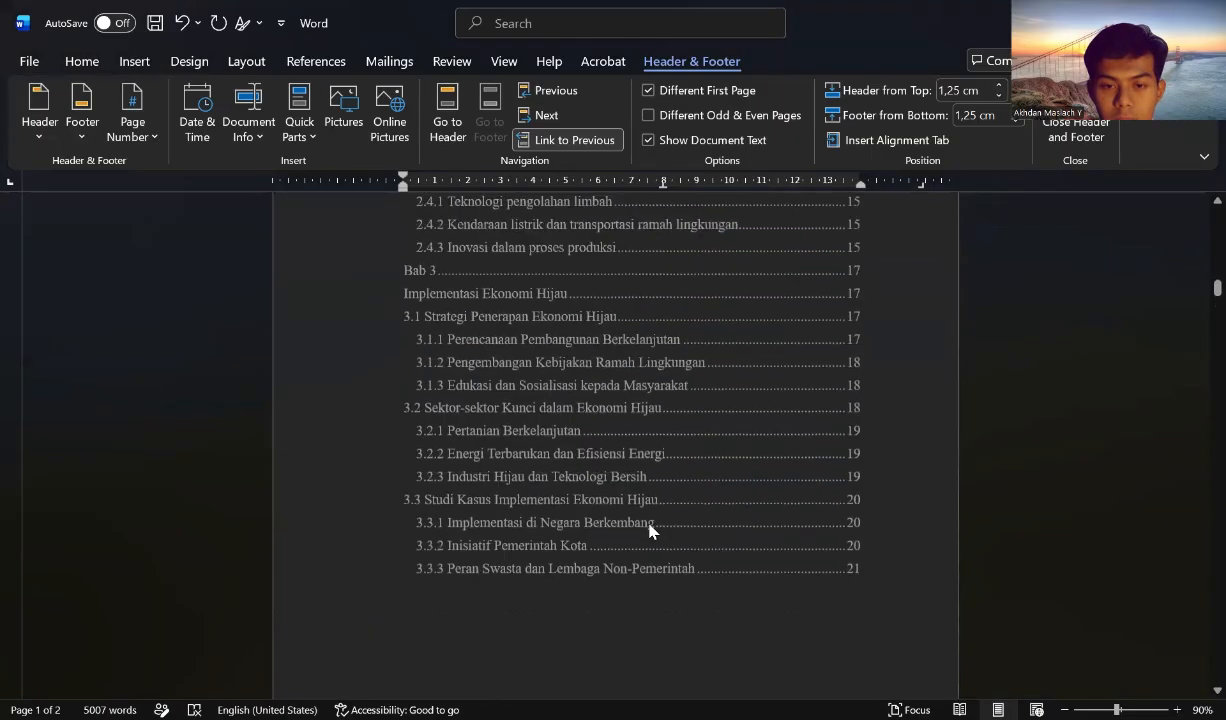
pyautogui.scroll(-10, 648, 537)
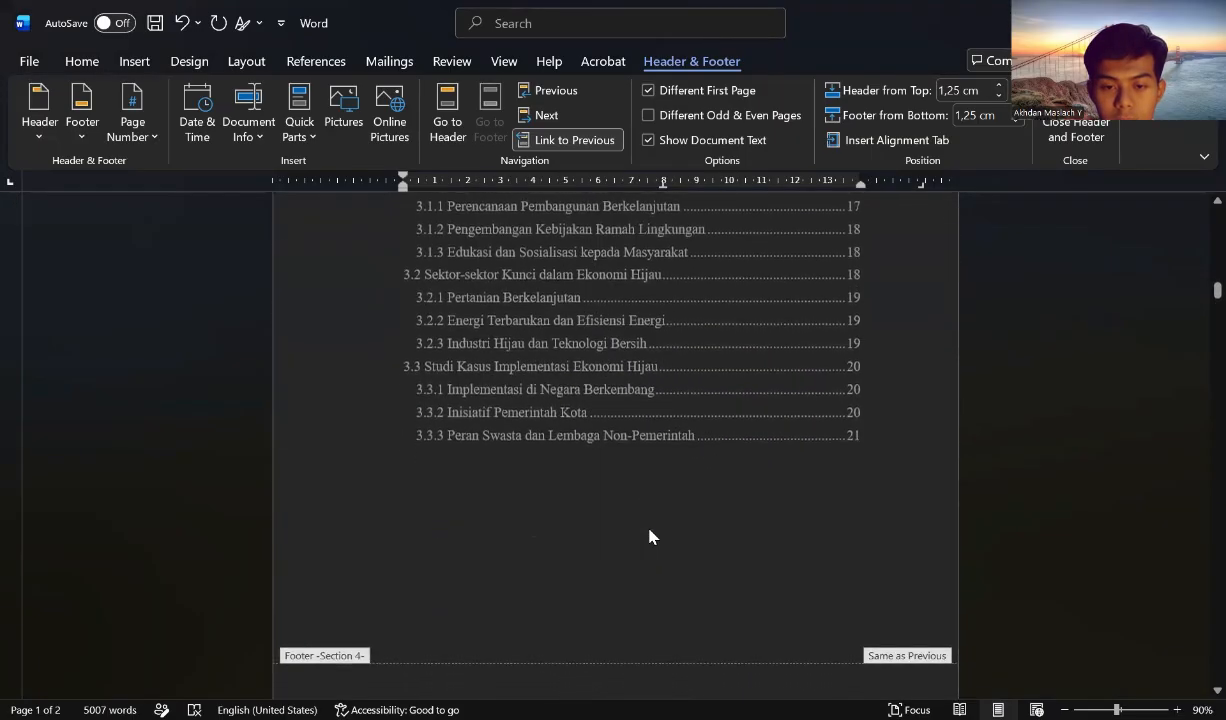
pyautogui.click(668, 494)
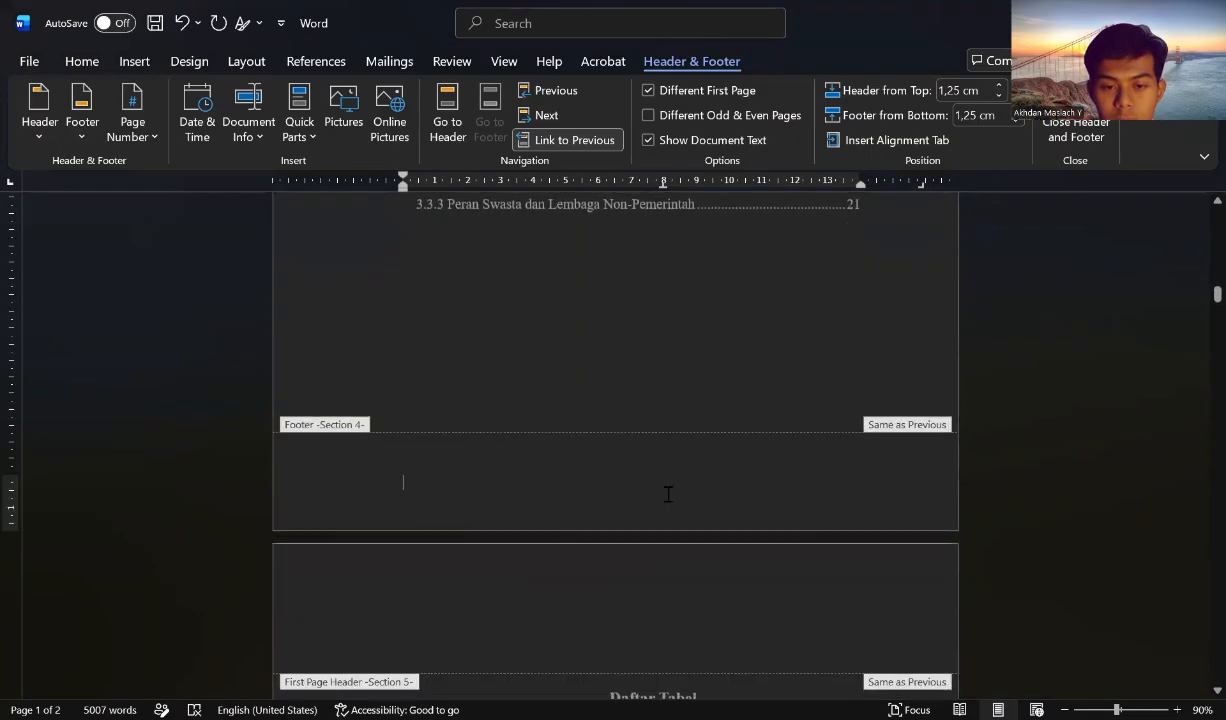
pyautogui.click(150, 130)
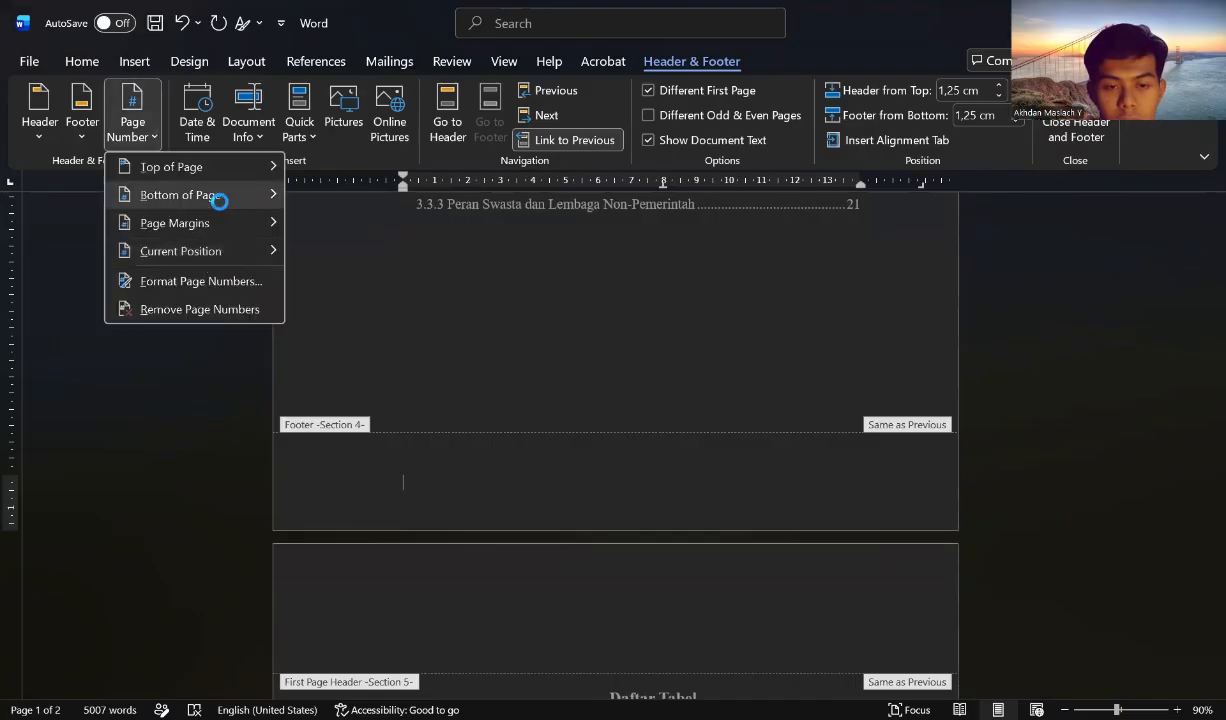
pyautogui.click(470, 350)
# Format the section 5 page number, on the Daftar Tabel page, as i, ii, iii, ..., continuing from the previous section.
pyautogui.scroll(-5, 676, 482)
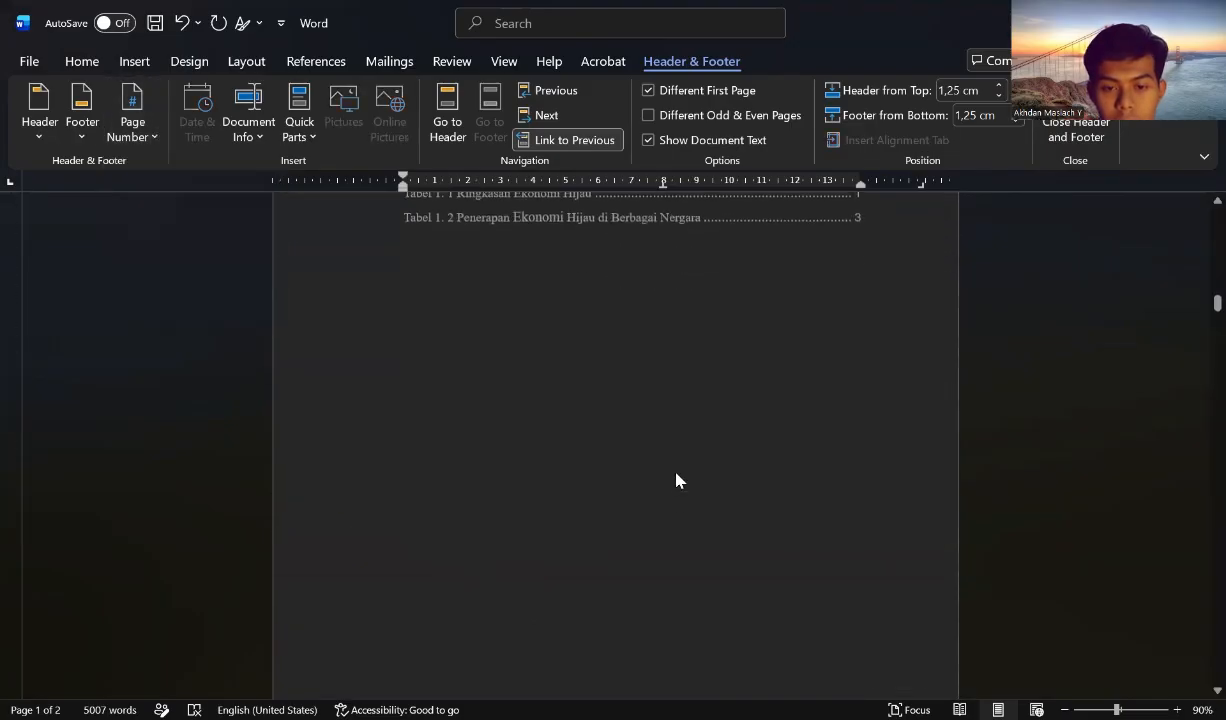
pyautogui.click(133, 120)
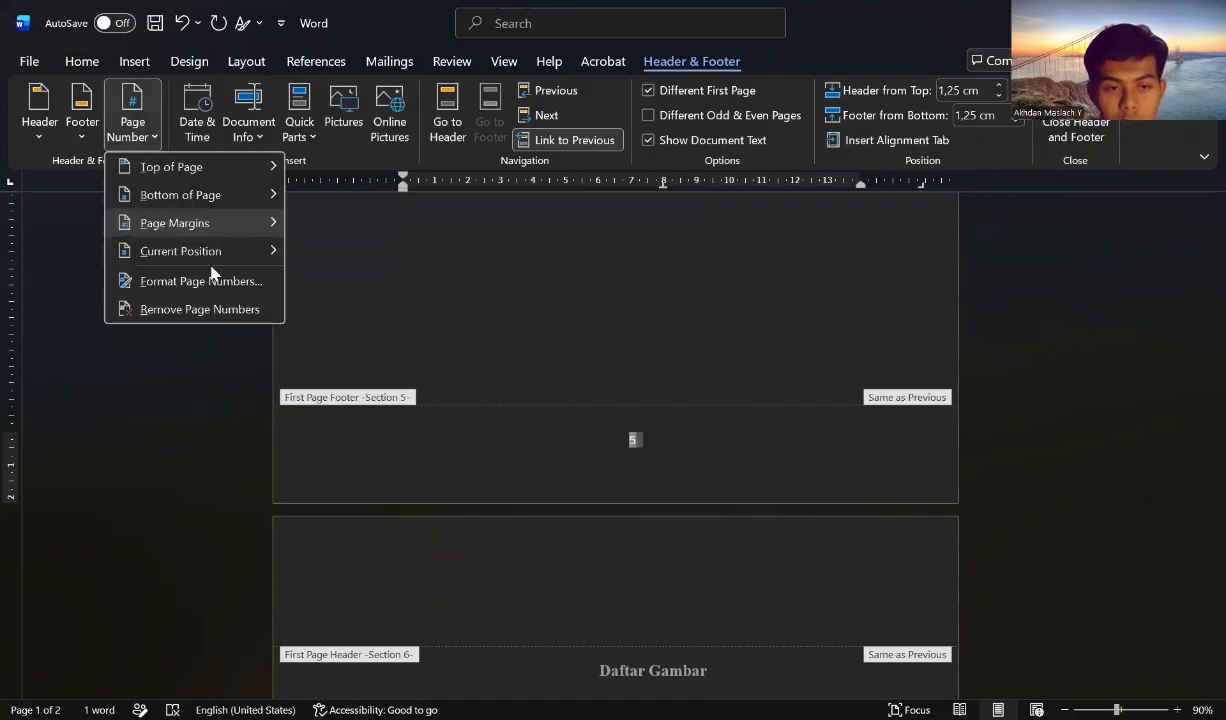
pyautogui.click(690, 256)
pyautogui.click(661, 323)
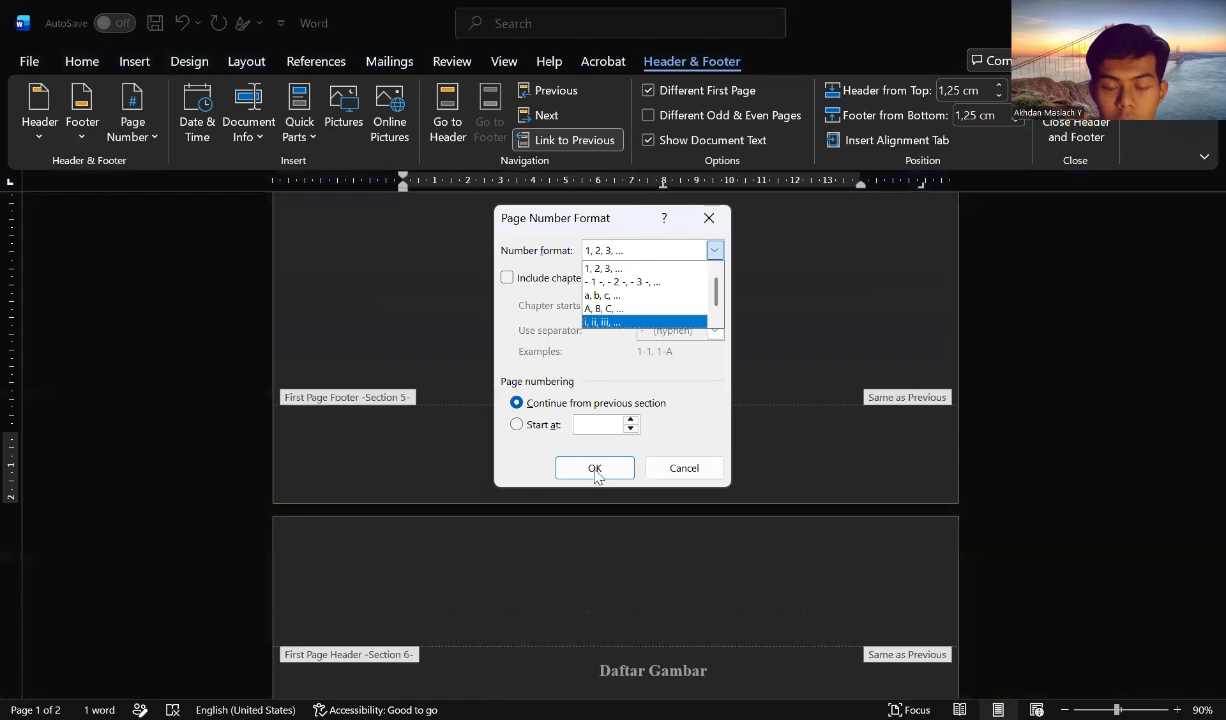
pyautogui.click(596, 469)
# Format the section 6 page number, on the Daftar Gambar page, as i, ii, iii, ..., continuing from the previous section.
pyautogui.scroll(-3, 703, 512)
pyautogui.scroll(-6, 700, 518)
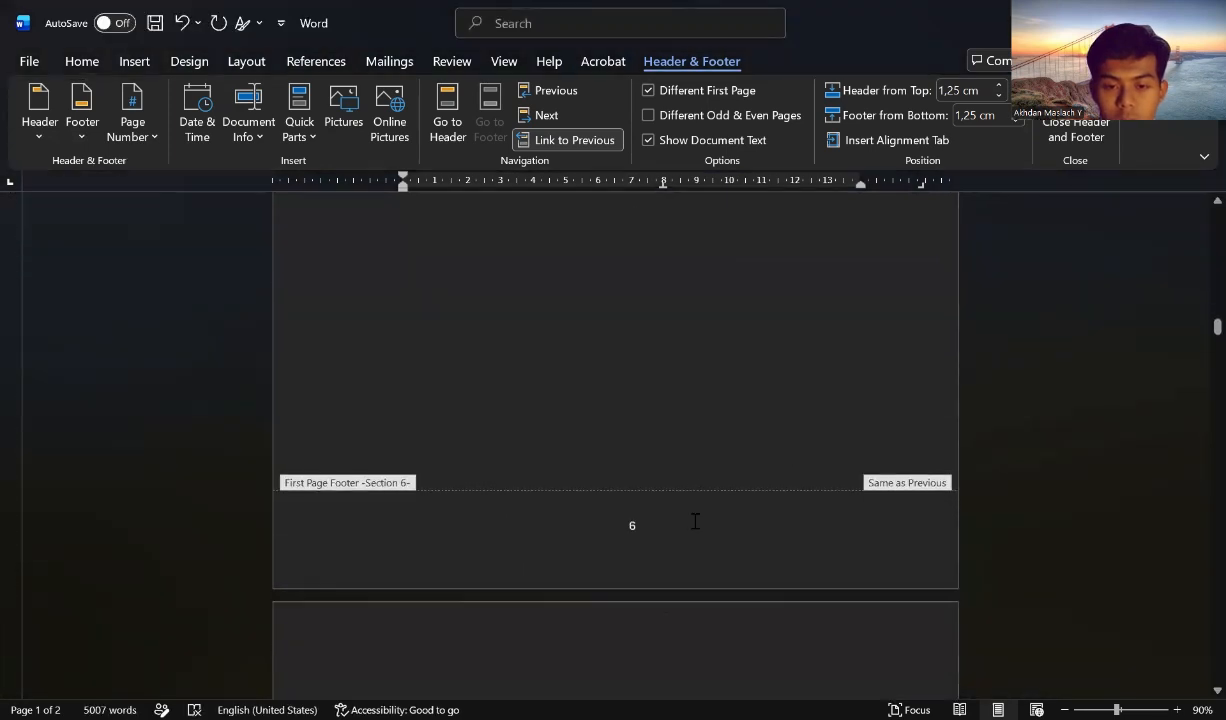
pyautogui.click(148, 135)
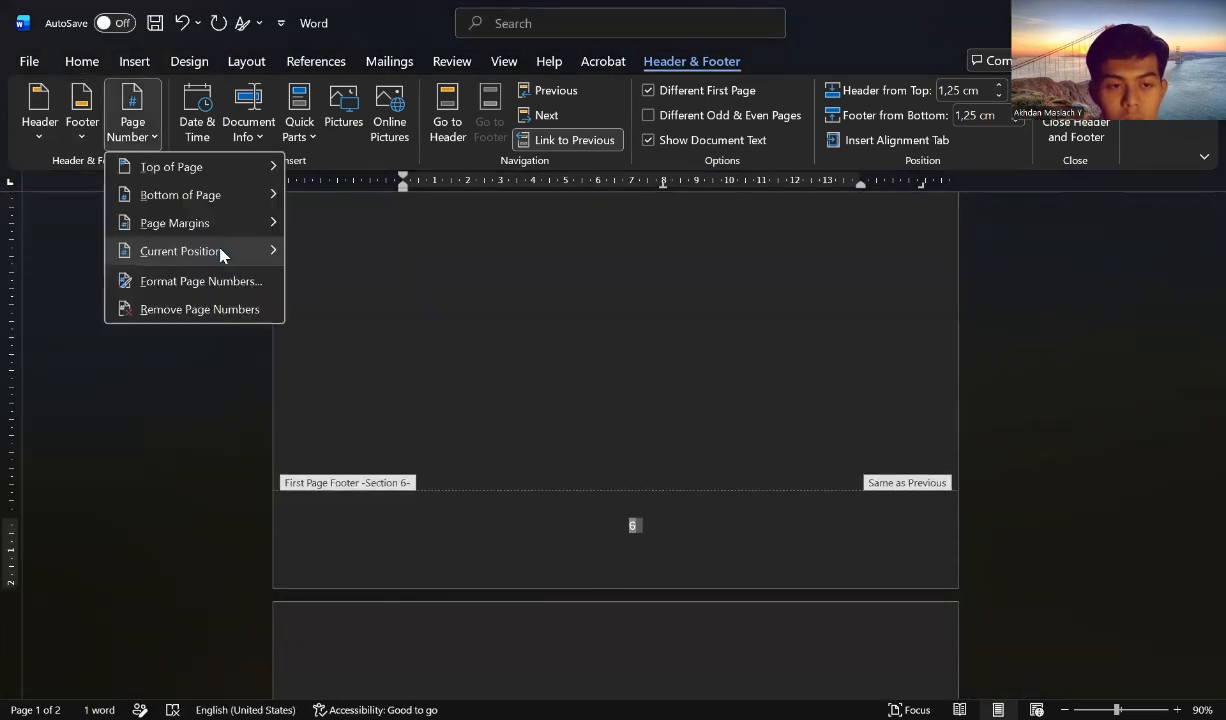
pyautogui.click(218, 284)
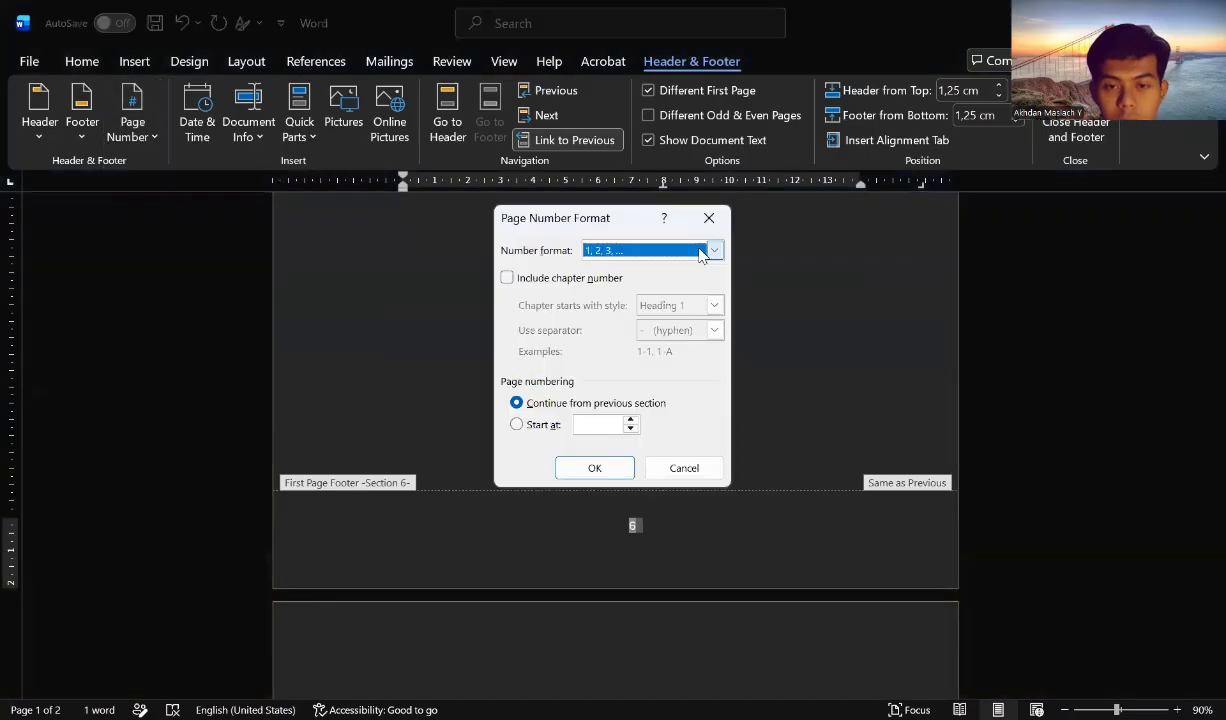
pyautogui.click(713, 250)
pyautogui.click(662, 322)
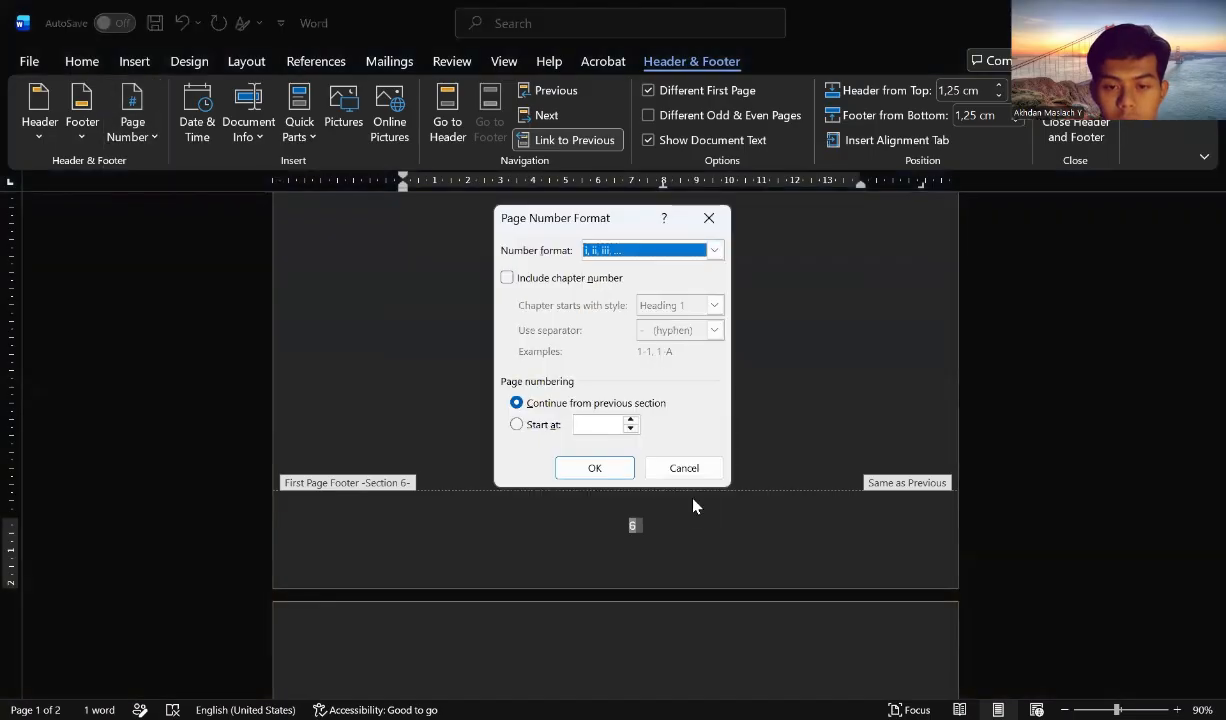
pyautogui.click(592, 467)
# Unlink the first-page header of section 7, on the opening page of Bab 1, from the previous section.
pyautogui.scroll(-6, 690, 400)
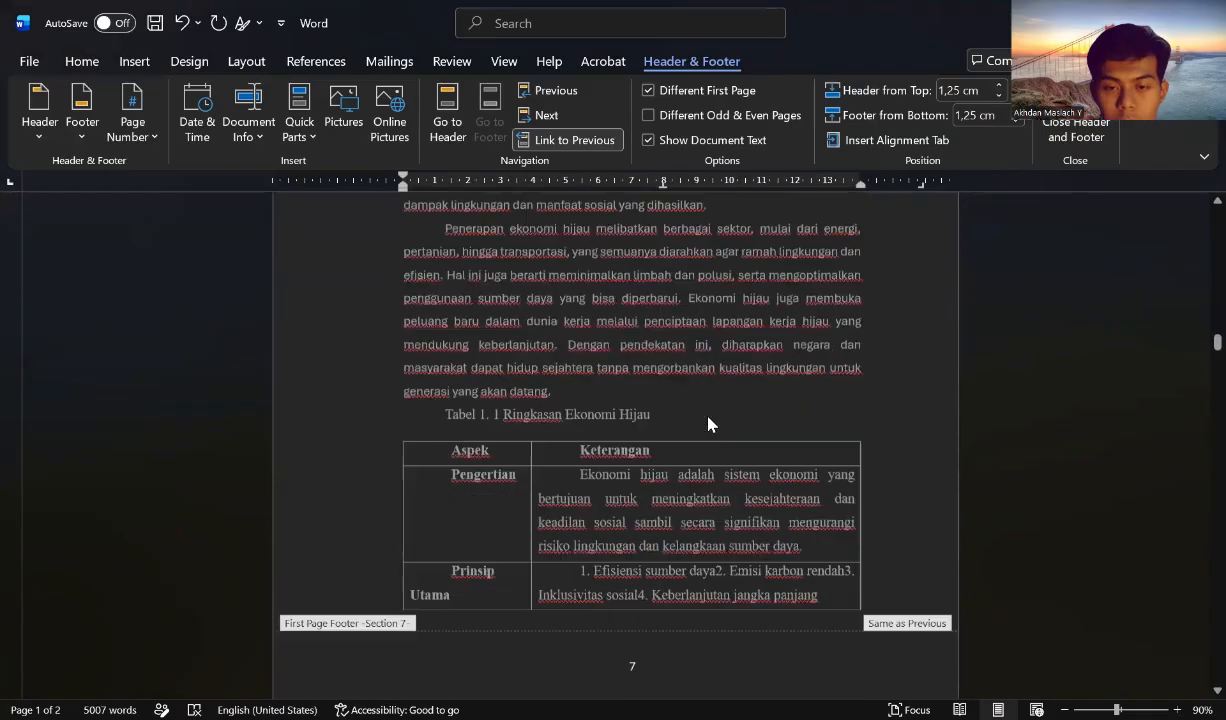
pyautogui.scroll(4, 670, 370)
pyautogui.scroll(2, 660, 340)
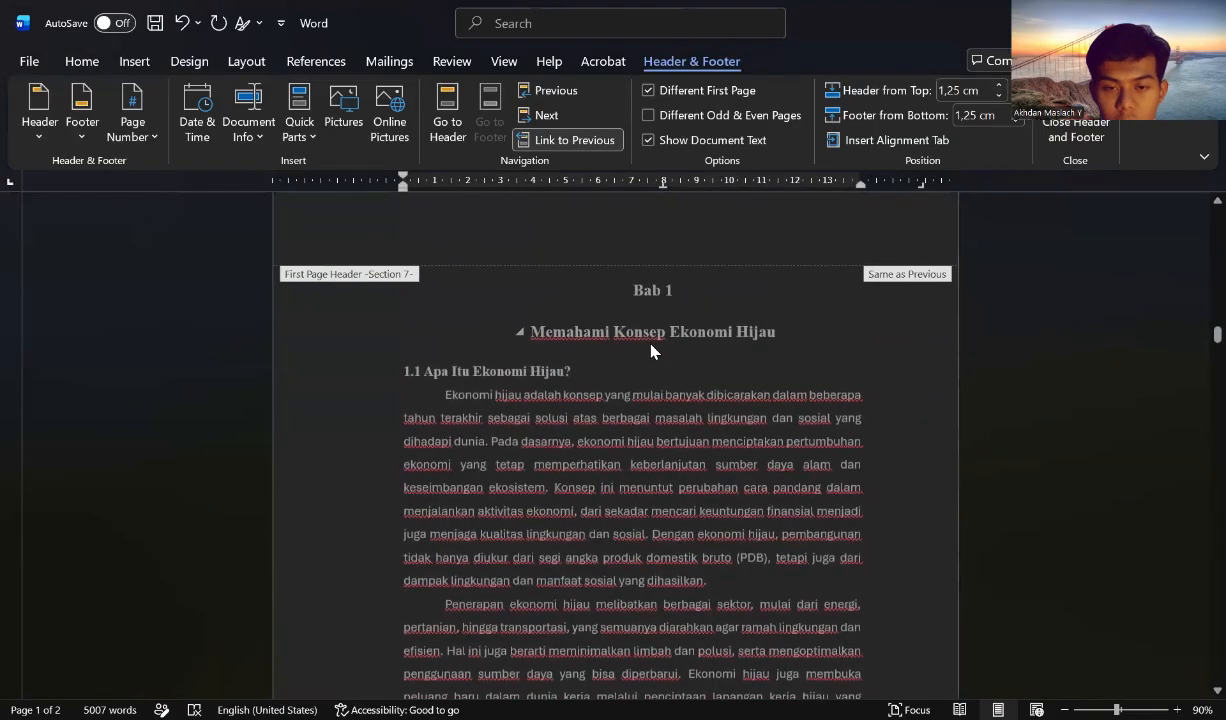
pyautogui.scroll(-1, 643, 305)
pyautogui.scroll(2, 639, 295)
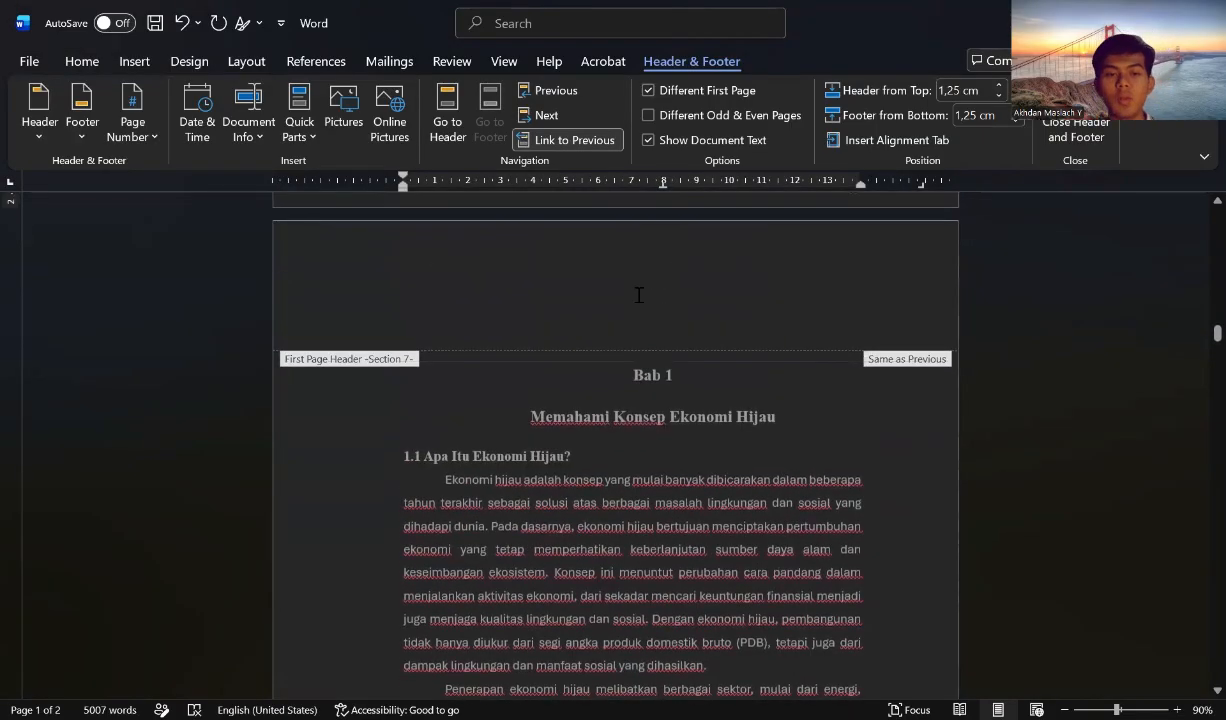
pyautogui.click(638, 295)
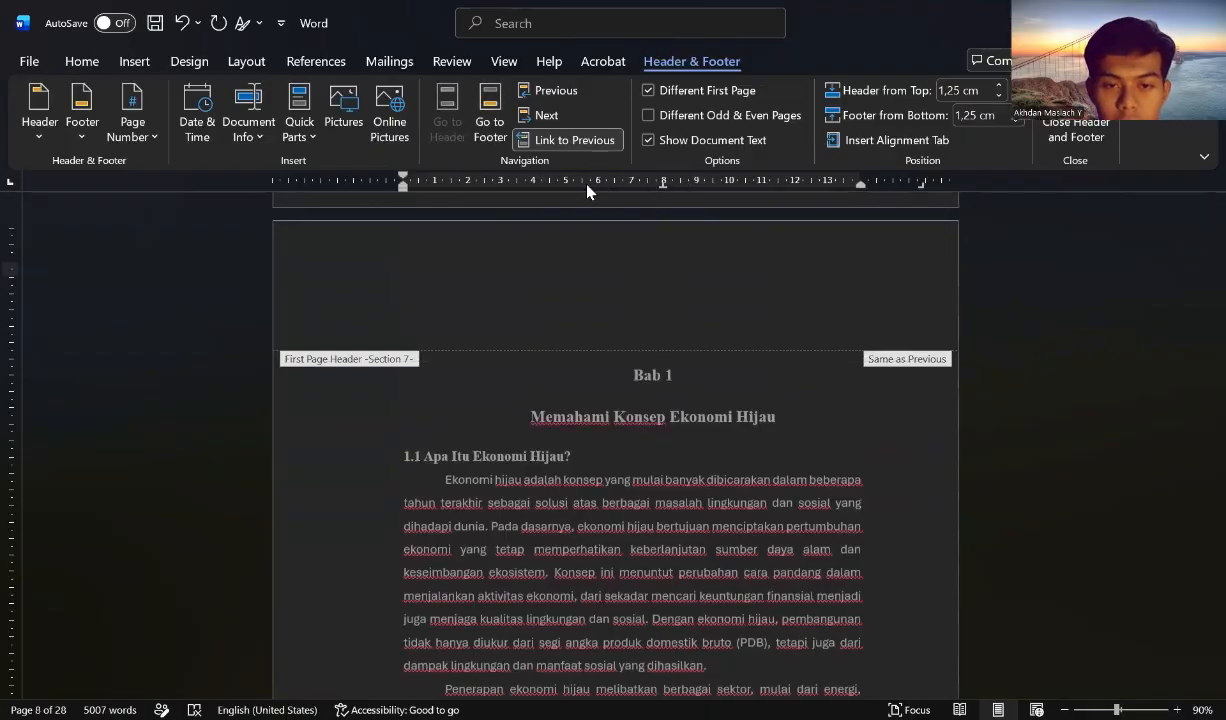
pyautogui.click(577, 143)
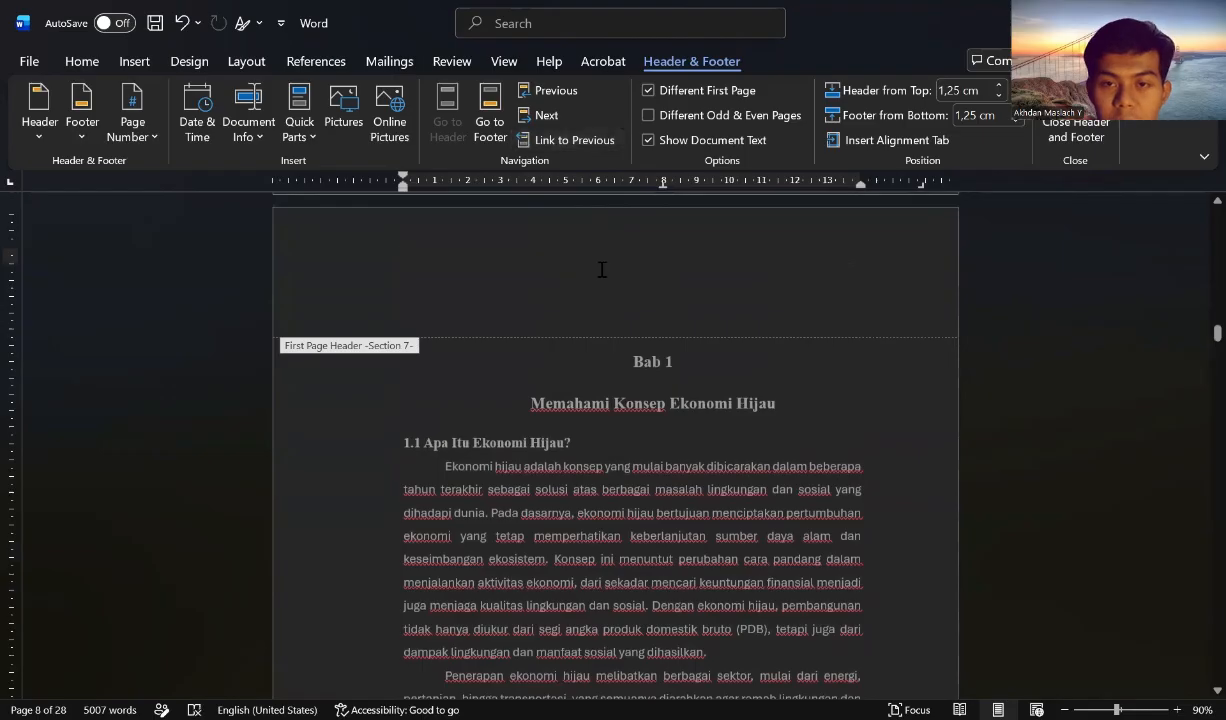
# Unlink the first-page footer of section 7, at the end of the opening Bab 1 page, from the previous section.
pyautogui.scroll(-4, 600, 330)
pyautogui.scroll(-5, 600, 430)
pyautogui.doubleClick(633, 472)
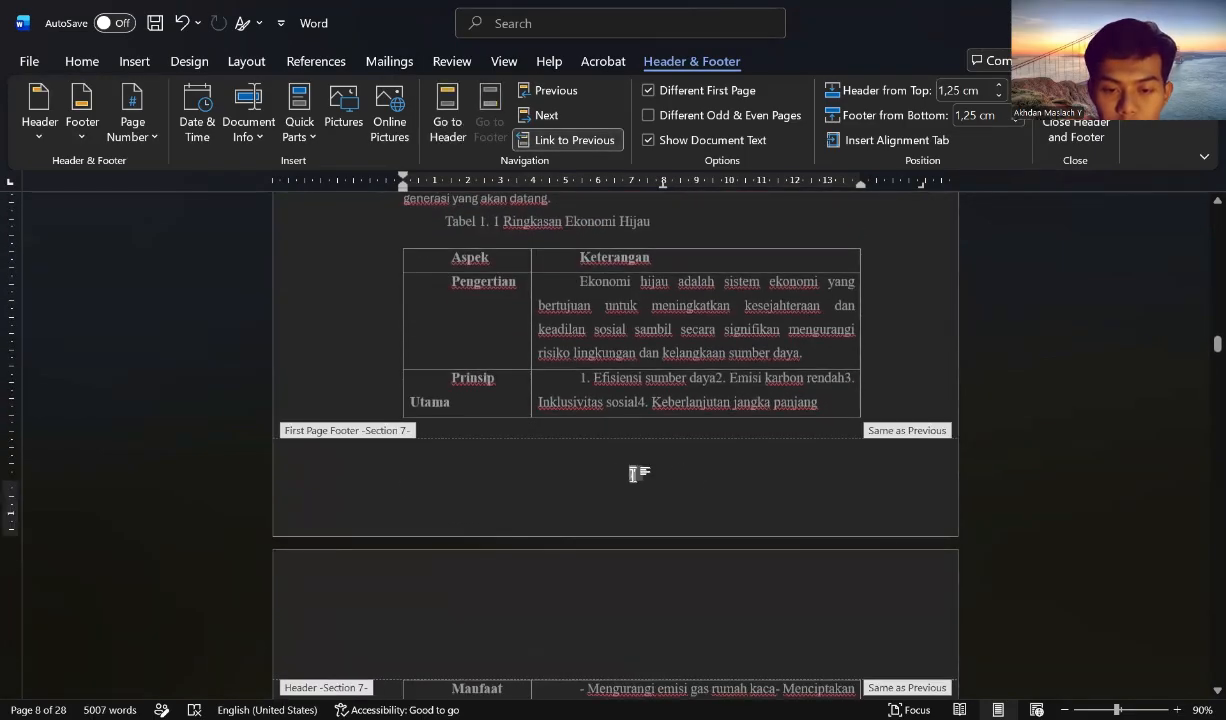
pyautogui.click(577, 145)
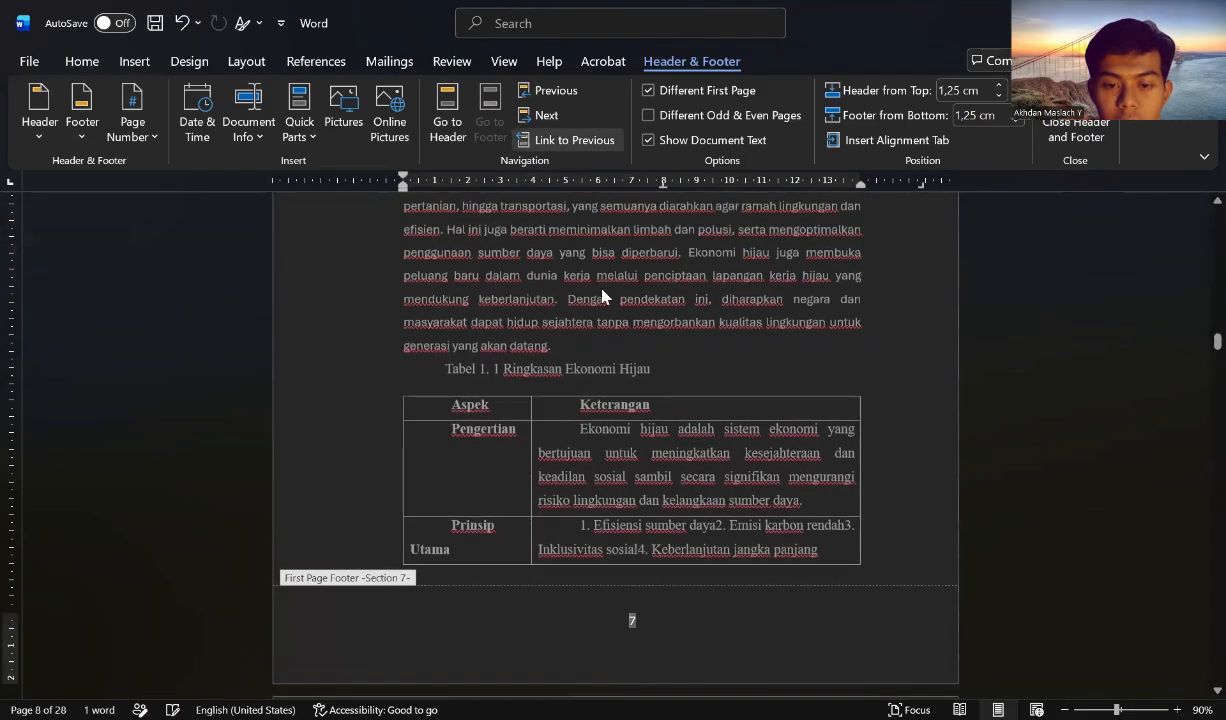
# Restart the section 7 page numbering at 1, keeping the 1, 2, 3, ... number format.
pyautogui.click(674, 624)
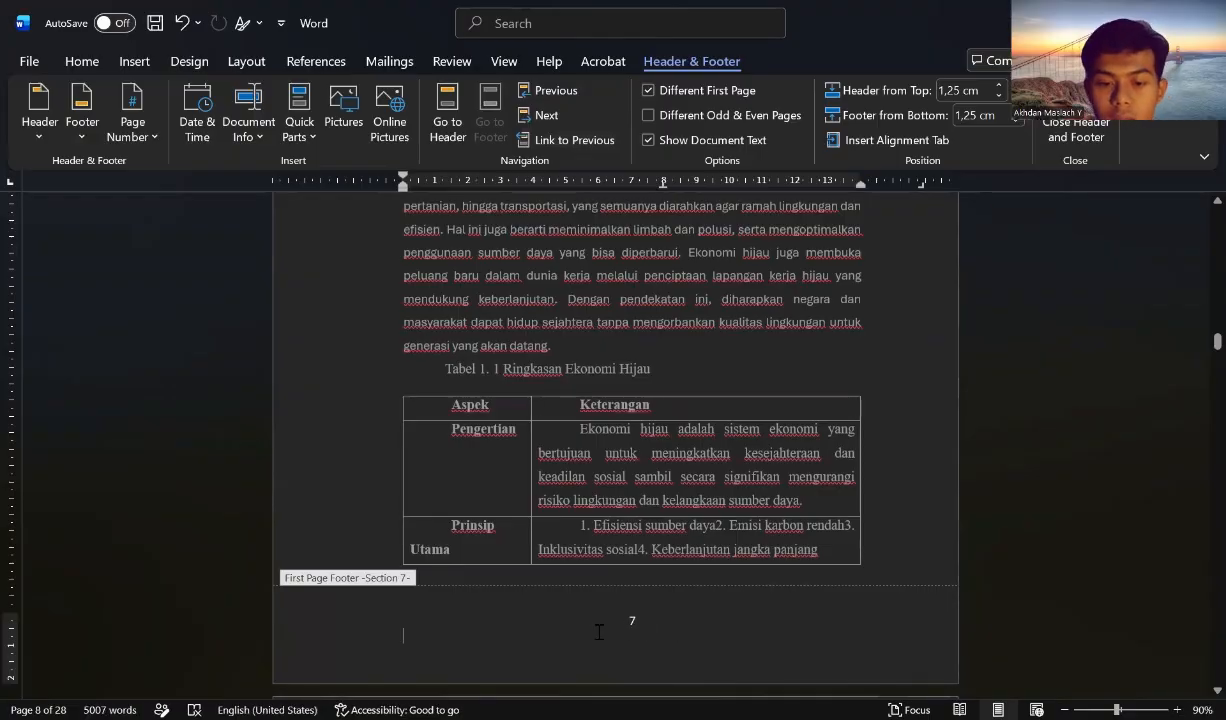
pyautogui.doubleClick(631, 621)
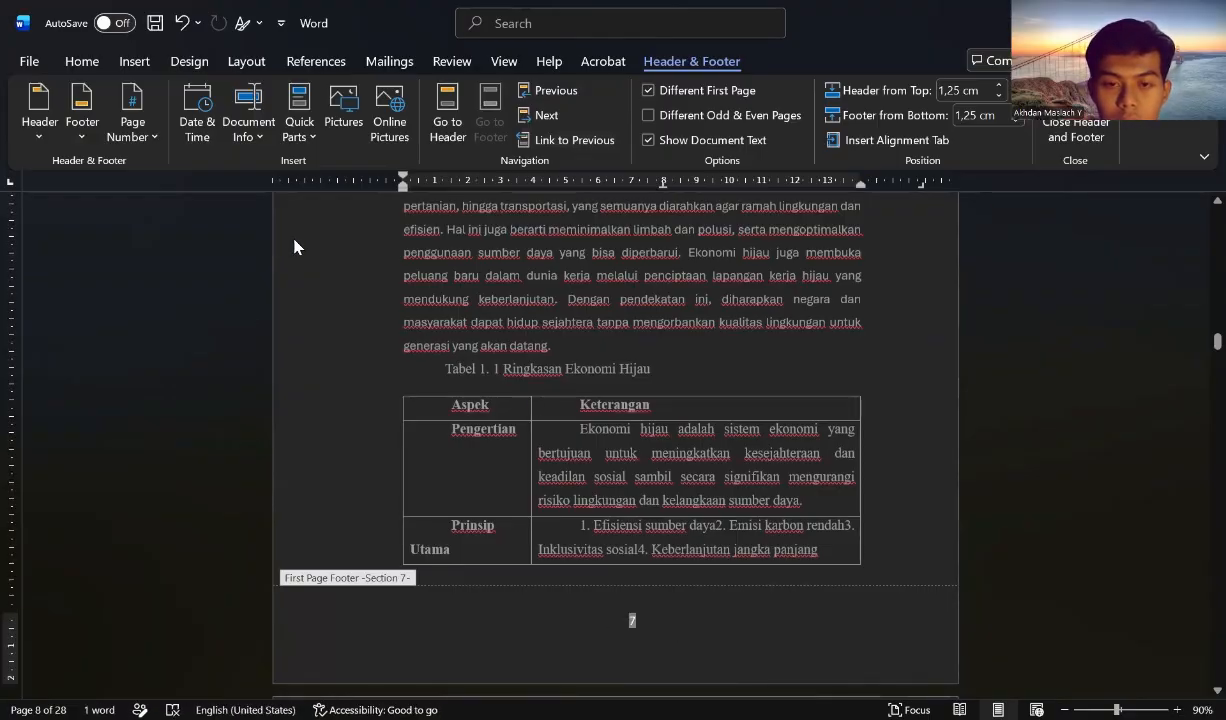
pyautogui.click(132, 120)
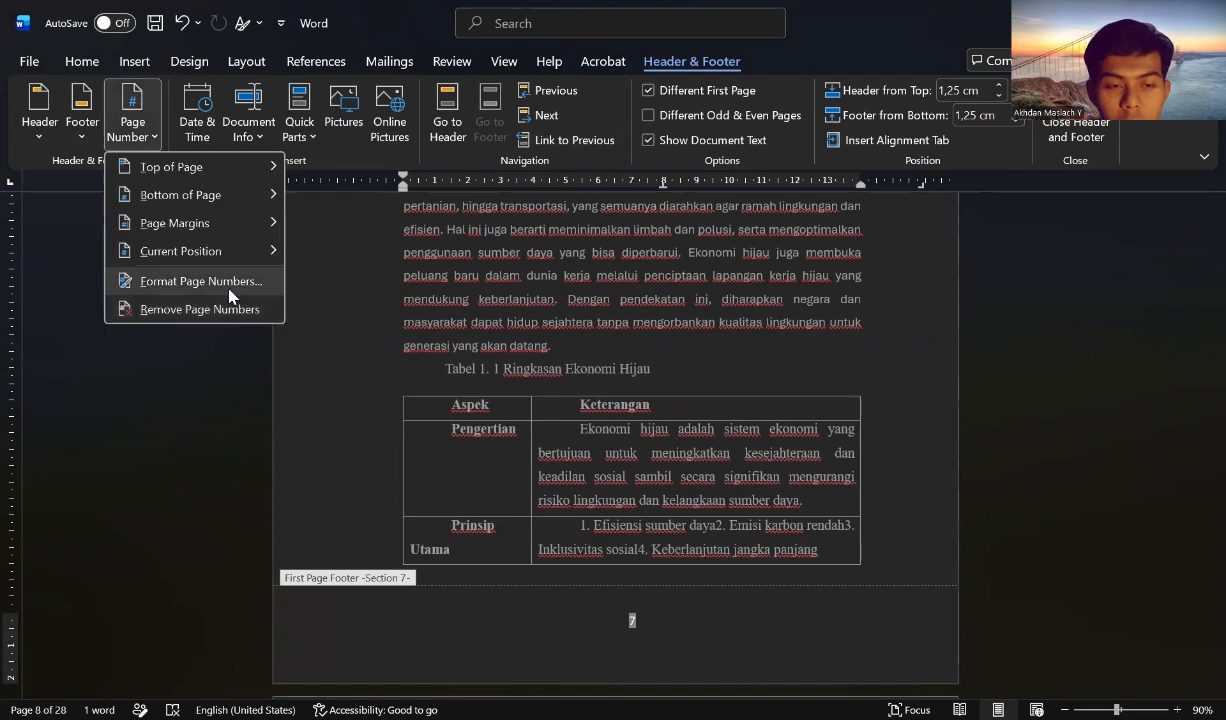
pyautogui.click(240, 281)
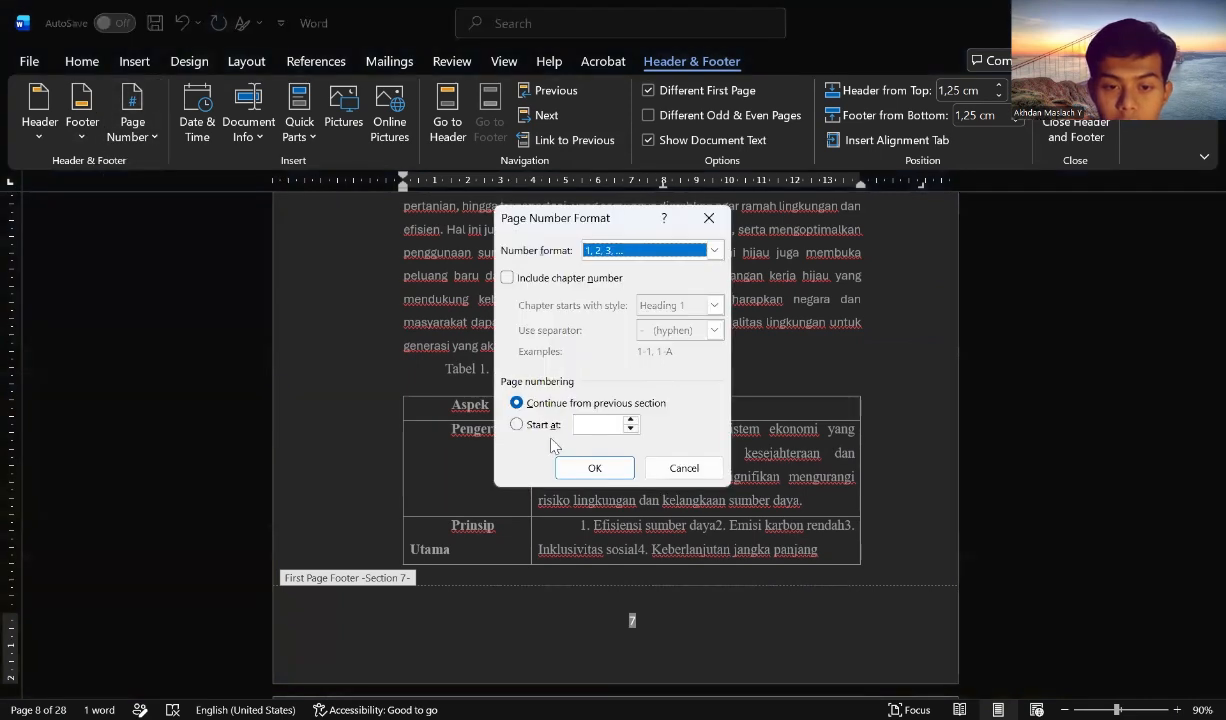
pyautogui.click(515, 425)
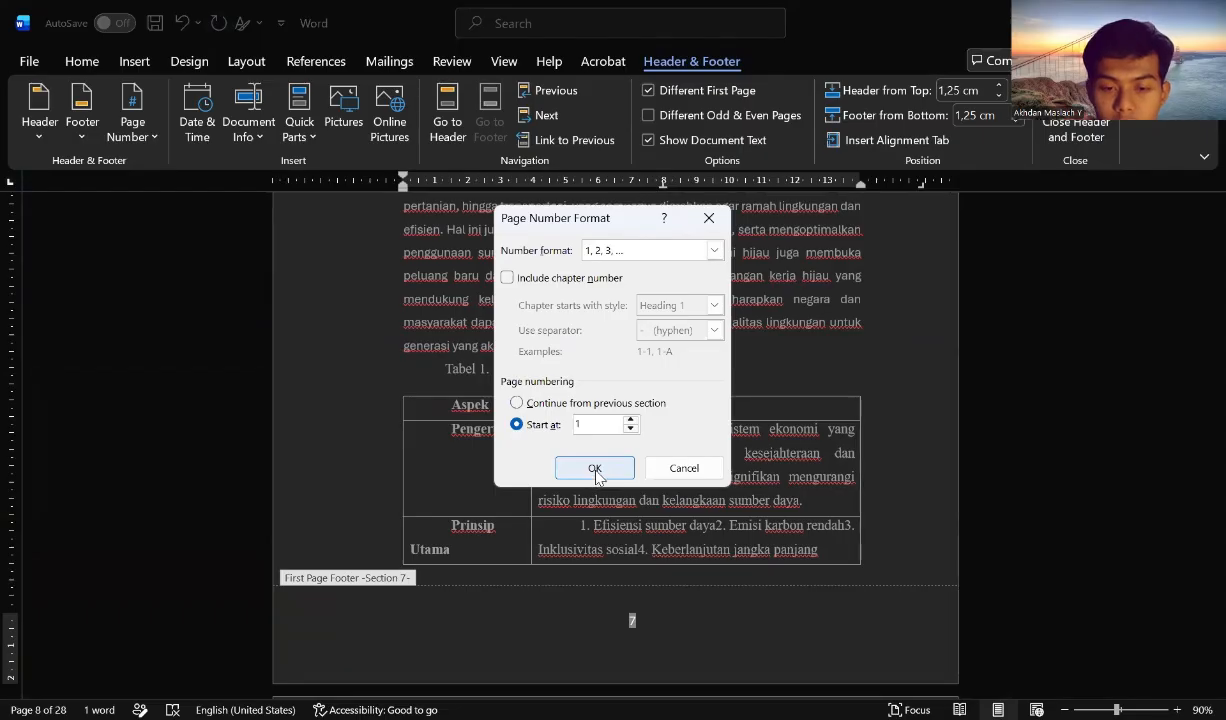
pyautogui.click(596, 468)
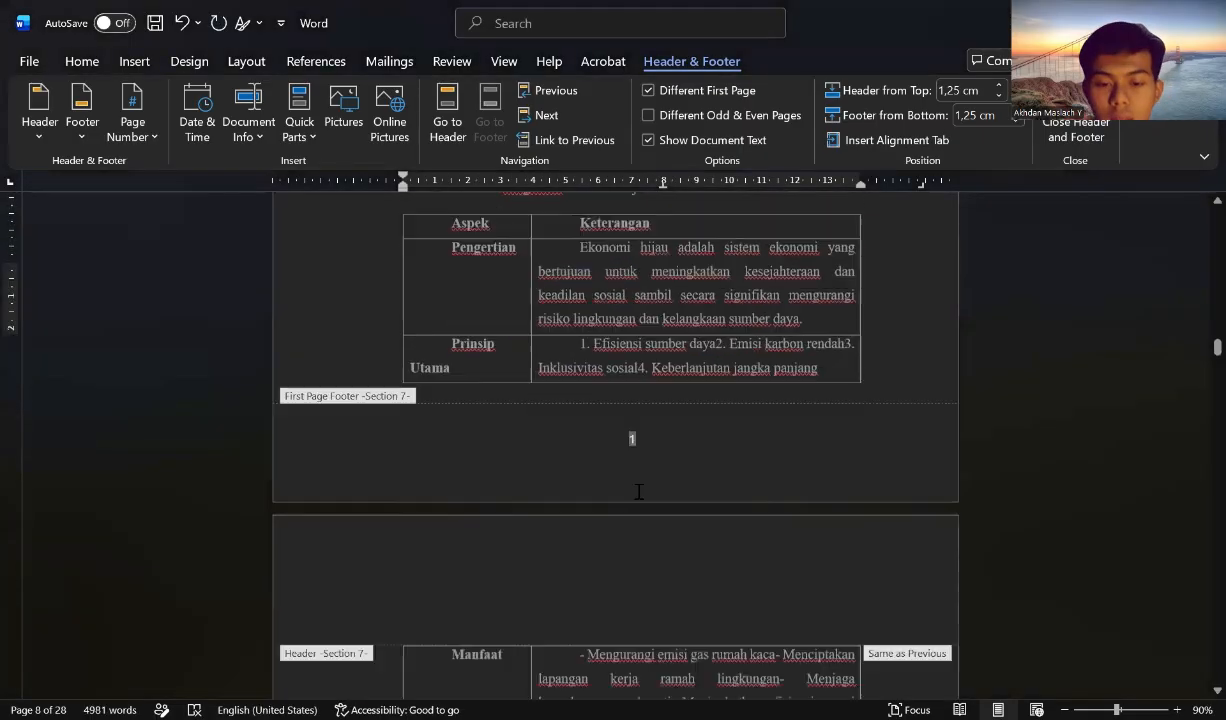
pyautogui.scroll(-5, 780, 380)
pyautogui.click(812, 218)
pyautogui.scroll(5, 808, 255)
pyautogui.click(746, 409)
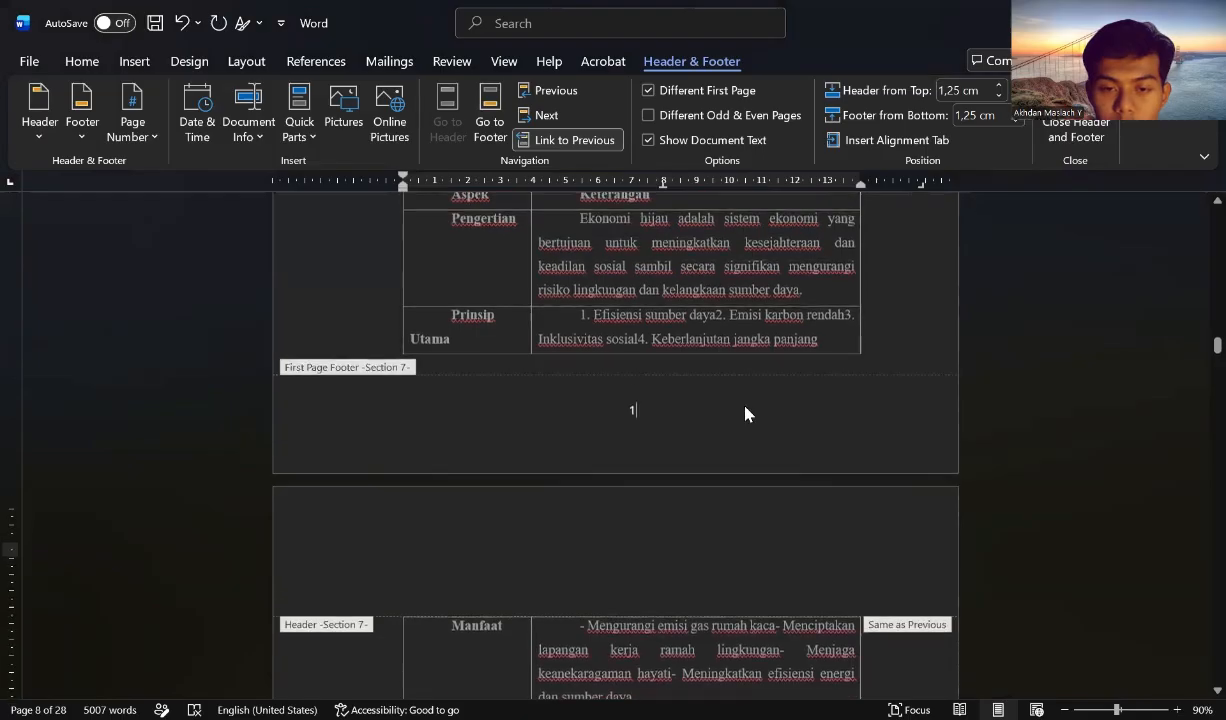
pyautogui.scroll(10, 745, 410)
pyautogui.scroll(-1, 733, 378)
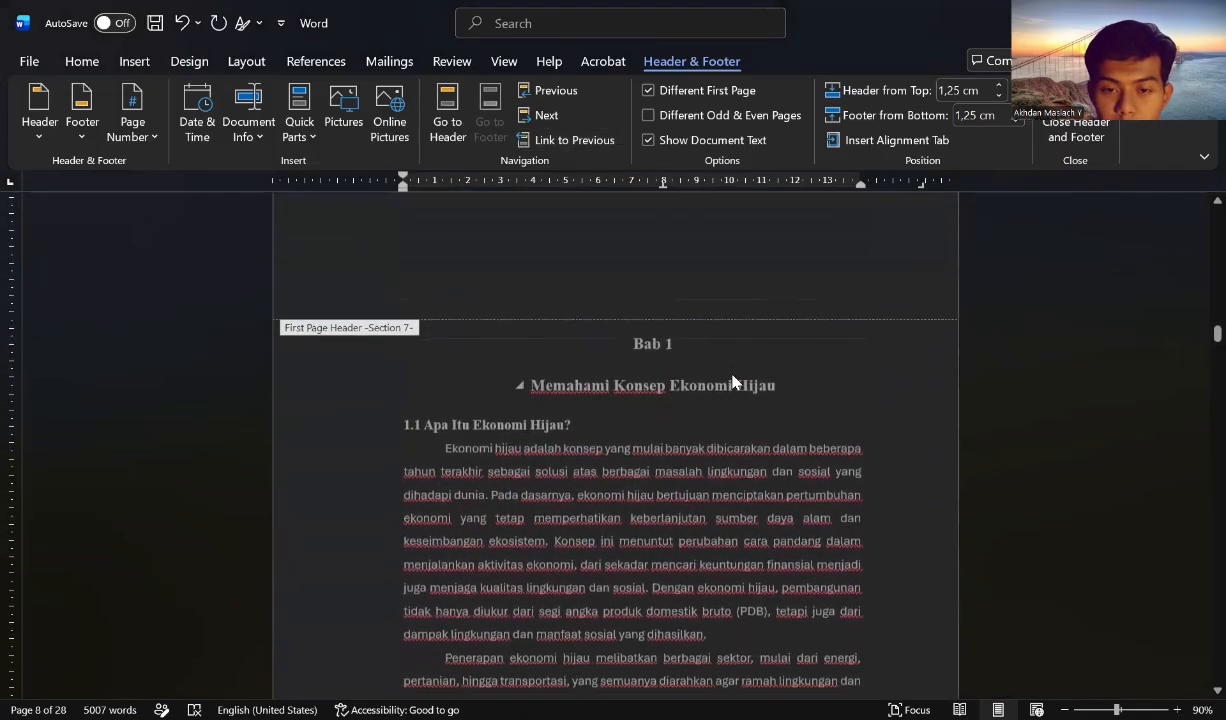
# Insert a Plain Number 3 top-of-page number in the regular section 7 header, on the second page of Bab 1.
pyautogui.scroll(-1, 732, 377)
pyautogui.scroll(-1, 714, 366)
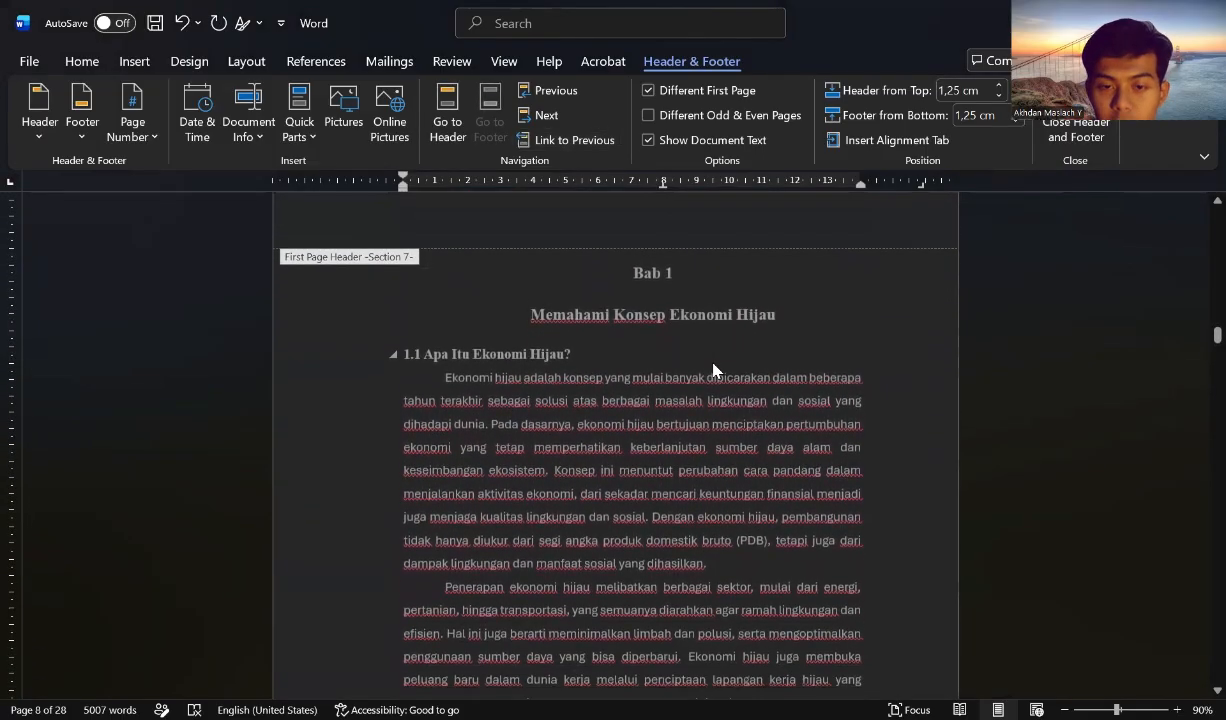
pyautogui.scroll(-8, 714, 366)
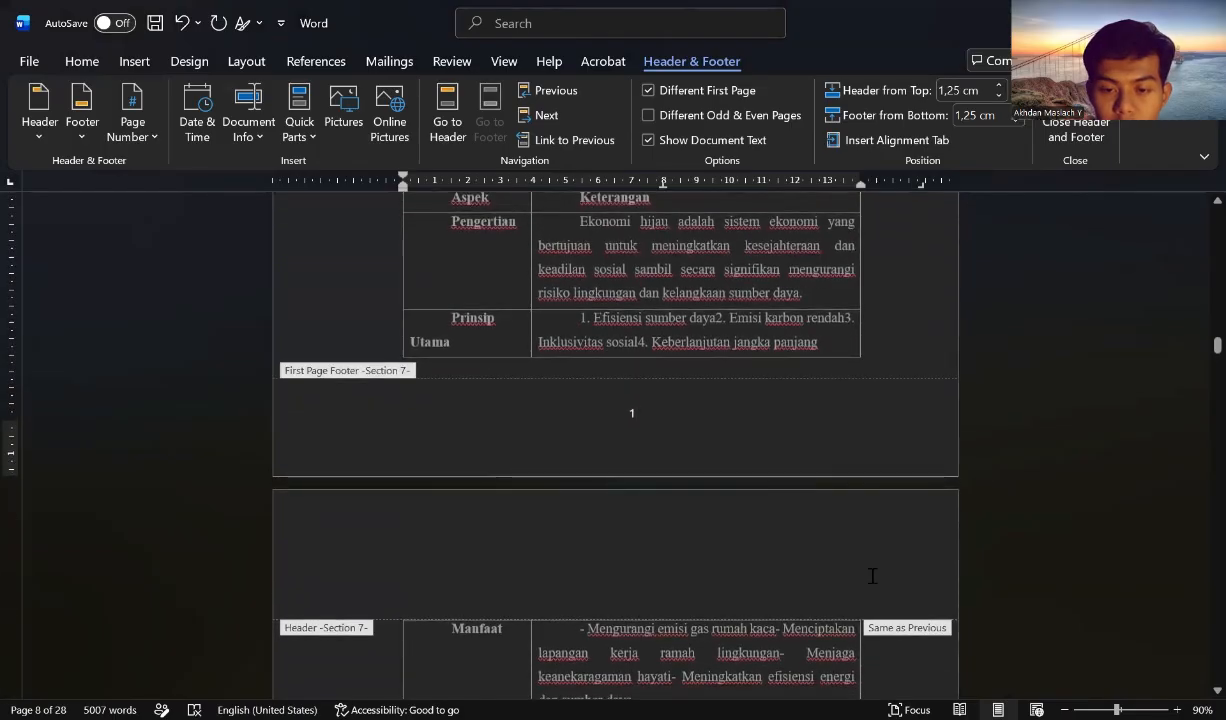
pyautogui.click(872, 576)
pyautogui.scroll(-3, 643, 534)
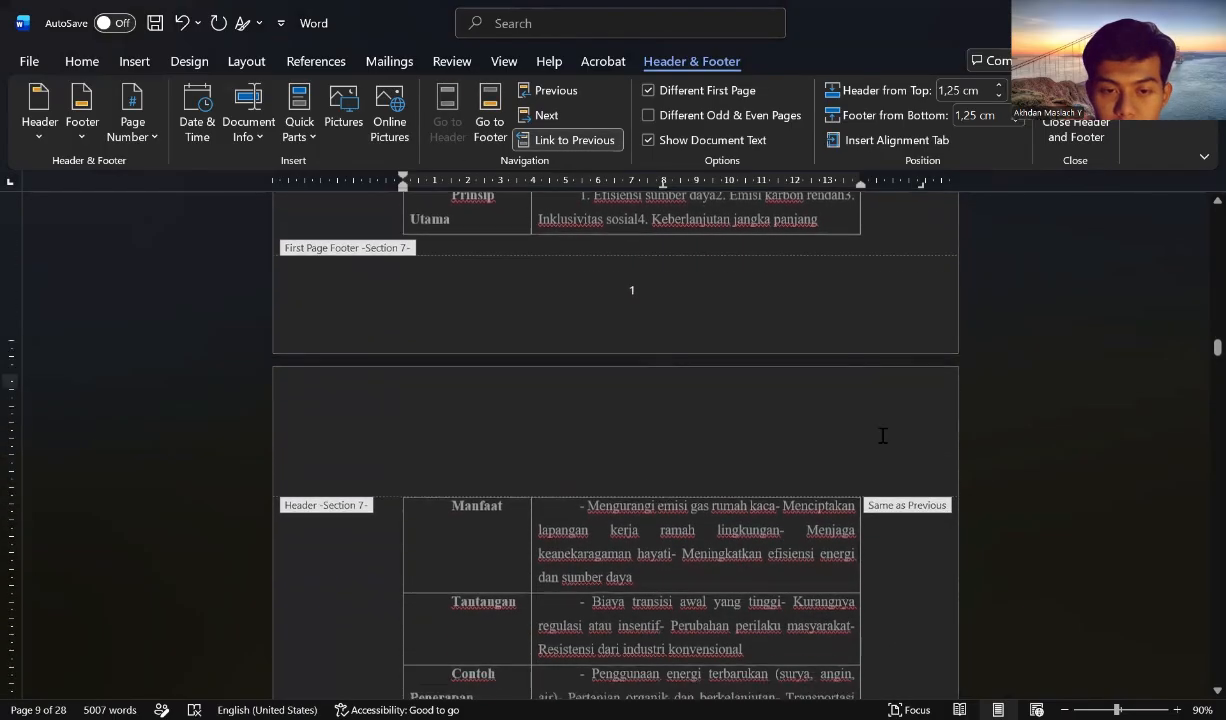
pyautogui.scroll(-2, 760, 400)
pyautogui.click(645, 350)
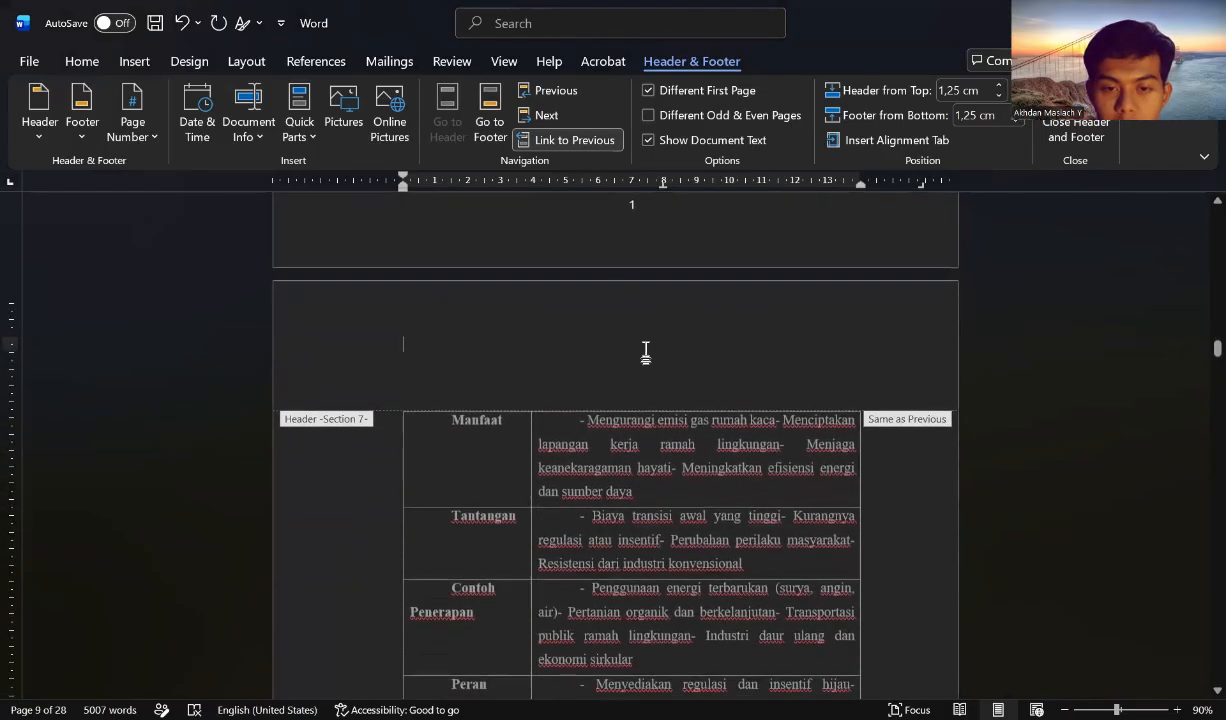
pyautogui.click(133, 136)
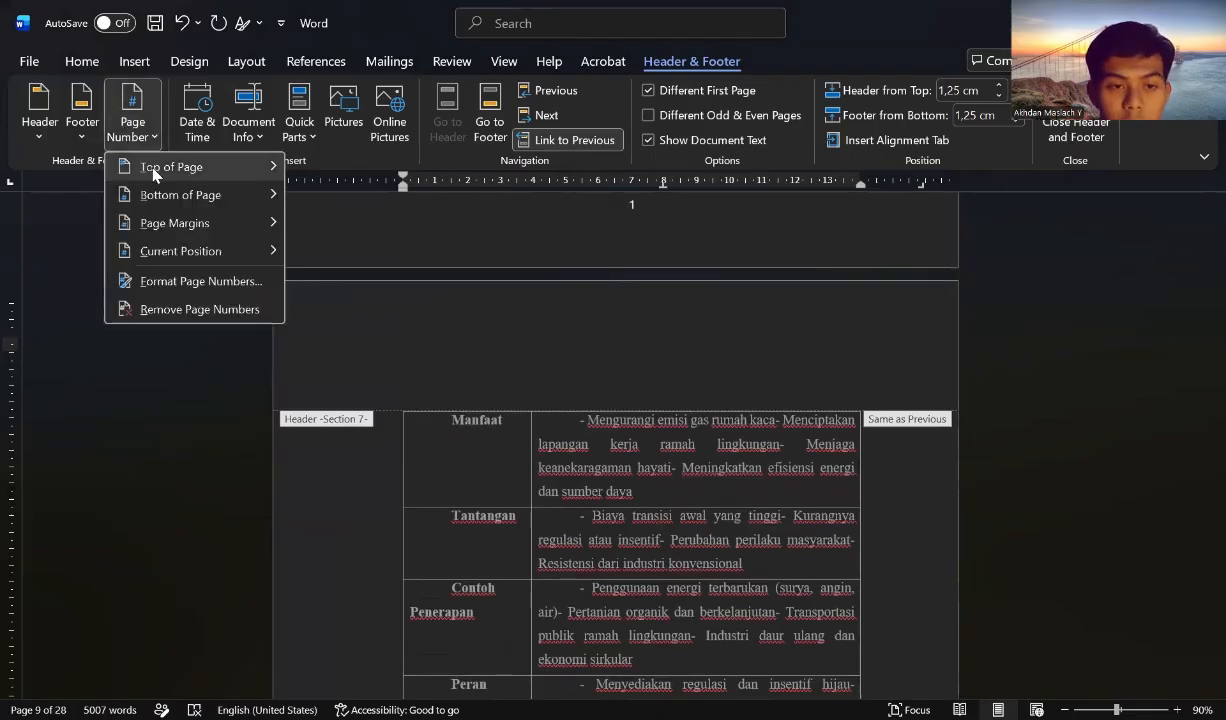
pyautogui.moveTo(153, 172)
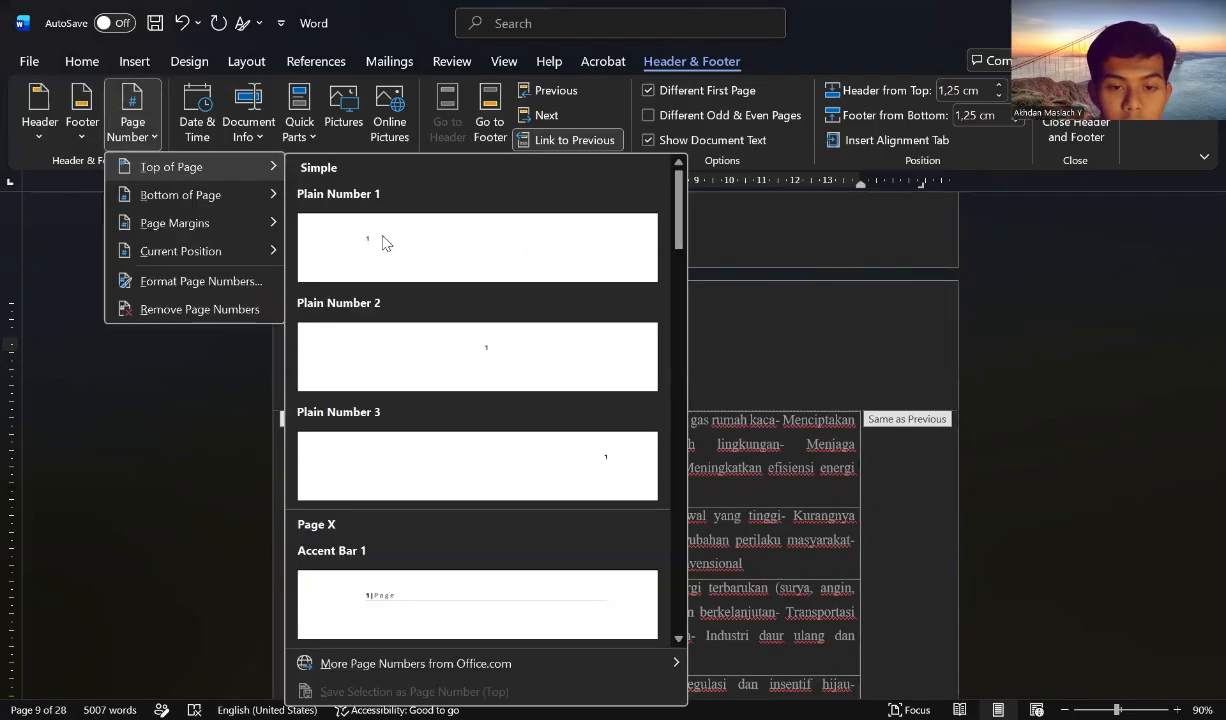
pyautogui.click(535, 470)
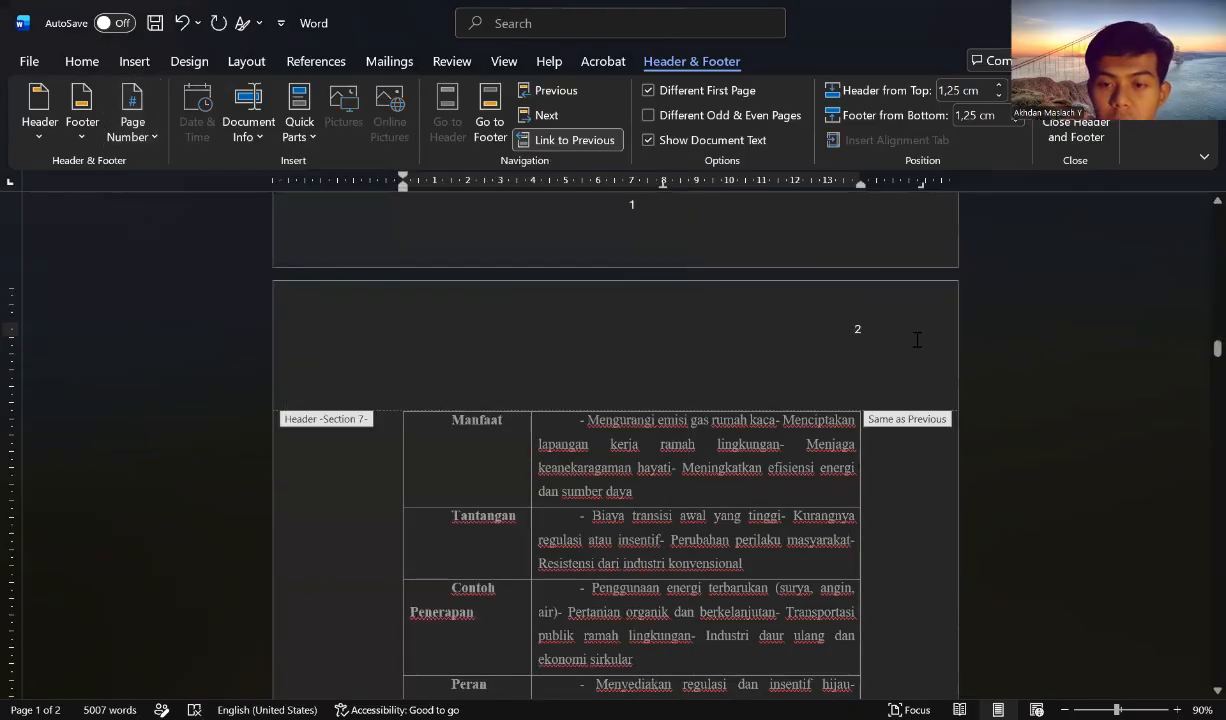
# Delete the centered page number from the regular section 7 footer, at the end of the second page of Bab 1.
pyautogui.scroll(-11, 843, 361)
pyautogui.scroll(5, 773, 459)
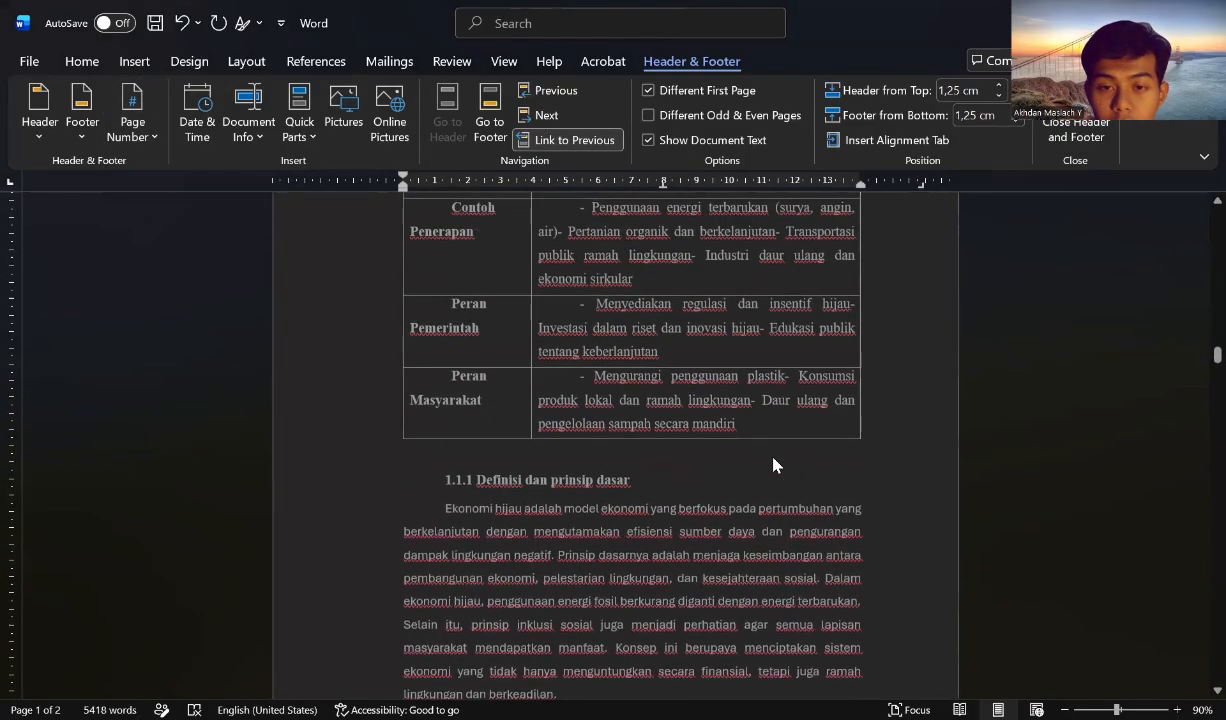
pyautogui.scroll(-3, 773, 465)
pyautogui.scroll(6, 738, 452)
pyautogui.scroll(-8, 747, 519)
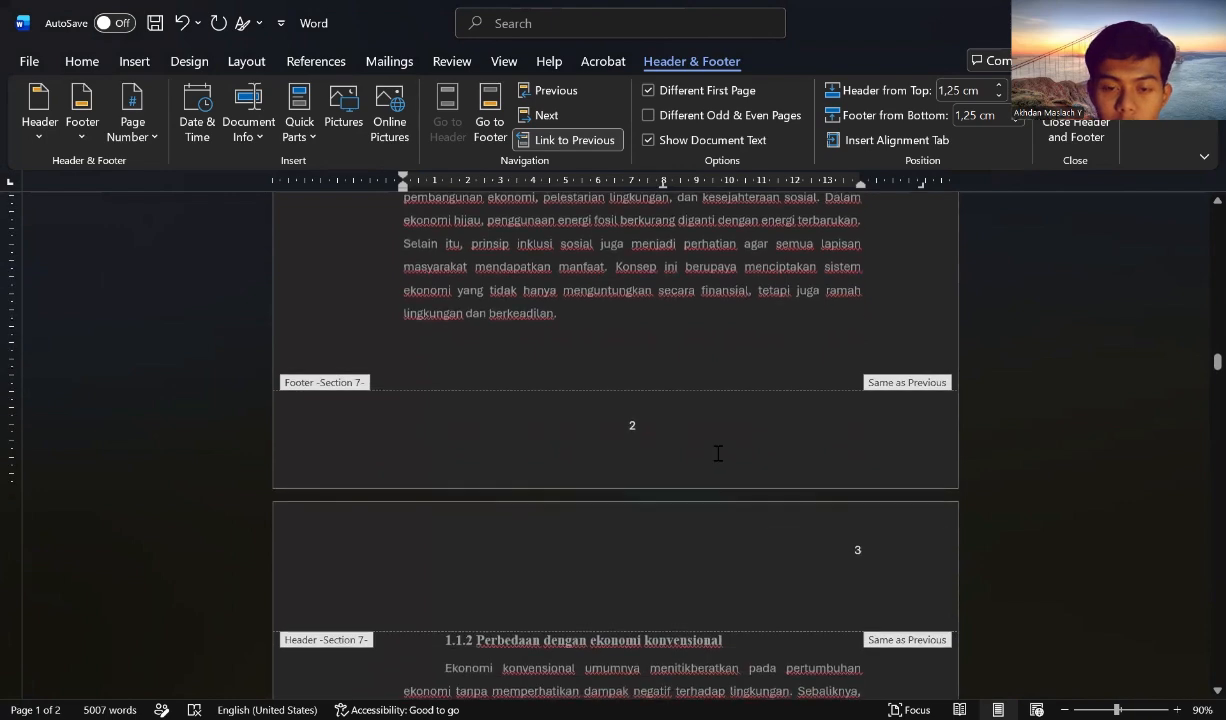
pyautogui.click(713, 445)
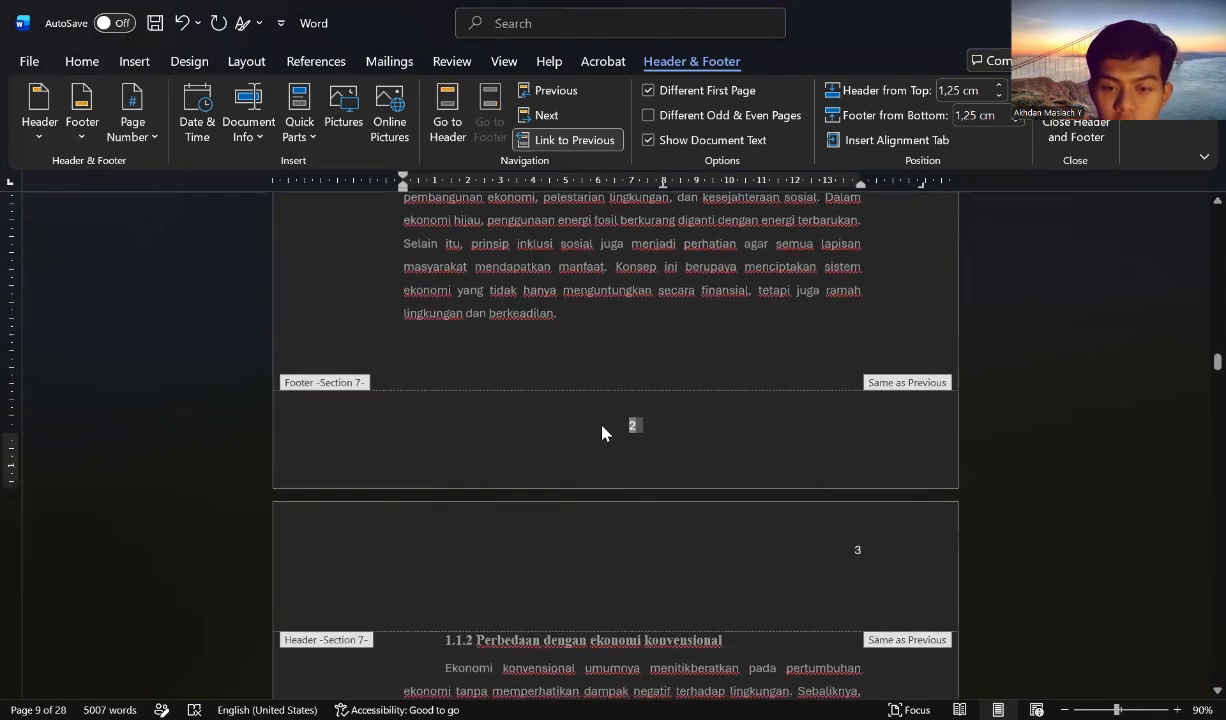
pyautogui.press('Delete')
# Examine the header and footer page numbers on the remaining pages of Bab 1 through Bab 3.
pyautogui.scroll(-4, 816, 468)
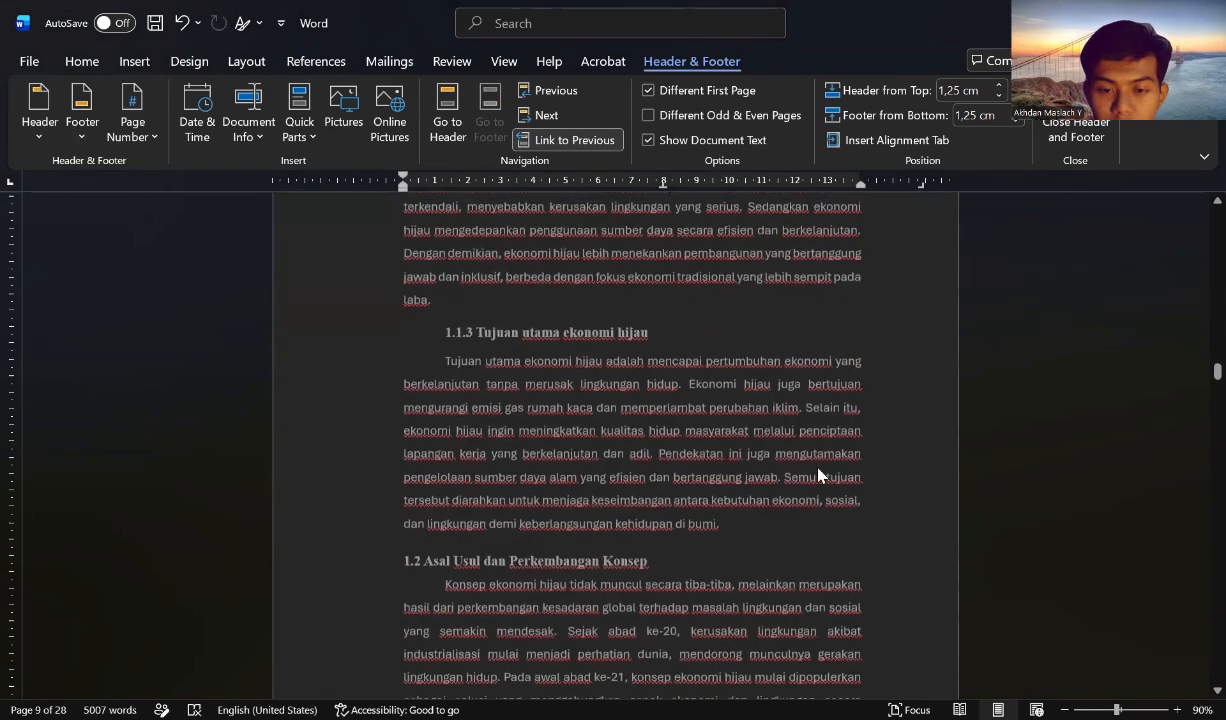
pyautogui.scroll(-5, 818, 474)
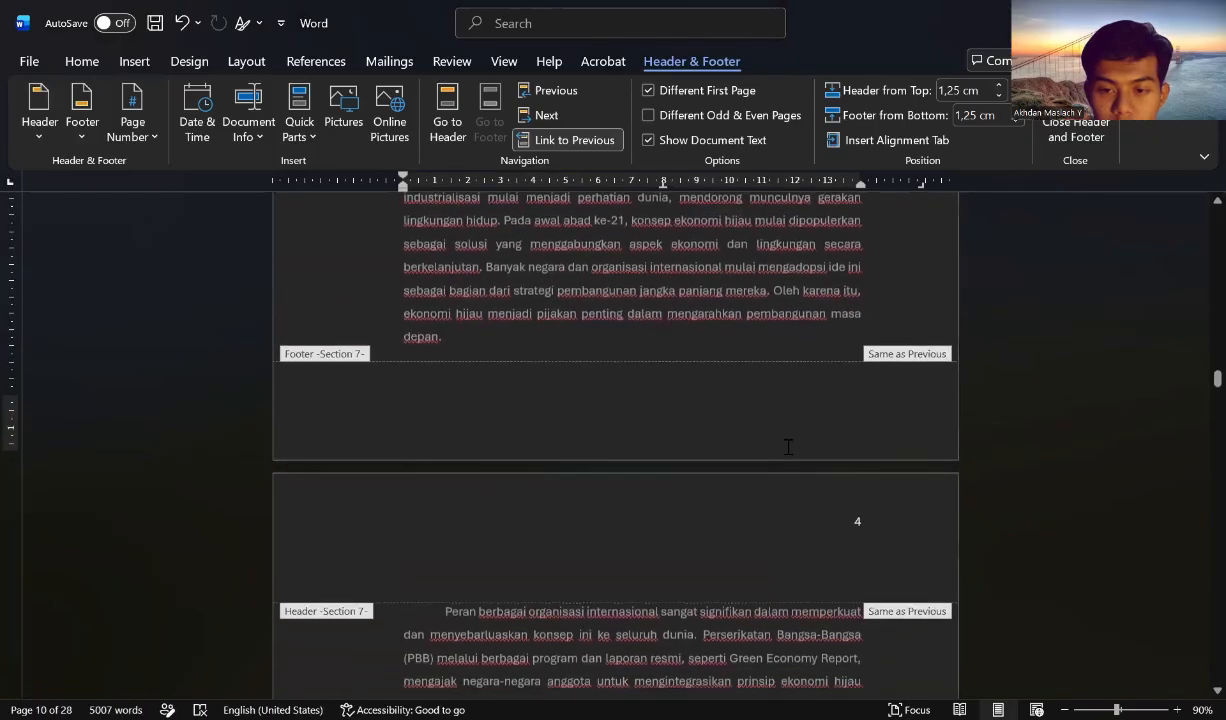
pyautogui.scroll(-15, 788, 447)
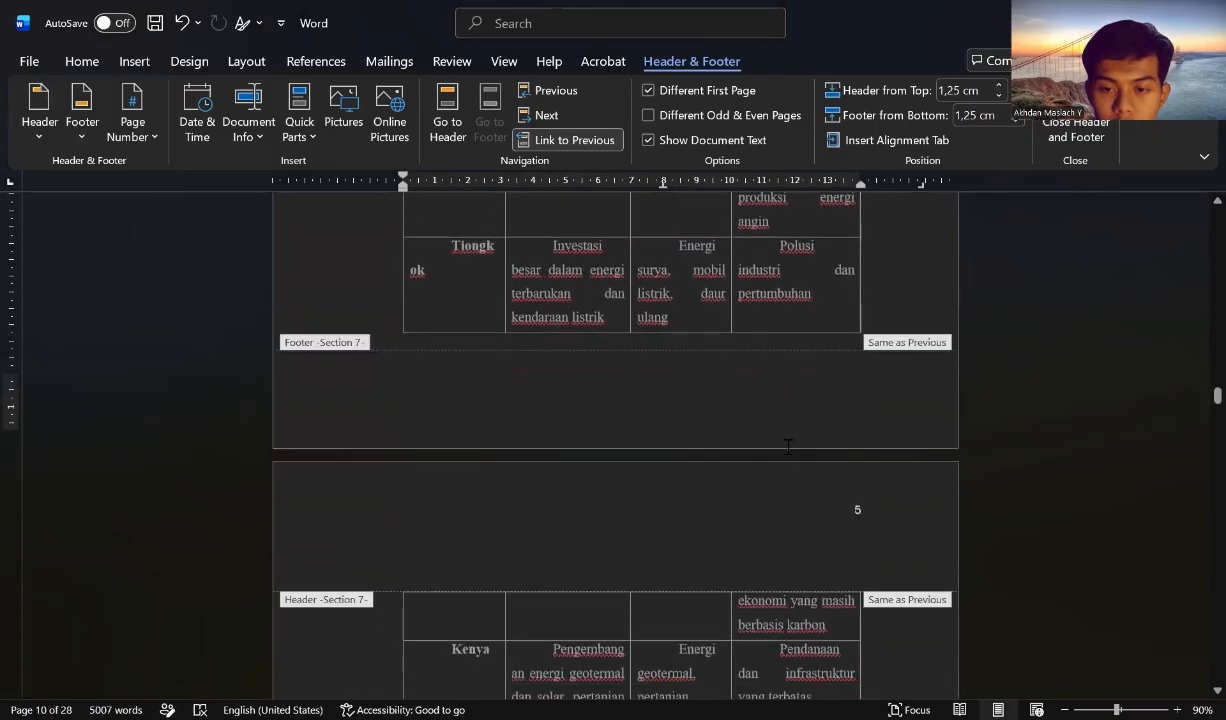
pyautogui.scroll(-10, 788, 447)
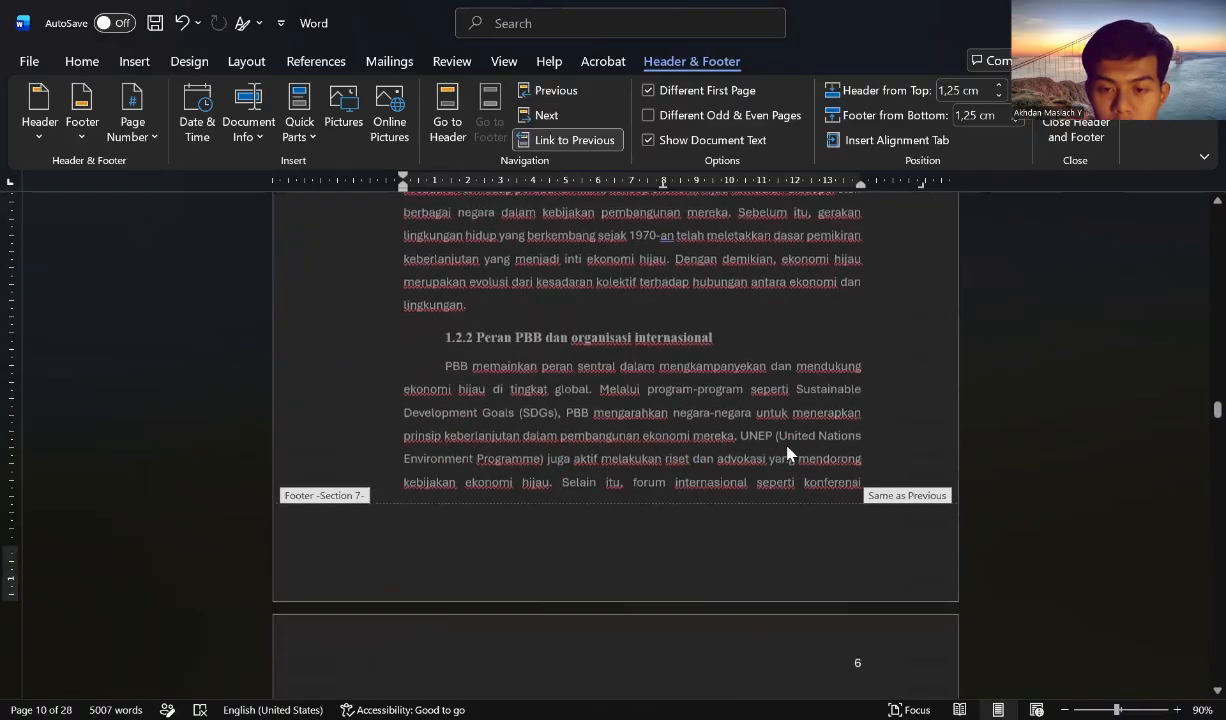
pyautogui.scroll(-12, 788, 453)
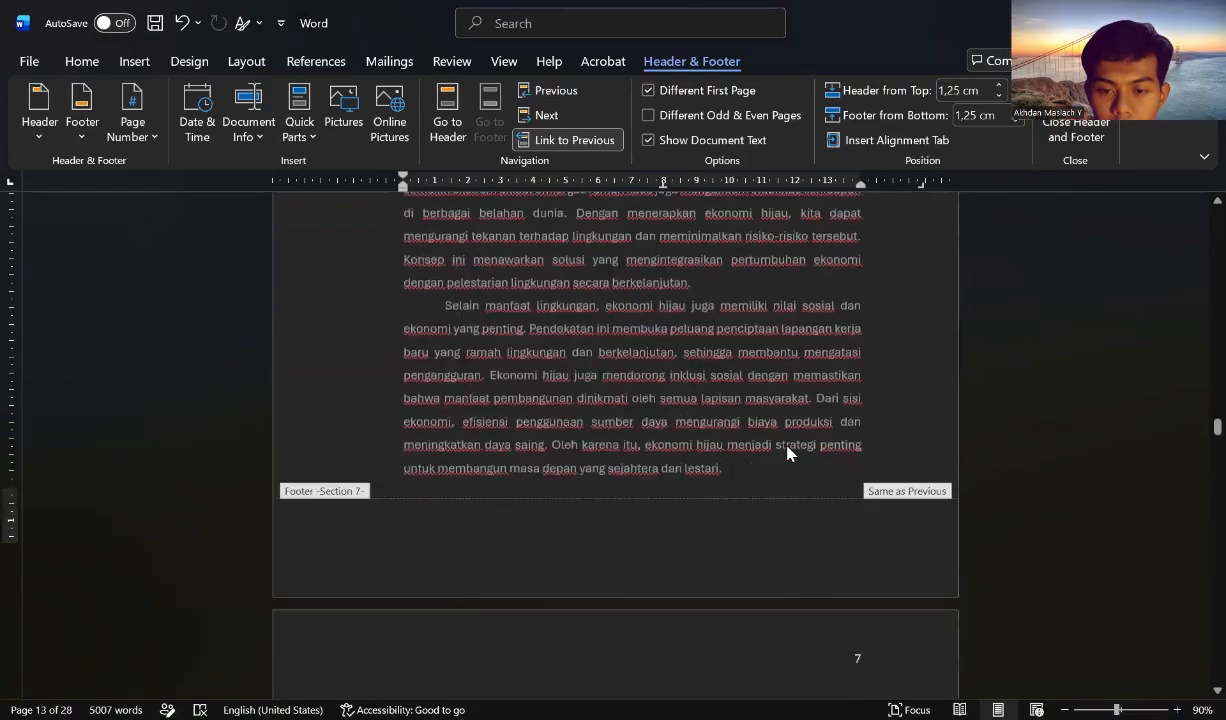
pyautogui.scroll(-12, 787, 453)
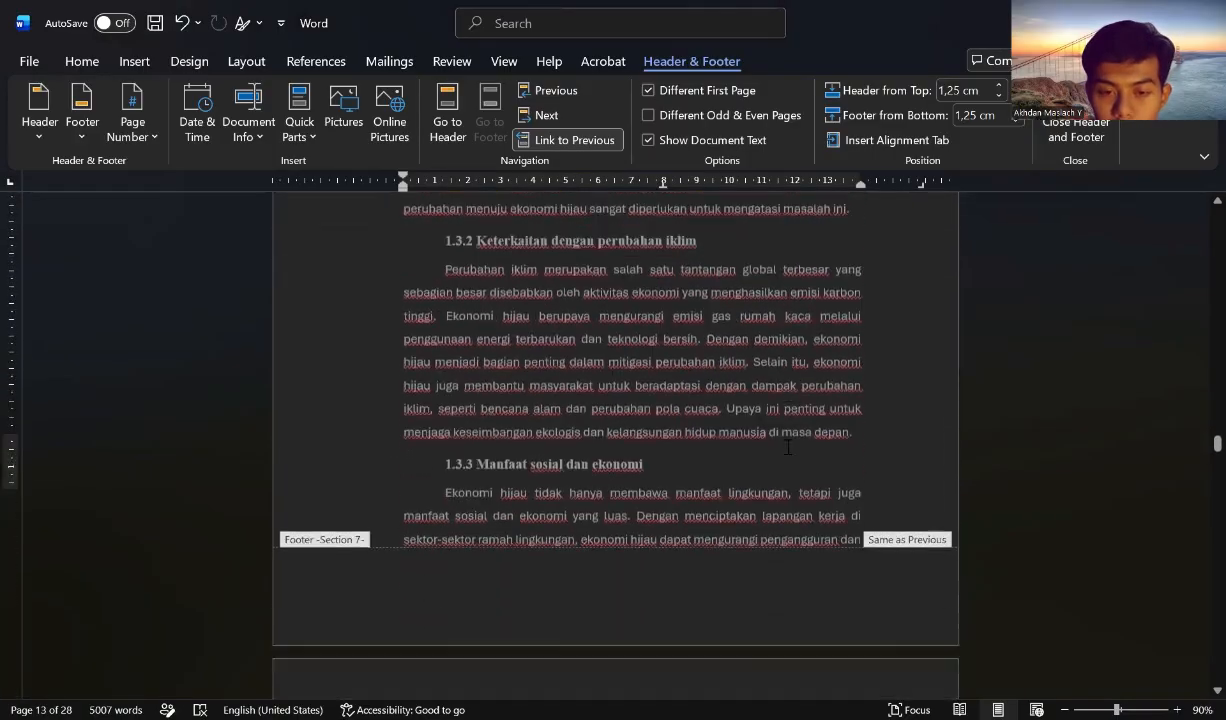
pyautogui.scroll(-12, 788, 447)
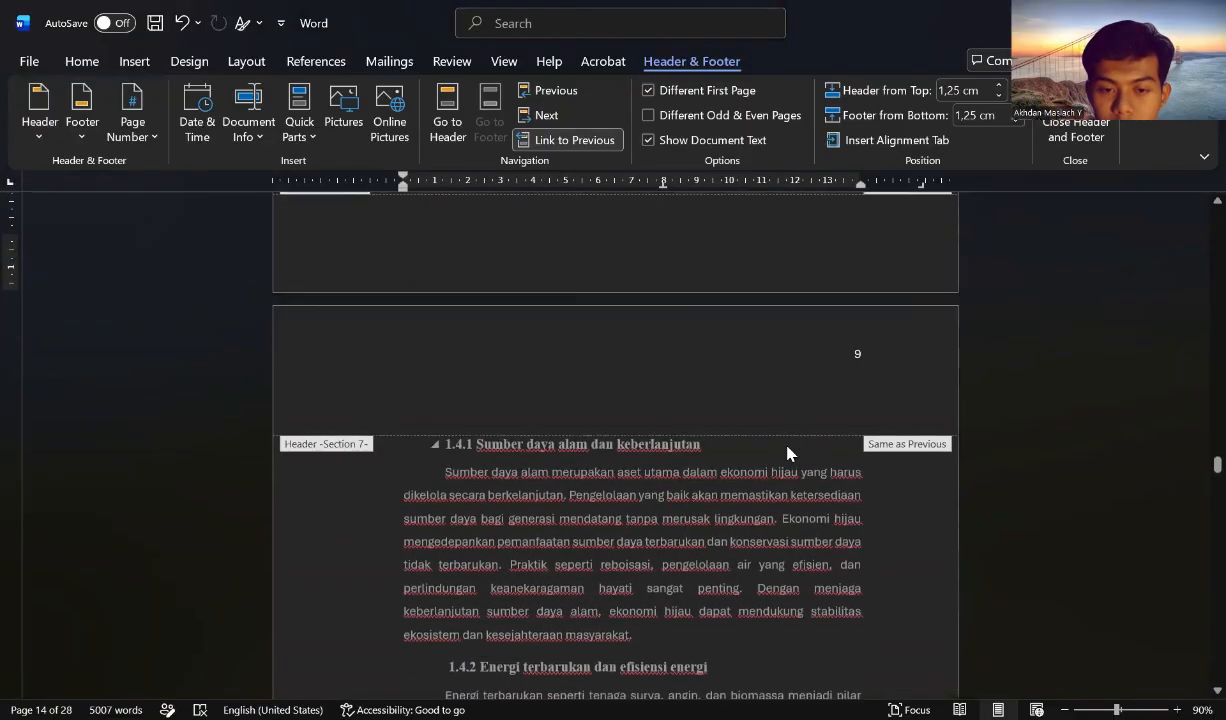
pyautogui.scroll(-12, 788, 453)
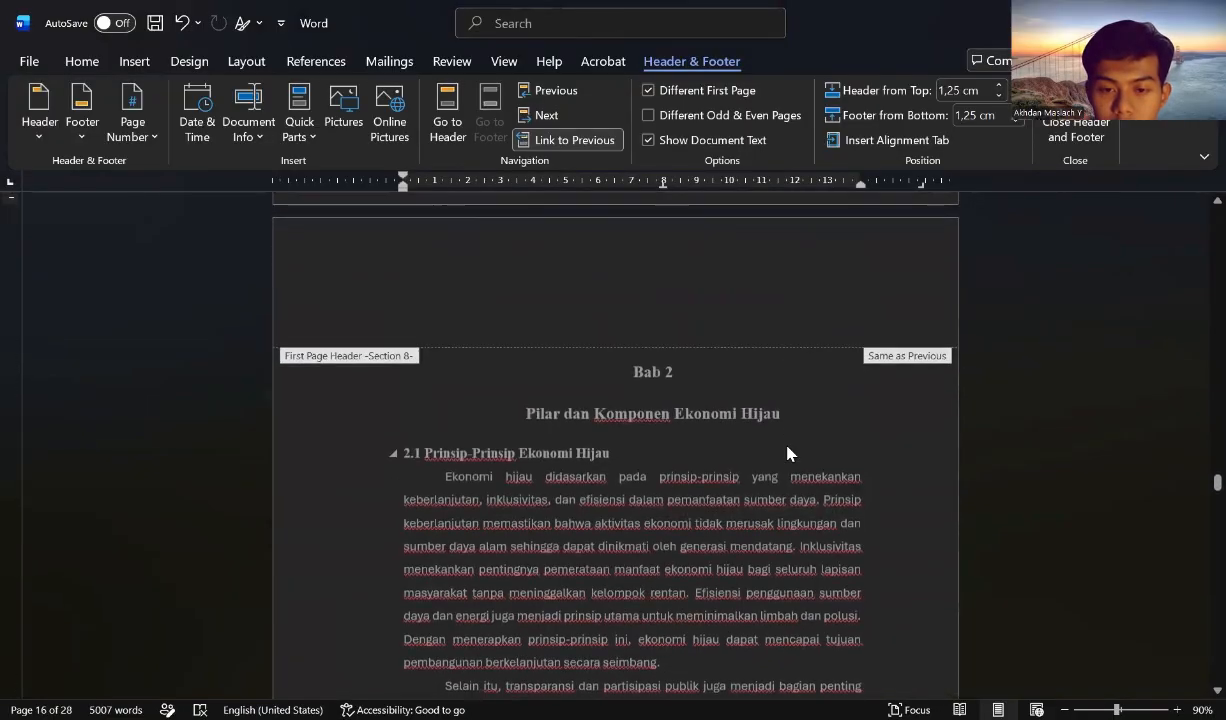
pyautogui.scroll(-15, 787, 453)
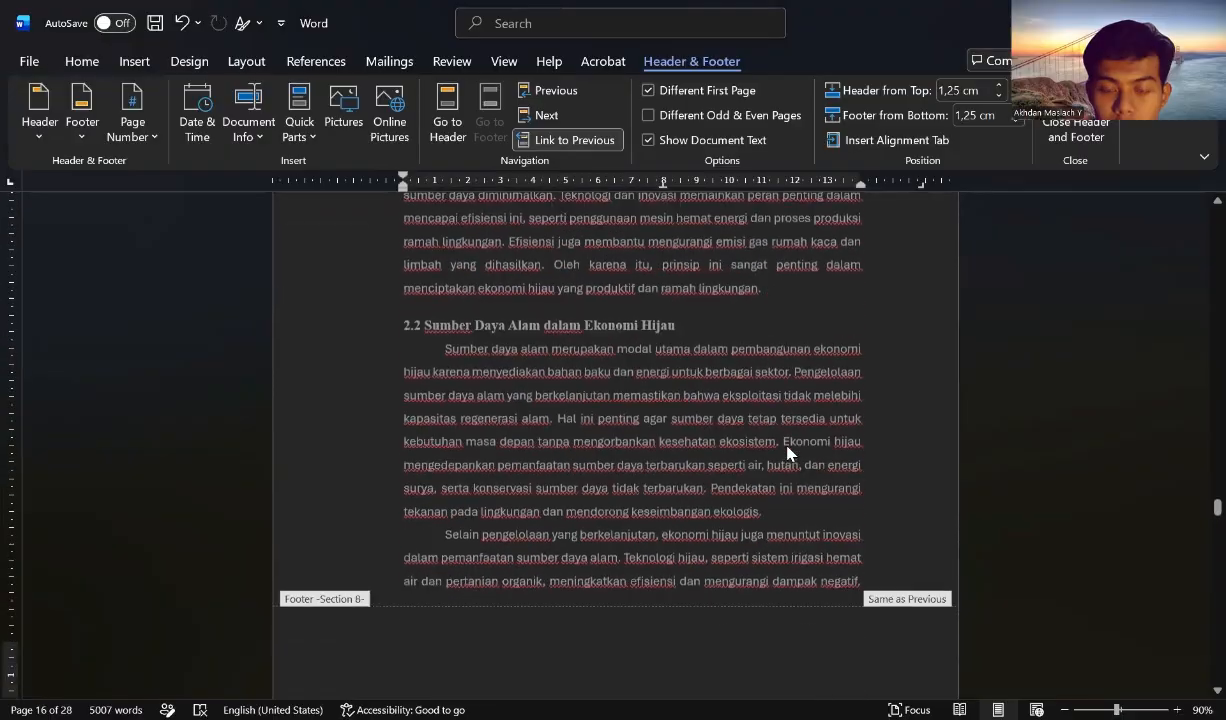
pyautogui.scroll(-15, 787, 453)
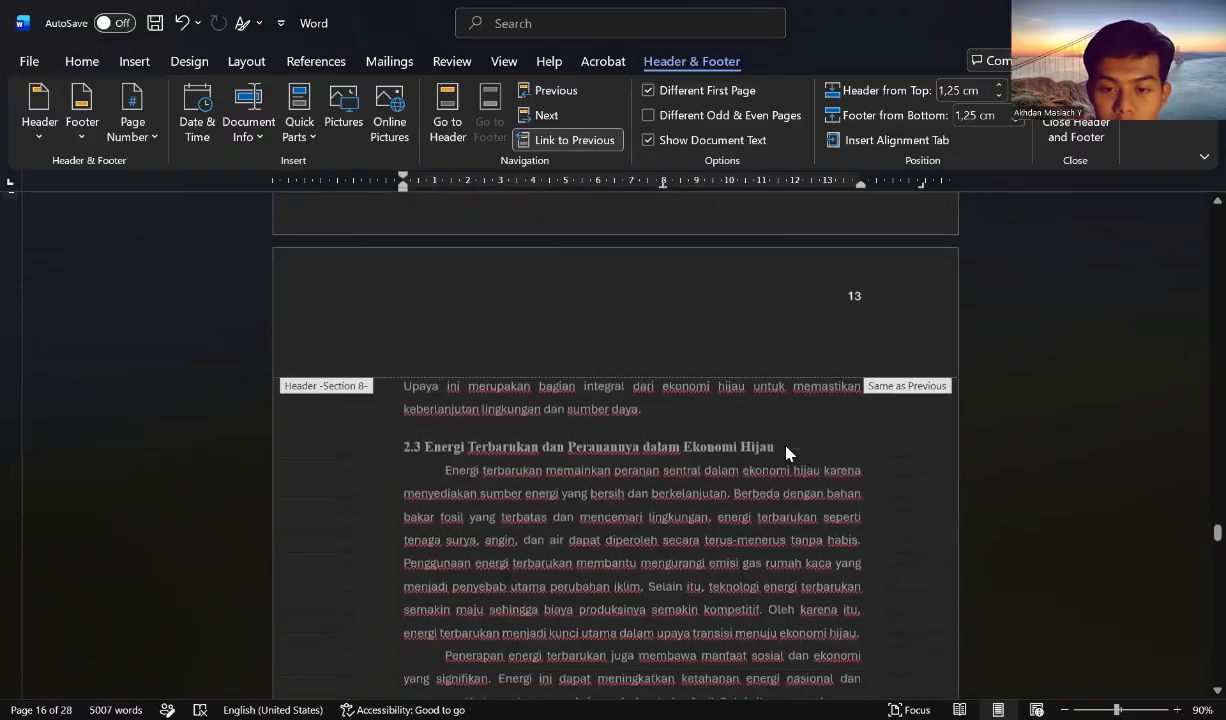
pyautogui.scroll(-15, 787, 453)
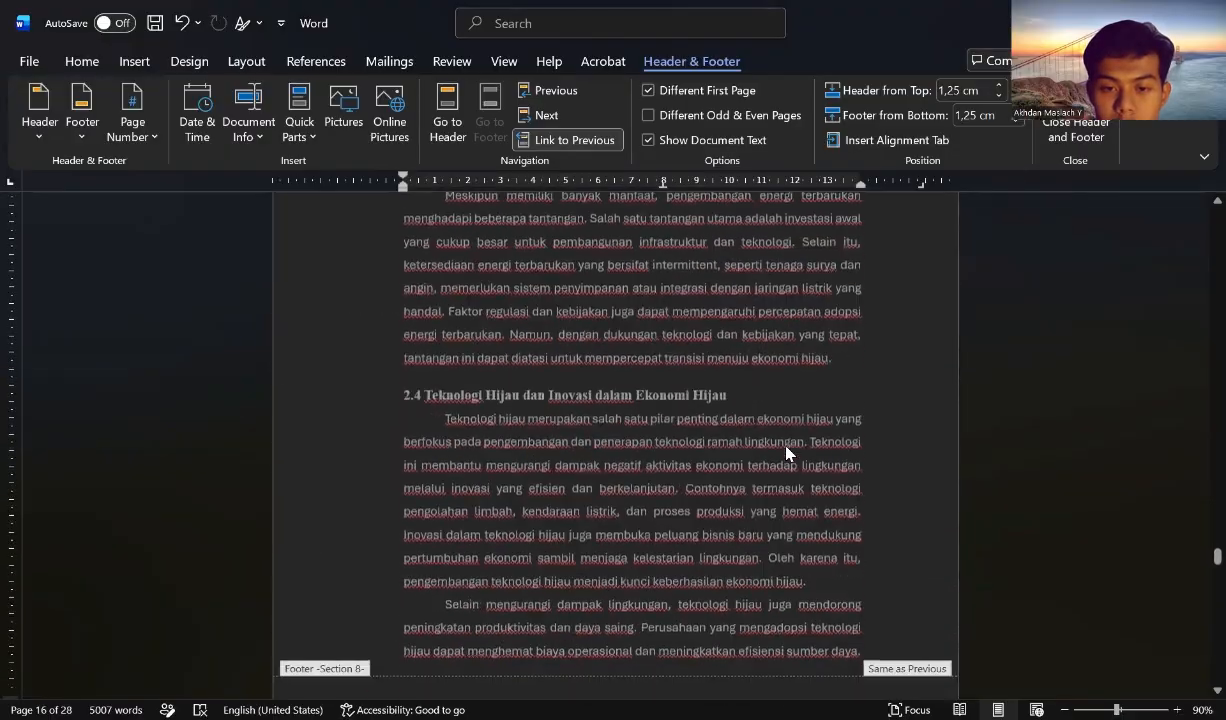
pyautogui.scroll(-15, 787, 453)
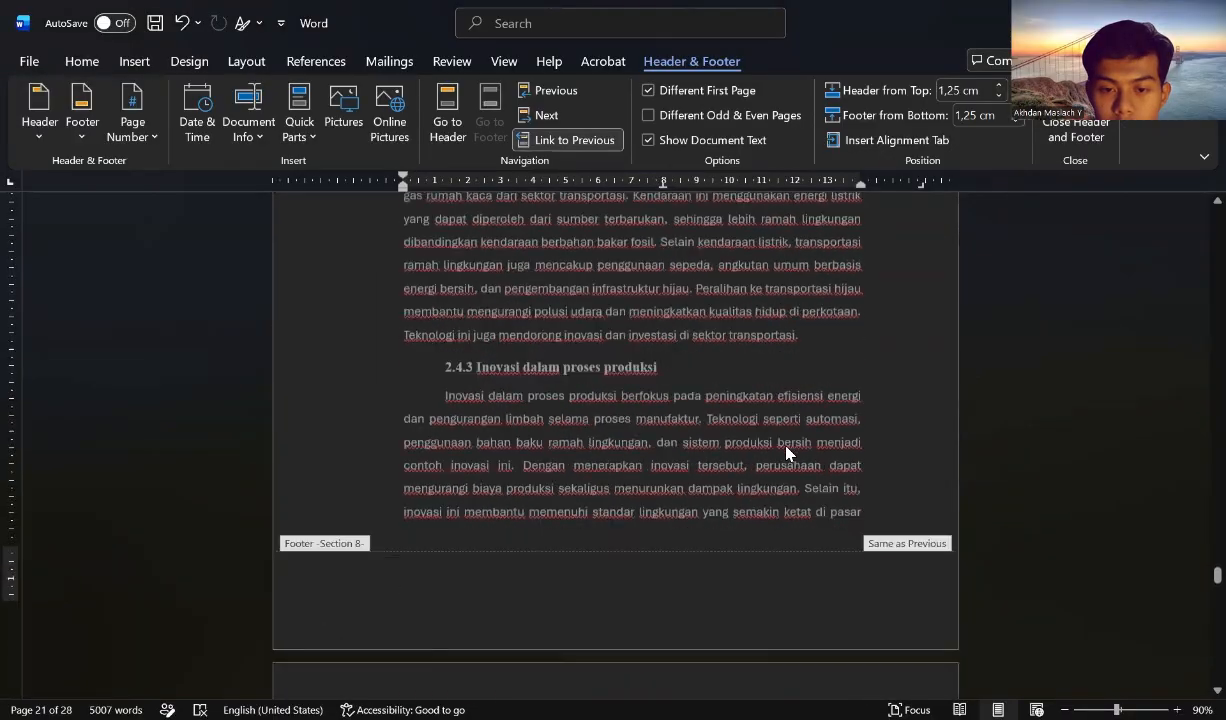
pyautogui.scroll(-10, 787, 453)
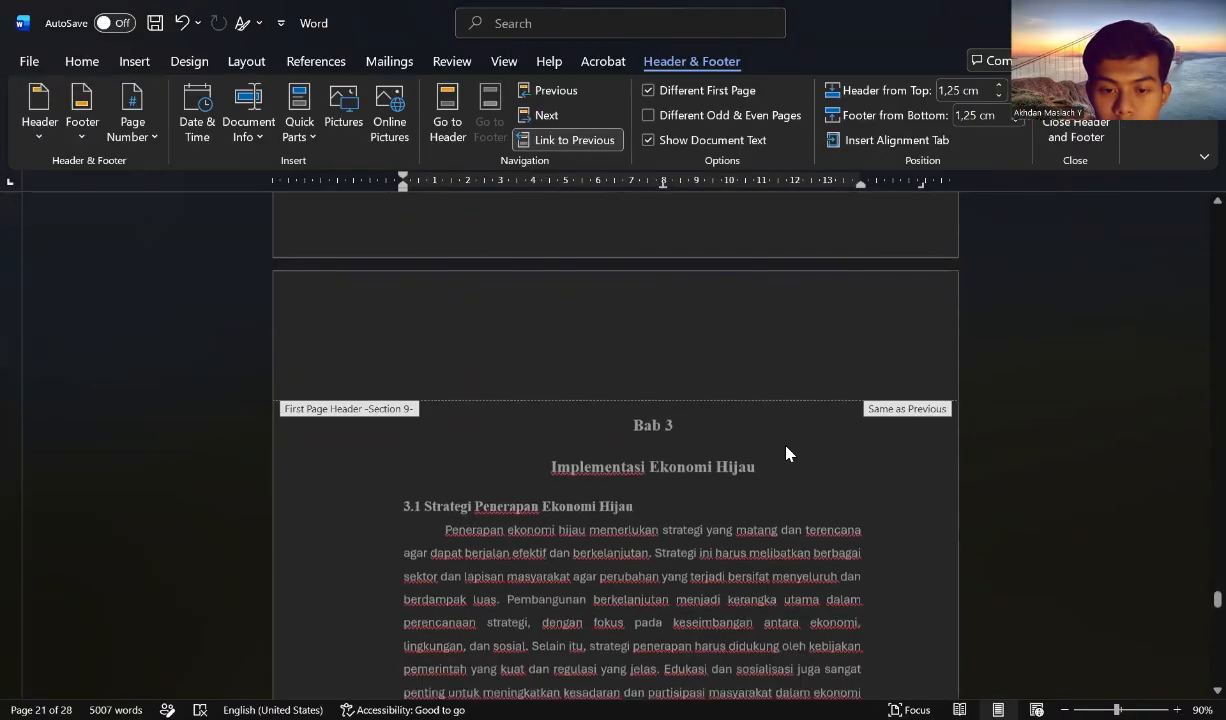
pyautogui.scroll(-10, 787, 453)
pyautogui.scroll(-15, 787, 447)
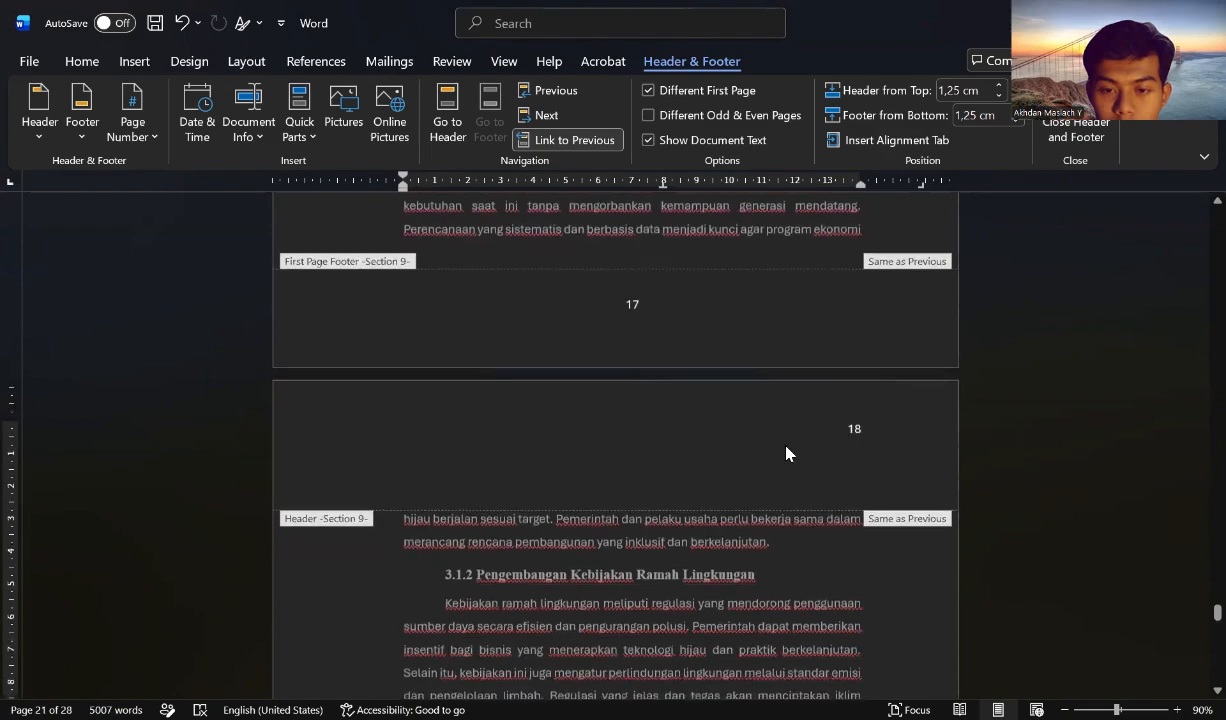
pyautogui.scroll(-18, 785, 455)
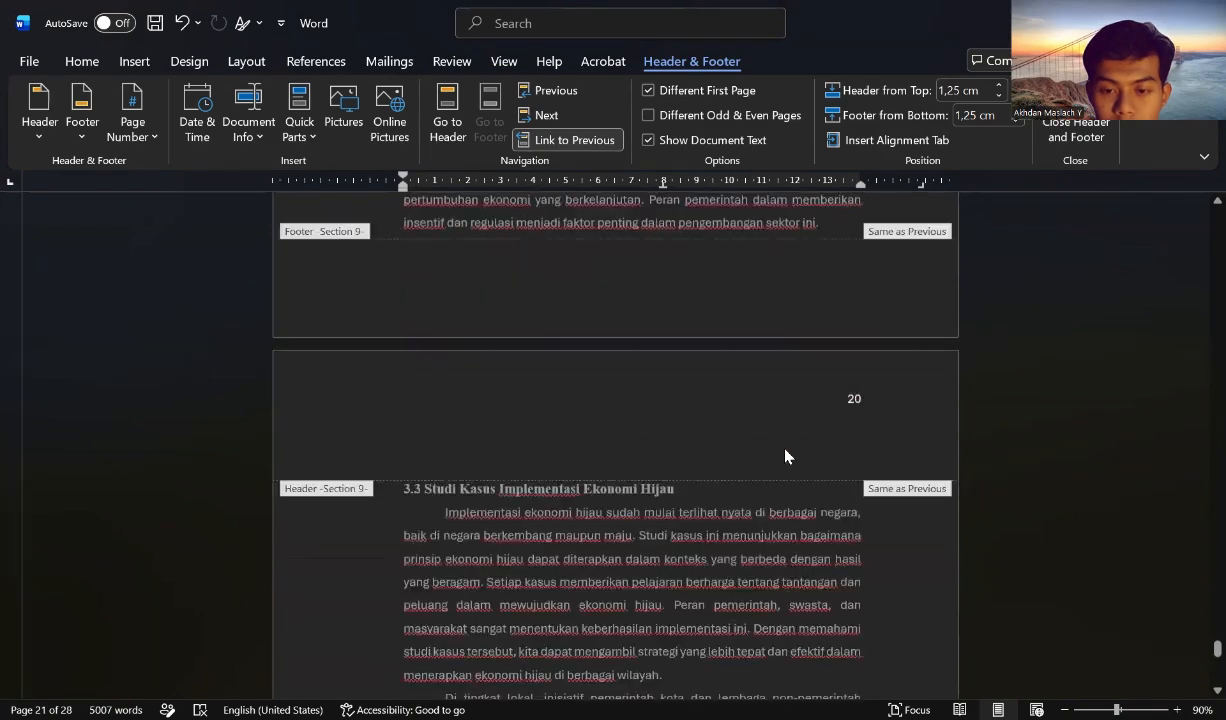
pyautogui.scroll(-10, 785, 455)
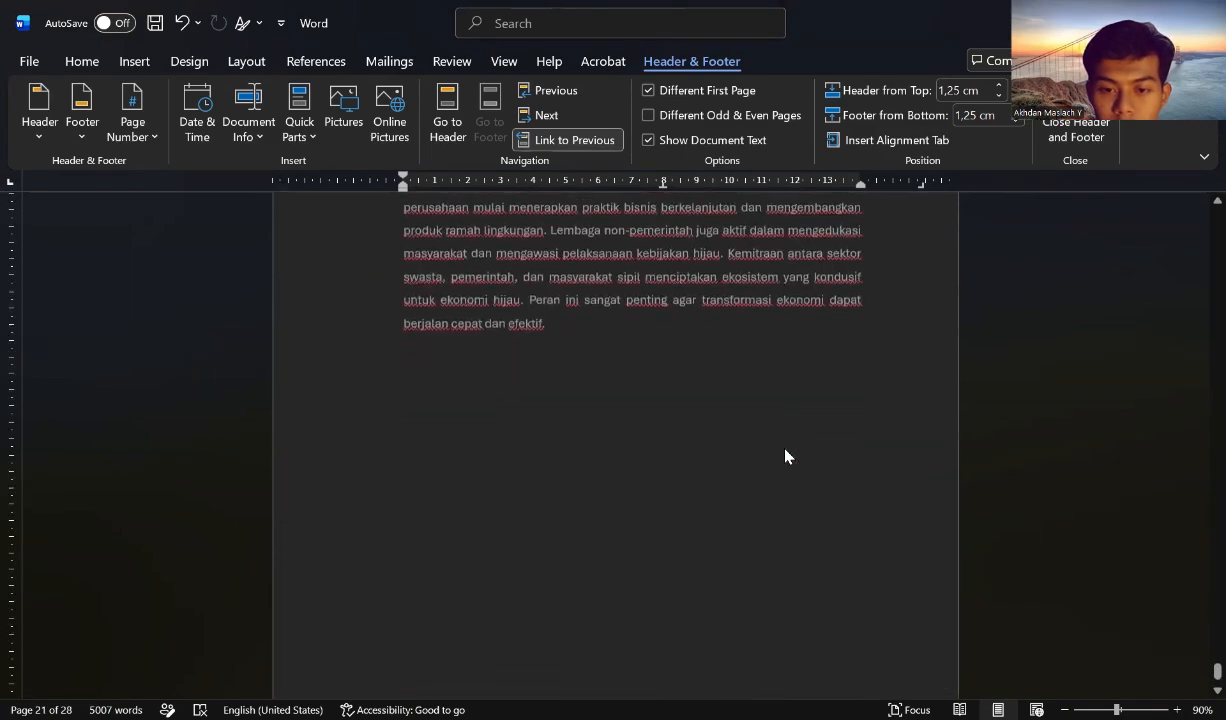
pyautogui.scroll(20, 787, 457)
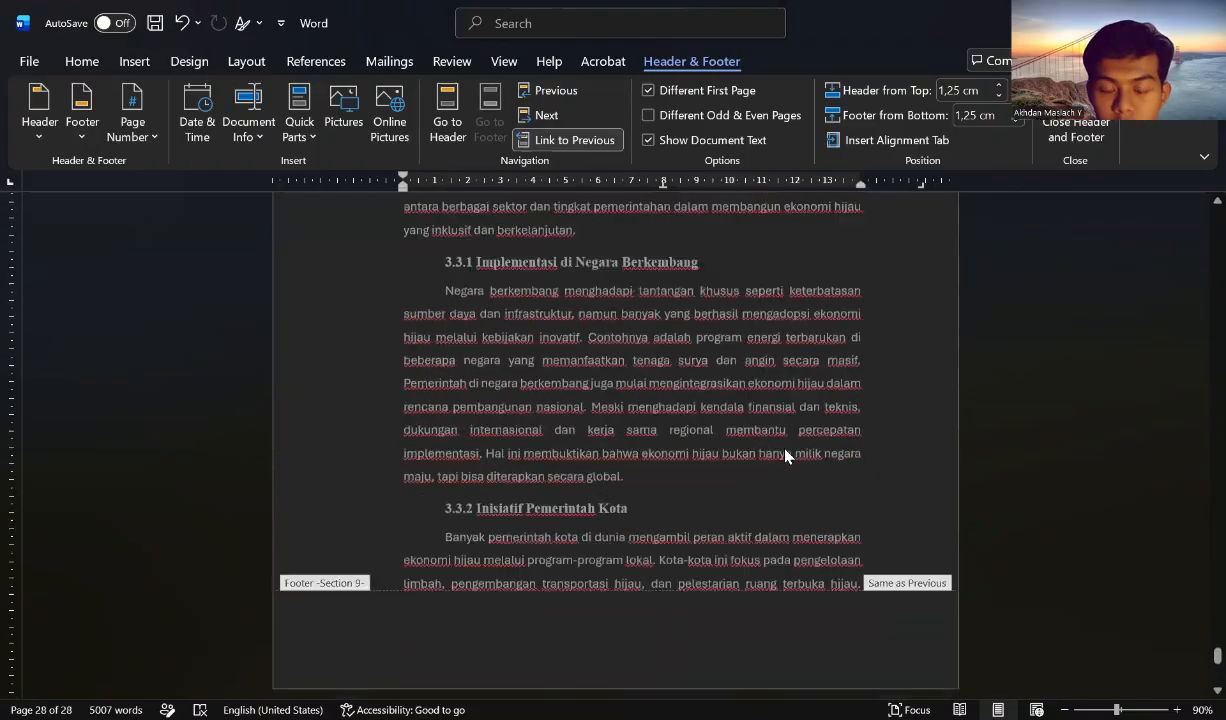
pyautogui.scroll(20, 770, 445)
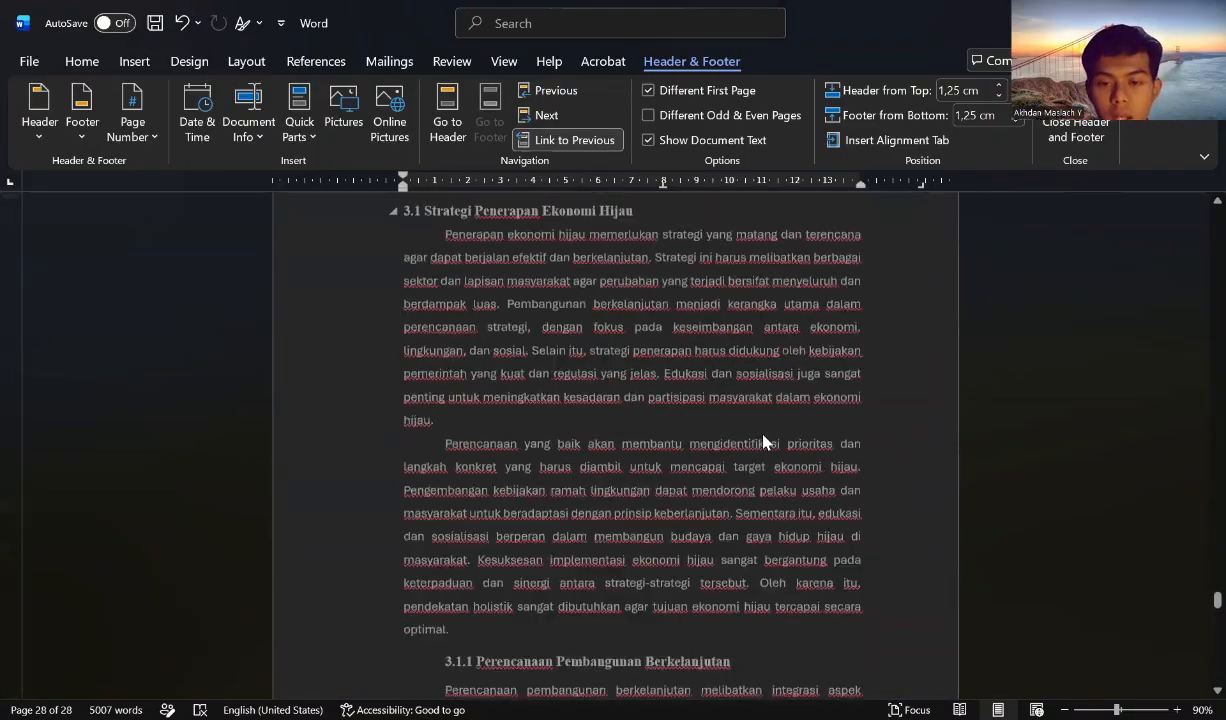
pyautogui.scroll(20, 765, 440)
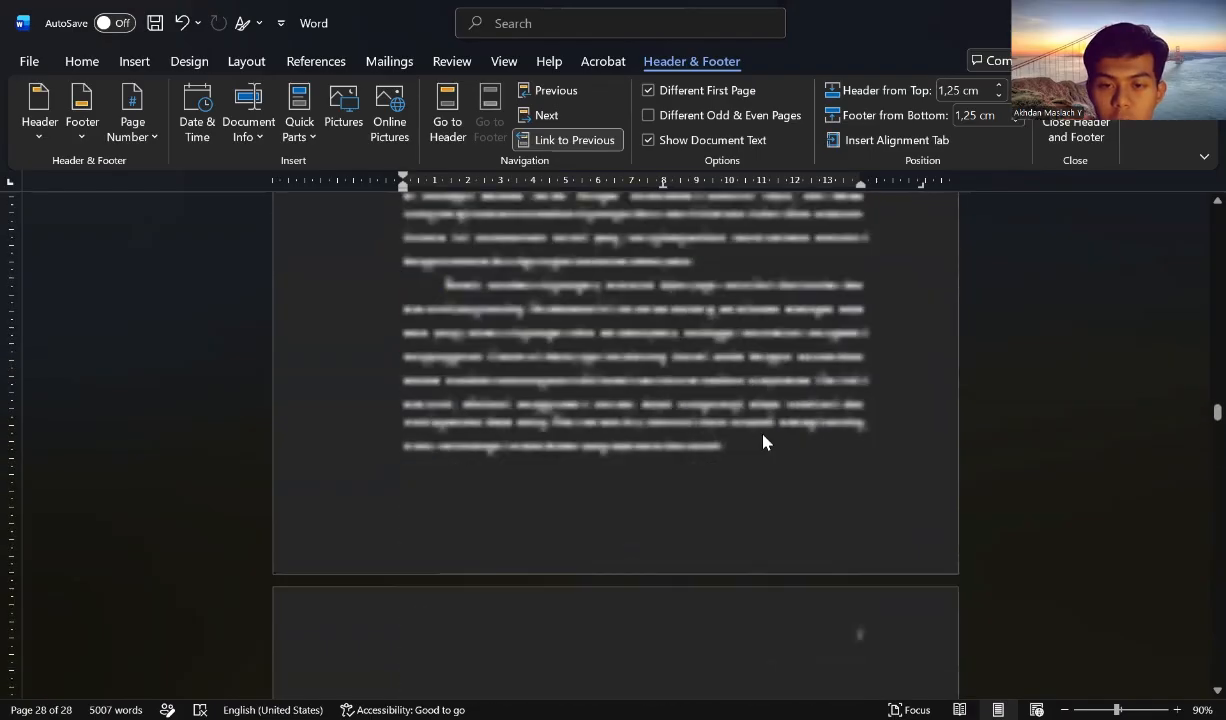
pyautogui.scroll(10, 763, 442)
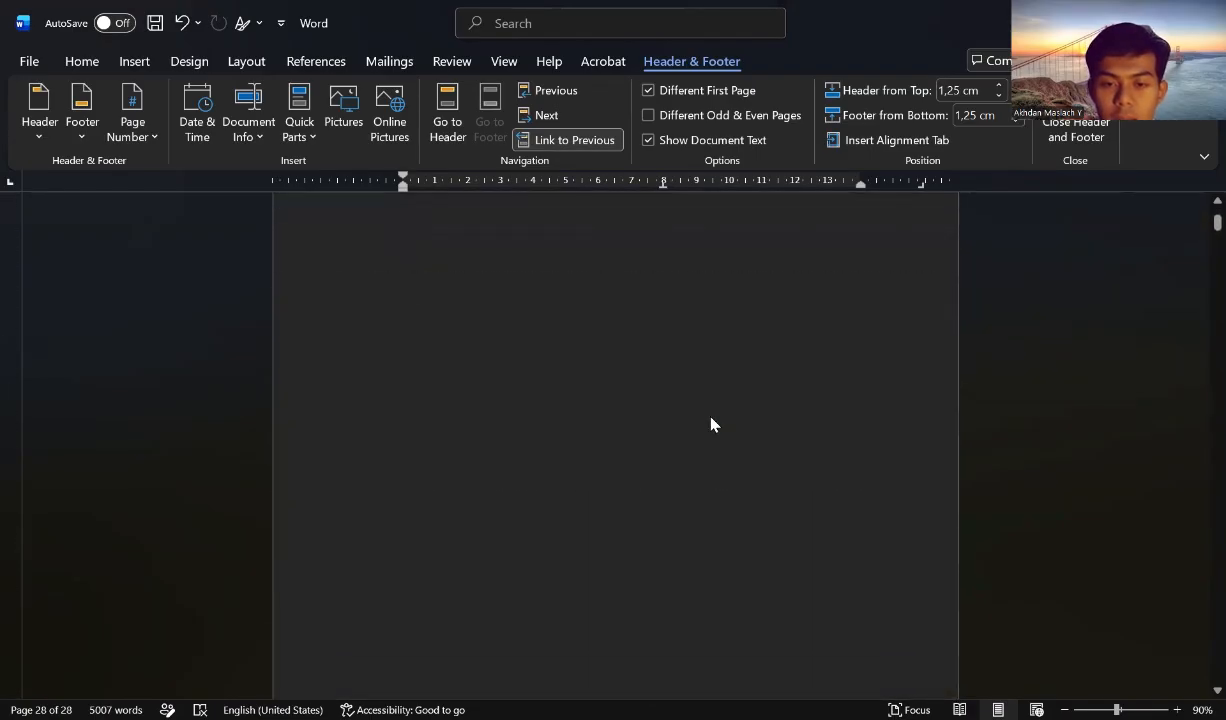
# Leave header and footer editing and return to the document body.
pyautogui.scroll(-20, 709, 390)
pyautogui.doubleClick(709, 386)
pyautogui.scroll(5, 605, 389)
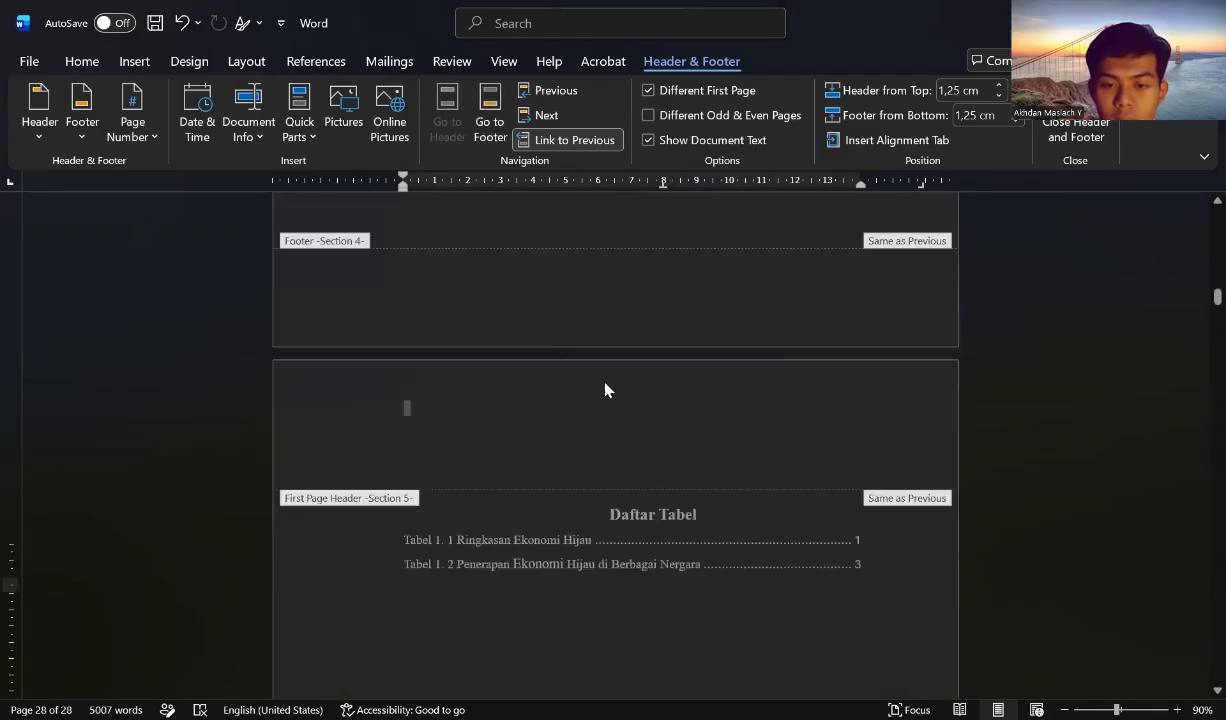
pyautogui.doubleClick(755, 387)
# Update the entire Daftar Isi table of contents so its entries and page numbers match the document.
pyautogui.scroll(-8, 750, 390)
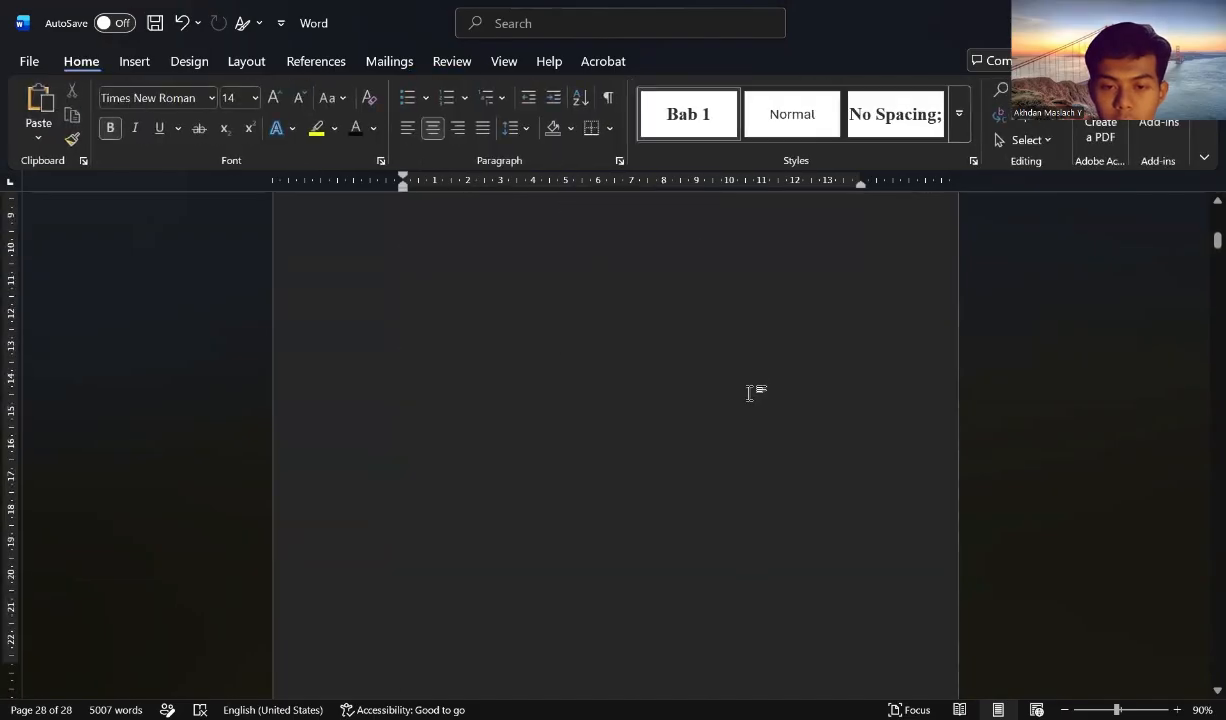
pyautogui.scroll(-10, 750, 395)
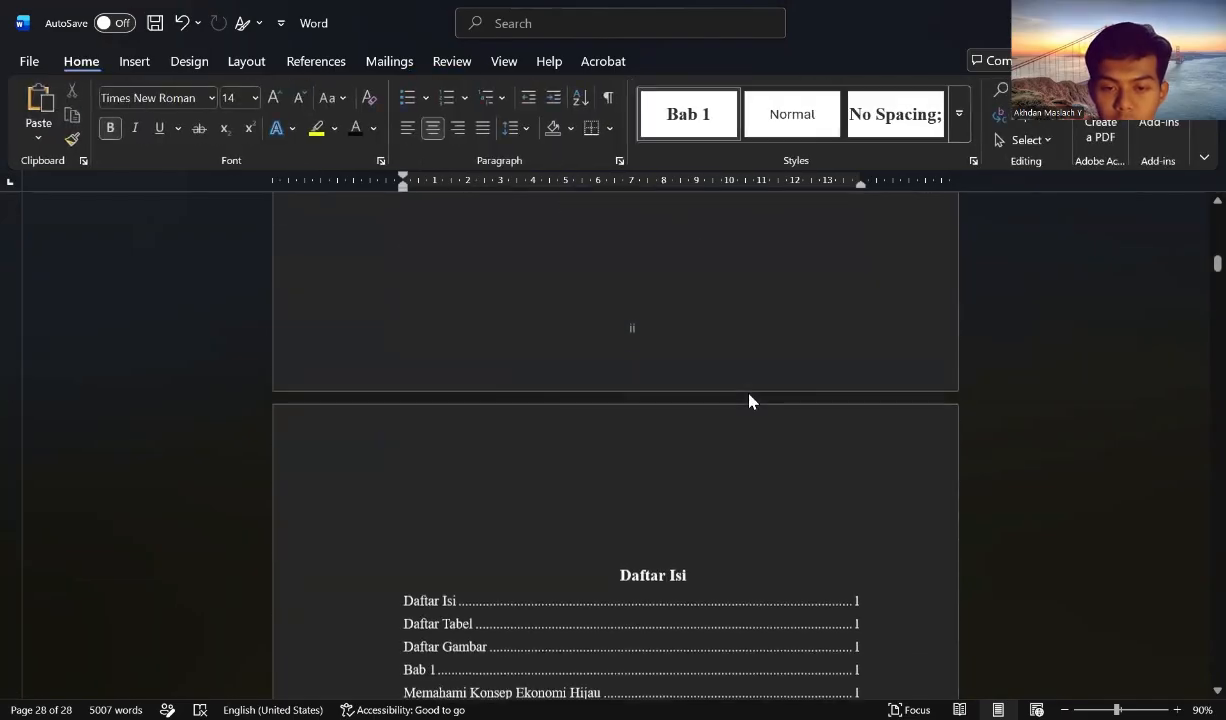
pyautogui.scroll(1, 503, 526)
pyautogui.scroll(-1, 420, 445)
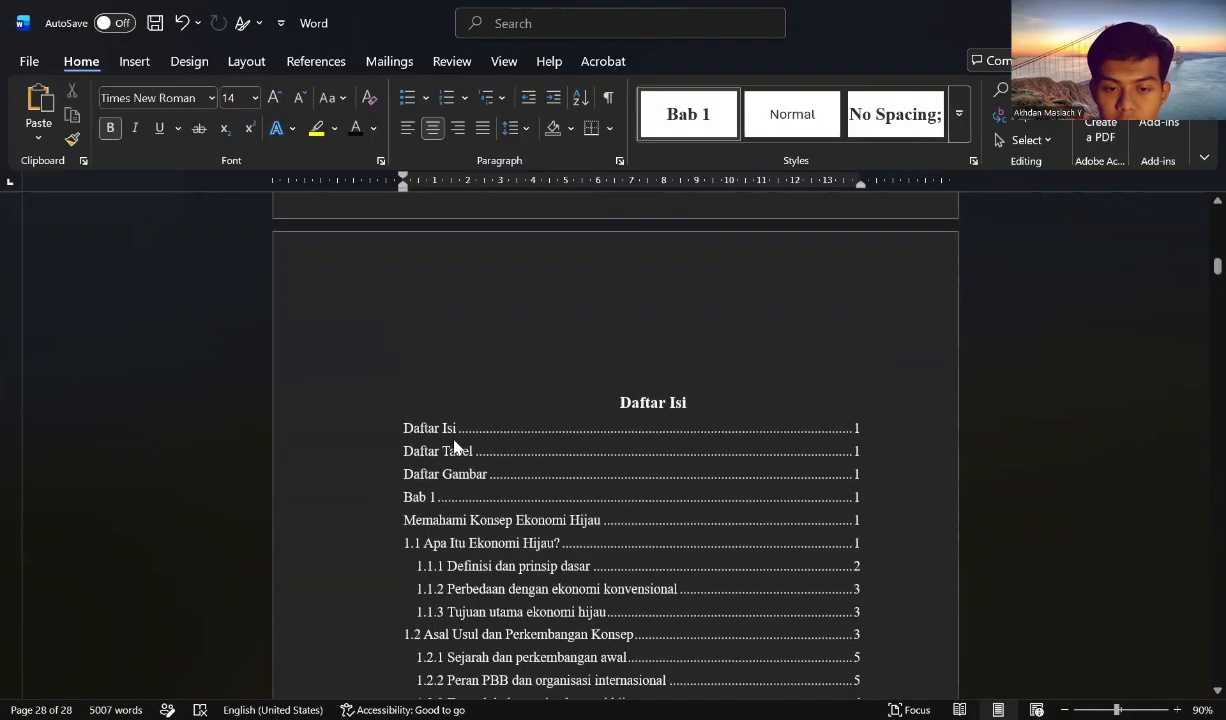
pyautogui.click(424, 443)
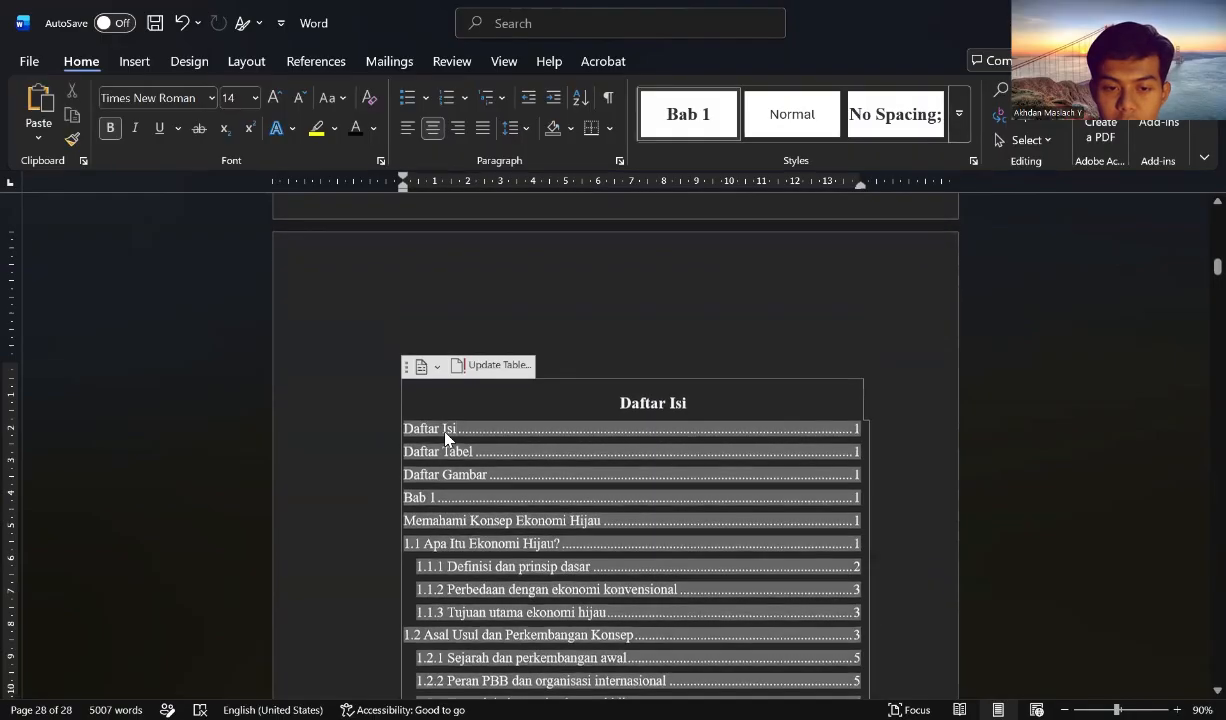
pyautogui.click(480, 368)
pyautogui.click(511, 367)
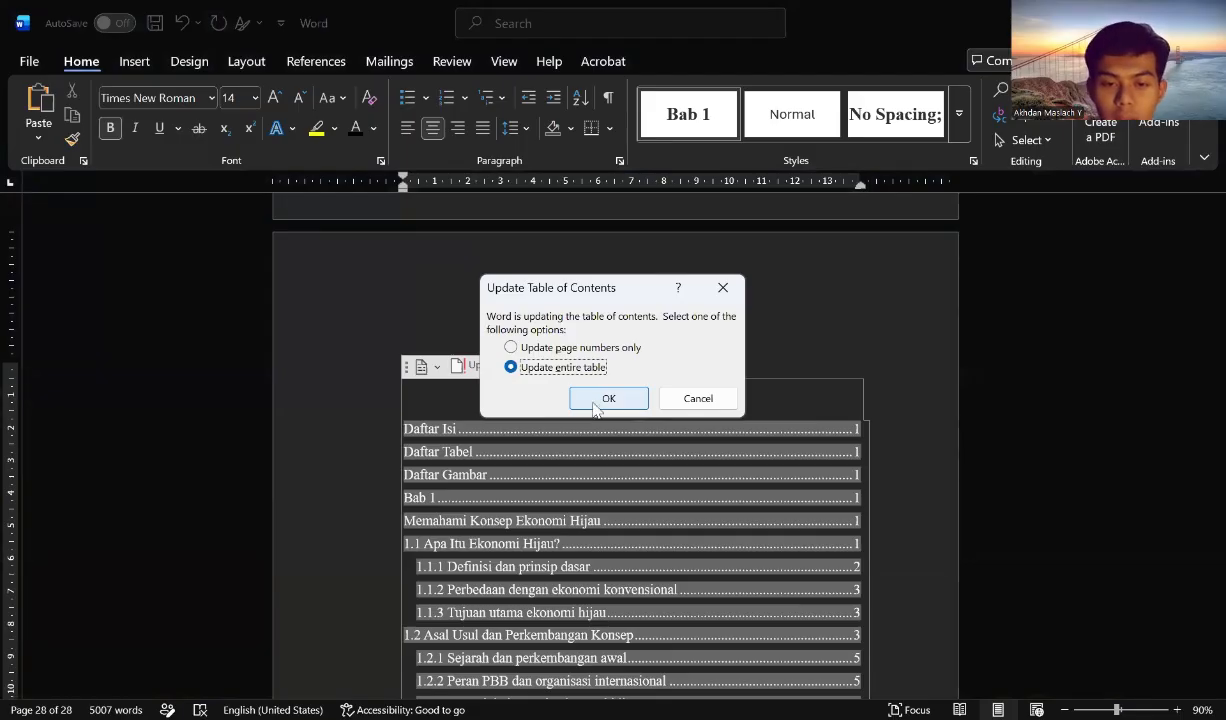
pyautogui.click(608, 398)
# Examine the refreshed Daftar Isi entries from Lembar Persetujuan through section 3.3.3, comparing the front-matter page numbers with the page footers.
pyautogui.scroll(-3, 704, 430)
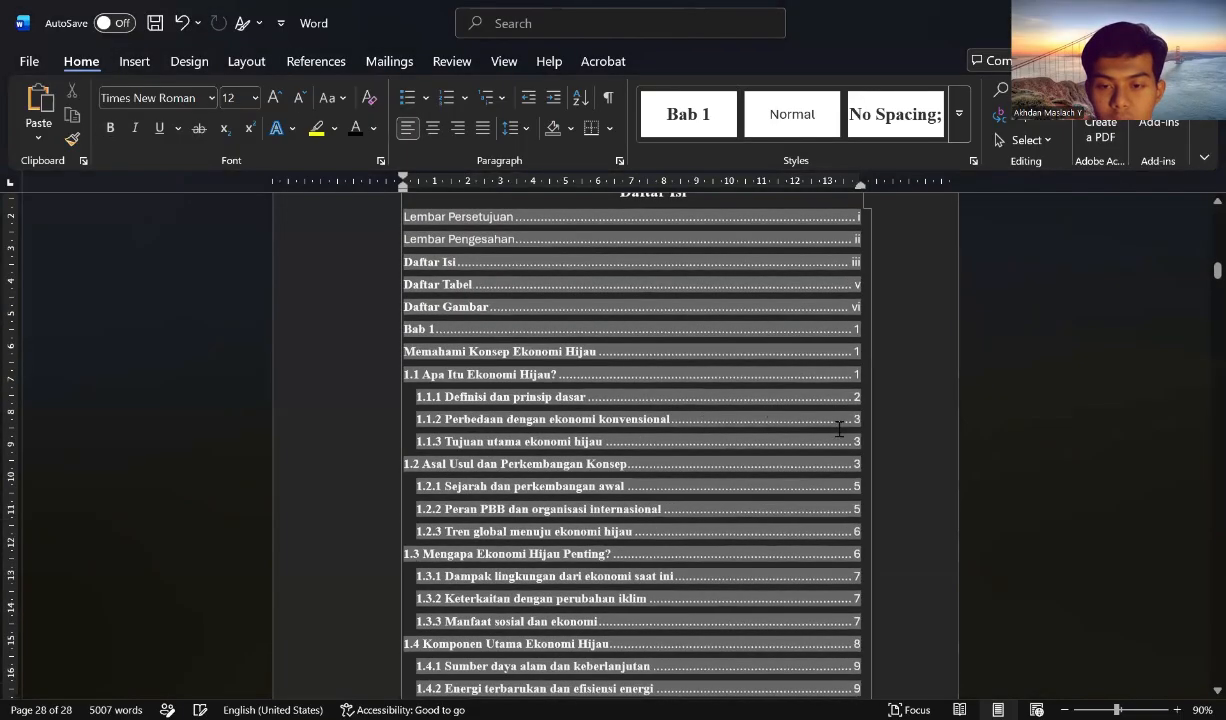
pyautogui.click(899, 419)
pyautogui.scroll(4, 611, 409)
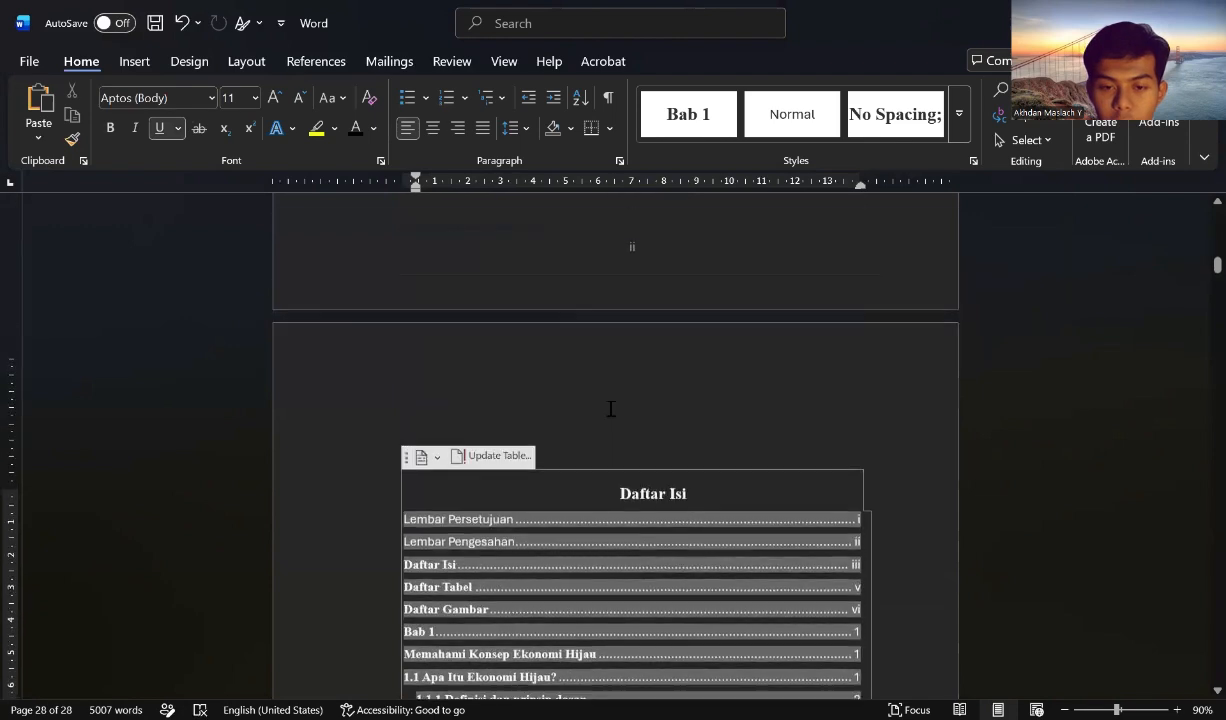
pyautogui.doubleClick(645, 262)
pyautogui.scroll(-2, 742, 402)
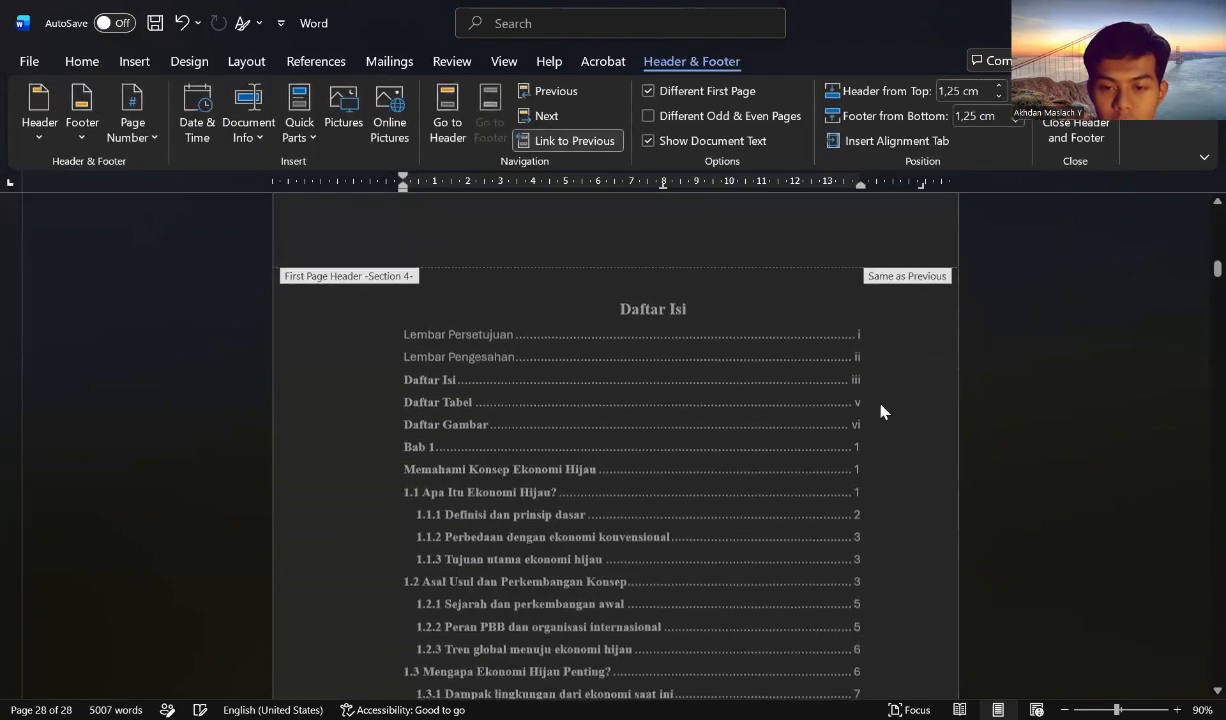
pyautogui.scroll(-5, 900, 416)
pyautogui.doubleClick(916, 418)
pyautogui.scroll(4, 914, 410)
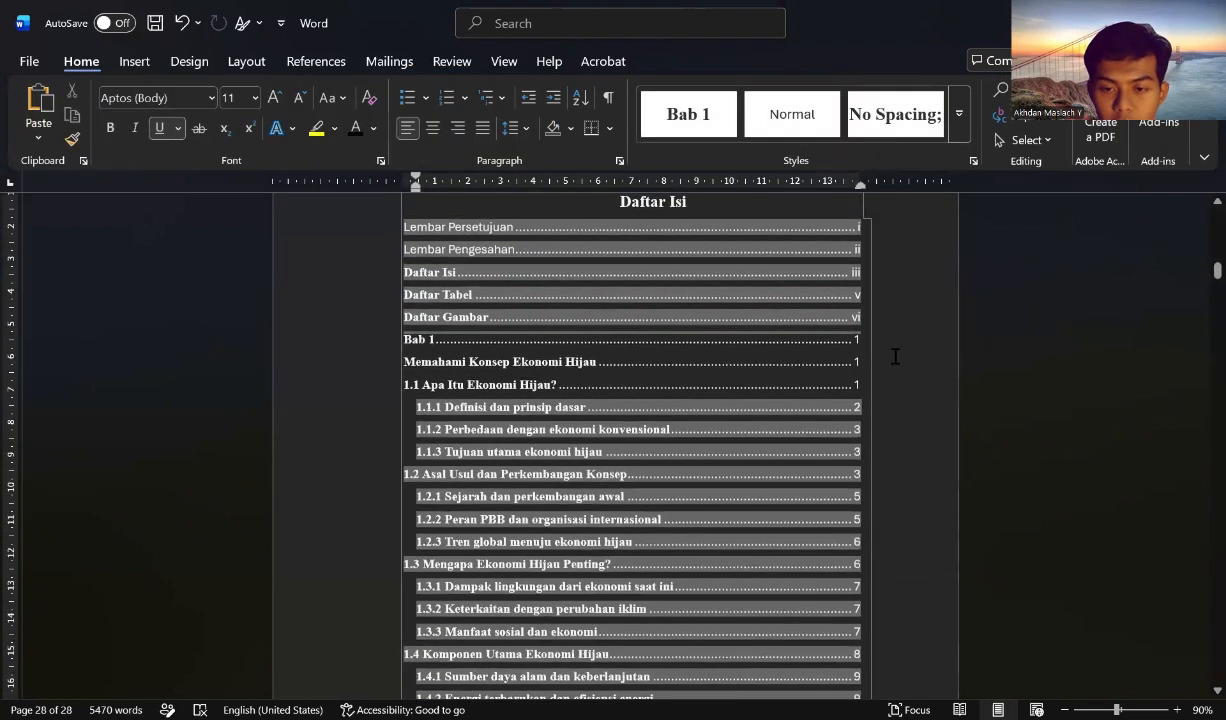
pyautogui.scroll(2, 895, 357)
pyautogui.click(769, 441)
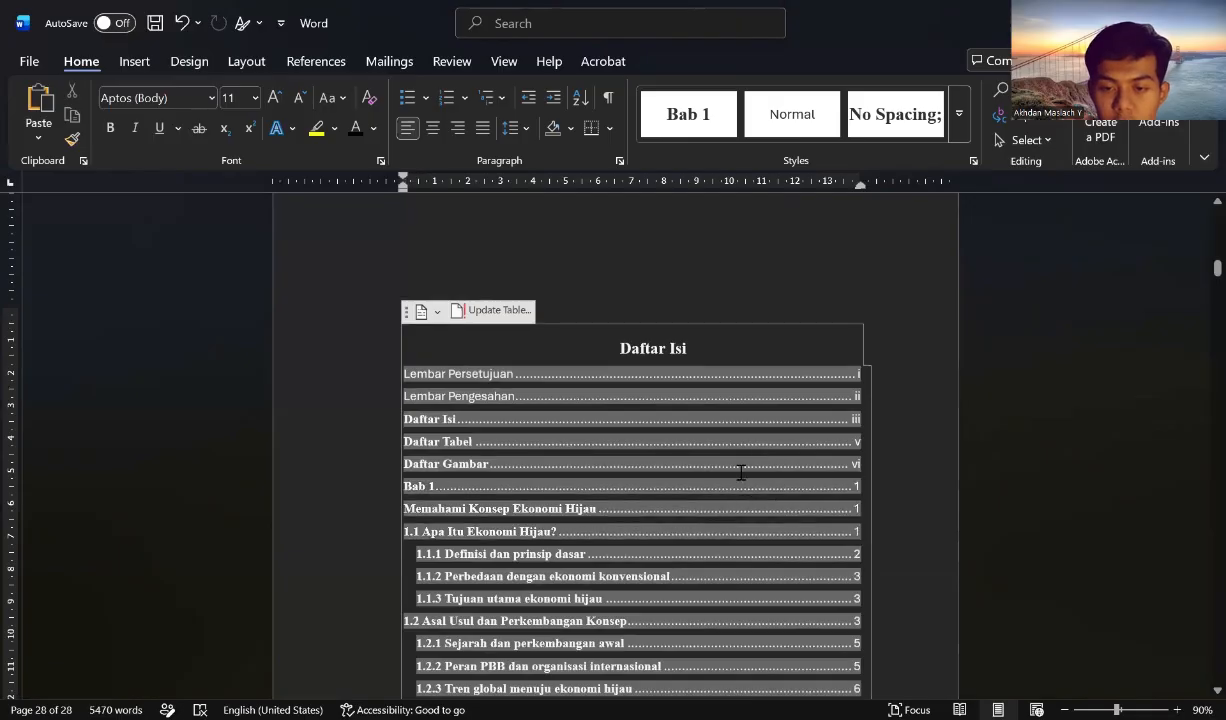
pyautogui.scroll(-10, 741, 472)
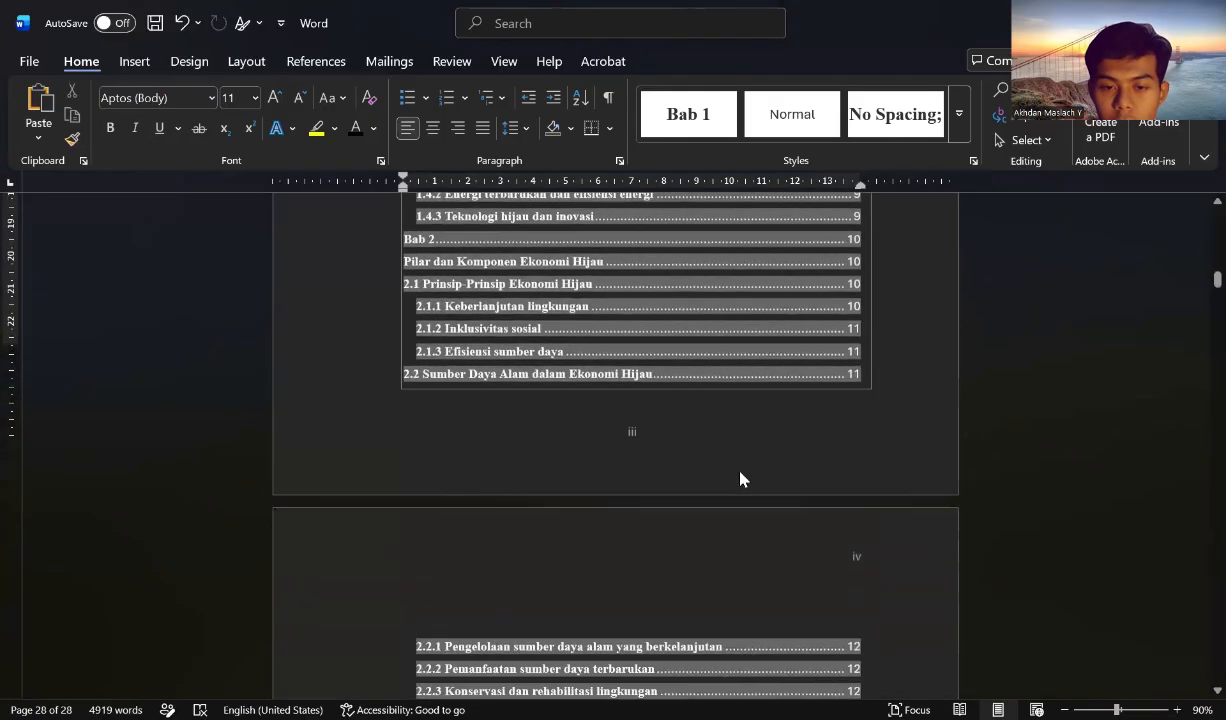
pyautogui.scroll(-10, 741, 472)
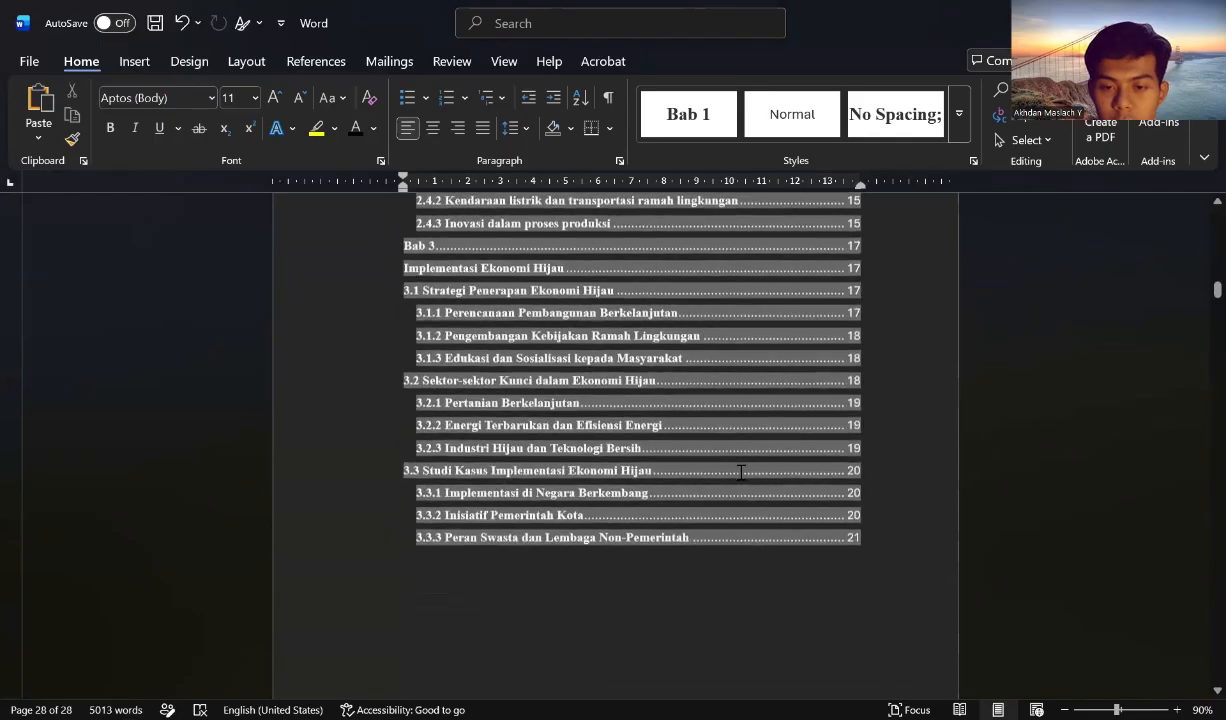
pyautogui.scroll(-2, 735, 478)
pyautogui.click(714, 462)
pyautogui.scroll(6, 714, 458)
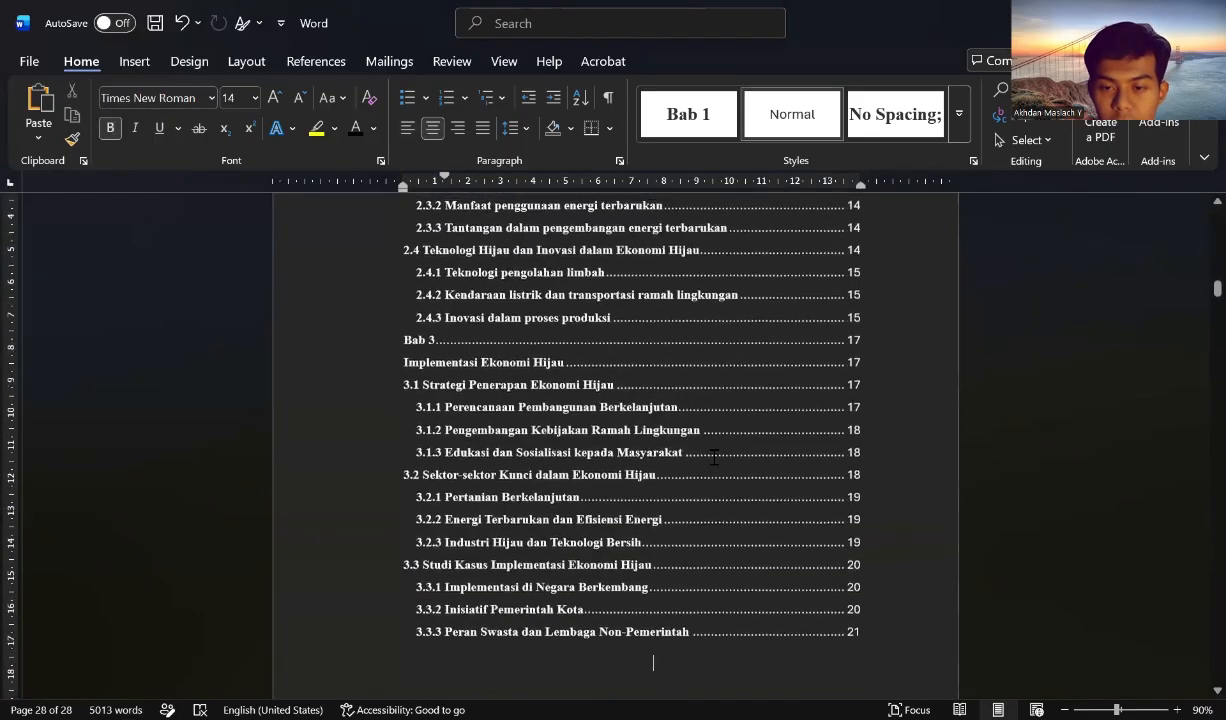
# Examine the Daftar Tabel and Daftar Gambar pages and their page numbers, continuing to the opening of Bab 1.
pyautogui.scroll(-10, 714, 458)
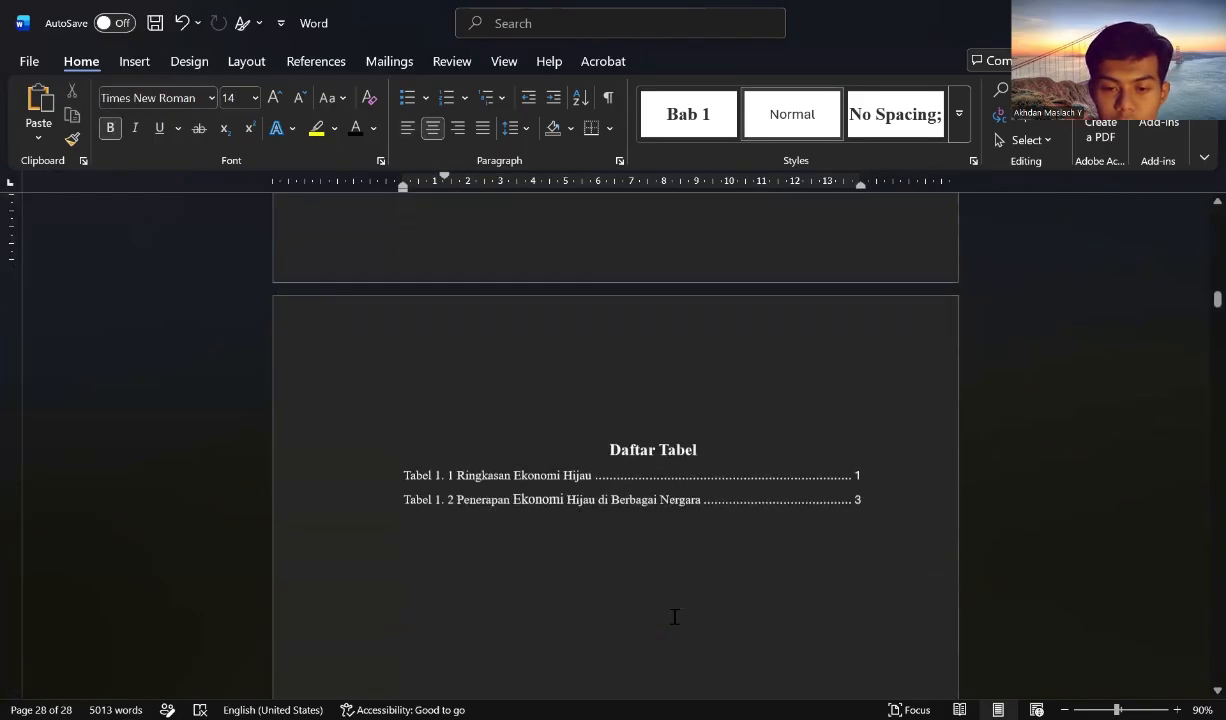
pyautogui.scroll(3, 664, 560)
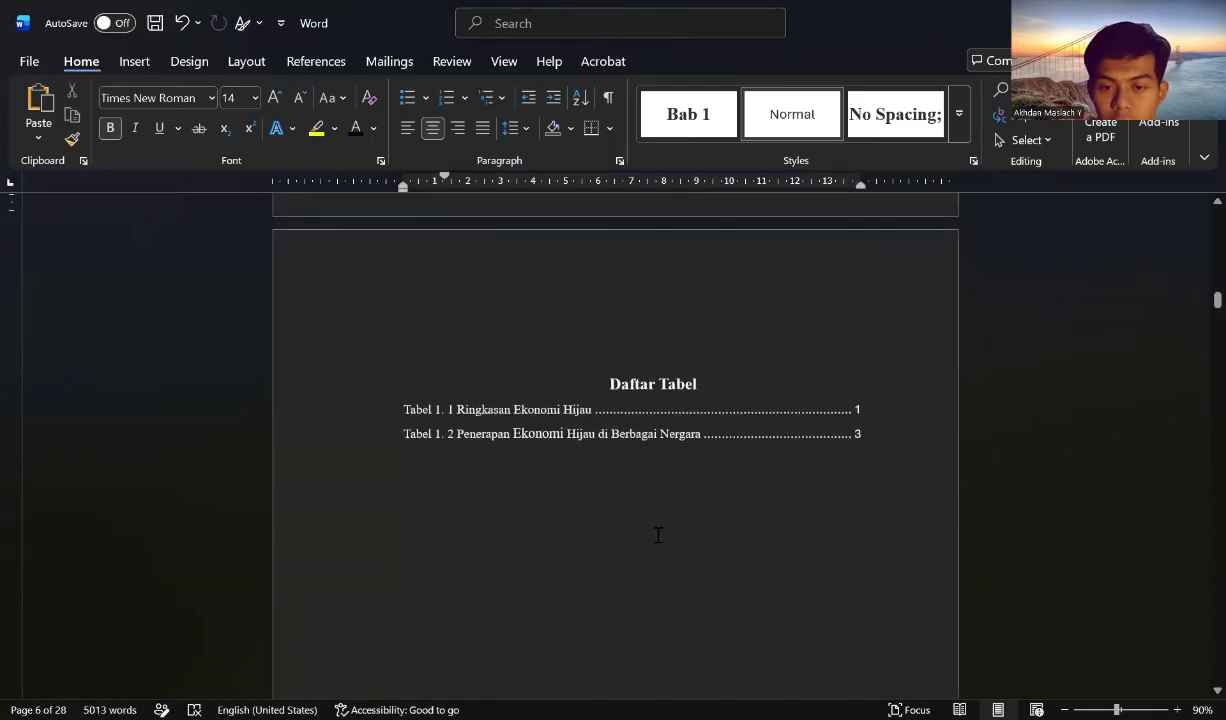
pyautogui.scroll(-18, 658, 535)
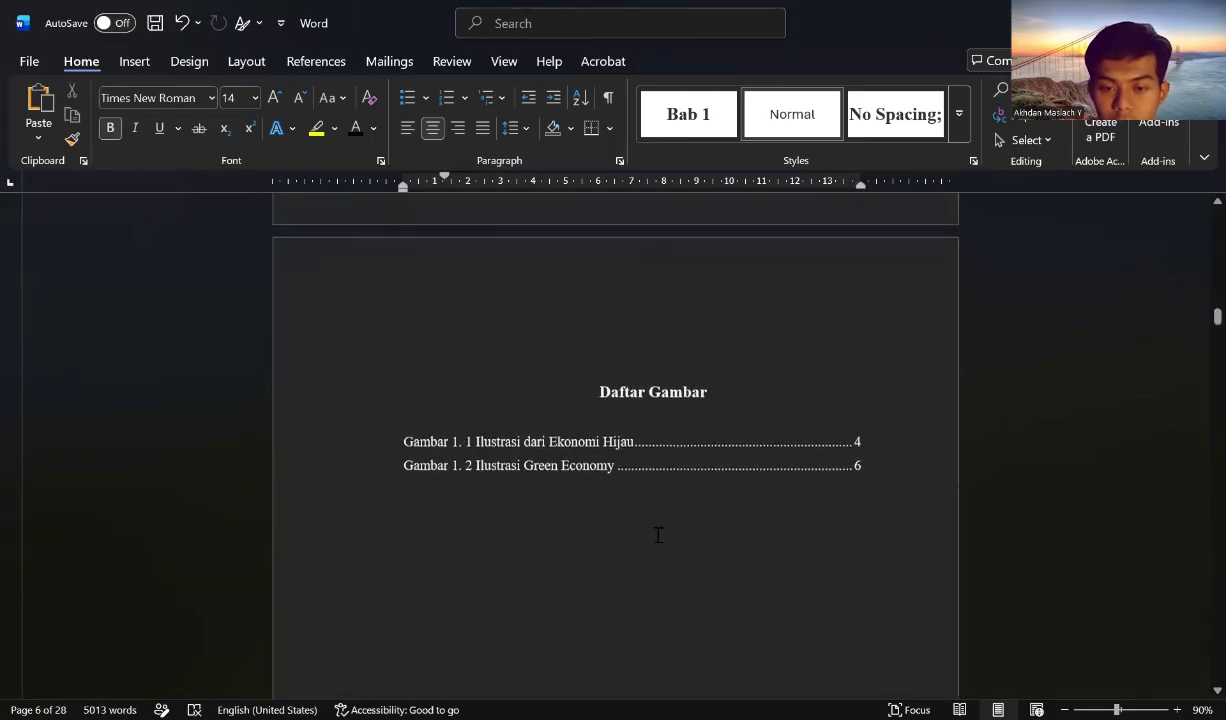
pyautogui.scroll(20, 655, 520)
pyautogui.scroll(1, 590, 320)
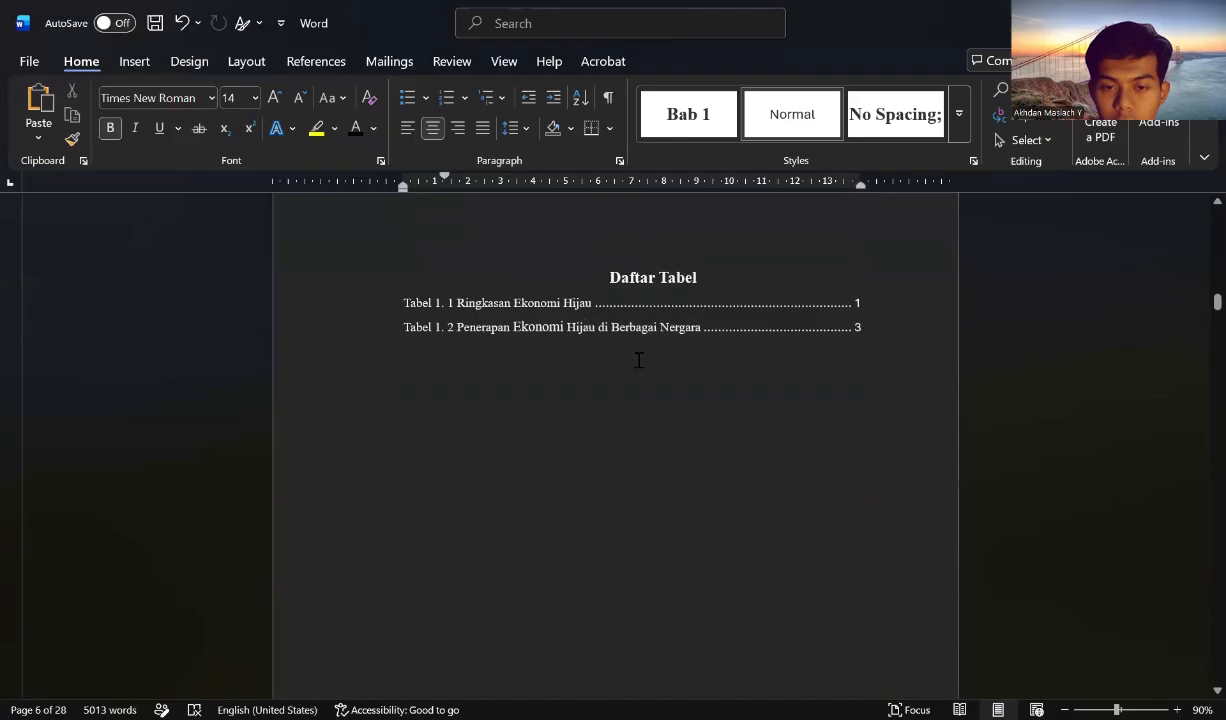
pyautogui.click(673, 410)
pyautogui.scroll(-15, 581, 347)
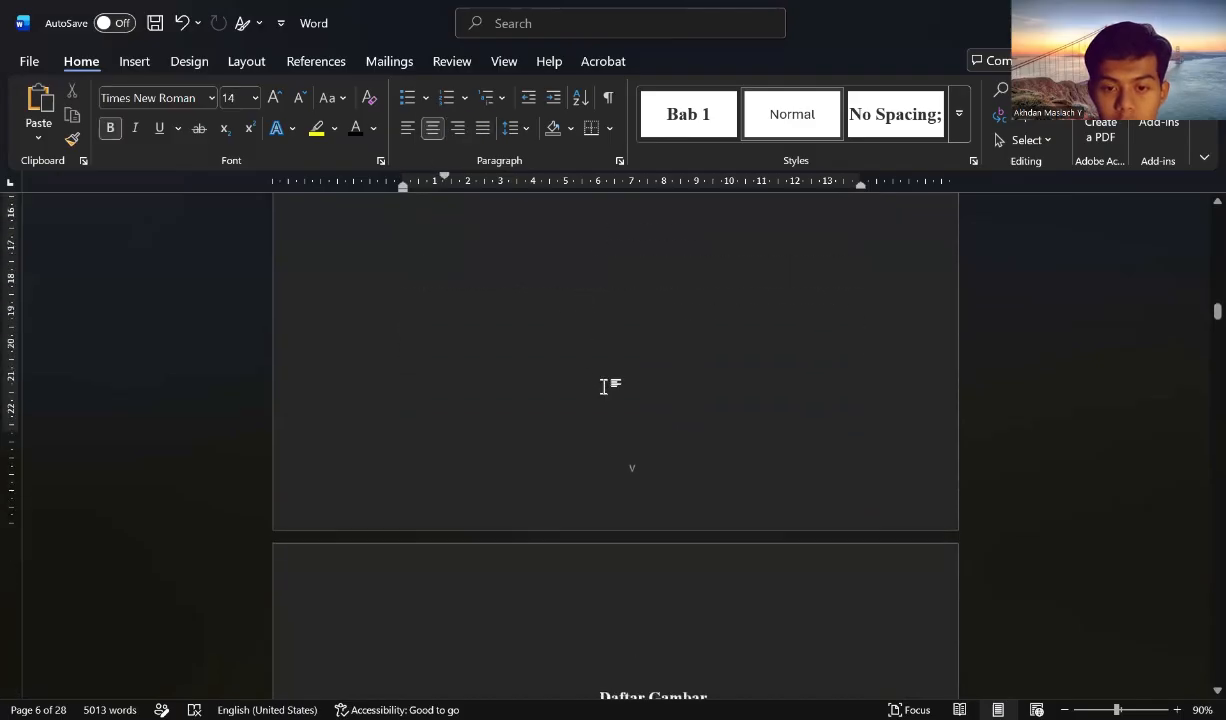
pyautogui.scroll(-3, 620, 418)
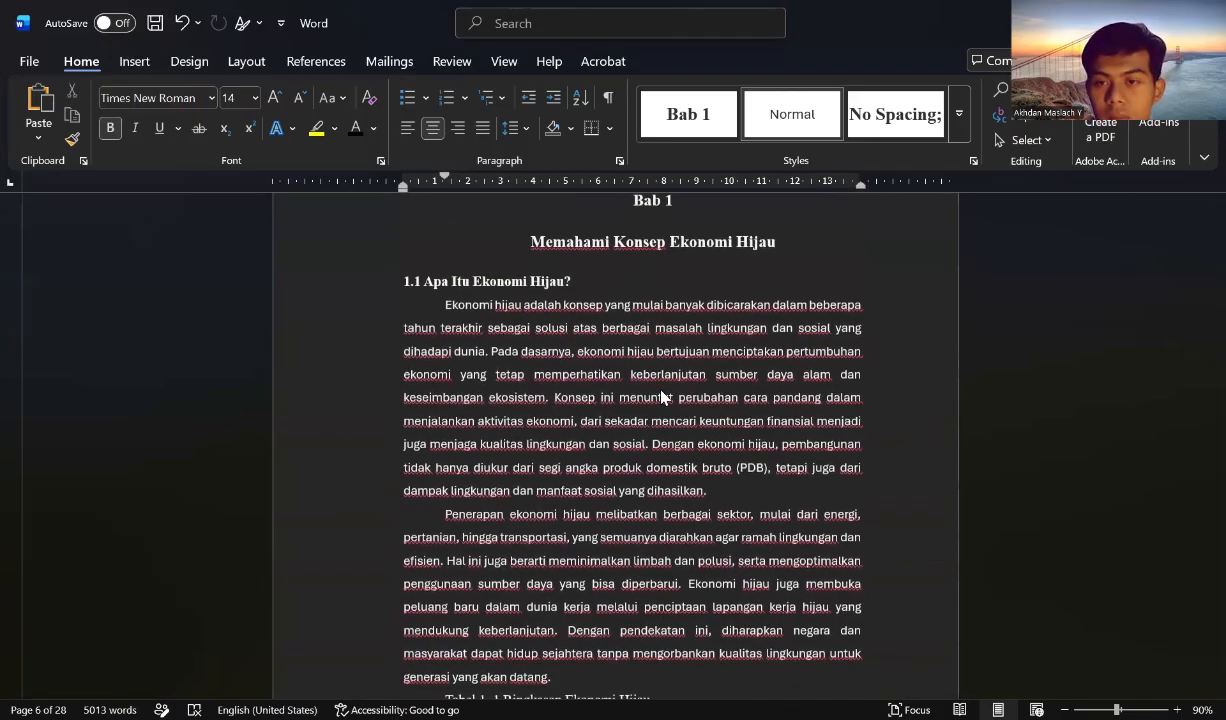
# Insert a 2024 Mendeley citation at the end of the first paragraph of section 3.3 Studi Kasus Implementasi Ekonomi Hijau.
pyautogui.hotkey('alt', 'Tab')
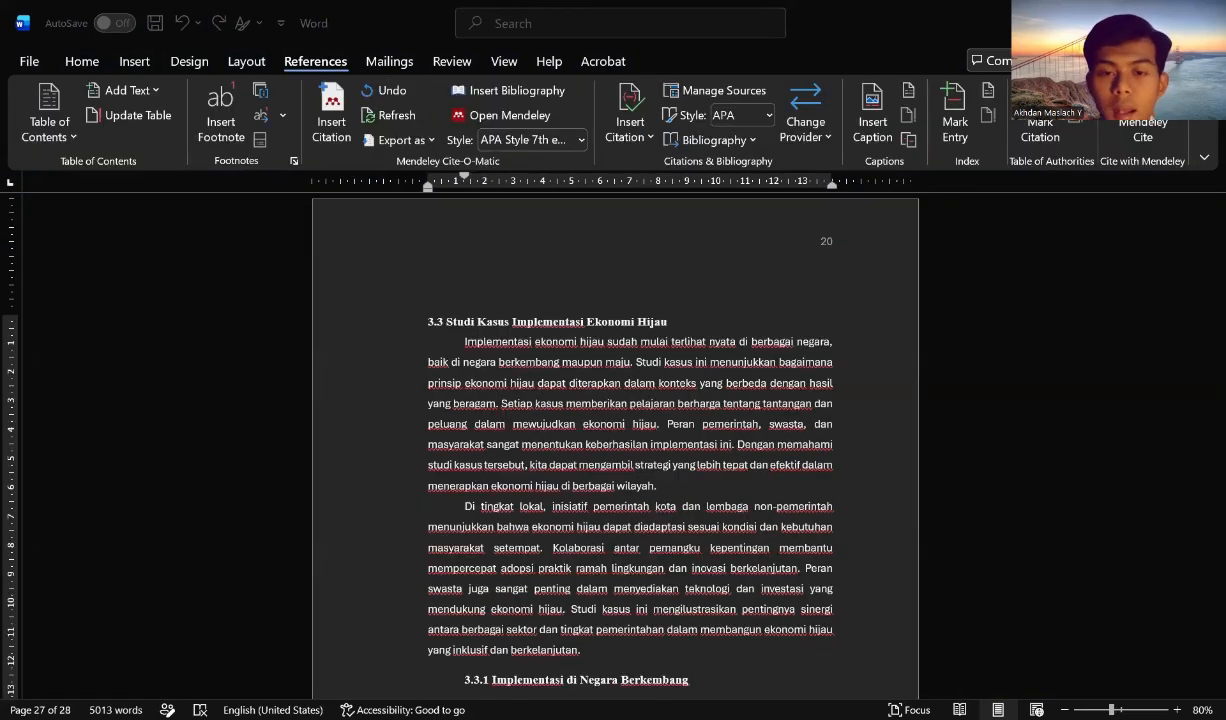
pyautogui.scroll(-2, 820, 298)
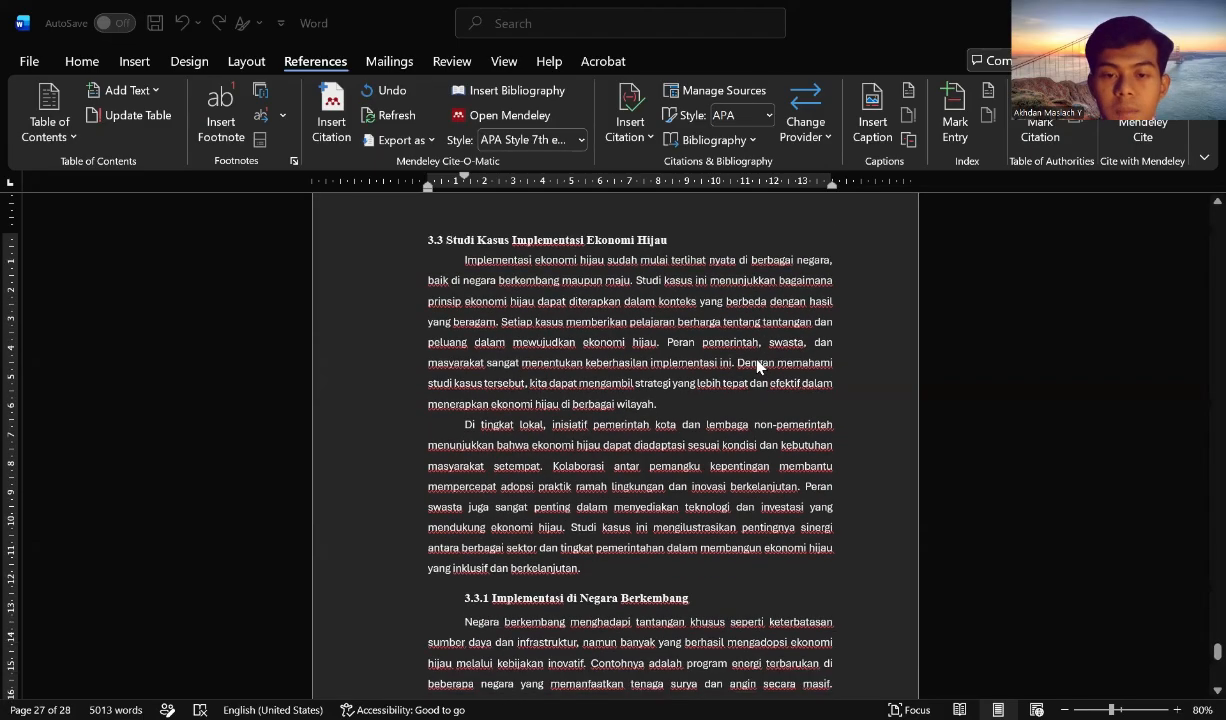
pyautogui.click(700, 400)
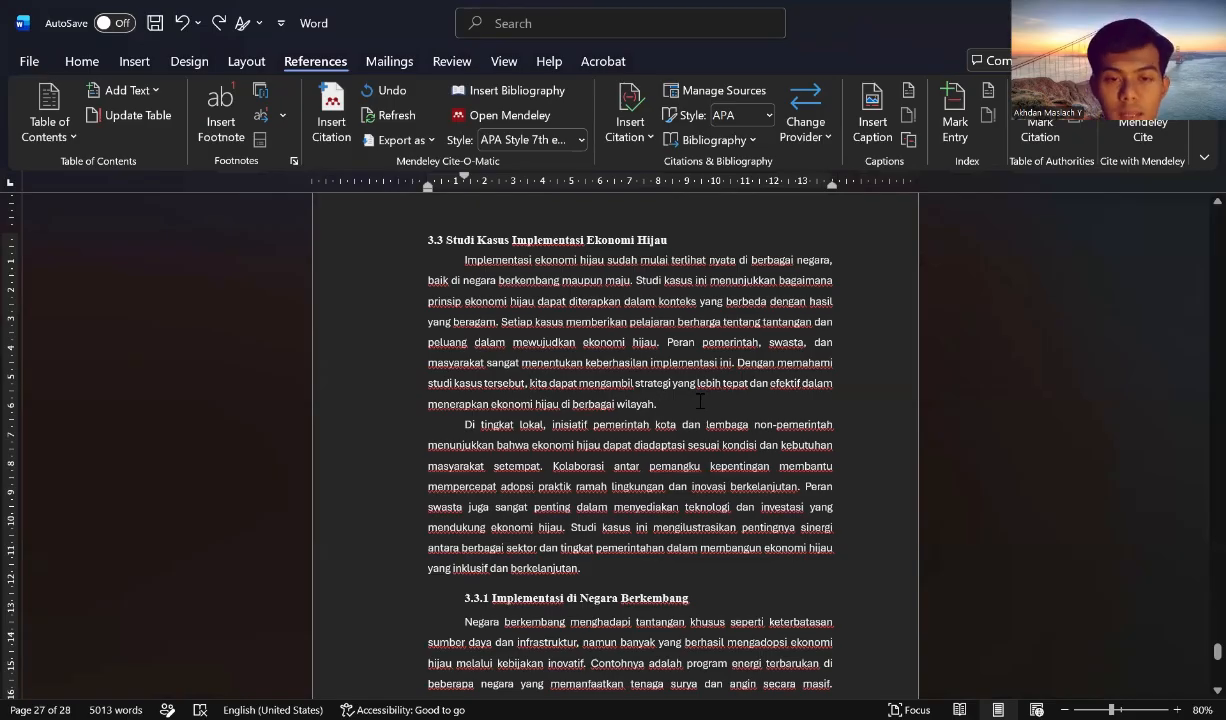
pyautogui.scroll(-1, 700, 401)
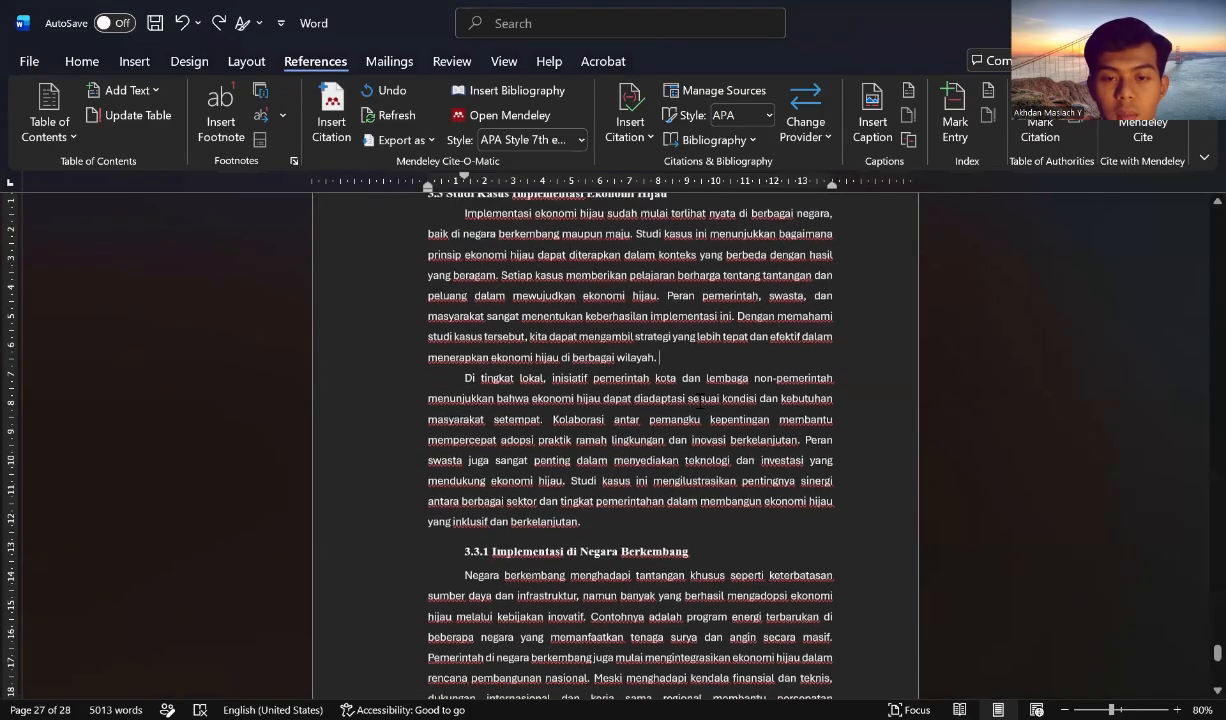
pyautogui.scroll(2, 700, 401)
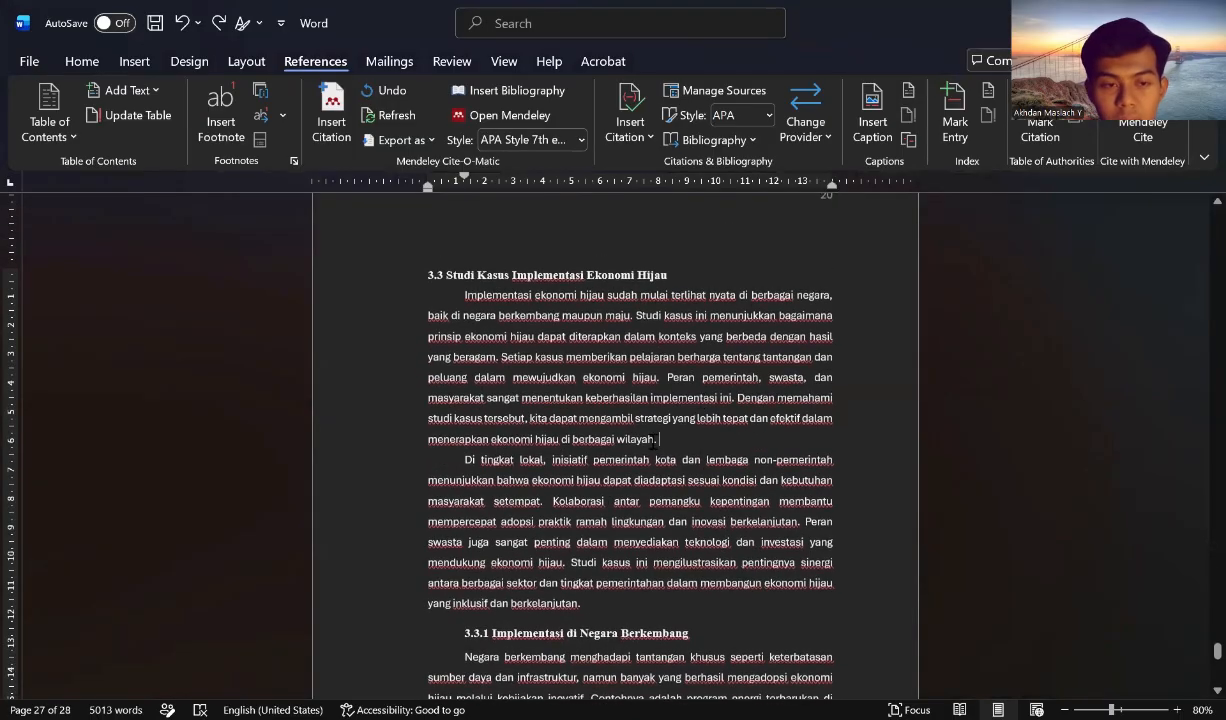
pyautogui.scroll(-1, 686, 425)
pyautogui.scroll(-3, 686, 425)
pyautogui.scroll(3, 686, 425)
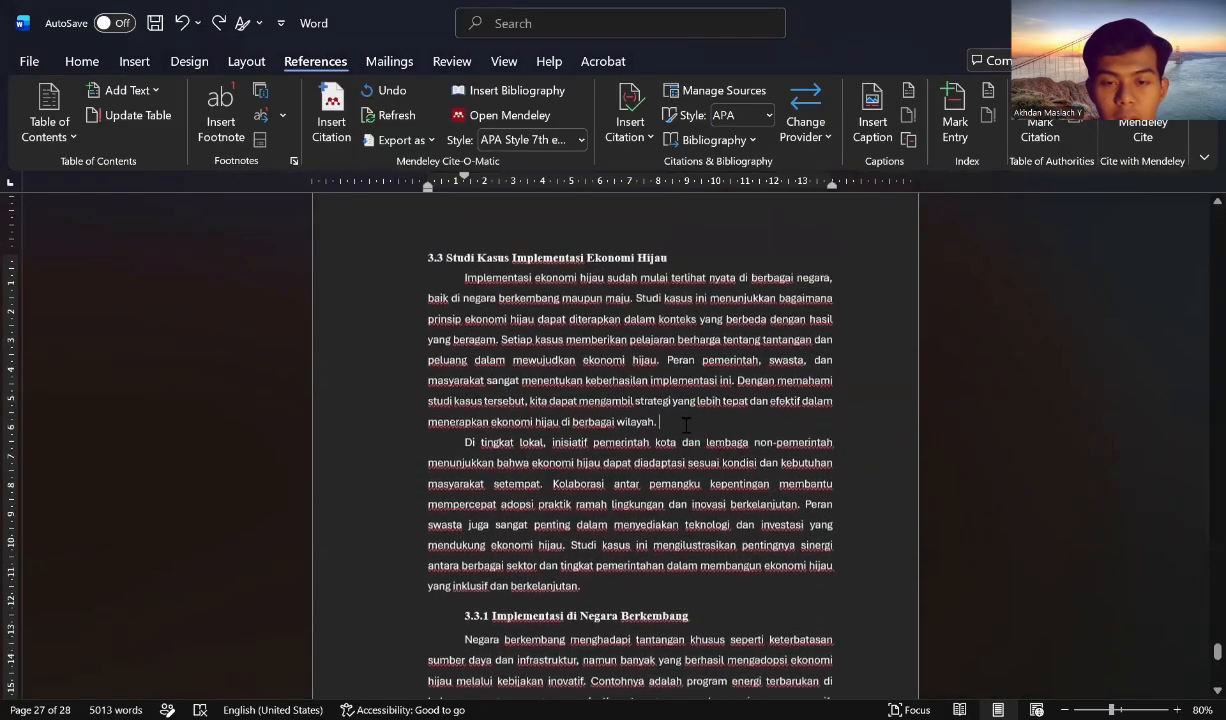
pyautogui.scroll(2, 706, 425)
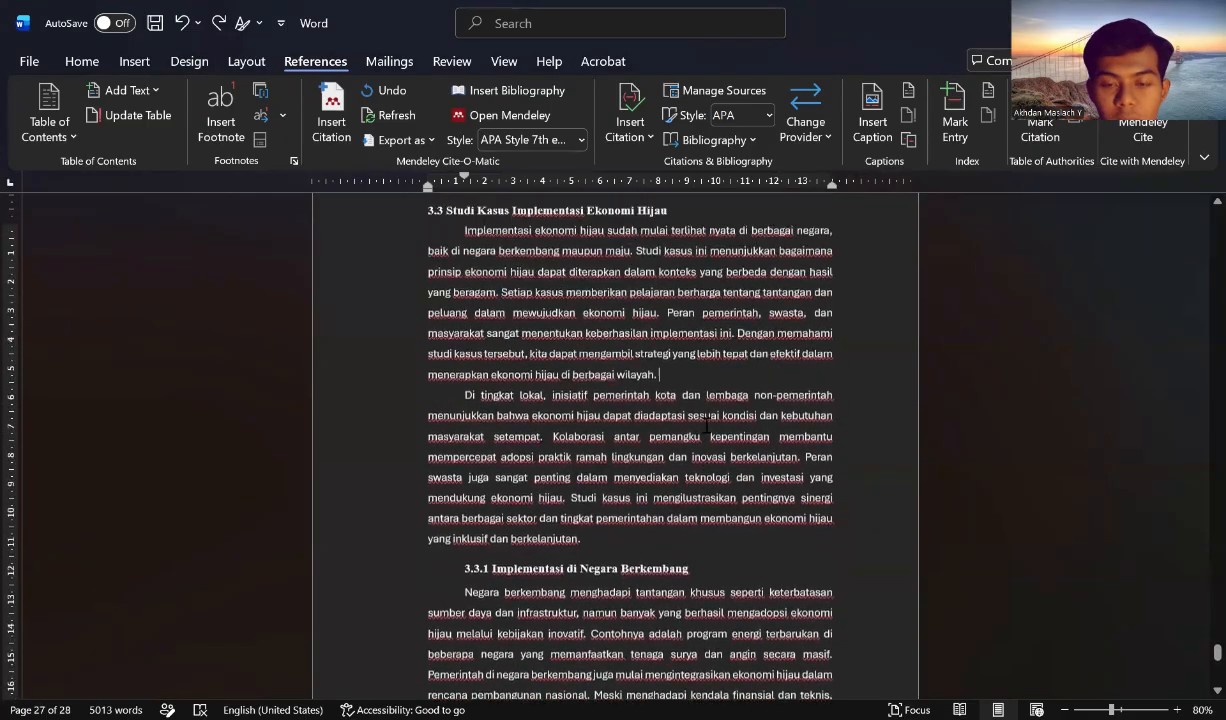
pyautogui.scroll(-2, 707, 437)
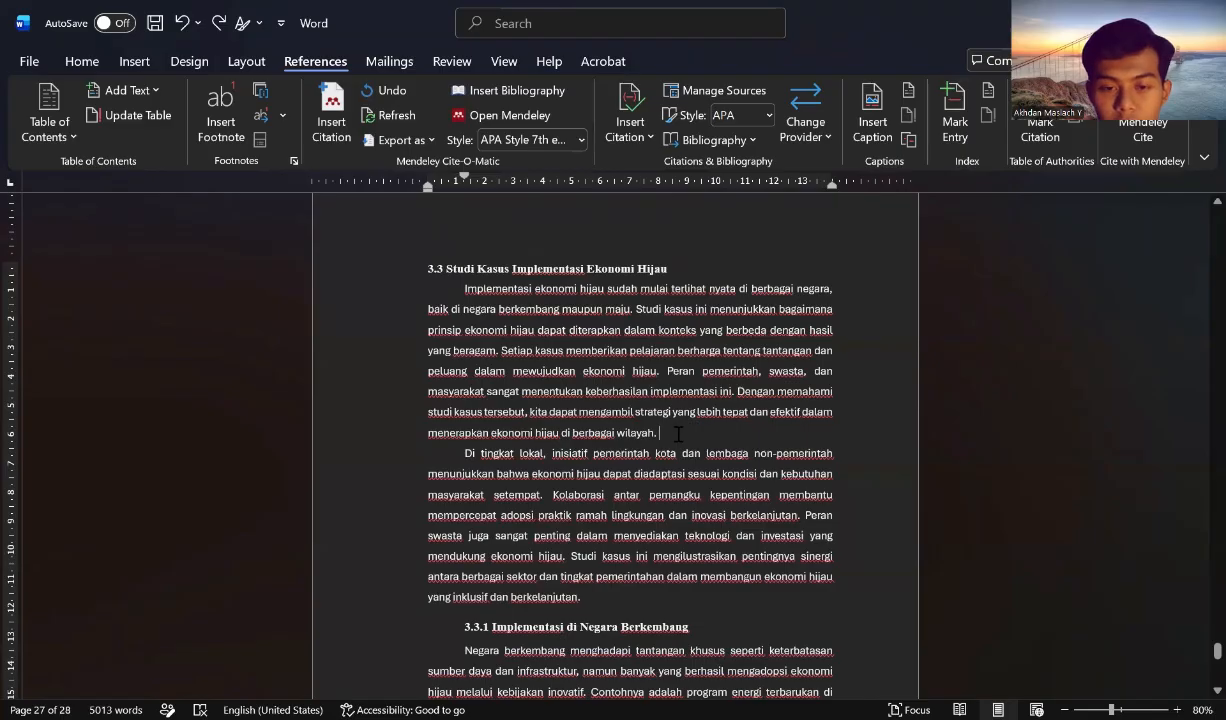
pyautogui.click(336, 125)
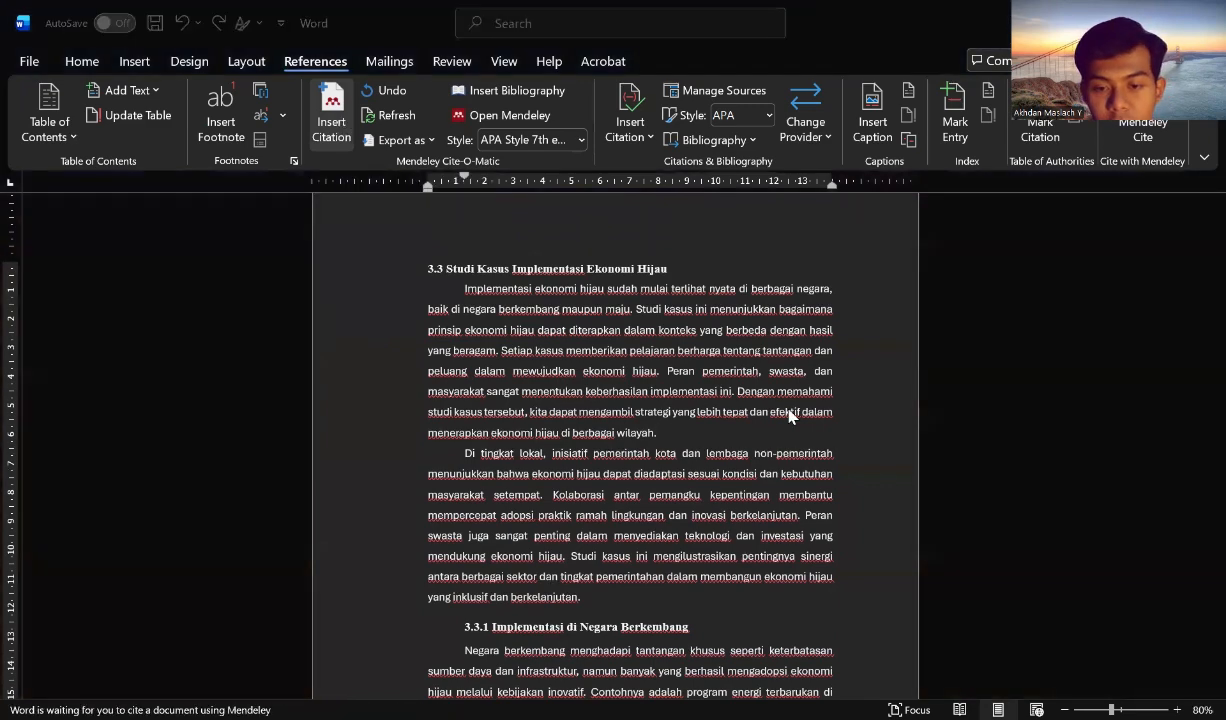
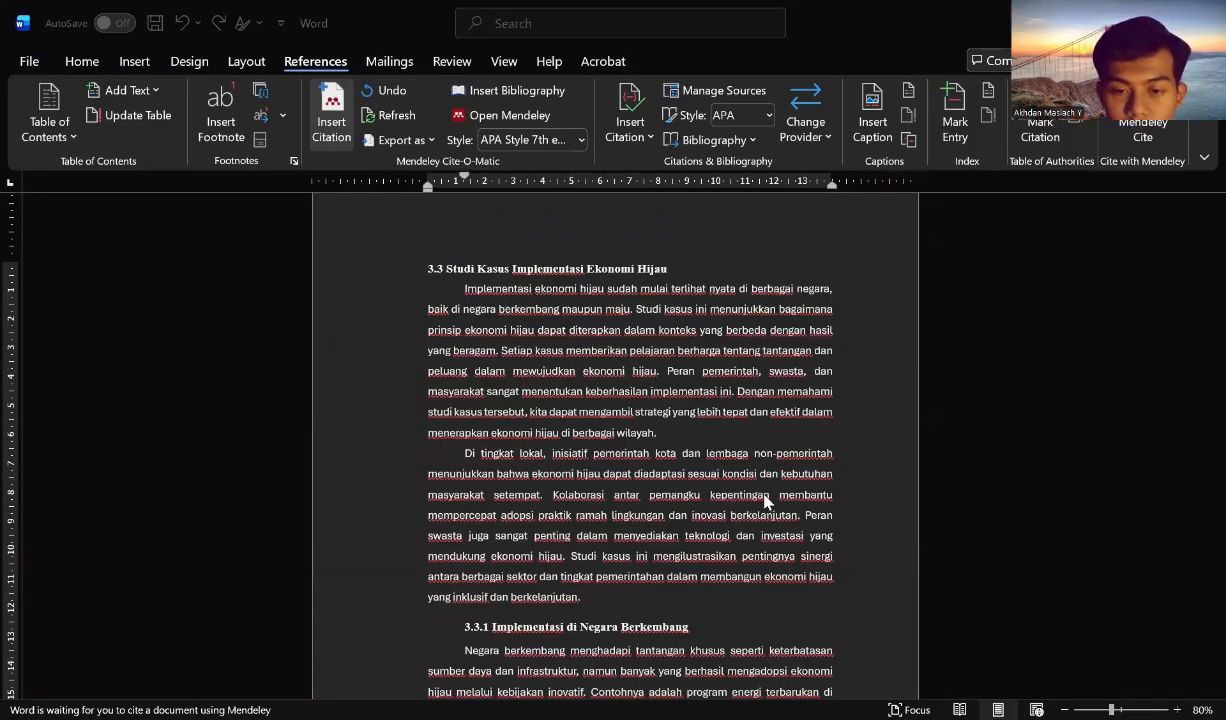
# Insert Mendeley citations at the end of section 3.3's second paragraph and, with a 2023 source, at the end of section 3.3.1.
pyautogui.scroll(-1, 718, 508)
pyautogui.scroll(-1, 718, 505)
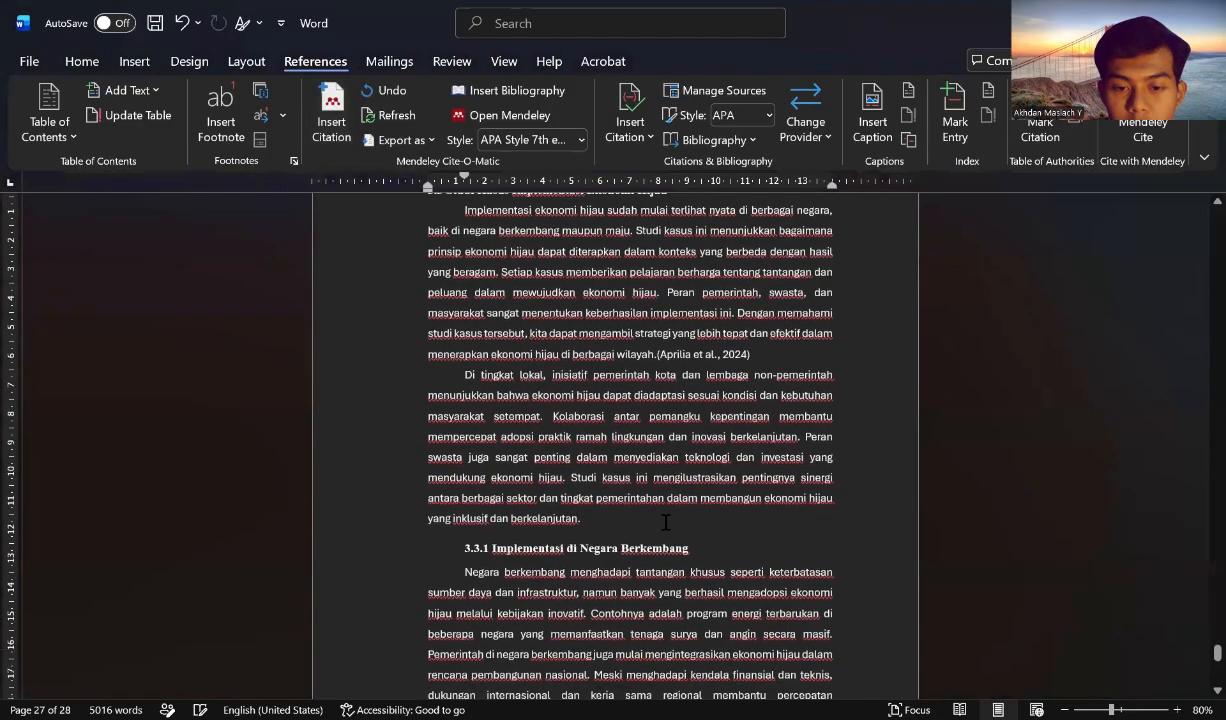
pyautogui.click(331, 132)
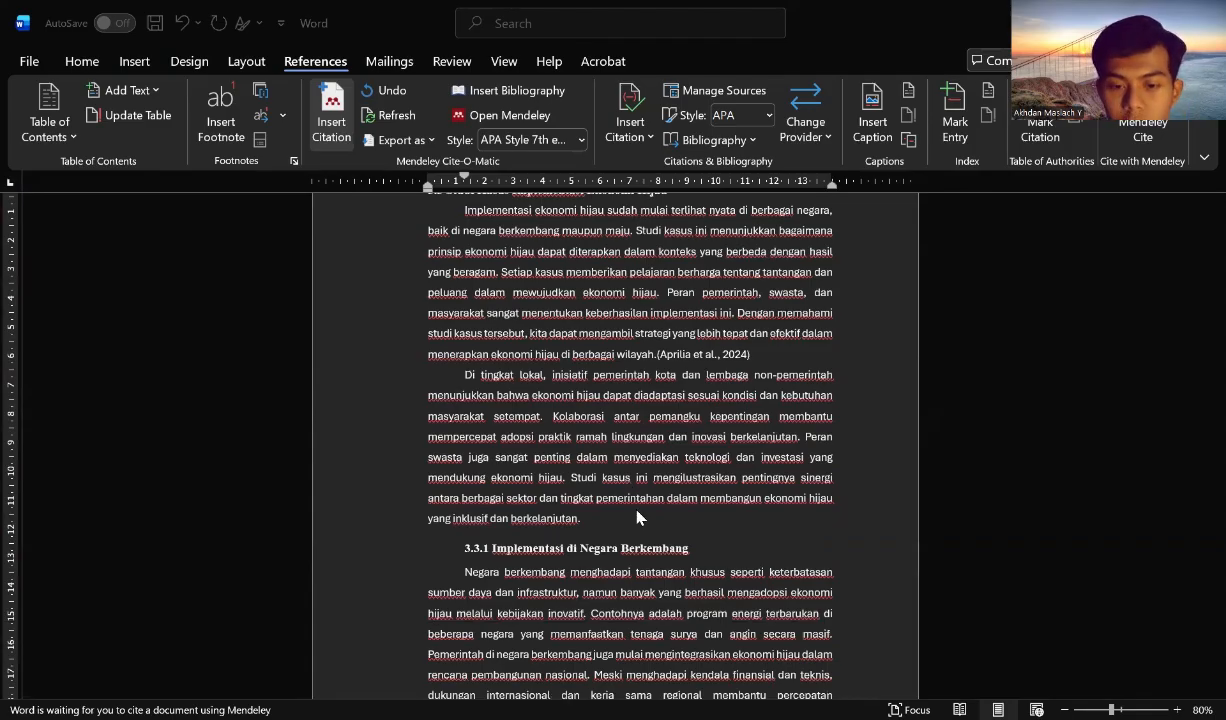
pyautogui.scroll(-6, 745, 515)
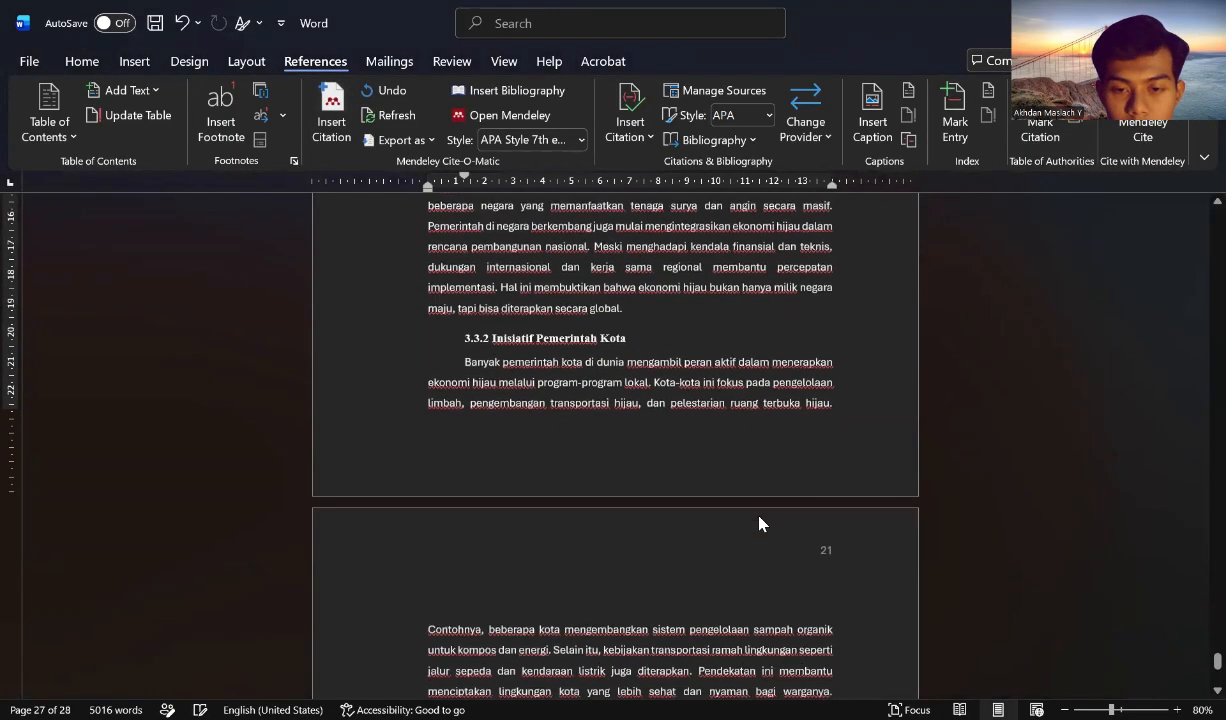
pyautogui.click(325, 118)
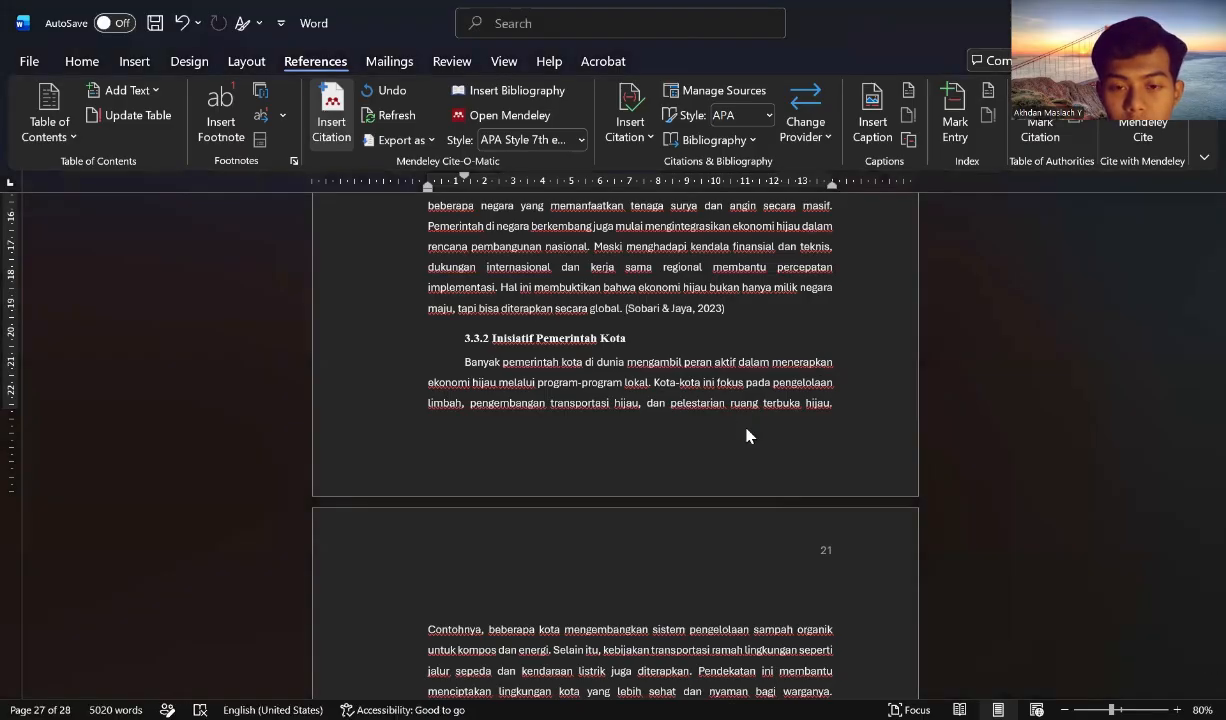
# Insert Mendeley citations to 2023 sources at the ends of sections 3.3.2 Inisiatif Pemerintah Kota and 3.3.3 Peran Swasta dan Lembaga Non-Pemerintah.
pyautogui.click(856, 402)
pyautogui.hotkey('alt', 'm')
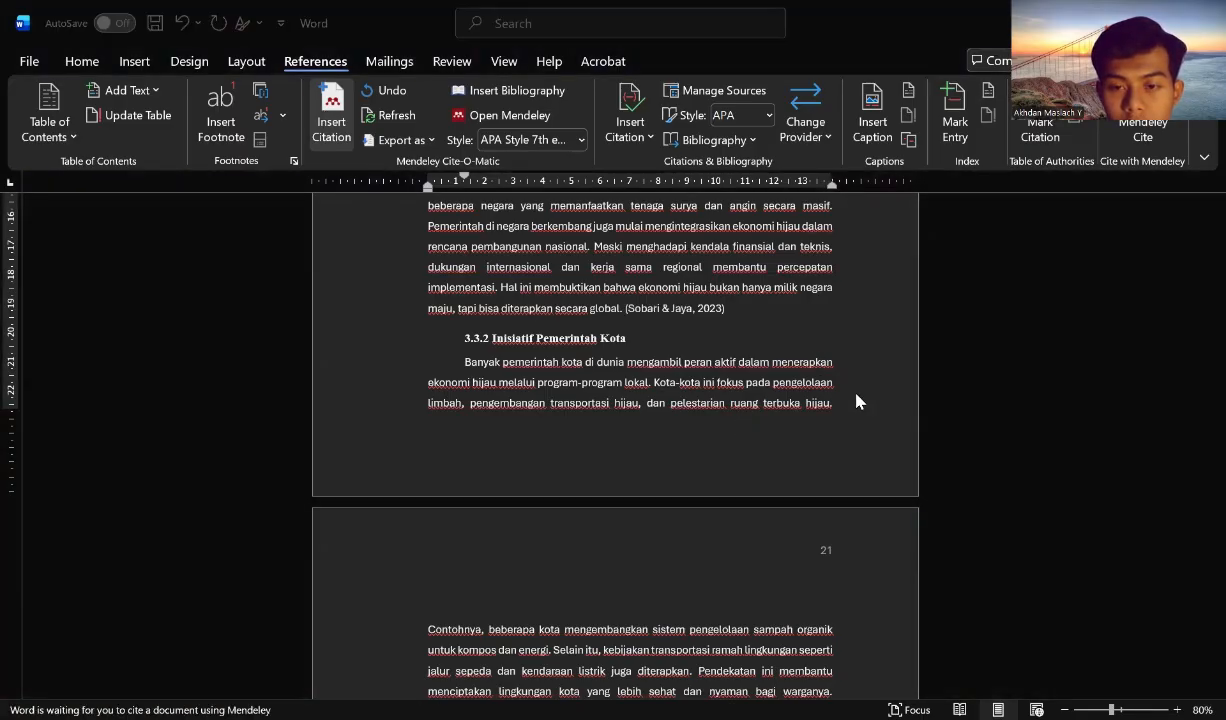
pyautogui.scroll(-5, 856, 396)
pyautogui.click(789, 411)
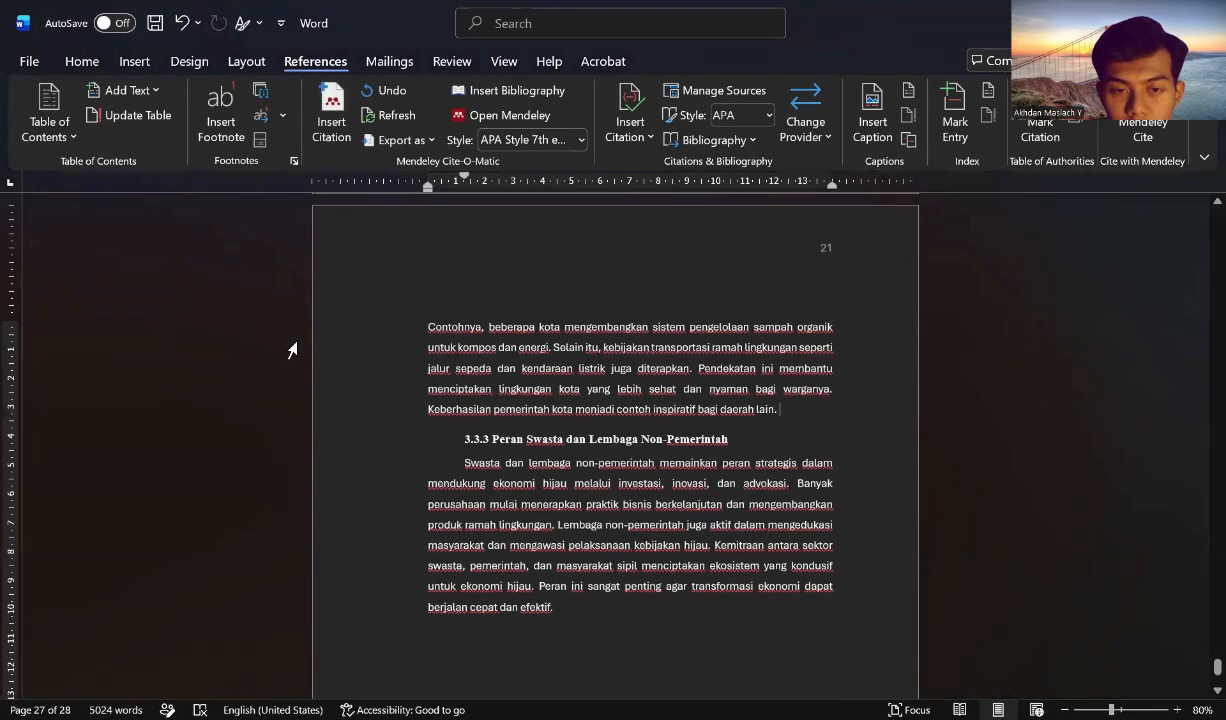
pyautogui.hotkey('alt', 'm')
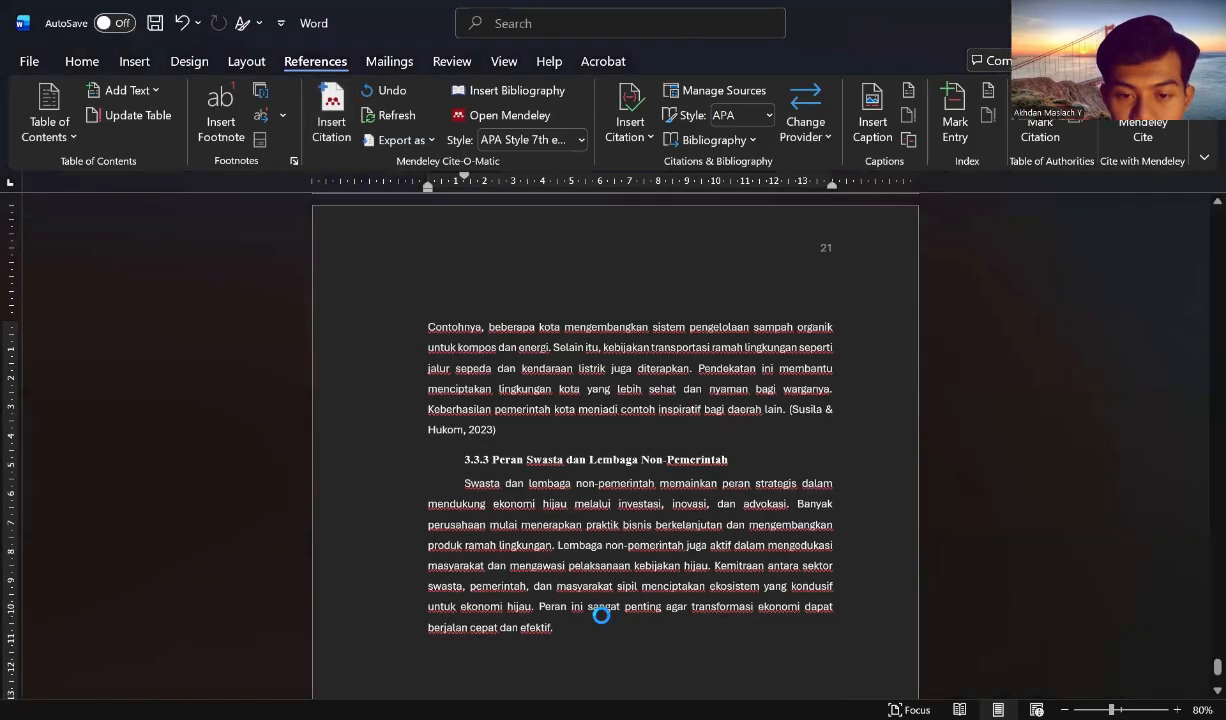
pyautogui.click(333, 130)
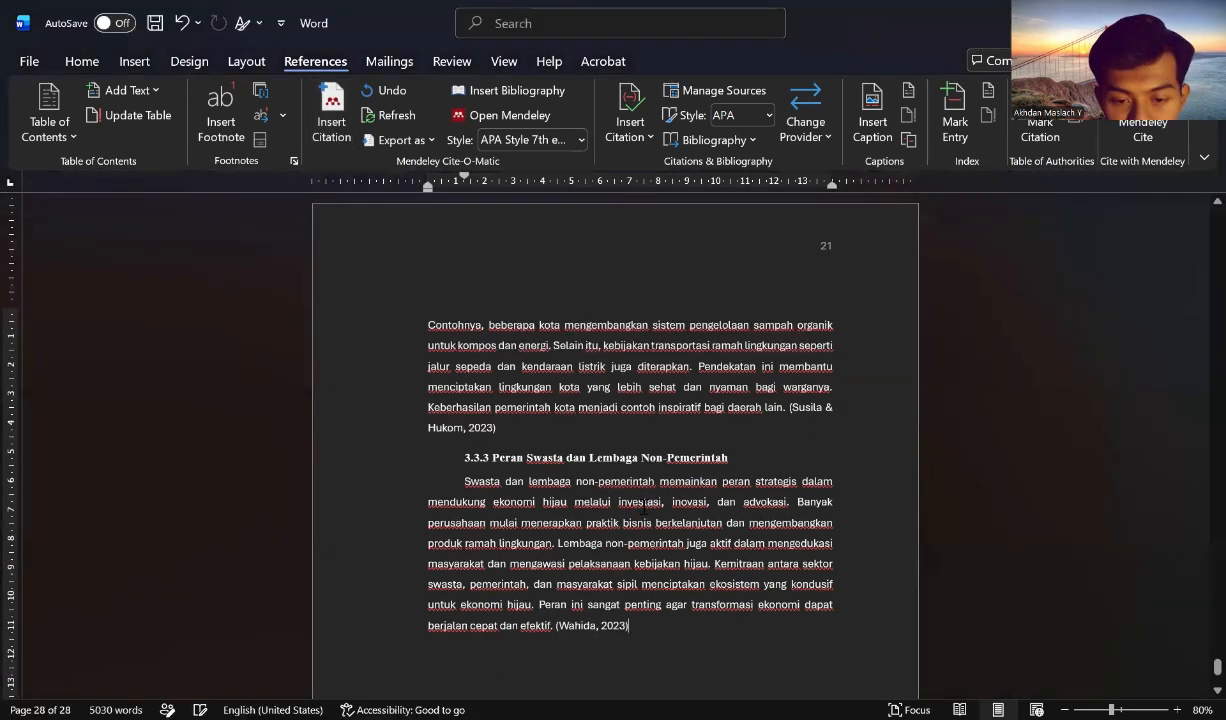
# Add the text Daftar Pustaka on its own line a few lines below the closing paragraph of section 3.3.3.
pyautogui.scroll(-1, 643, 505)
pyautogui.scroll(8, 643, 505)
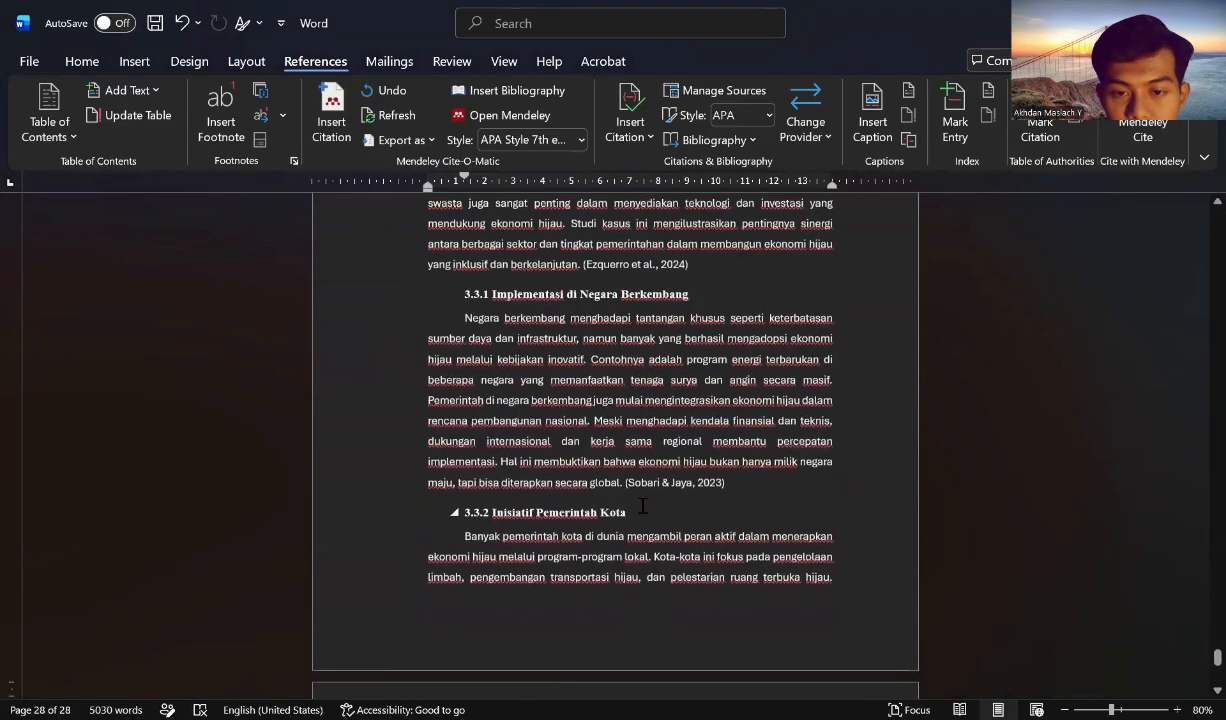
pyautogui.scroll(8, 643, 505)
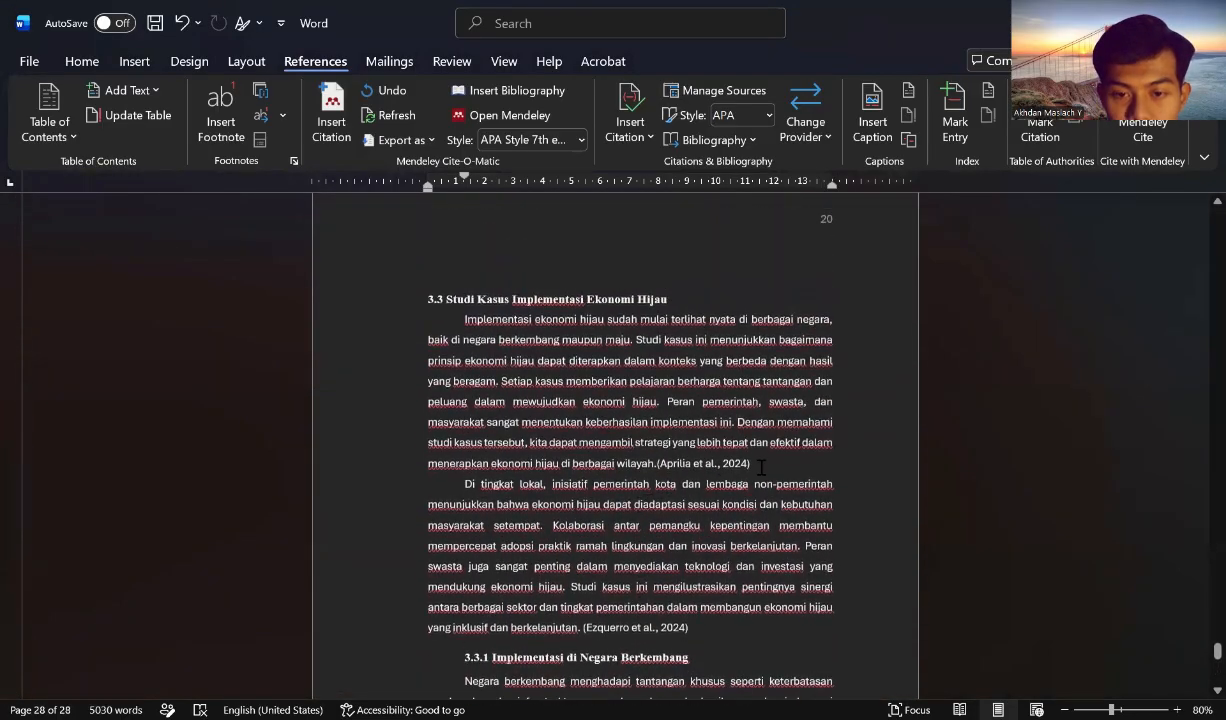
pyautogui.click(761, 467)
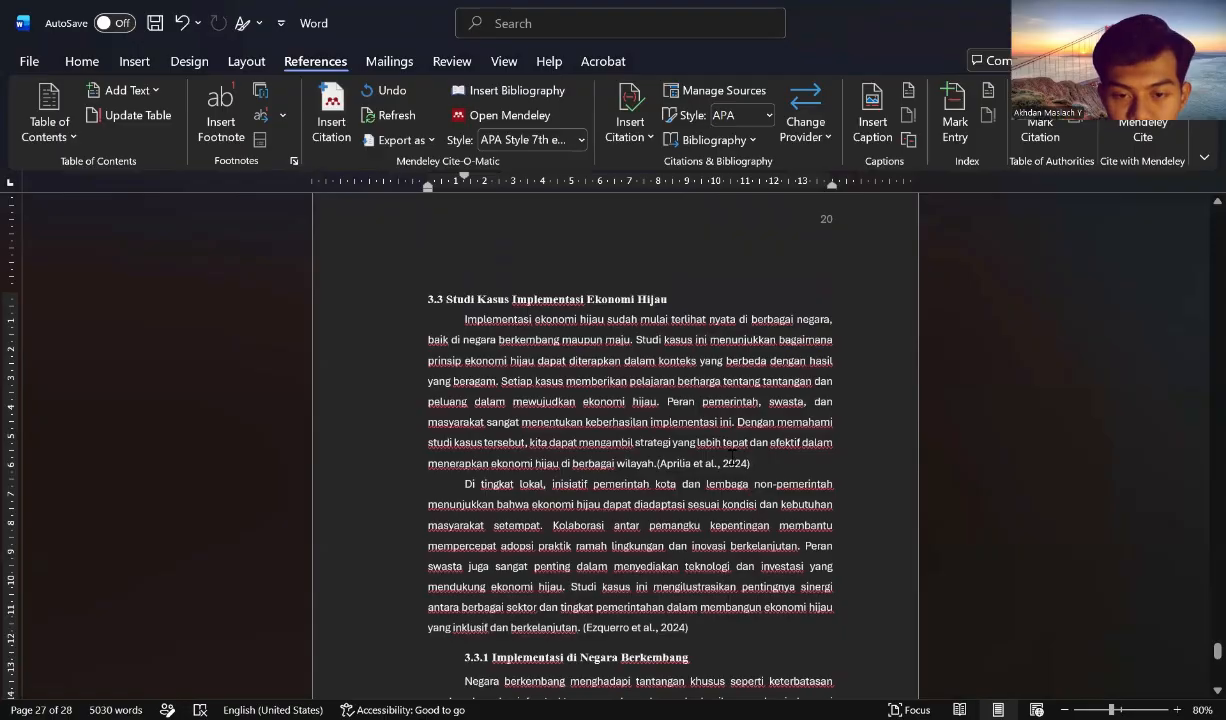
pyautogui.scroll(-1, 748, 462)
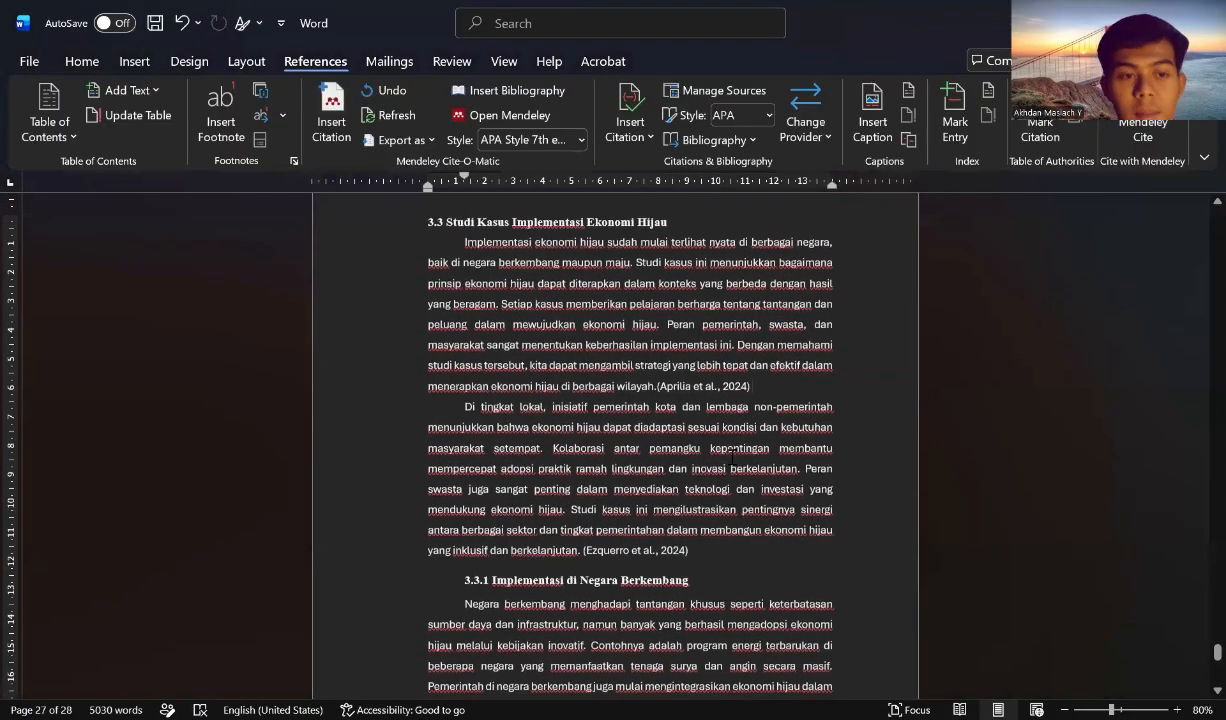
pyautogui.scroll(-15, 732, 455)
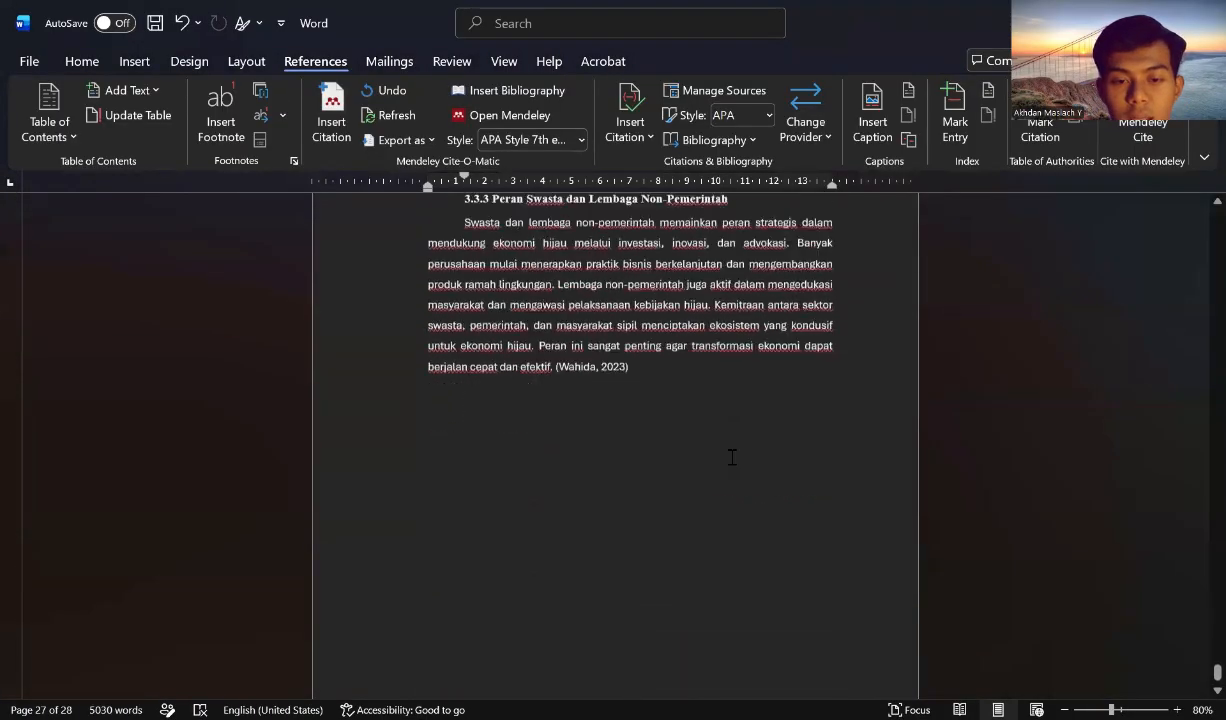
pyautogui.click(706, 358)
pyautogui.scroll(1, 708, 364)
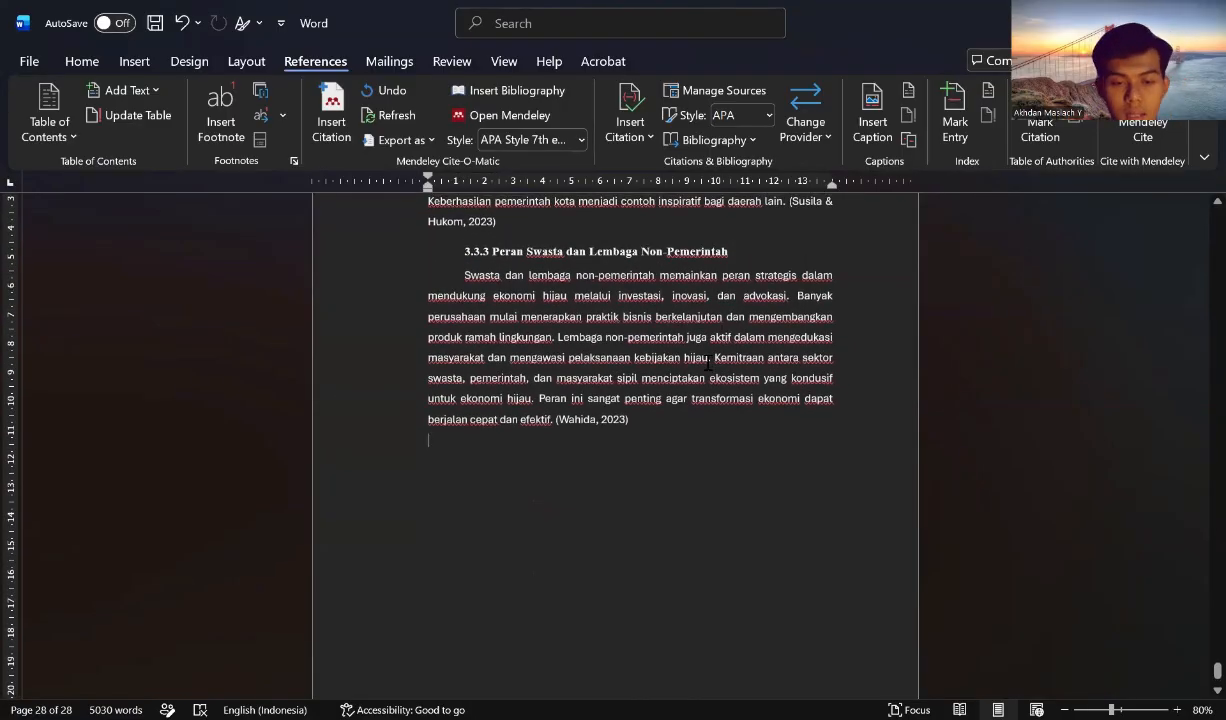
pyautogui.press('Return')
pyautogui.press('Return')
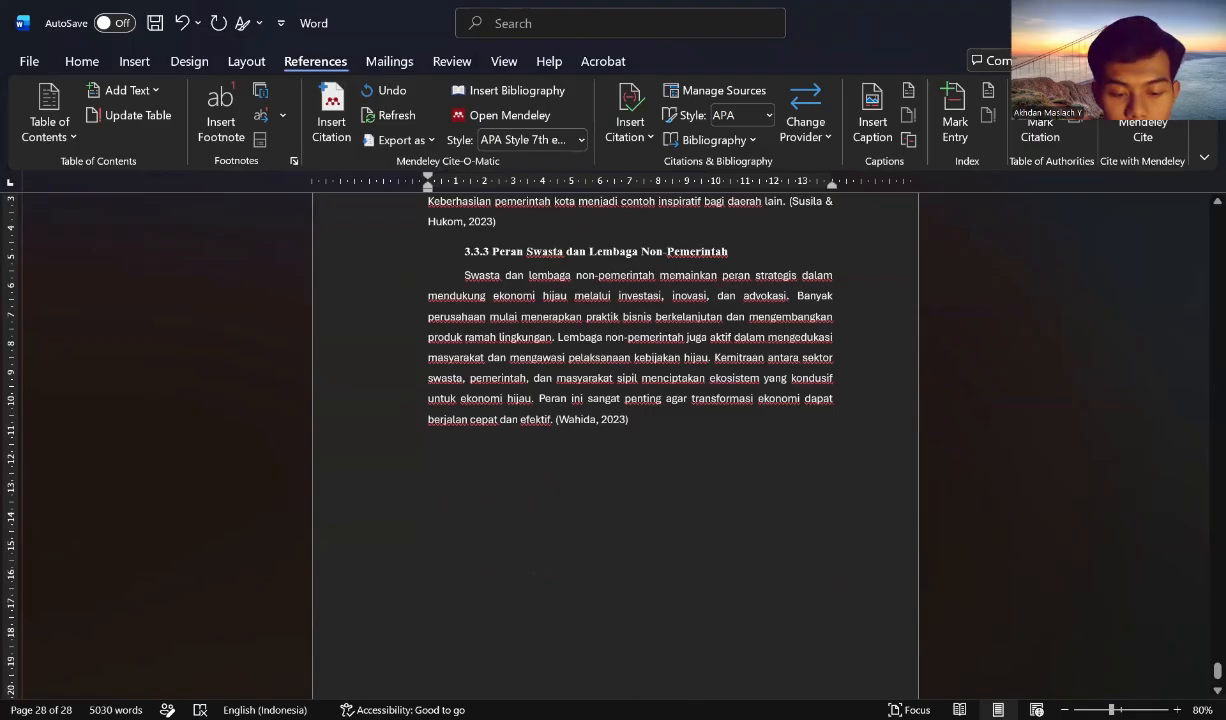
pyautogui.write('Daftar')
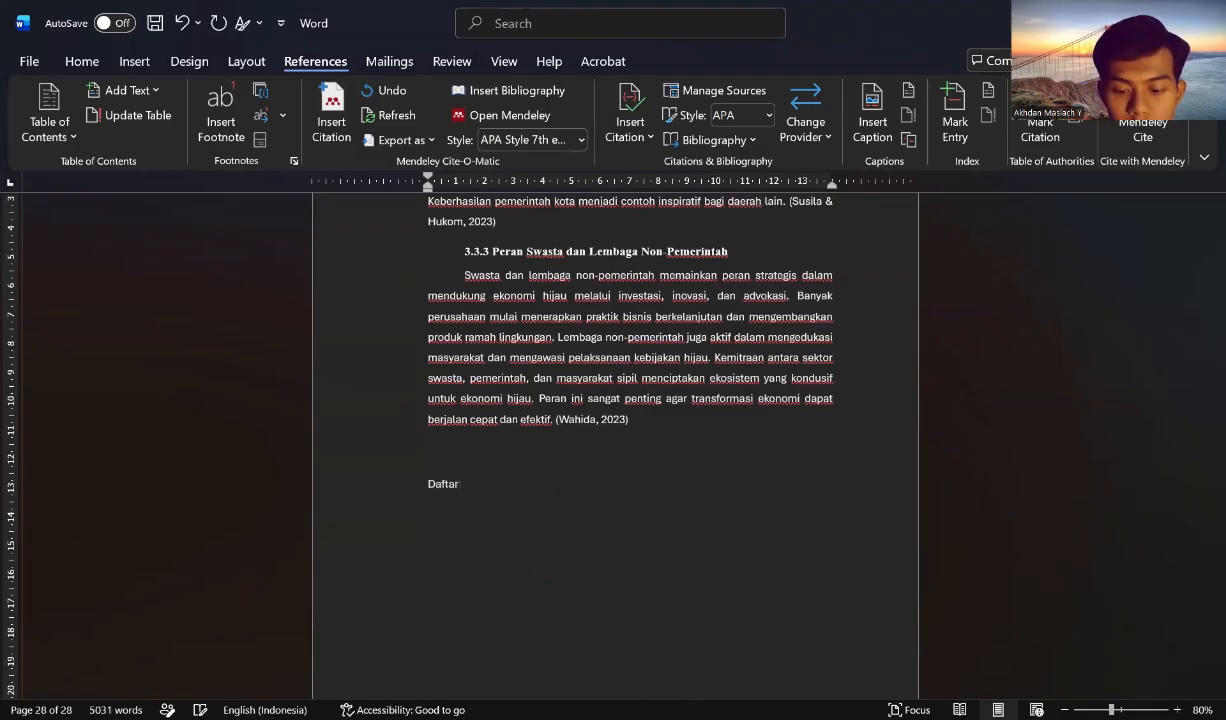
pyautogui.write(' Pustaka')
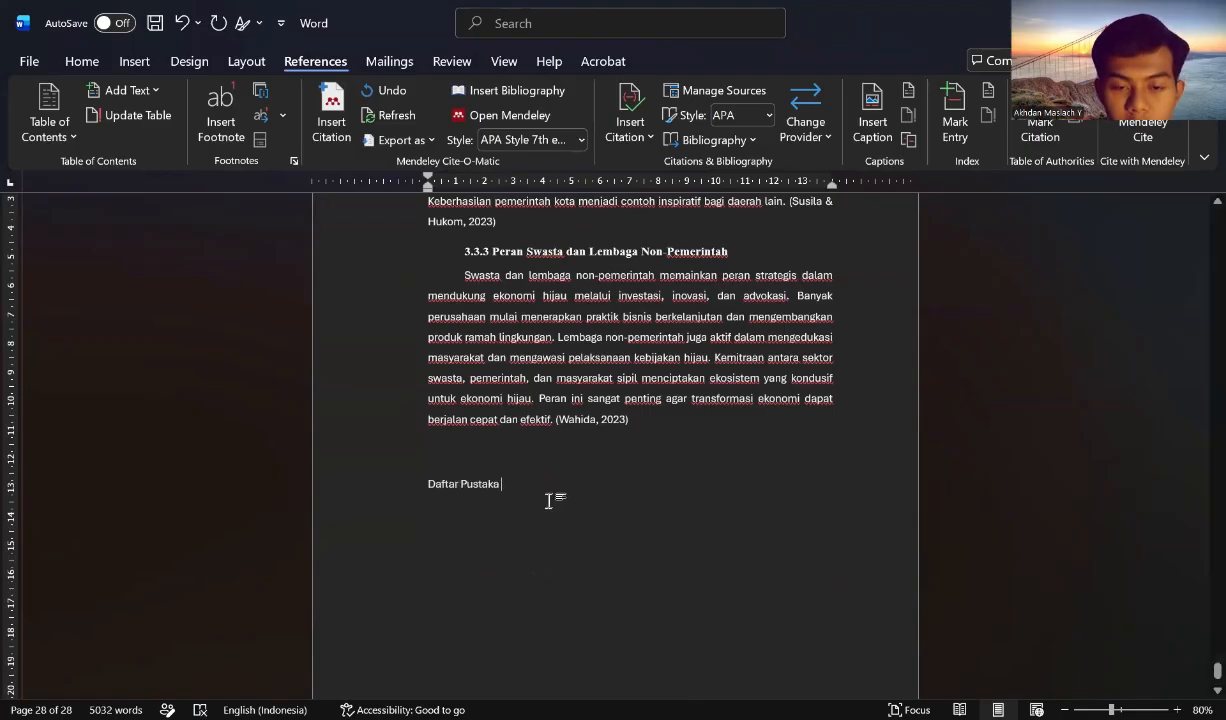
# Apply the Bab 1 style to the Daftar Pustaka line and place the cursor after it.
pyautogui.click(395, 484)
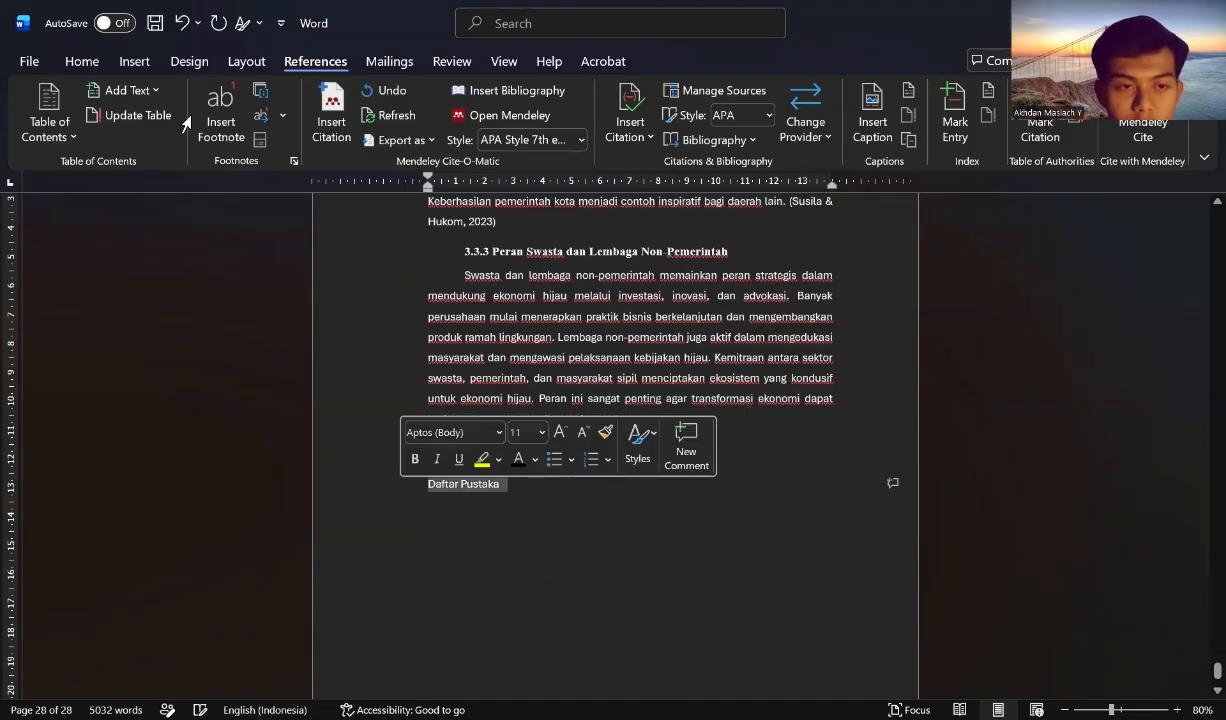
pyautogui.click(86, 61)
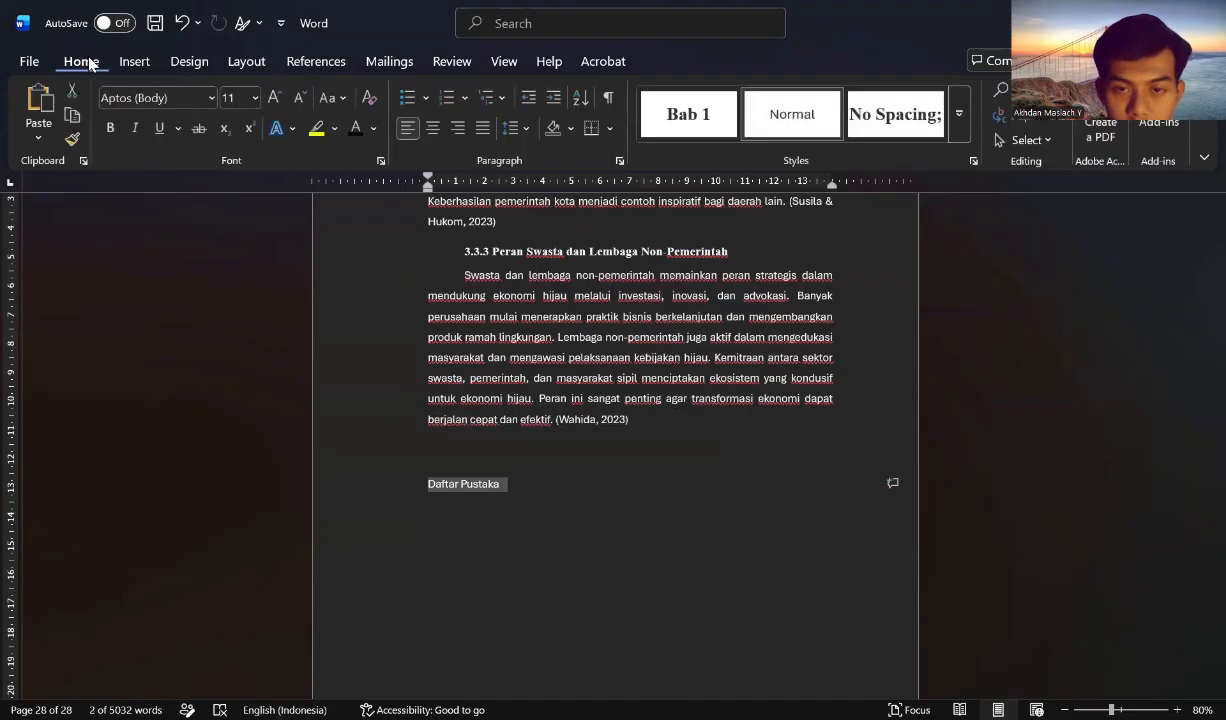
pyautogui.click(690, 120)
pyautogui.click(700, 494)
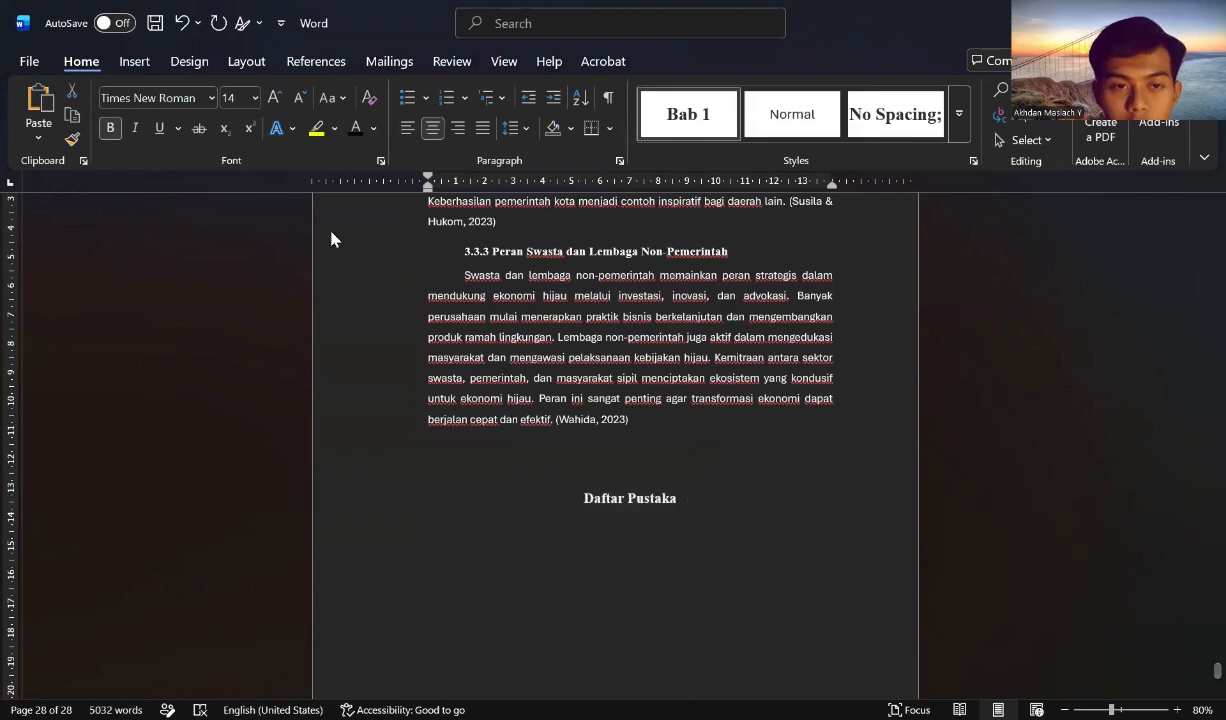
# Insert the Mendeley bibliography in APA style beneath the Daftar Pustaka heading.
pyautogui.click(316, 61)
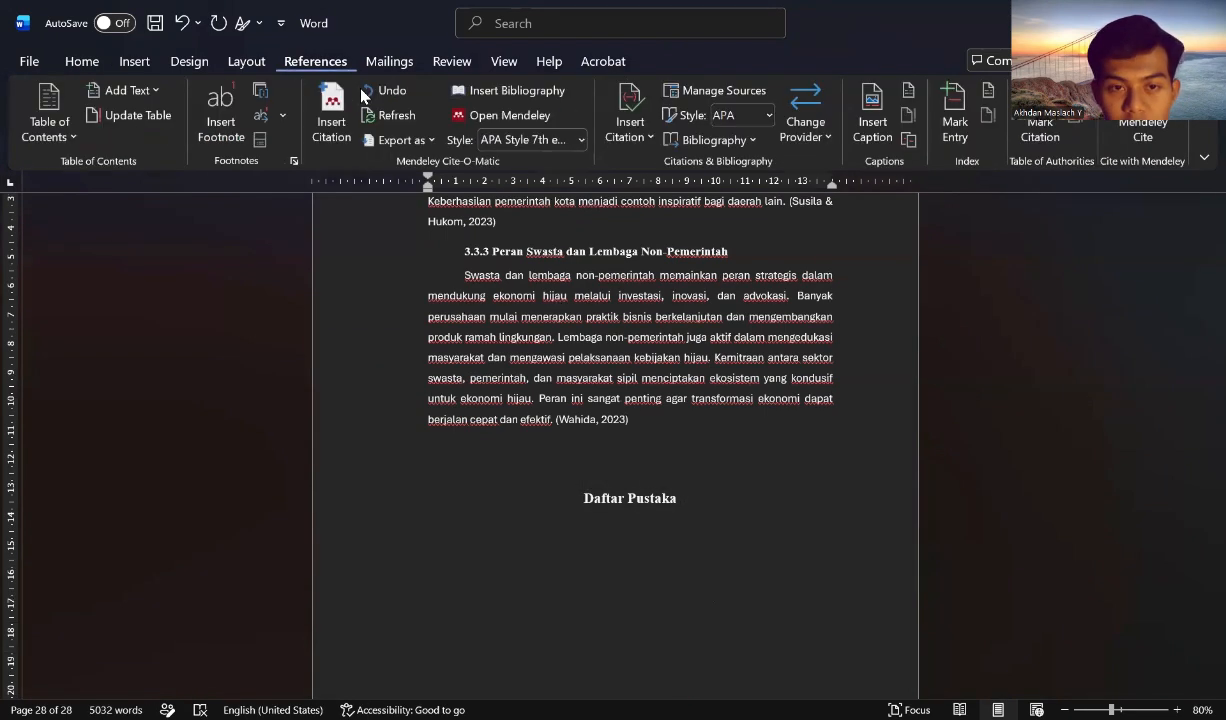
pyautogui.click(533, 100)
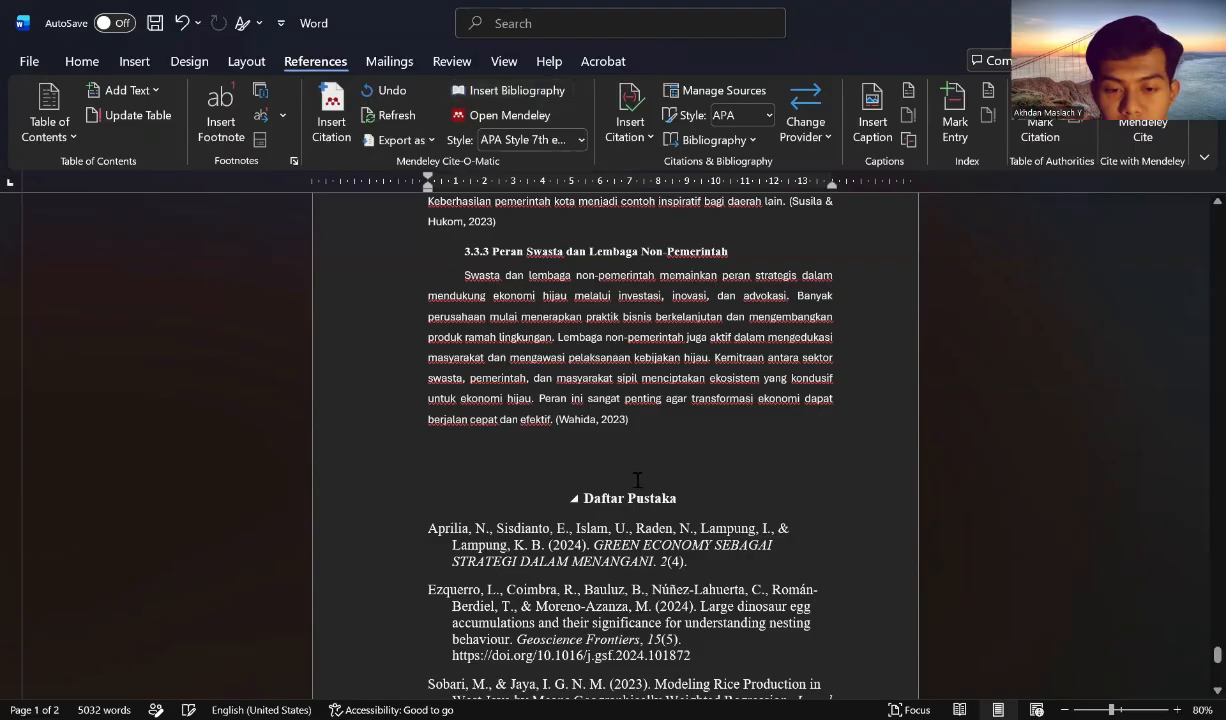
pyautogui.scroll(-10, 637, 480)
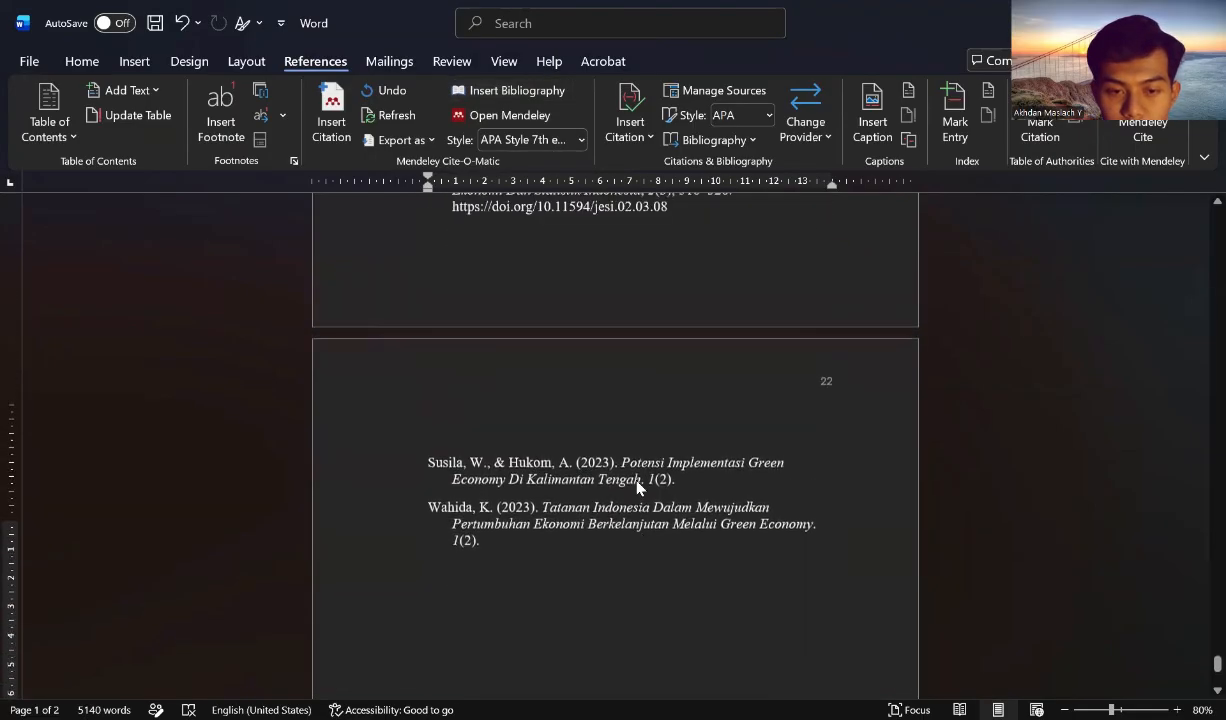
pyautogui.scroll(3, 637, 488)
# Insert a Next Page section break directly before the Daftar Pustaka heading so the bibliography starts on its own page.
pyautogui.keyDown('ctrl'); pyautogui.scroll(-1, 637, 488); pyautogui.keyUp('ctrl')
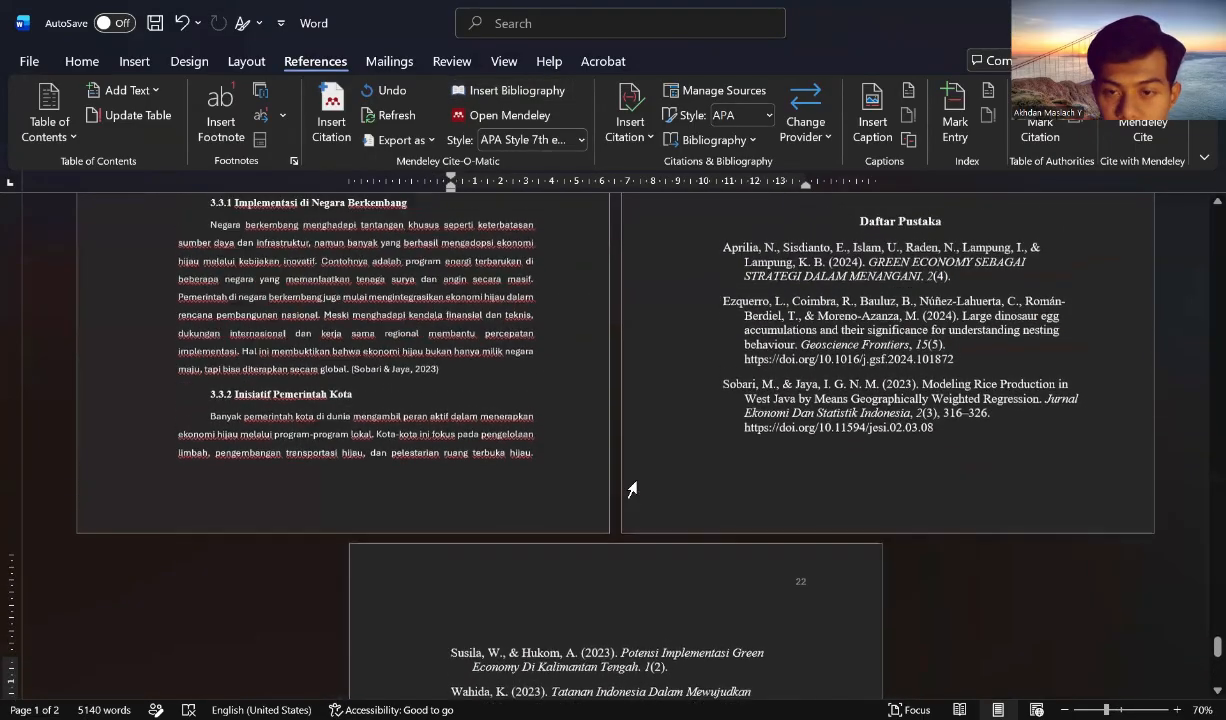
pyautogui.scroll(2, 837, 416)
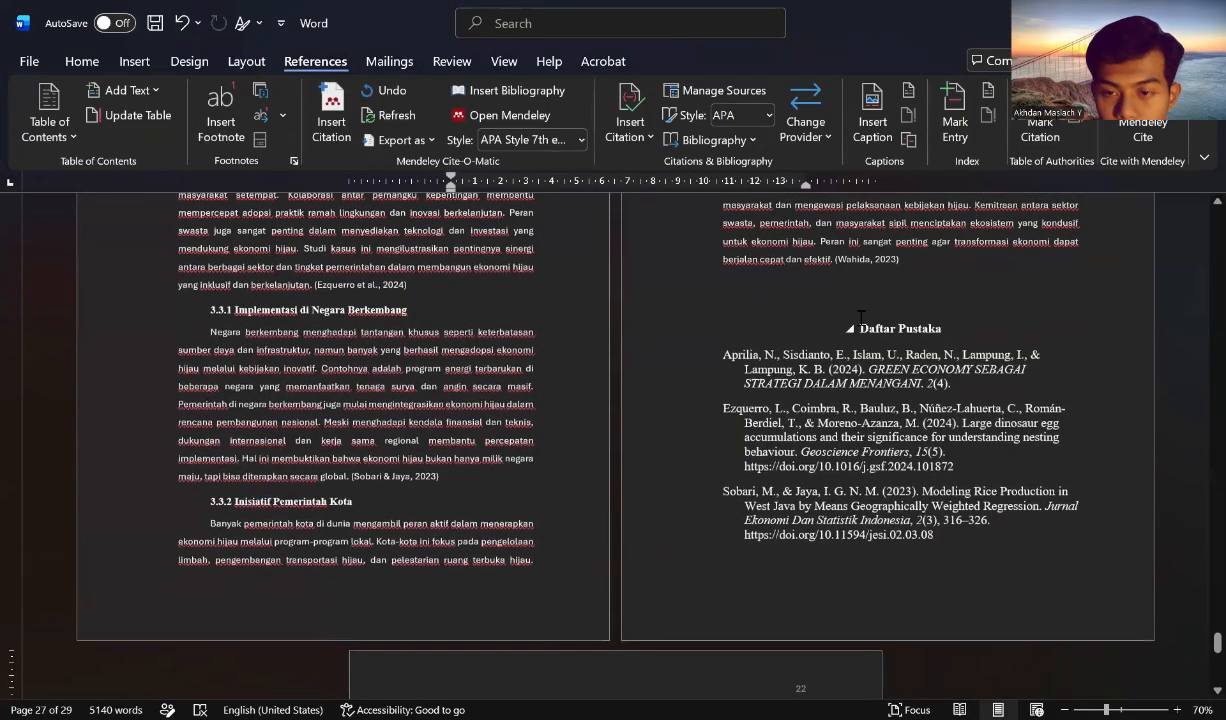
pyautogui.scroll(-1, 861, 326)
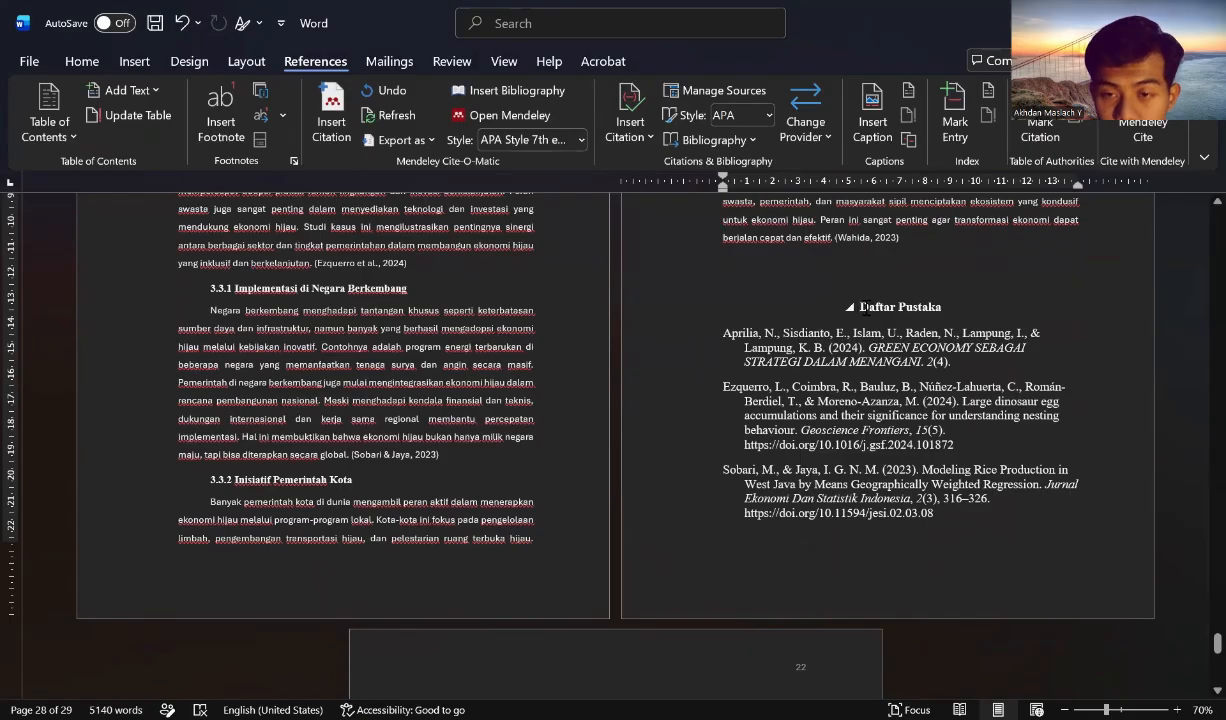
pyautogui.scroll(-1, 867, 308)
pyautogui.scroll(1, 866, 308)
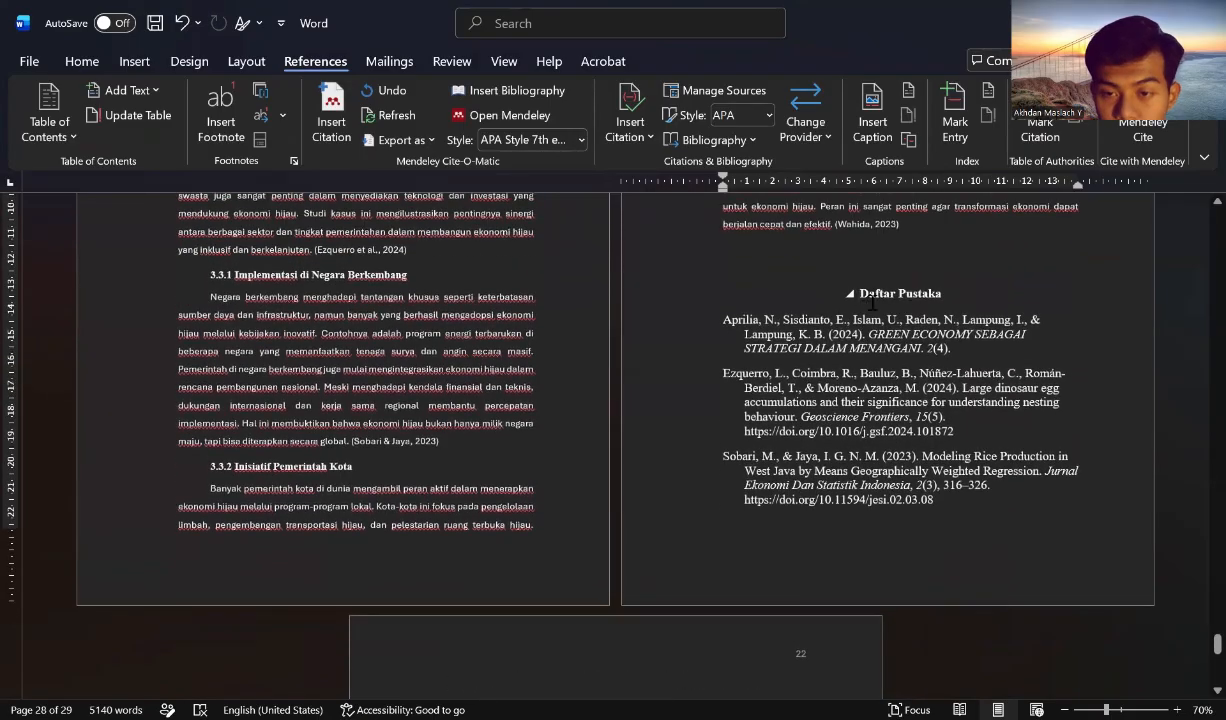
pyautogui.click(82, 61)
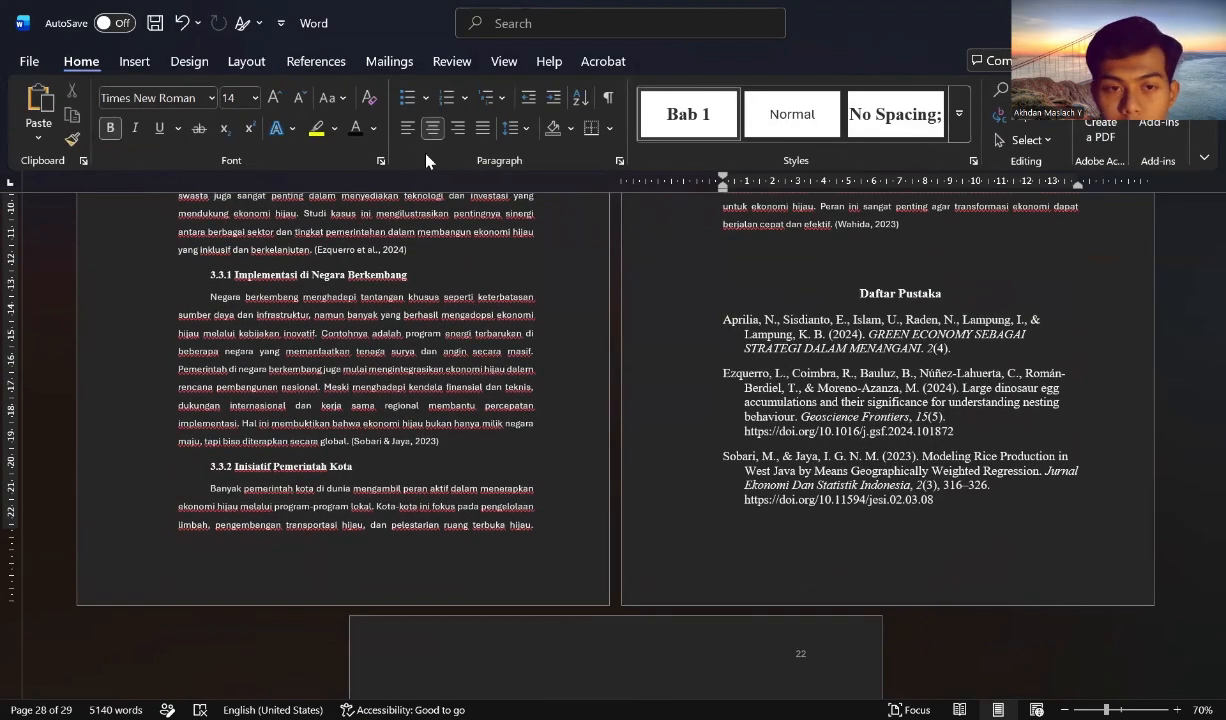
pyautogui.click(246, 61)
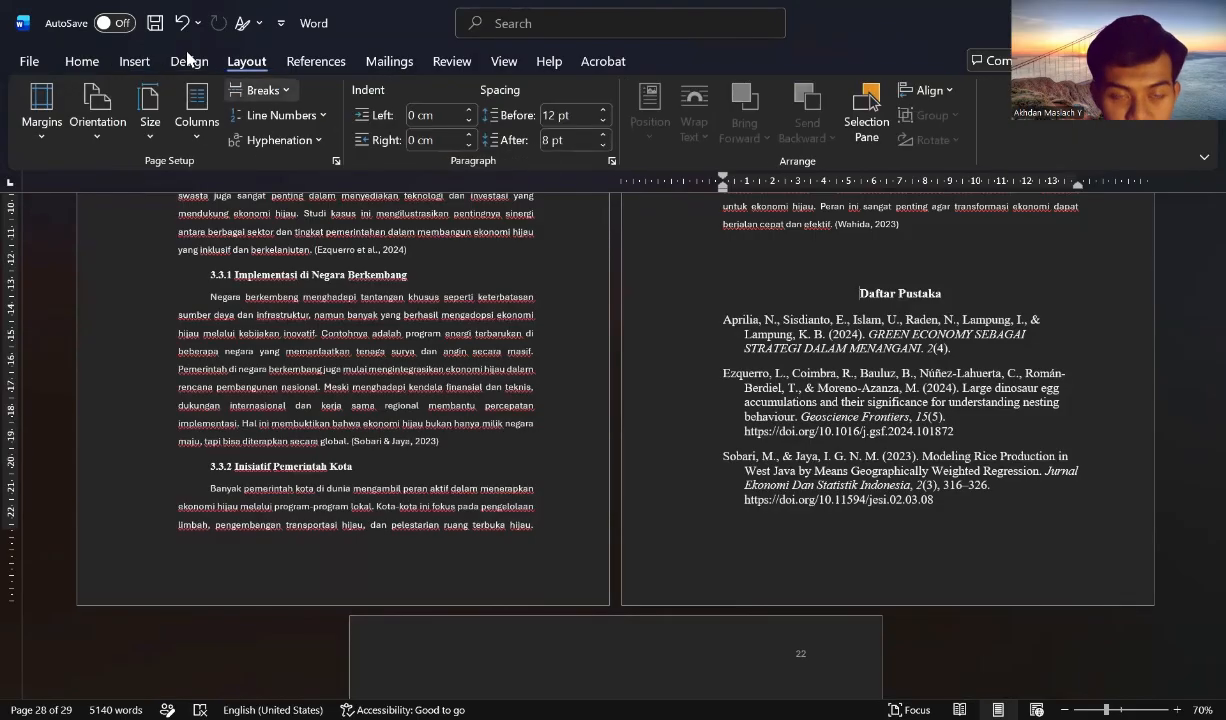
pyautogui.click(262, 90)
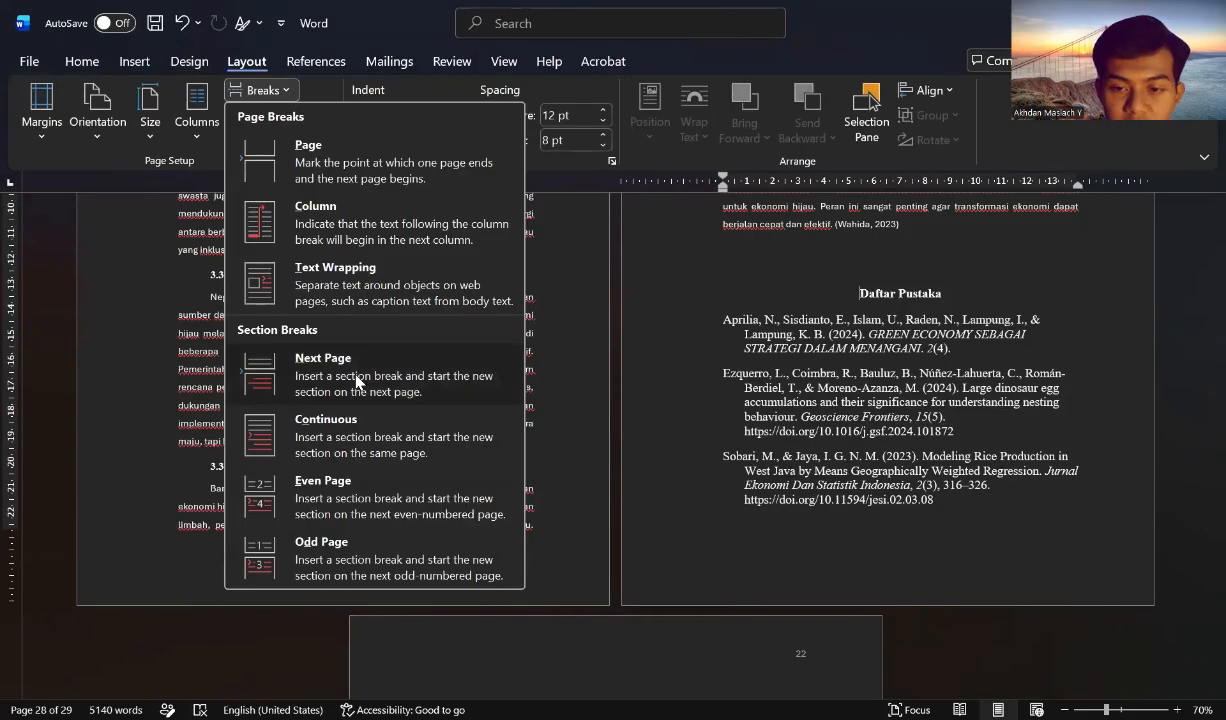
pyautogui.click(356, 379)
# Examine the reference entries, layout and page number on the separated Daftar Pustaka page.
pyautogui.scroll(-5, 722, 509)
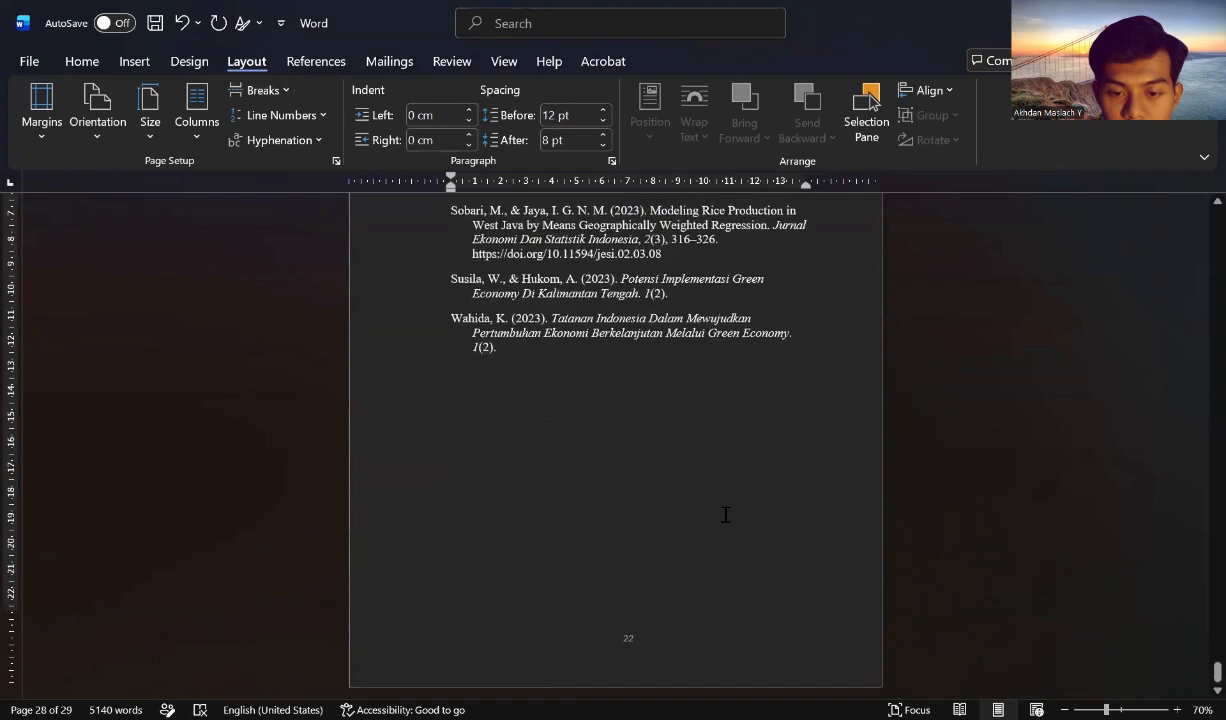
pyautogui.scroll(3, 725, 514)
pyautogui.scroll(-1, 726, 515)
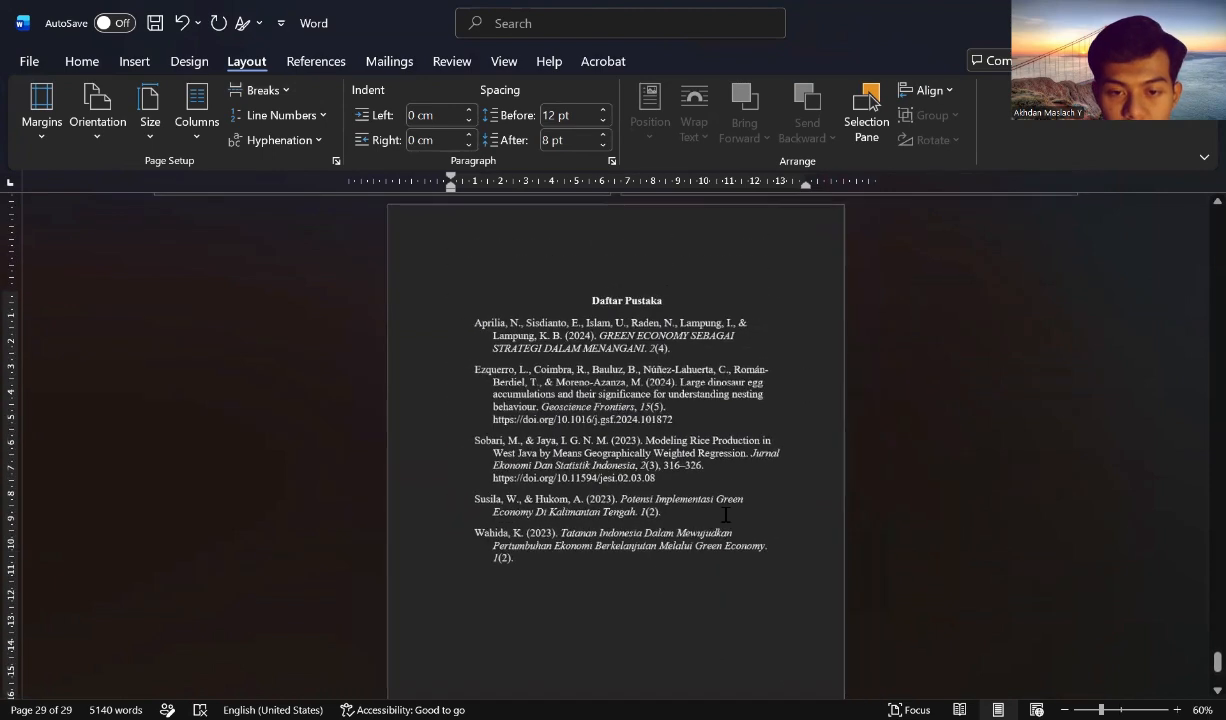
pyautogui.scroll(1, 726, 515)
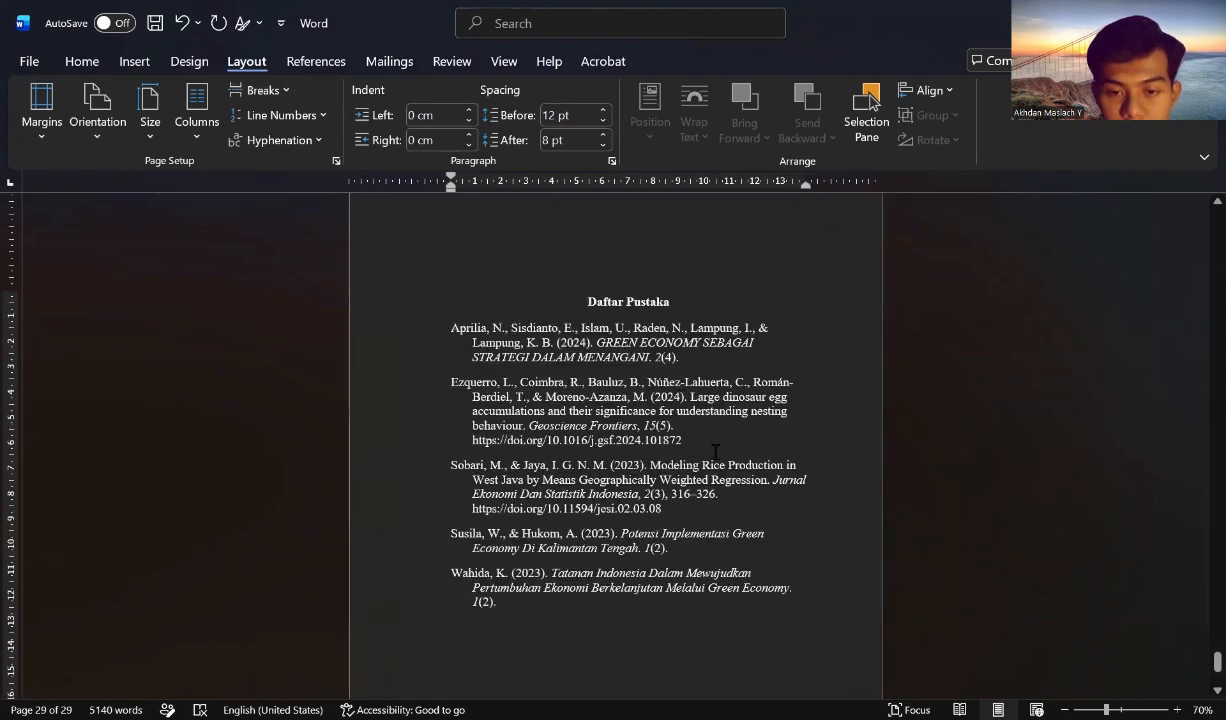
pyautogui.click(713, 452)
pyautogui.scroll(-1, 716, 454)
pyautogui.click(647, 606)
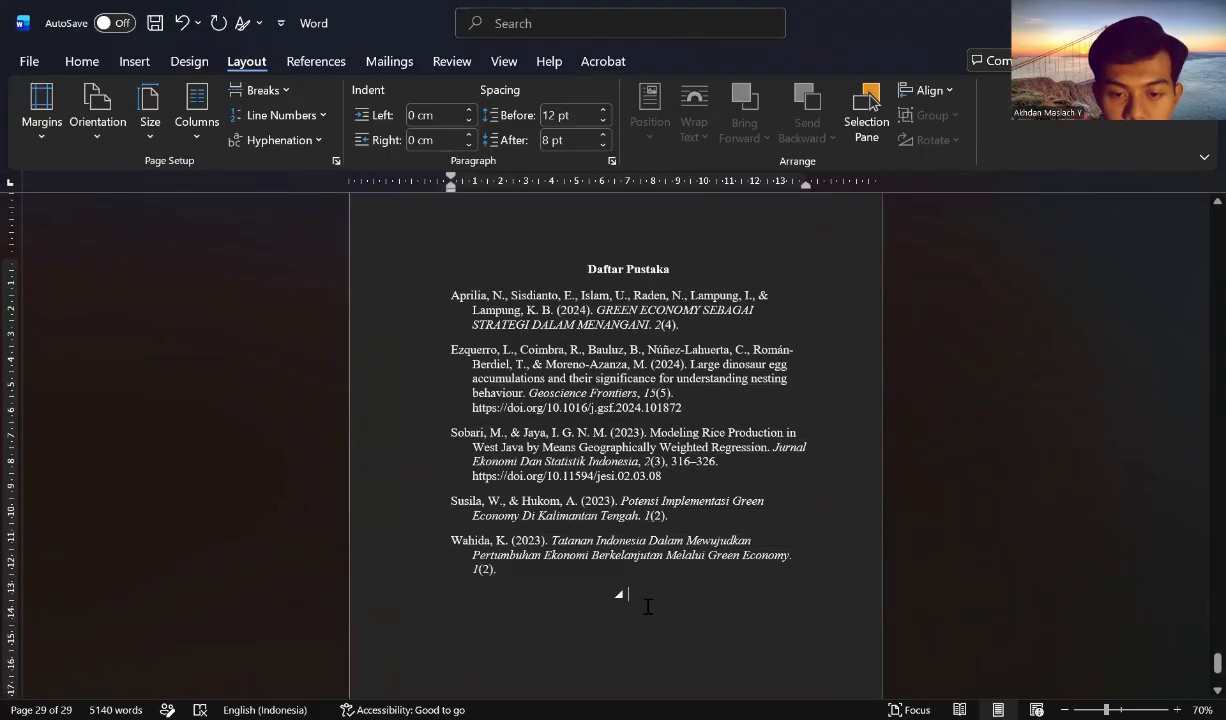
pyautogui.scroll(-3, 647, 608)
# Update the entire Daftar Isi table so it includes the Daftar Pustaka heading, and check the entries through to the end.
pyautogui.scroll(15, 647, 606)
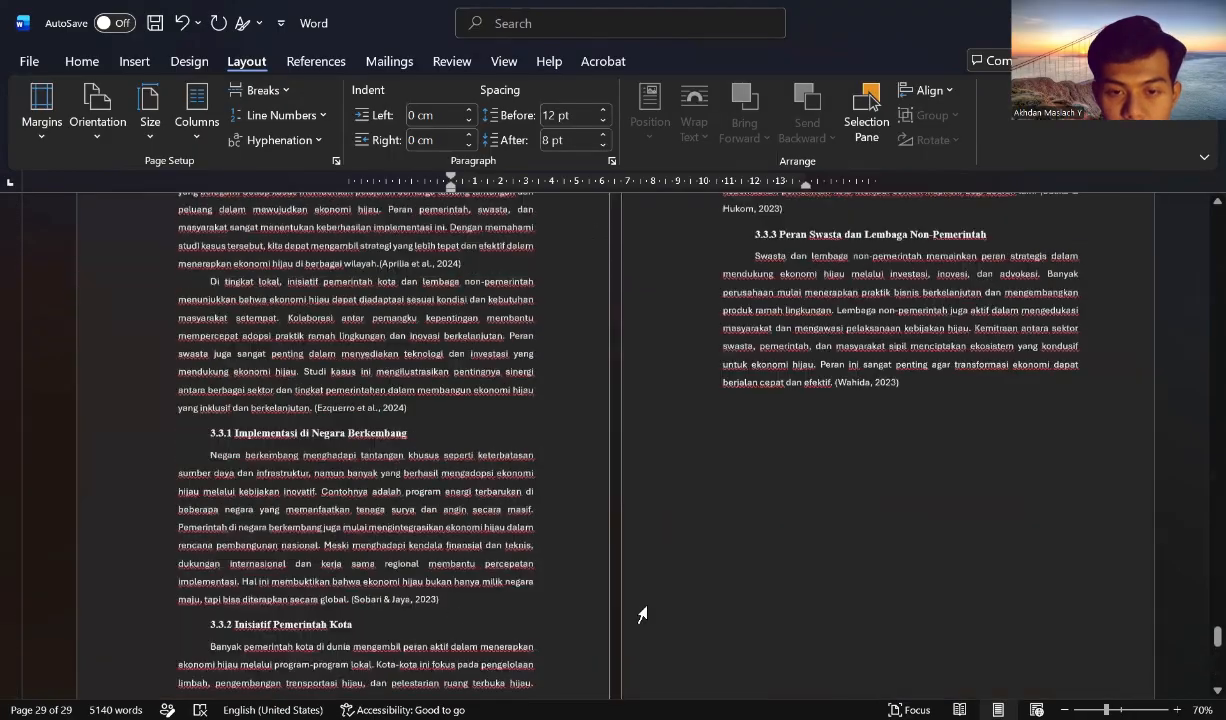
pyautogui.scroll(5, 645, 610)
pyautogui.keyDown('ctrl'); pyautogui.scroll(3, 646, 610); pyautogui.keyUp('ctrl')
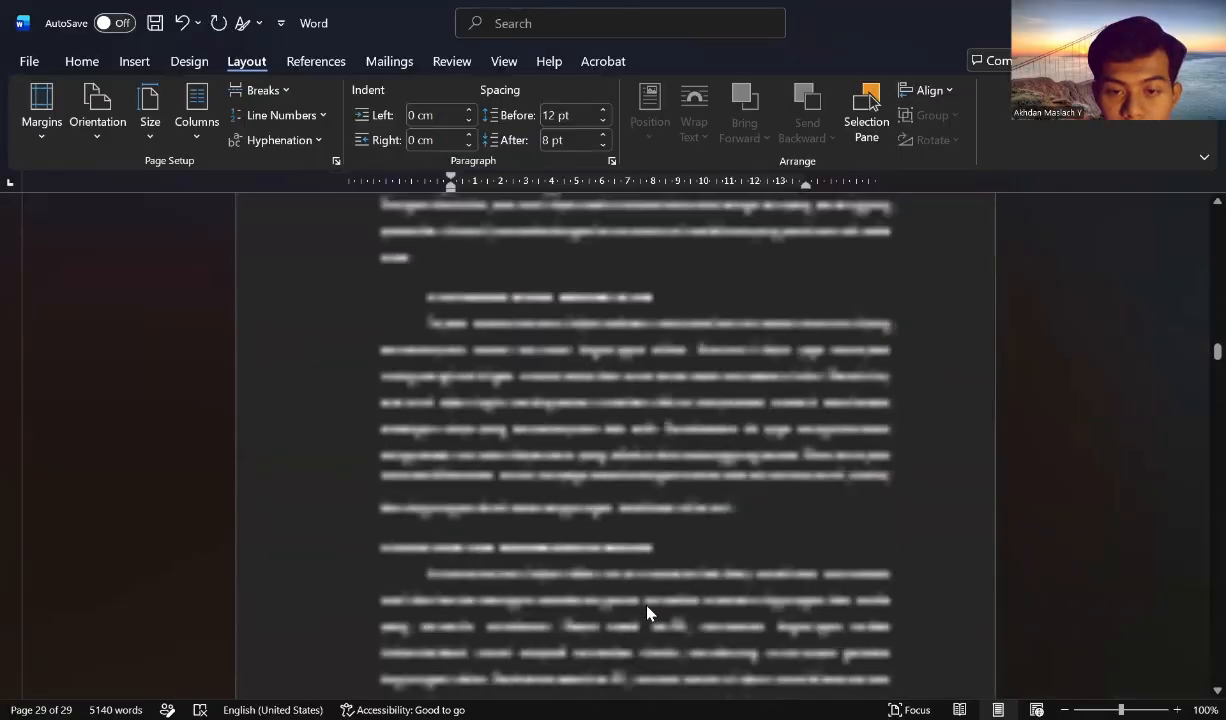
pyautogui.scroll(-15, 646, 610)
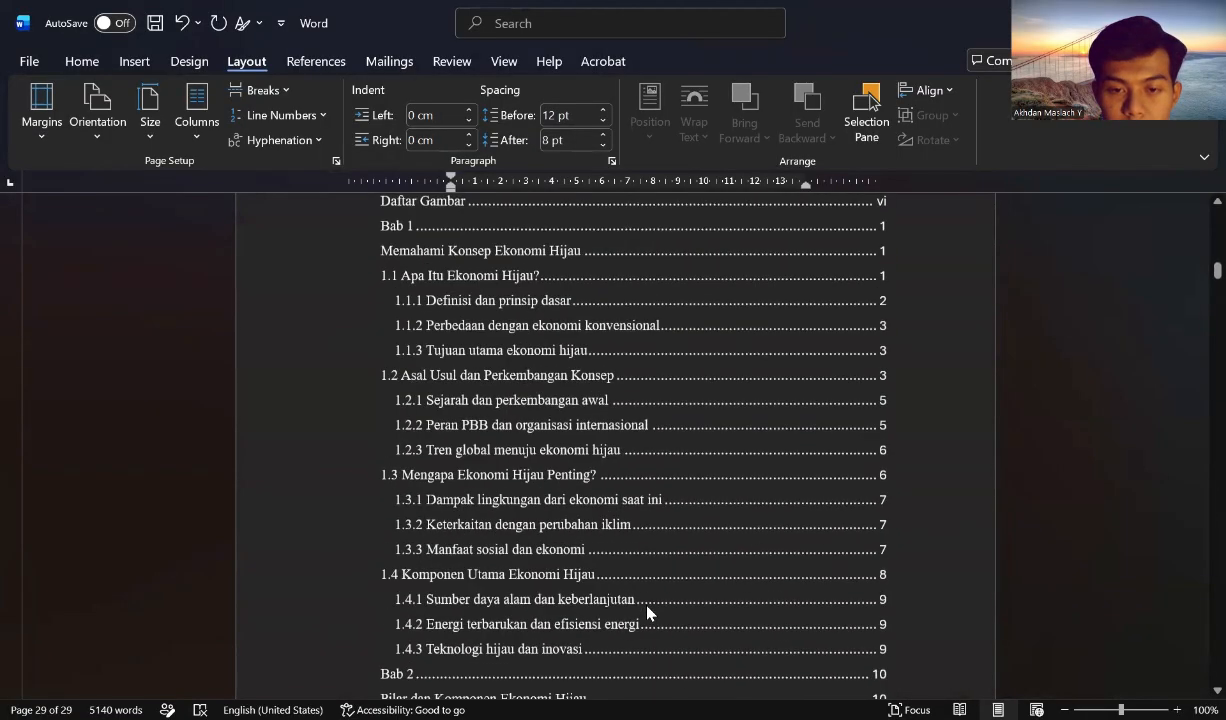
pyautogui.click(503, 366)
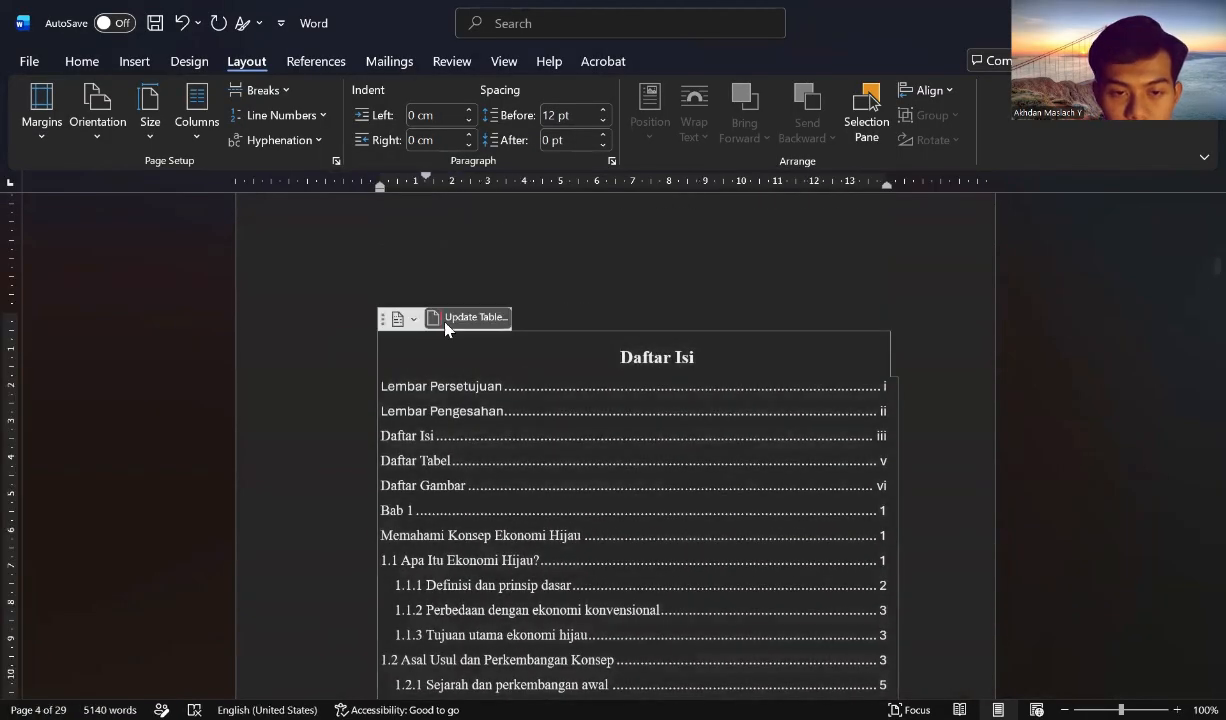
pyautogui.click(462, 317)
pyautogui.click(511, 367)
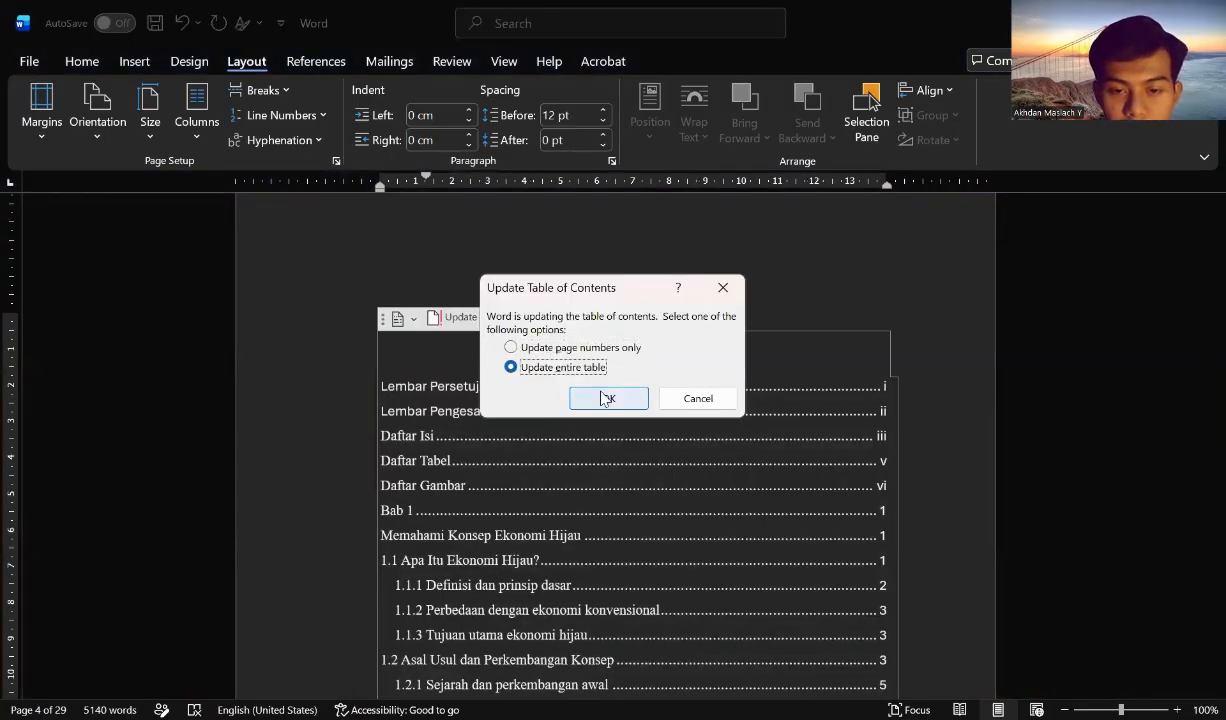
pyautogui.click(601, 394)
pyautogui.scroll(-12, 706, 430)
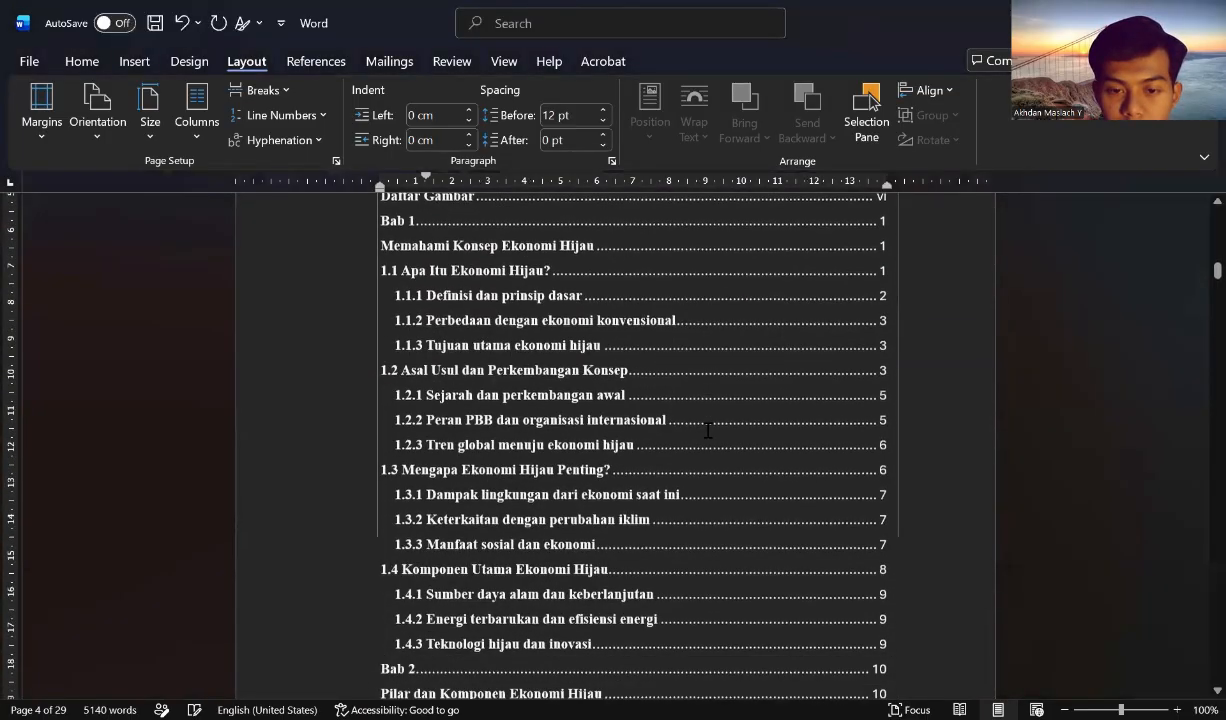
pyautogui.scroll(-18, 708, 430)
pyautogui.scroll(10, 706, 438)
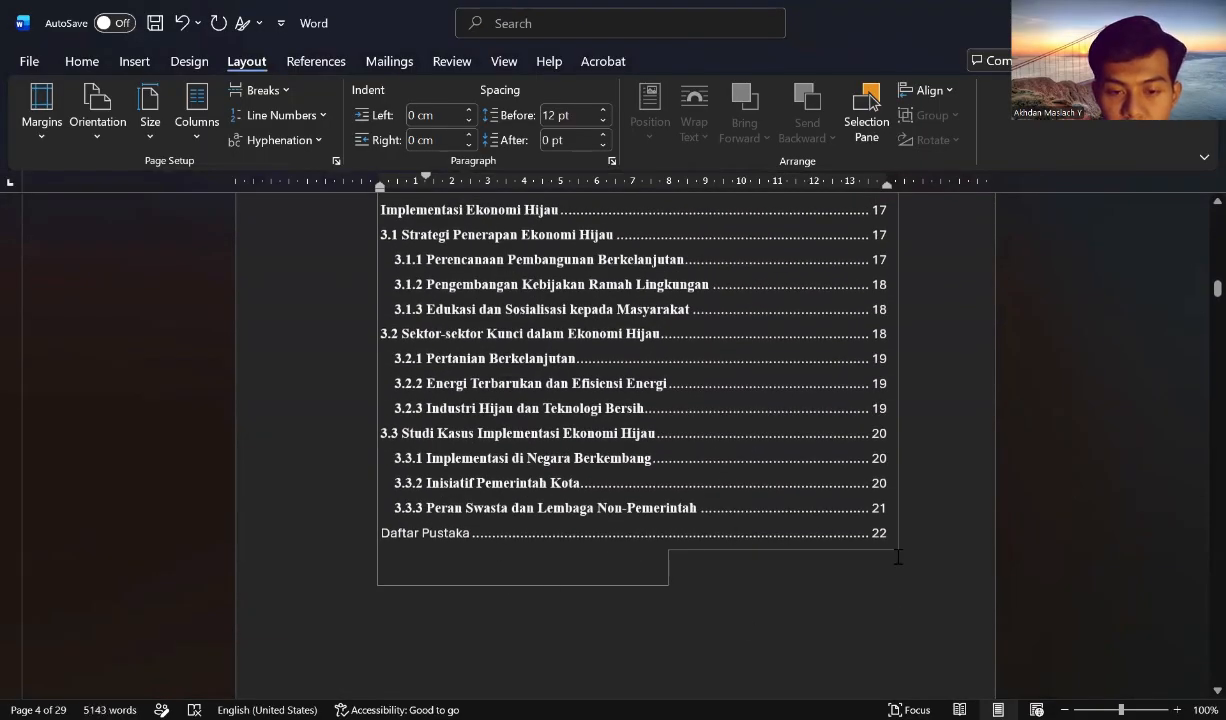
pyautogui.click(543, 632)
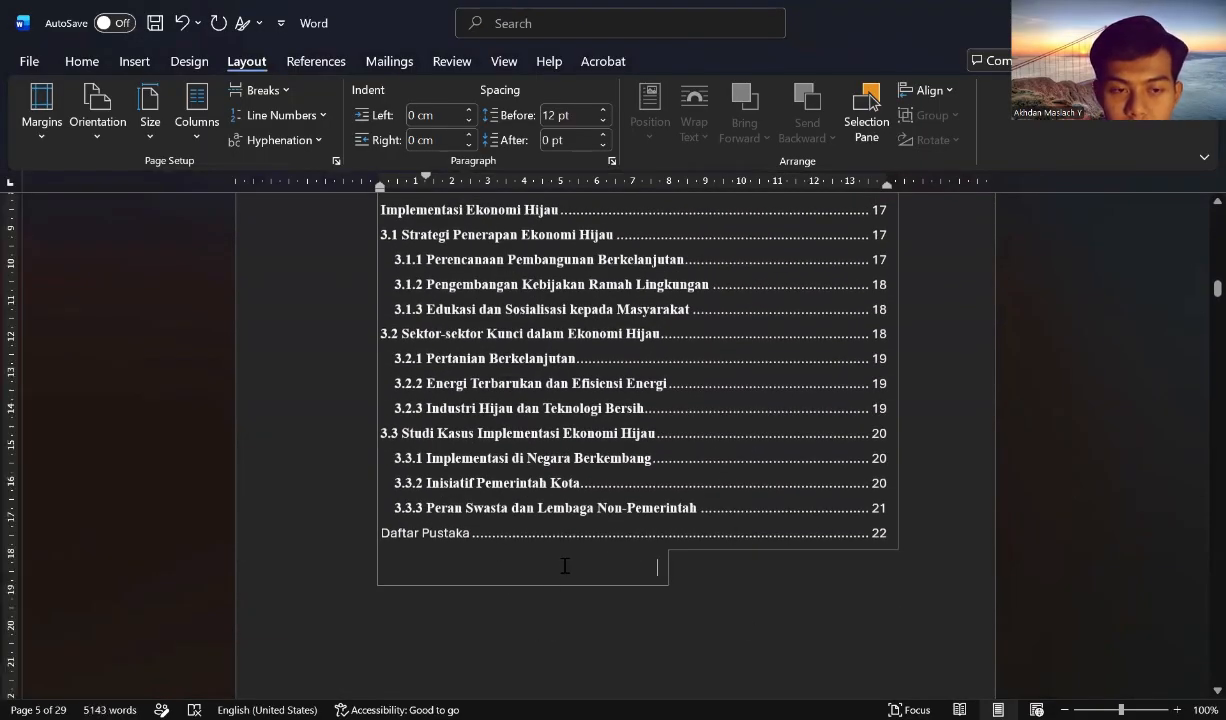
pyautogui.moveTo(565, 566); pyautogui.dragTo(440, 195)
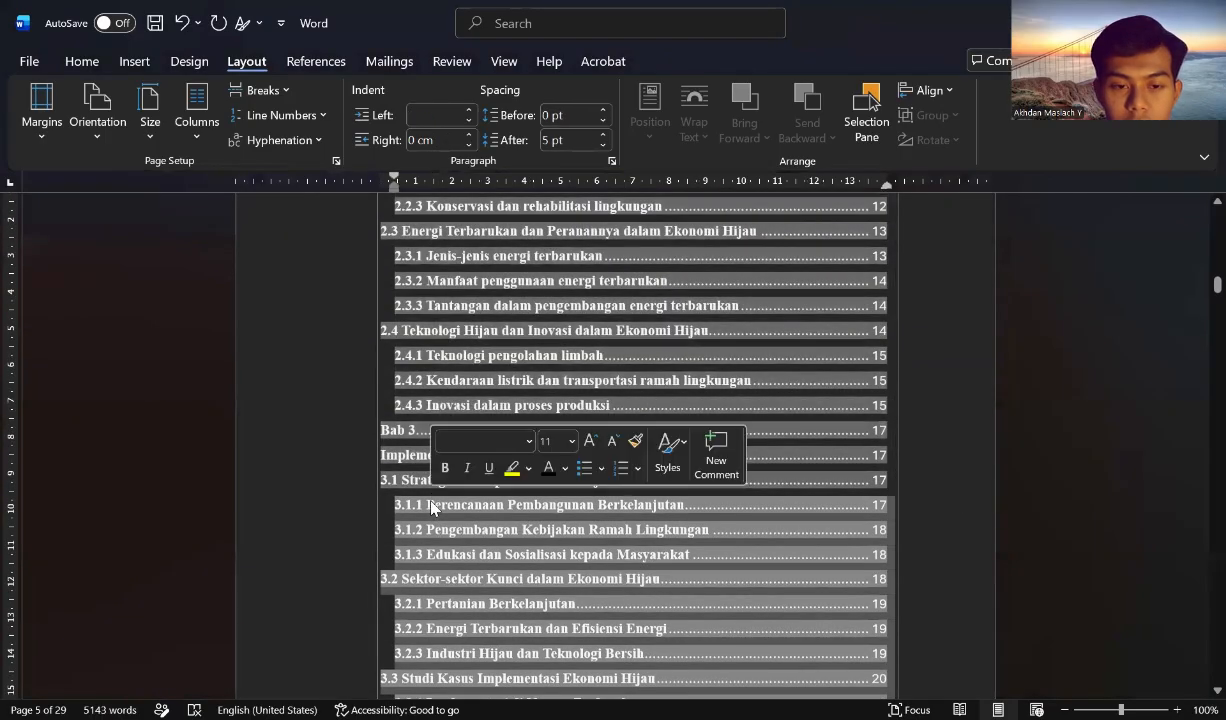
pyautogui.click(317, 456)
pyautogui.scroll(-3, 600, 470)
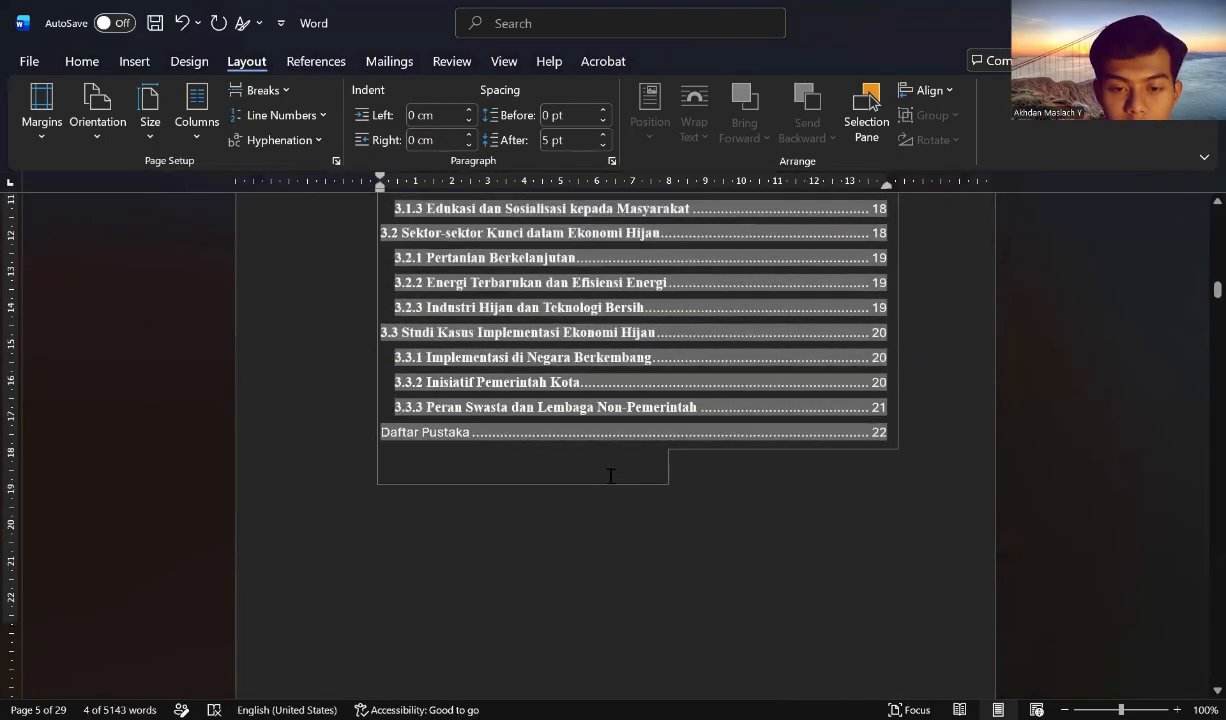
# Remove the bold formatting from all Daftar Isi entries, from Lembar Persetujuan through Daftar Pustaka, leaving out the title.
pyautogui.moveTo(621, 507); pyautogui.dragTo(416, 461)
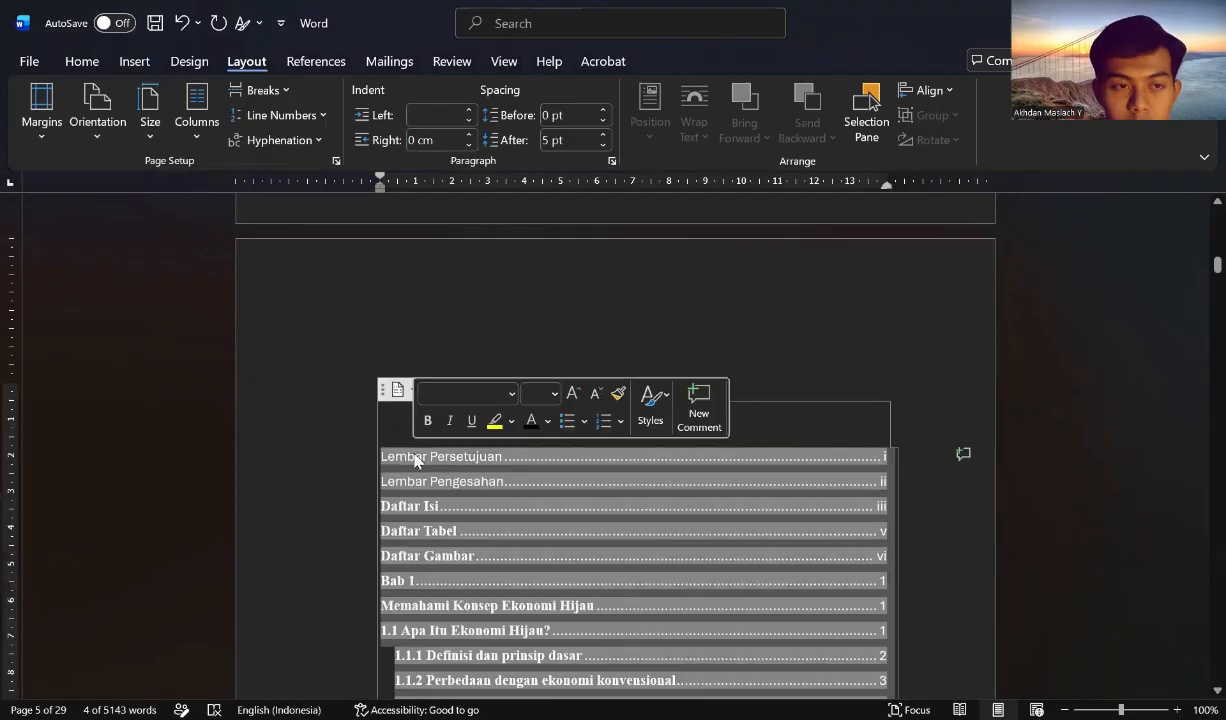
pyautogui.click(82, 61)
pyautogui.click(110, 128)
pyautogui.click(110, 130)
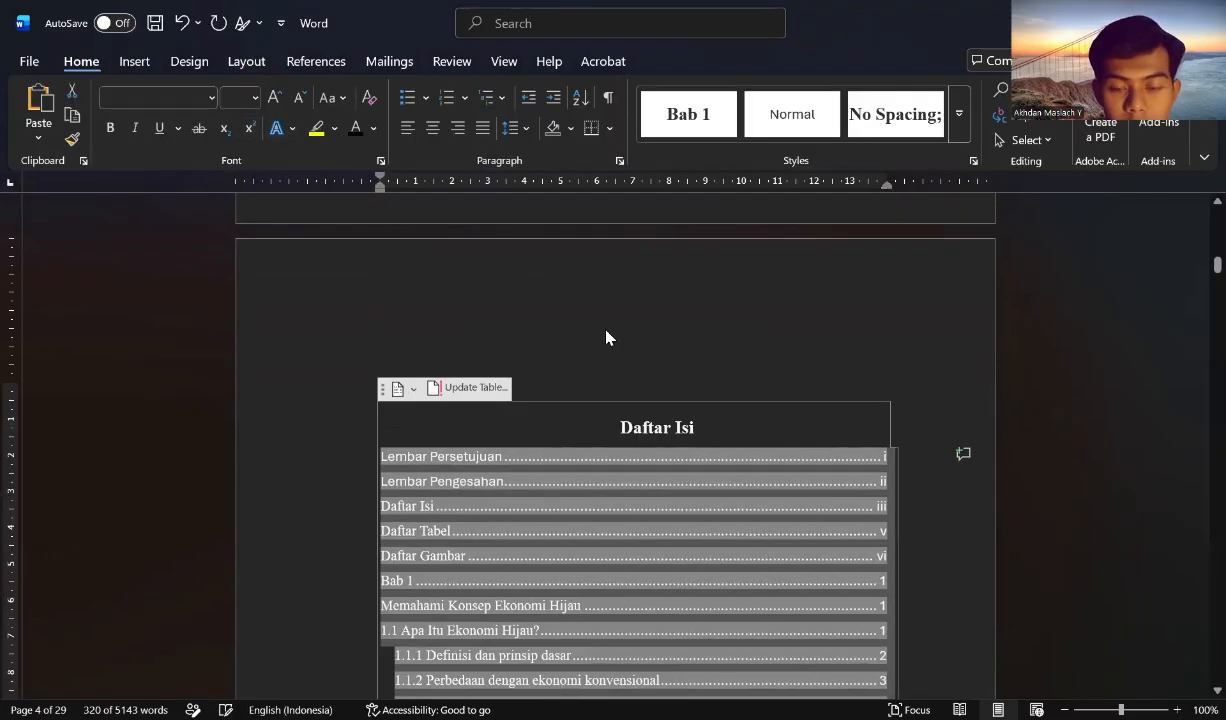
pyautogui.click(607, 331)
pyautogui.scroll(4, 607, 331)
pyautogui.scroll(-8, 607, 330)
pyautogui.scroll(3, 607, 331)
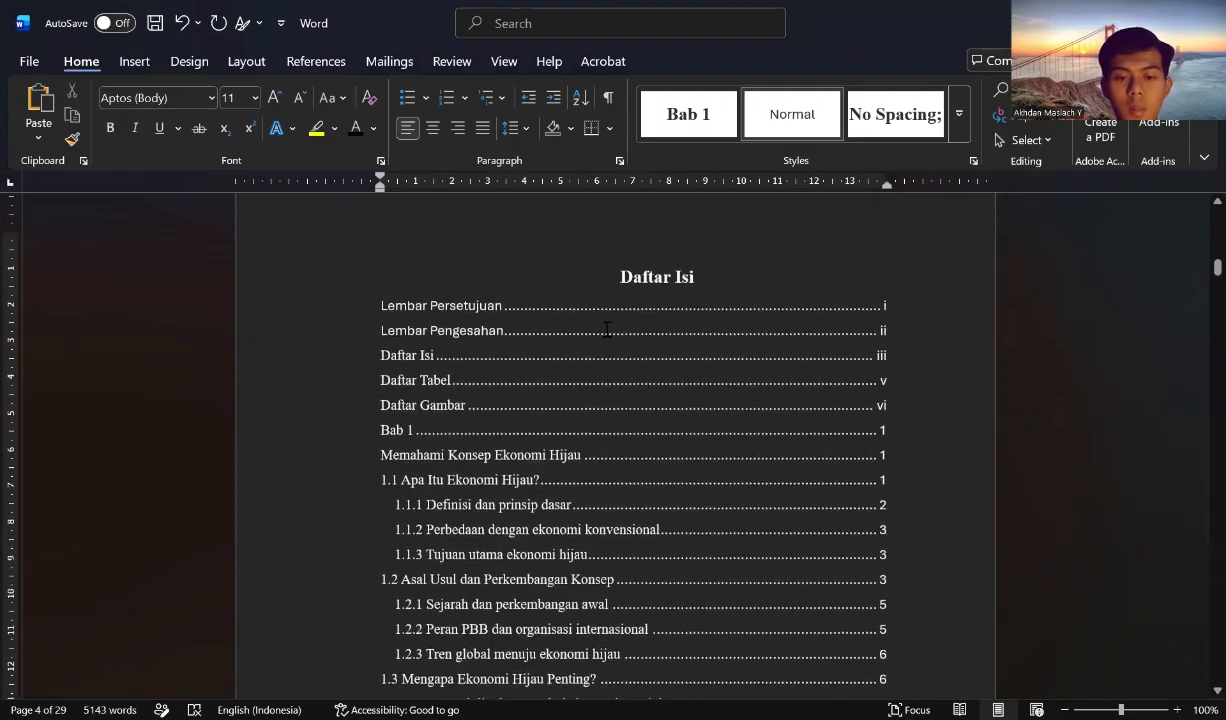